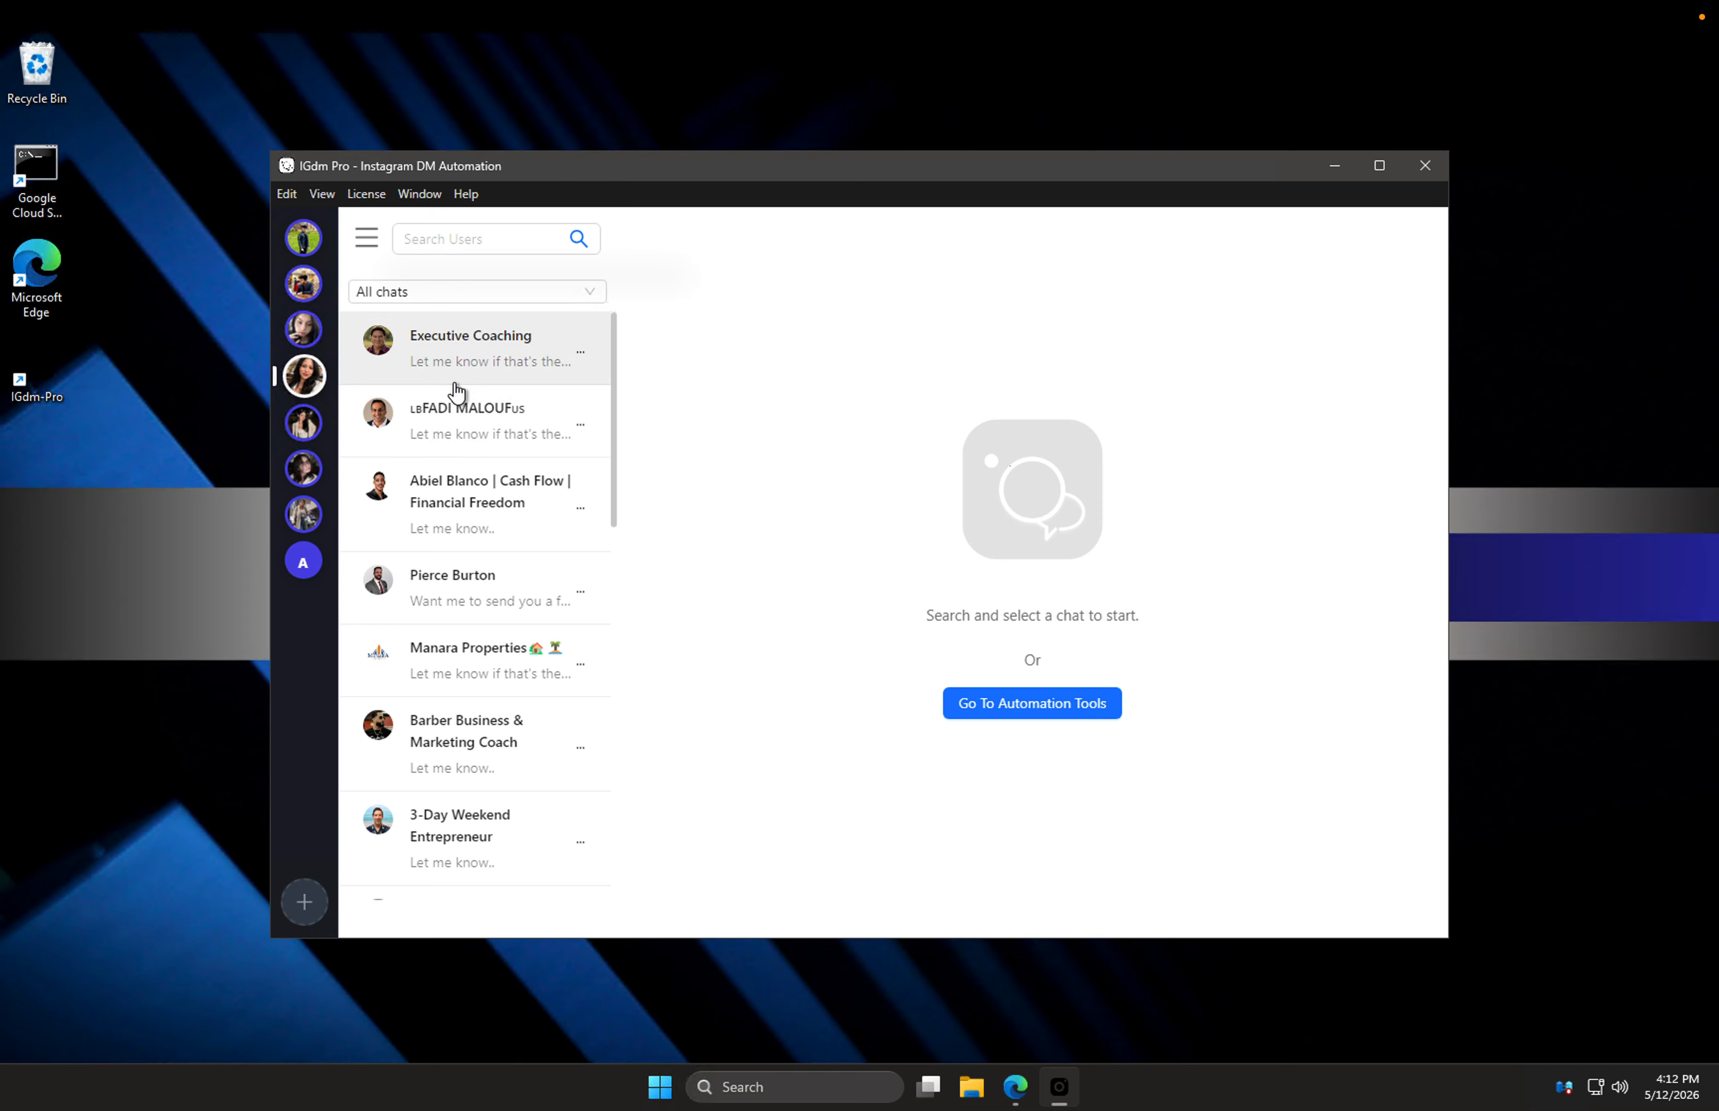
Step: Start composing a new bulk message and create a new recipient list, ready for pasting usernames
click(365, 246)
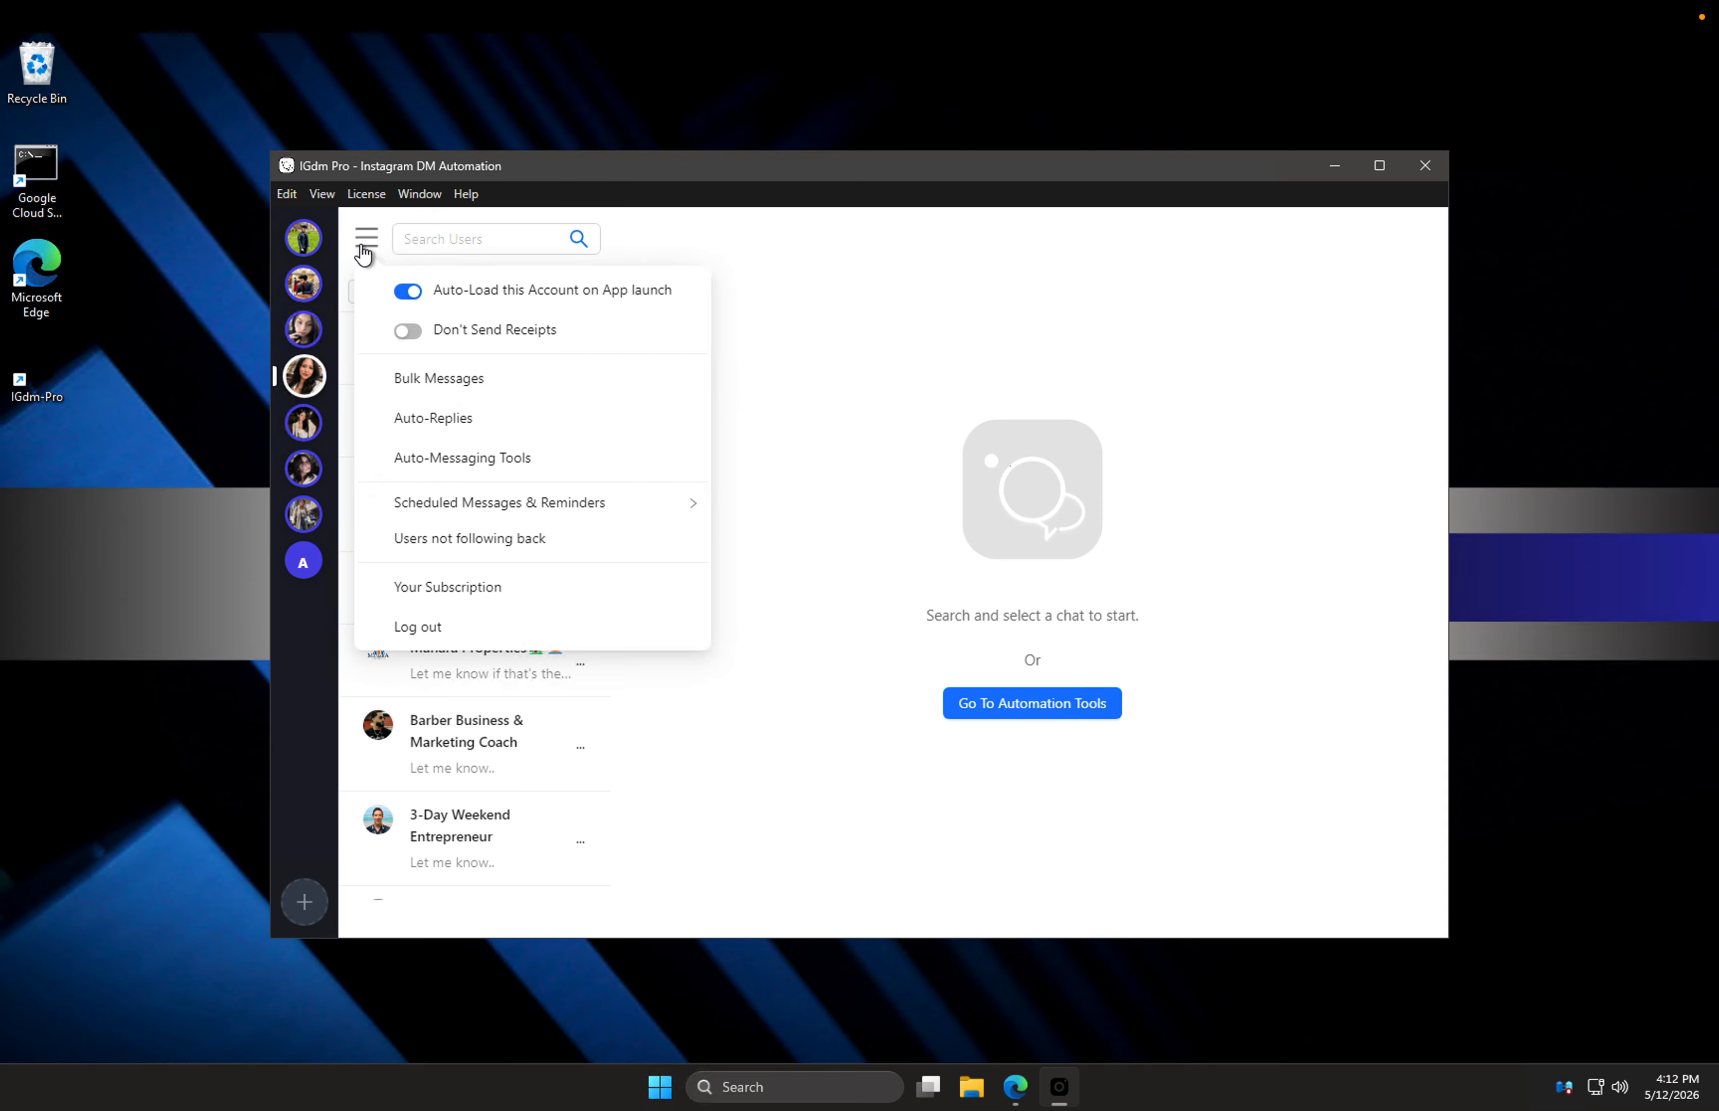
click(462, 390)
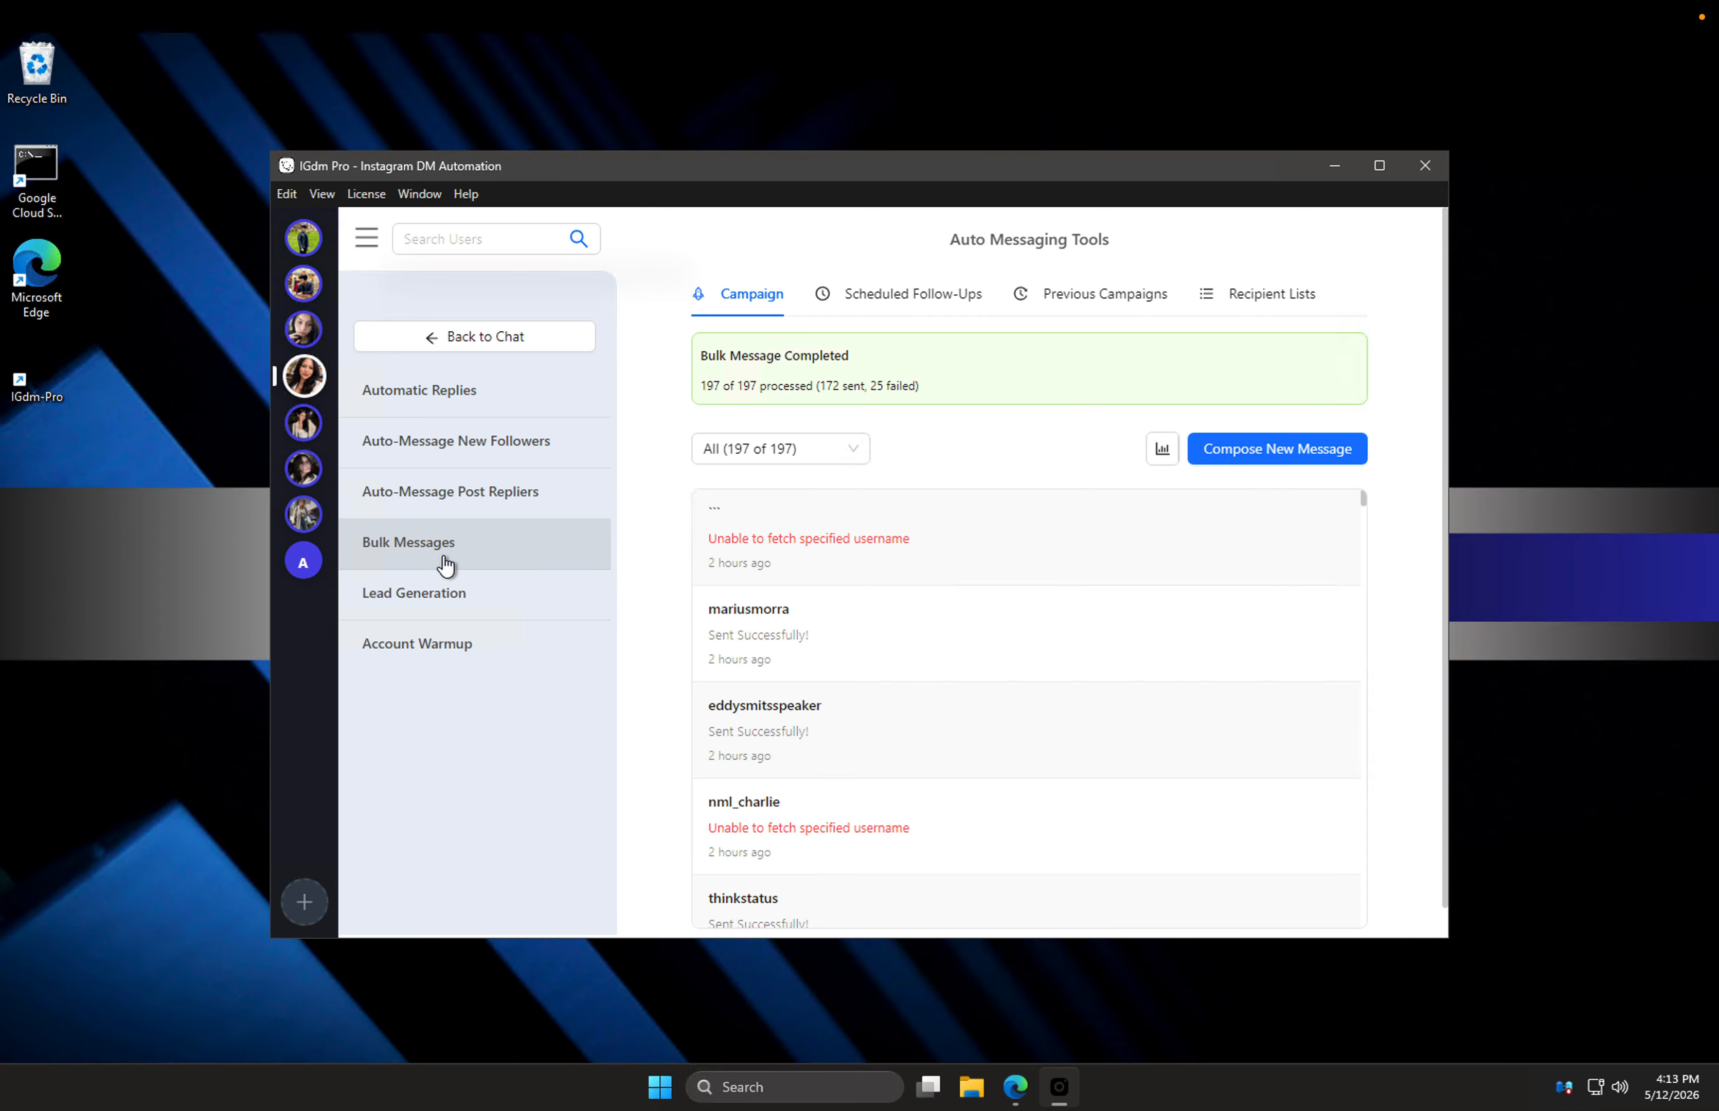
click(1256, 469)
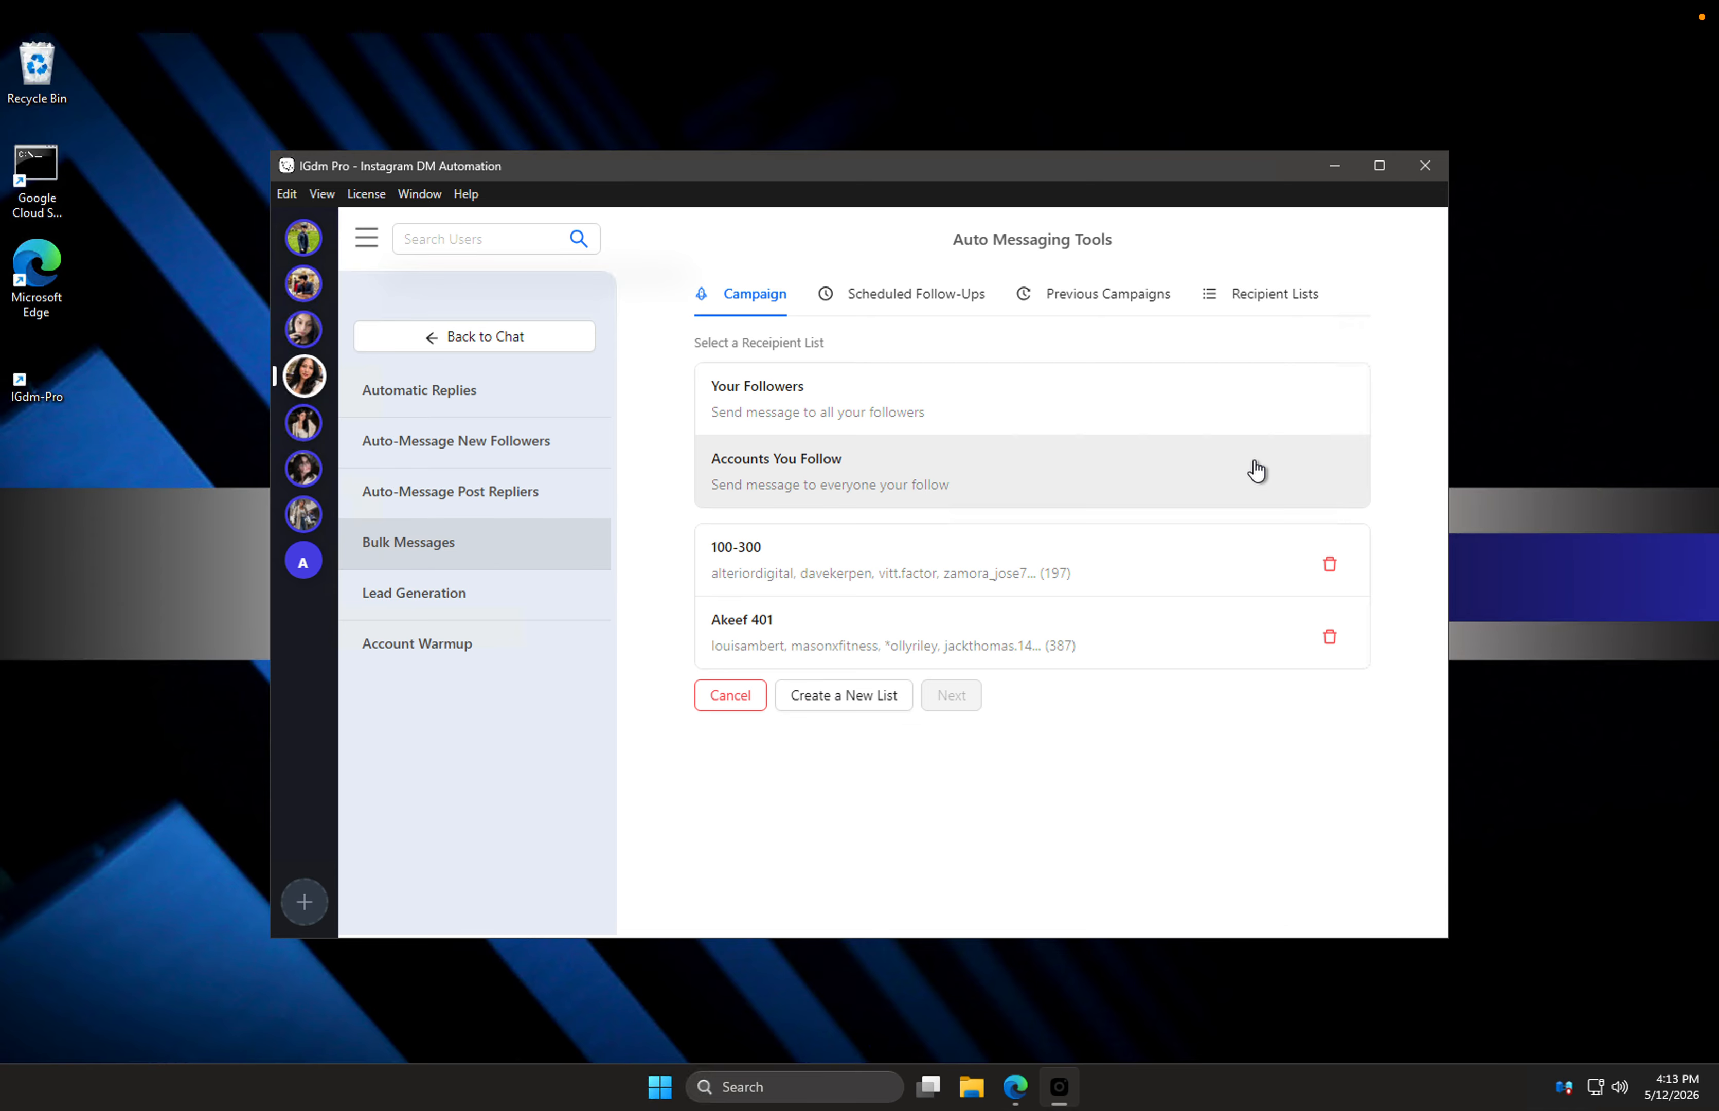
click(834, 714)
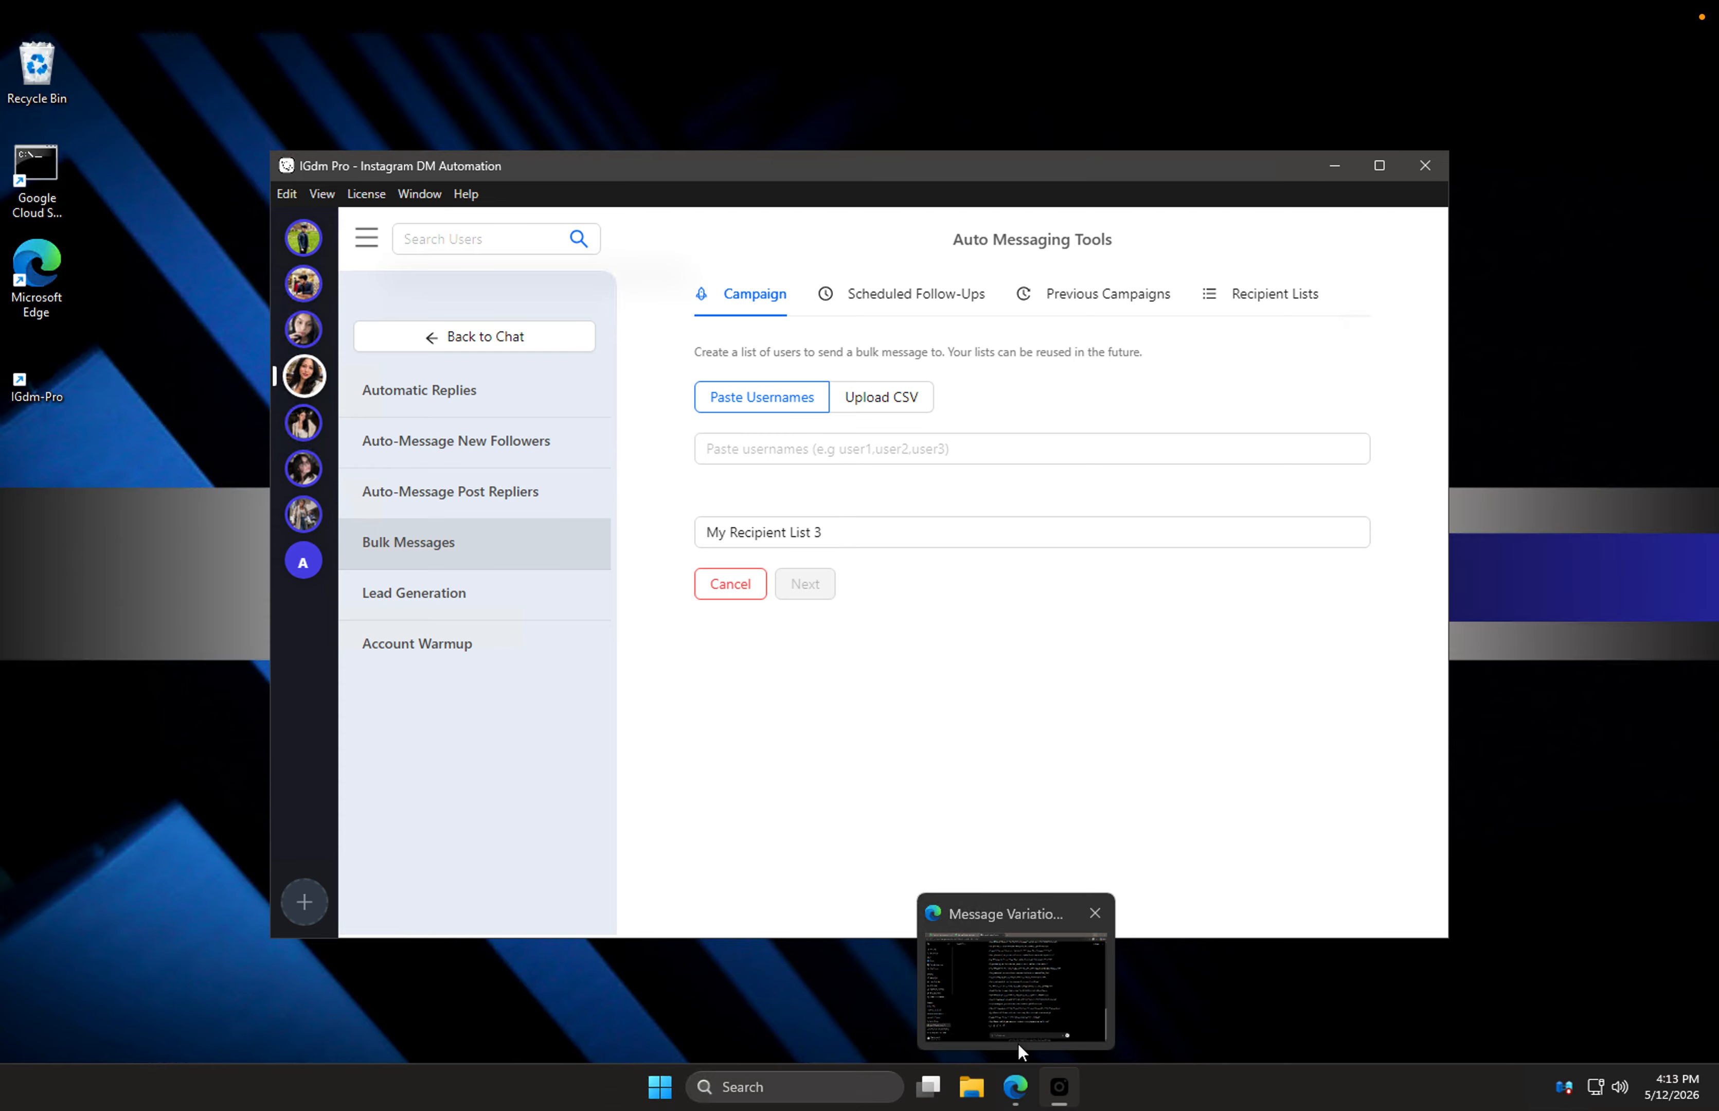
click(841, 450)
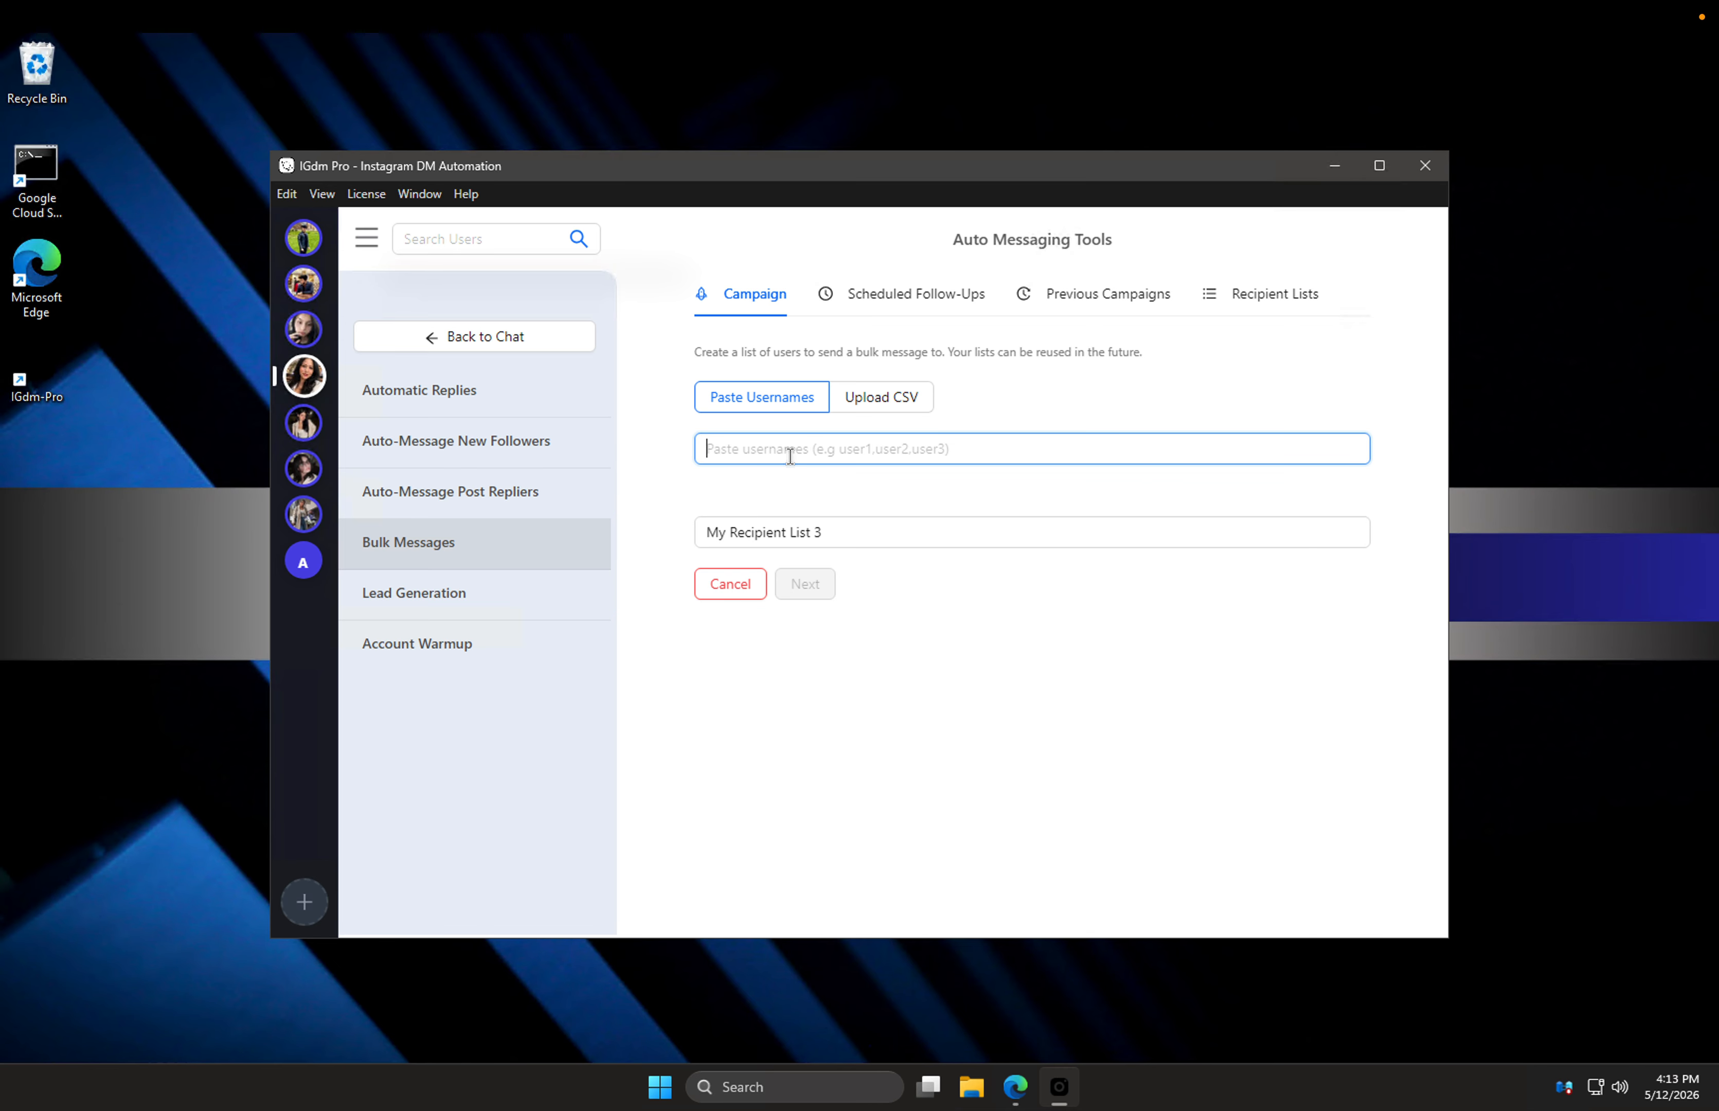
Step: Switch to Microsoft Edge and examine the Instagram profile links in the October sheet of the leads spreadsheet in Google Sheets
click(1016, 1086)
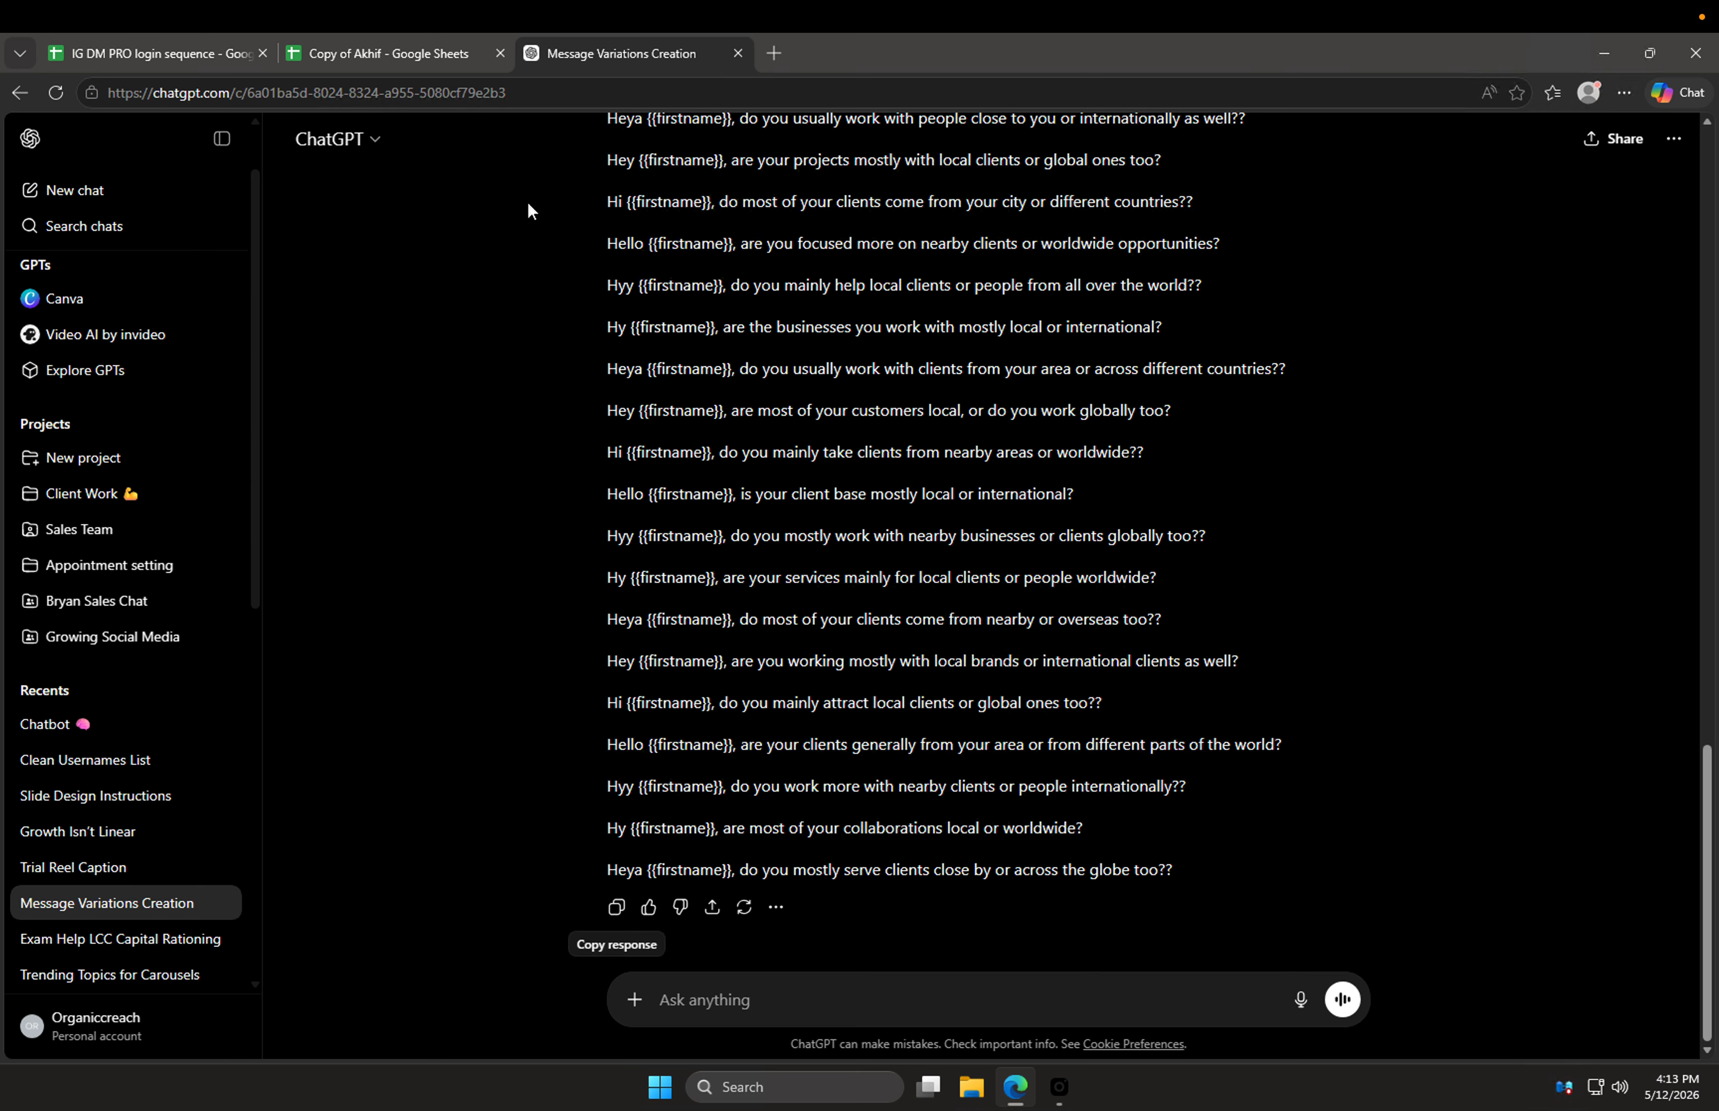
scroll(532, 204, up, 1)
scroll(145, 859, down, 1)
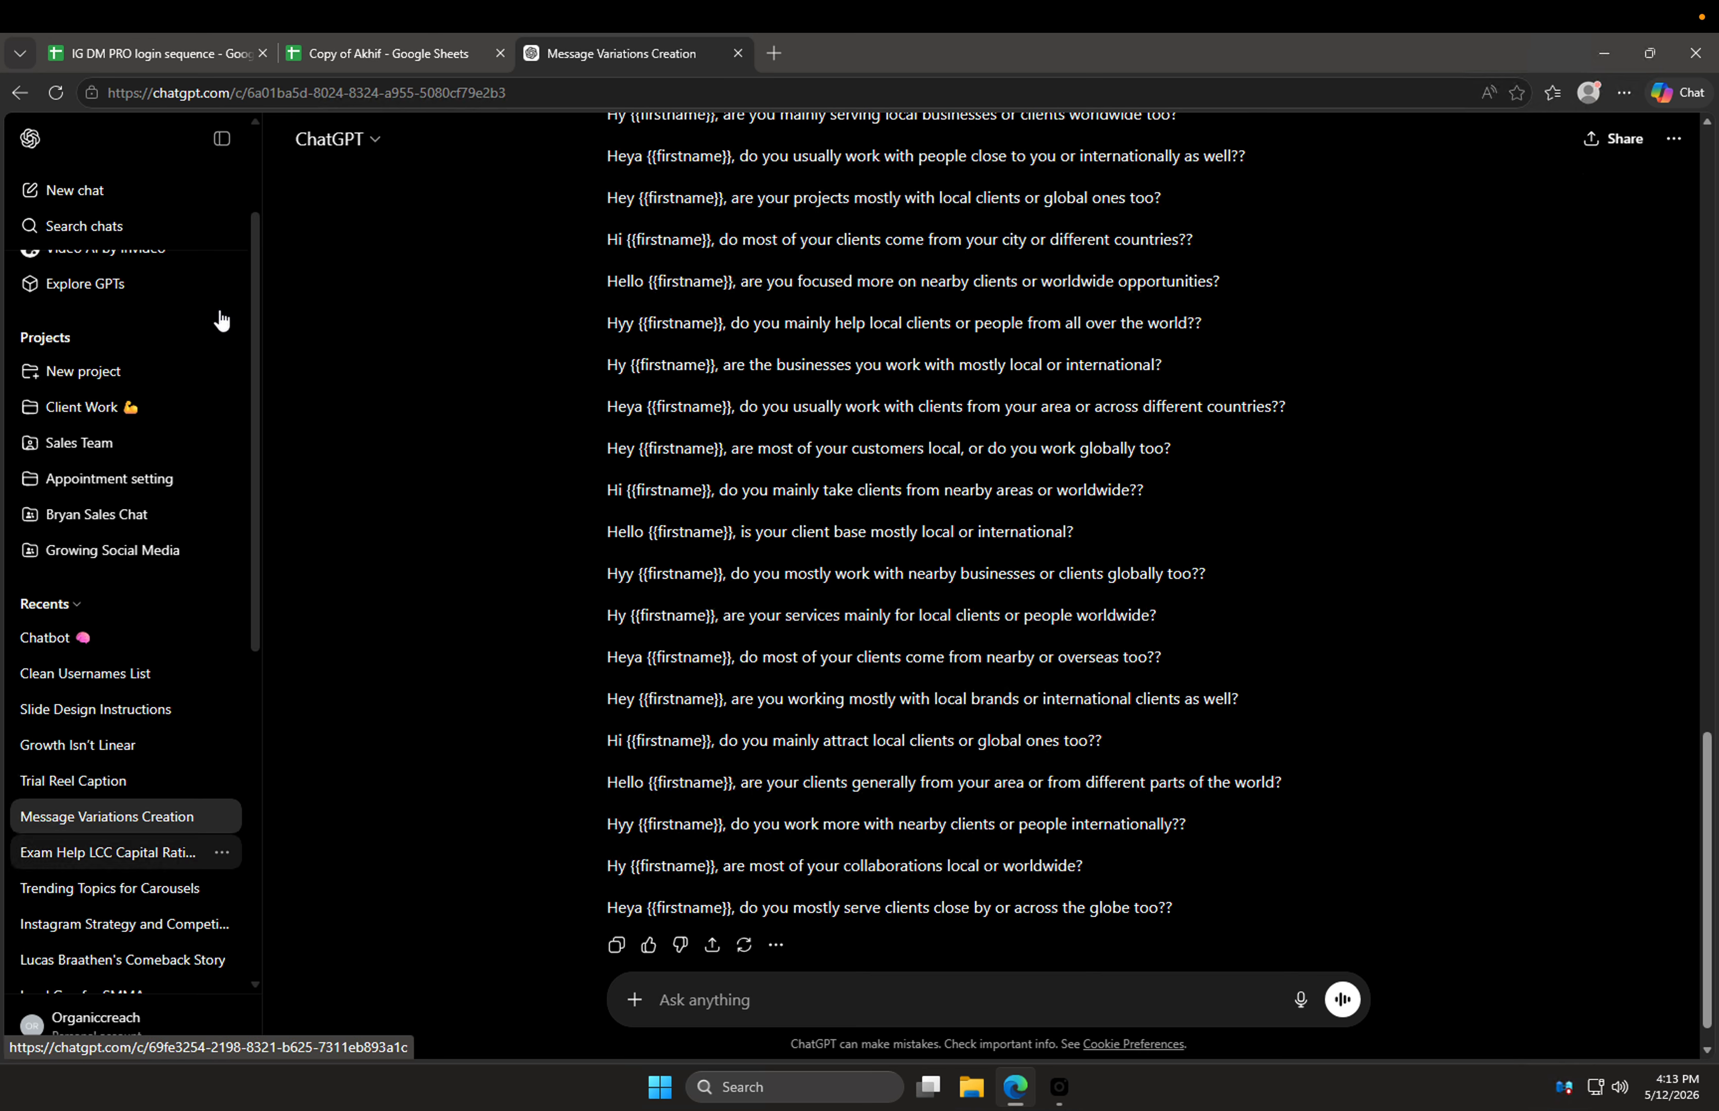
click(433, 64)
scroll(218, 545, up, 4)
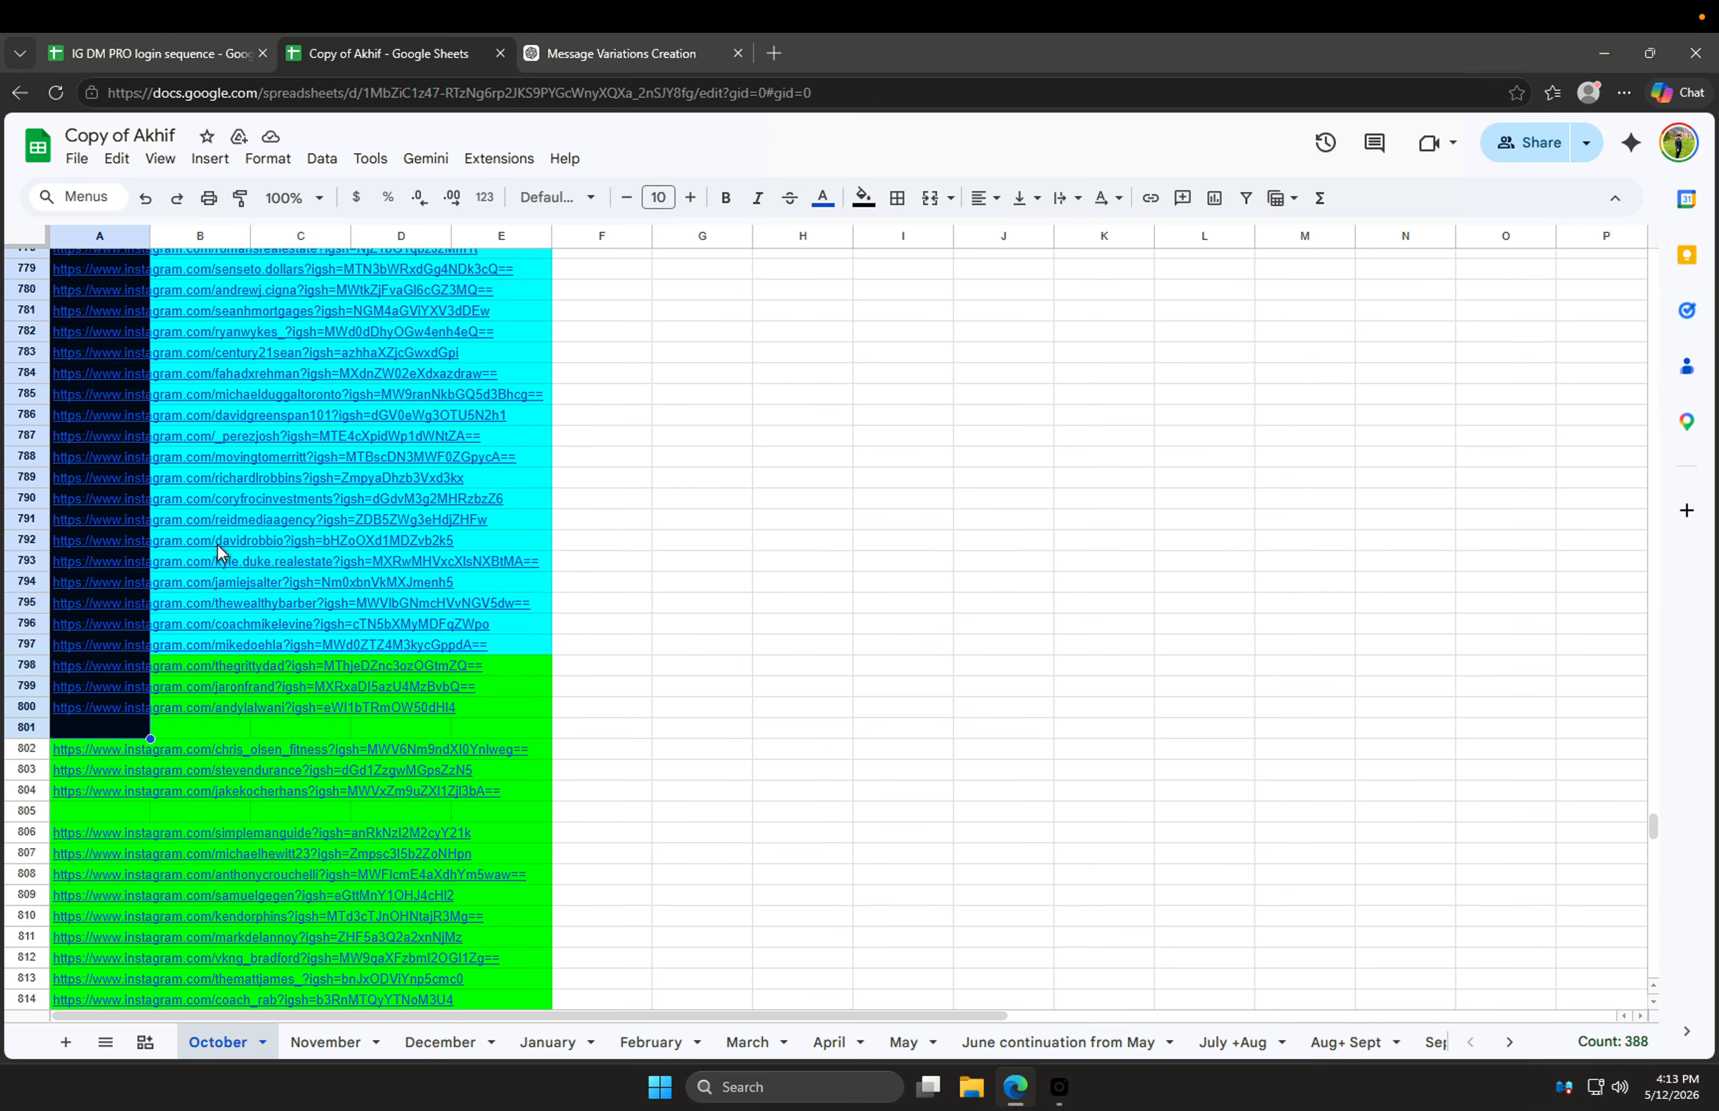
click(218, 545)
scroll(218, 545, up, 8)
scroll(217, 552, up, 20)
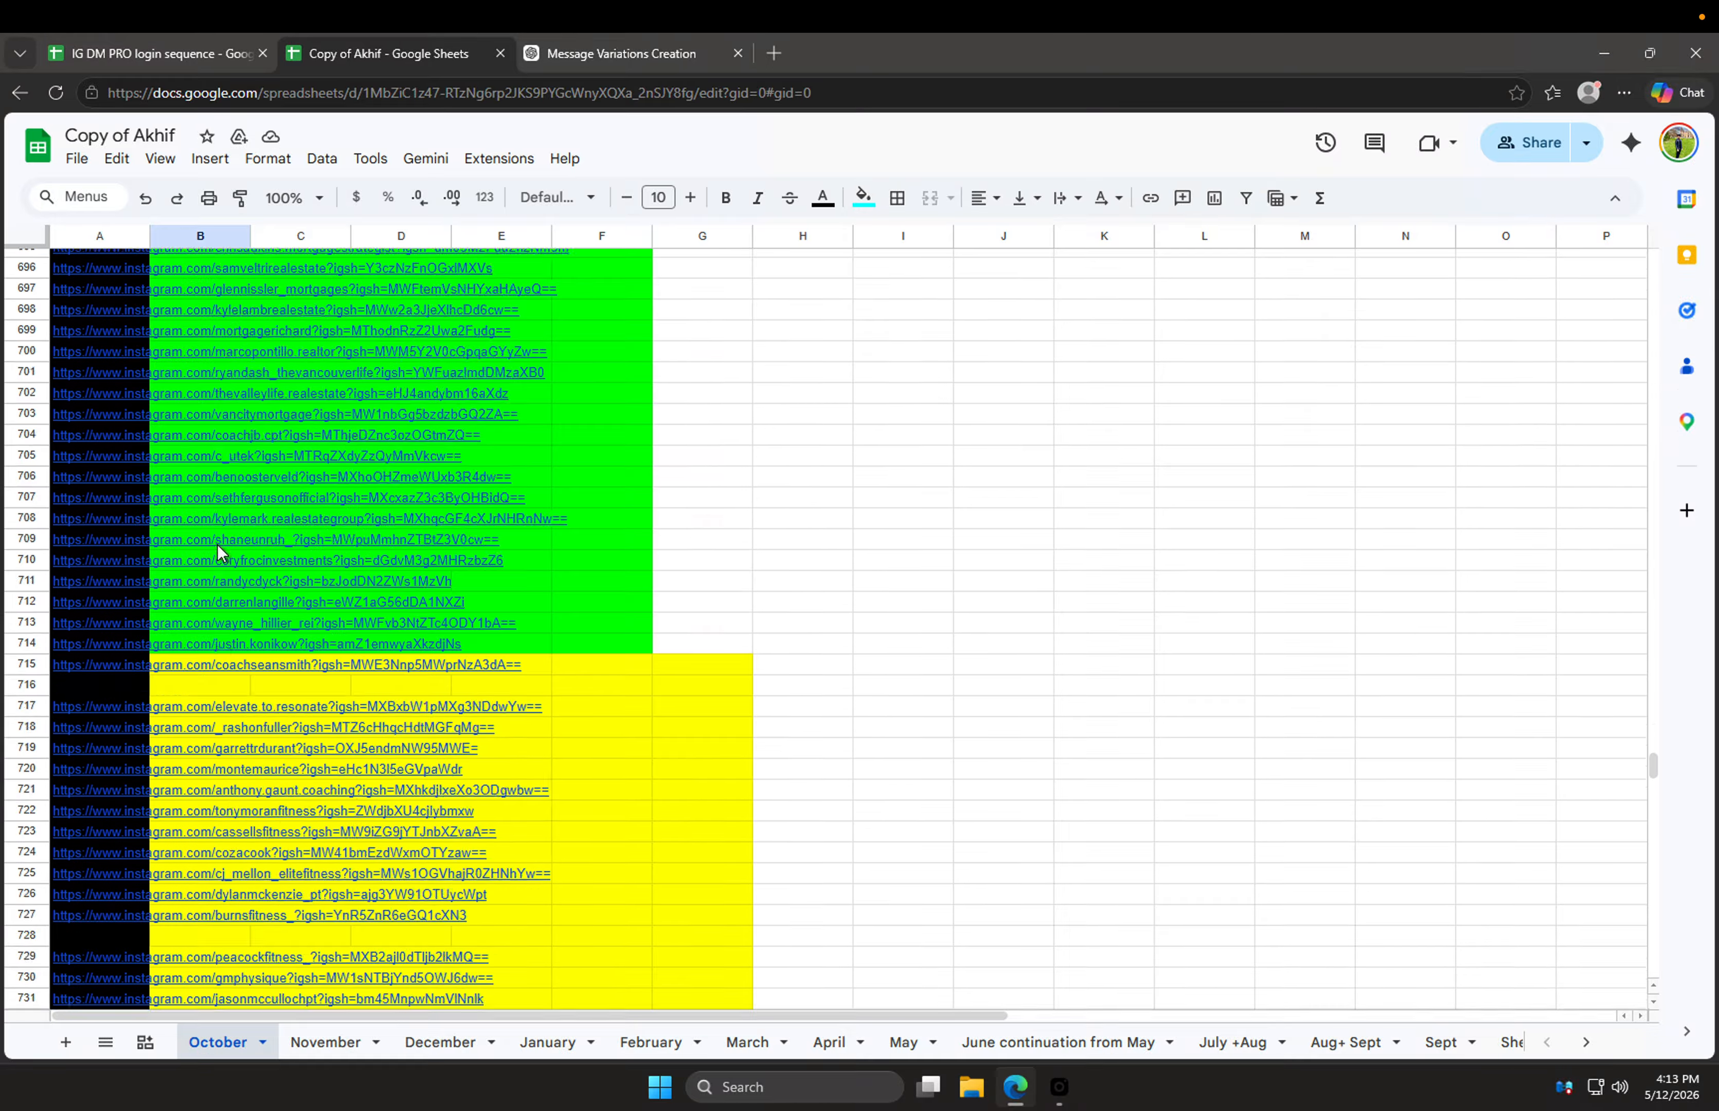
scroll(217, 552, up, 20)
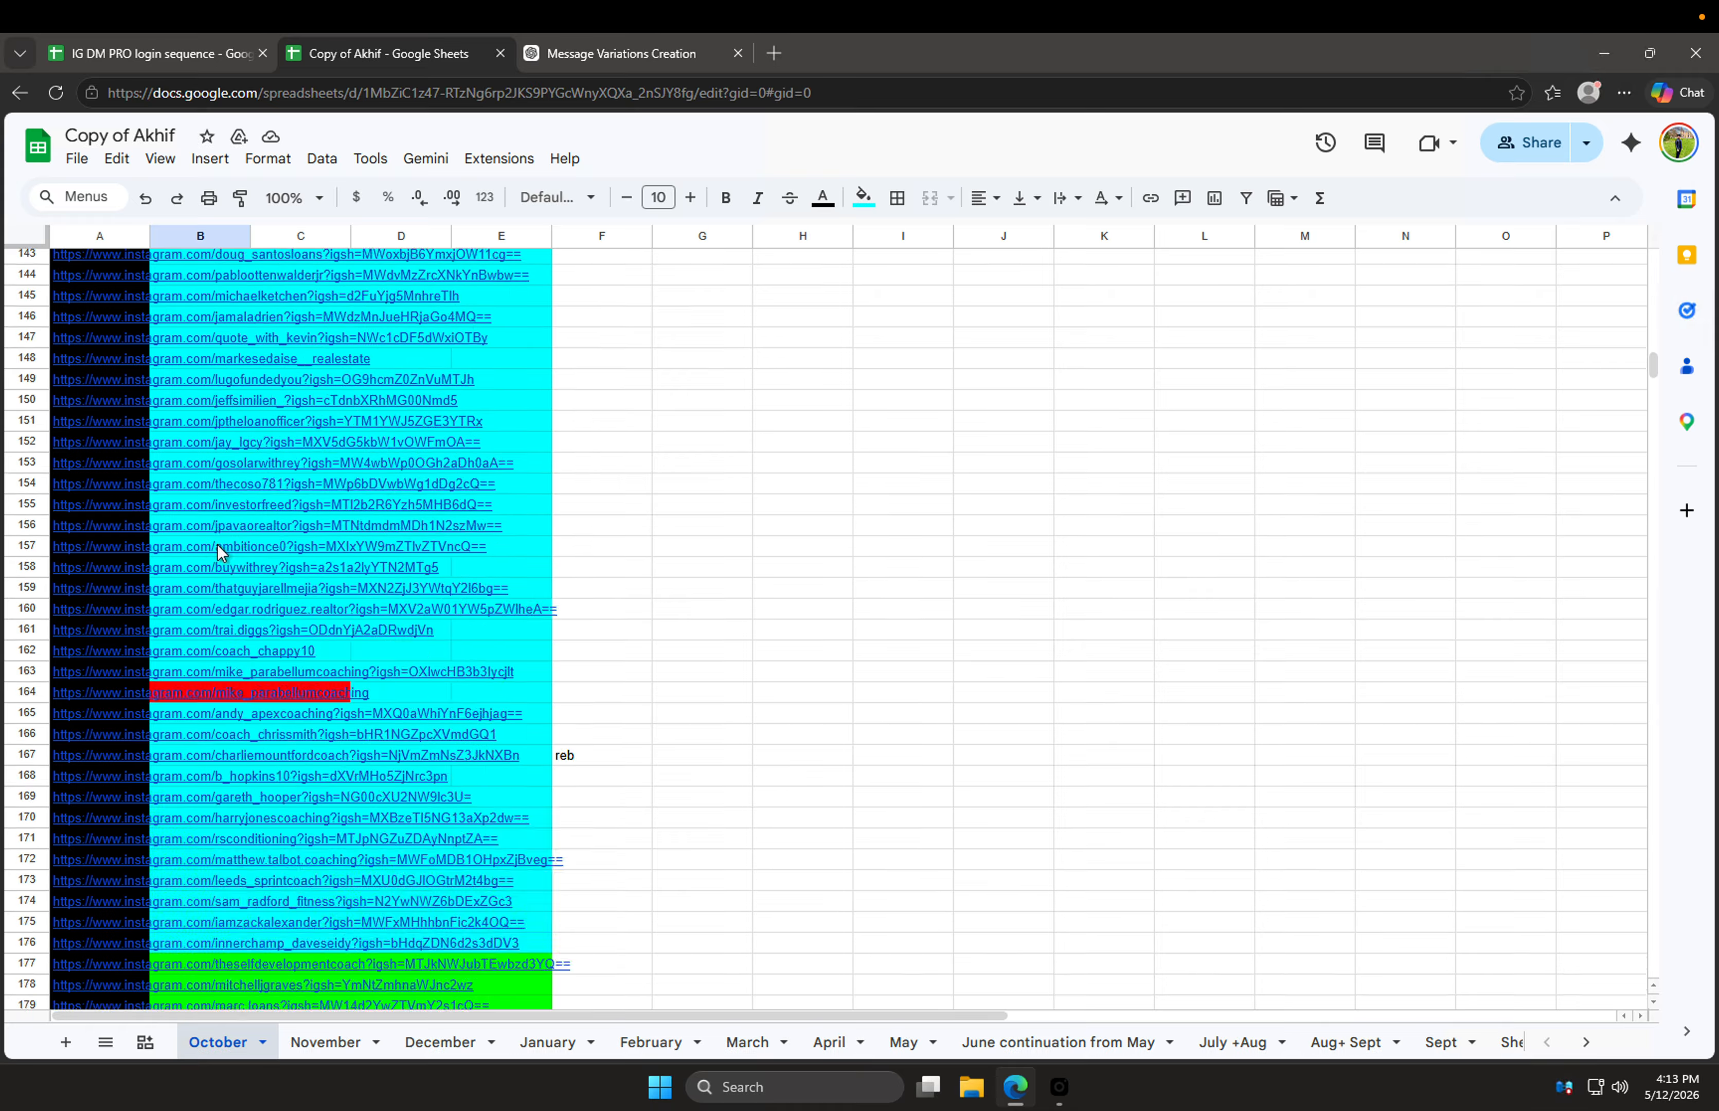
scroll(218, 547, down, 18)
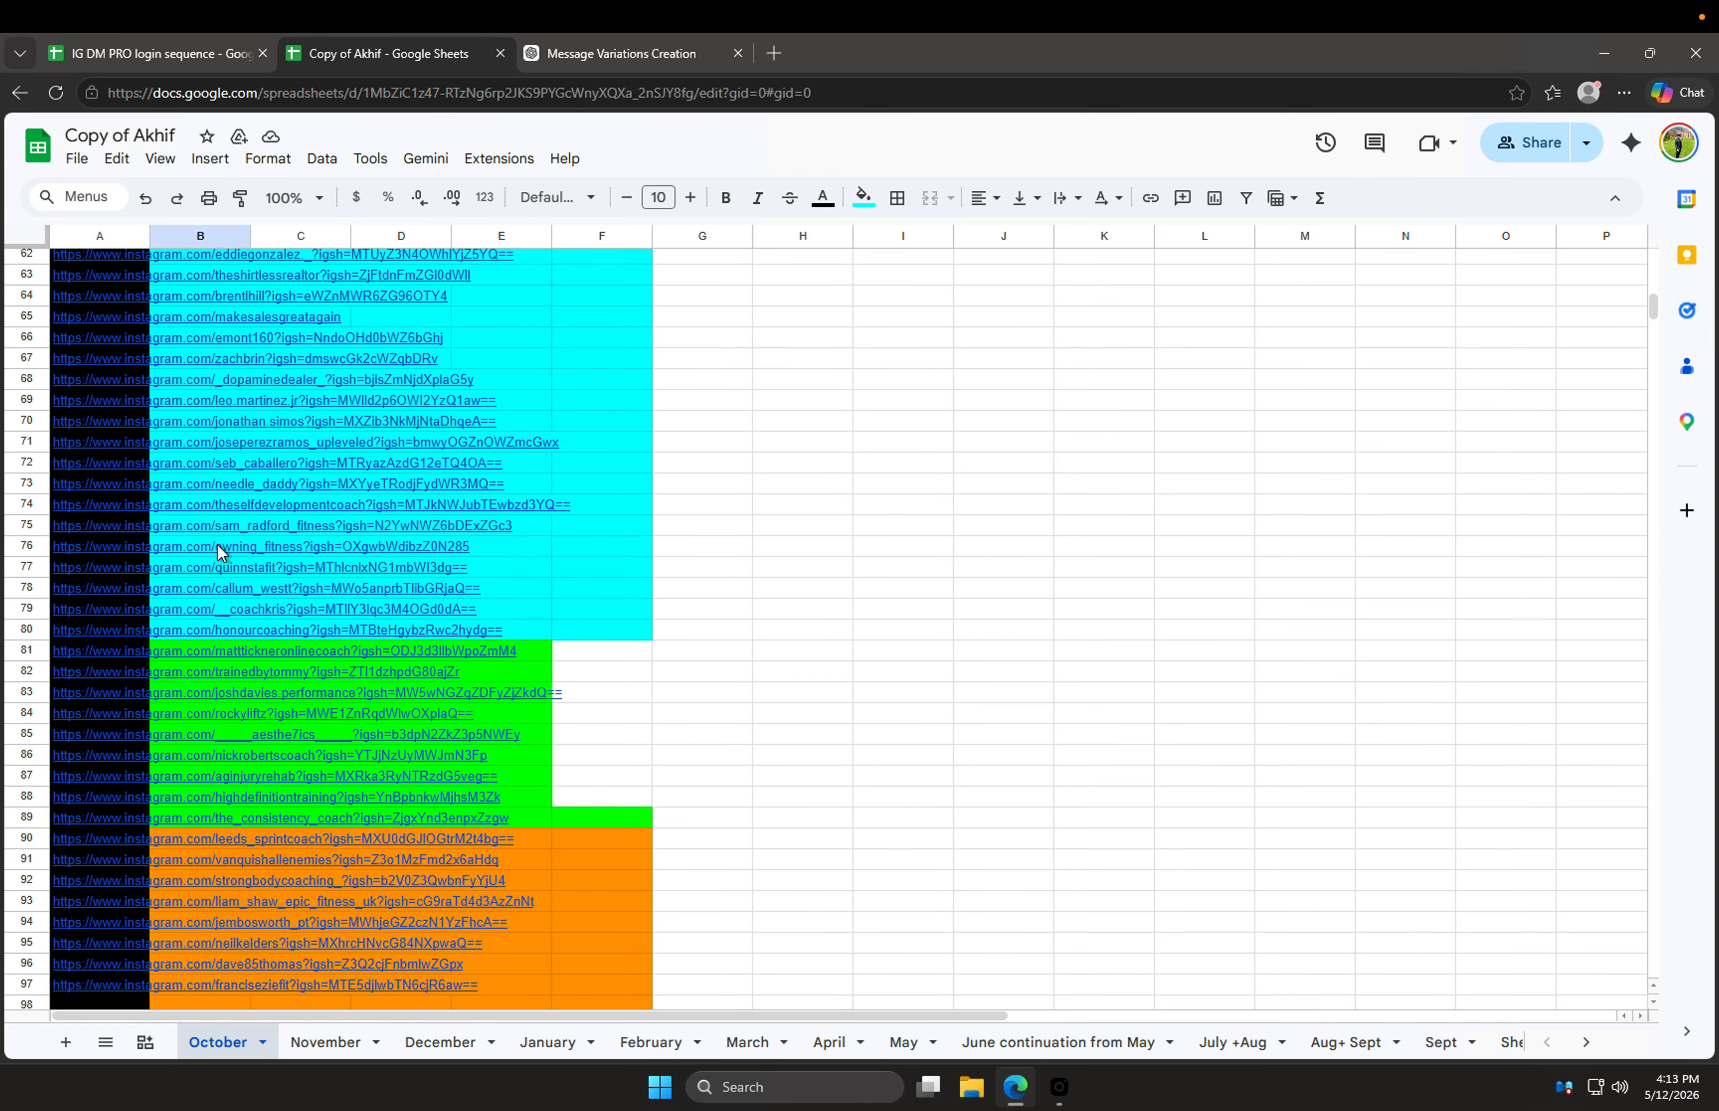
scroll(217, 547, up, 12)
scroll(218, 547, down, 20)
scroll(217, 547, down, 20)
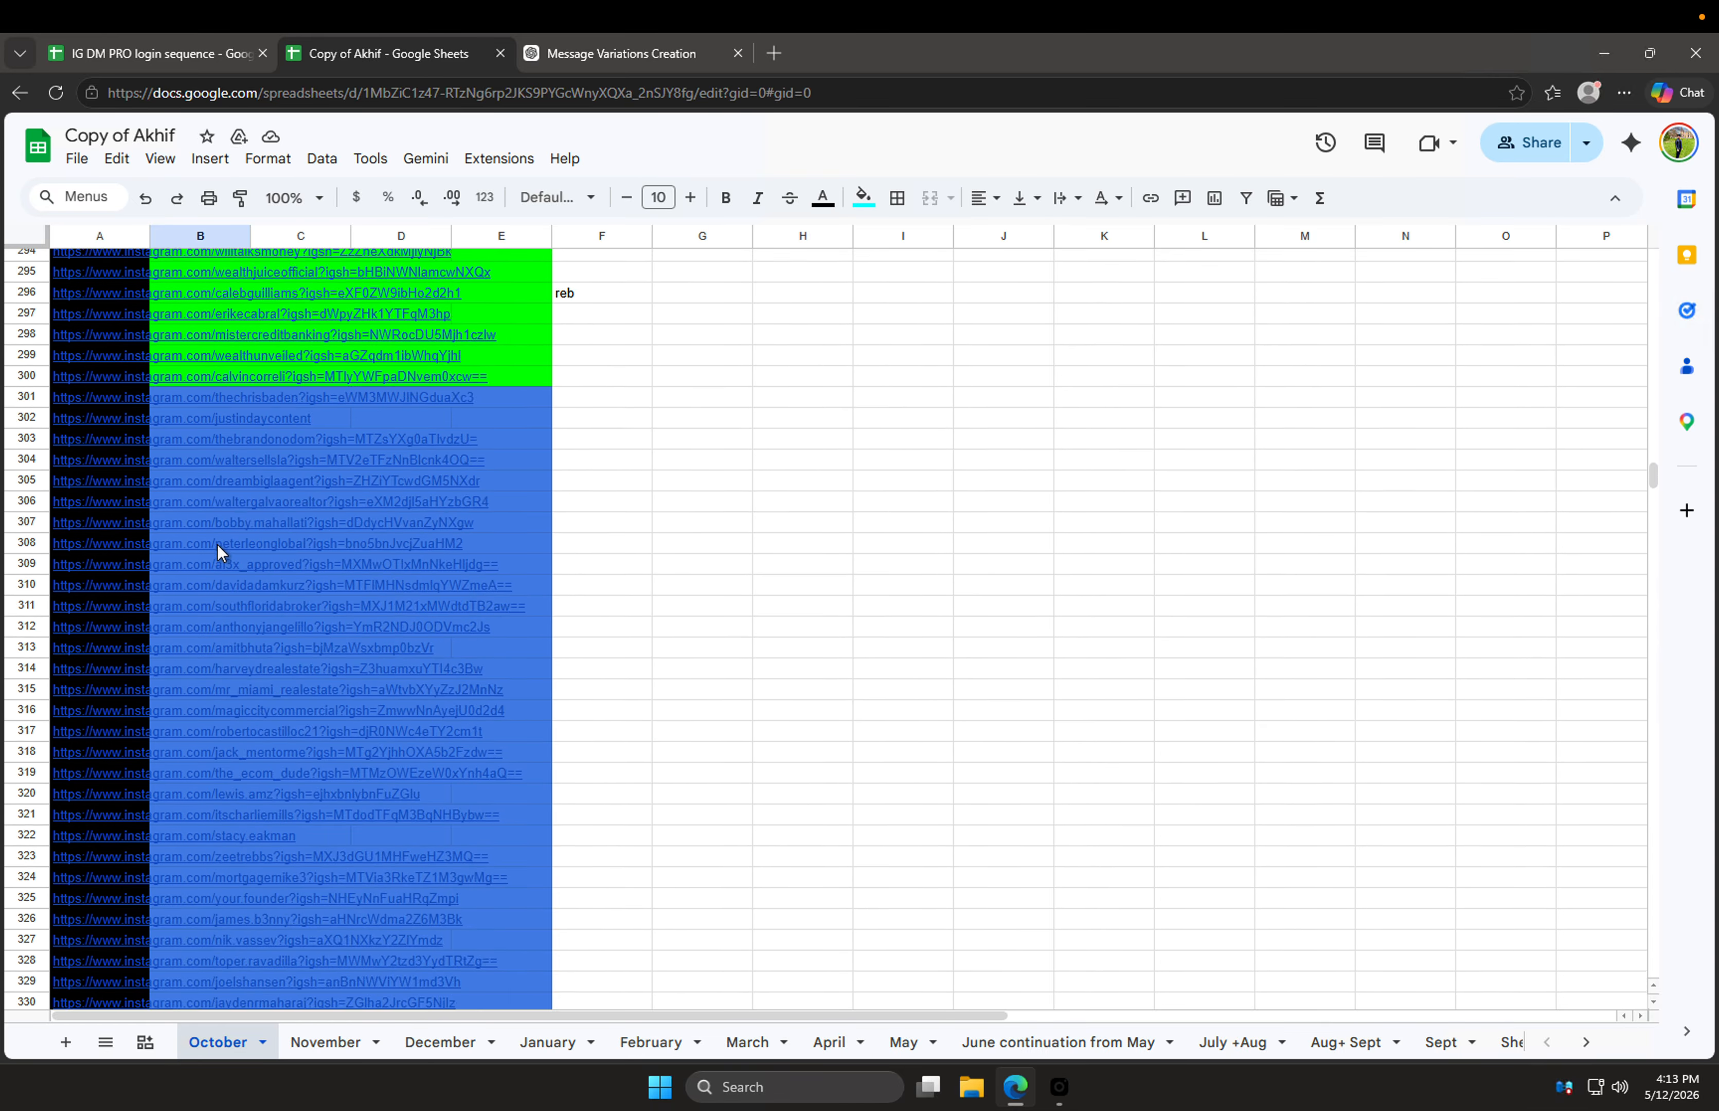
scroll(217, 547, down, 20)
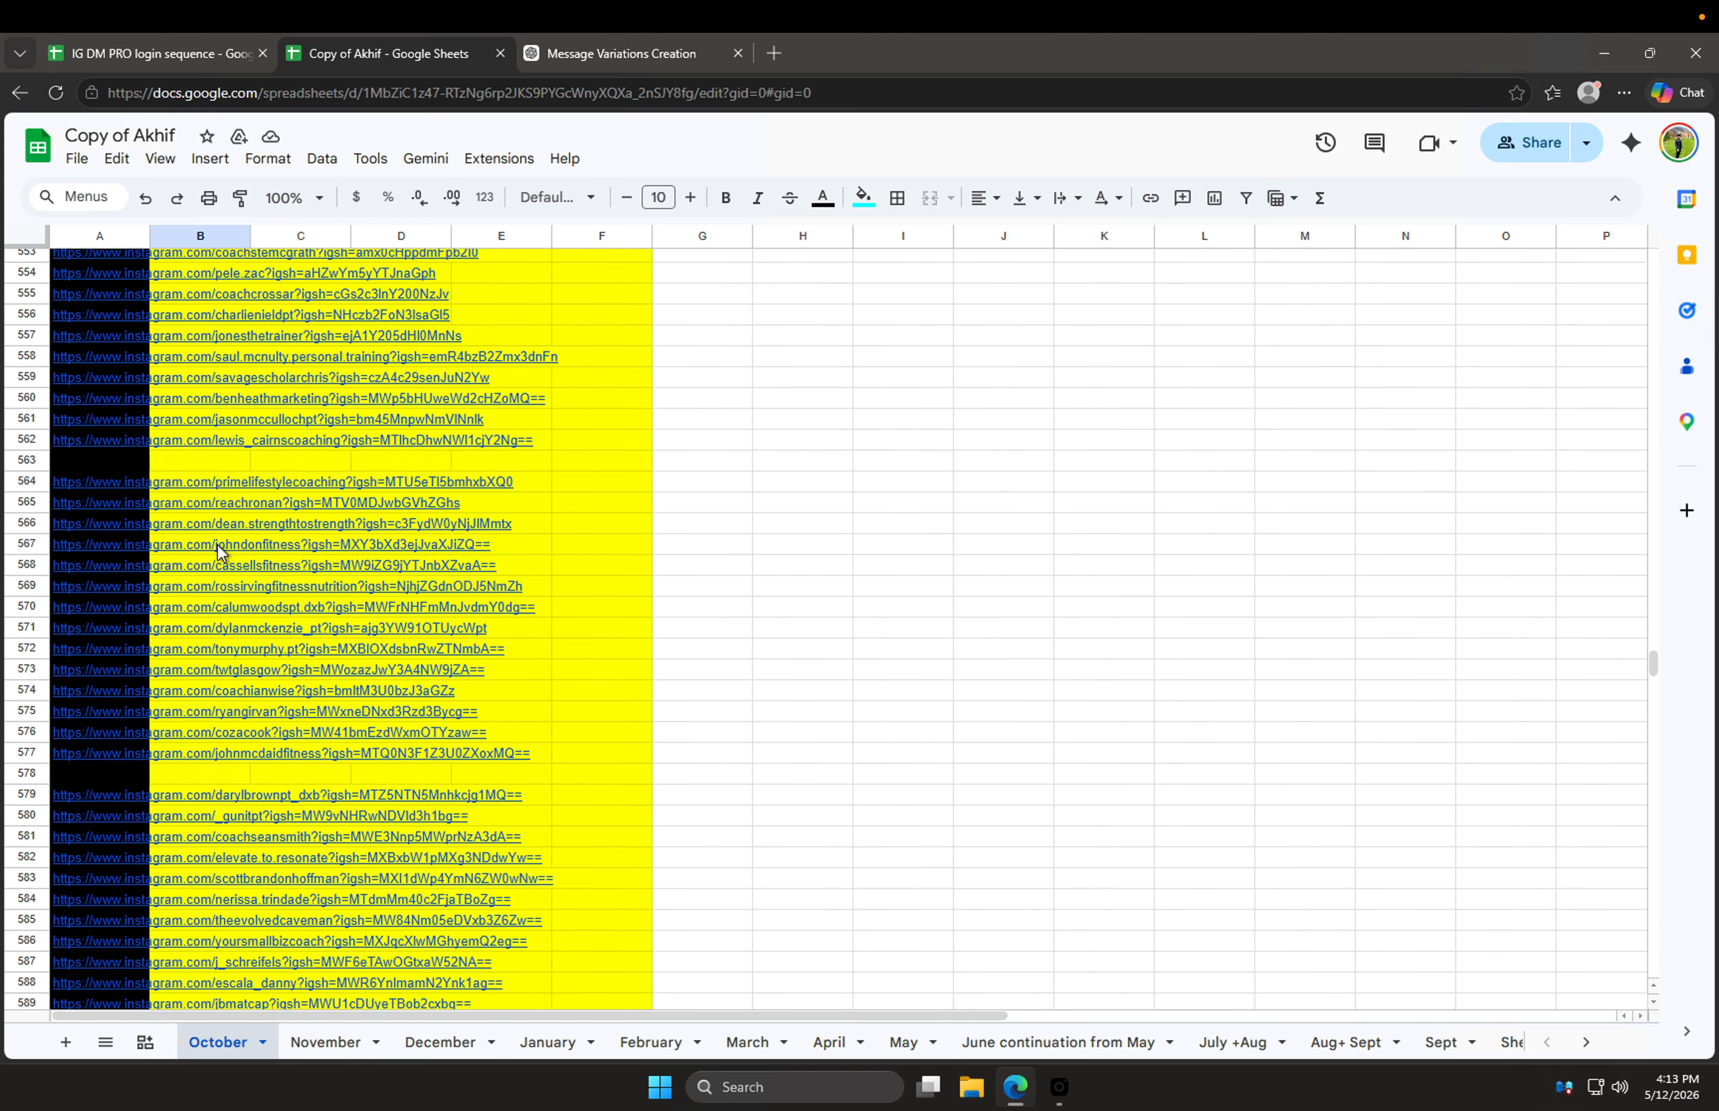
scroll(217, 546, down, 20)
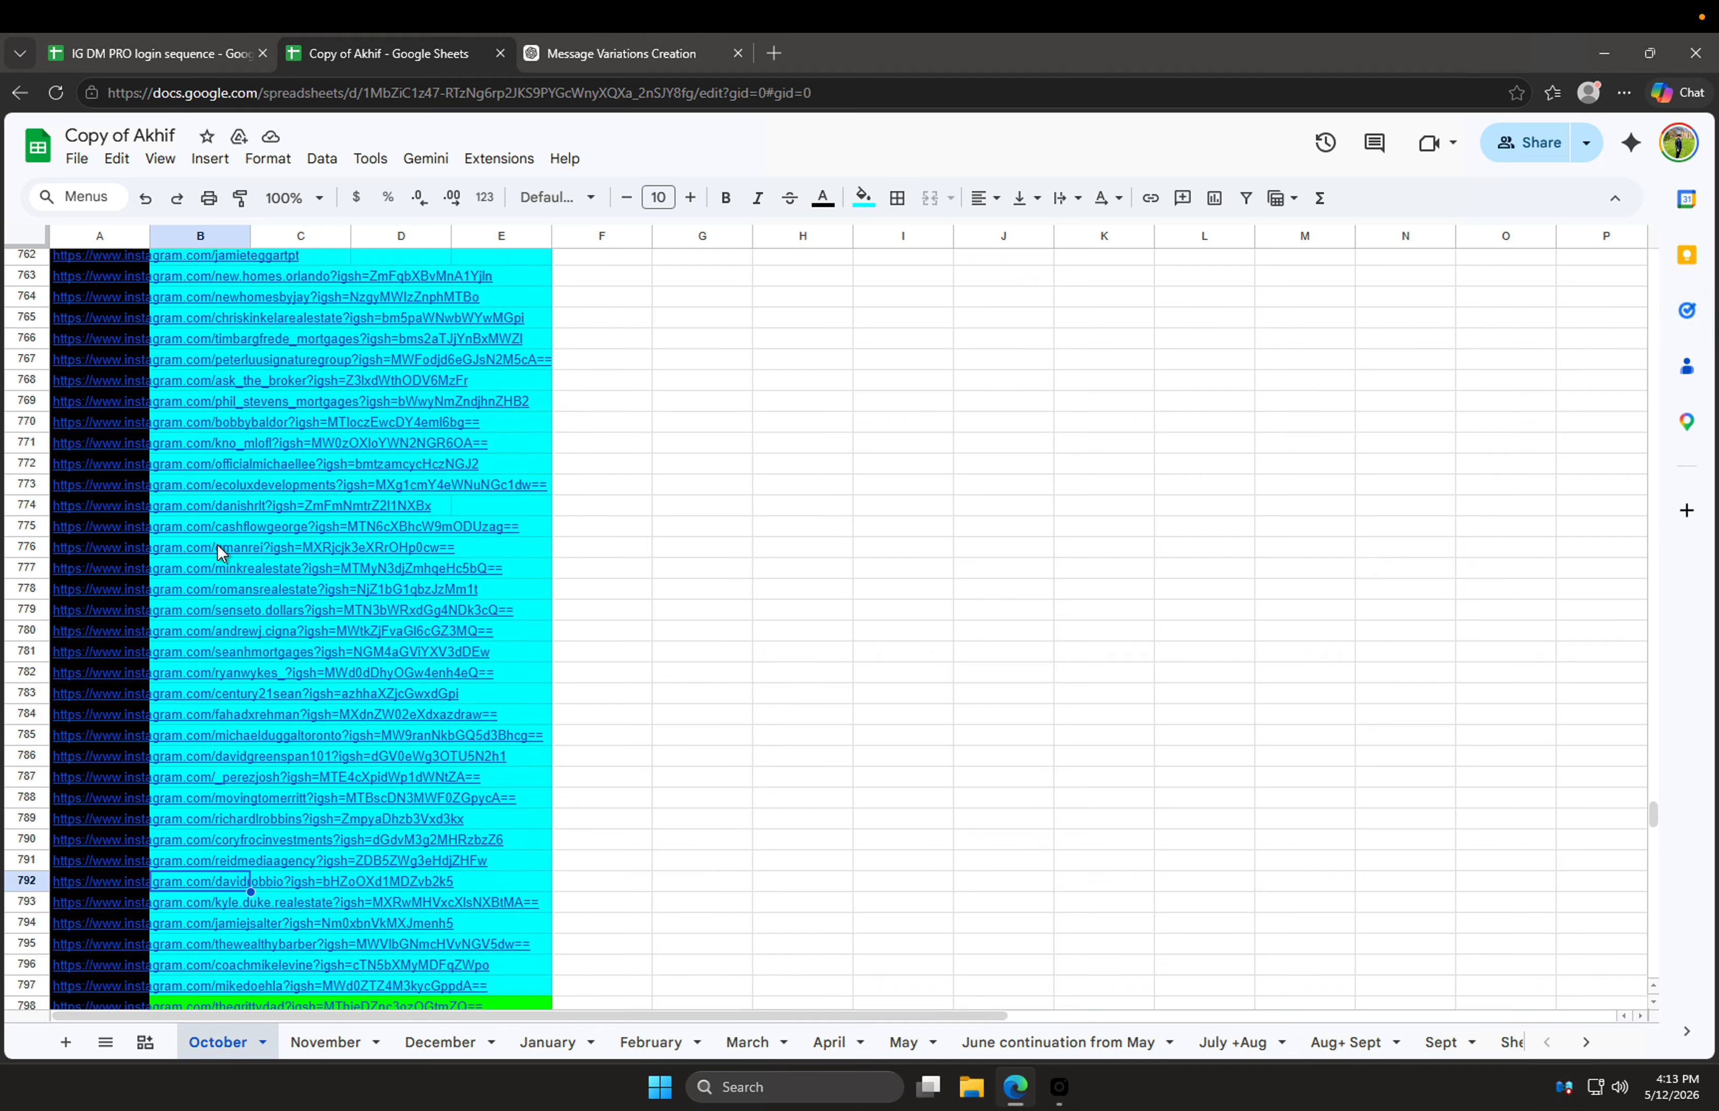
scroll(218, 547, up, 12)
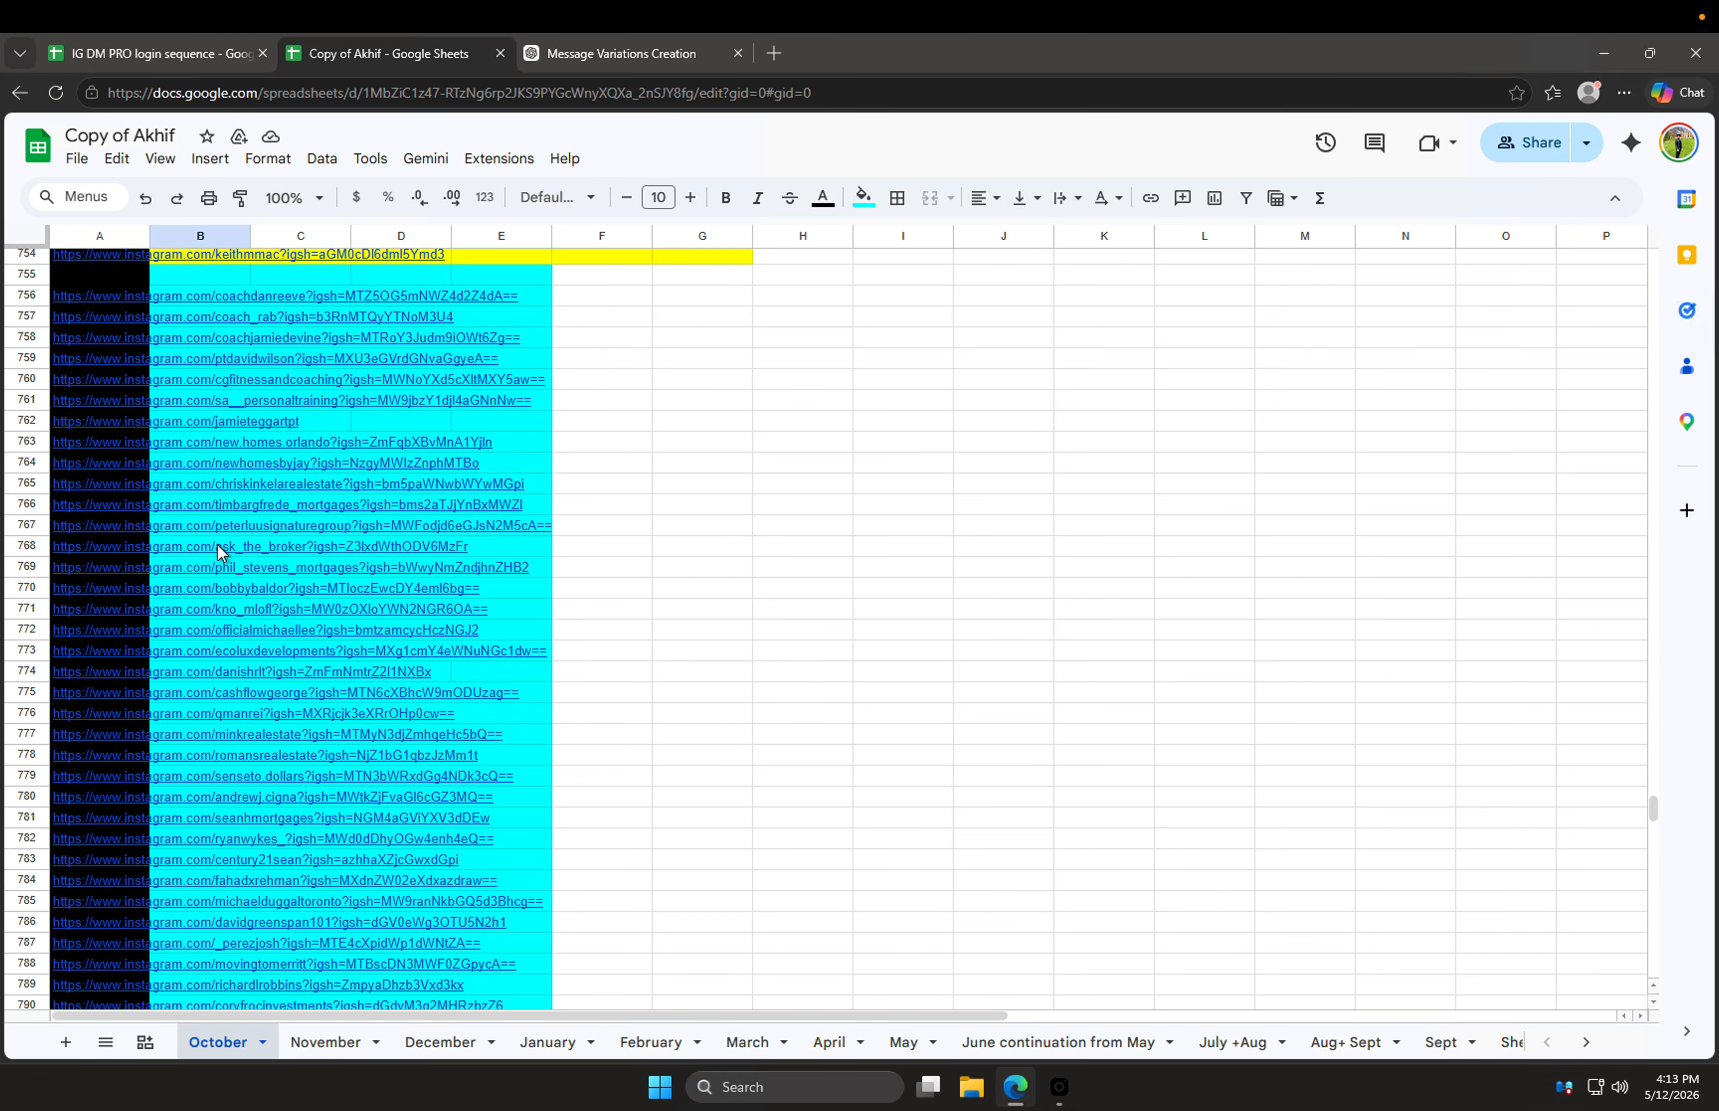
scroll(218, 544, up, 15)
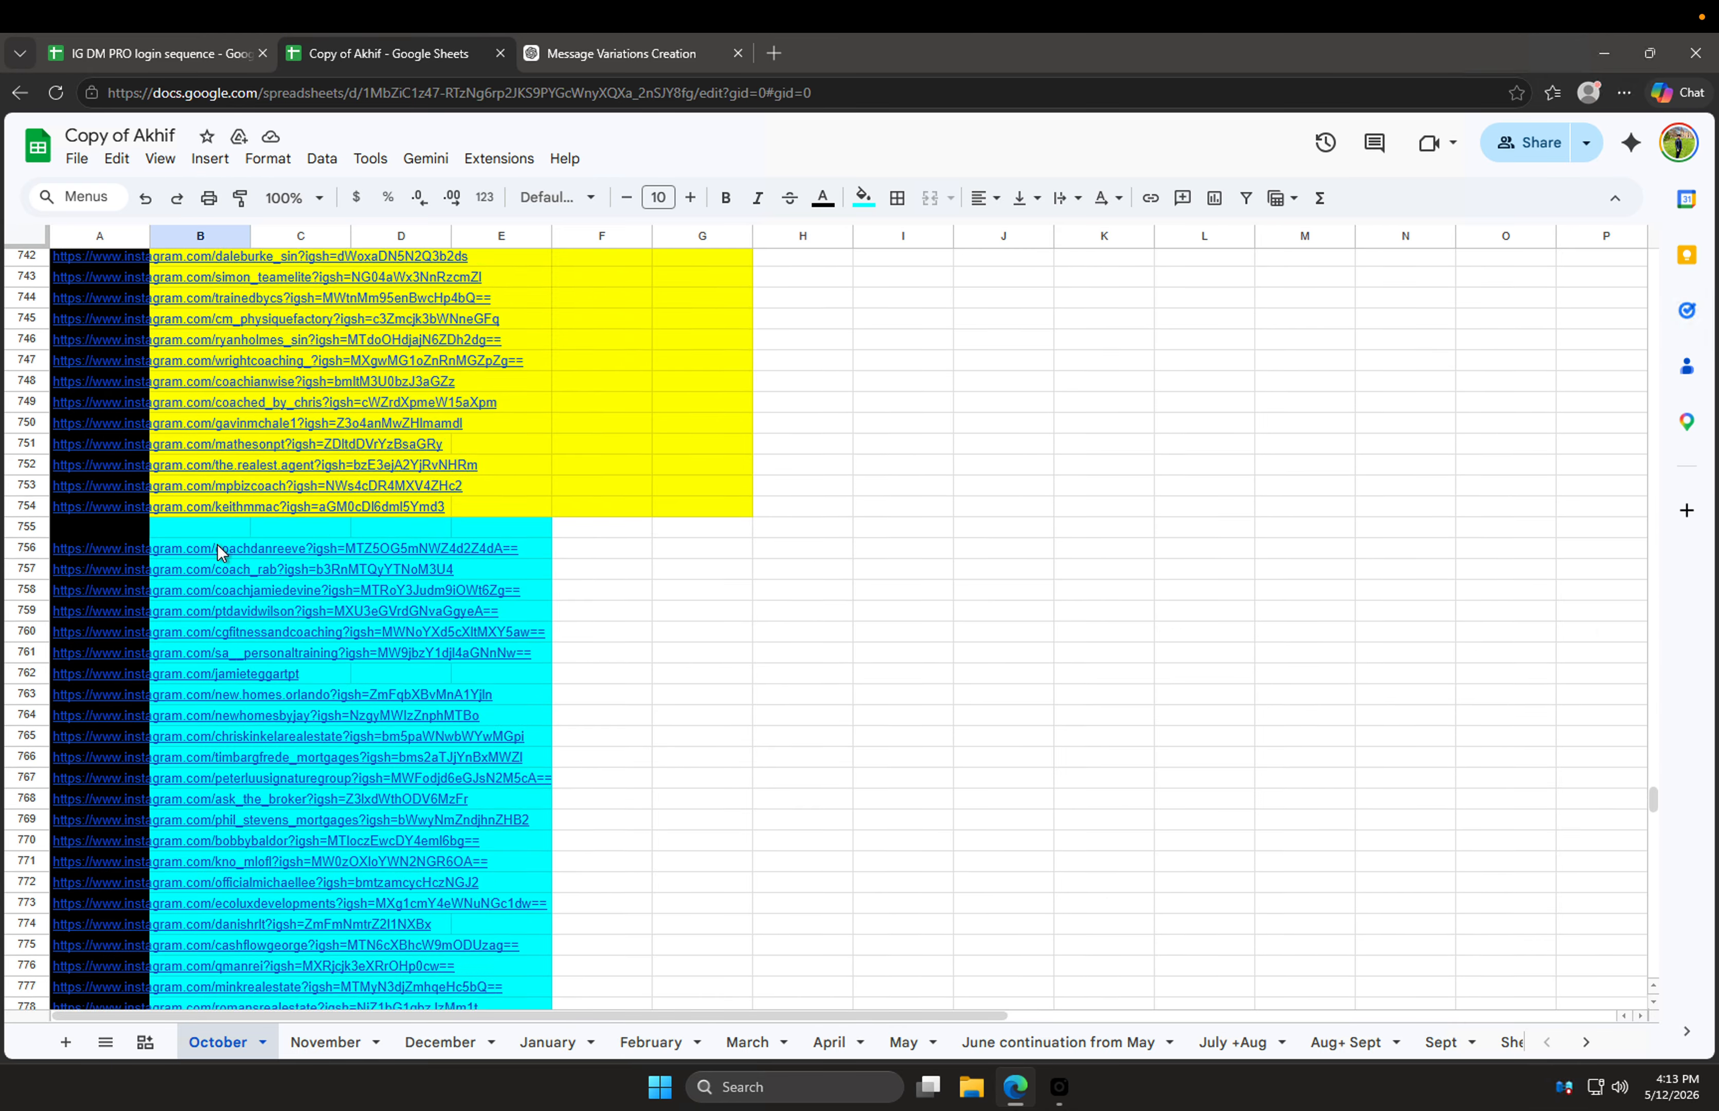
scroll(90, 344, up, 20)
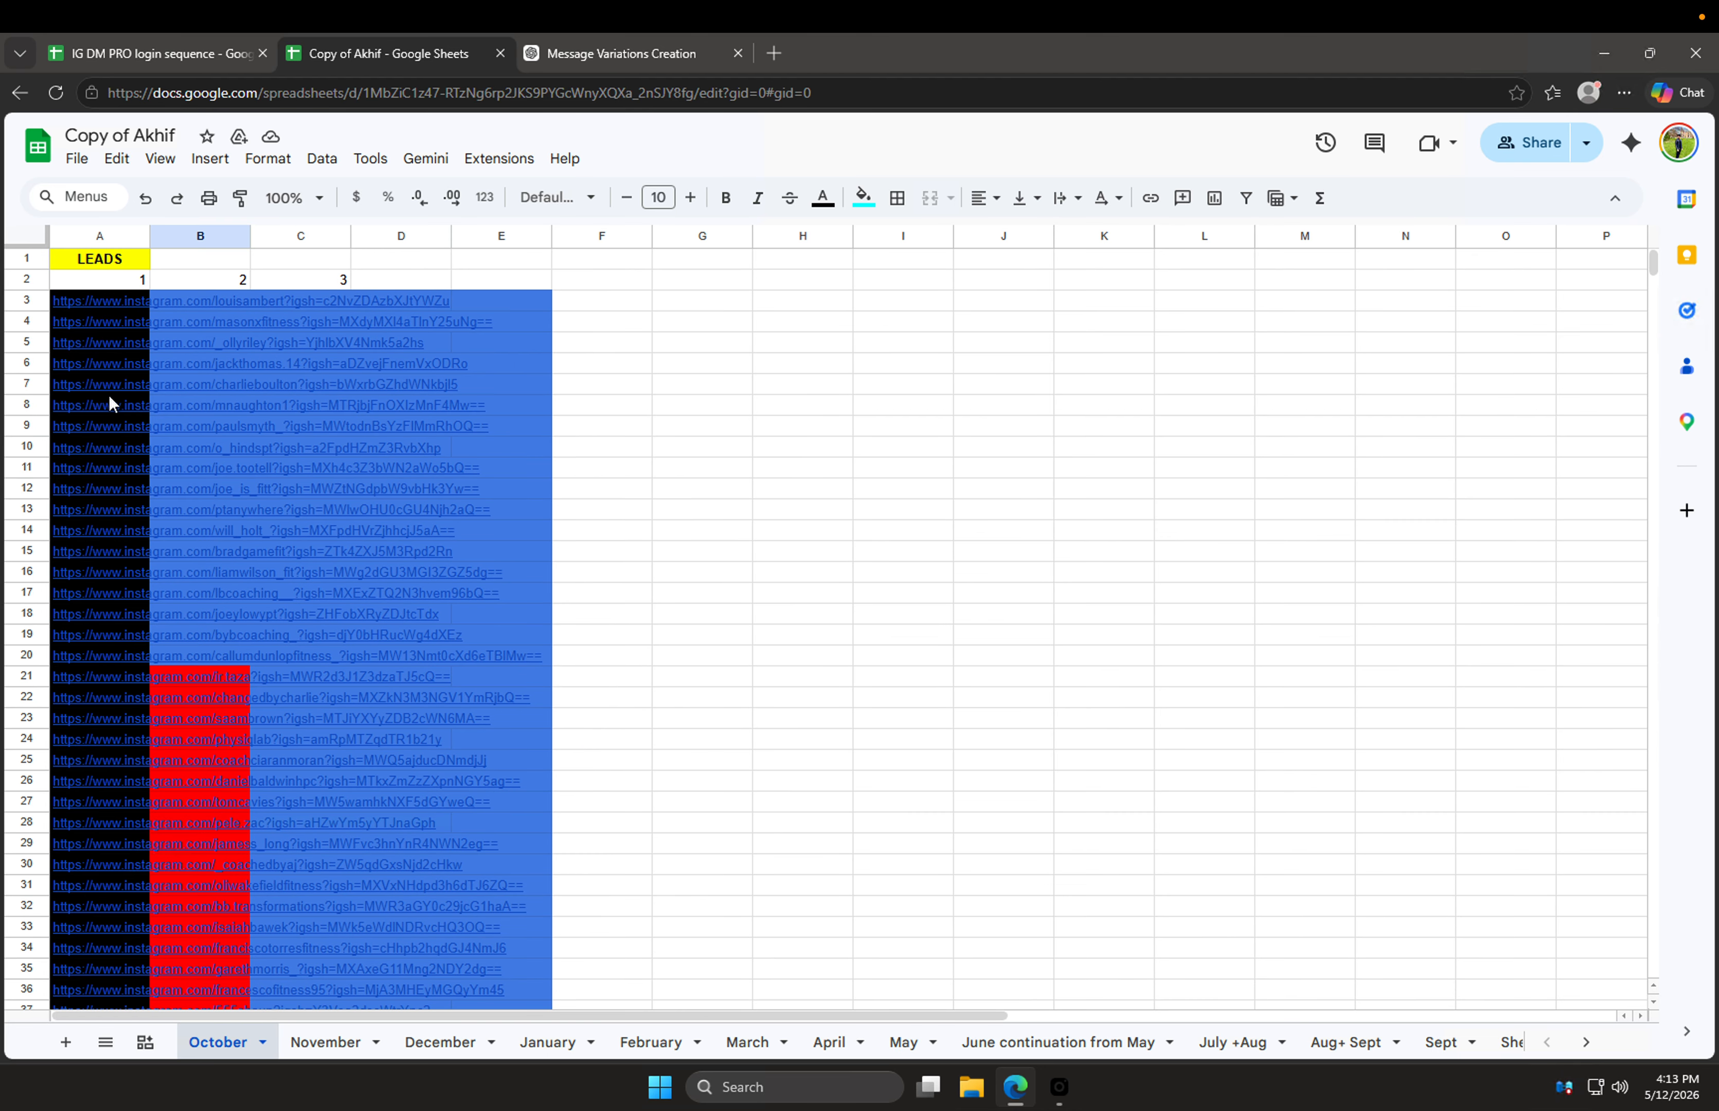
Step: Select and copy the lead links in cells A3:A401, check the fill colour choices, and copy the last link in A401
drag(96, 296, 98, 575)
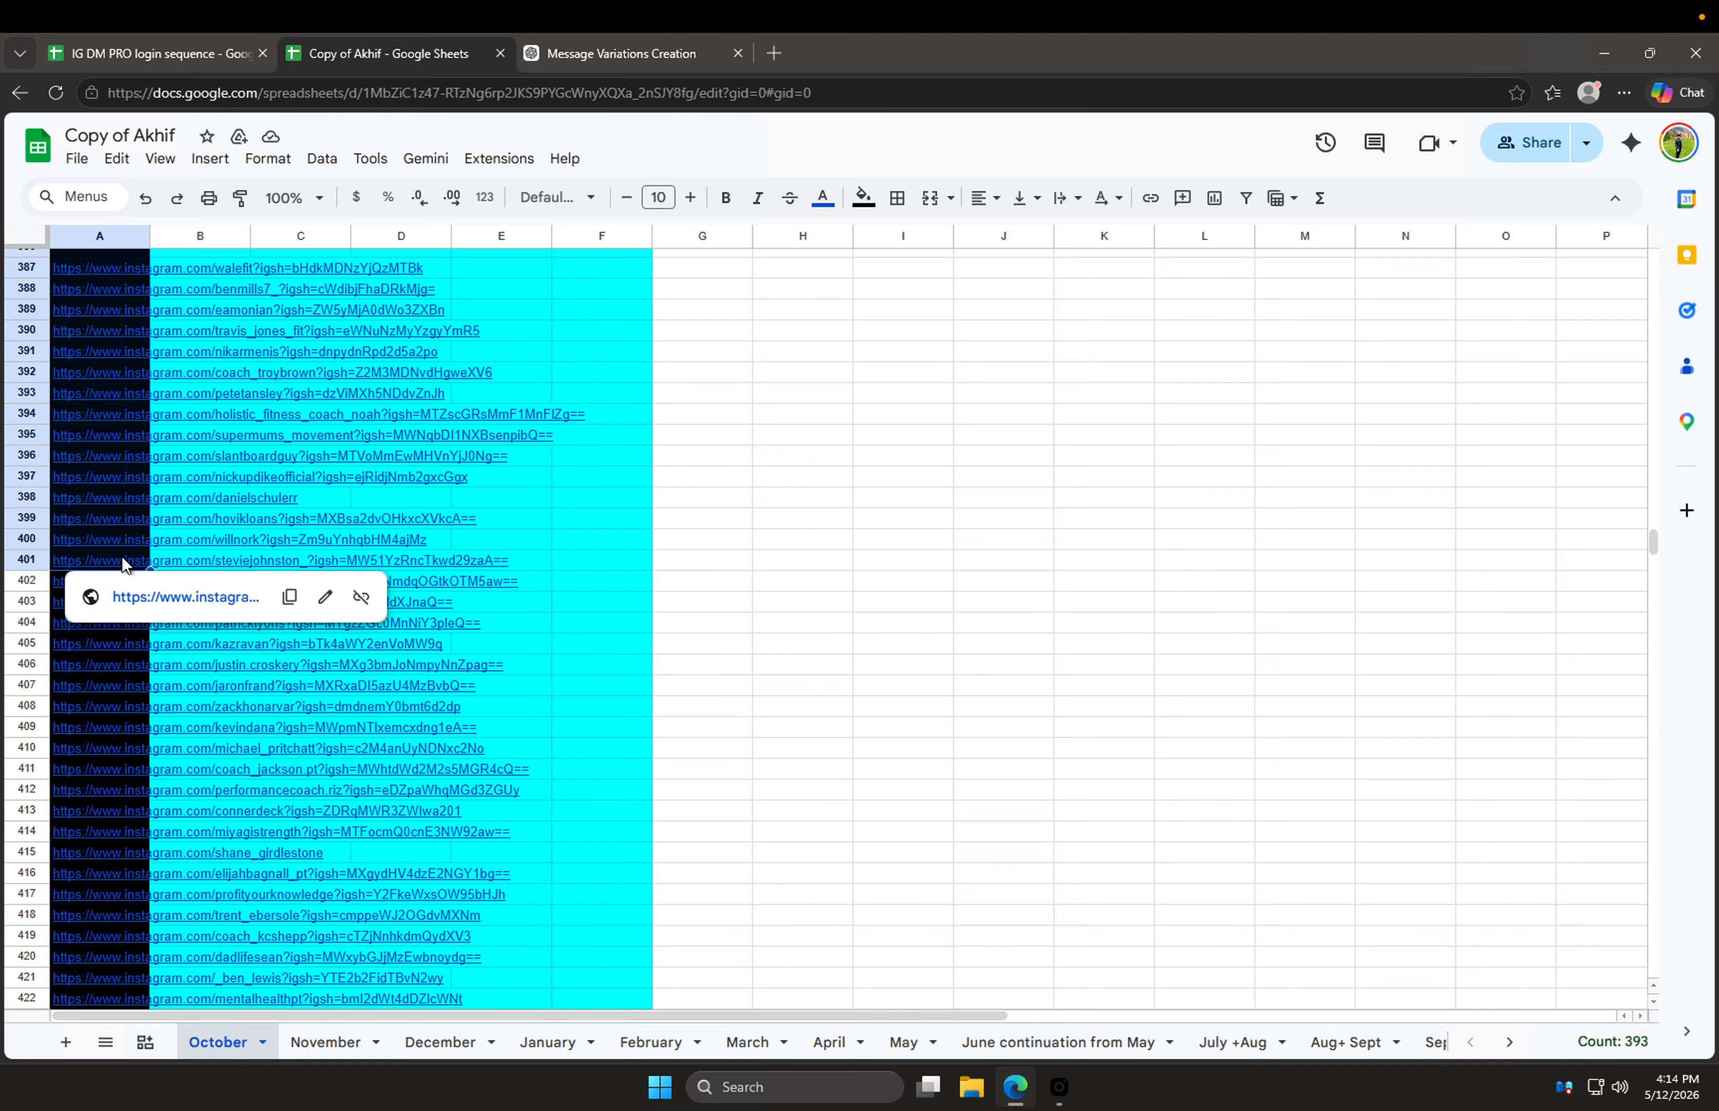
click(866, 208)
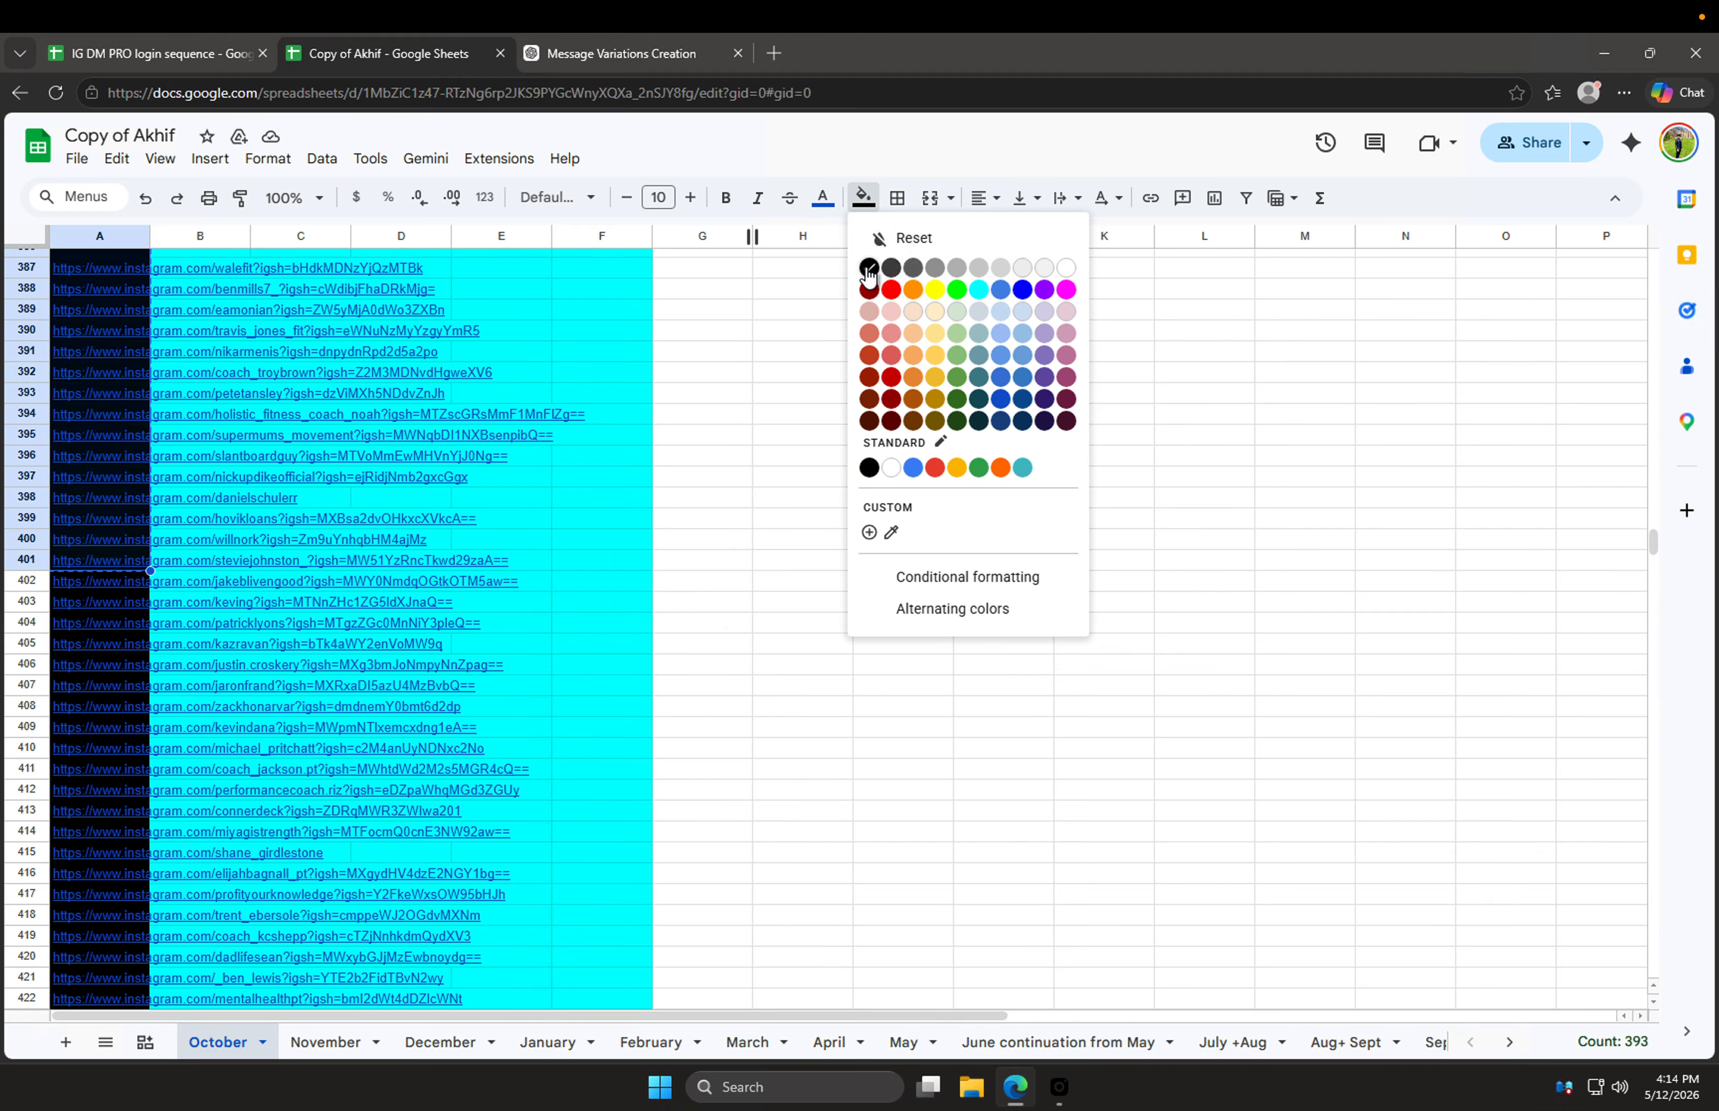
click(710, 482)
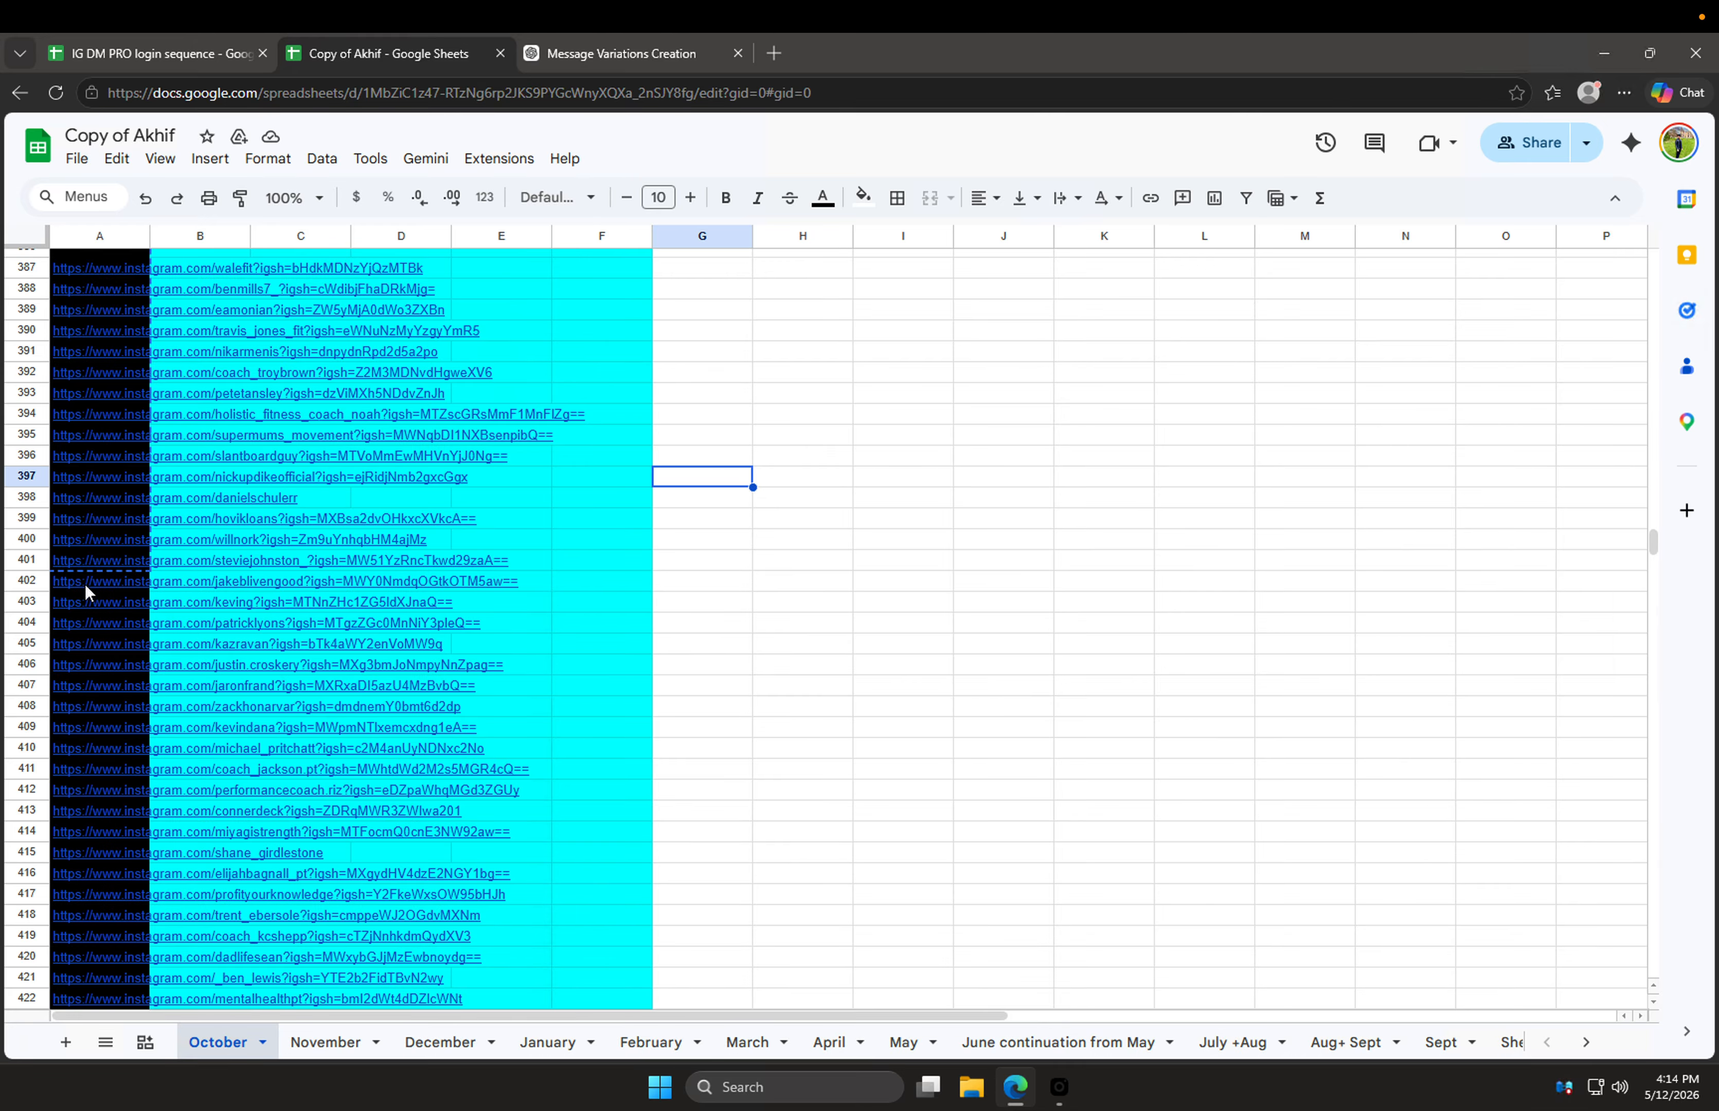
click(85, 565)
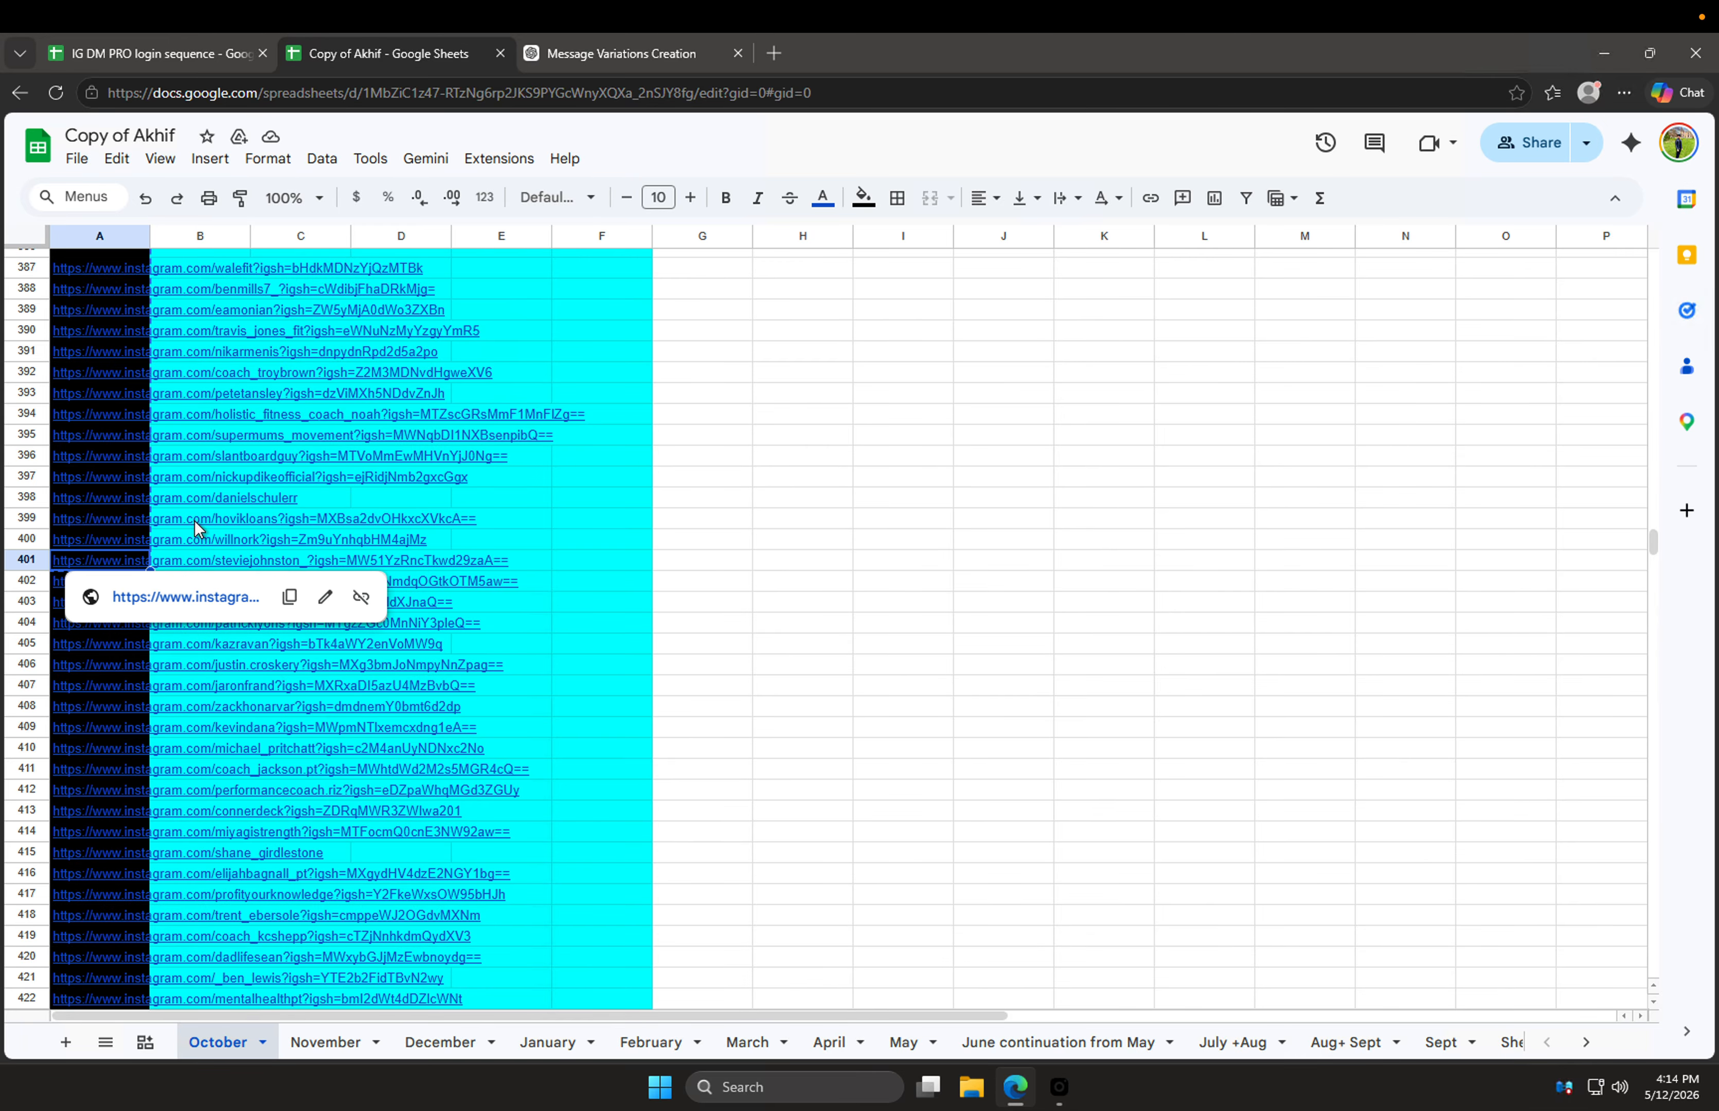
key(ctrl+c)
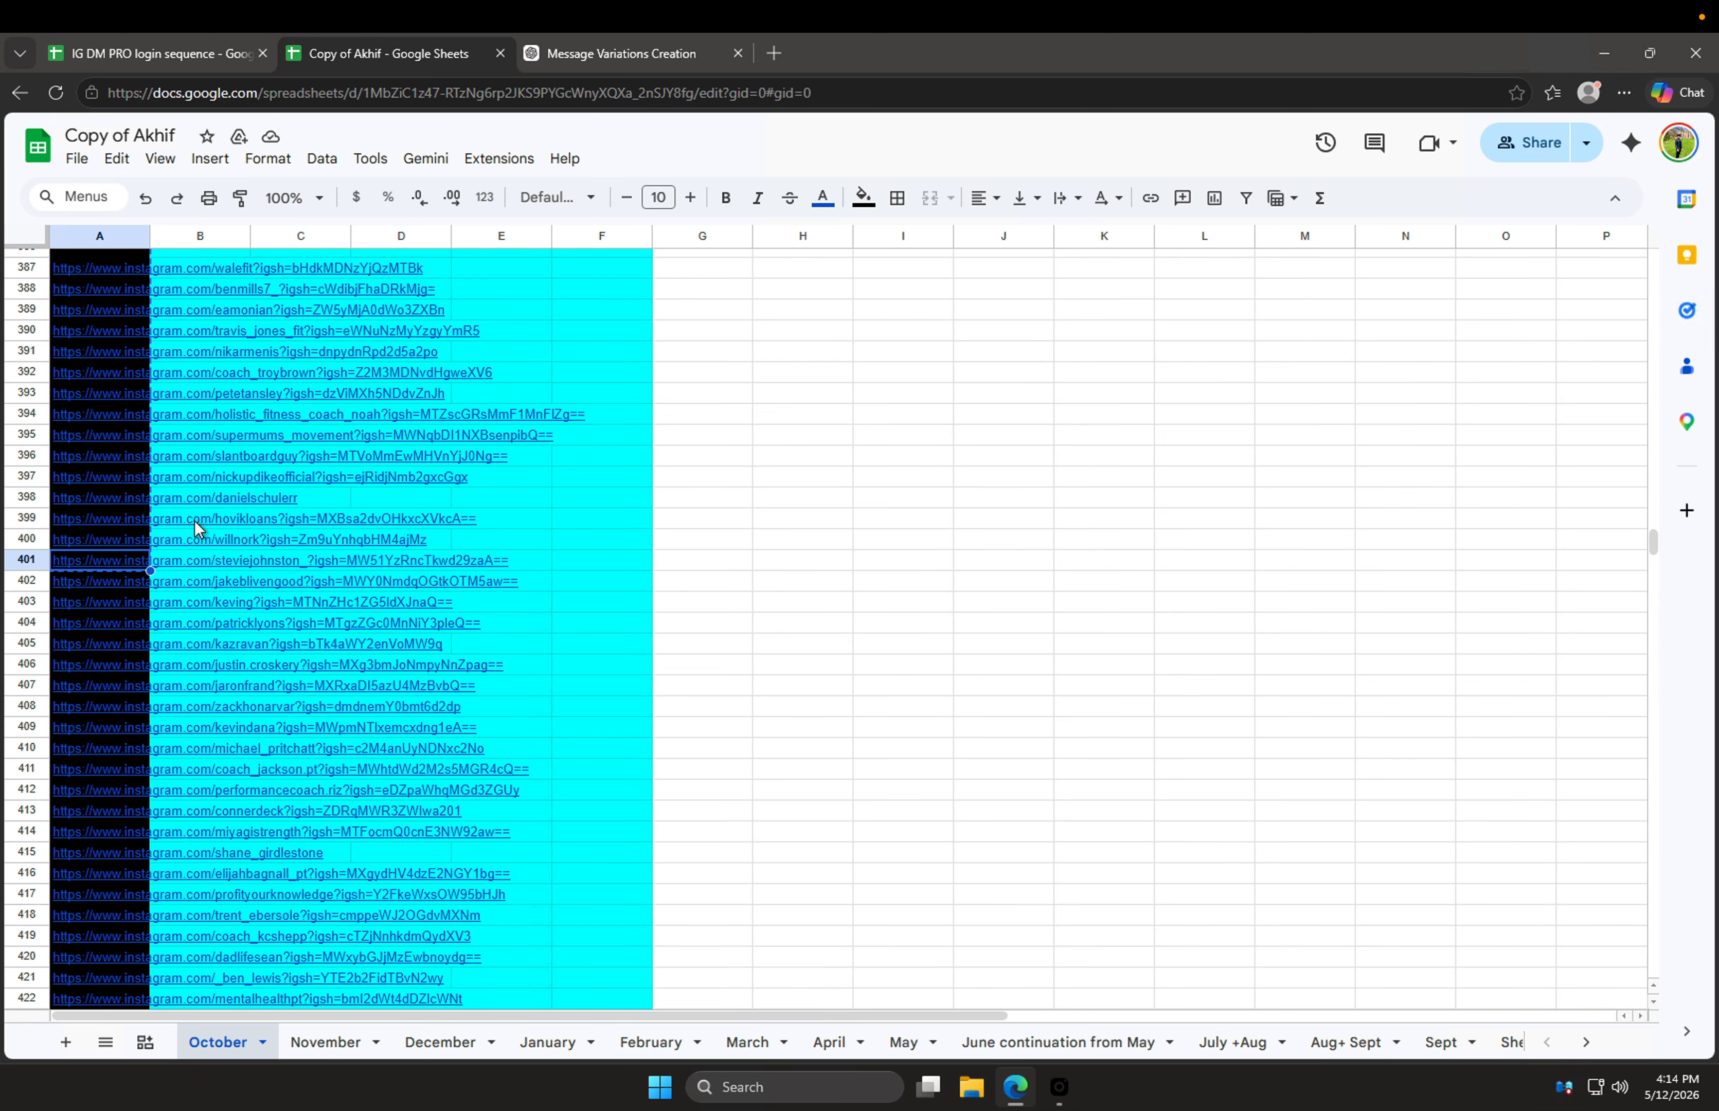
Step: Try a black fill on the unmarked lead cells A802:A808 and undo it
scroll(196, 529, down, 3)
scroll(195, 521, down, 20)
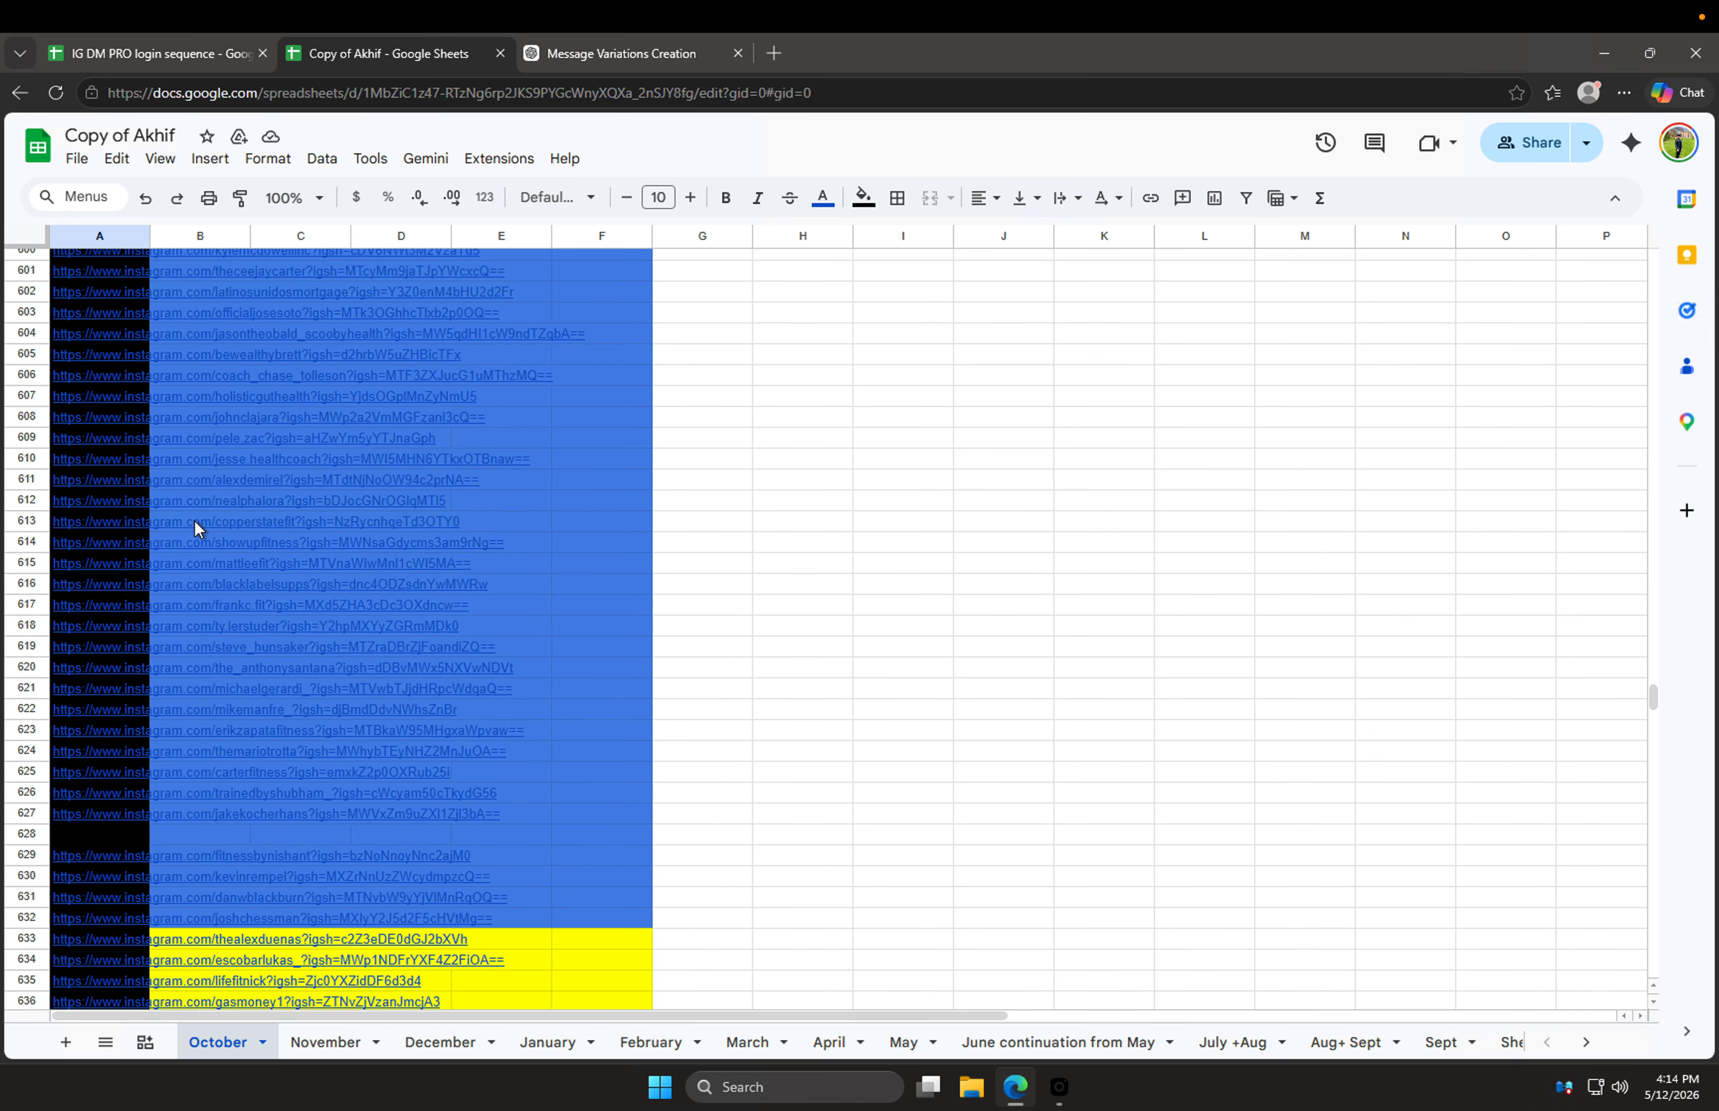
scroll(195, 521, down, 20)
scroll(195, 521, up, 20)
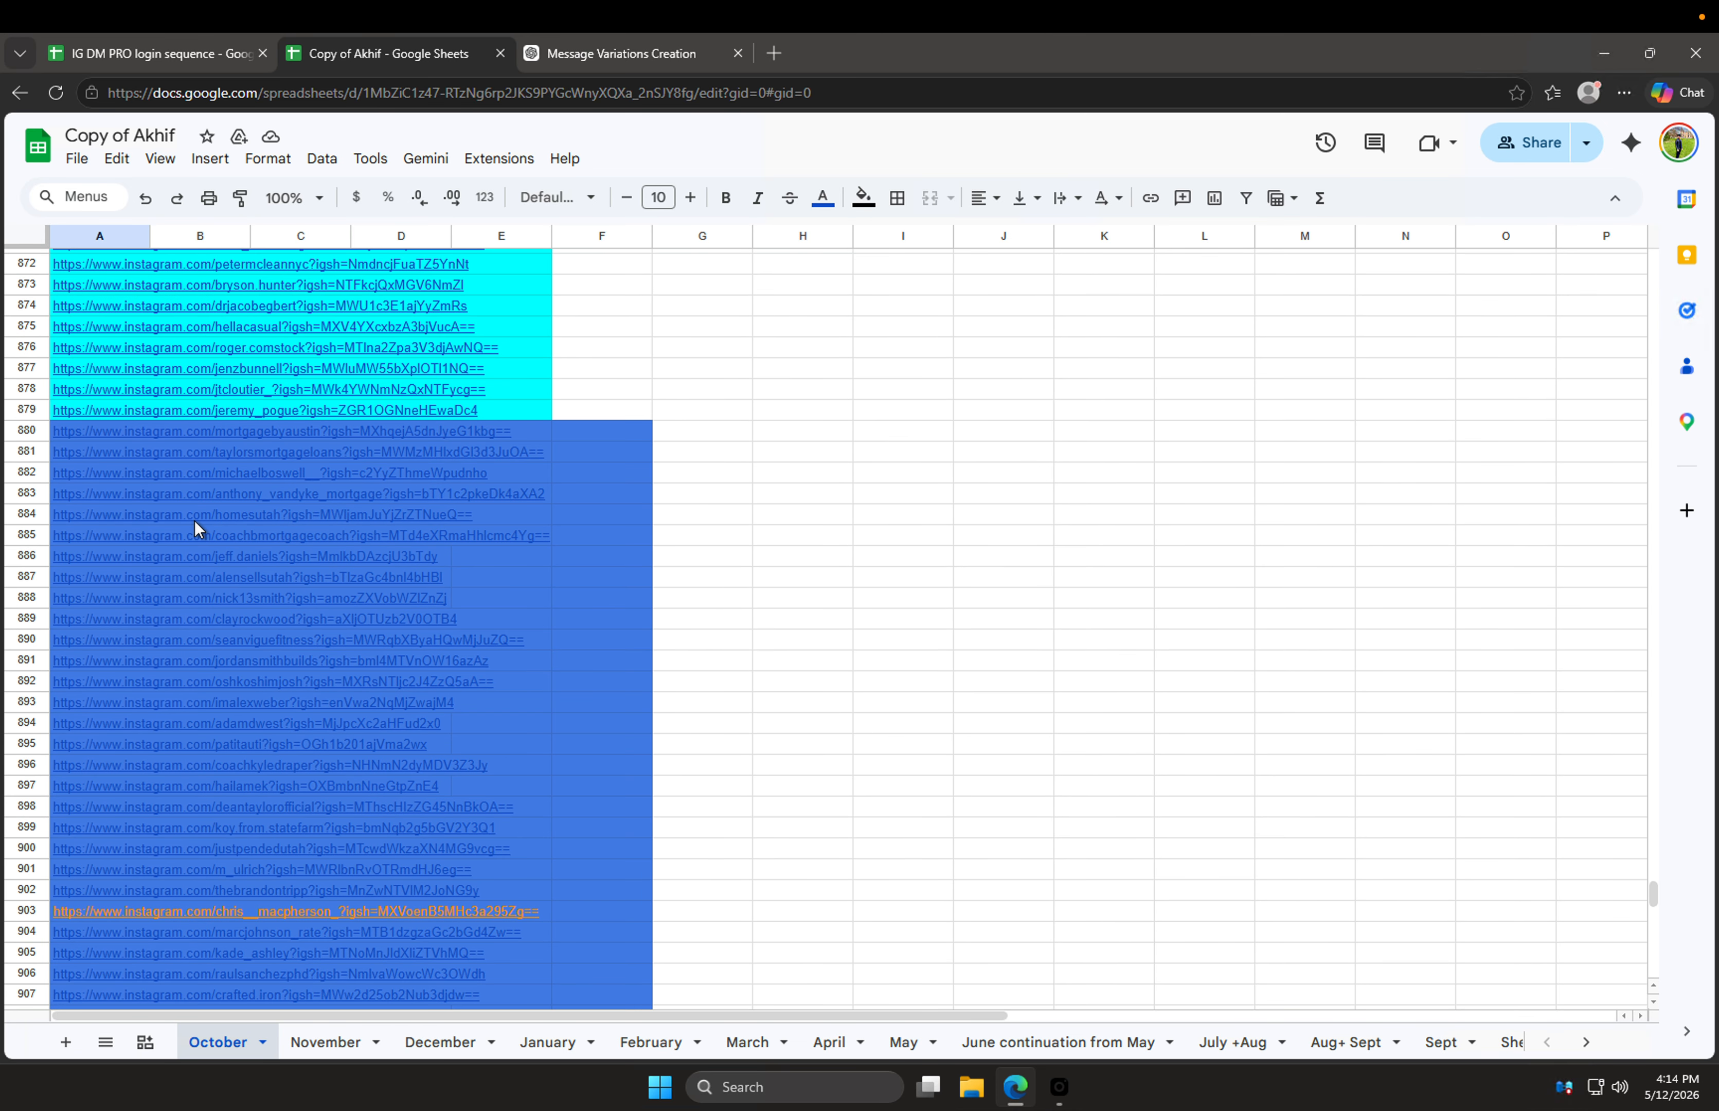
scroll(195, 521, up, 10)
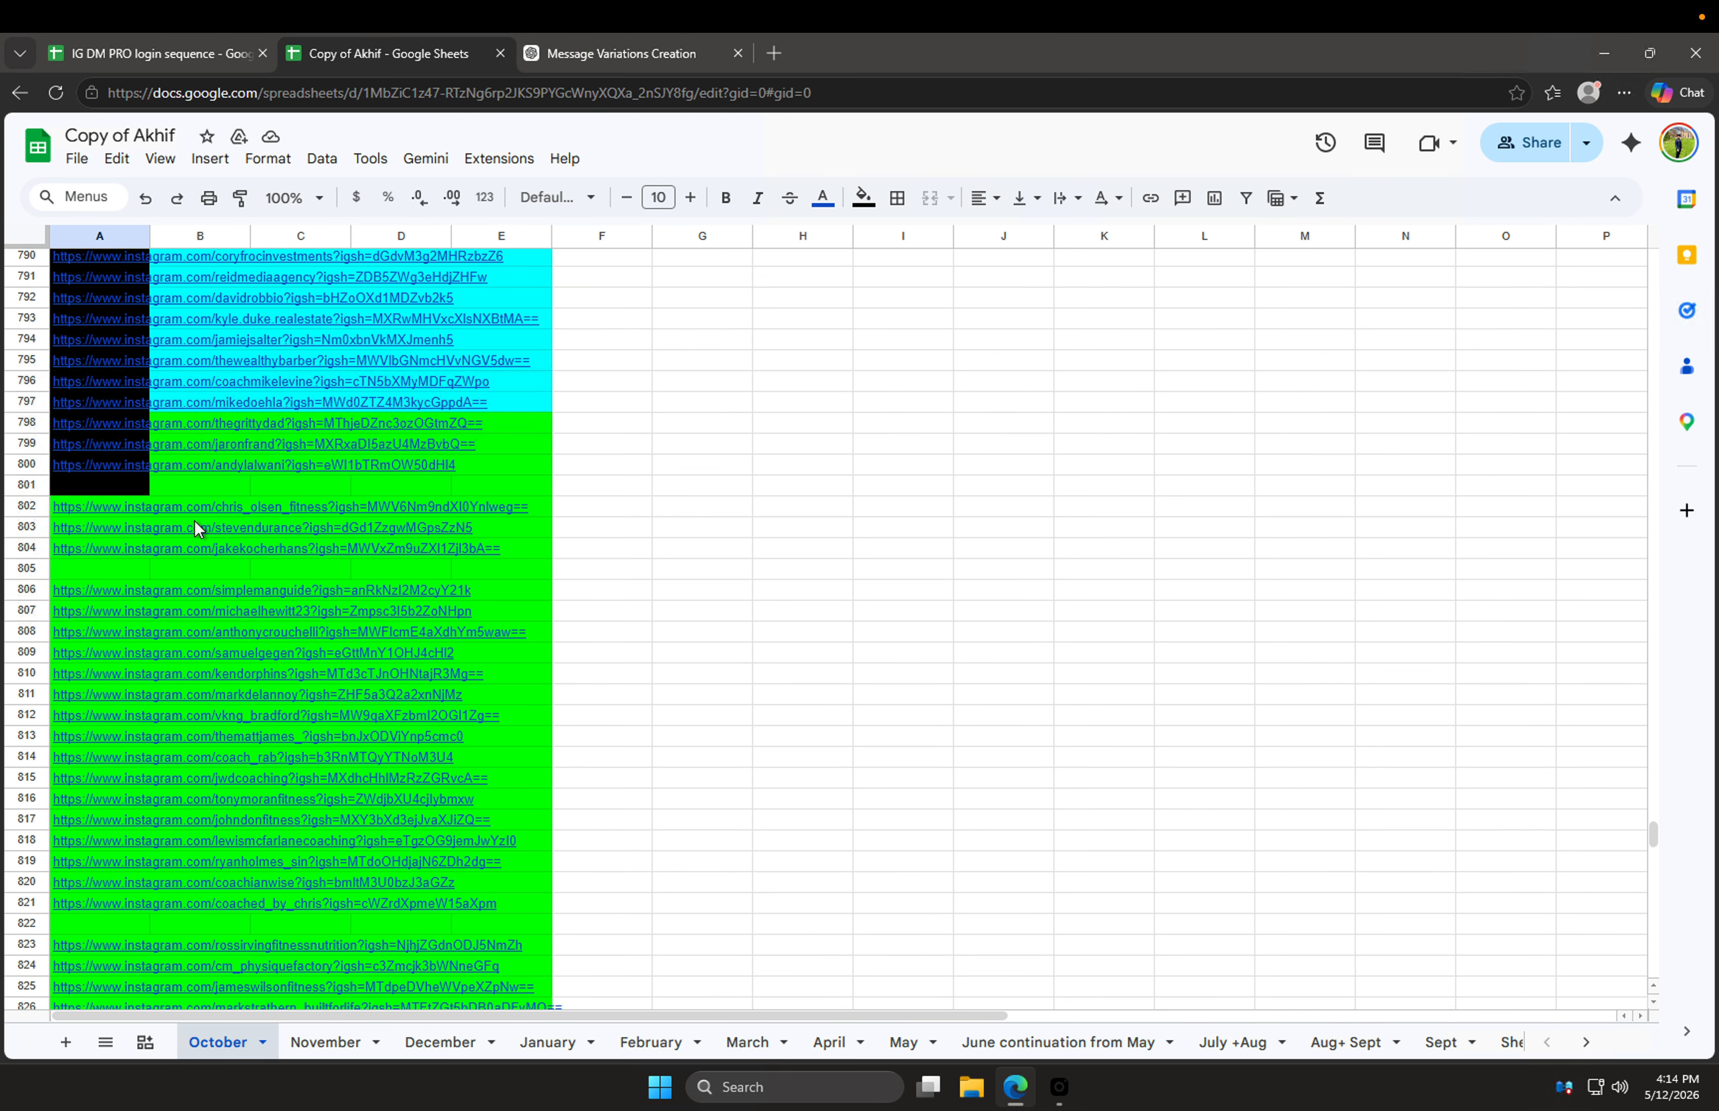
click(92, 501)
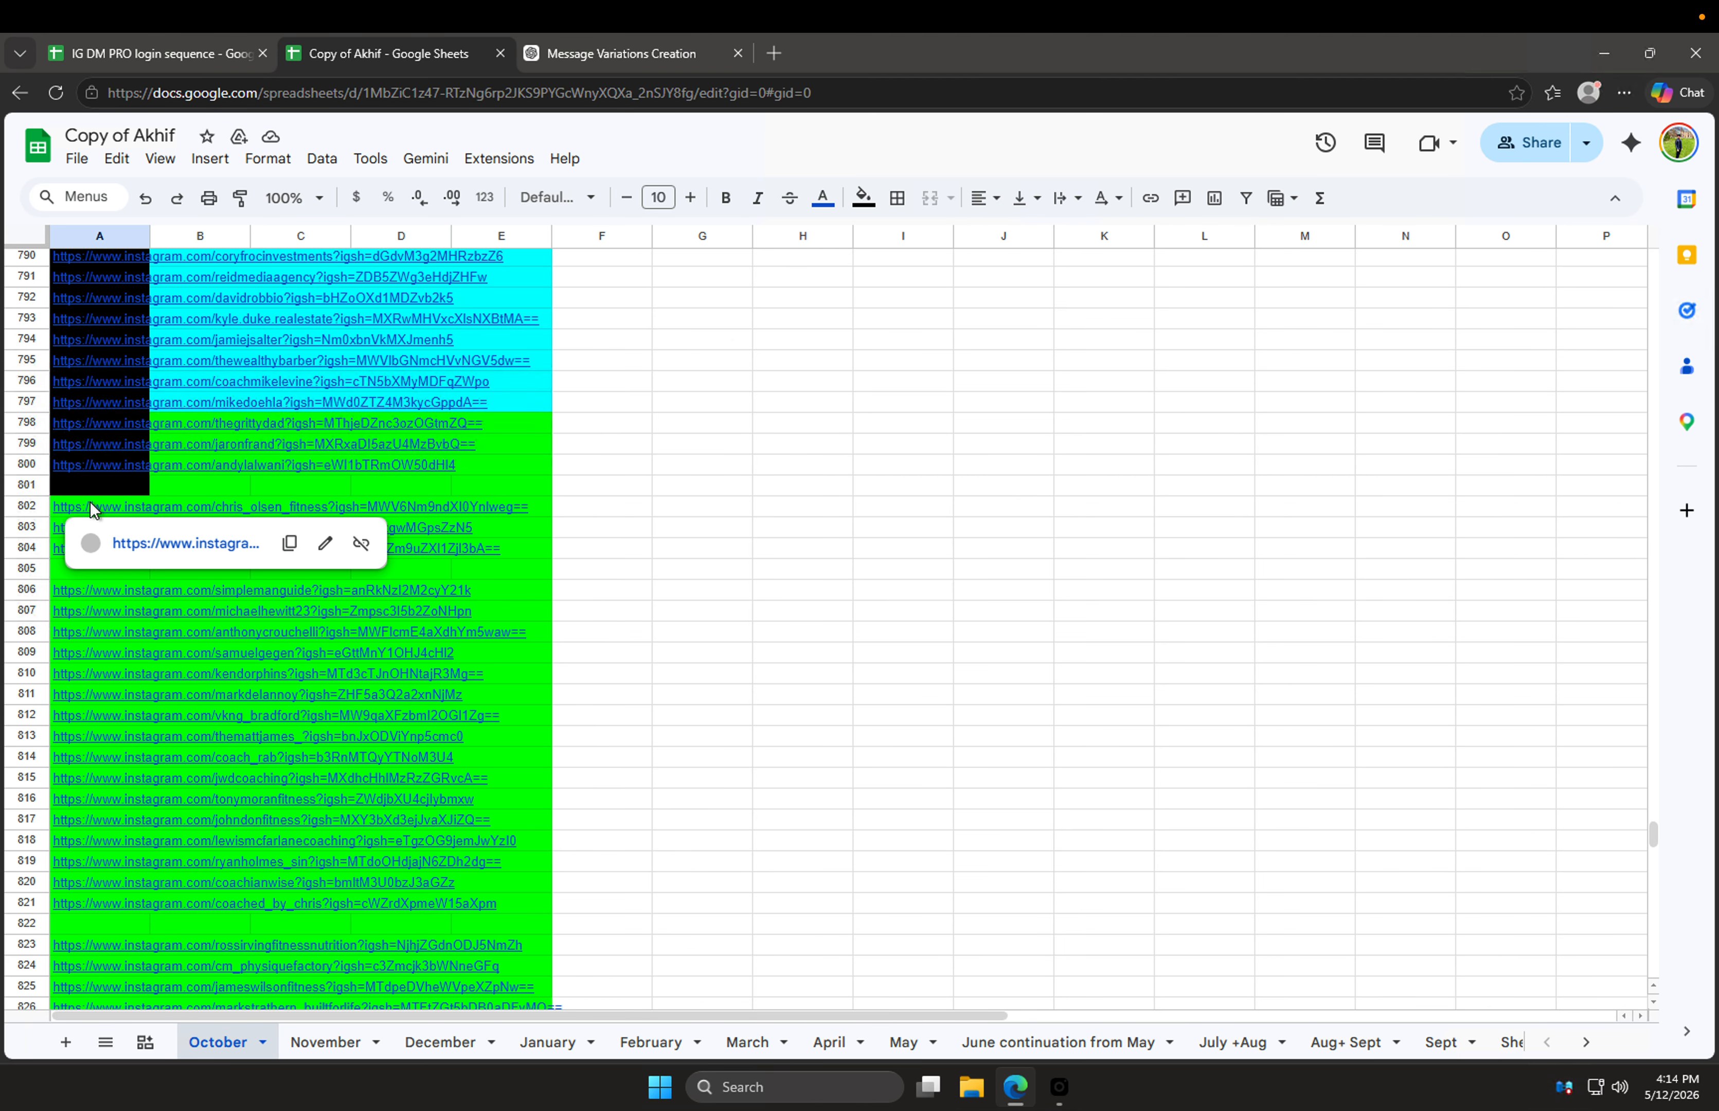
drag(93, 501, 95, 856)
drag(96, 563, 115, 432)
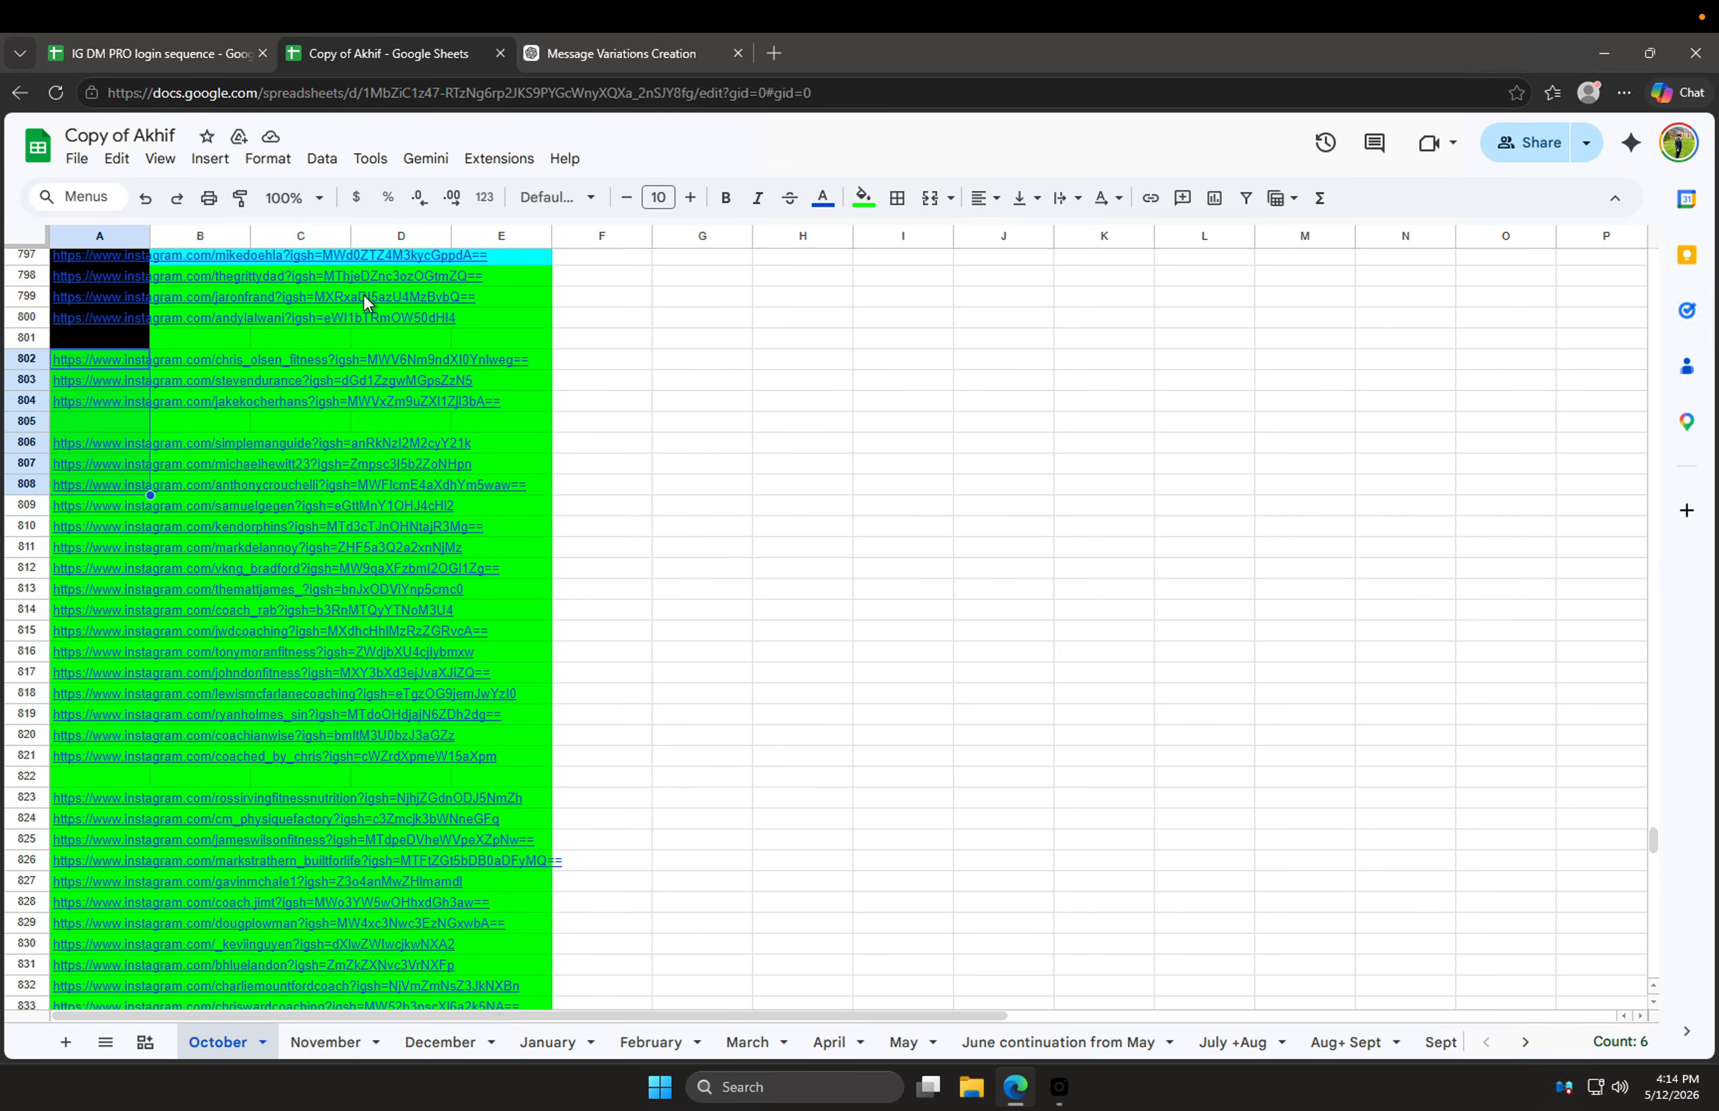
click(860, 198)
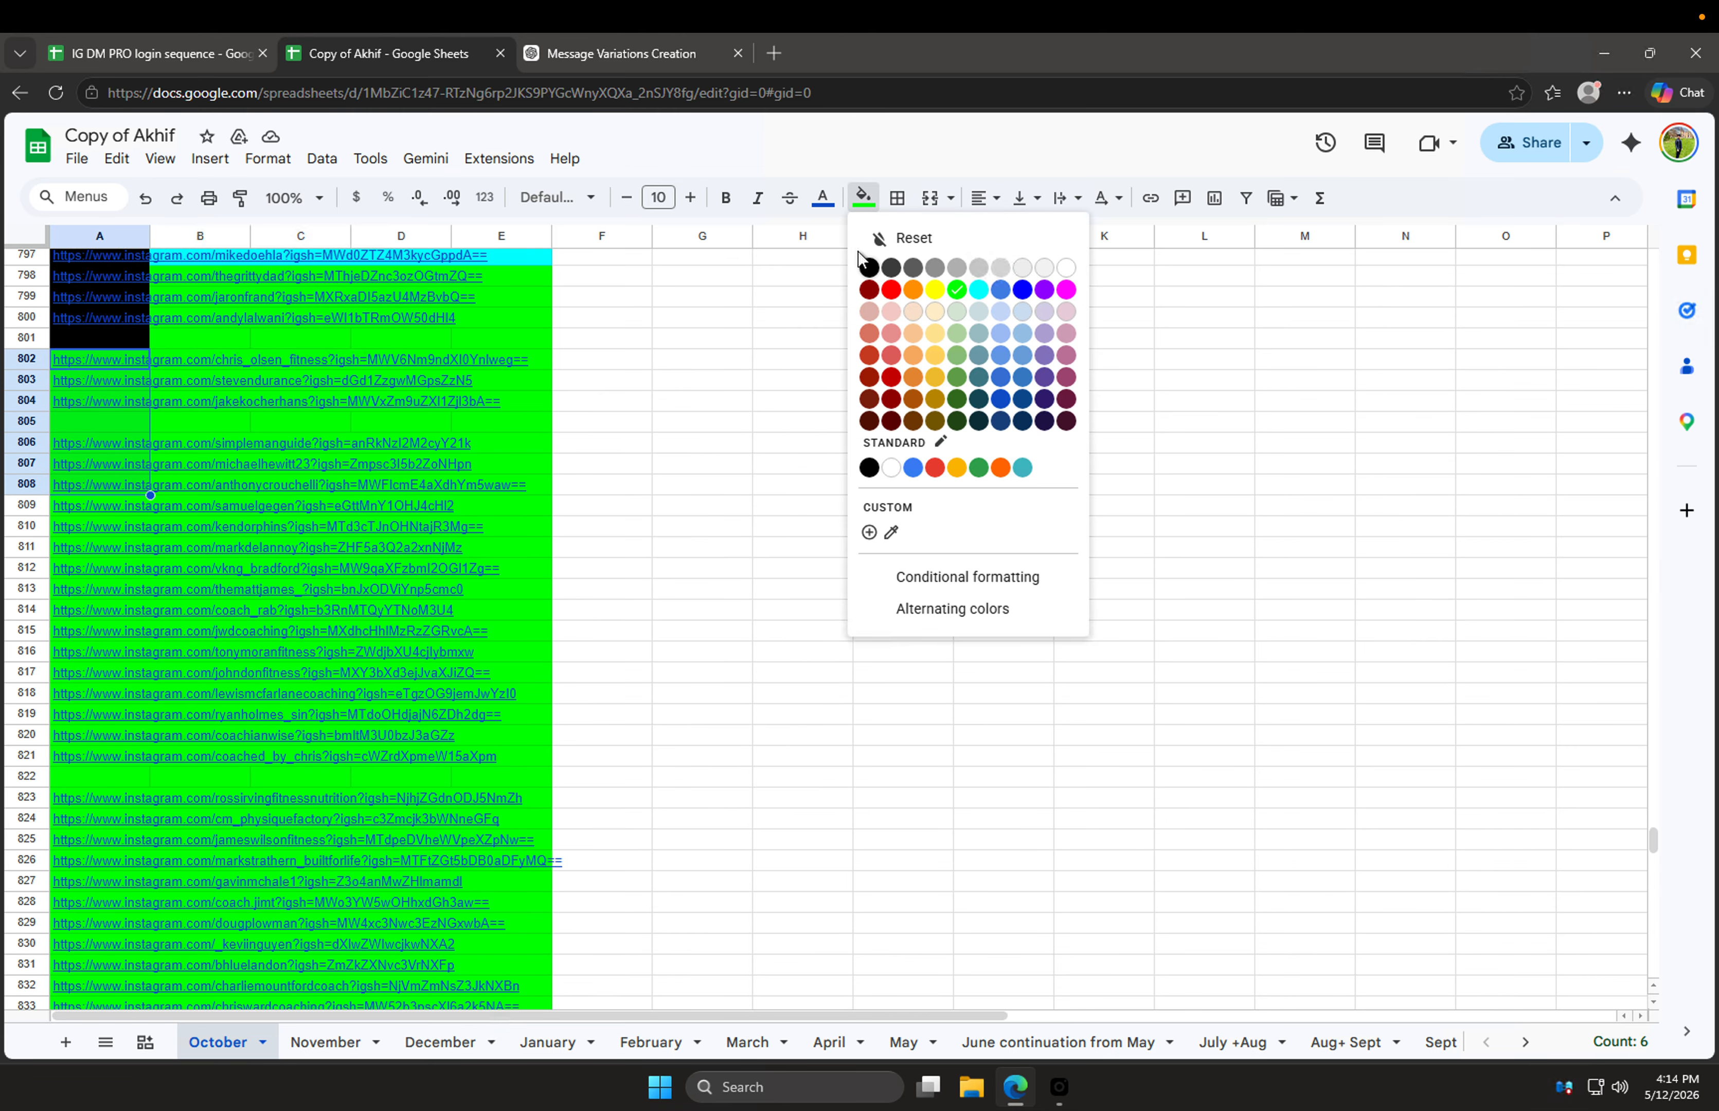
click(869, 268)
key(ctrl+z)
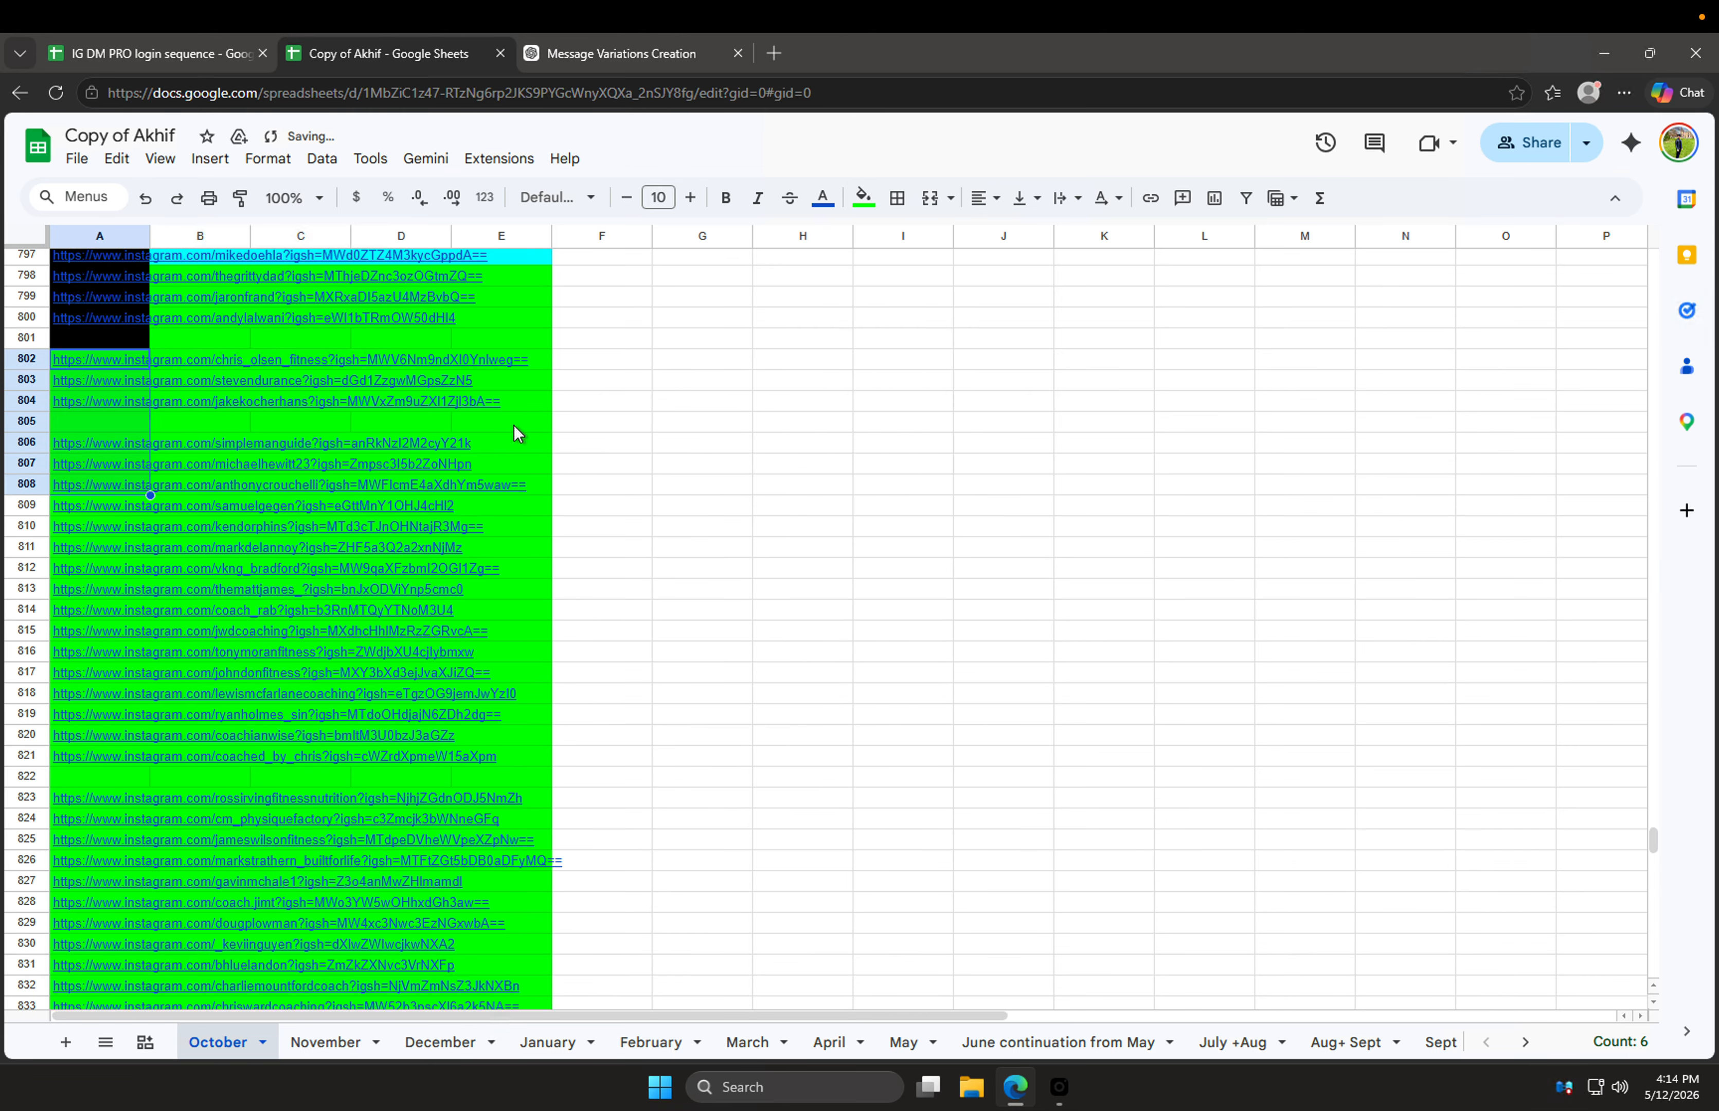
Step: Open the Clean Usernames List chat in ChatGPT and examine where each cleaned username list starts and ends
click(602, 51)
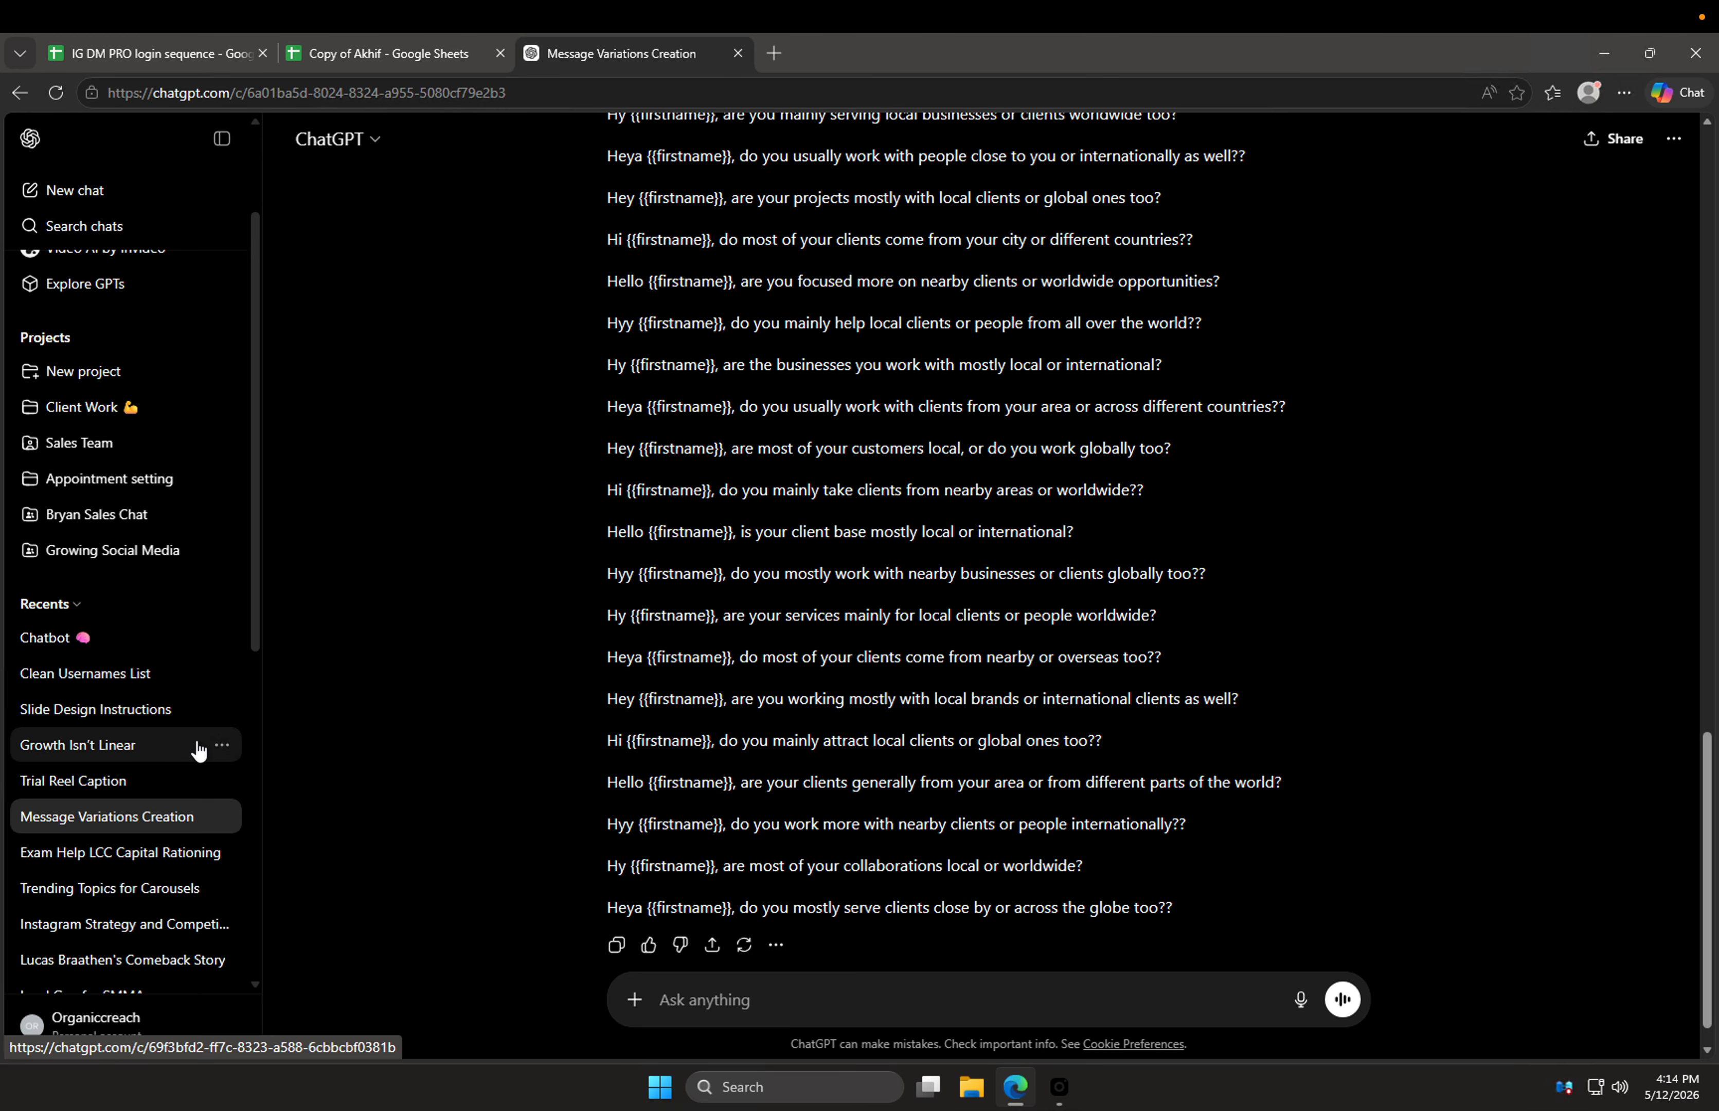
click(121, 679)
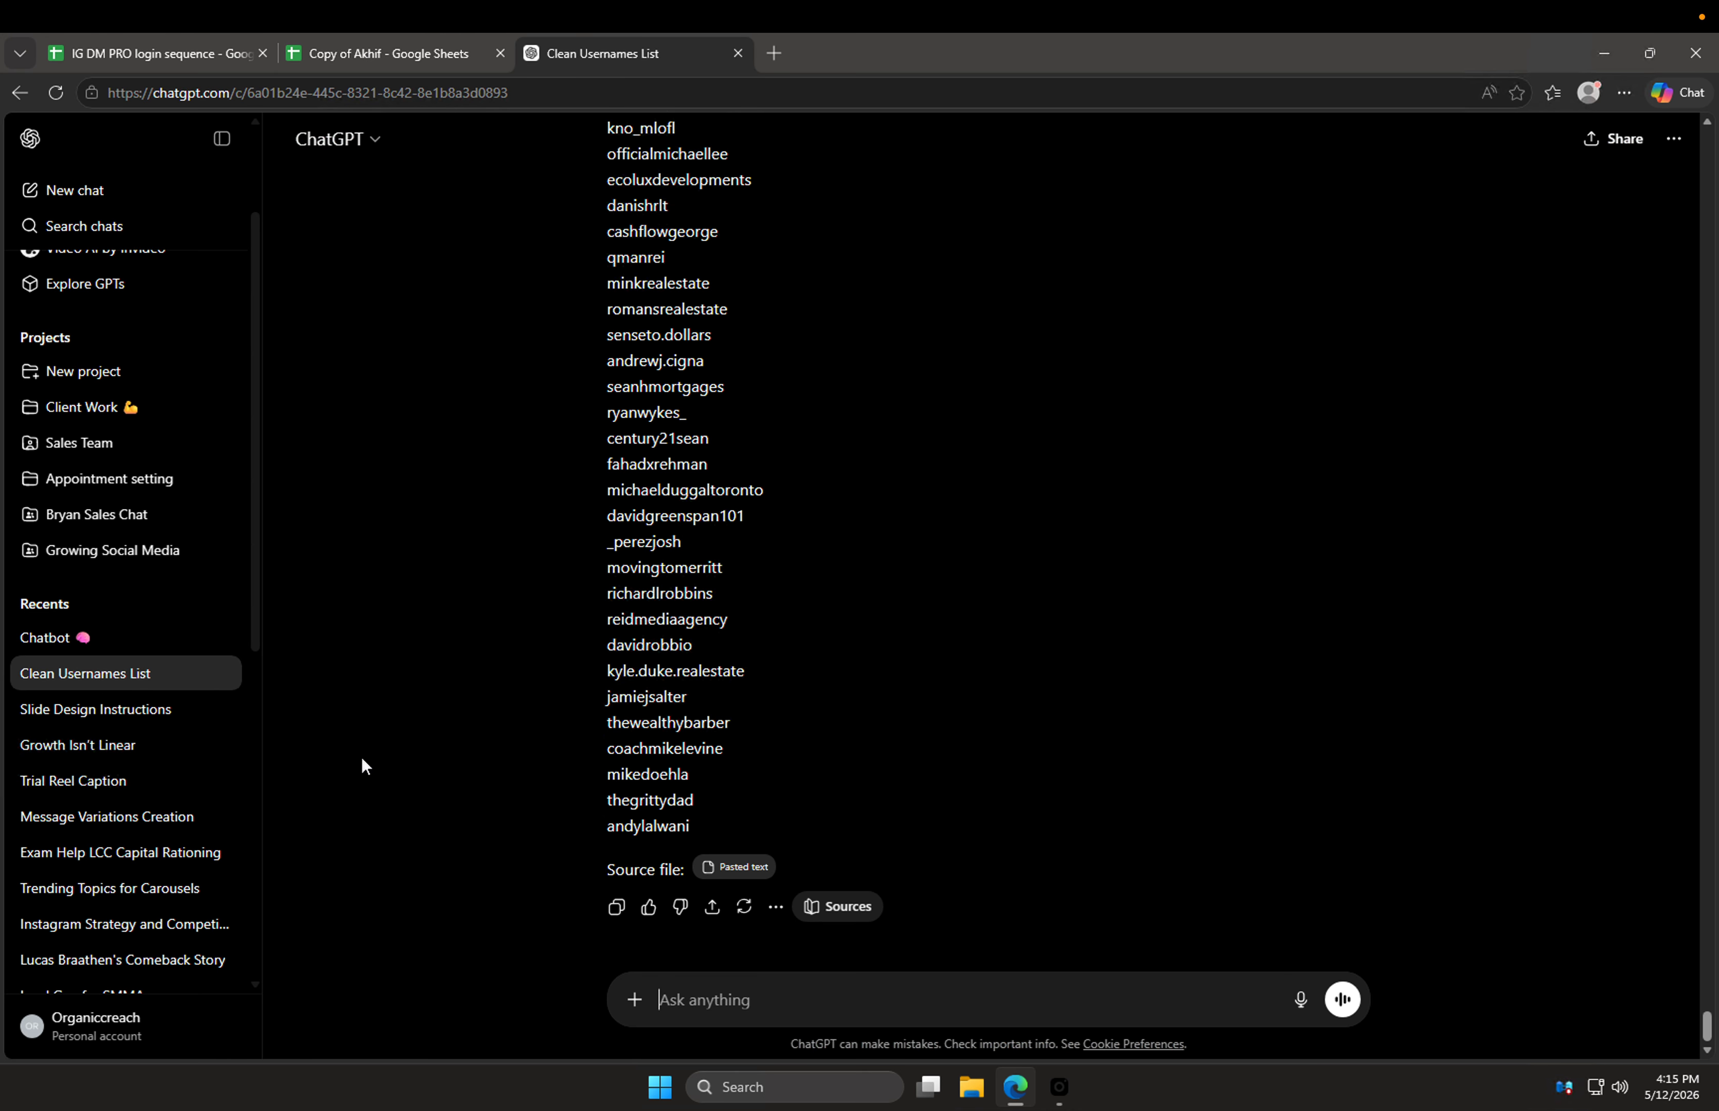
scroll(559, 672, up, 10)
scroll(561, 671, up, 15)
scroll(562, 673, up, 15)
scroll(561, 673, down, 12)
scroll(561, 673, down, 2)
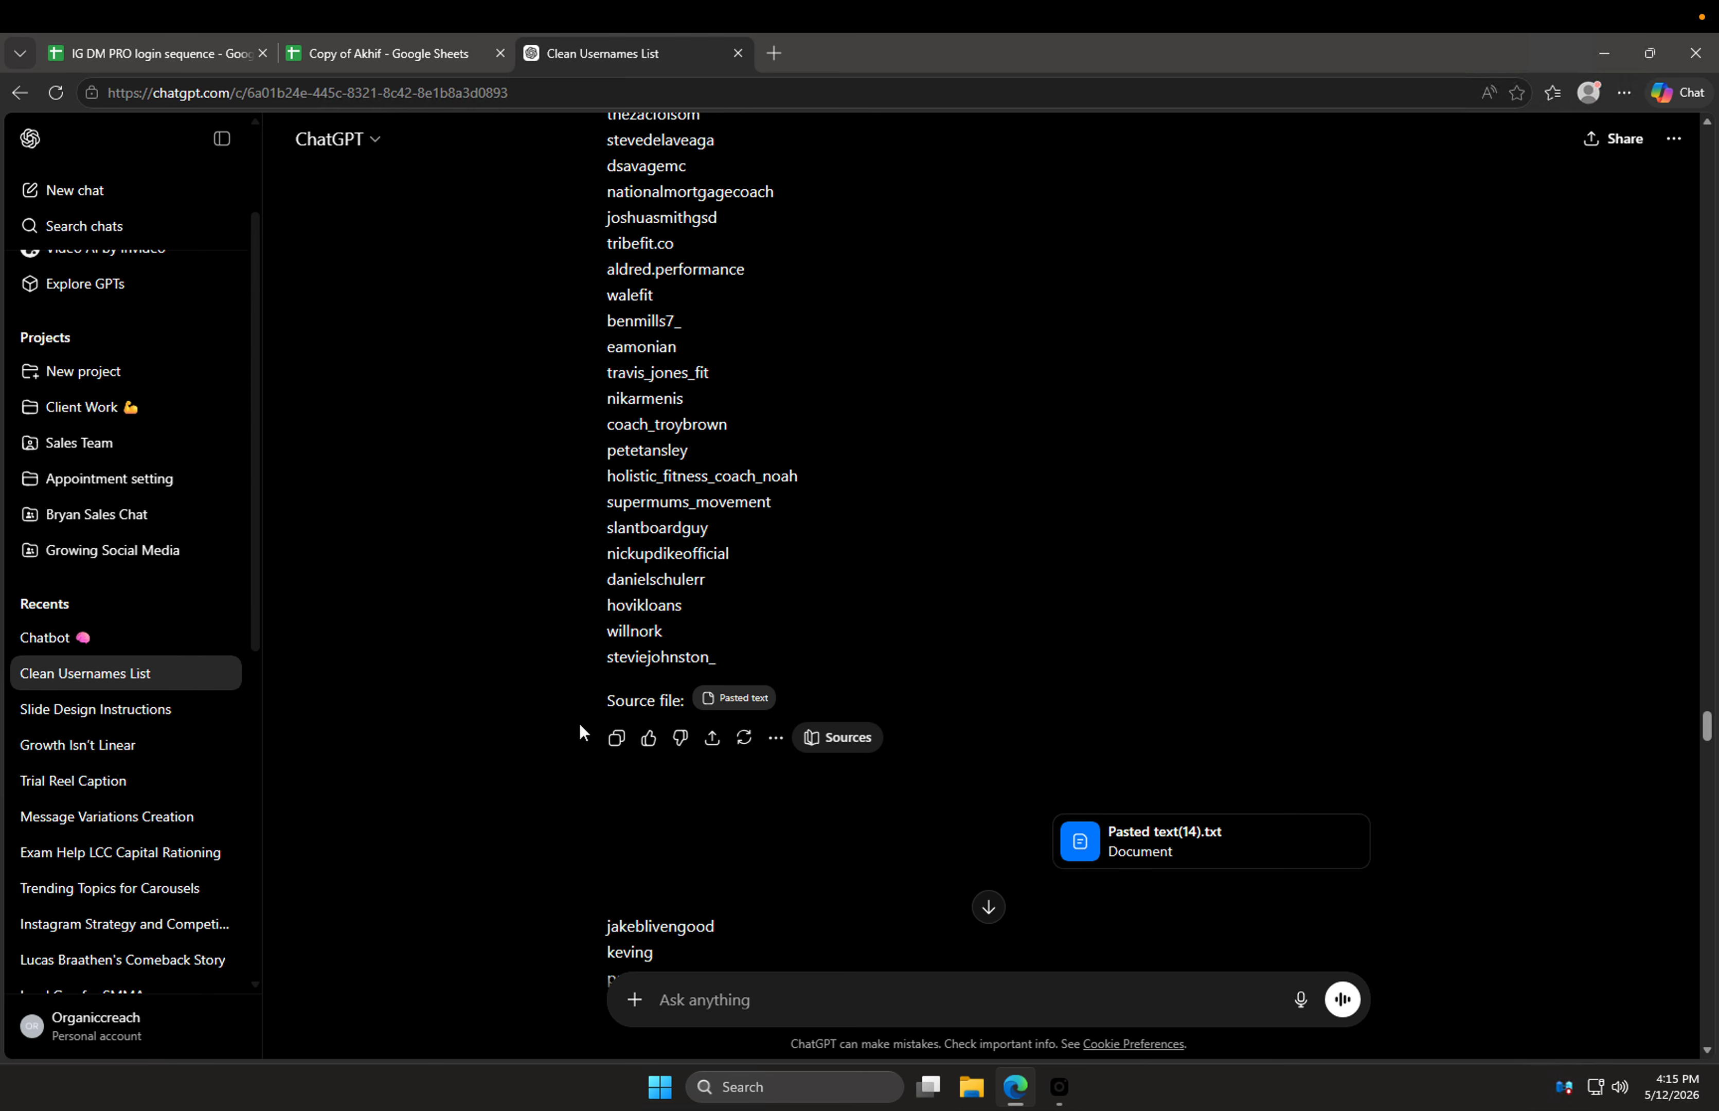
scroll(772, 635, up, 10)
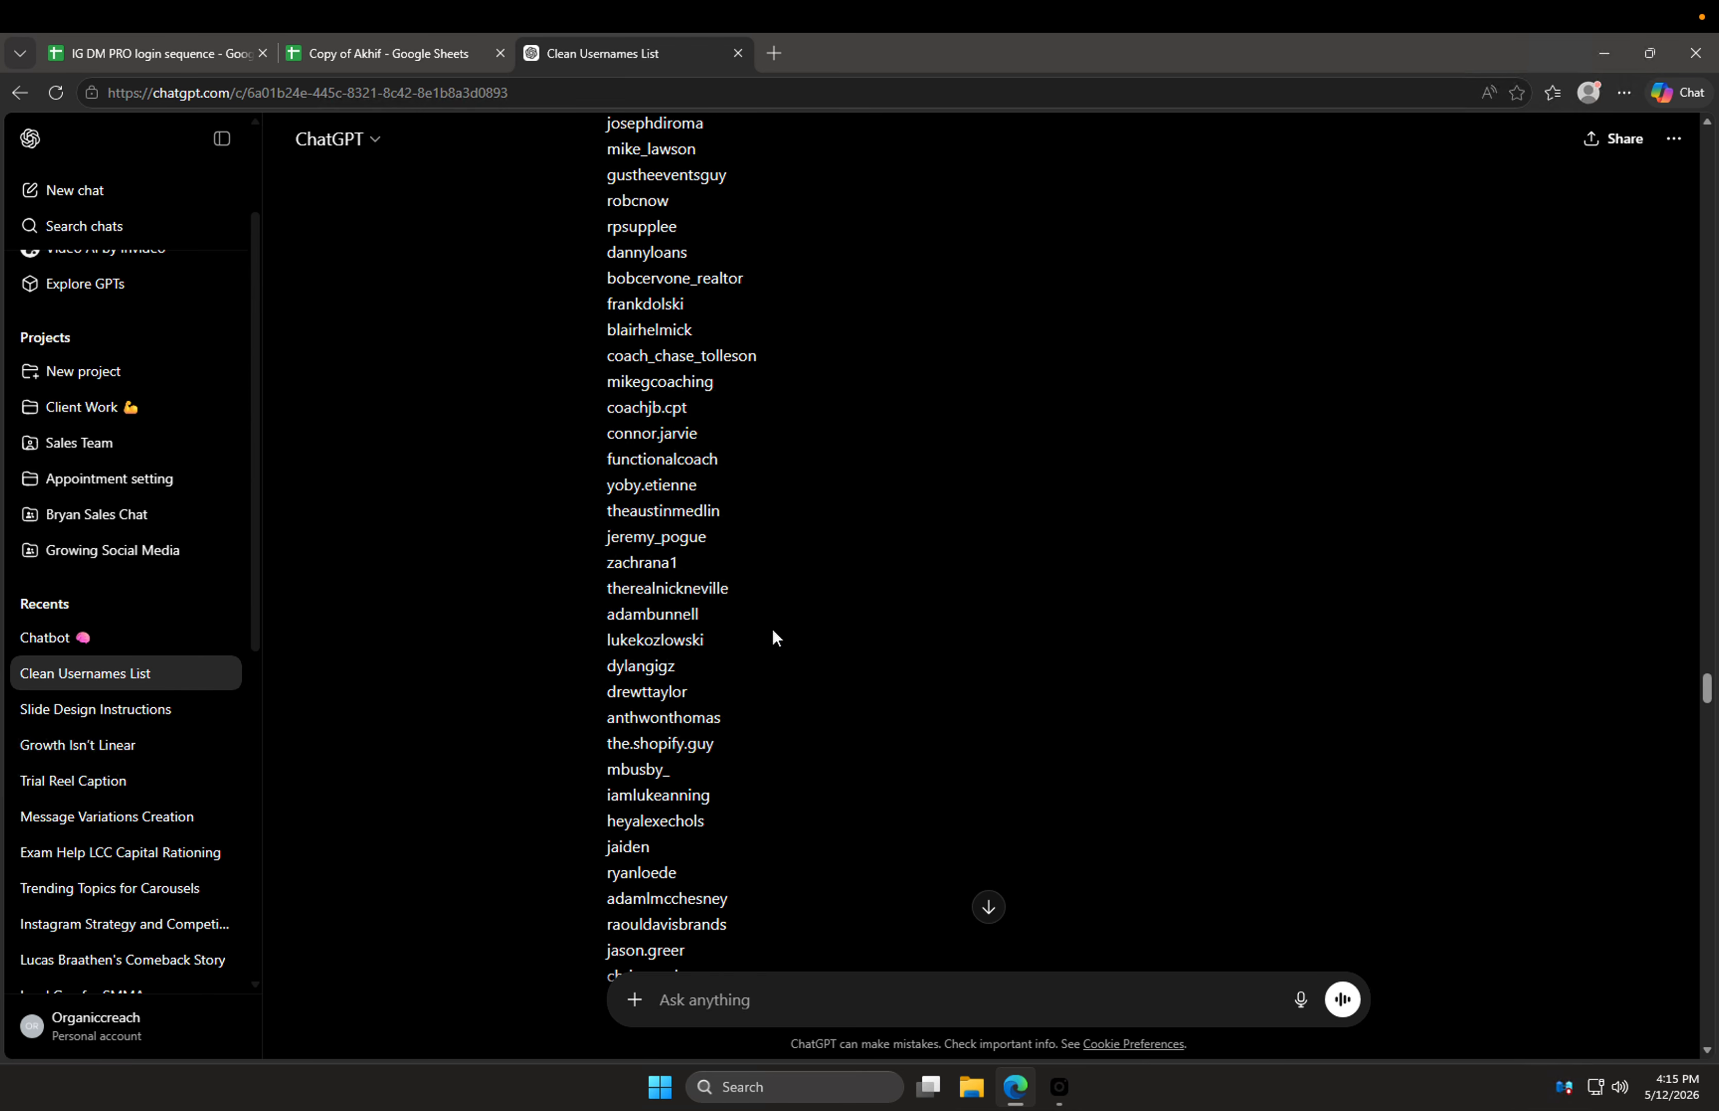
scroll(773, 630, down, 10)
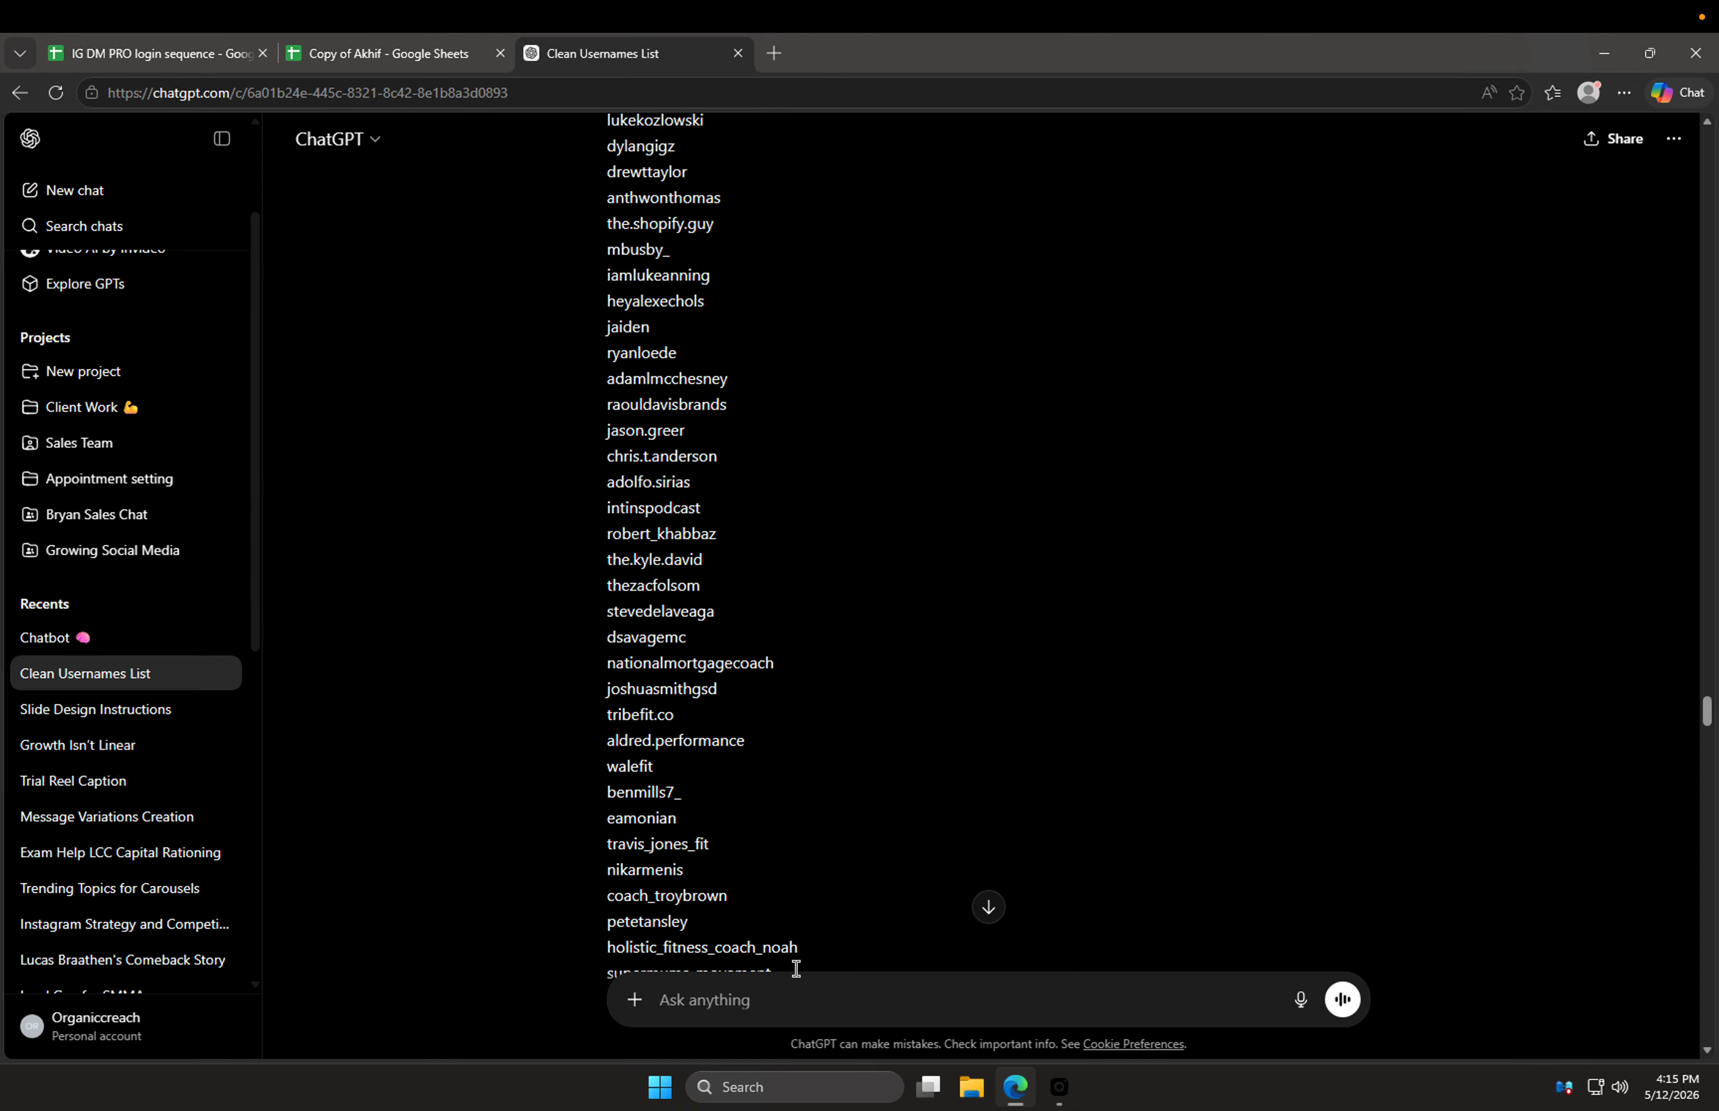
scroll(838, 870, down, 12)
scroll(838, 870, up, 4)
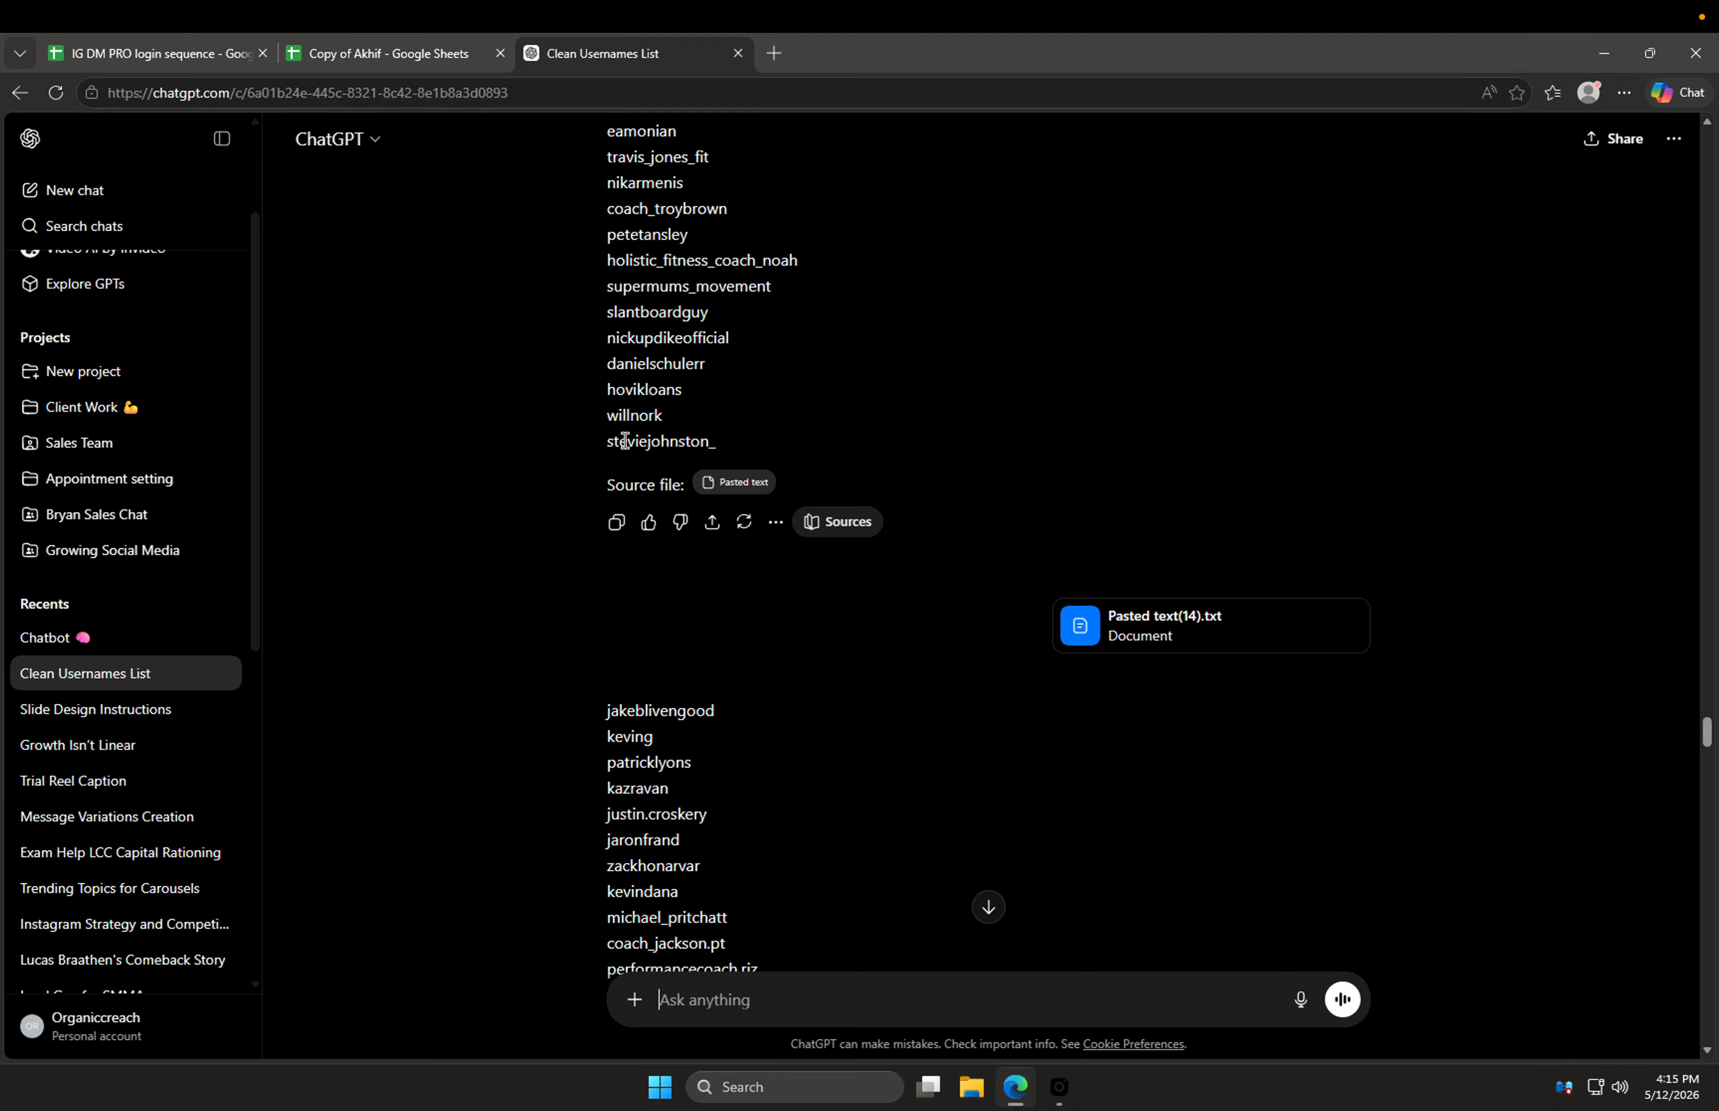
Step: Compare the last username of the cleaned list in ChatGPT with the profile link in row 401 of the October sheet
drag(600, 435, 727, 440)
click(422, 58)
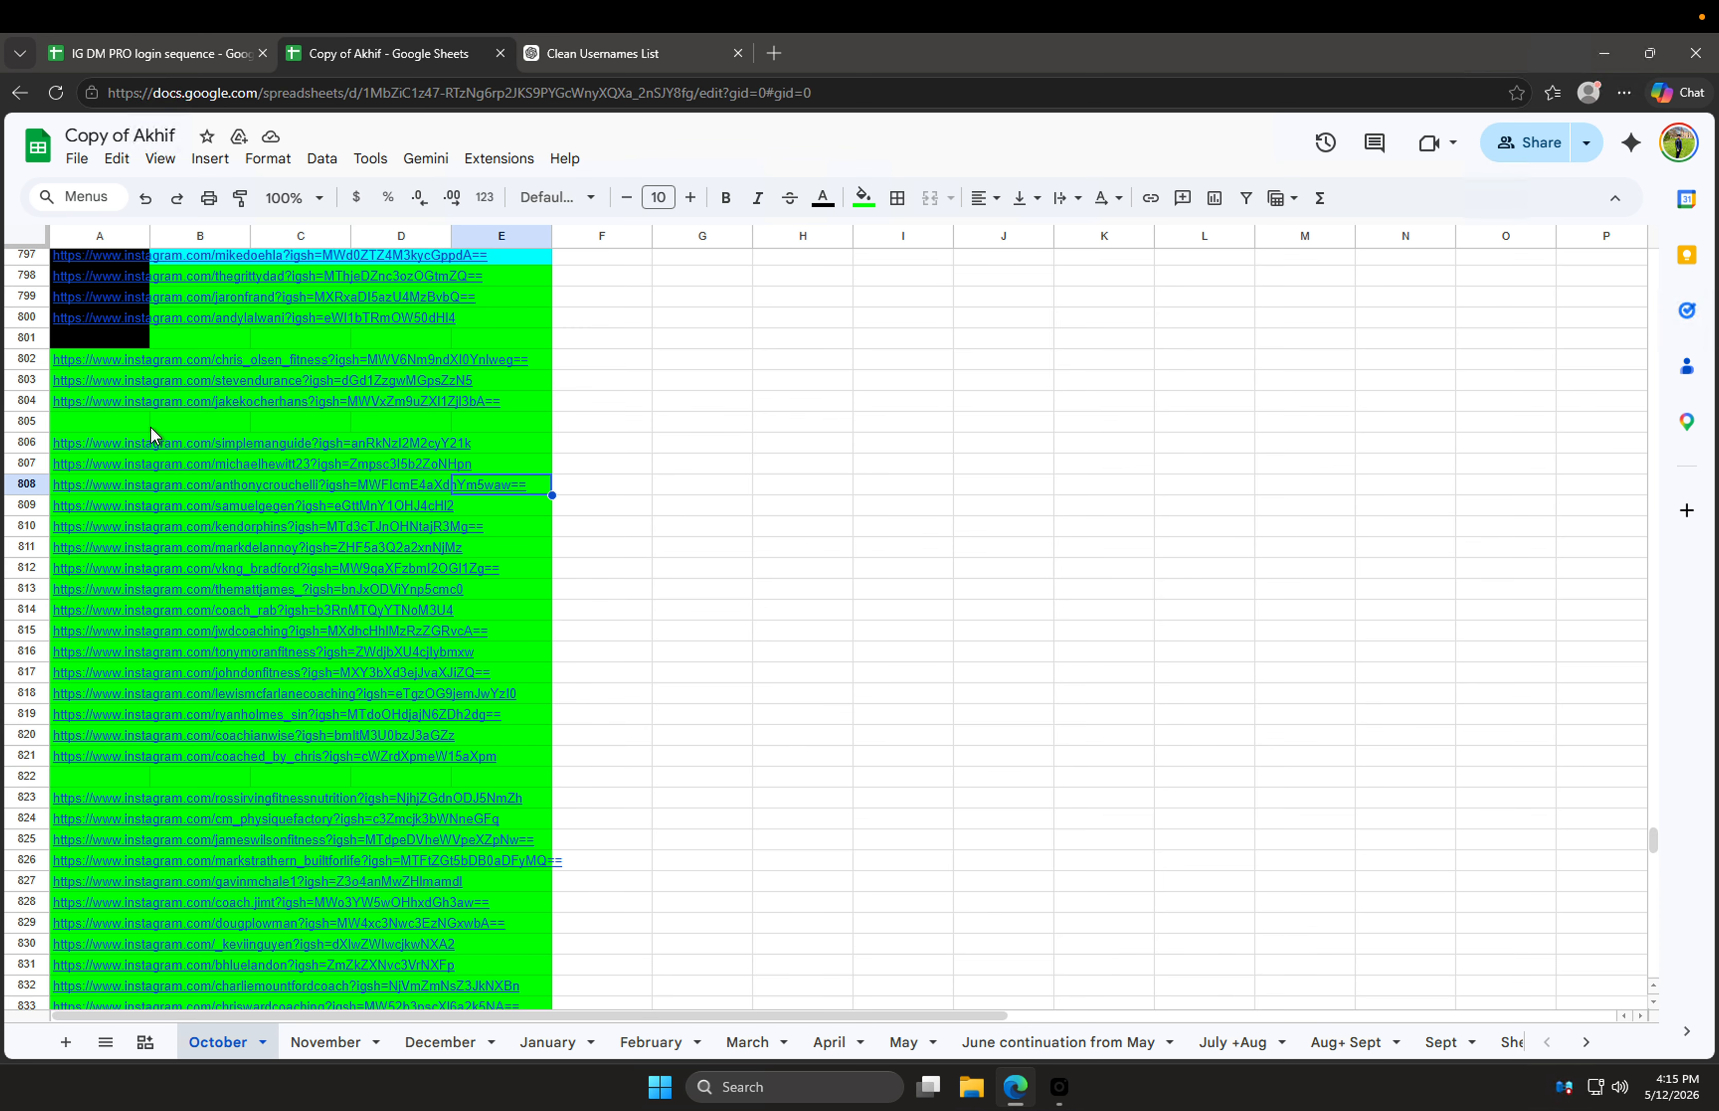
scroll(181, 375, up, 20)
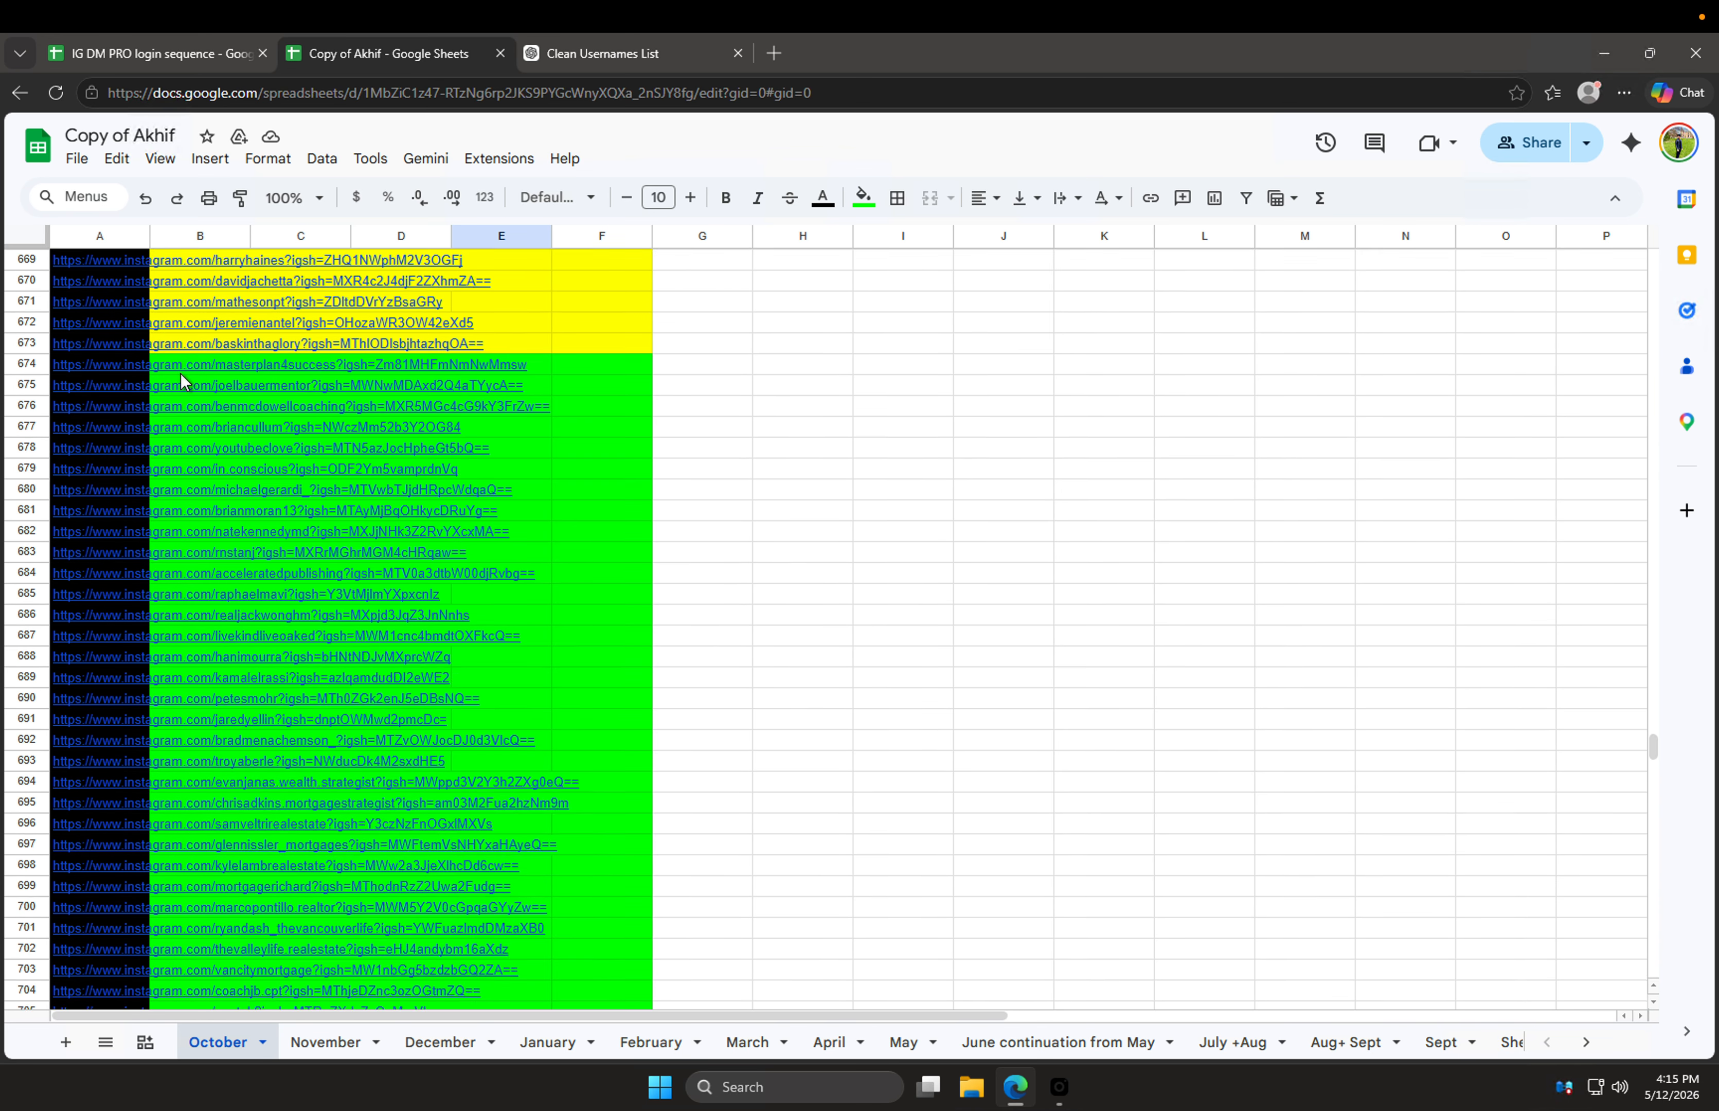
scroll(180, 374, up, 20)
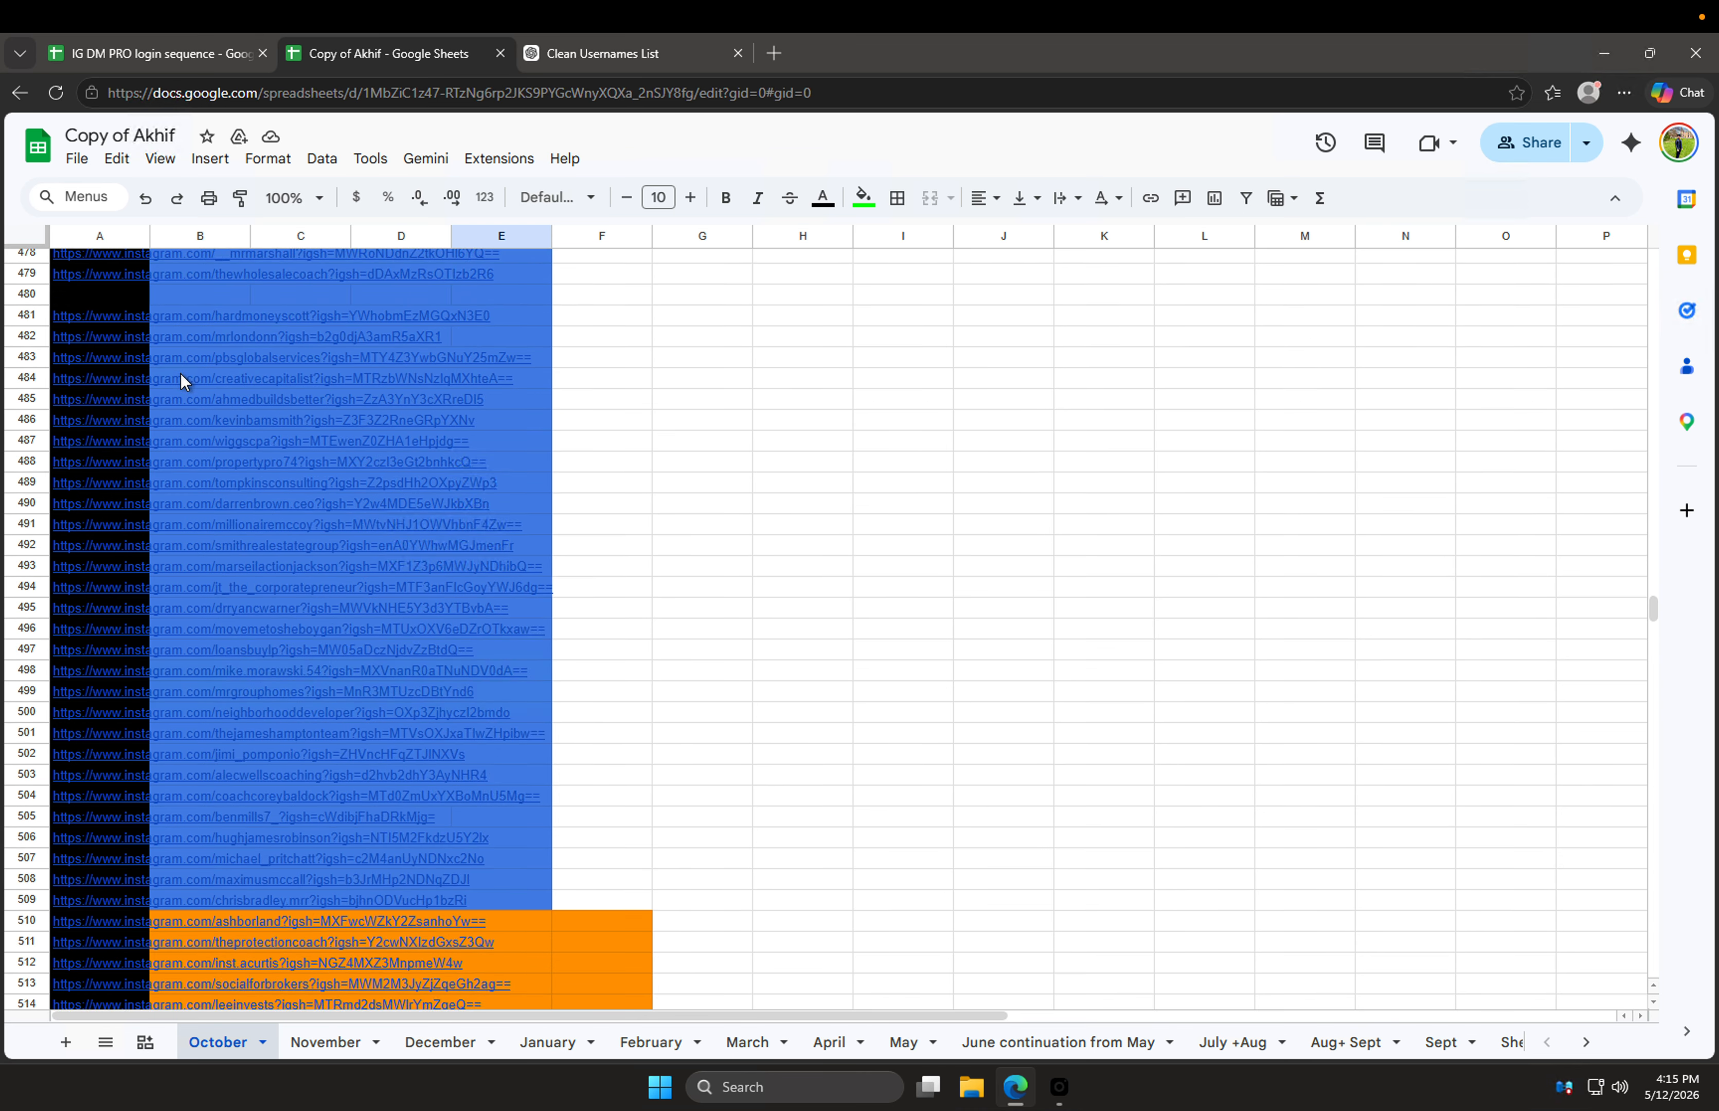
scroll(180, 374, up, 15)
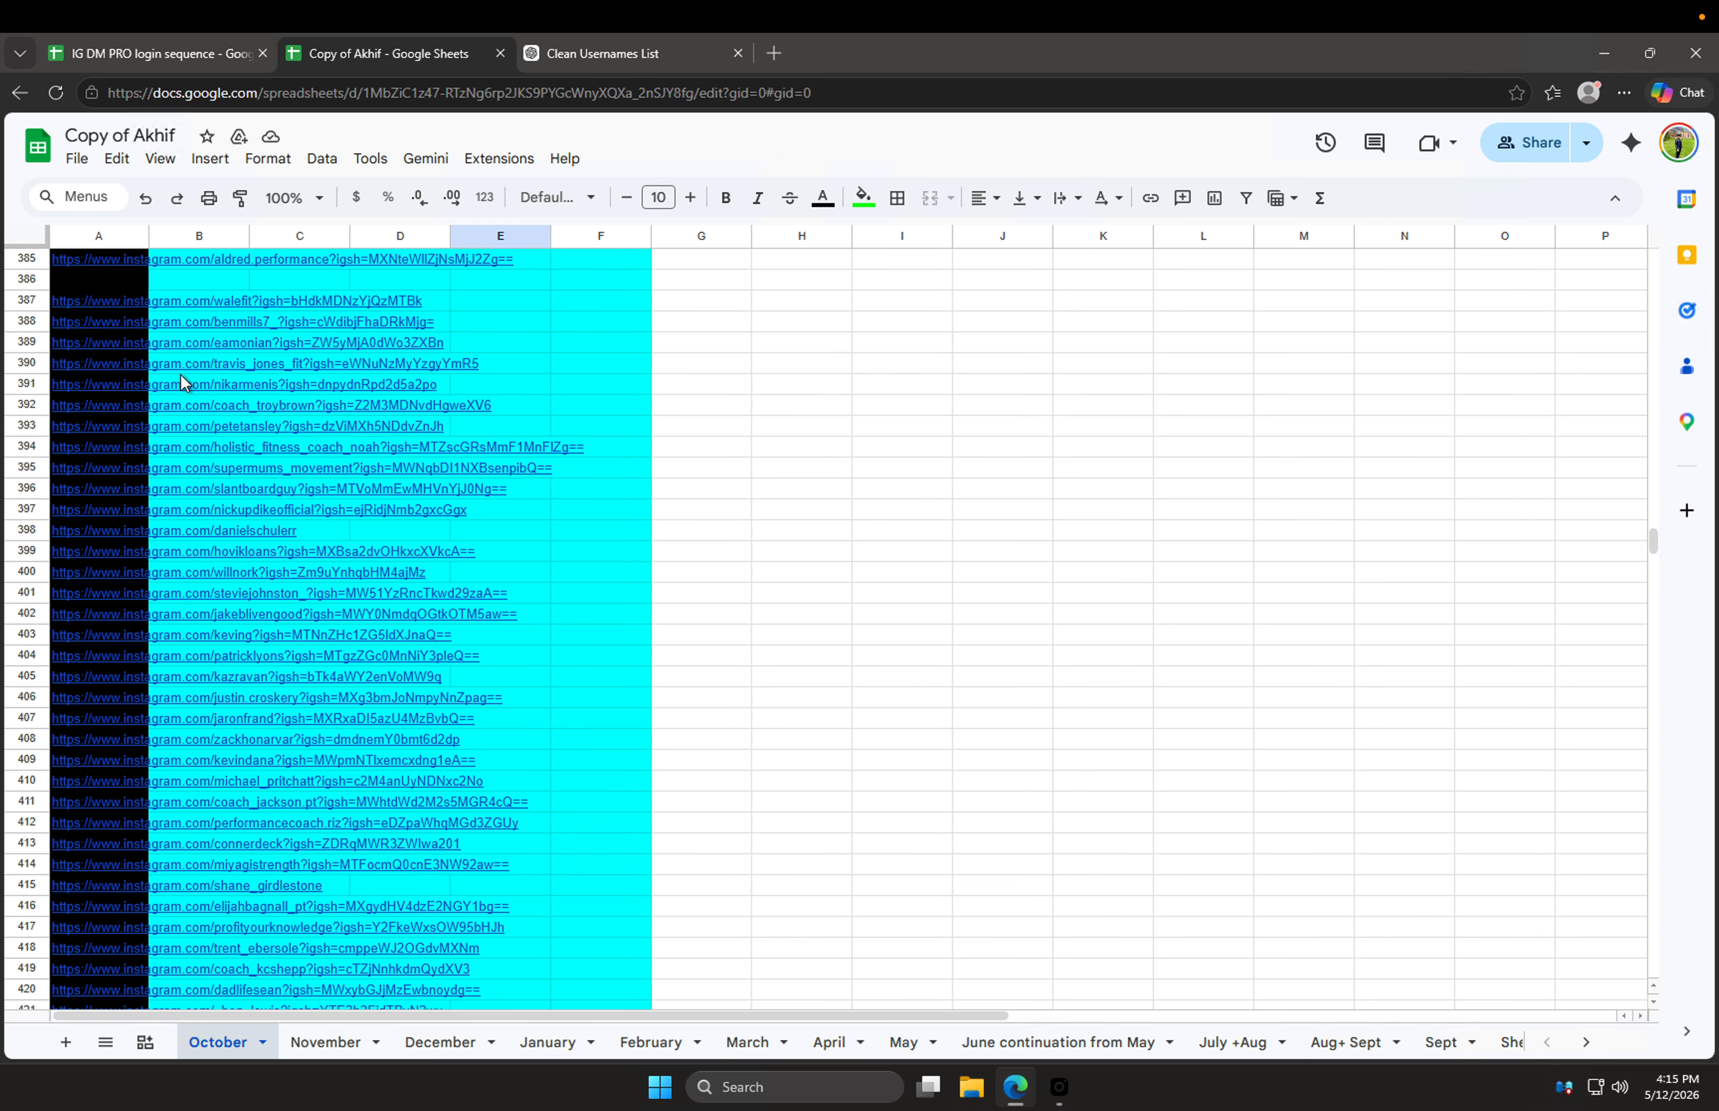
scroll(150, 564, down, 2)
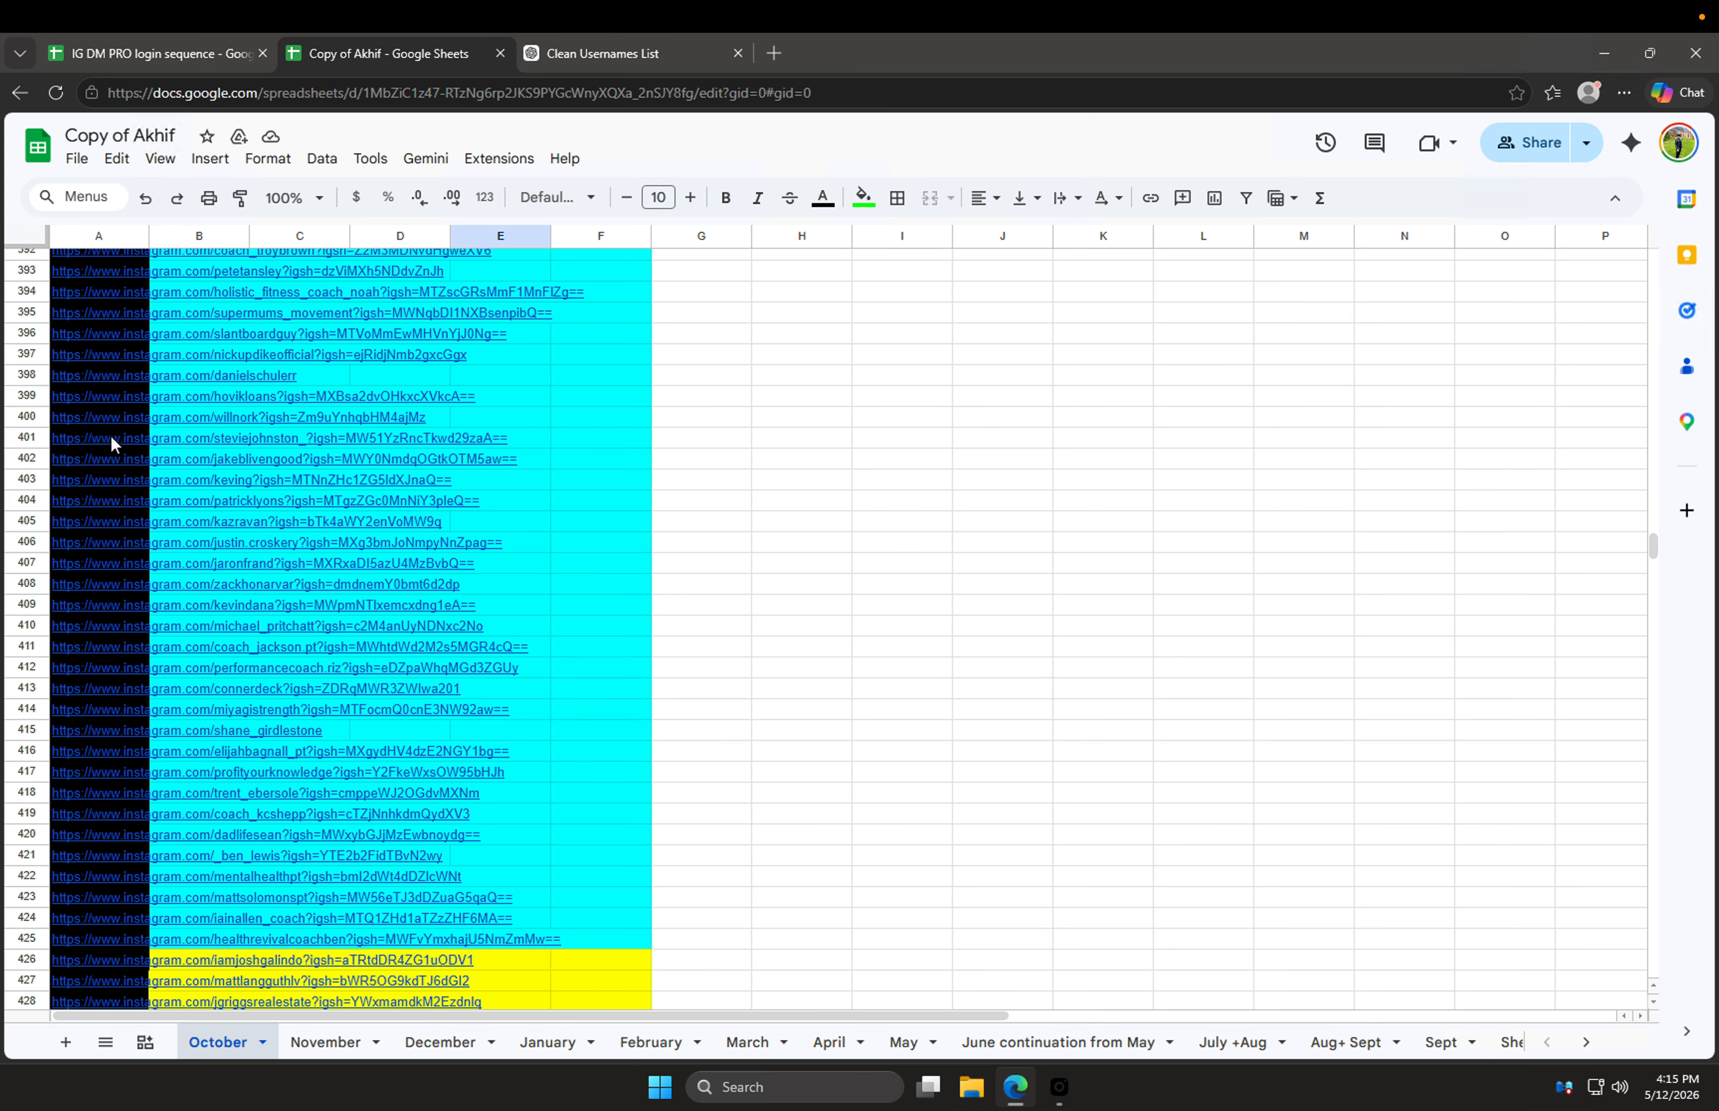
mouse_move(67, 436)
click(243, 445)
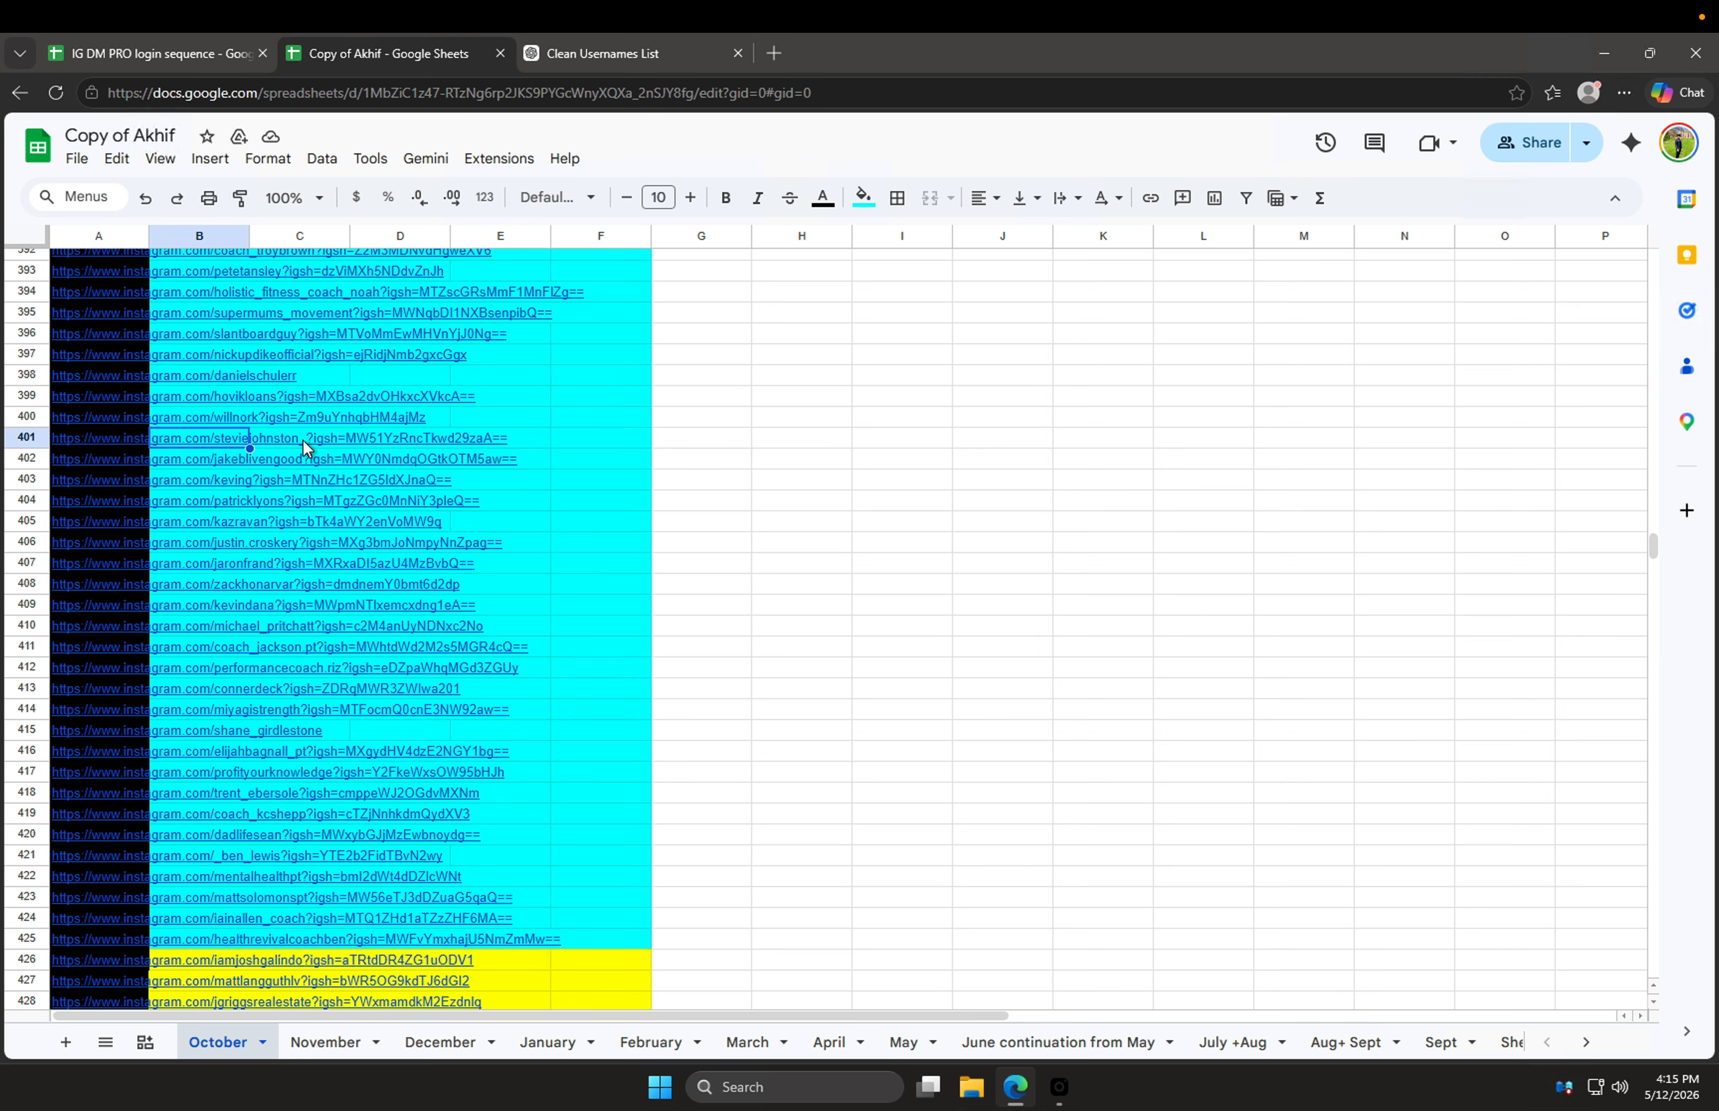
click(629, 49)
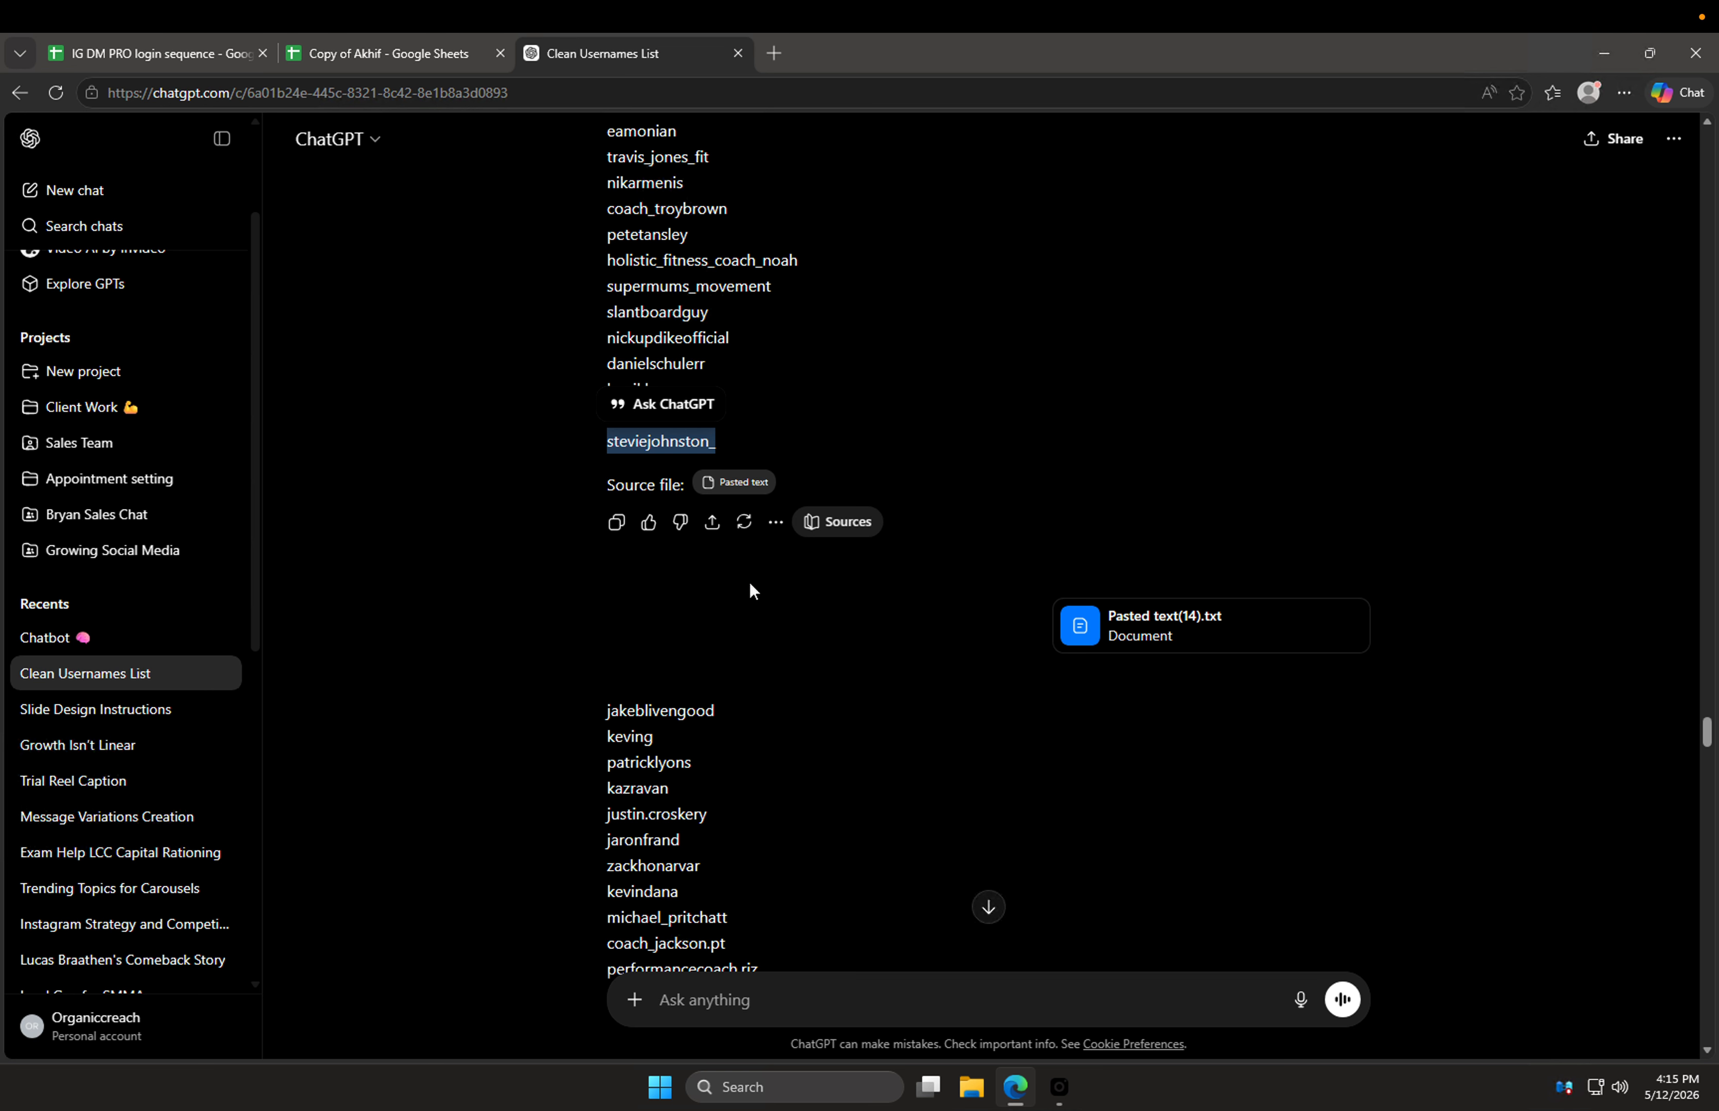
double_click(695, 441)
click(676, 547)
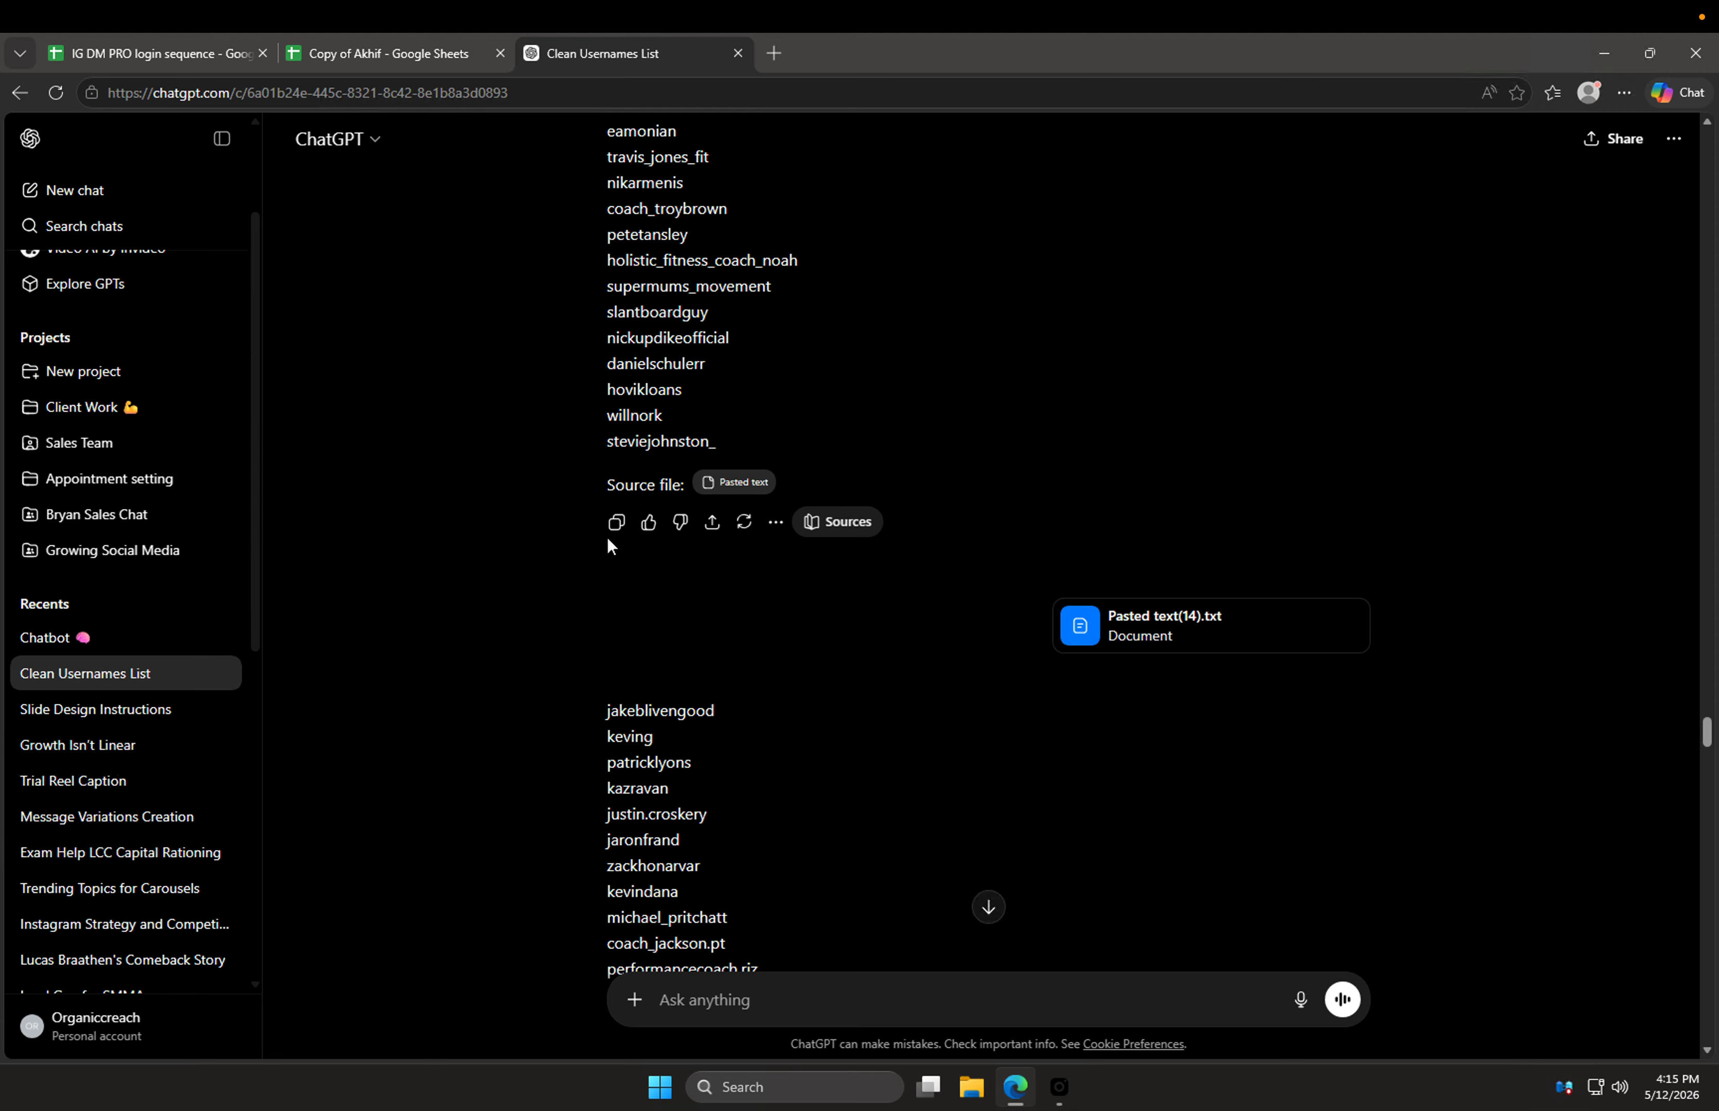
Step: Switch to IGdm Pro, paste the cleaned usernames as bulk message recipients, and remove the stray source-file entries at the end, including "Source"
click(1054, 1095)
key(ctrl+Right)
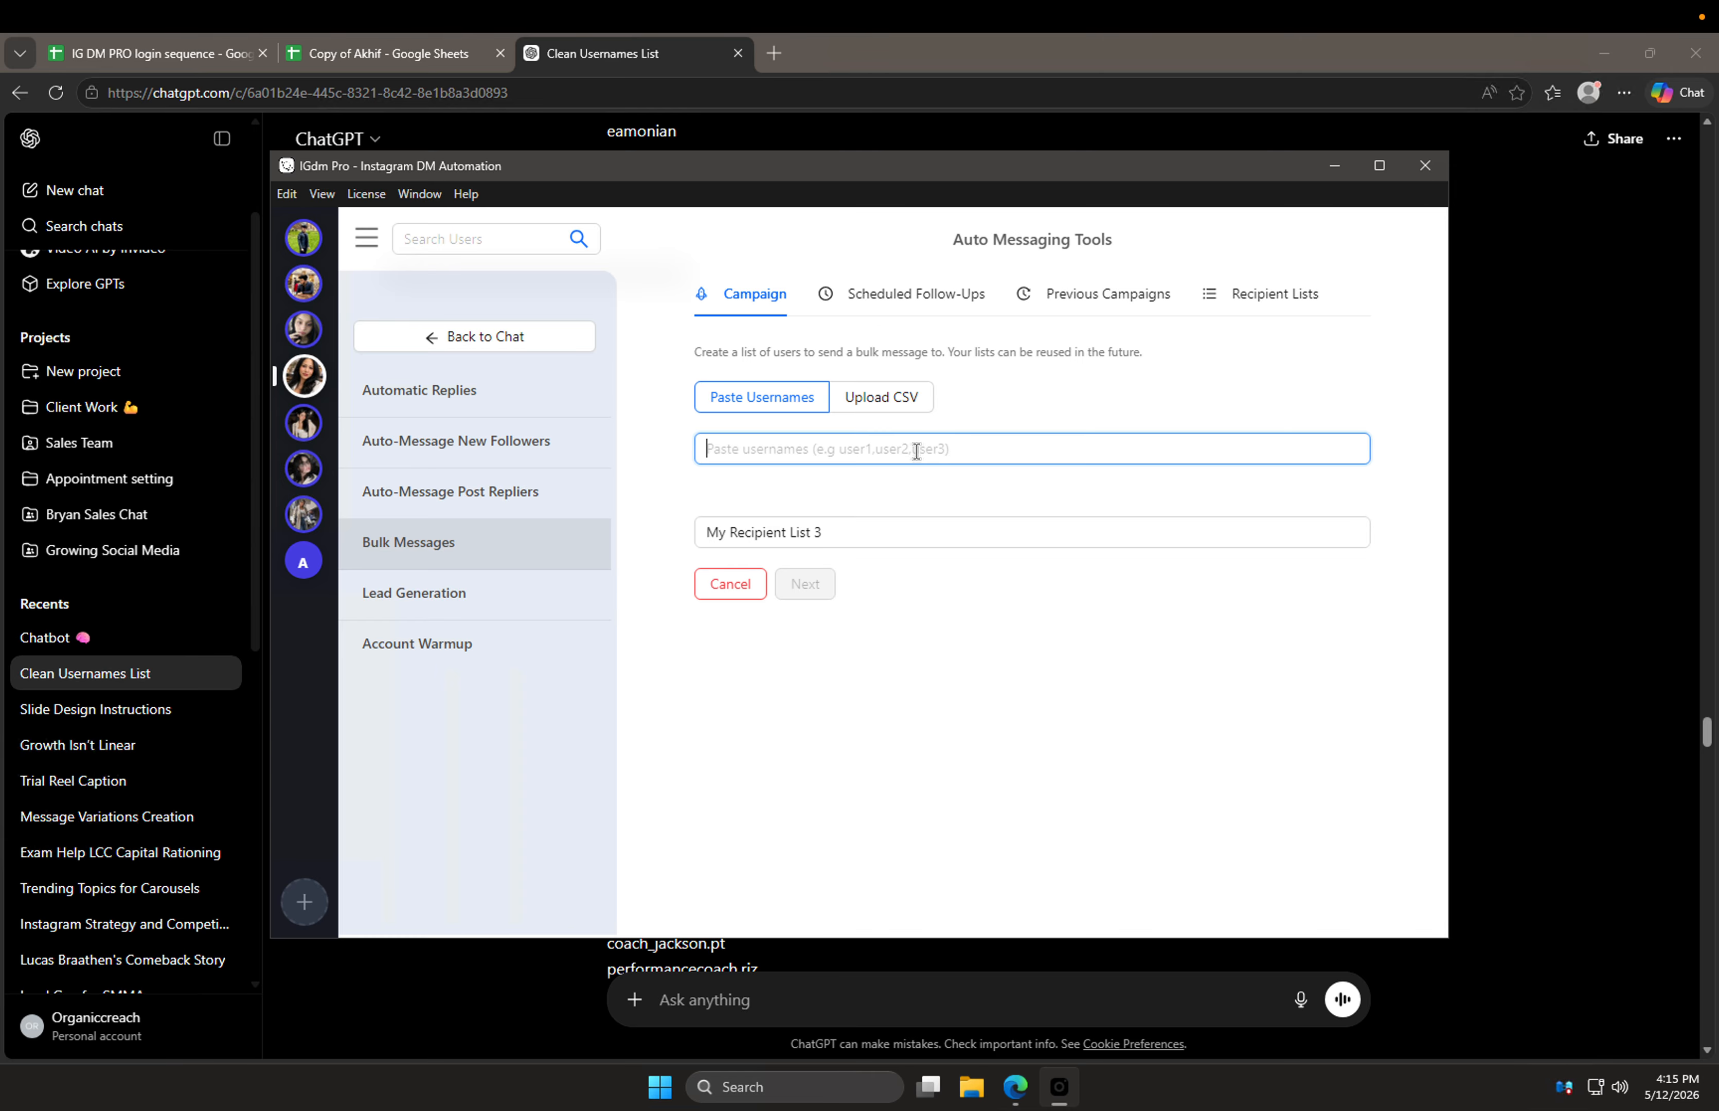
key(ctrl+v)
scroll(914, 679, down, 5)
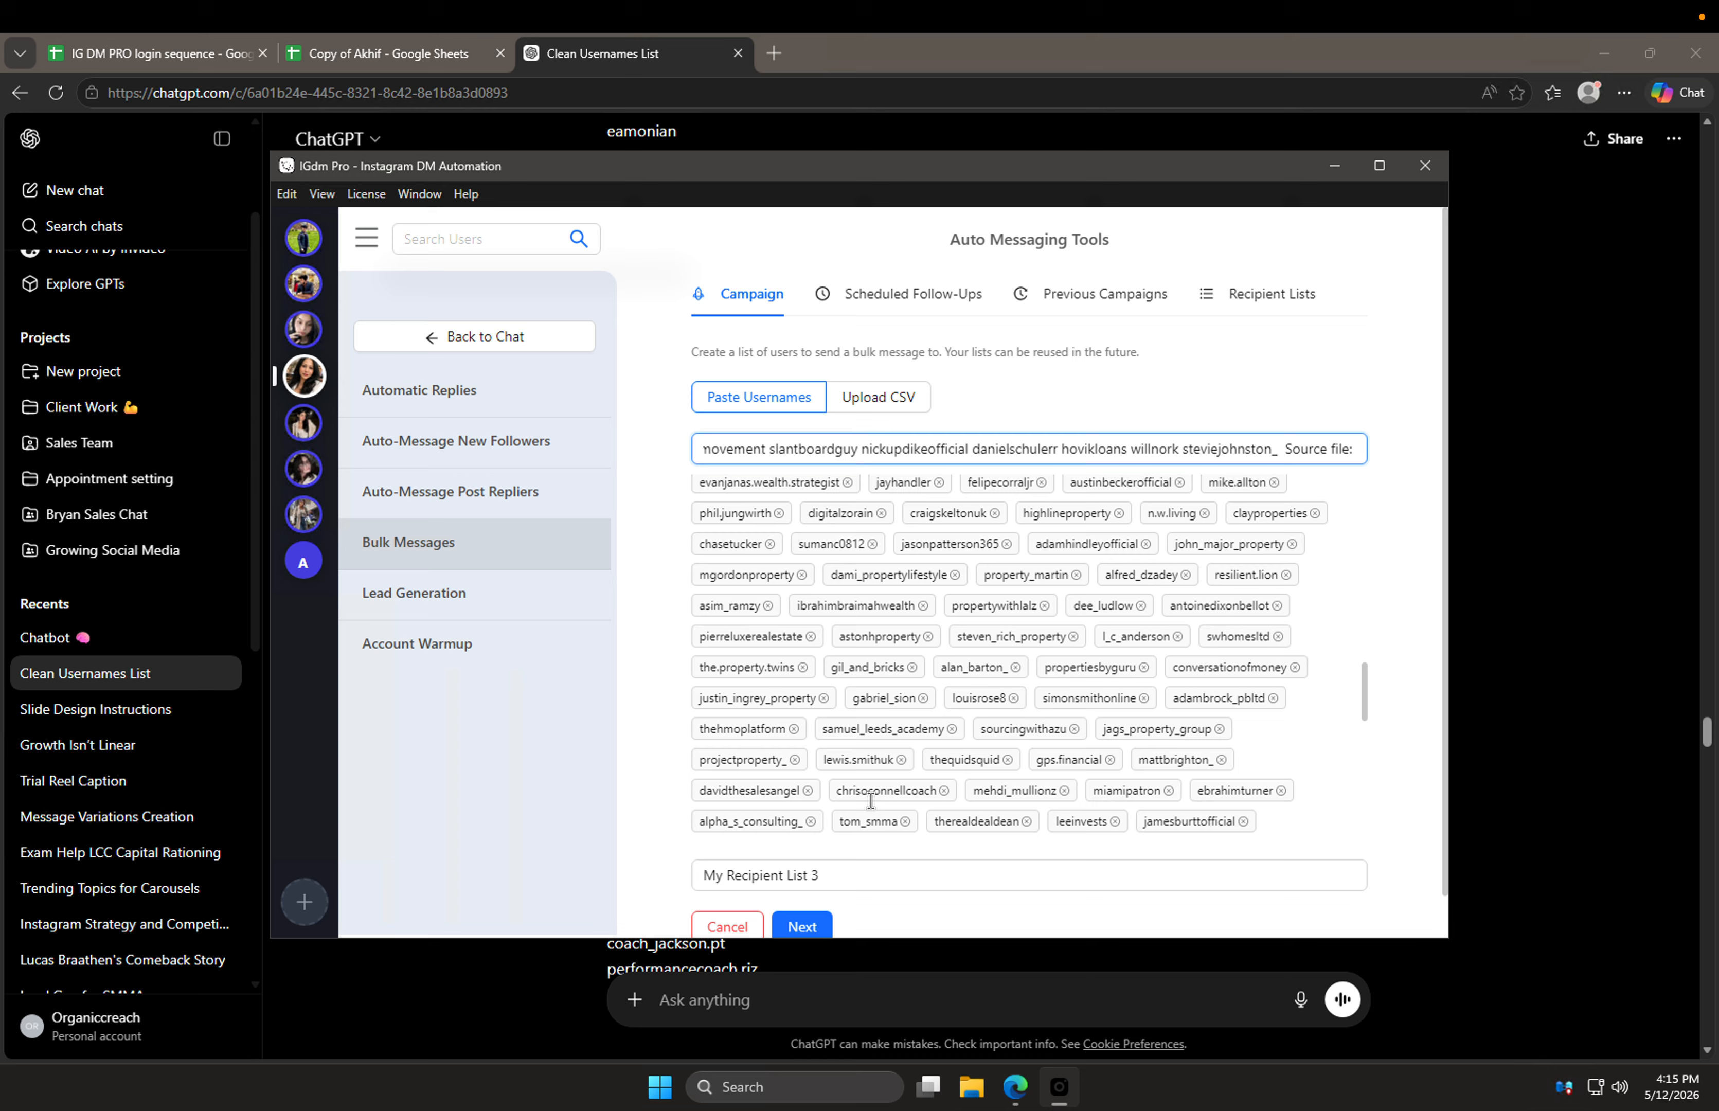
scroll(870, 800, down, 3)
click(805, 831)
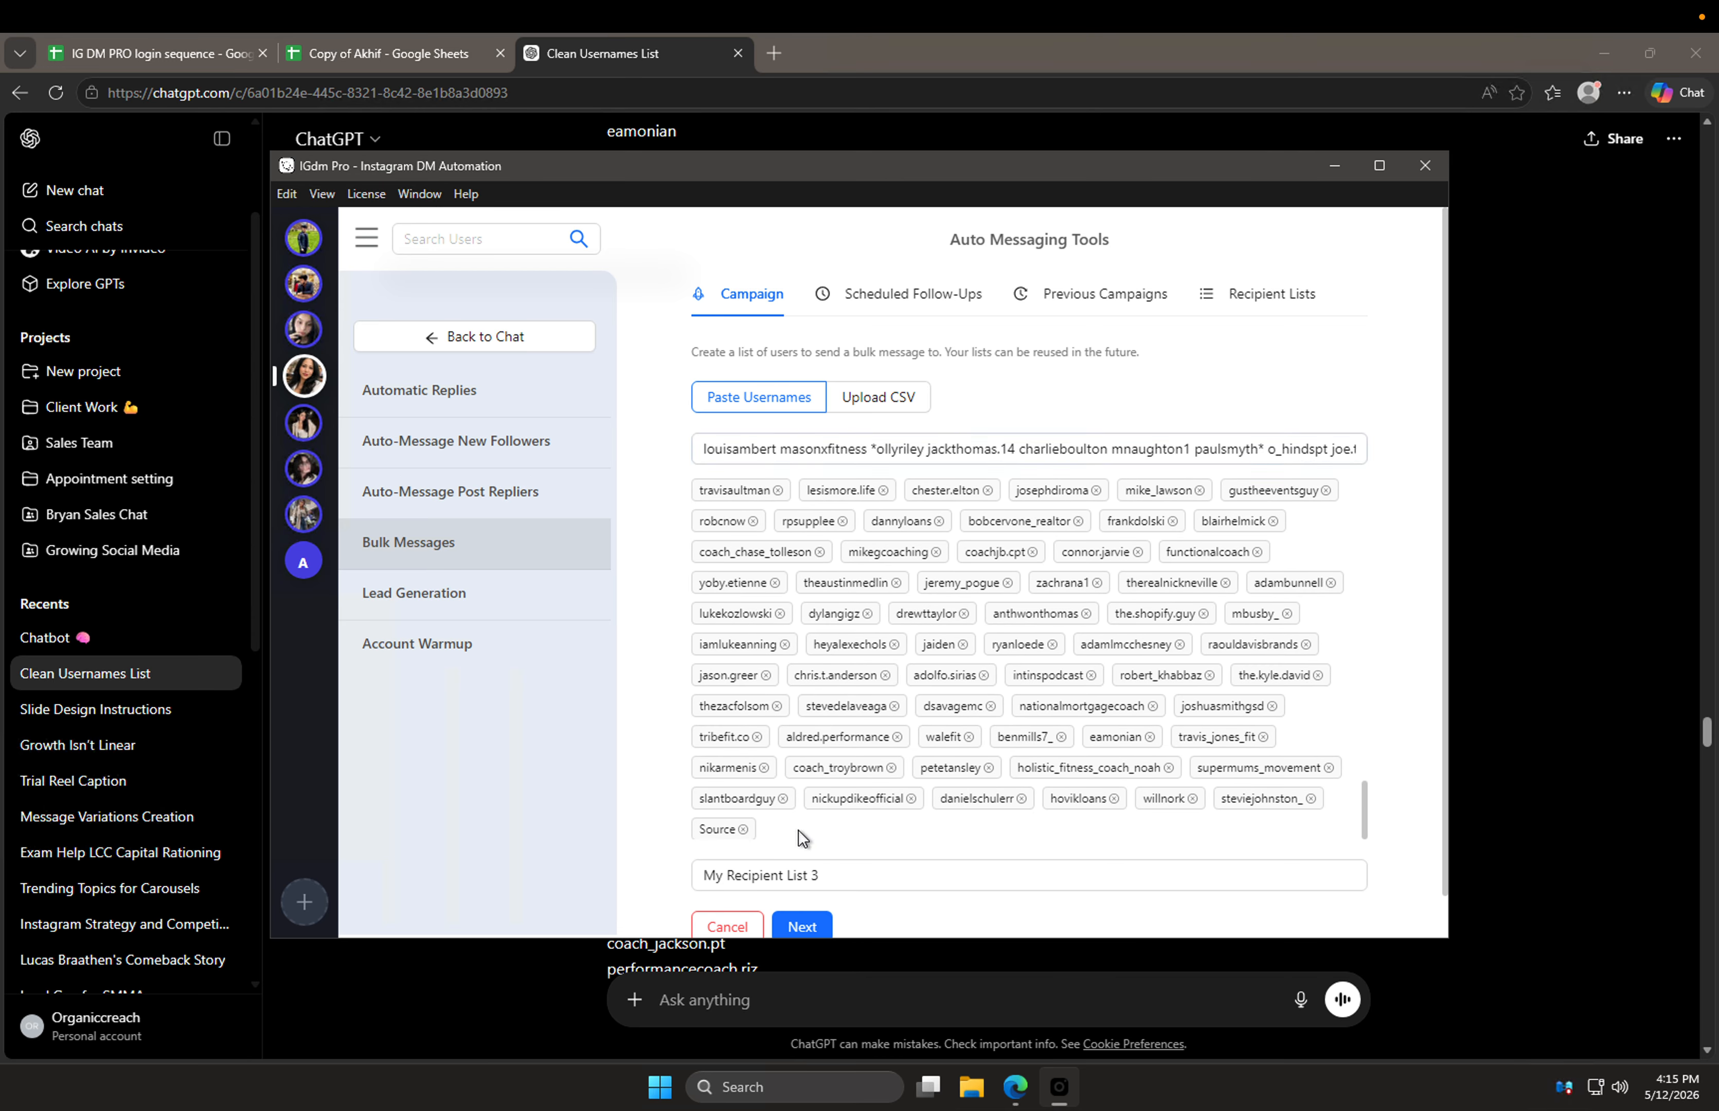
click(743, 829)
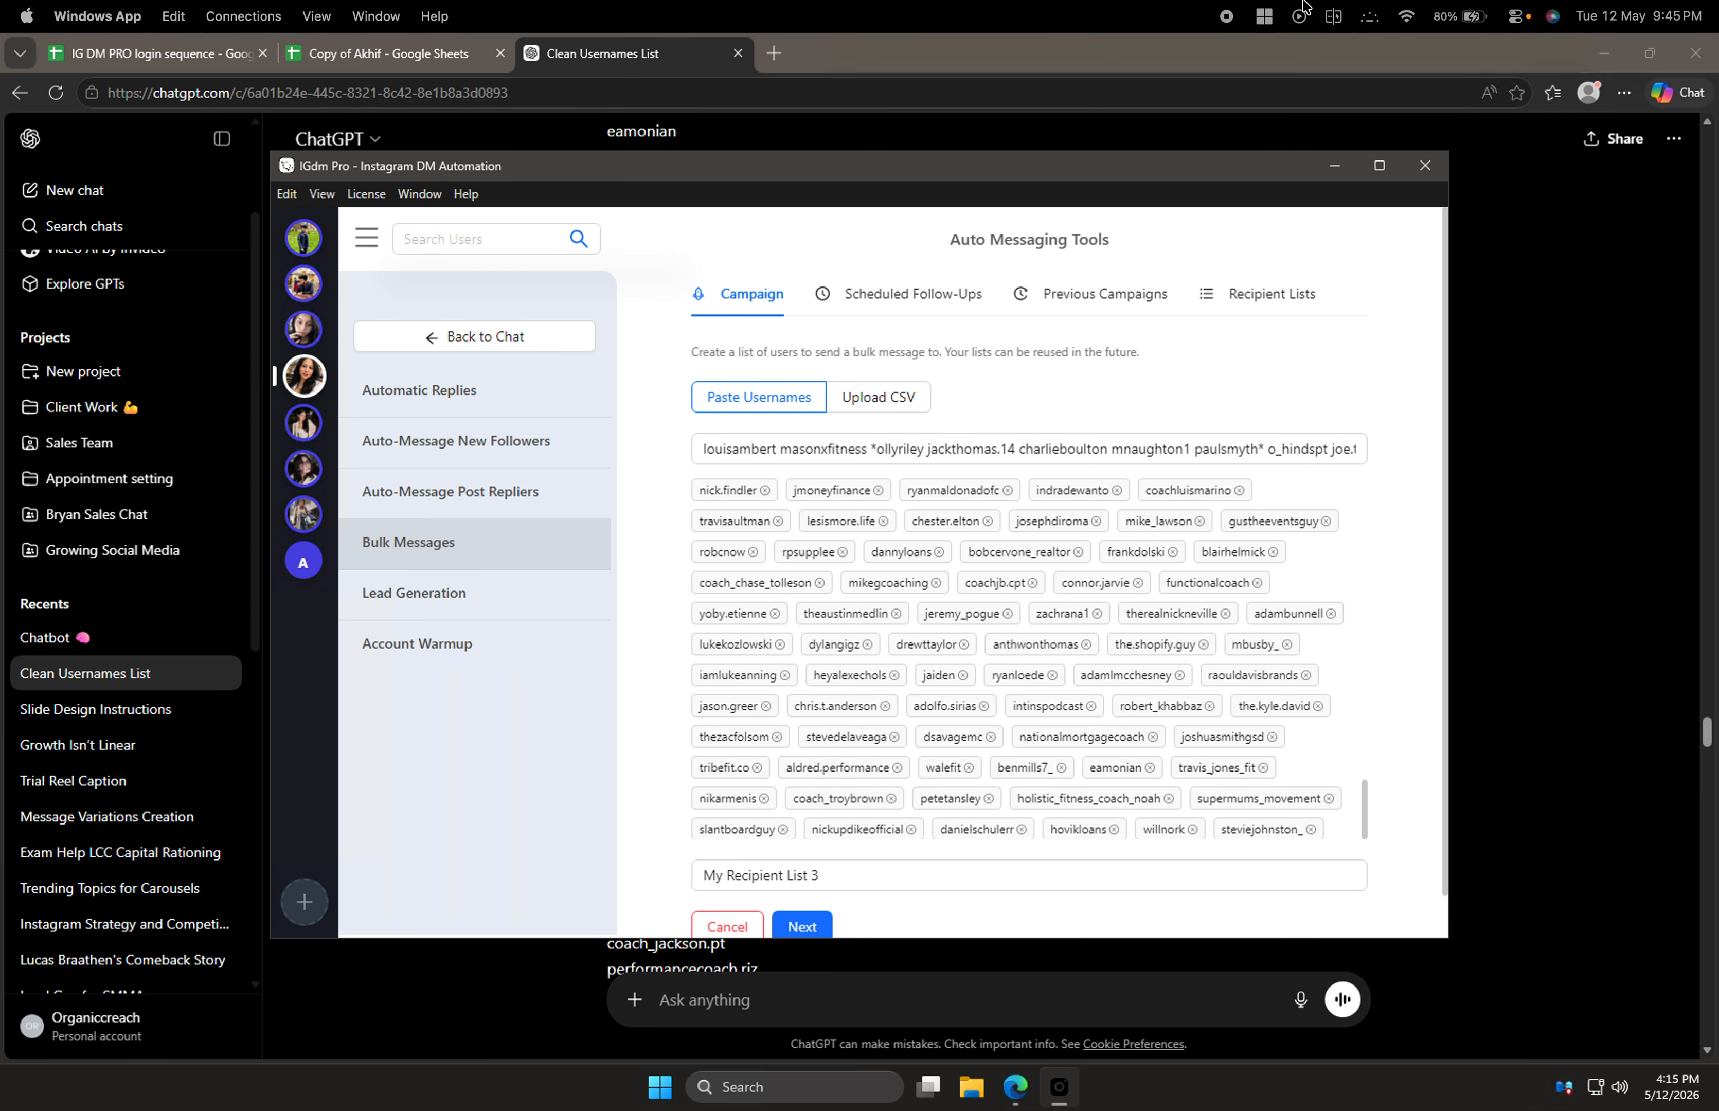
Step: Name the recipient list with the name from the lead spreadsheet's title followed by 401, and continue to the campaign settings
click(983, 878)
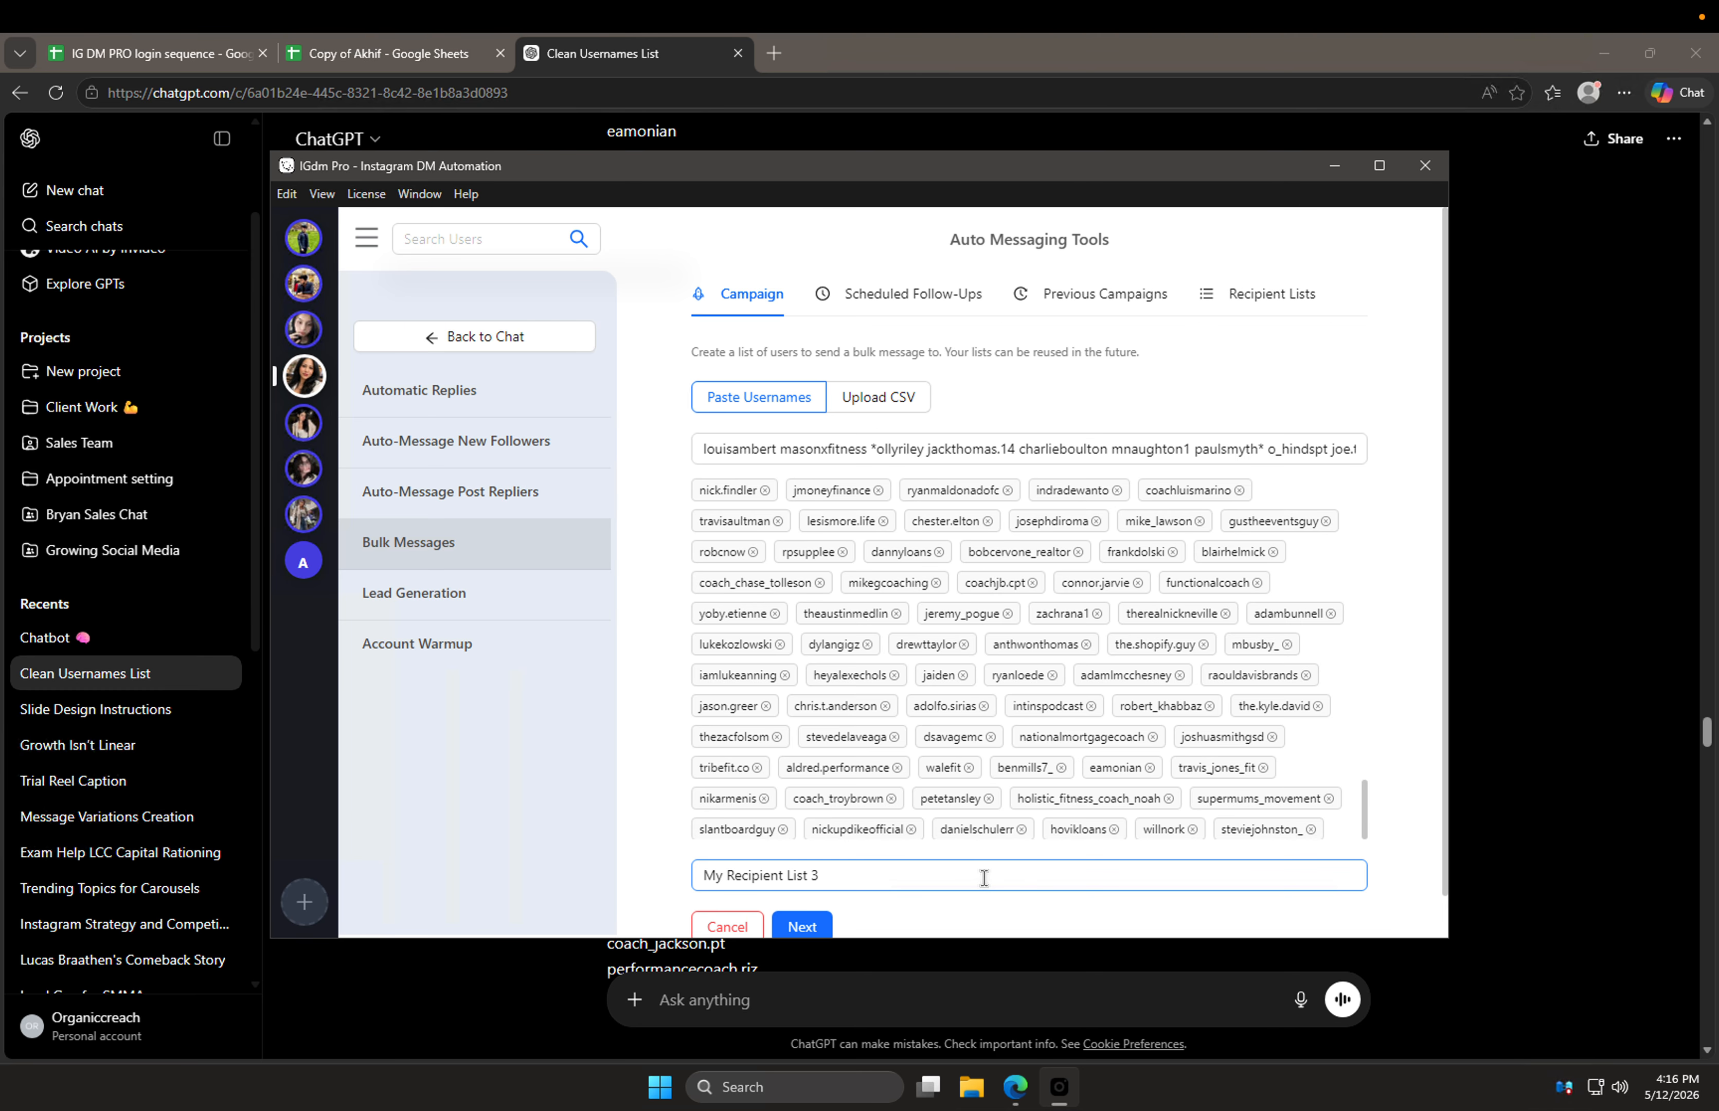
scroll(984, 877, down, 1)
triple_click(943, 832)
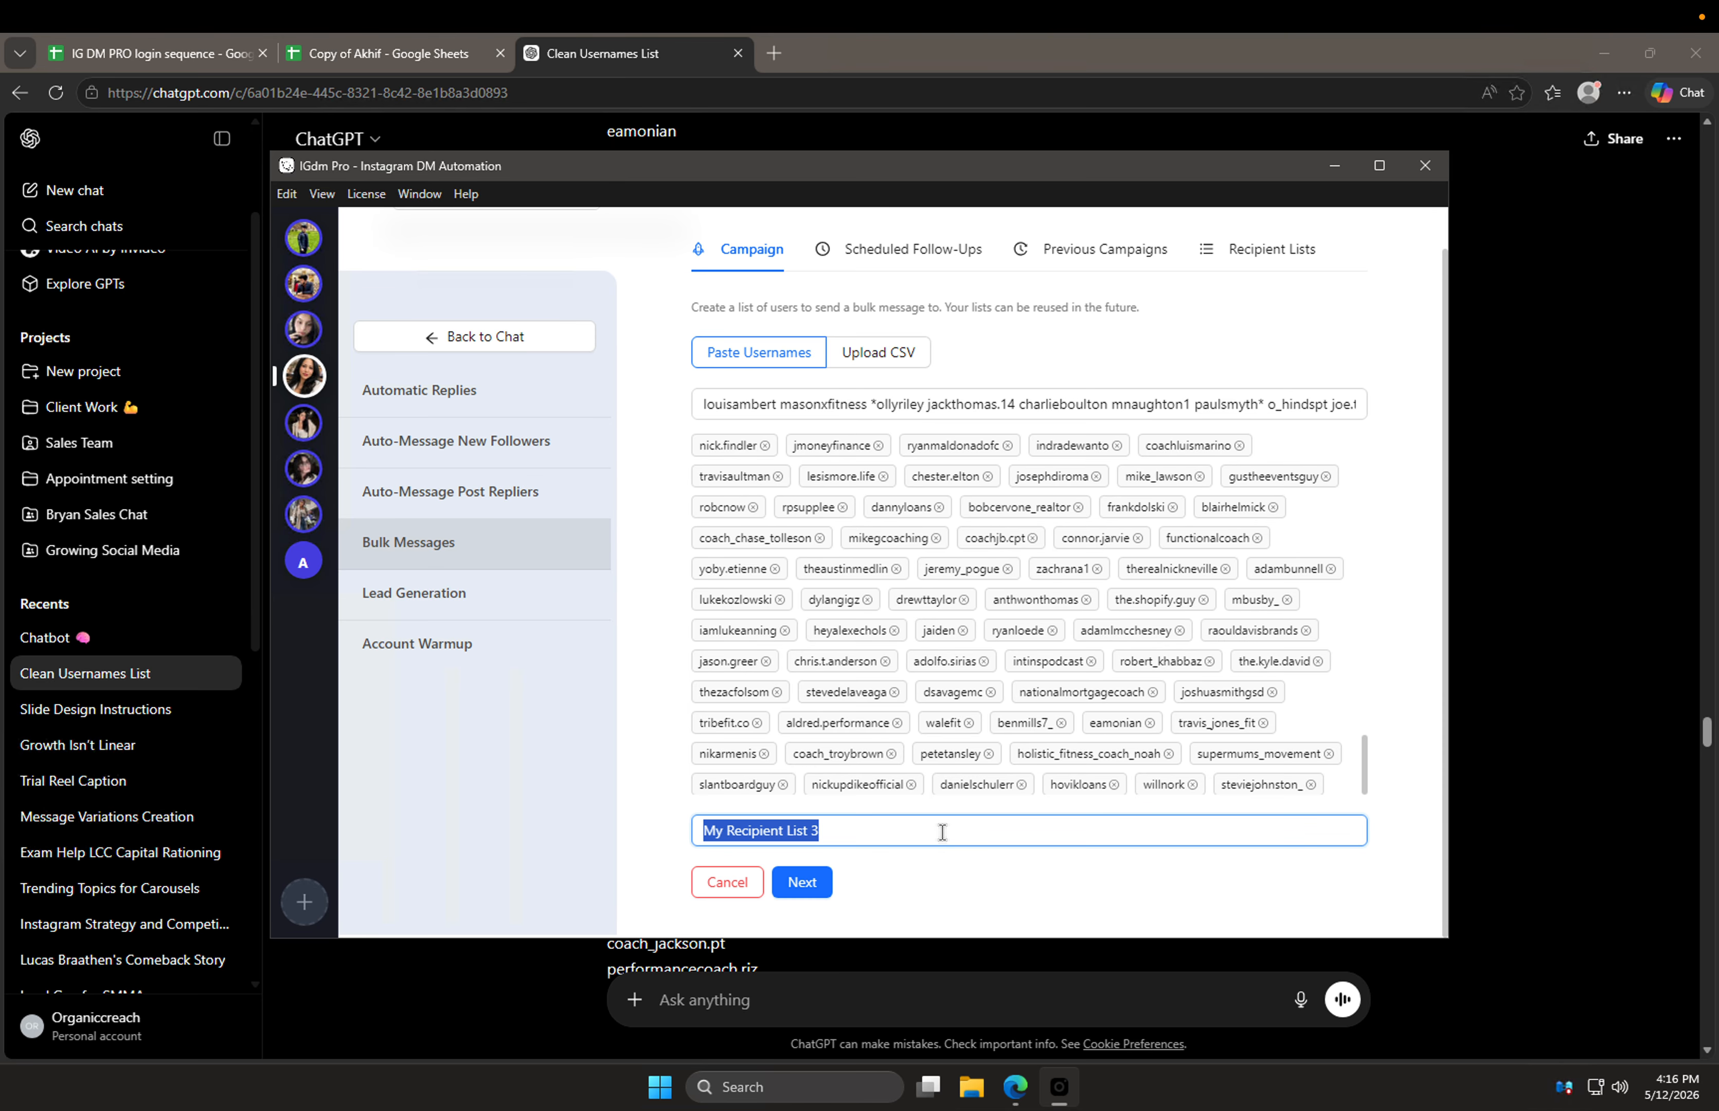
text(Akeef)
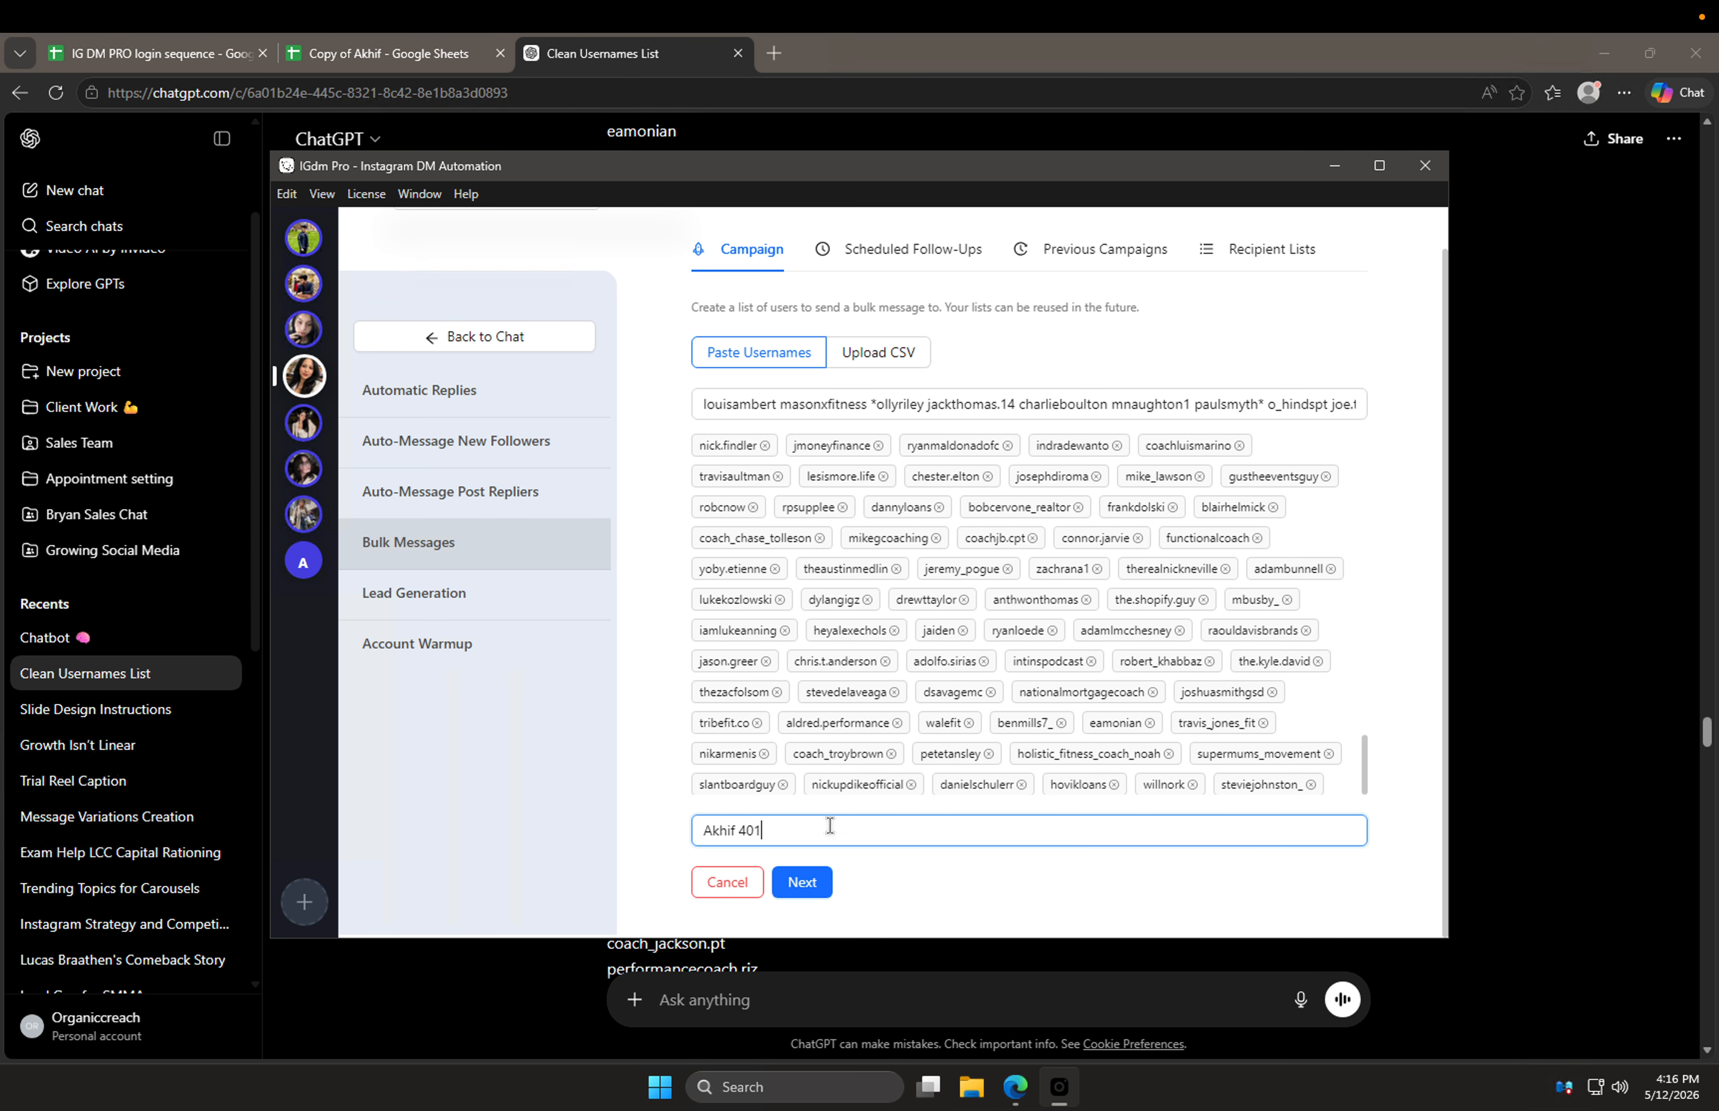
click(807, 878)
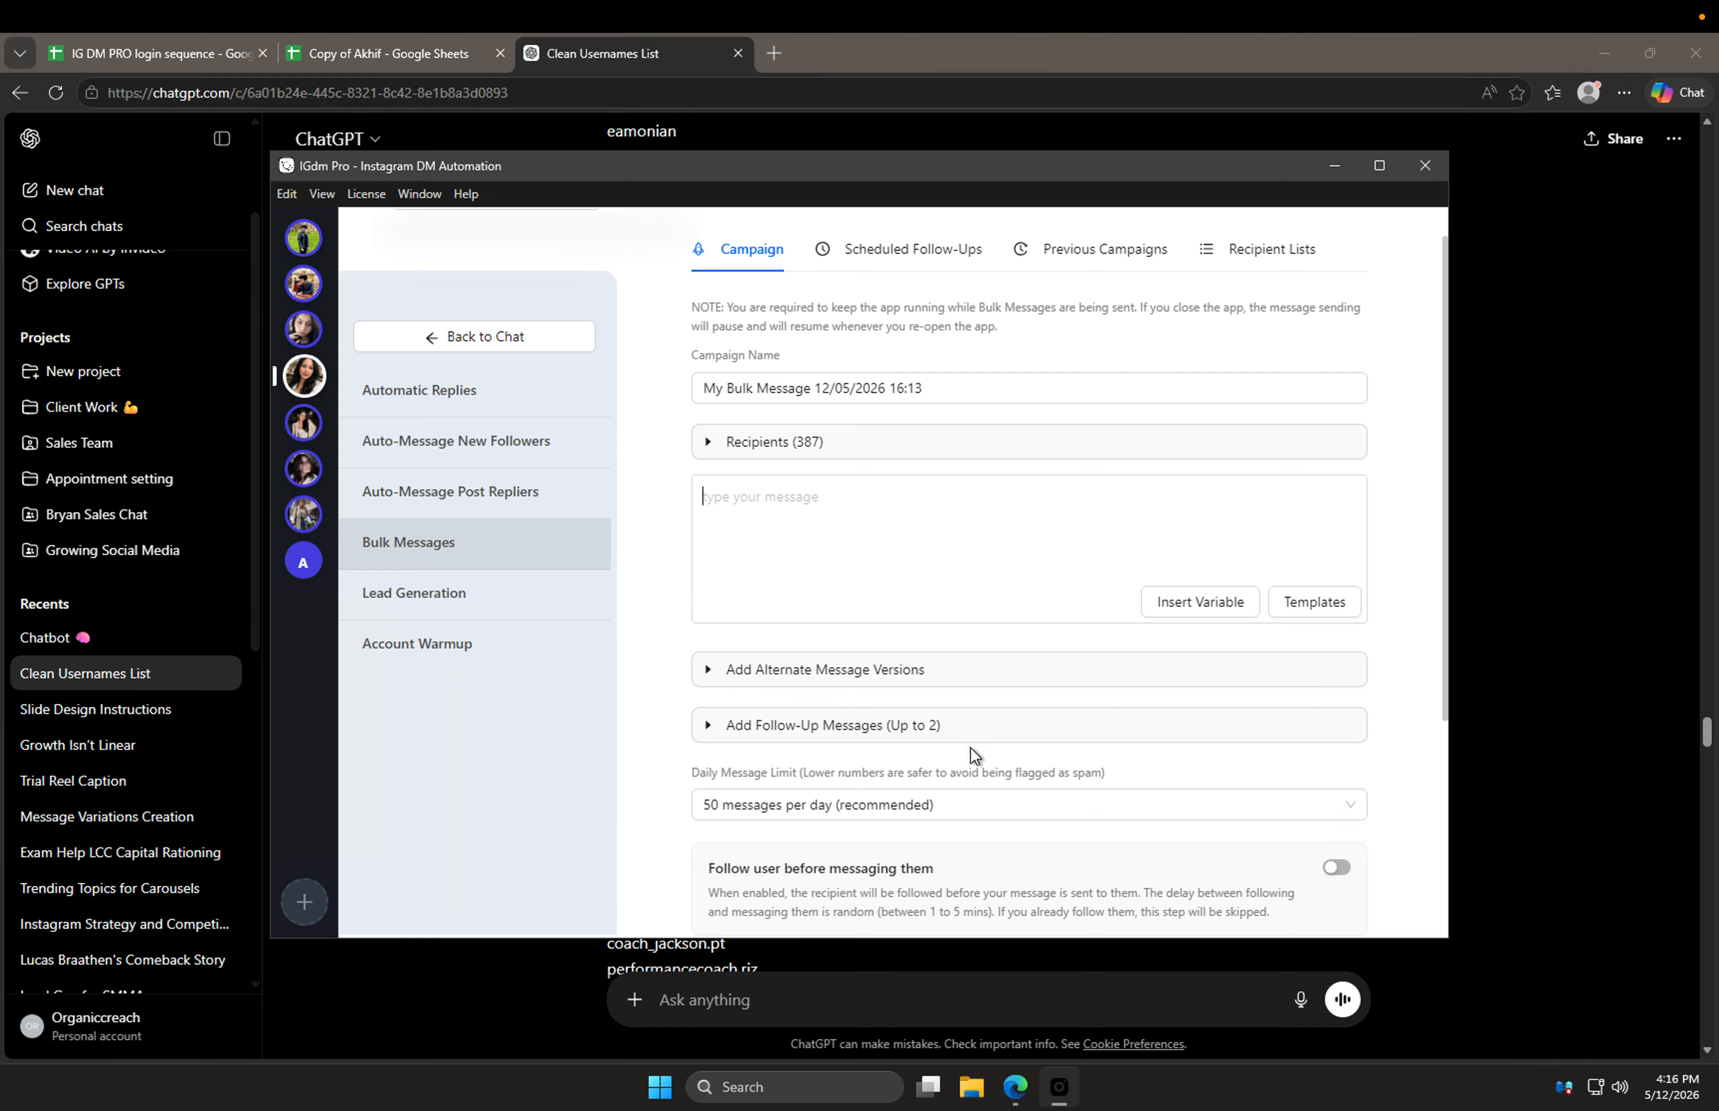
Step: Open the Message Variations Creation chat in ChatGPT and copy the full list of greeting message variations
click(1528, 536)
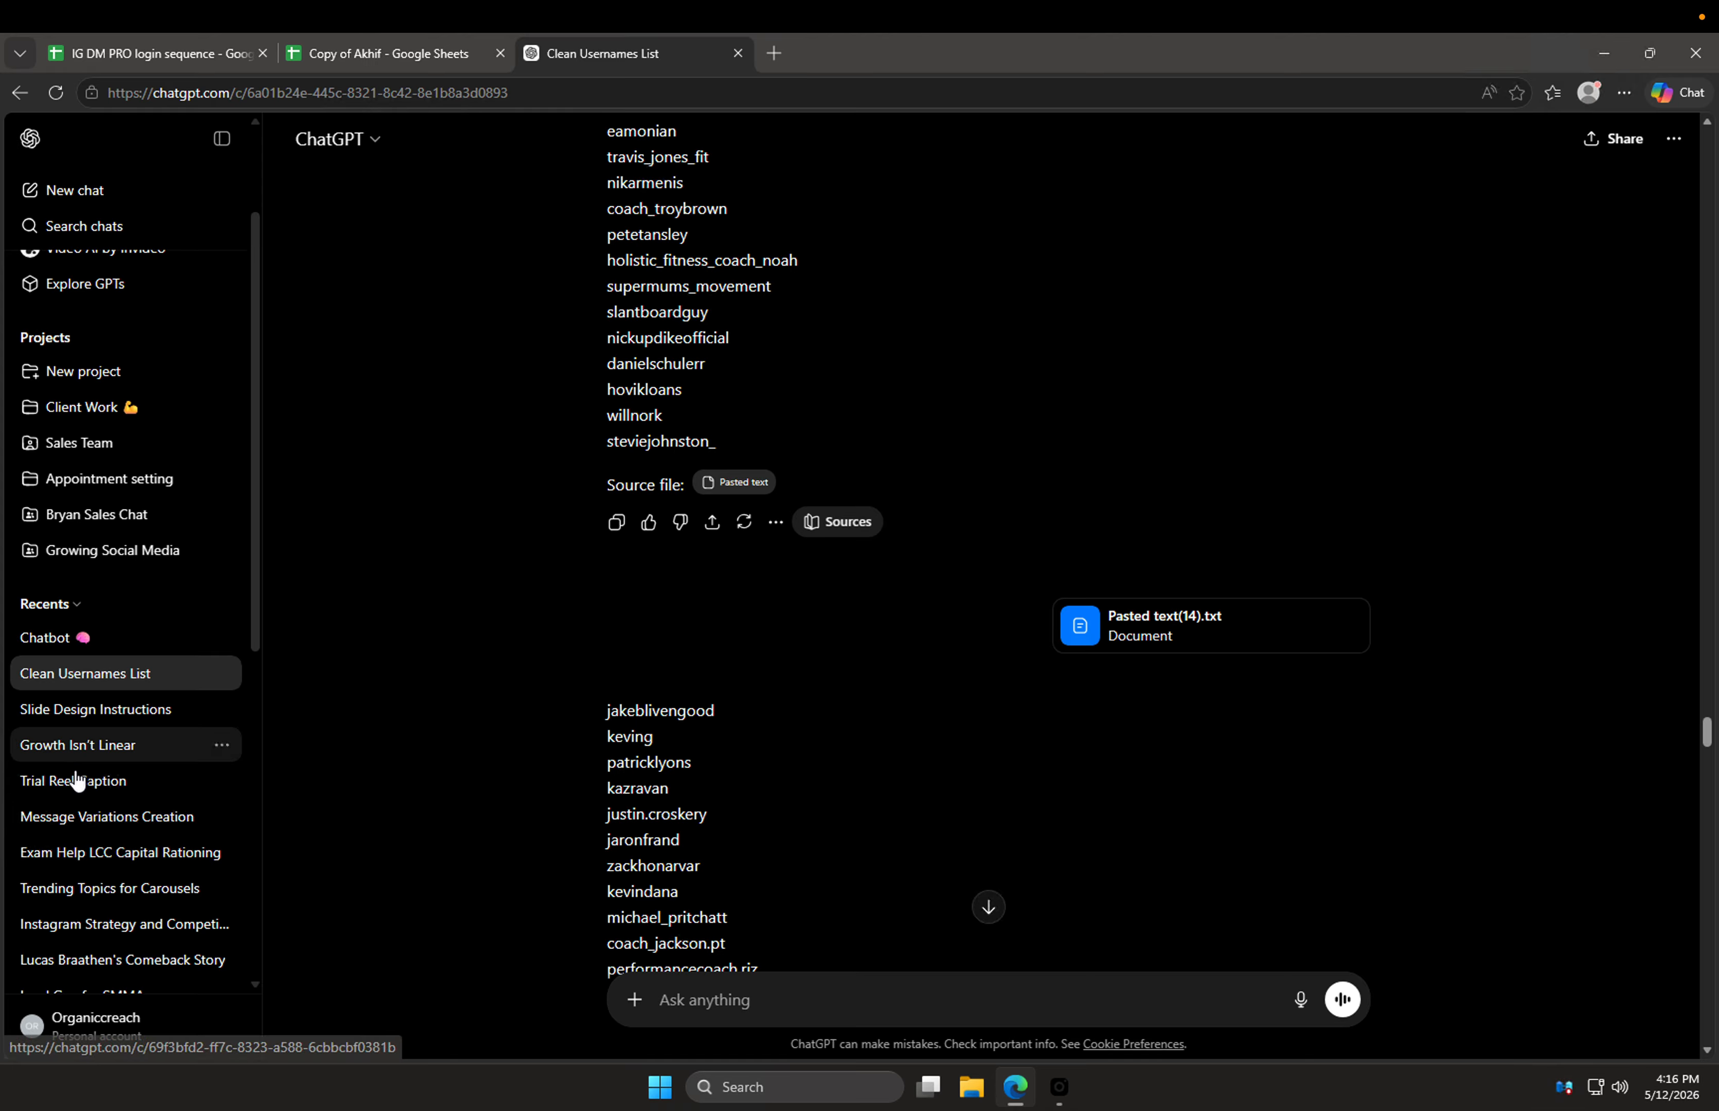
click(109, 826)
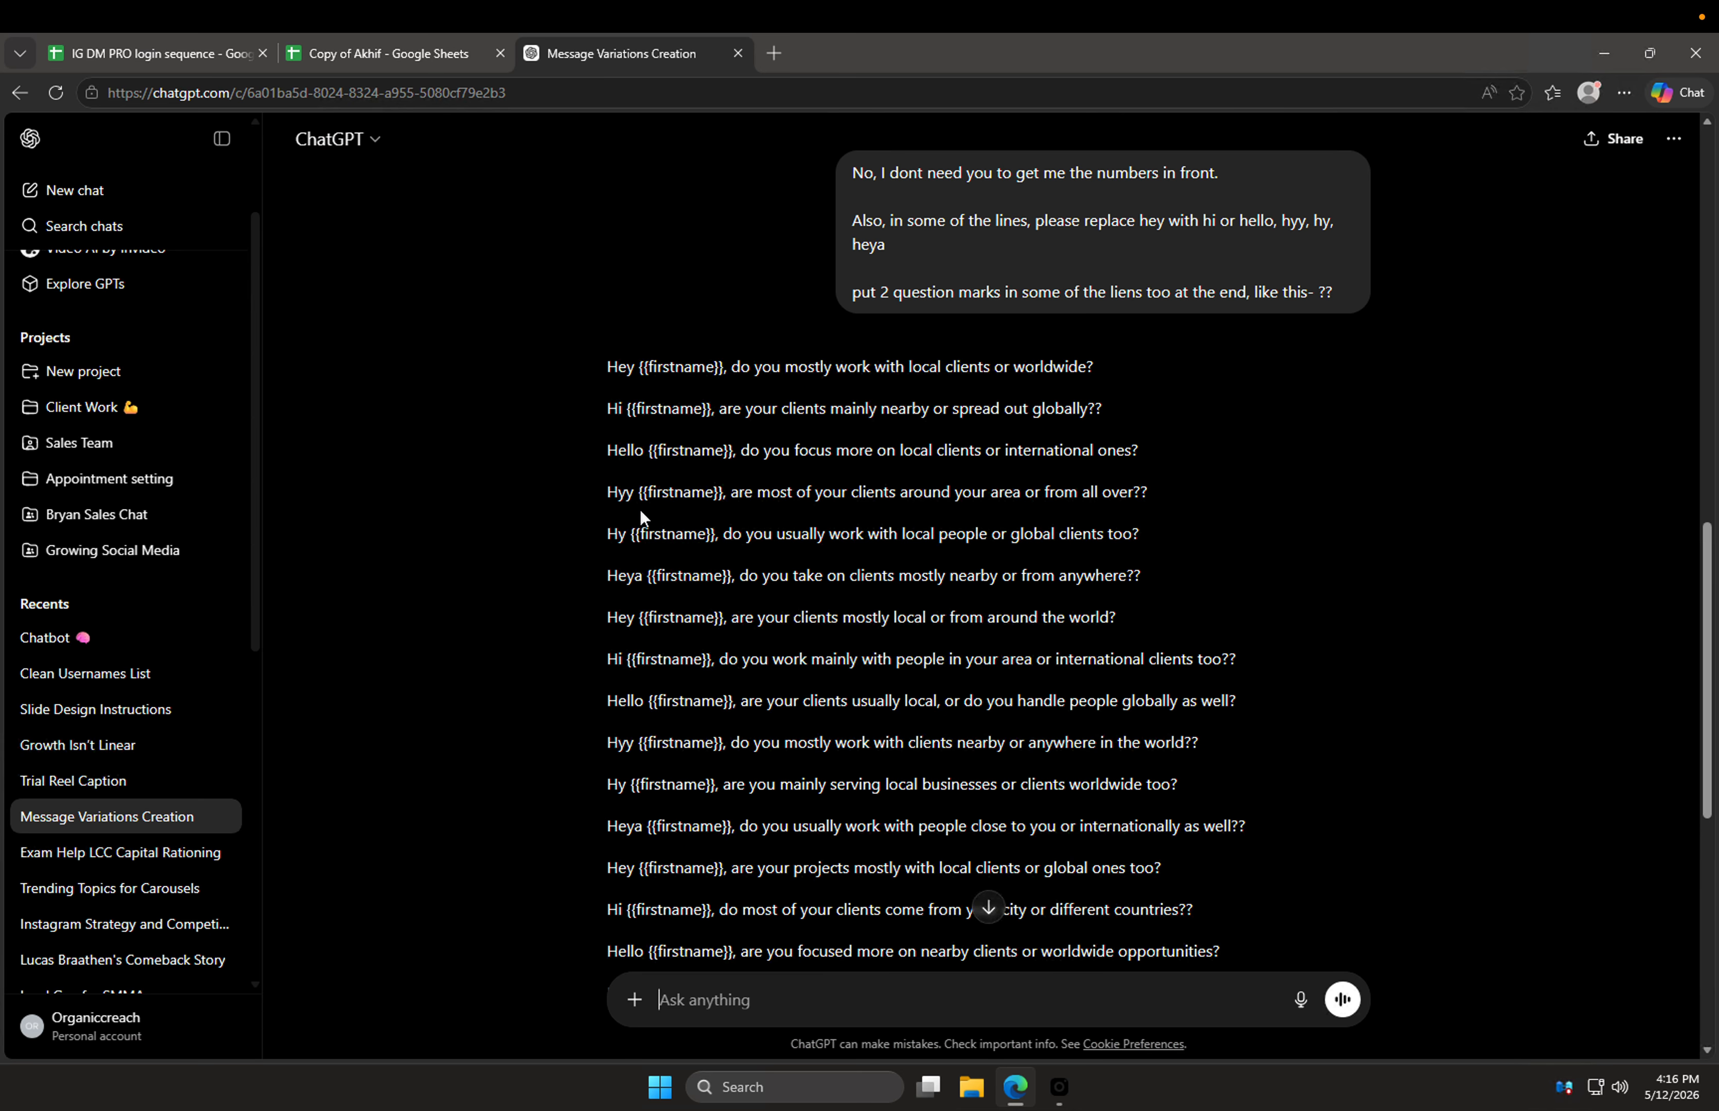
scroll(656, 565, down, 5)
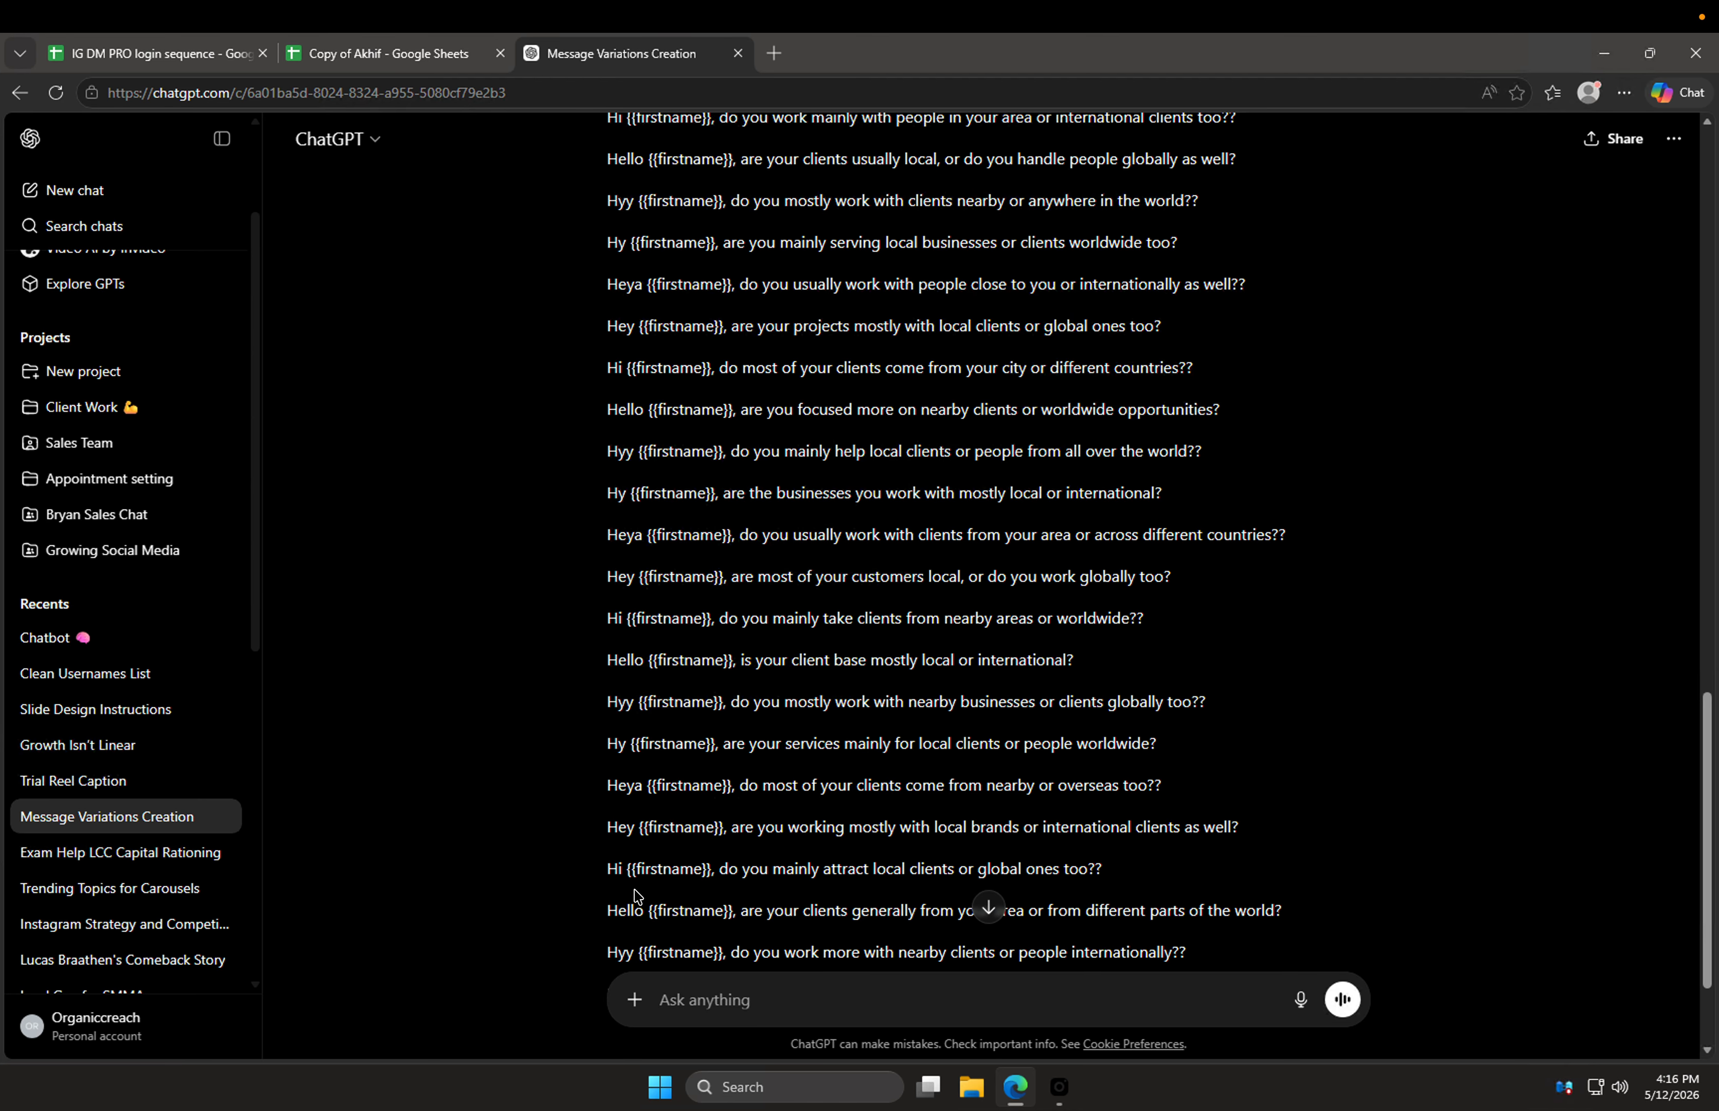
scroll(636, 896, down, 2)
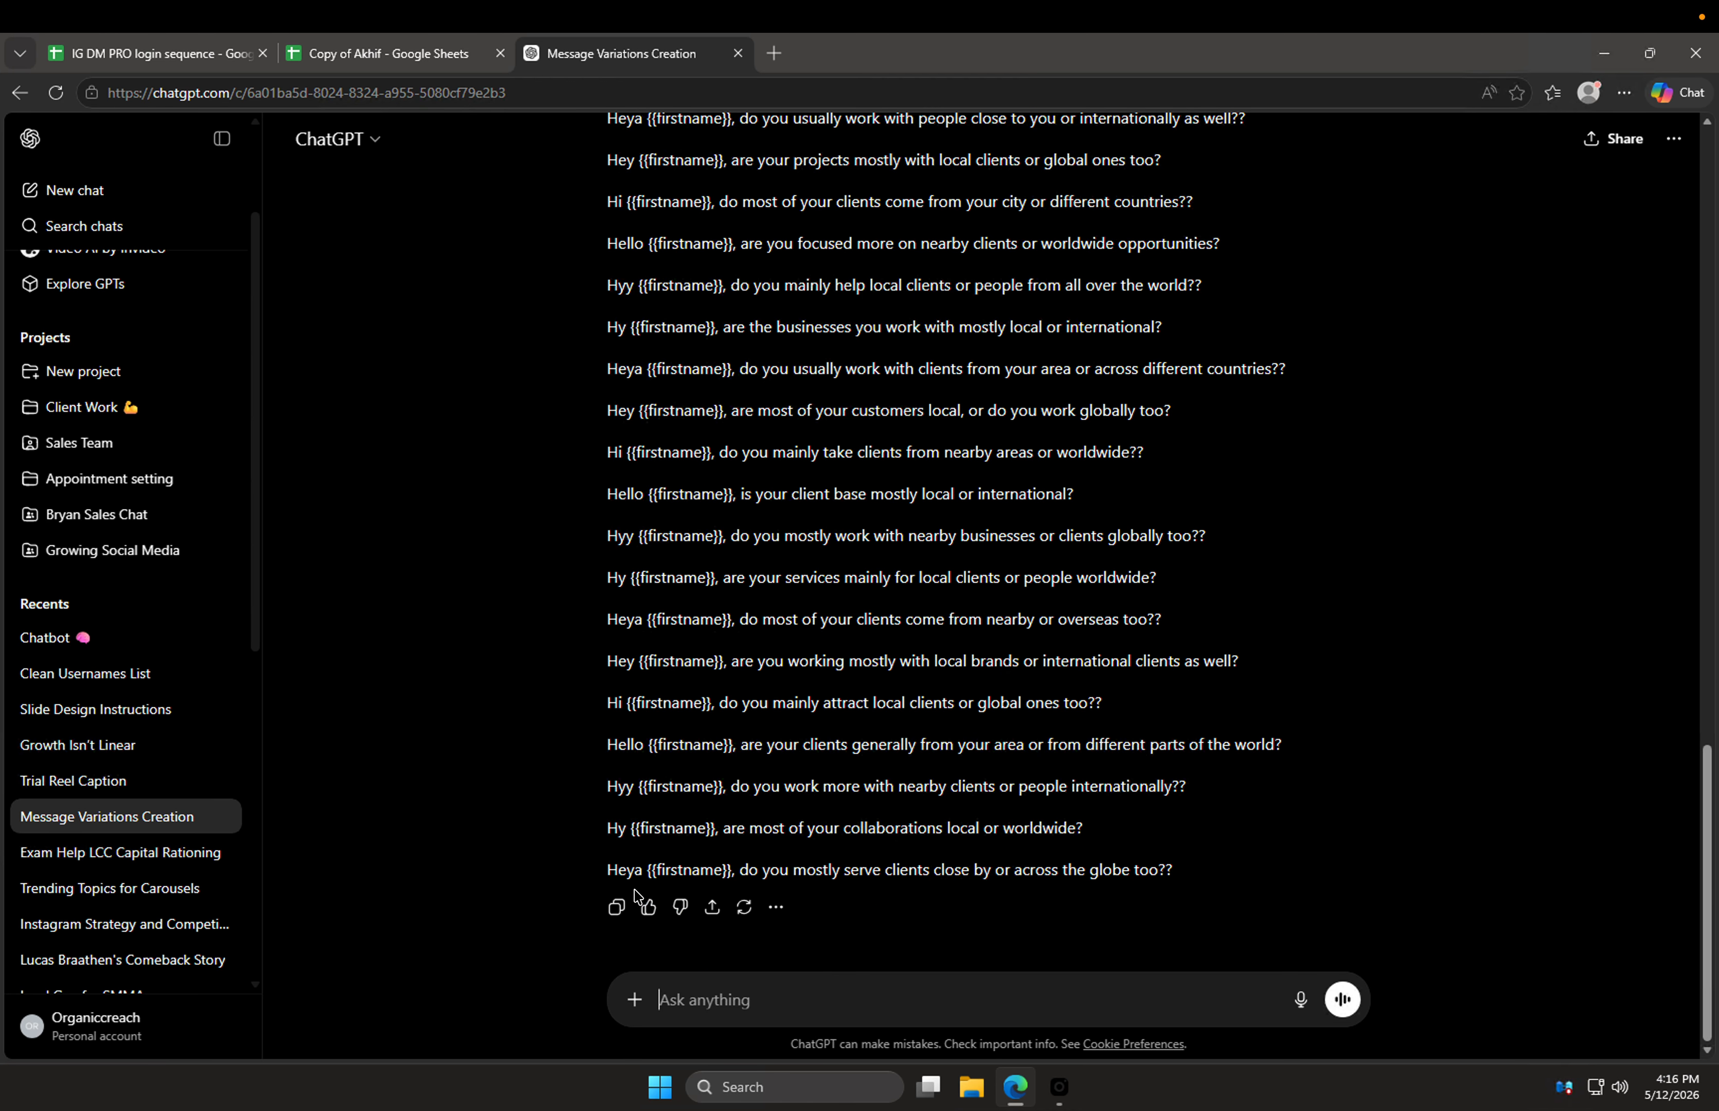
Step: Set the IGdm Pro campaign message to the first copied variation only, "Hey {{firstname}}, do you mostly work with local clients or worldwide?"
mouse_move(1059, 1109)
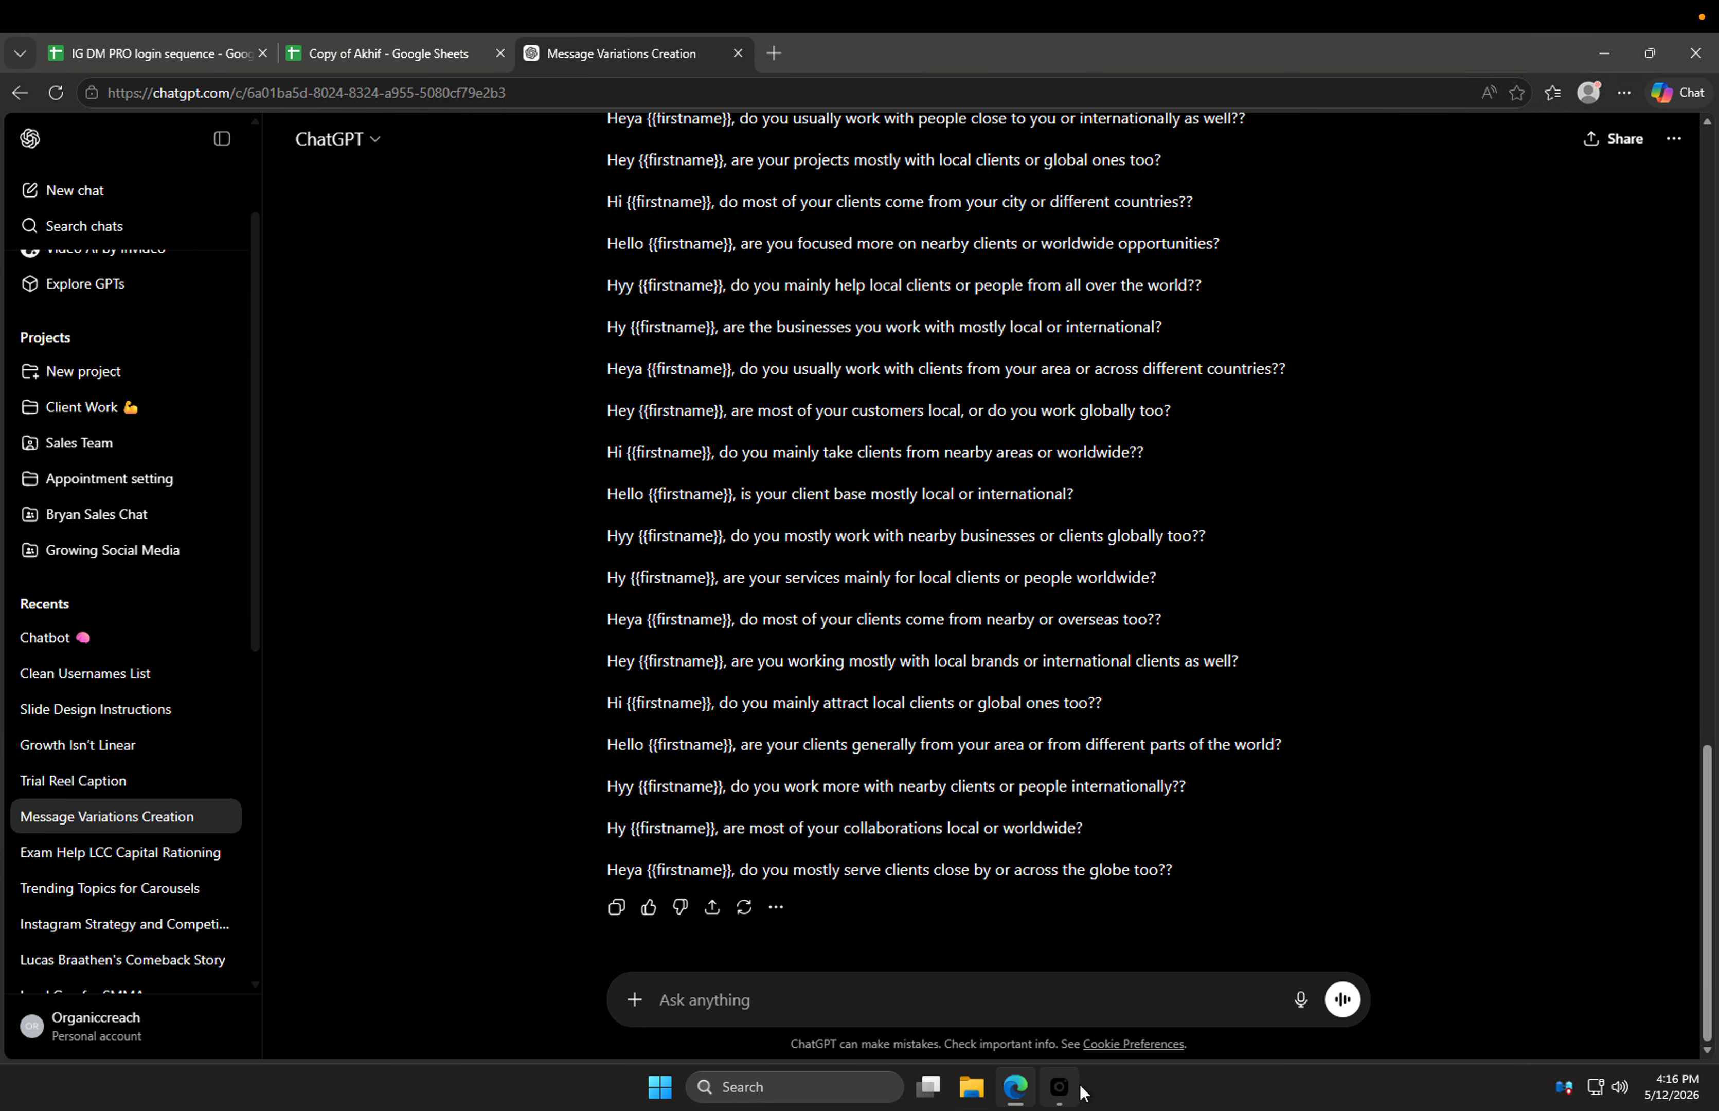
click(1075, 1087)
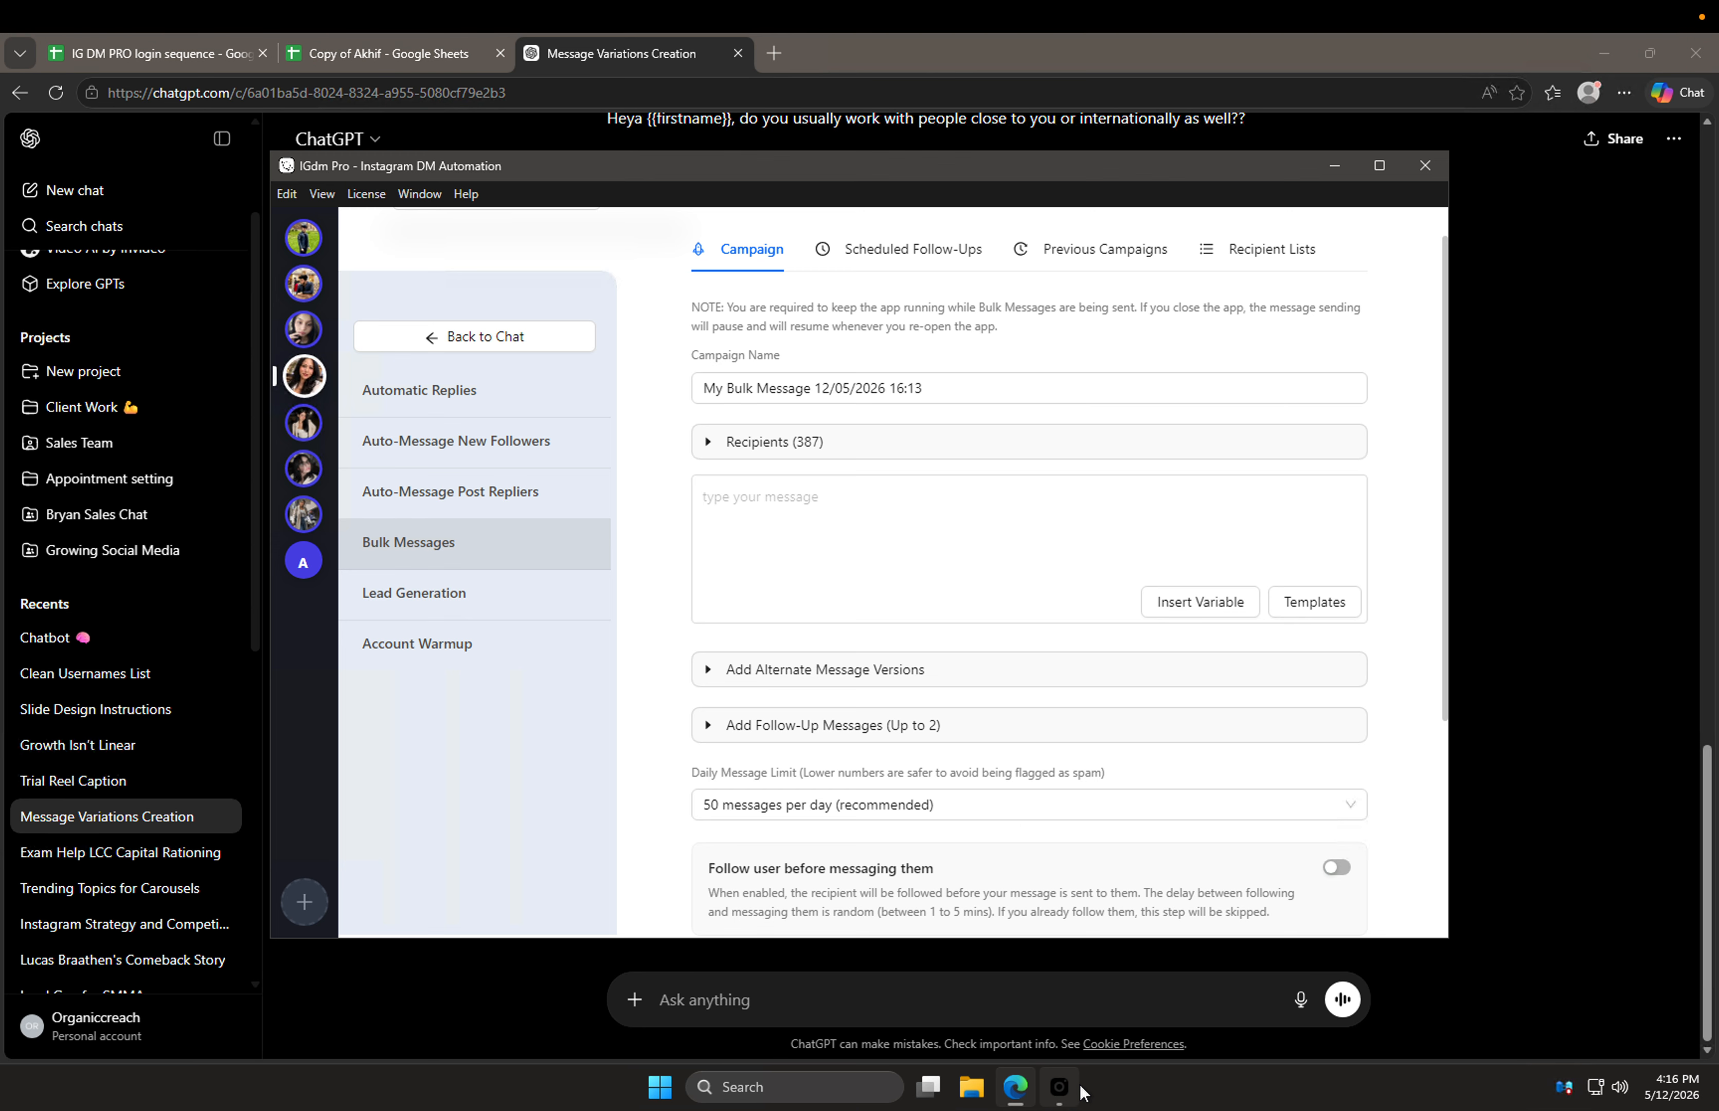
click(948, 544)
key(ctrl+v)
scroll(948, 545, up, 10)
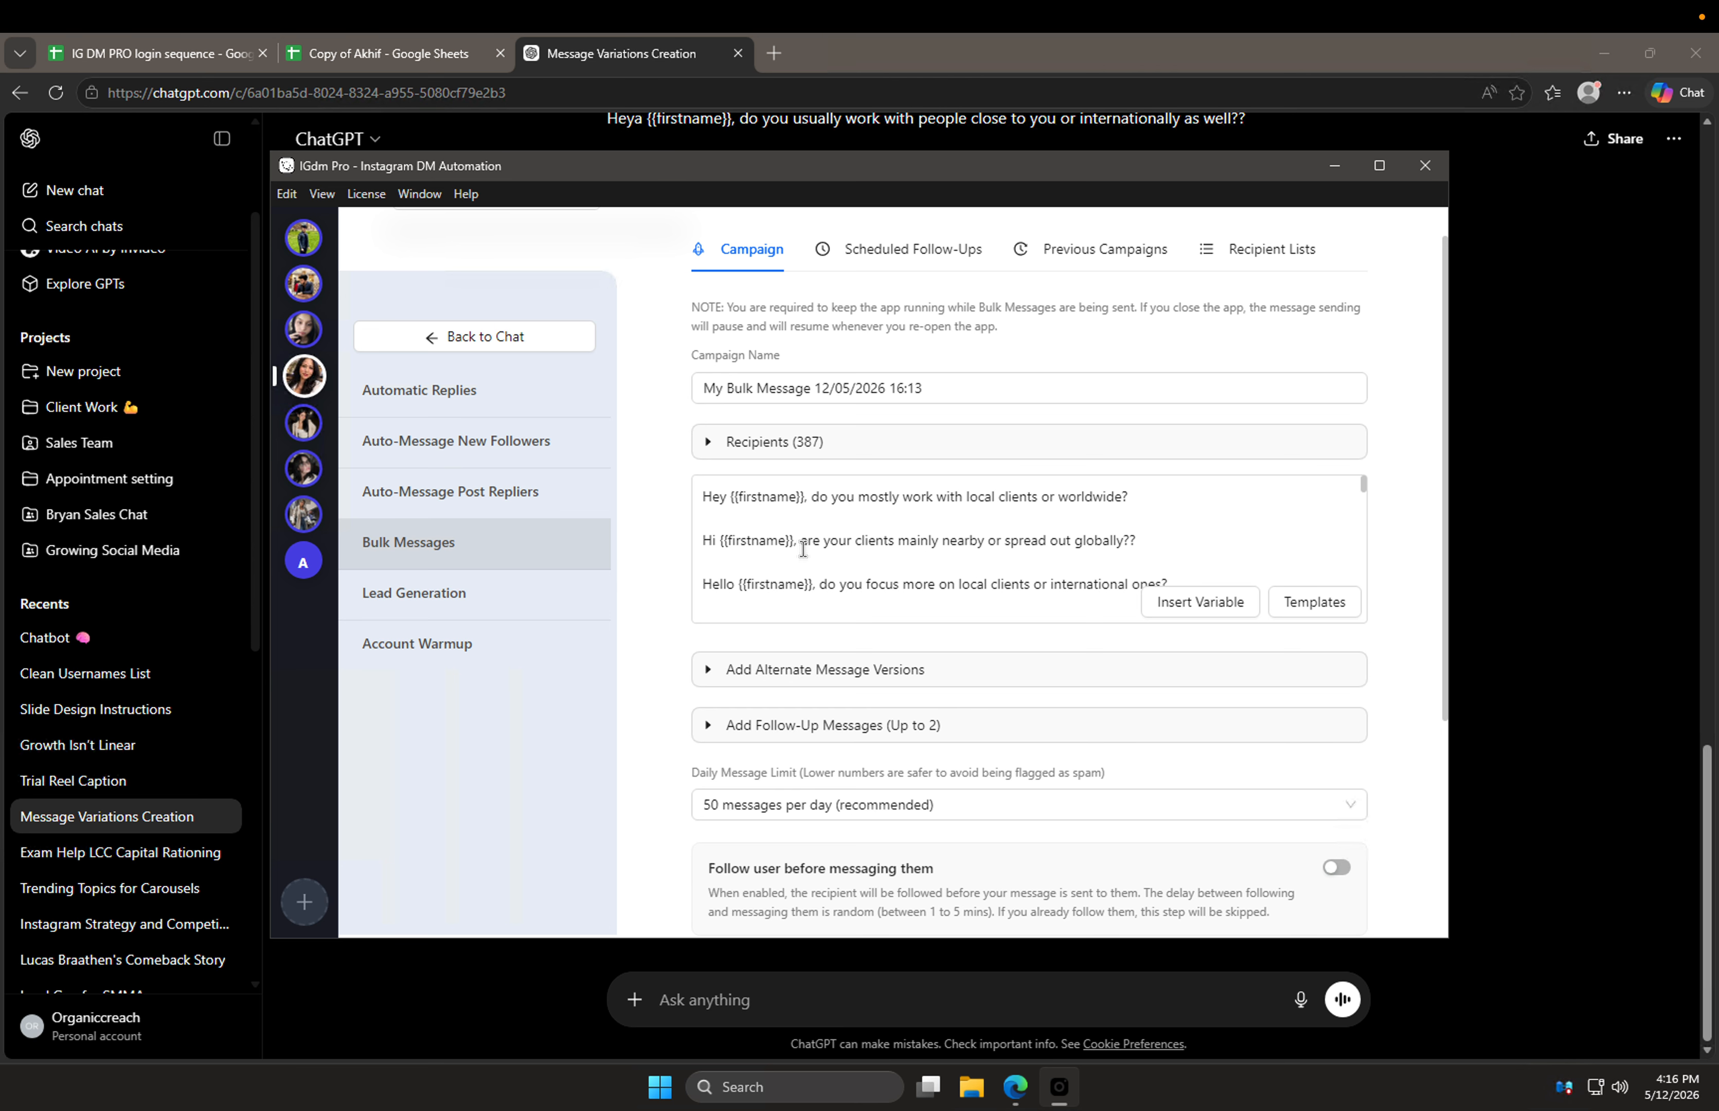
drag(706, 540, 1079, 786)
key(BackSpace)
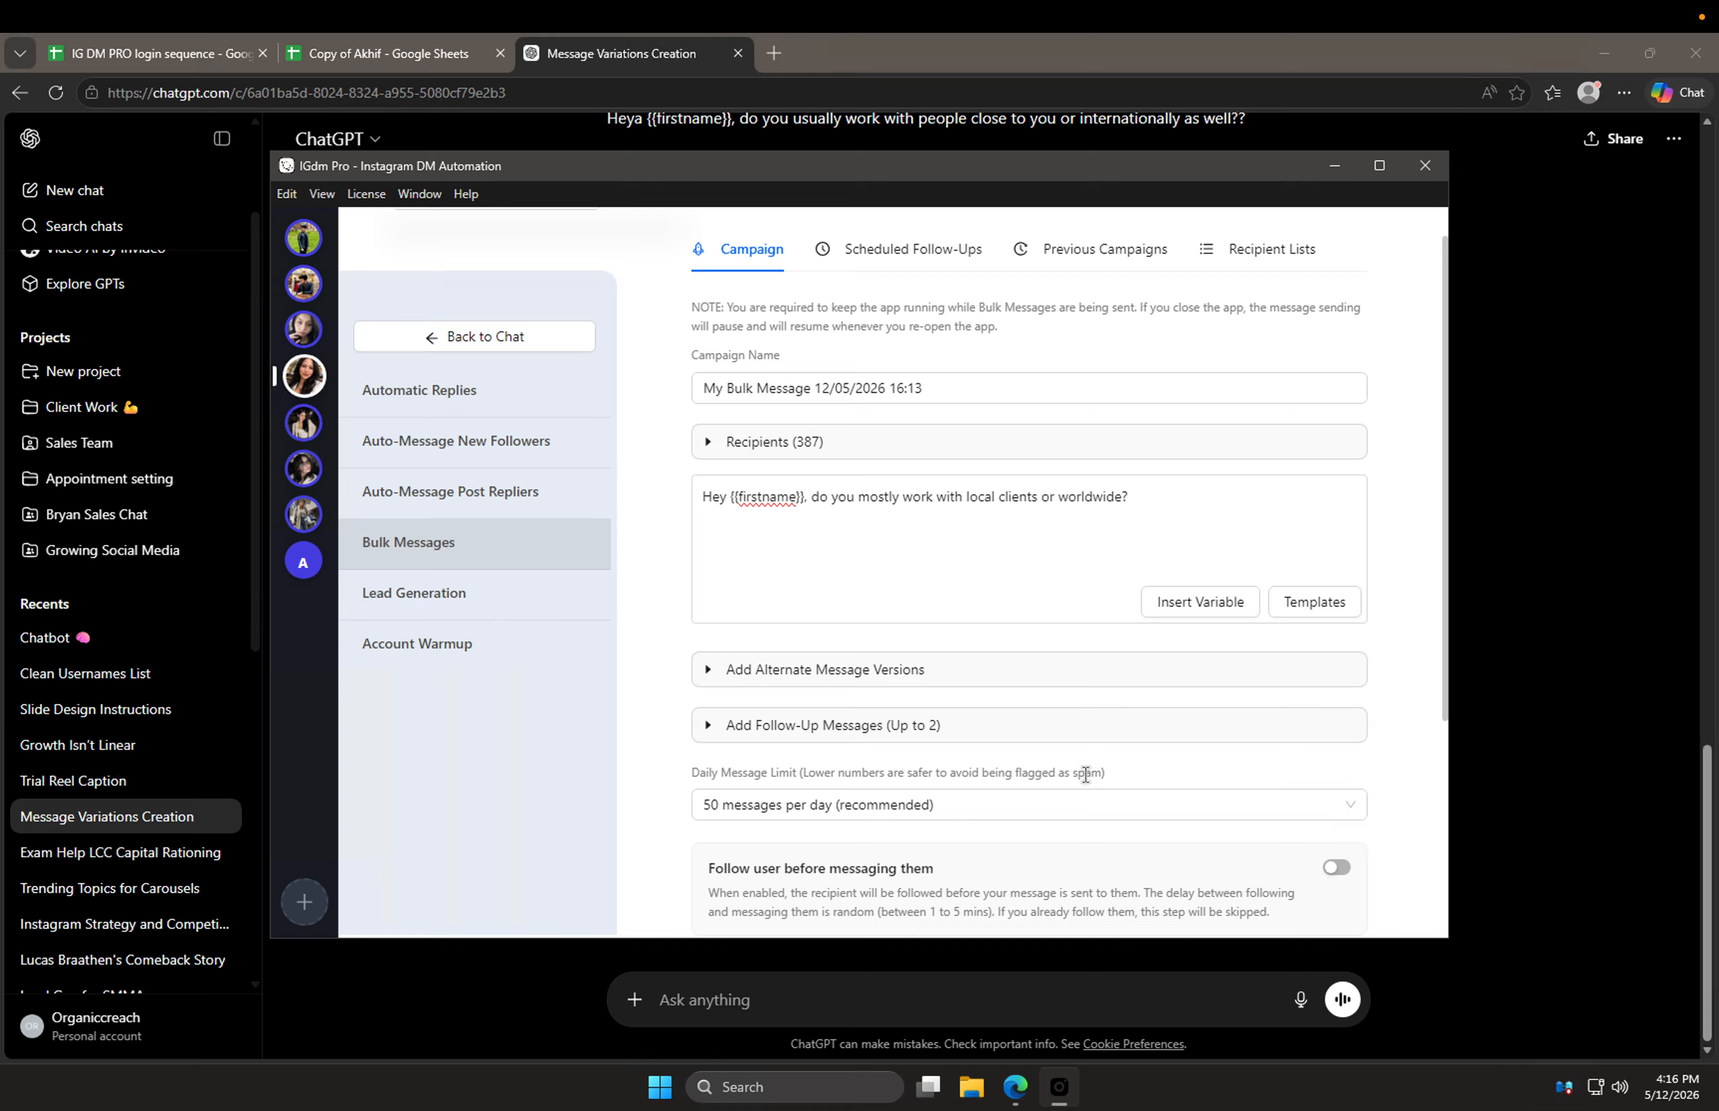
Step: Add an alternate message version containing only "Hi {{firstname}}, are your clients mainly nearby or spread out globally??" from the copied variations
click(840, 669)
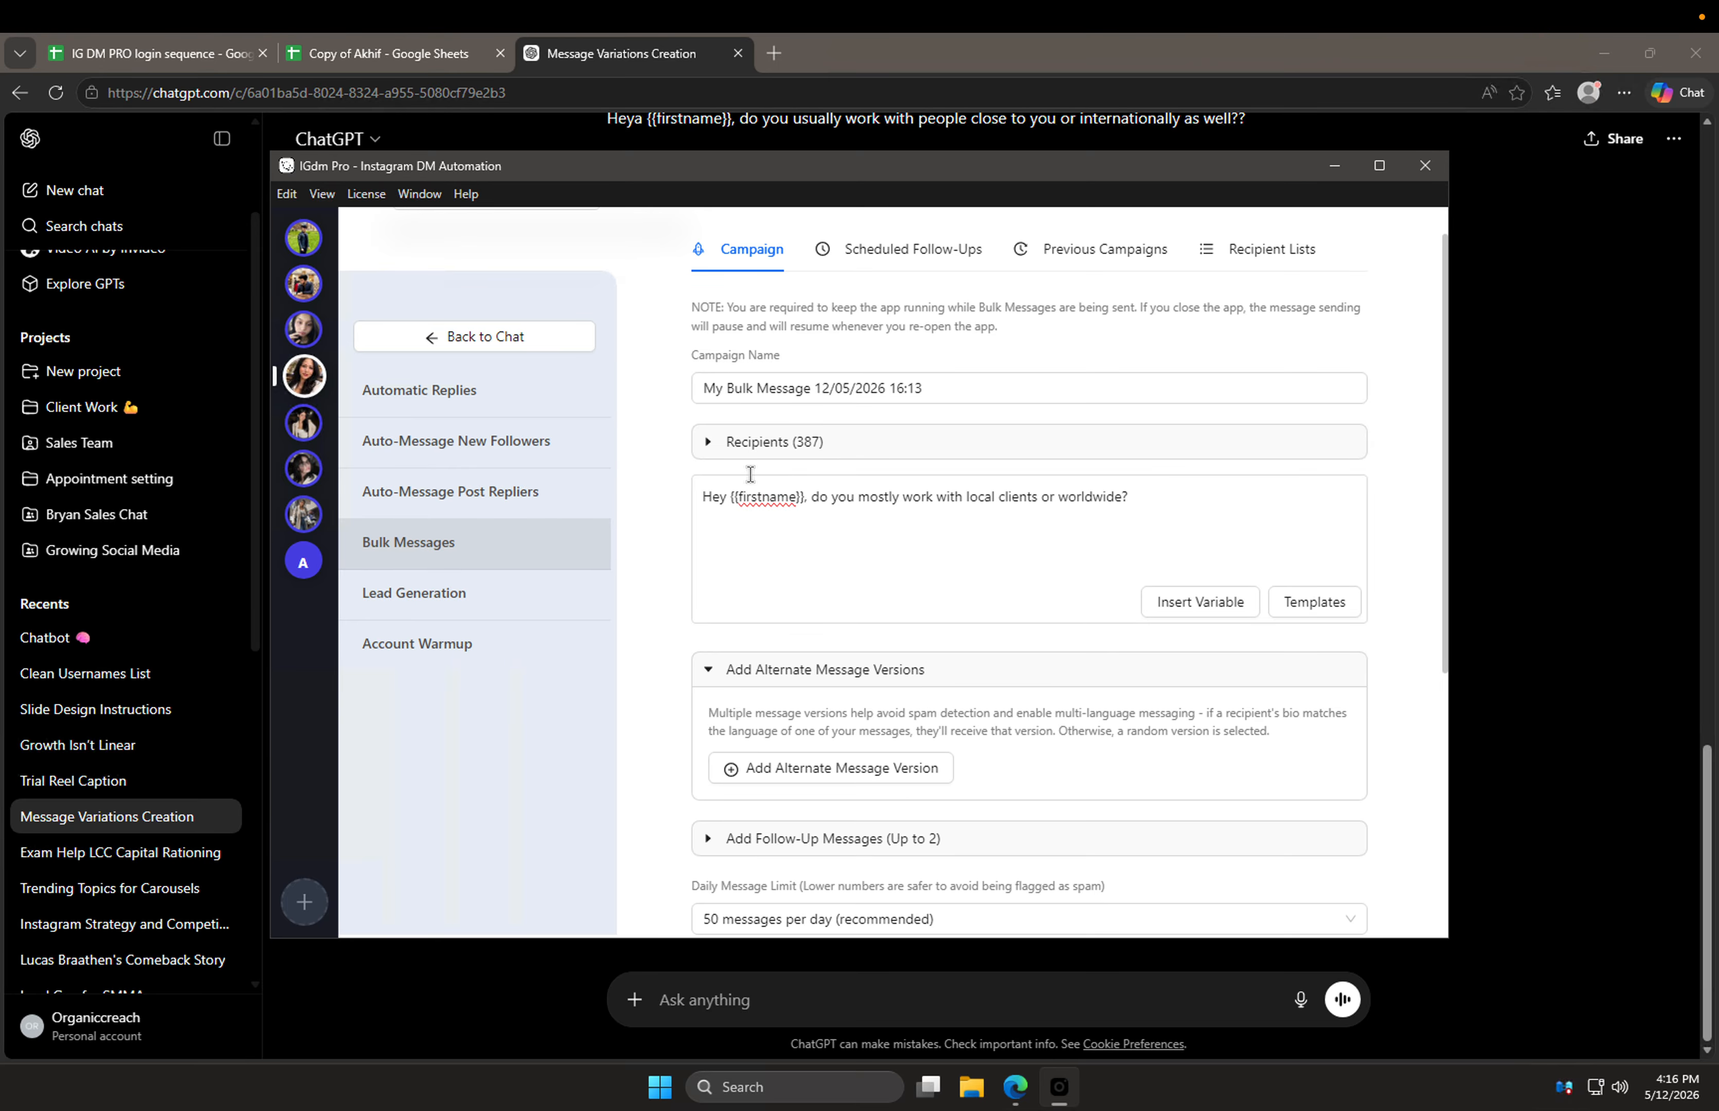
click(795, 777)
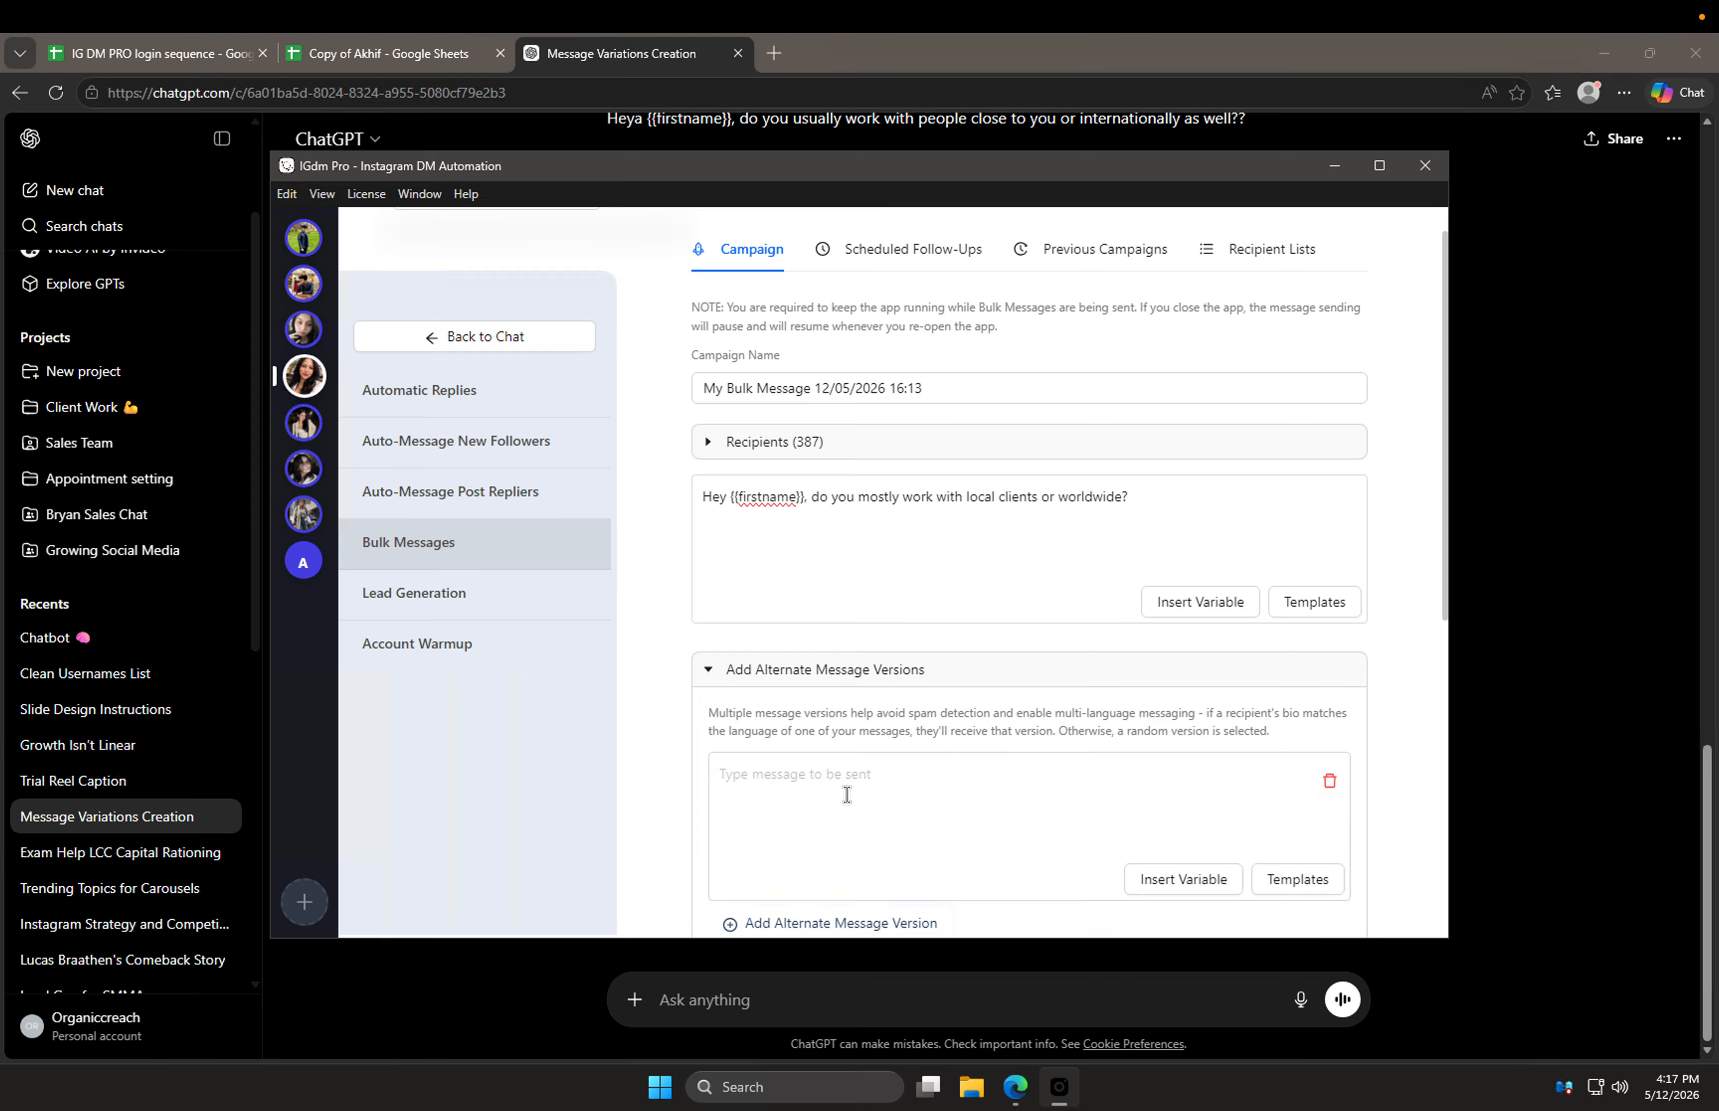
key(ctrl+v)
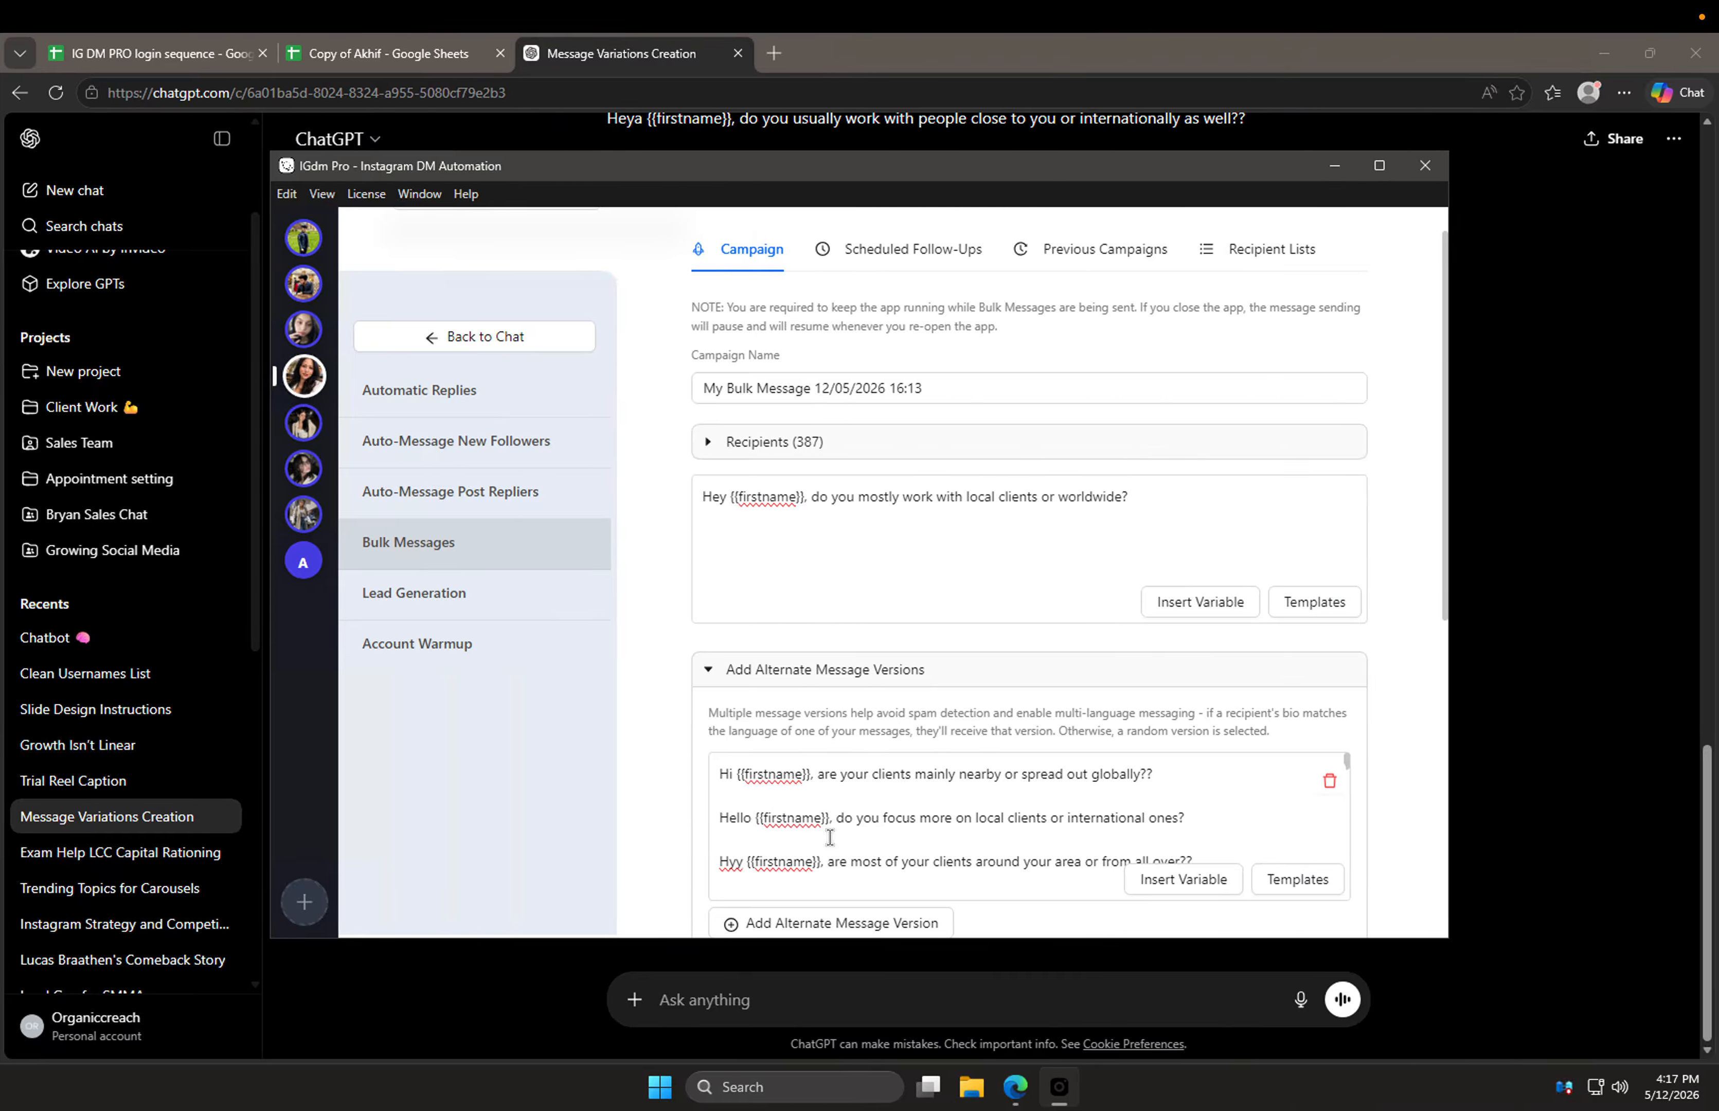
scroll(807, 836, down, 2)
scroll(808, 836, down, 2)
scroll(633, 811, down, 3)
scroll(809, 688, up, 5)
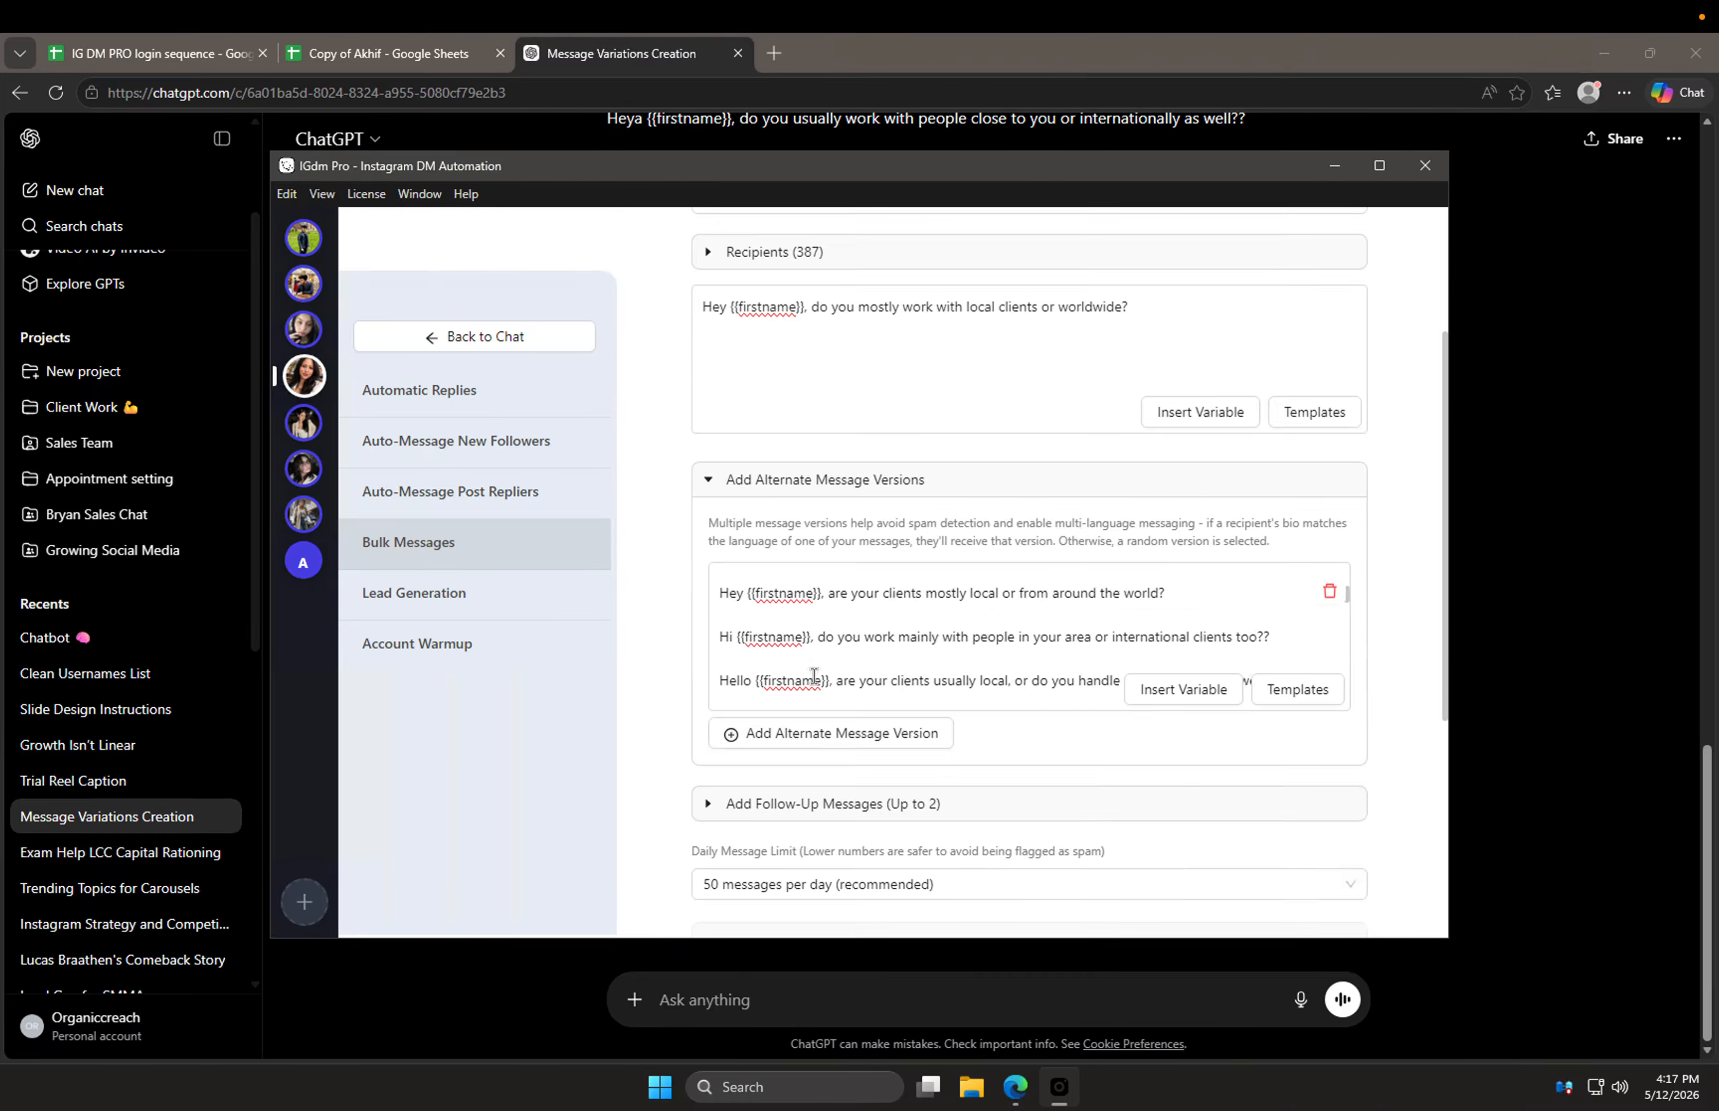
scroll(738, 623, up, 1)
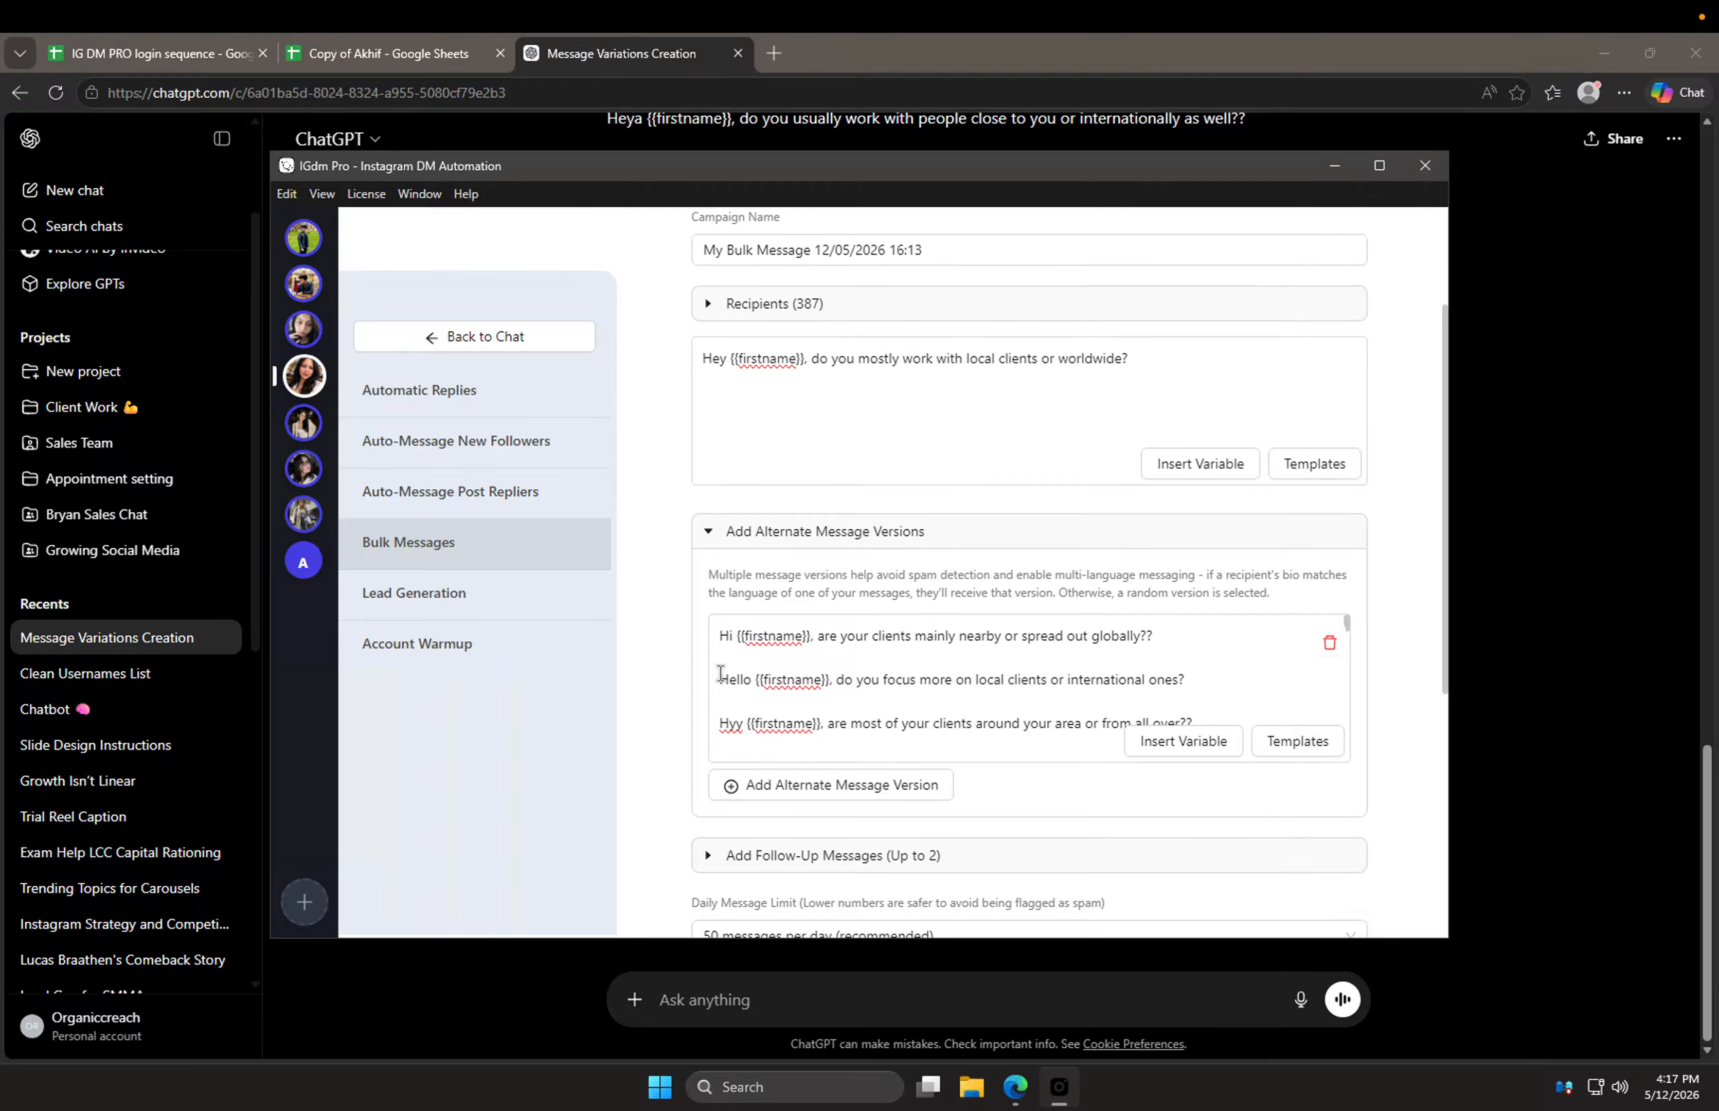
drag(720, 673, 1124, 870)
key(BackSpace)
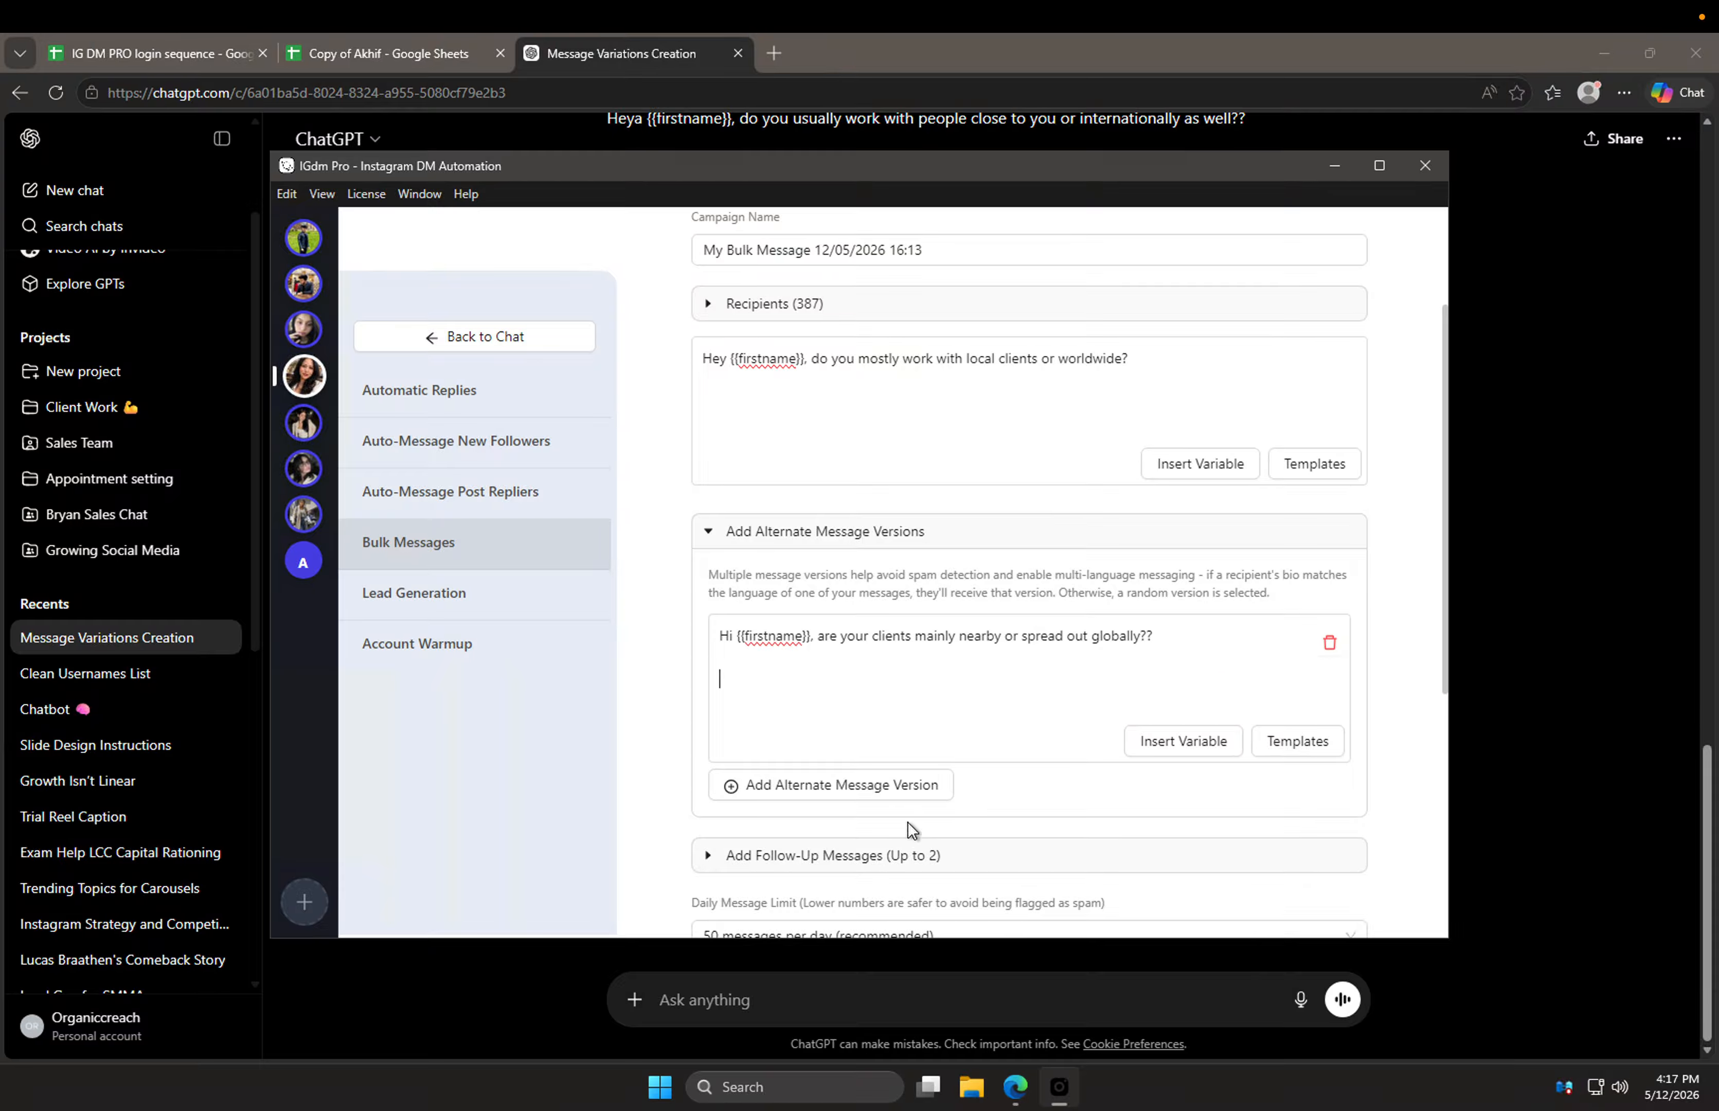
Step: Add a second alternate message version with the copied variations starting from "Hello {{firstname}}, do you focus more on local clients or international ones?"
click(895, 795)
key(ctrl+v)
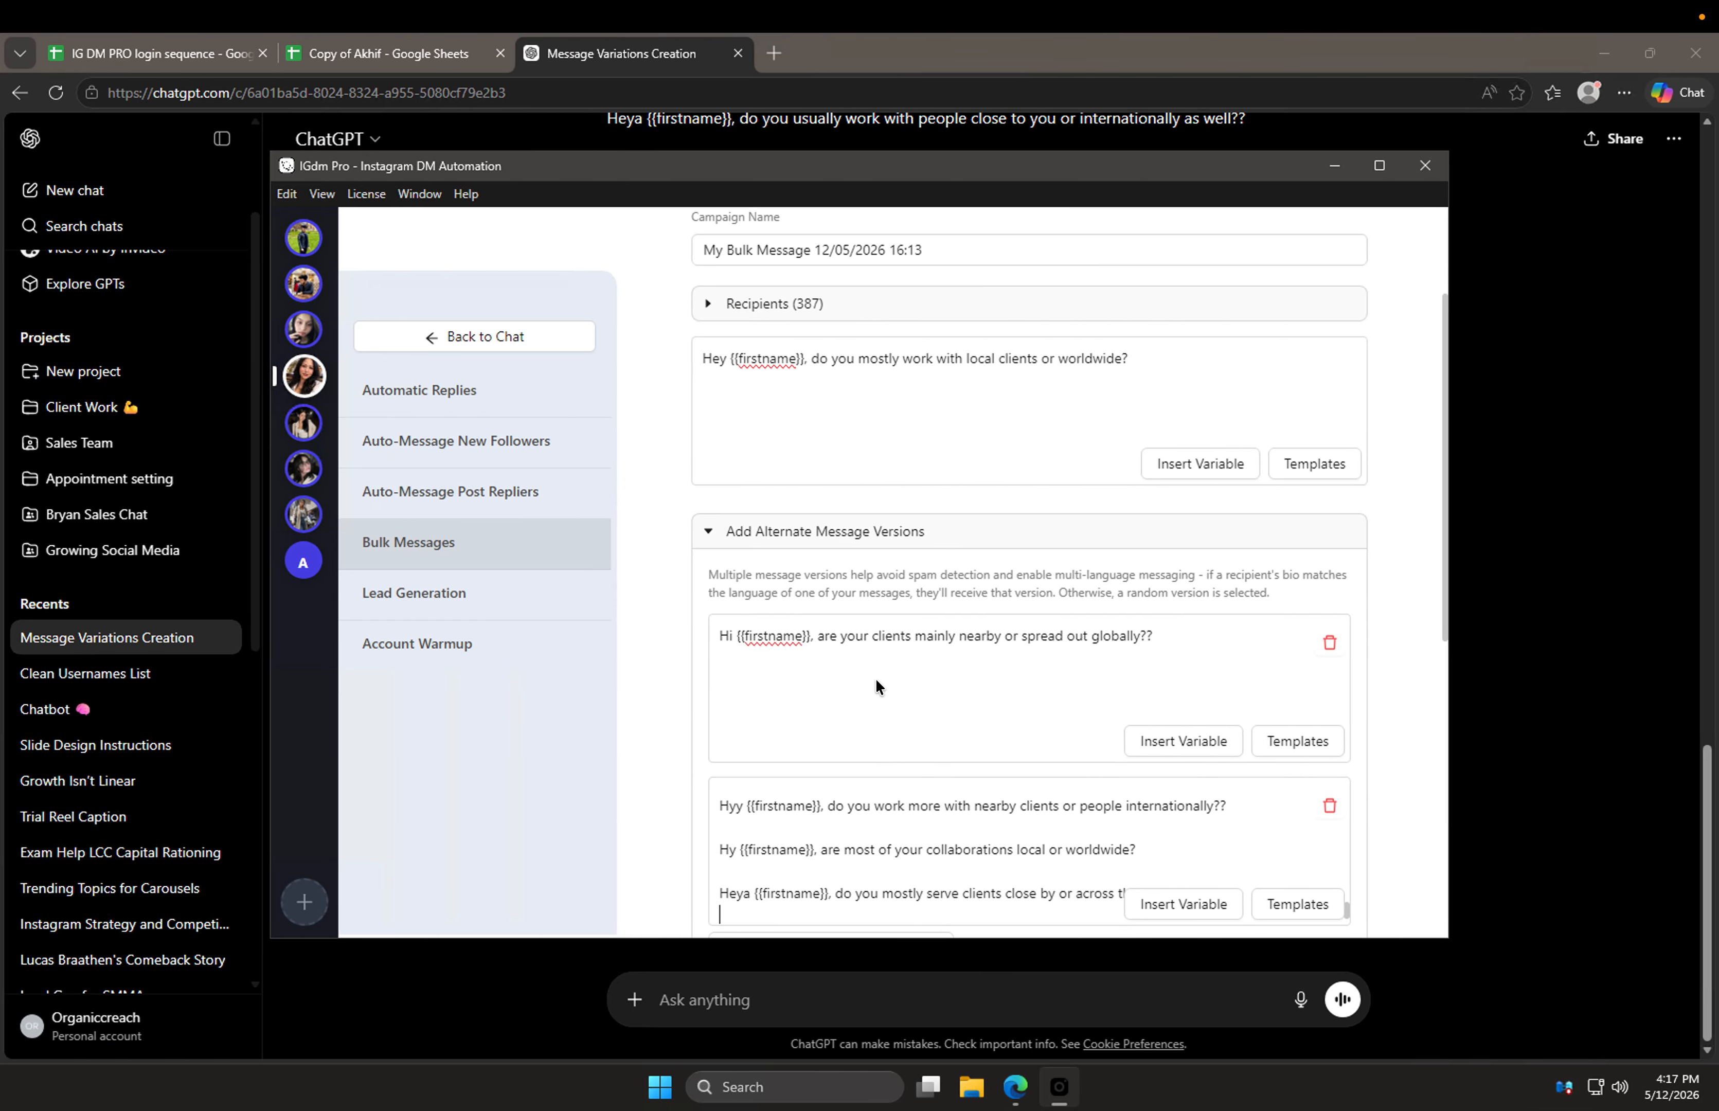
scroll(975, 743, down, 1)
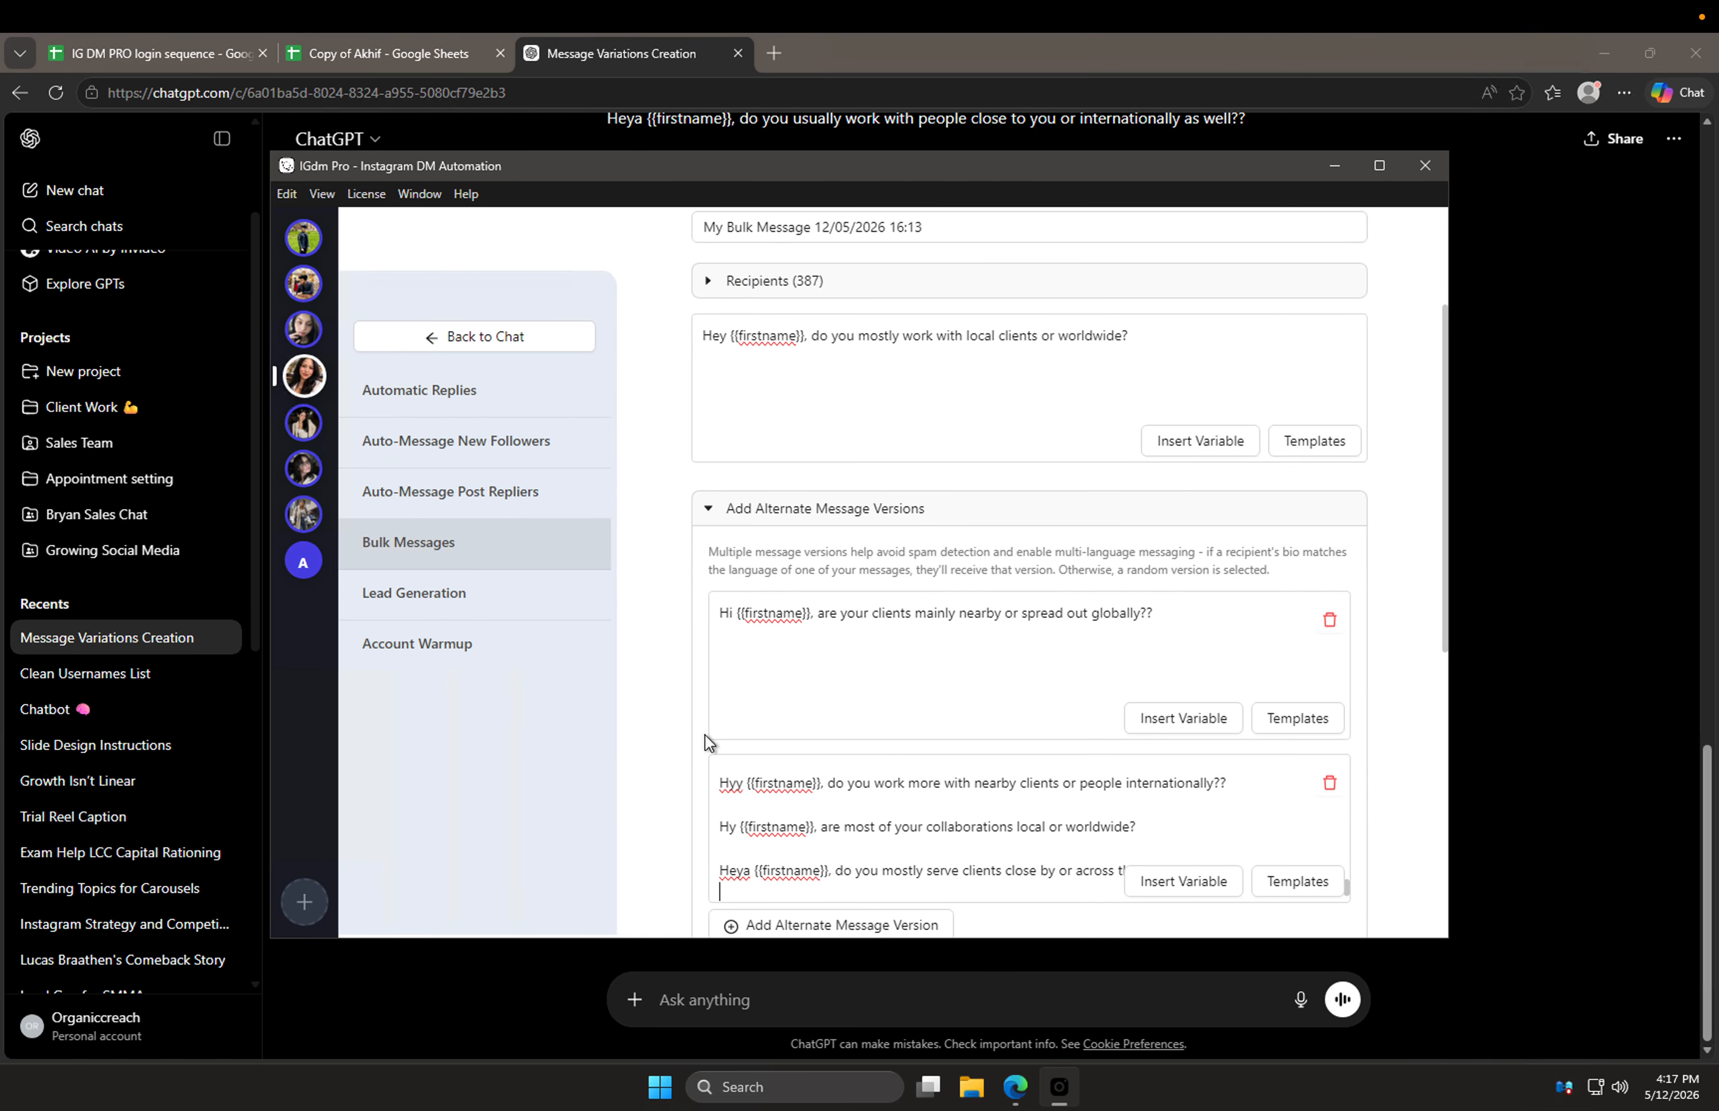
scroll(705, 735, down, 6)
key(ctrl+v)
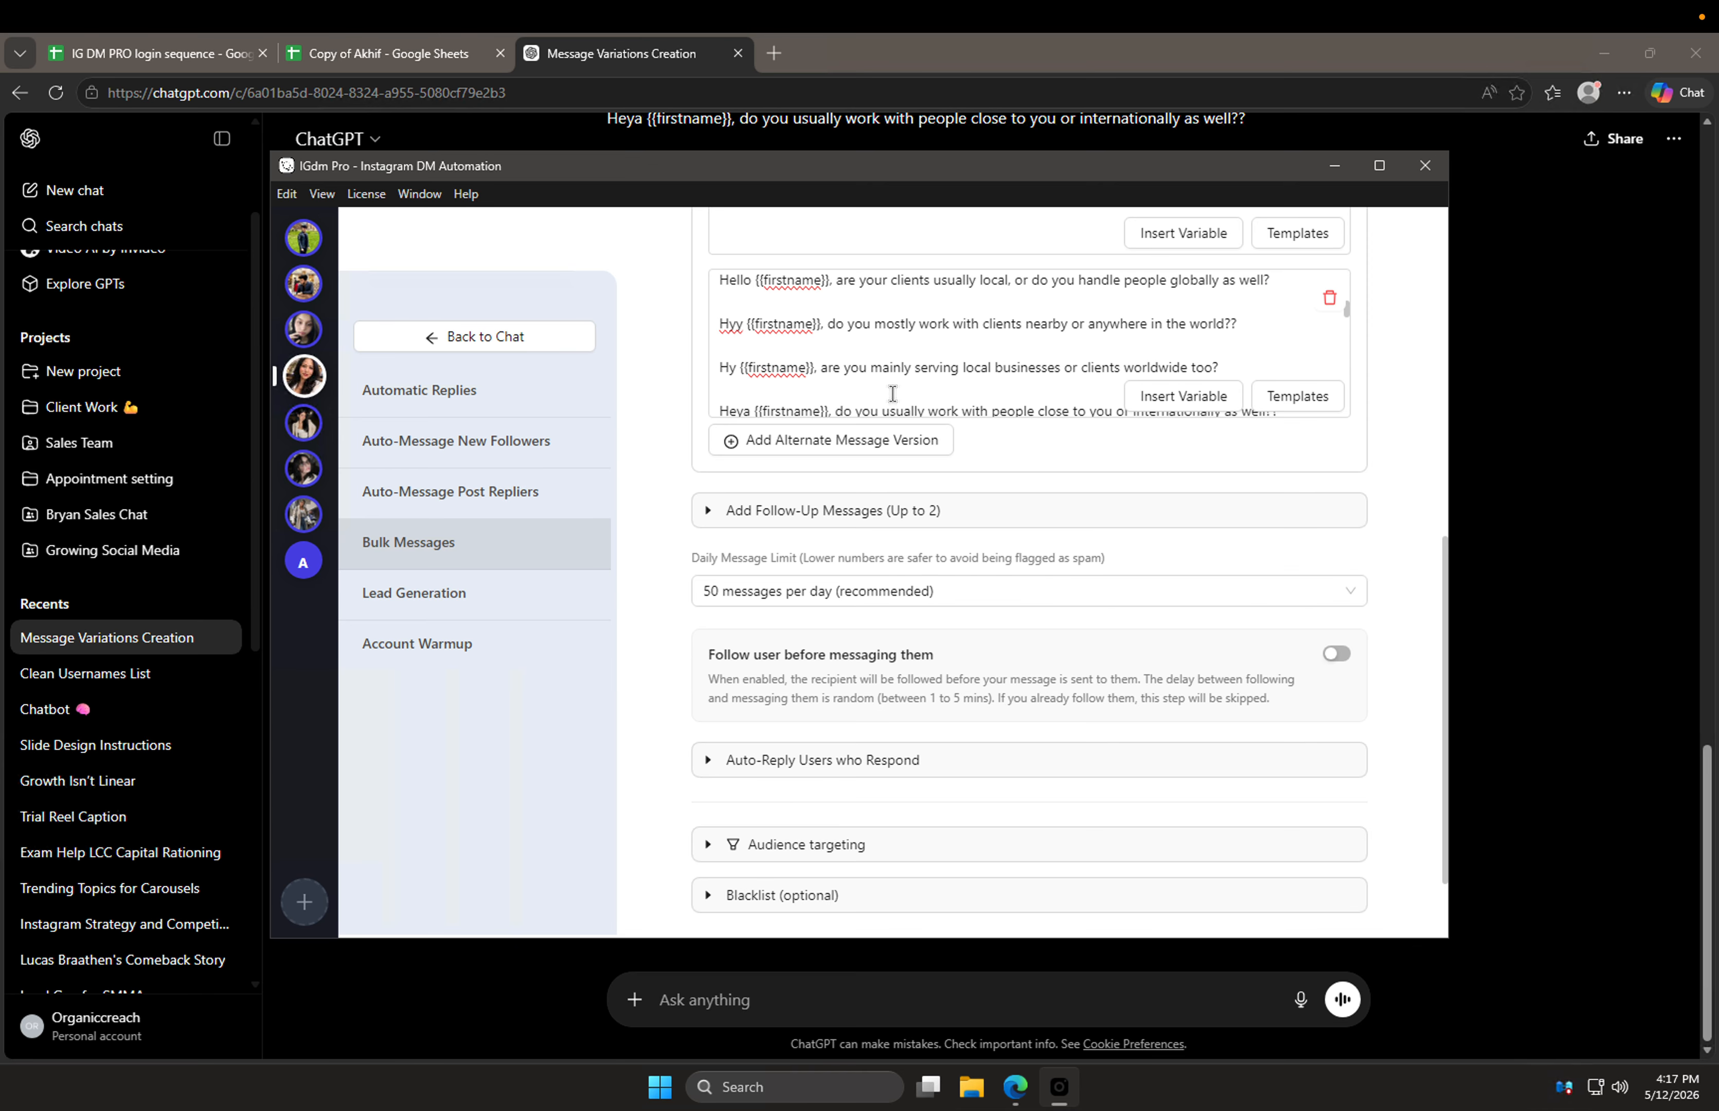
scroll(892, 393, up, 2)
scroll(659, 390, up, 2)
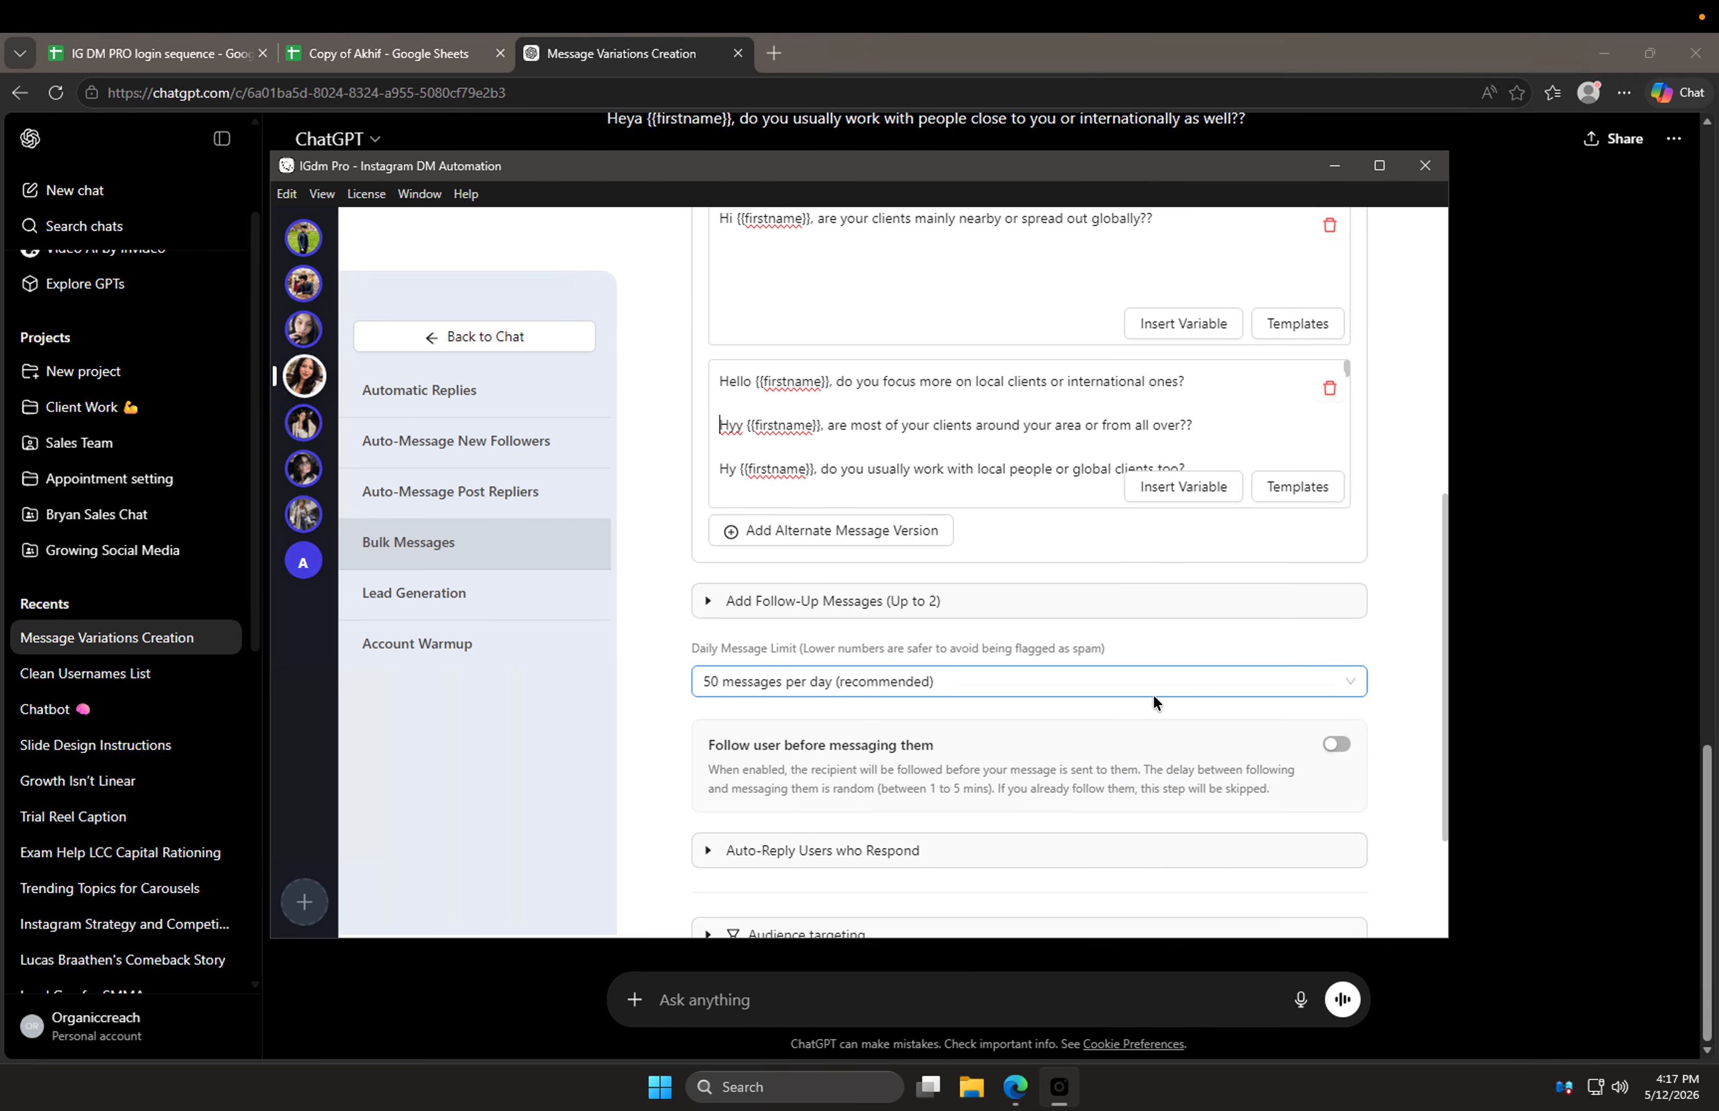
scroll(1112, 430, up, 8)
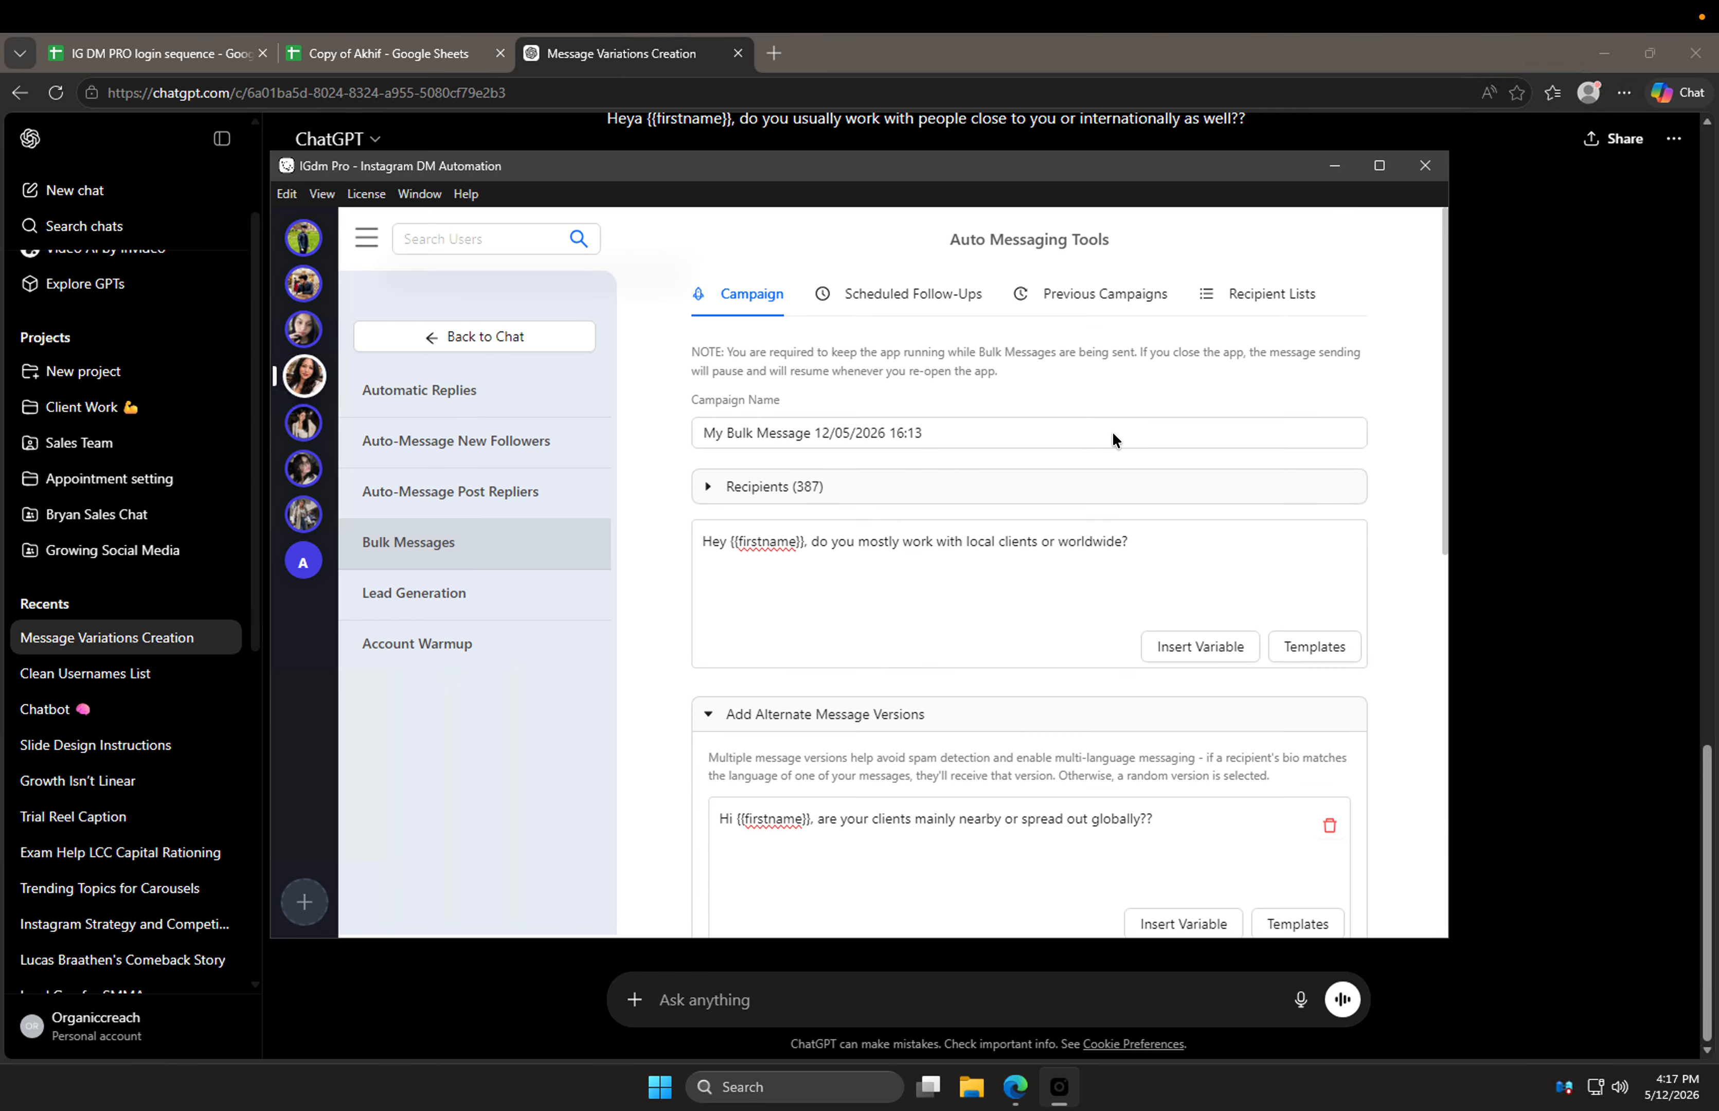
Step: Cut everything after "Hello {{firstname}}, do you focus more on local clients or international ones?" from the second alternate message version
scroll(1112, 431, down, 8)
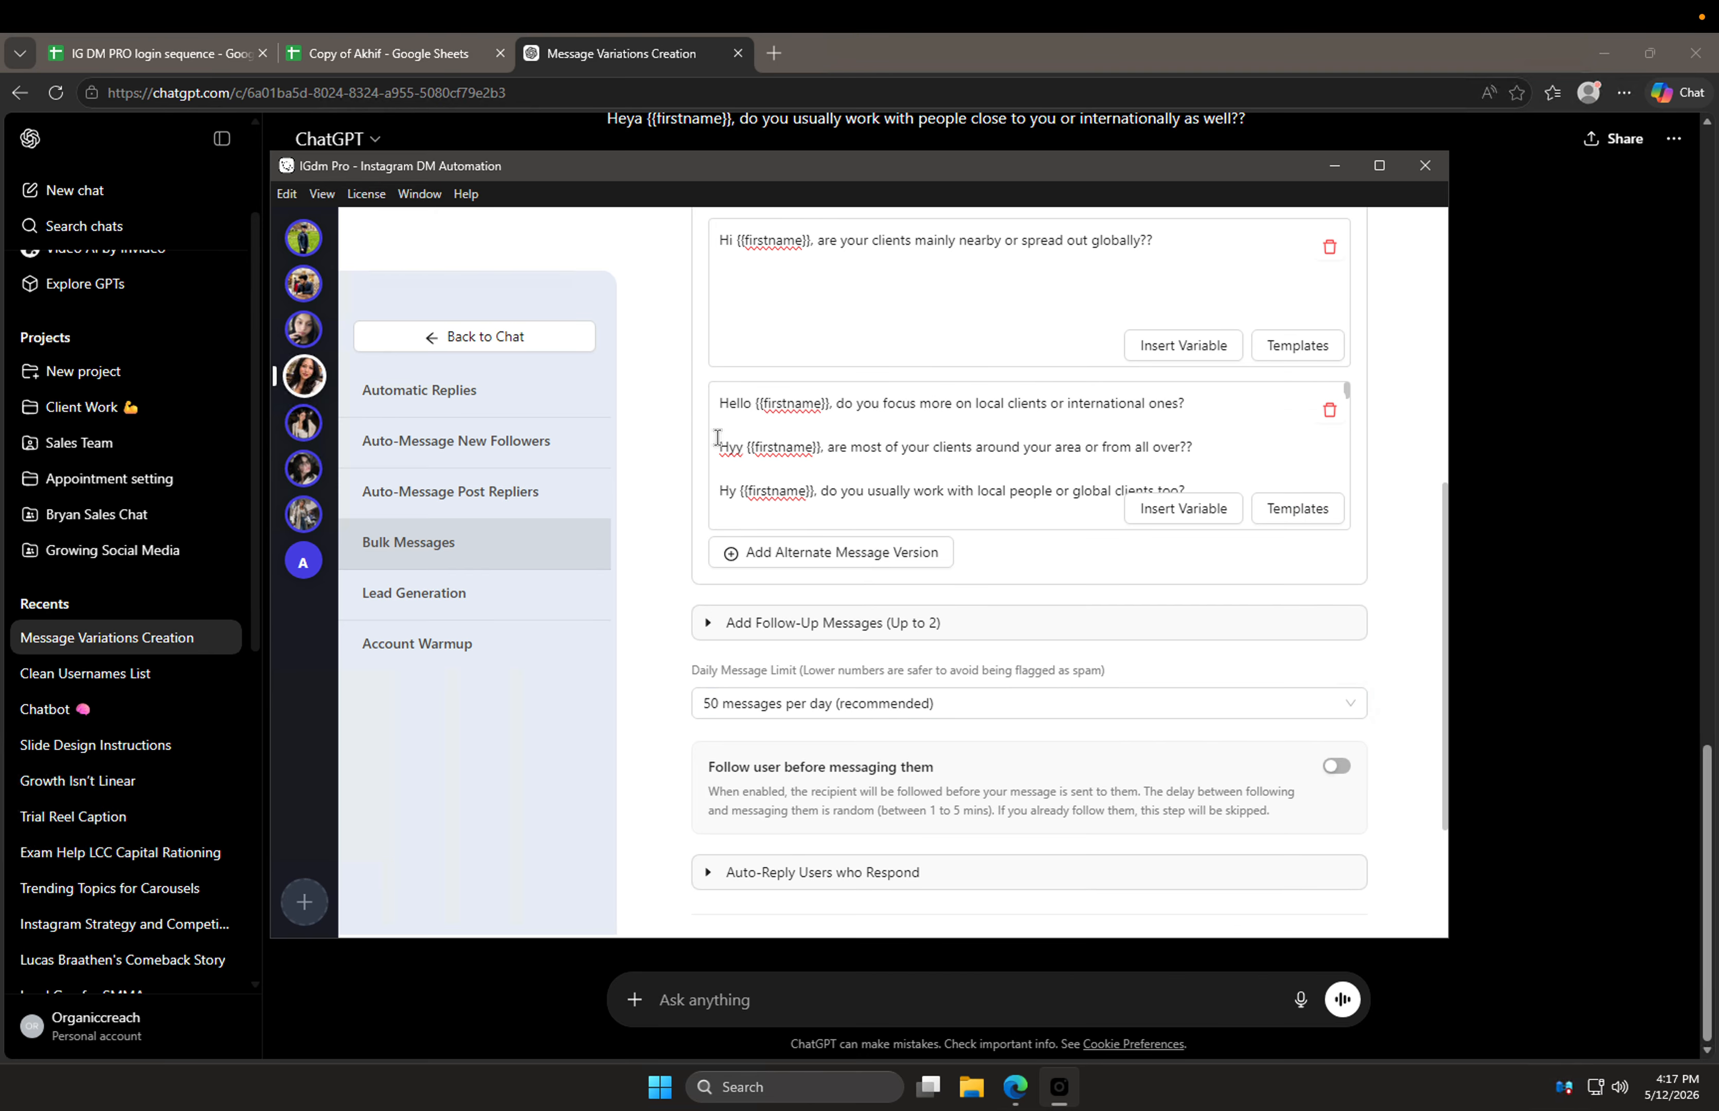
drag(717, 436, 1237, 722)
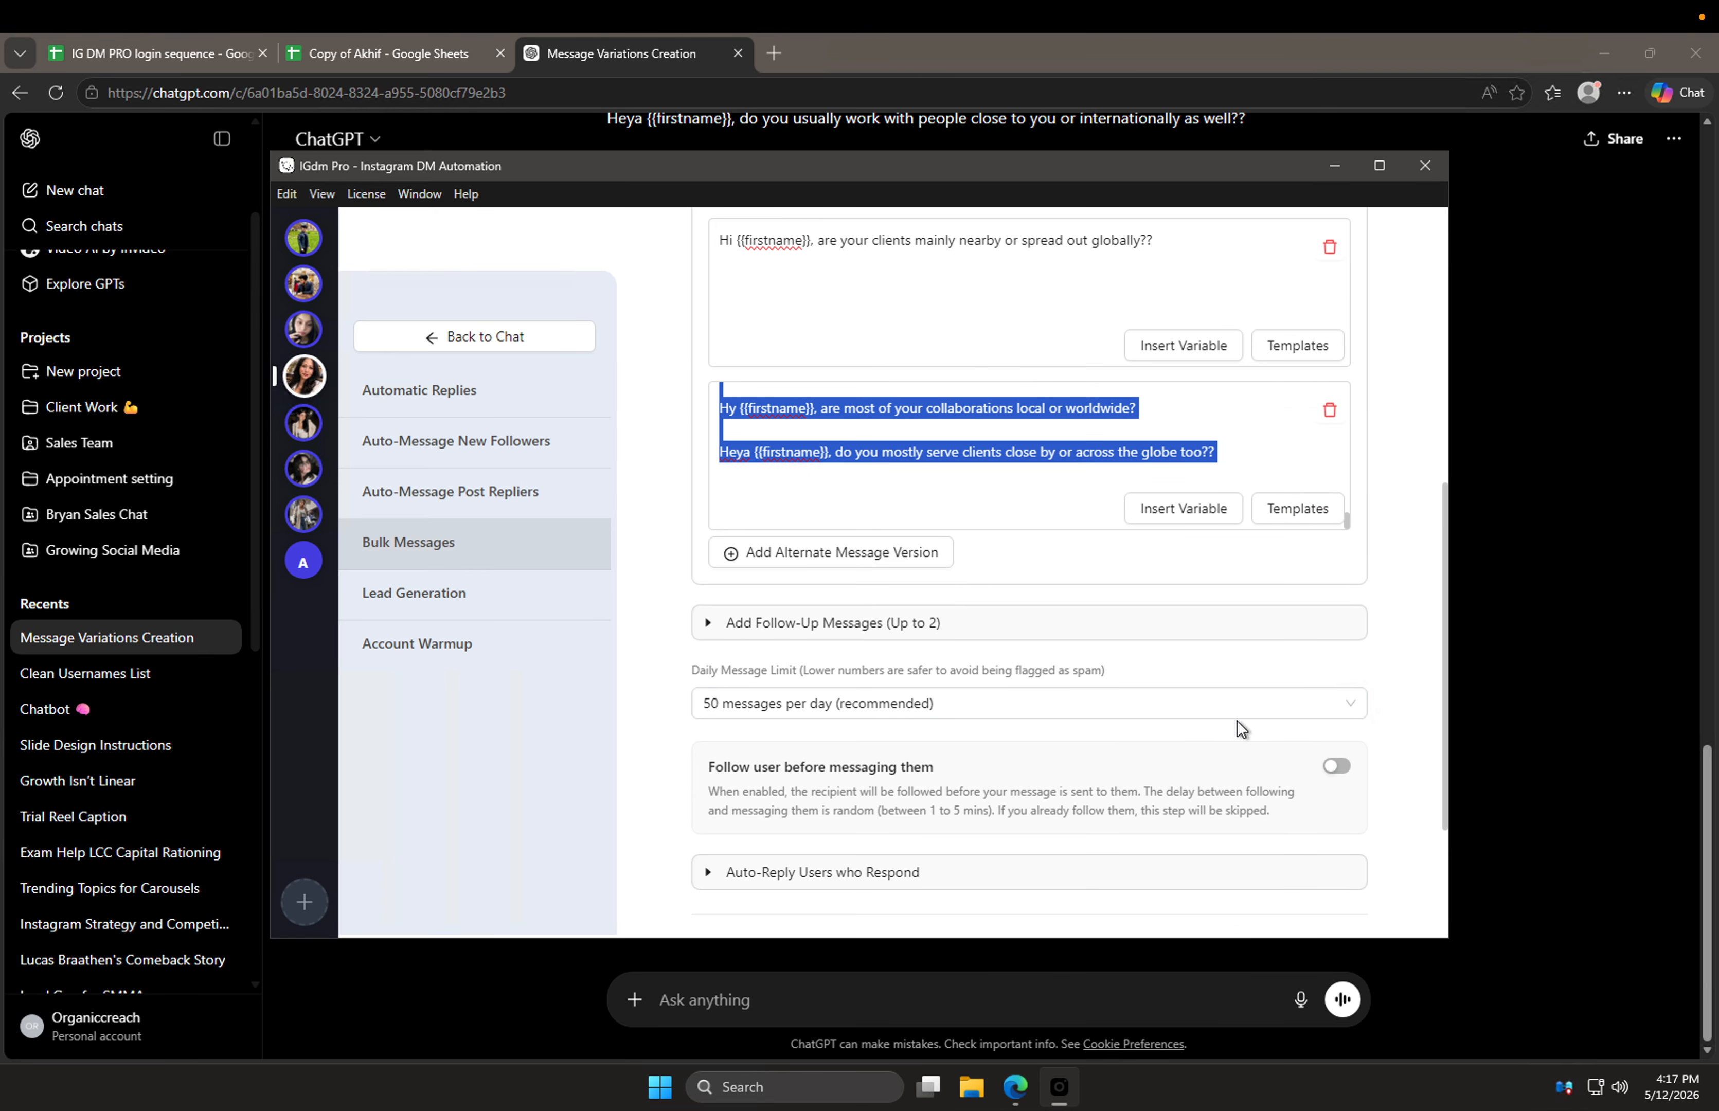
key(ctrl+x)
Step: Add an alternate message version from the cut variations, keeping only "Hyy {{firstname}}, are most of your clients around your area or from all over??"
click(905, 552)
key(ctrl+v)
scroll(872, 627, up, 5)
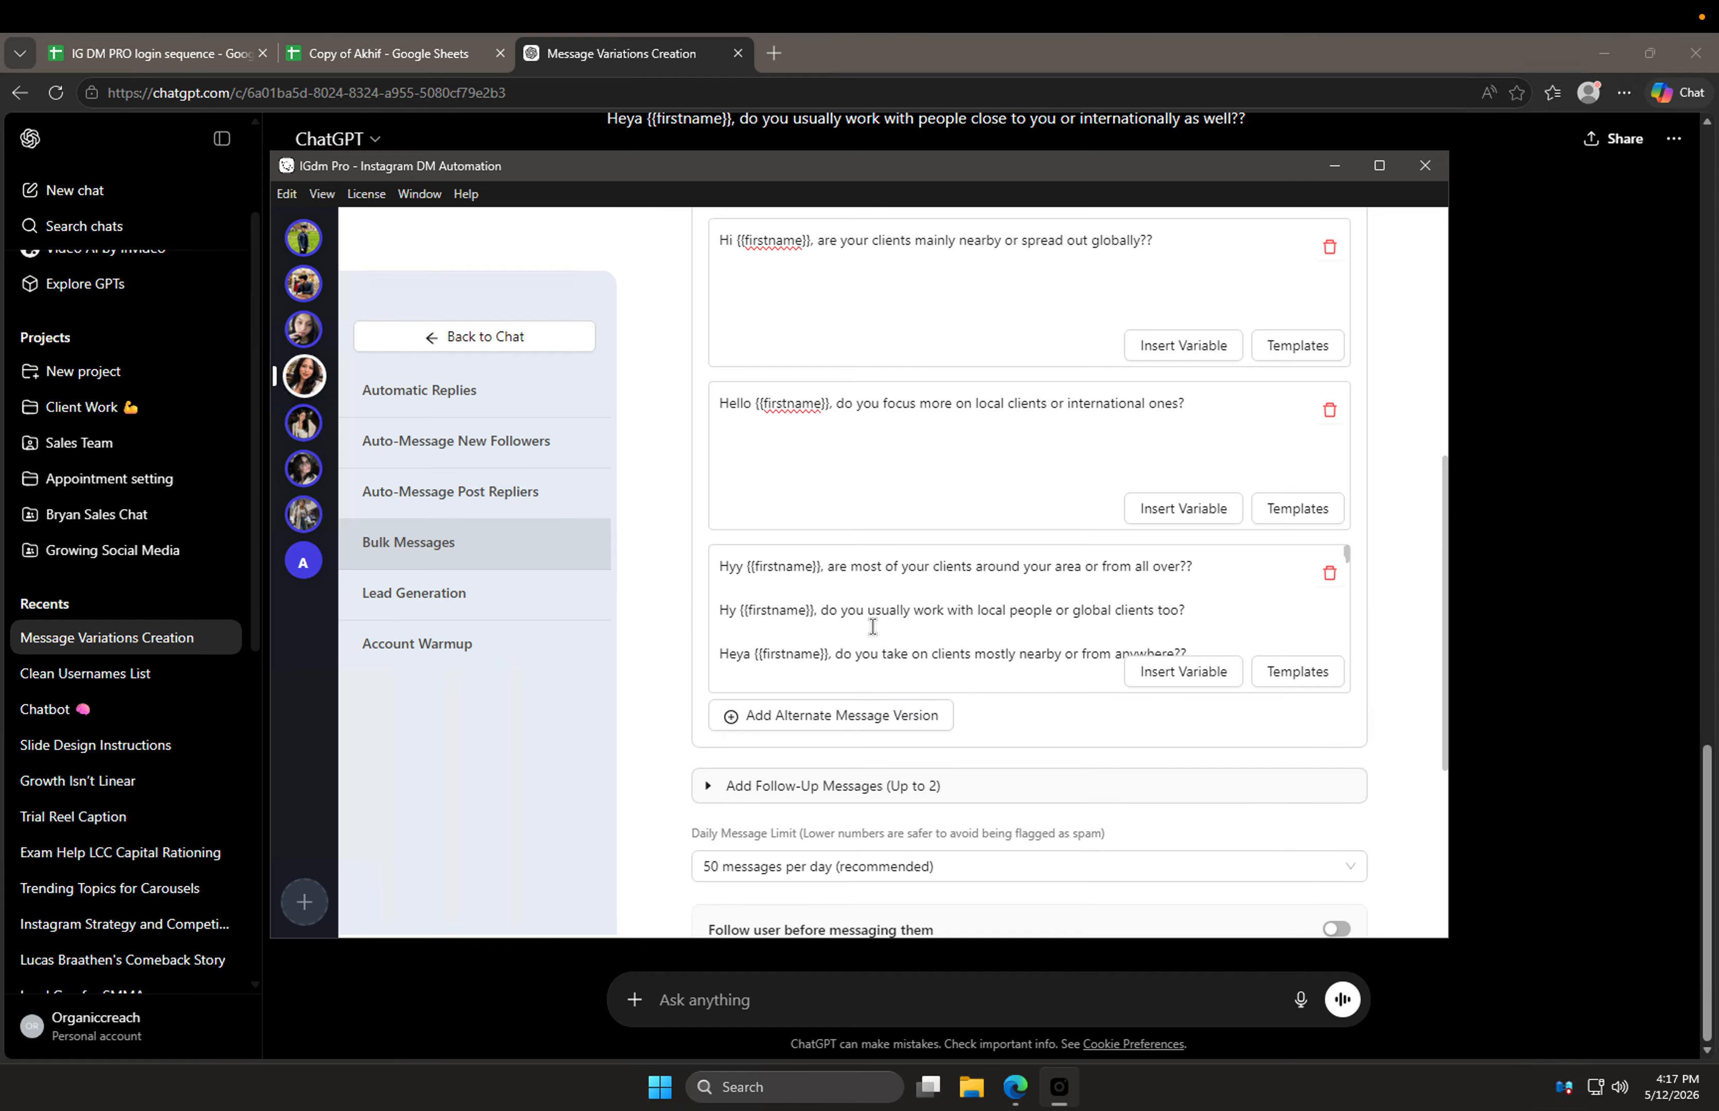
drag(941, 660, 1185, 881)
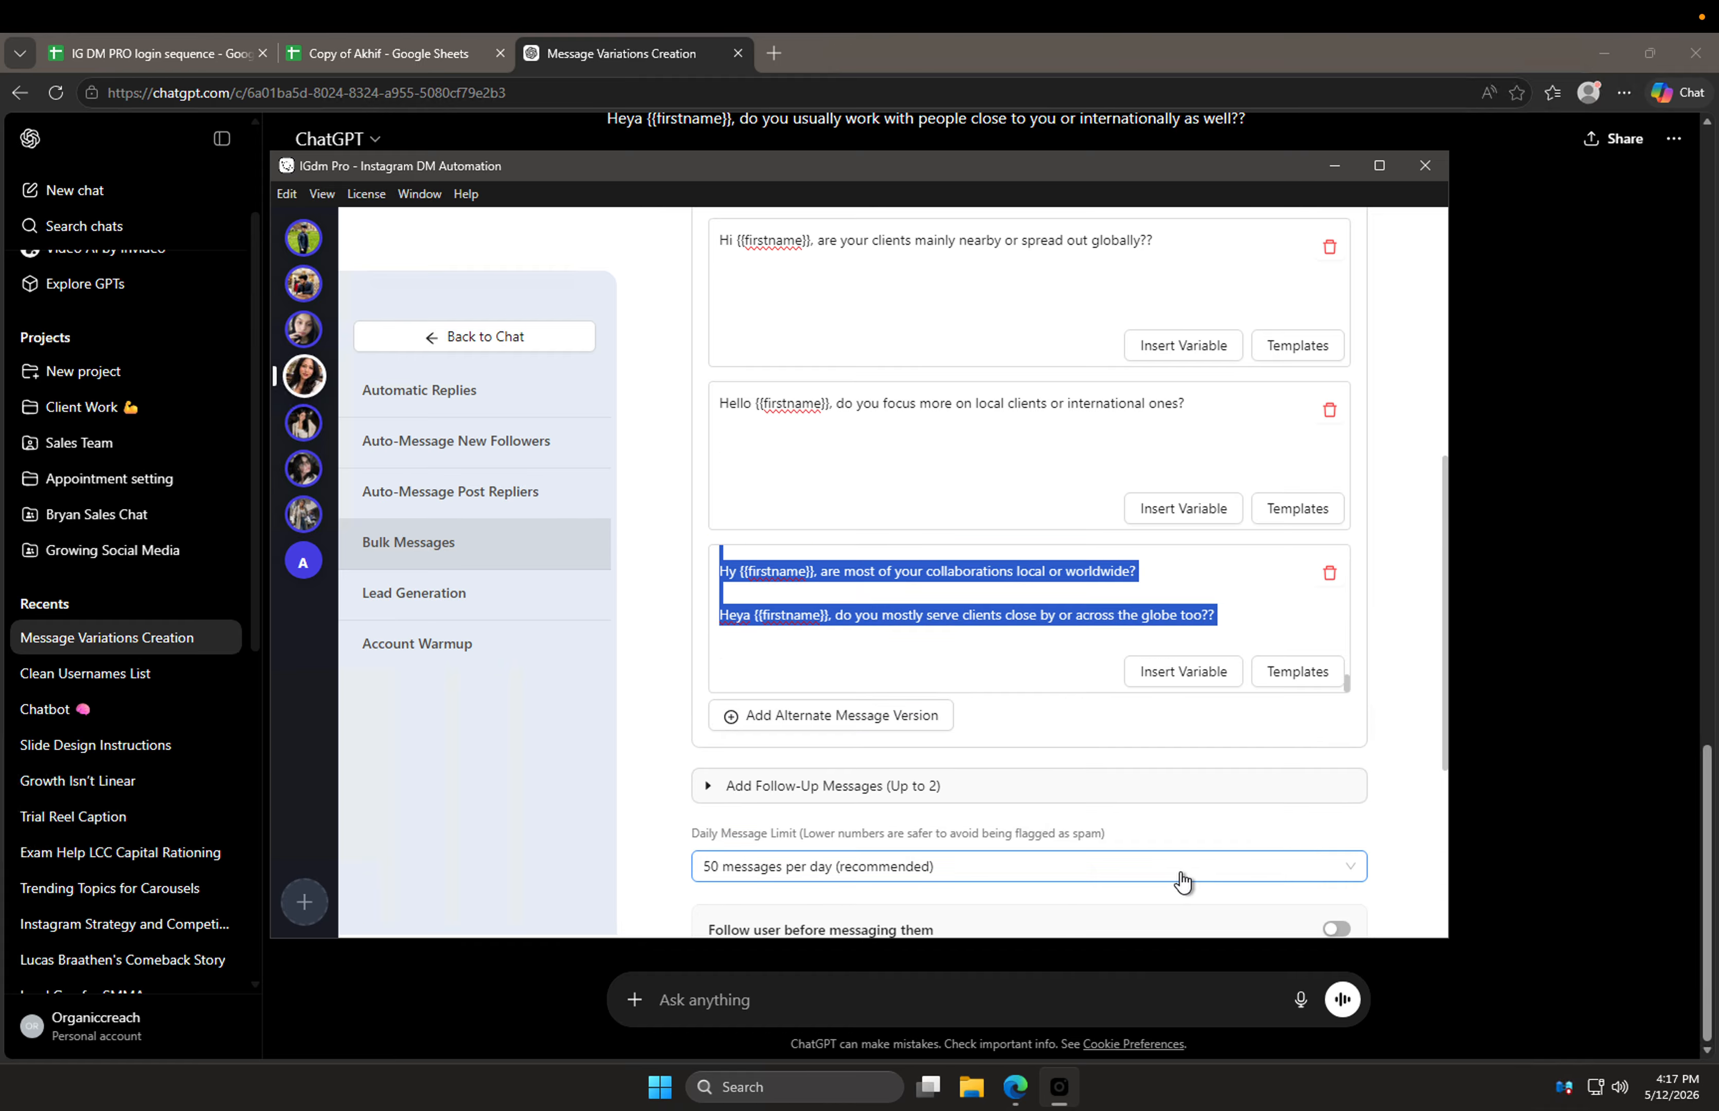
key(ctrl+x)
Step: Add an alternate message version from the cut variations, keeping only "Hy {{firstname}}, do you usually work with local people or global clients too?"
click(920, 716)
key(ctrl+v)
scroll(949, 783, up, 3)
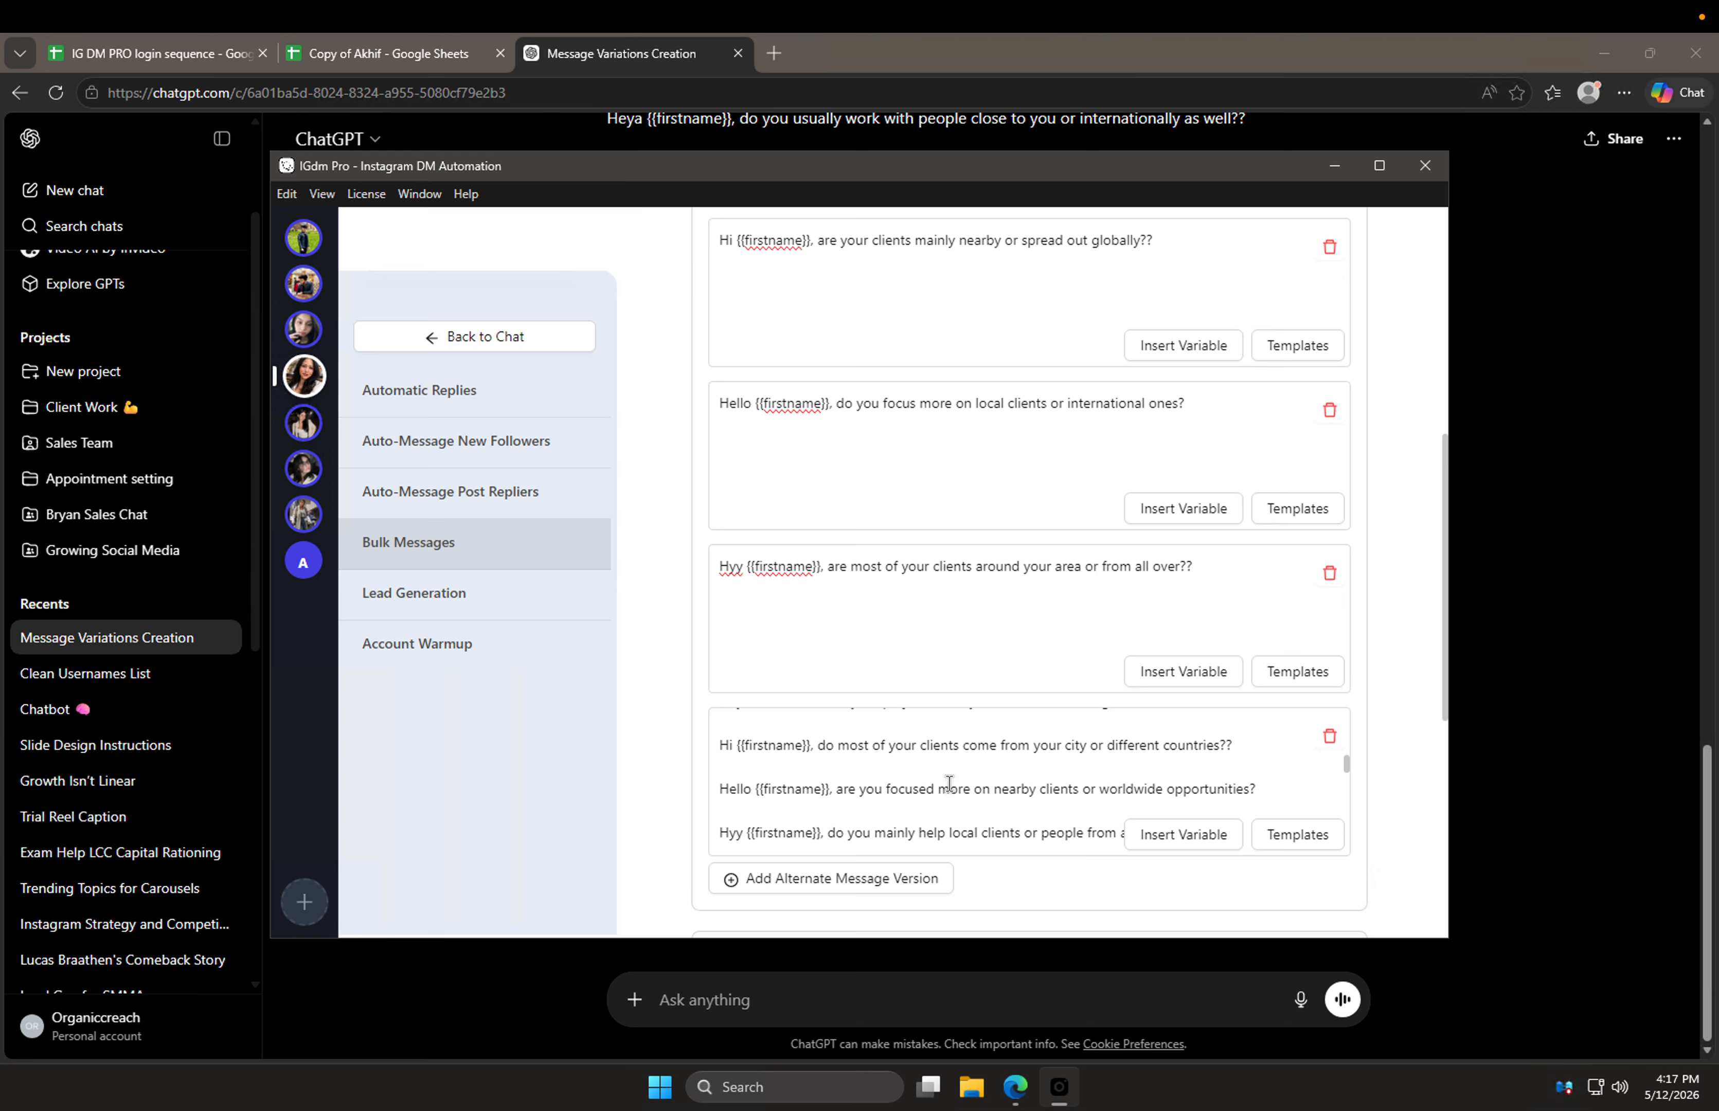
scroll(740, 786, up, 4)
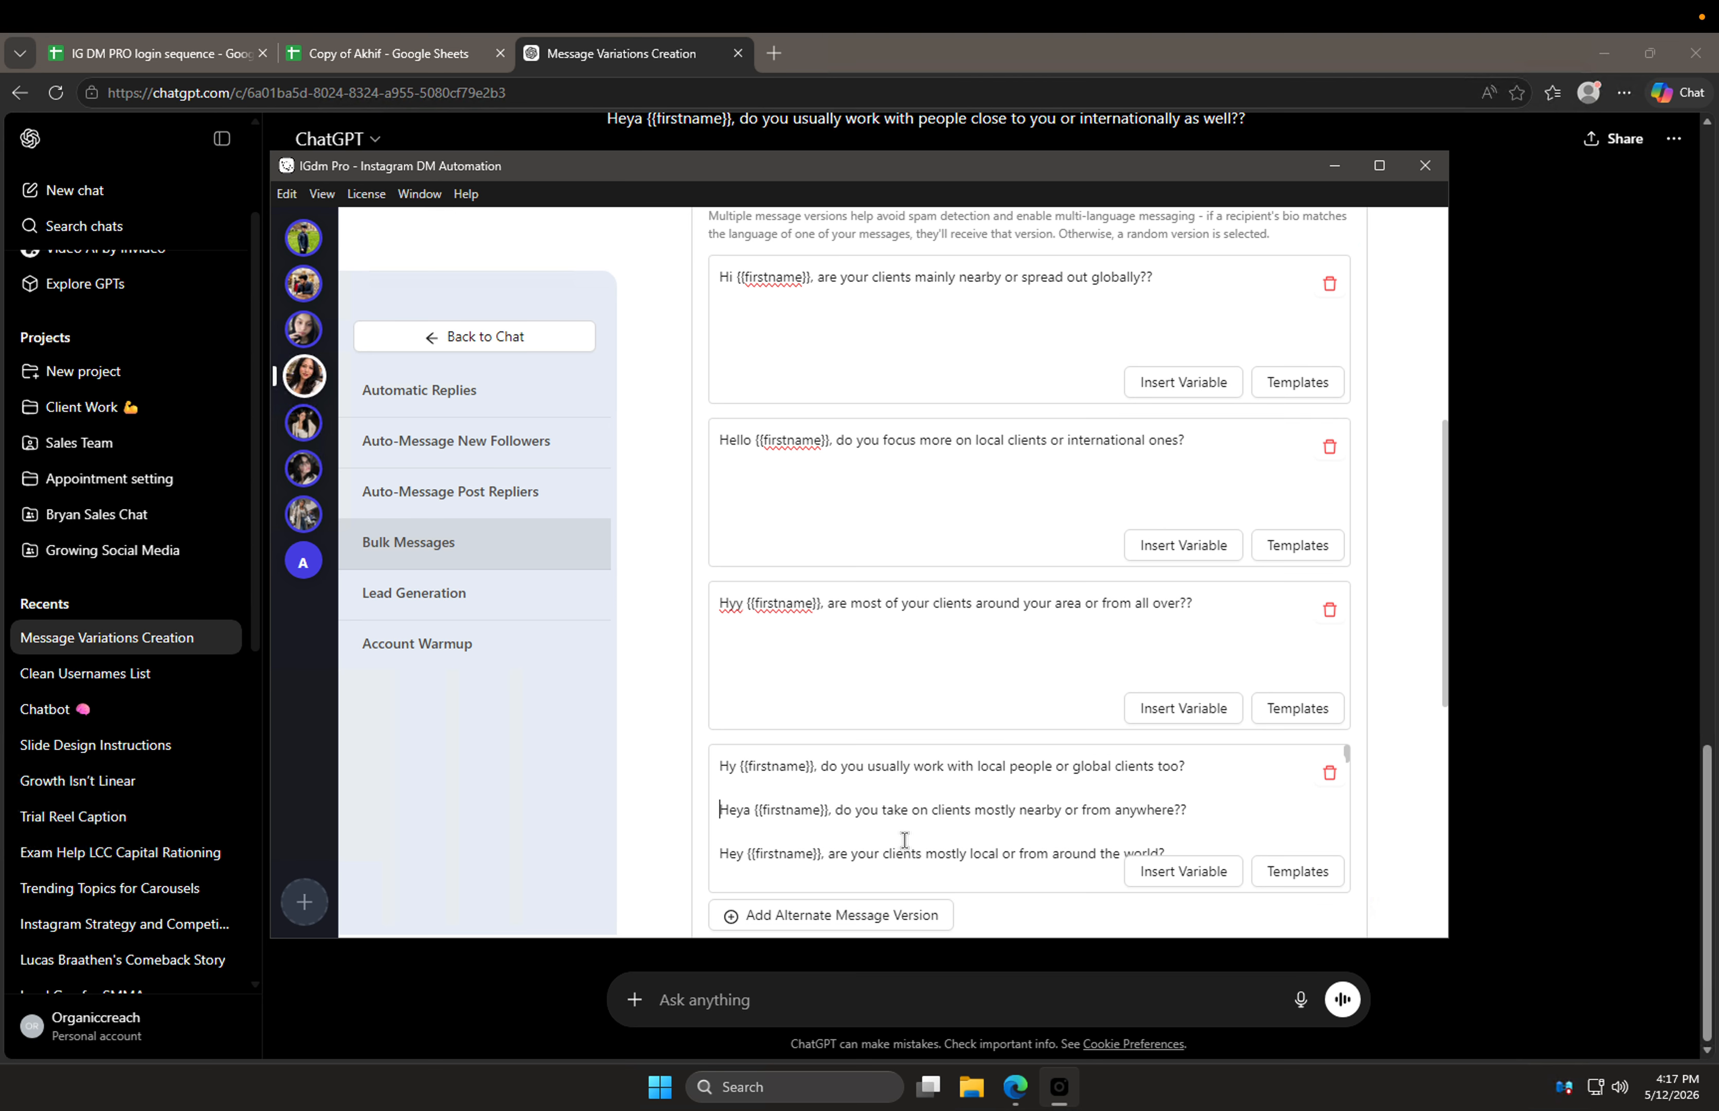
drag(904, 839, 1188, 1035)
key(ctrl+x)
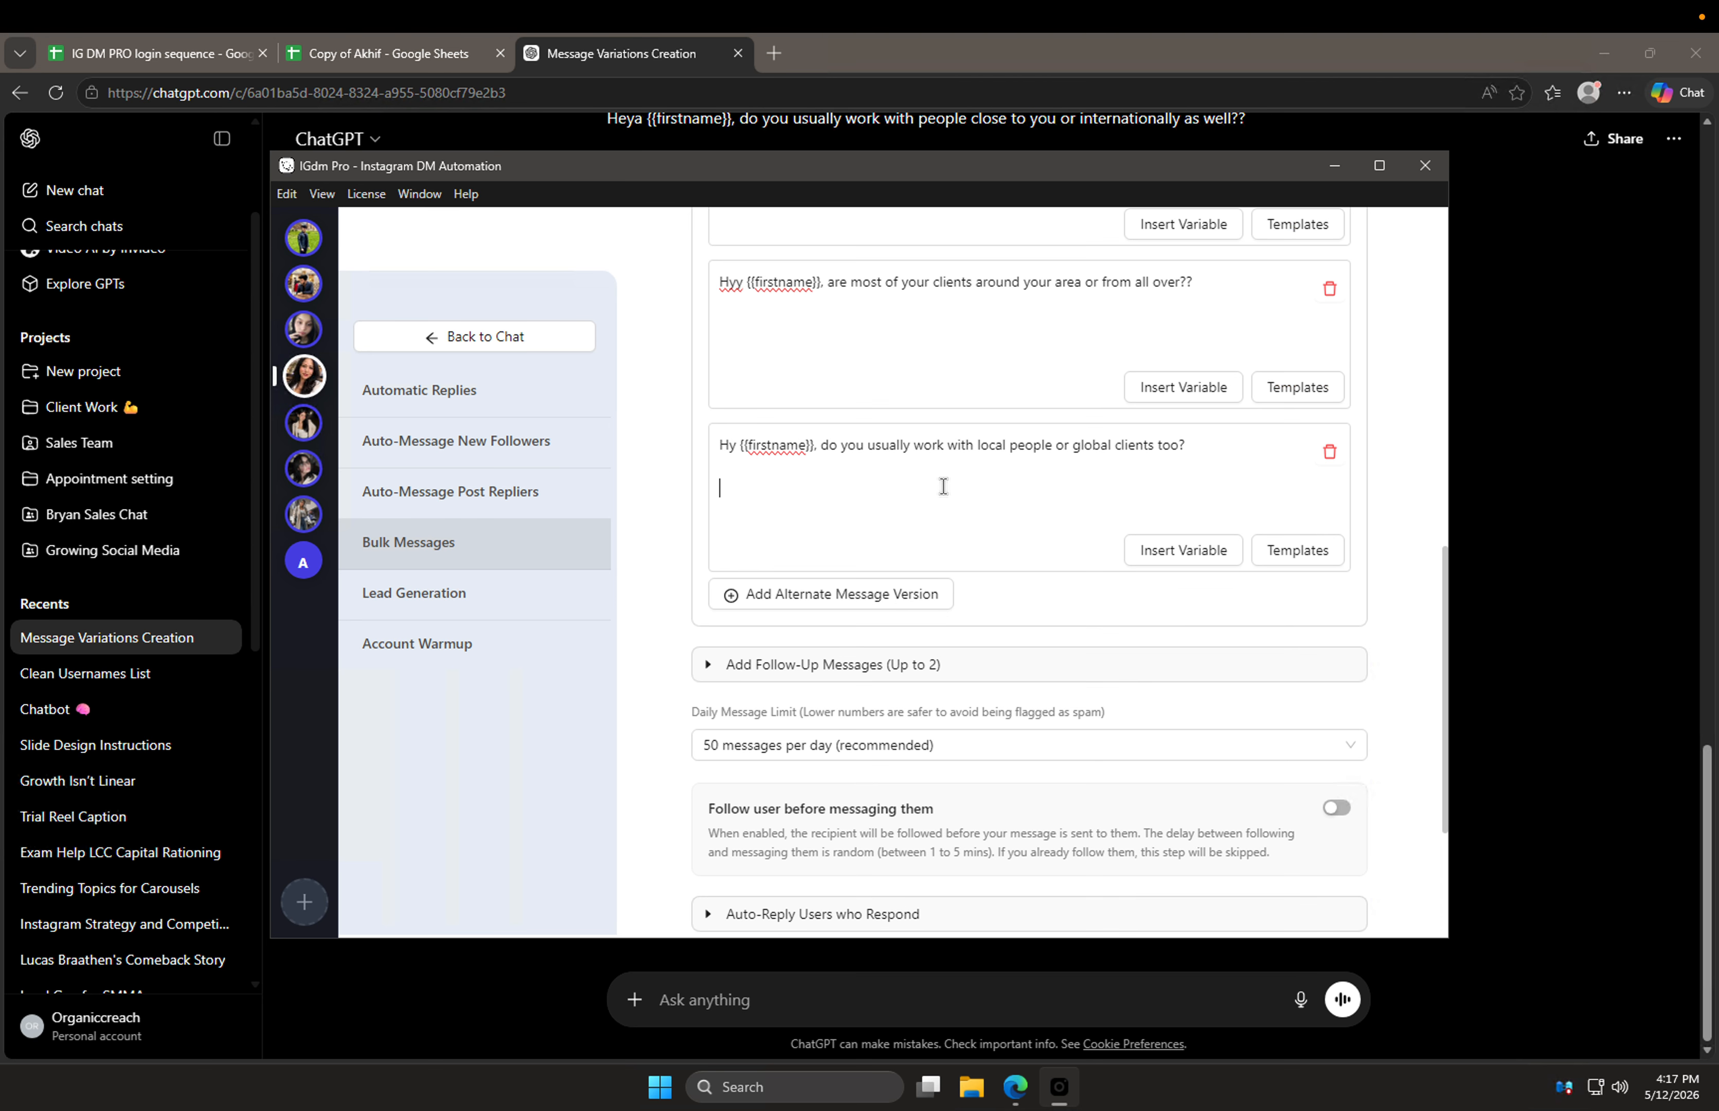
Step: Add an alternate message version from the cut variations, keeping only "Heya {{firstname}}, do you take on clients mostly nearby or from anywhere??"
click(874, 595)
key(ctrl+v)
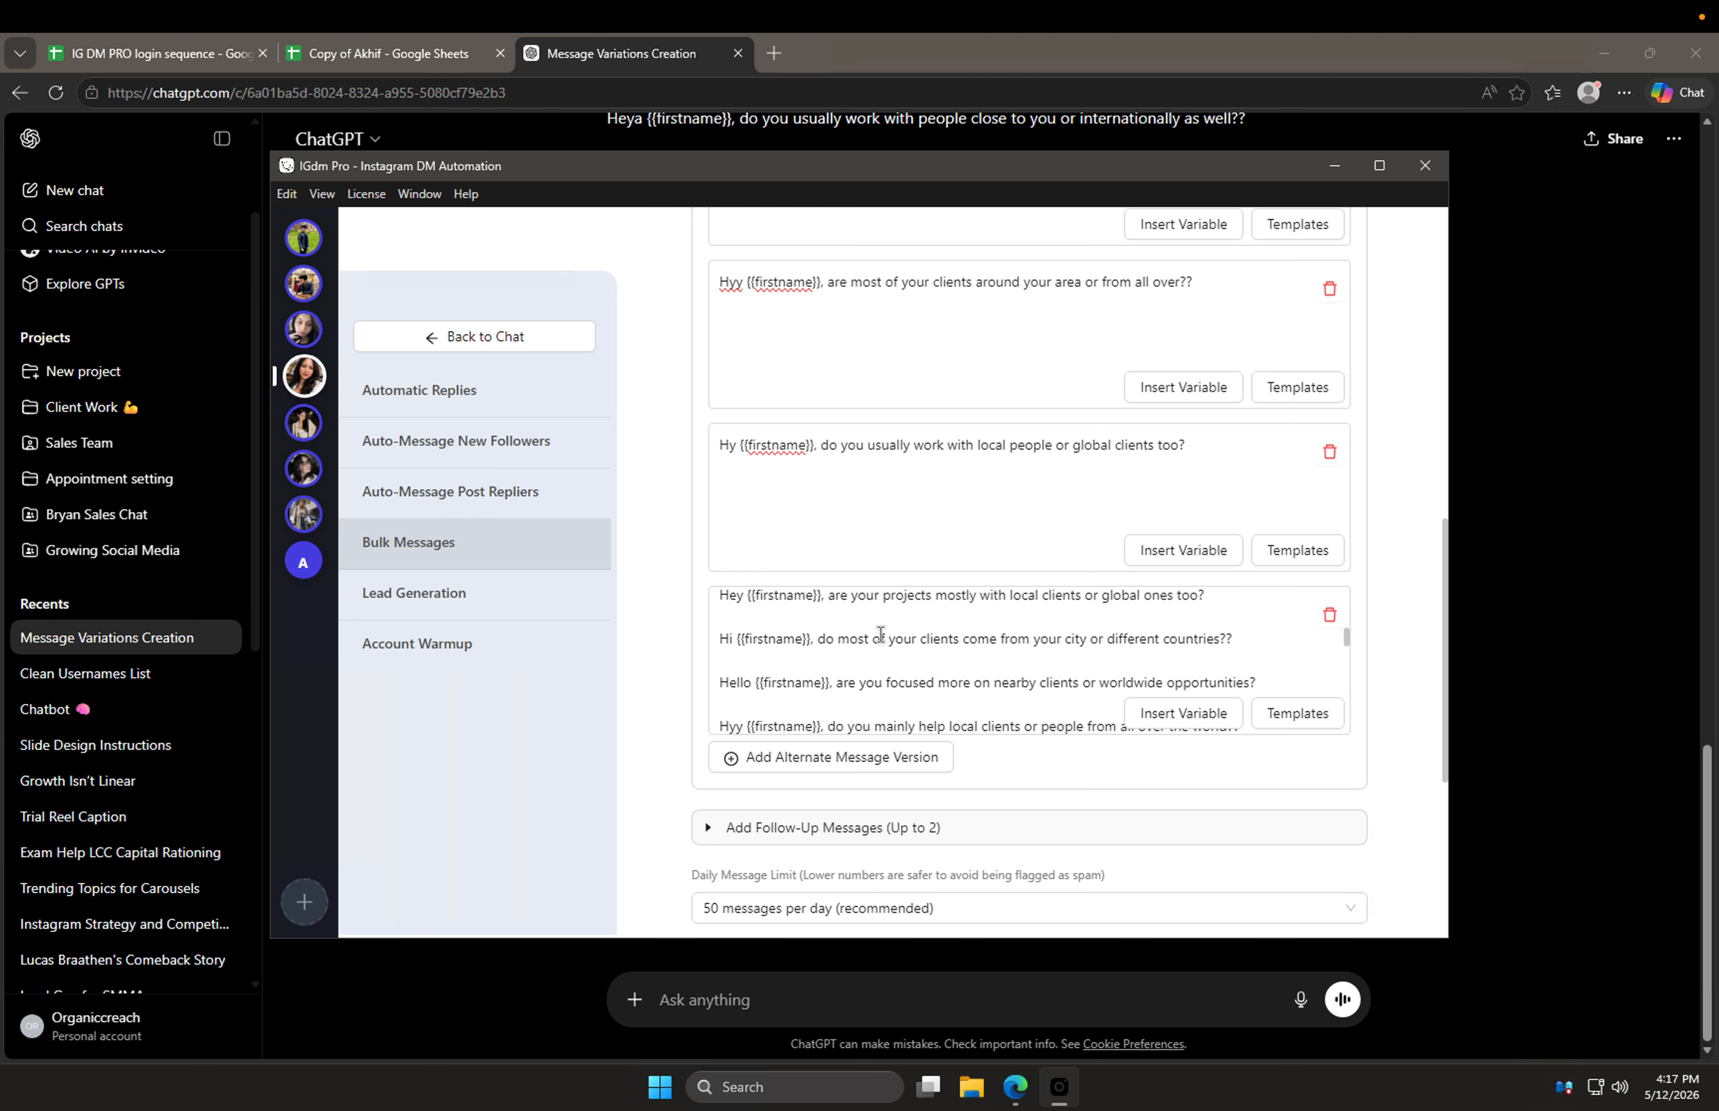
scroll(761, 665, up, 5)
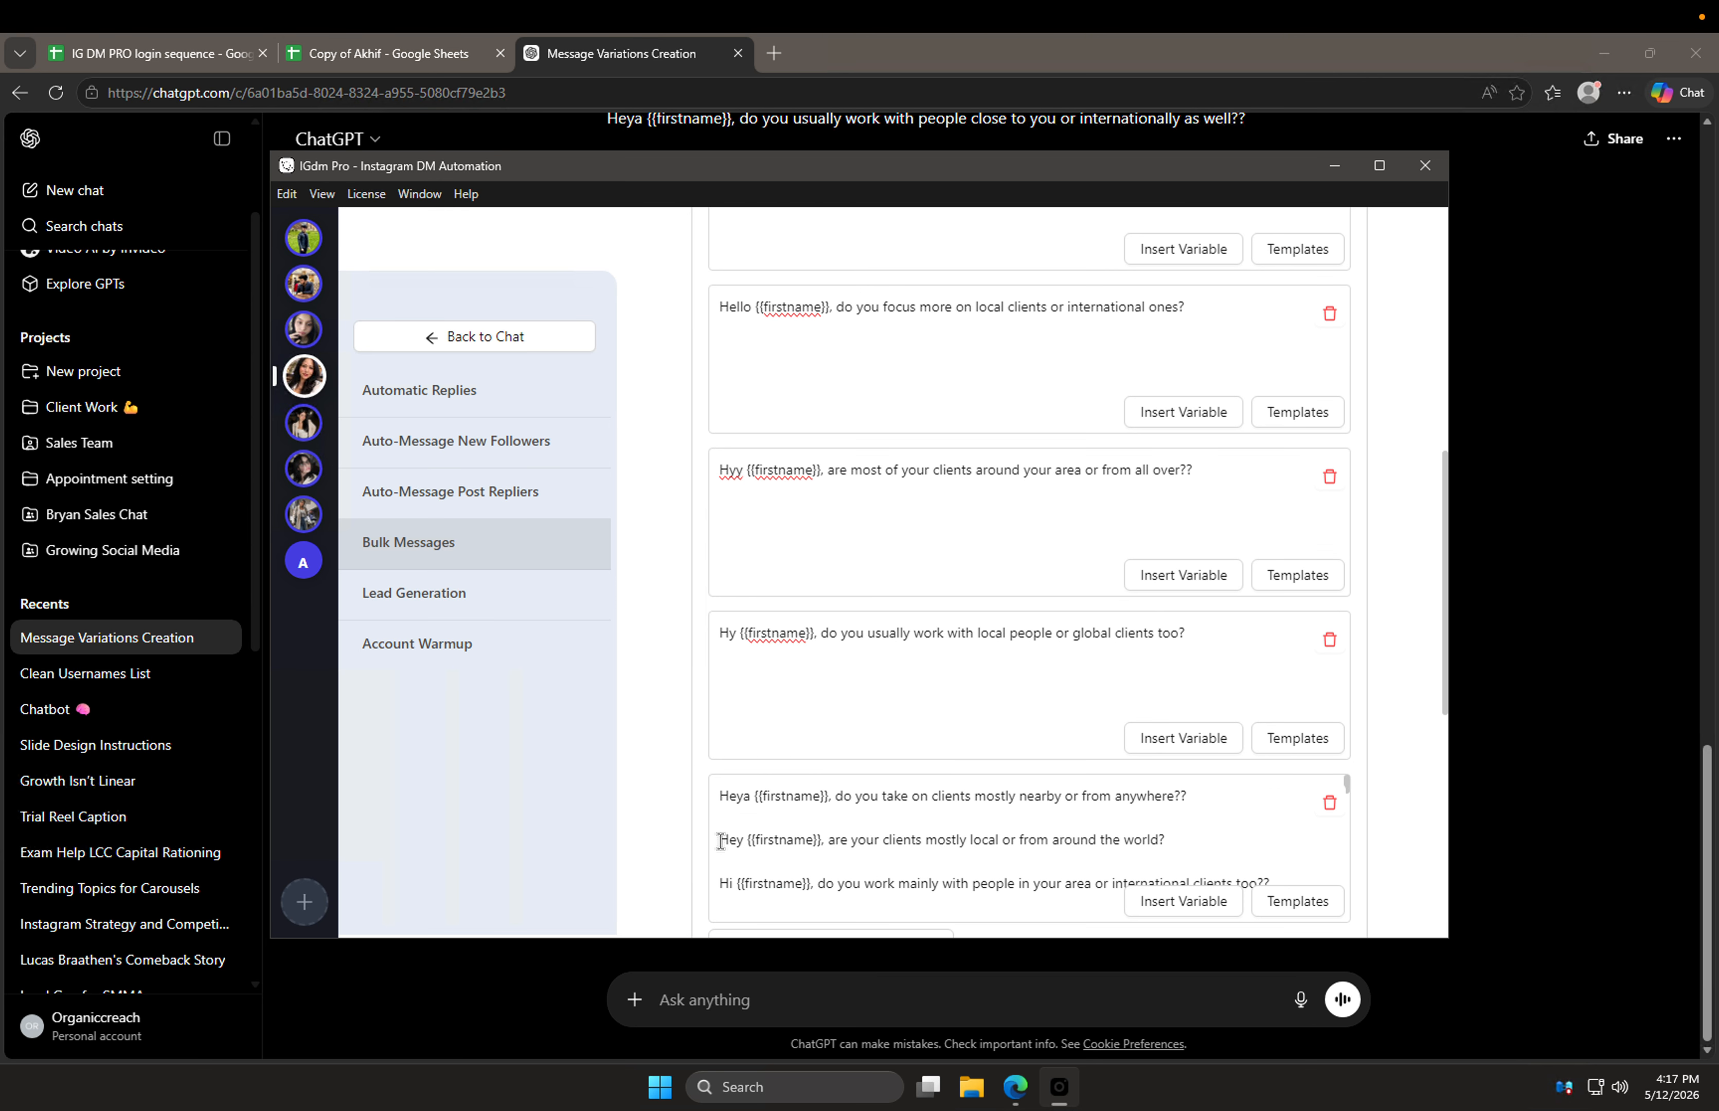
drag(720, 840, 1149, 965)
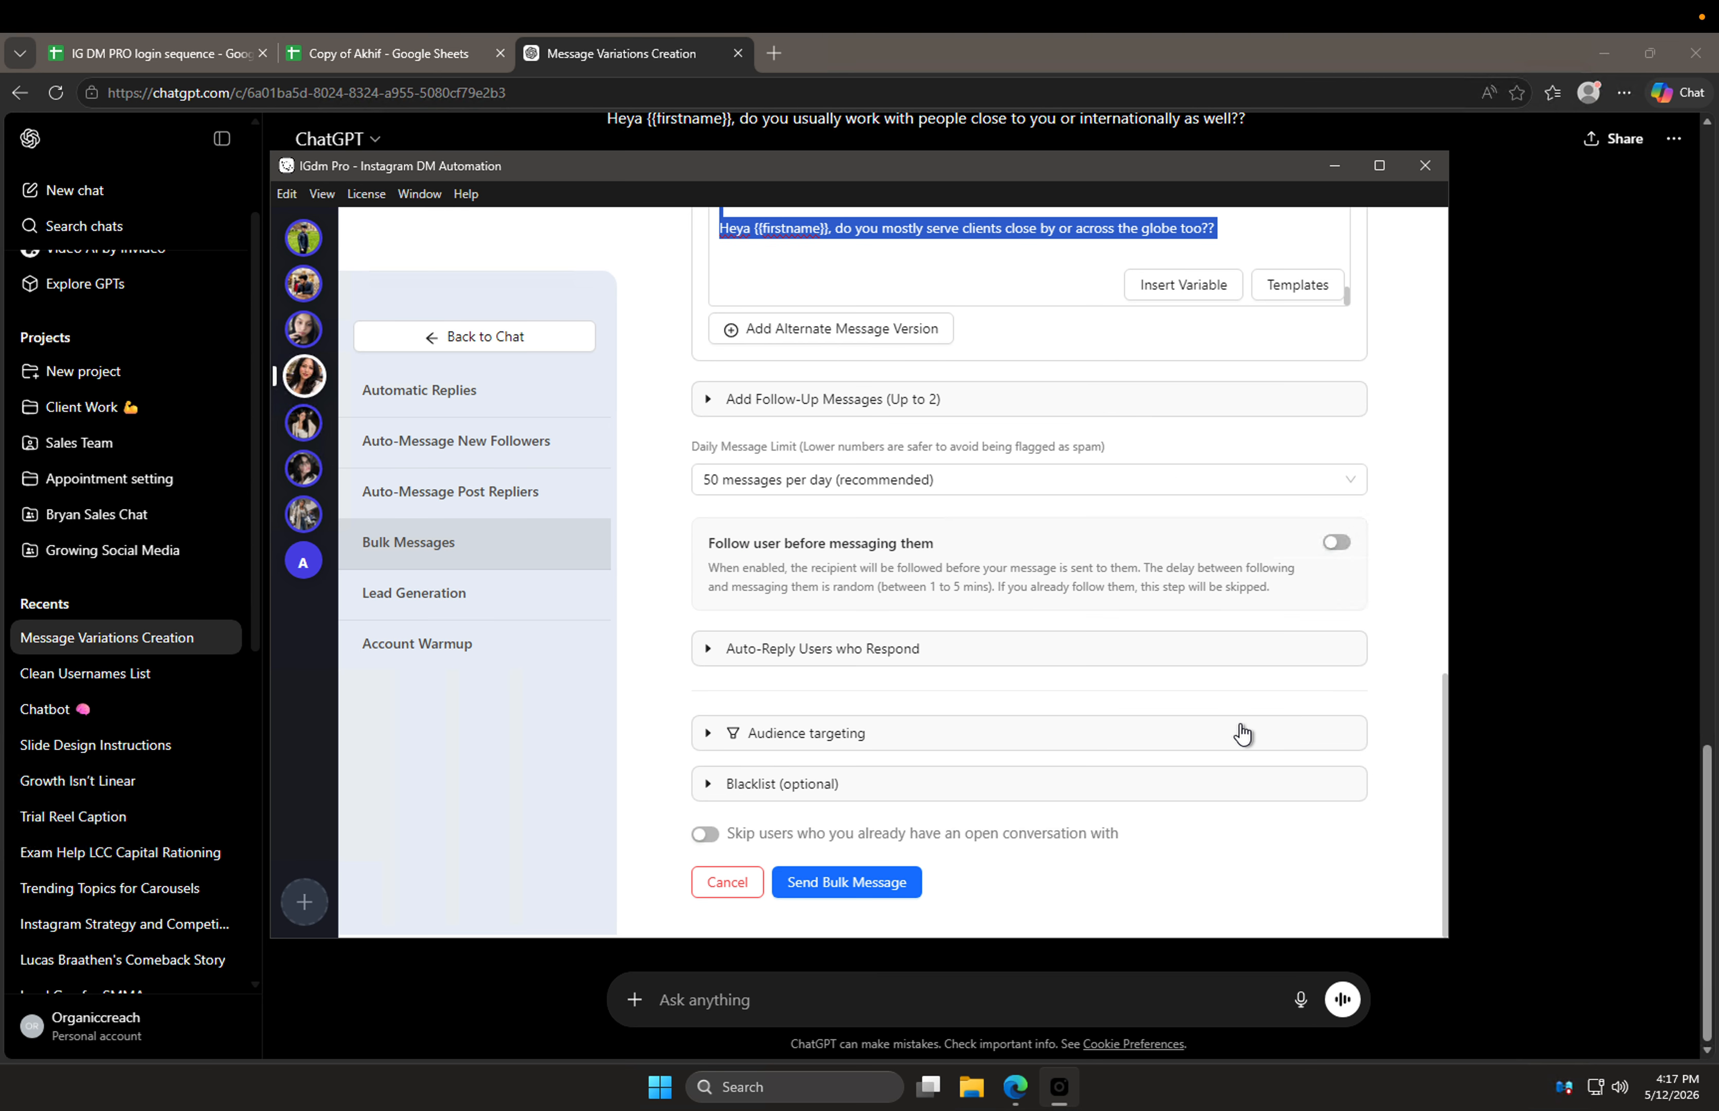
key(ctrl+x)
Step: Add an alternate message version from the cut variations, keeping only "Hey {{firstname}}, are your clients mostly local or from around the world?"
click(852, 333)
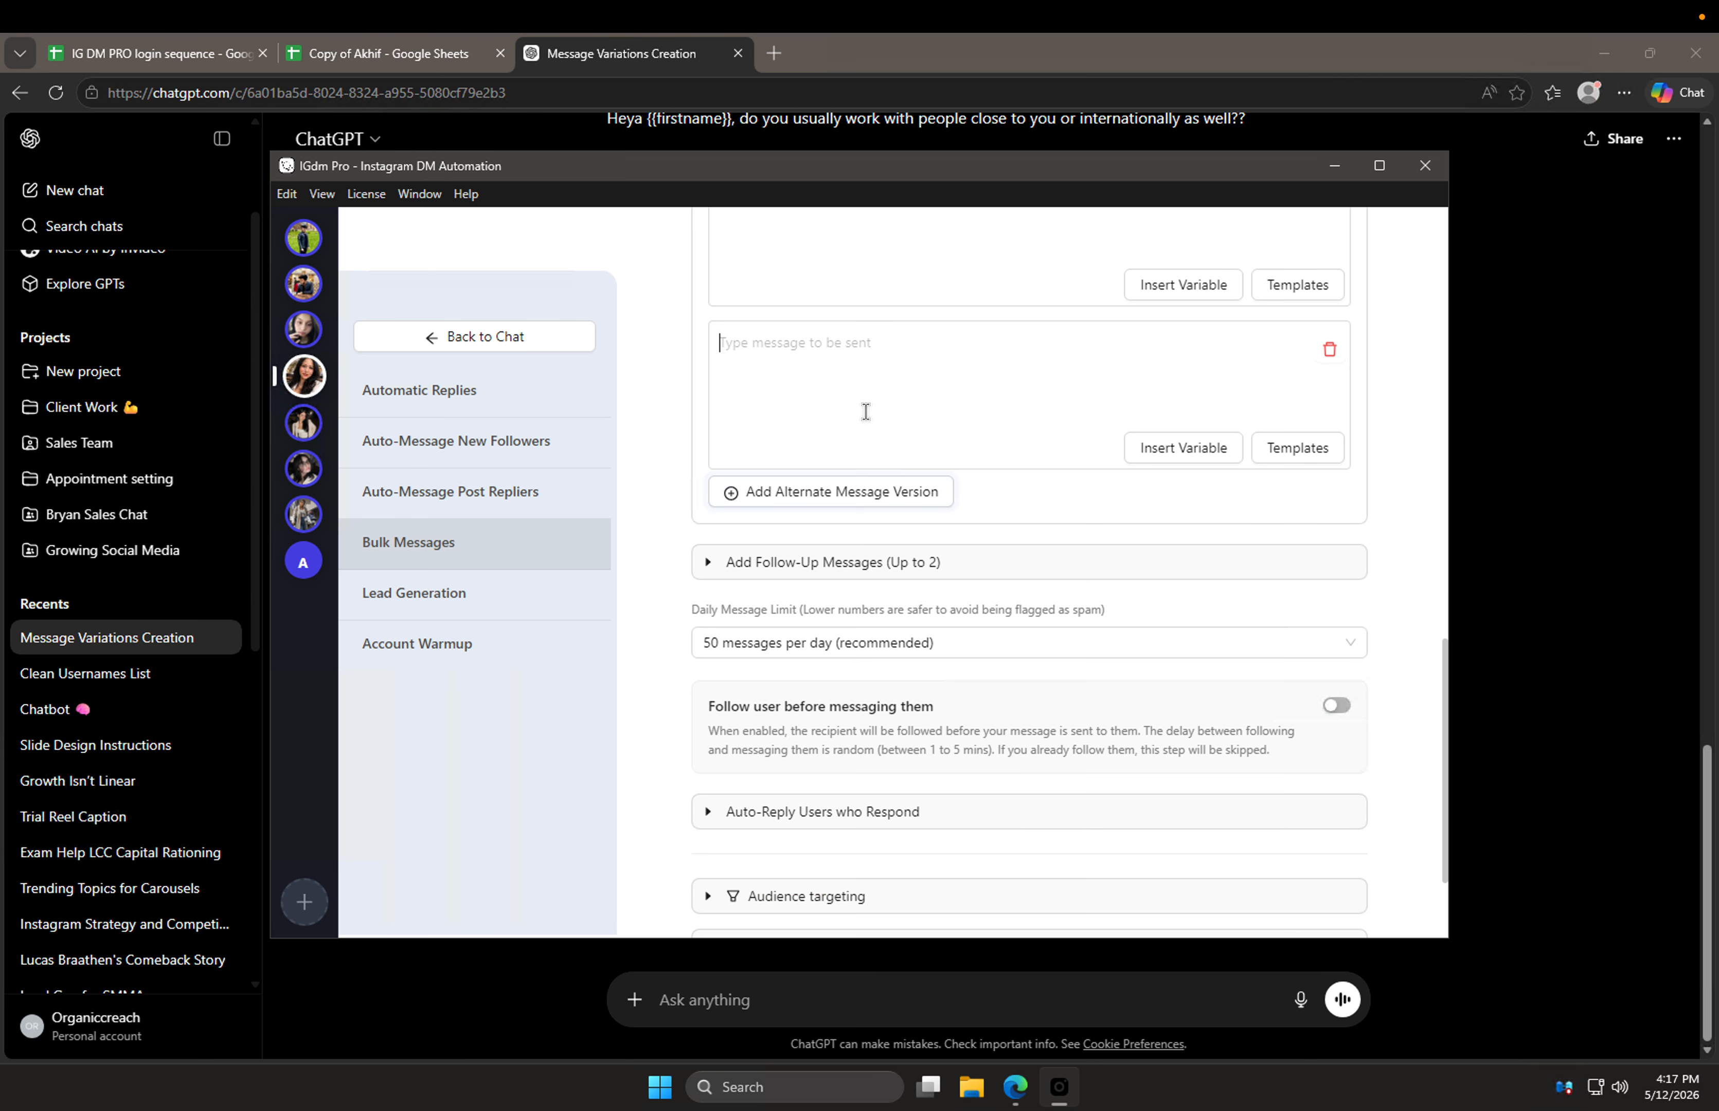
key(ctrl+v)
drag(720, 386, 1202, 661)
key(ctrl+x)
Step: Add an alternate message version from the cut variations, keeping only "Hi {{firstname}}, do you work mainly with people in your area or international clients too??"
click(888, 499)
click(889, 545)
key(ctrl+v)
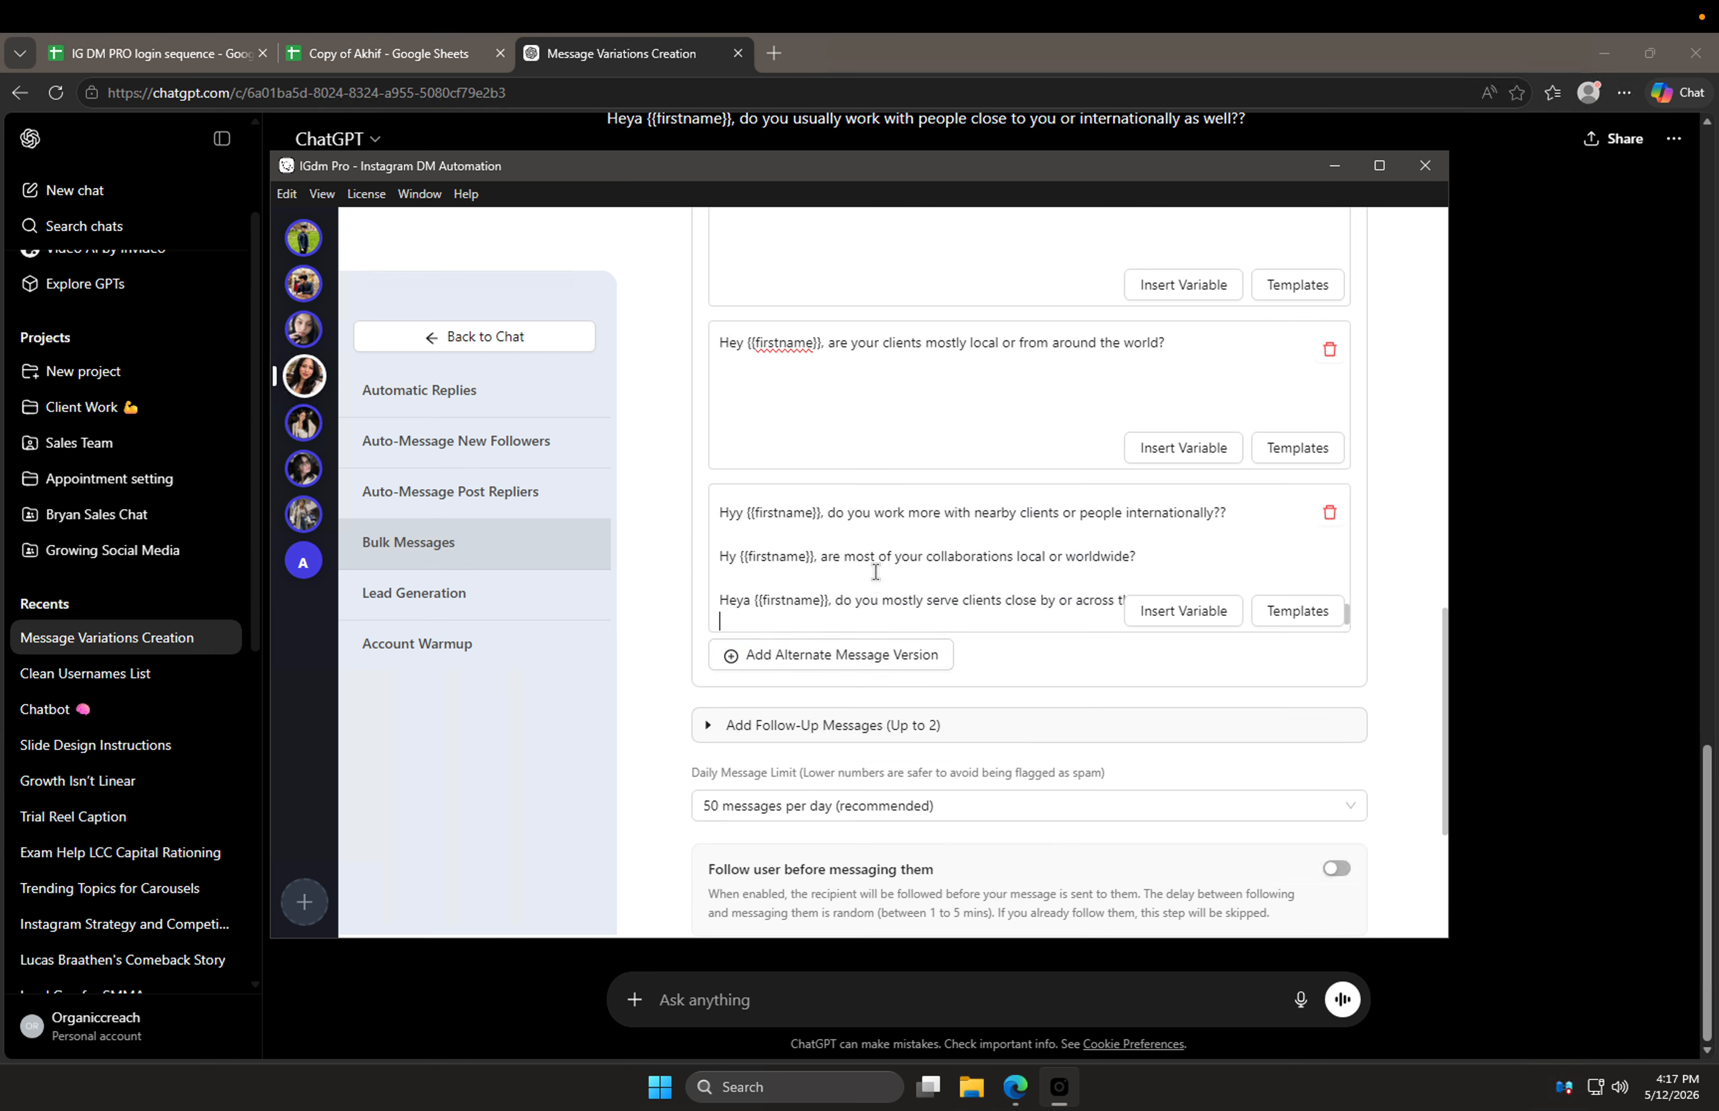
drag(720, 545, 1265, 798)
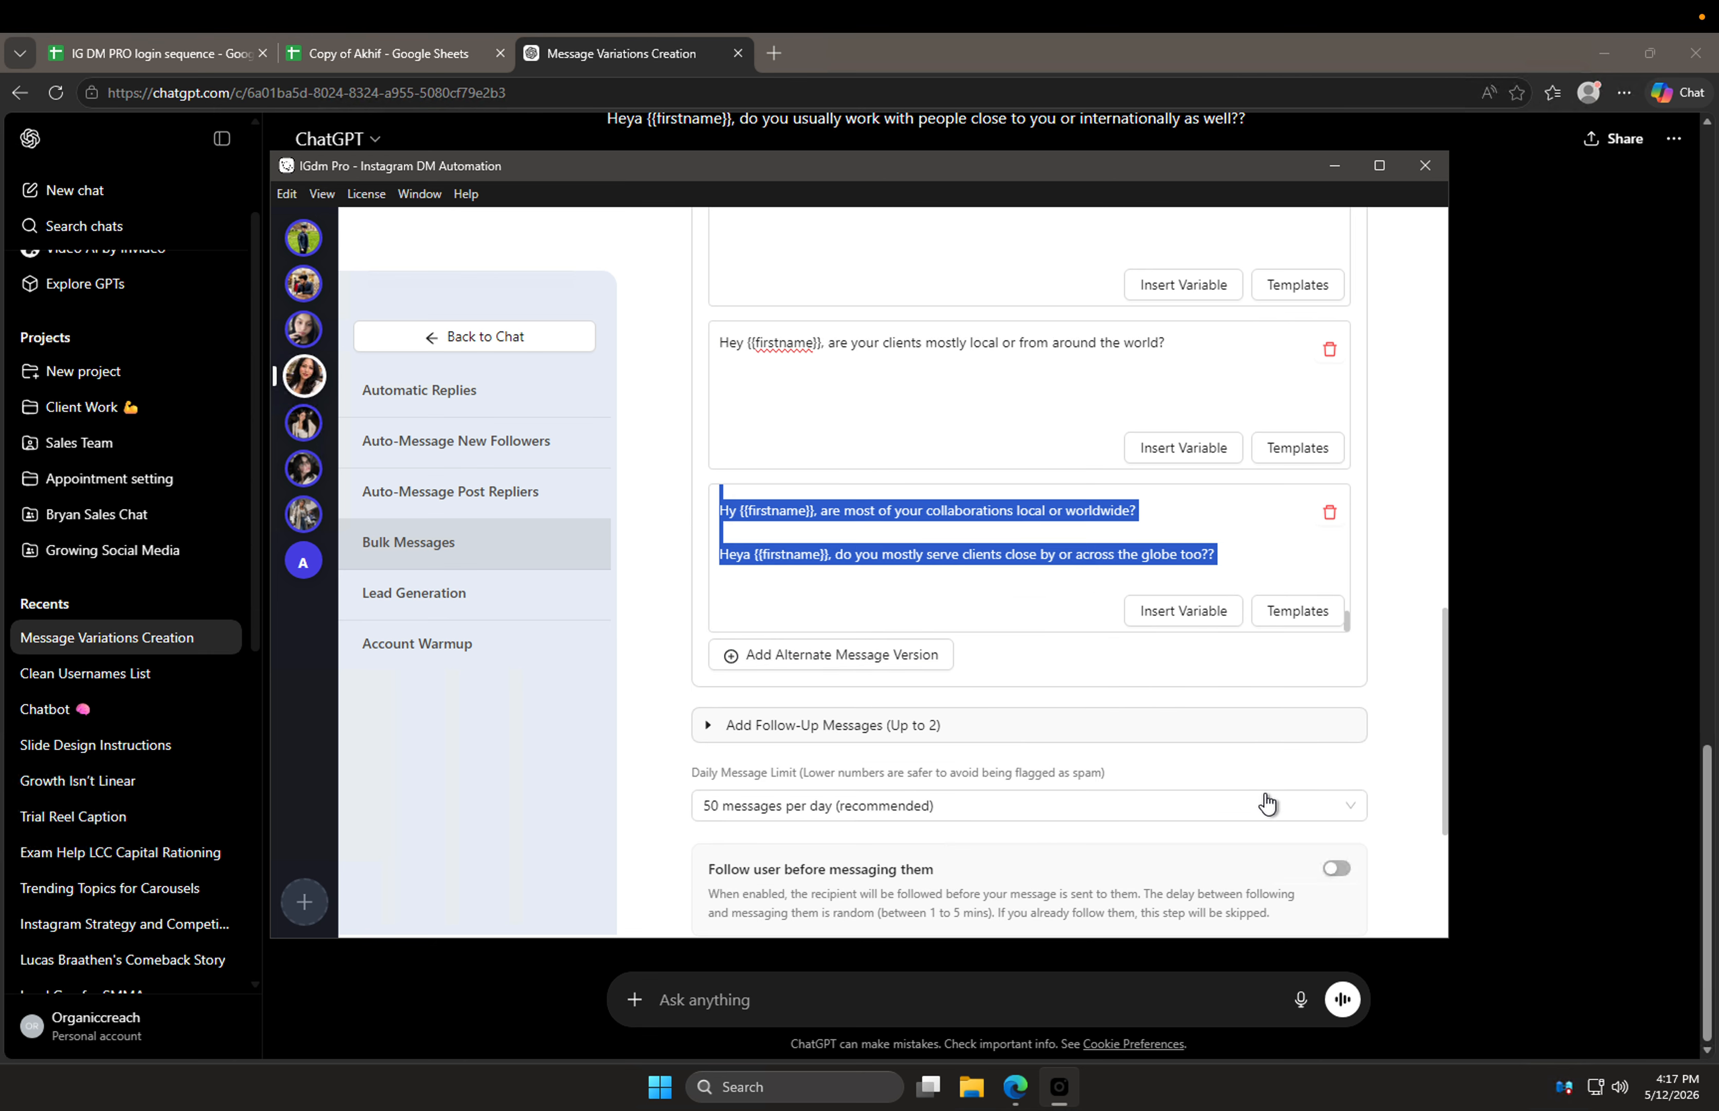
key(ctrl+x)
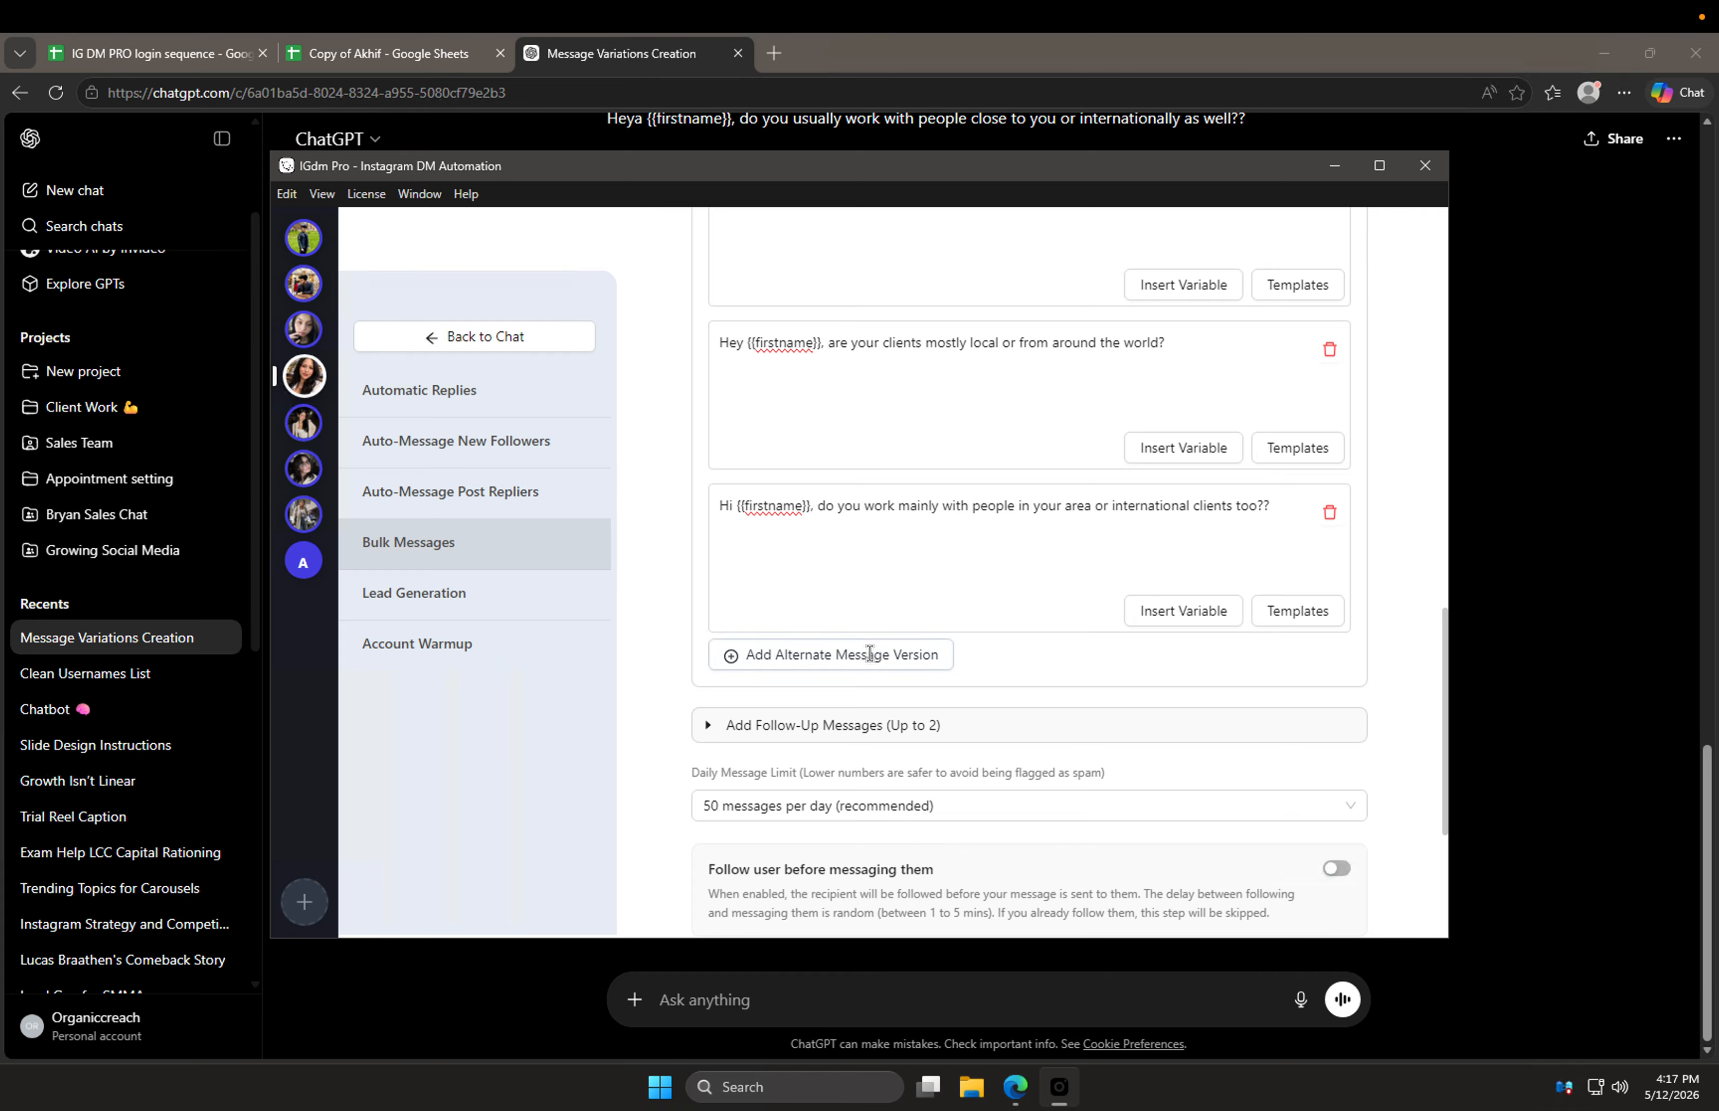
Step: Add an alternate message version from the cut variations, keeping only "Hello {{firstname}}, are your clients usually local, or do you handle people globally as well?"
click(870, 654)
click(904, 666)
key(ctrl+v)
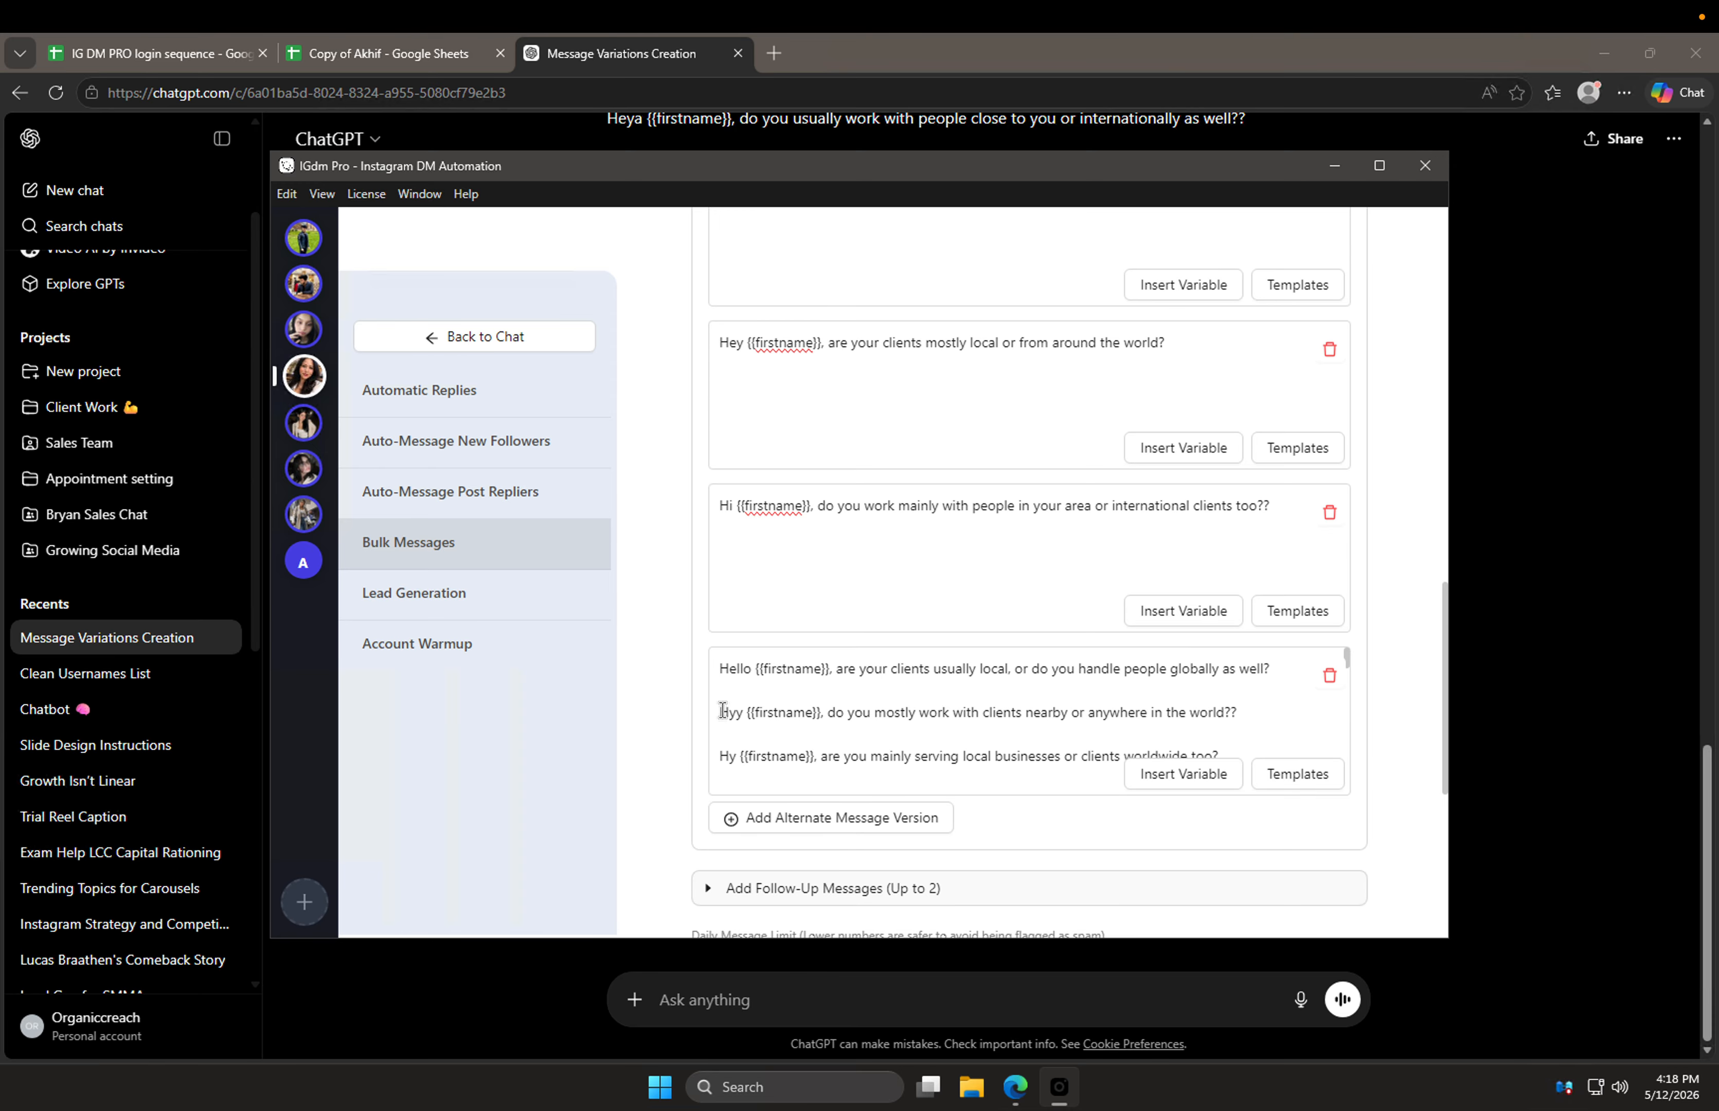
drag(722, 711, 1232, 918)
key(ctrl+x)
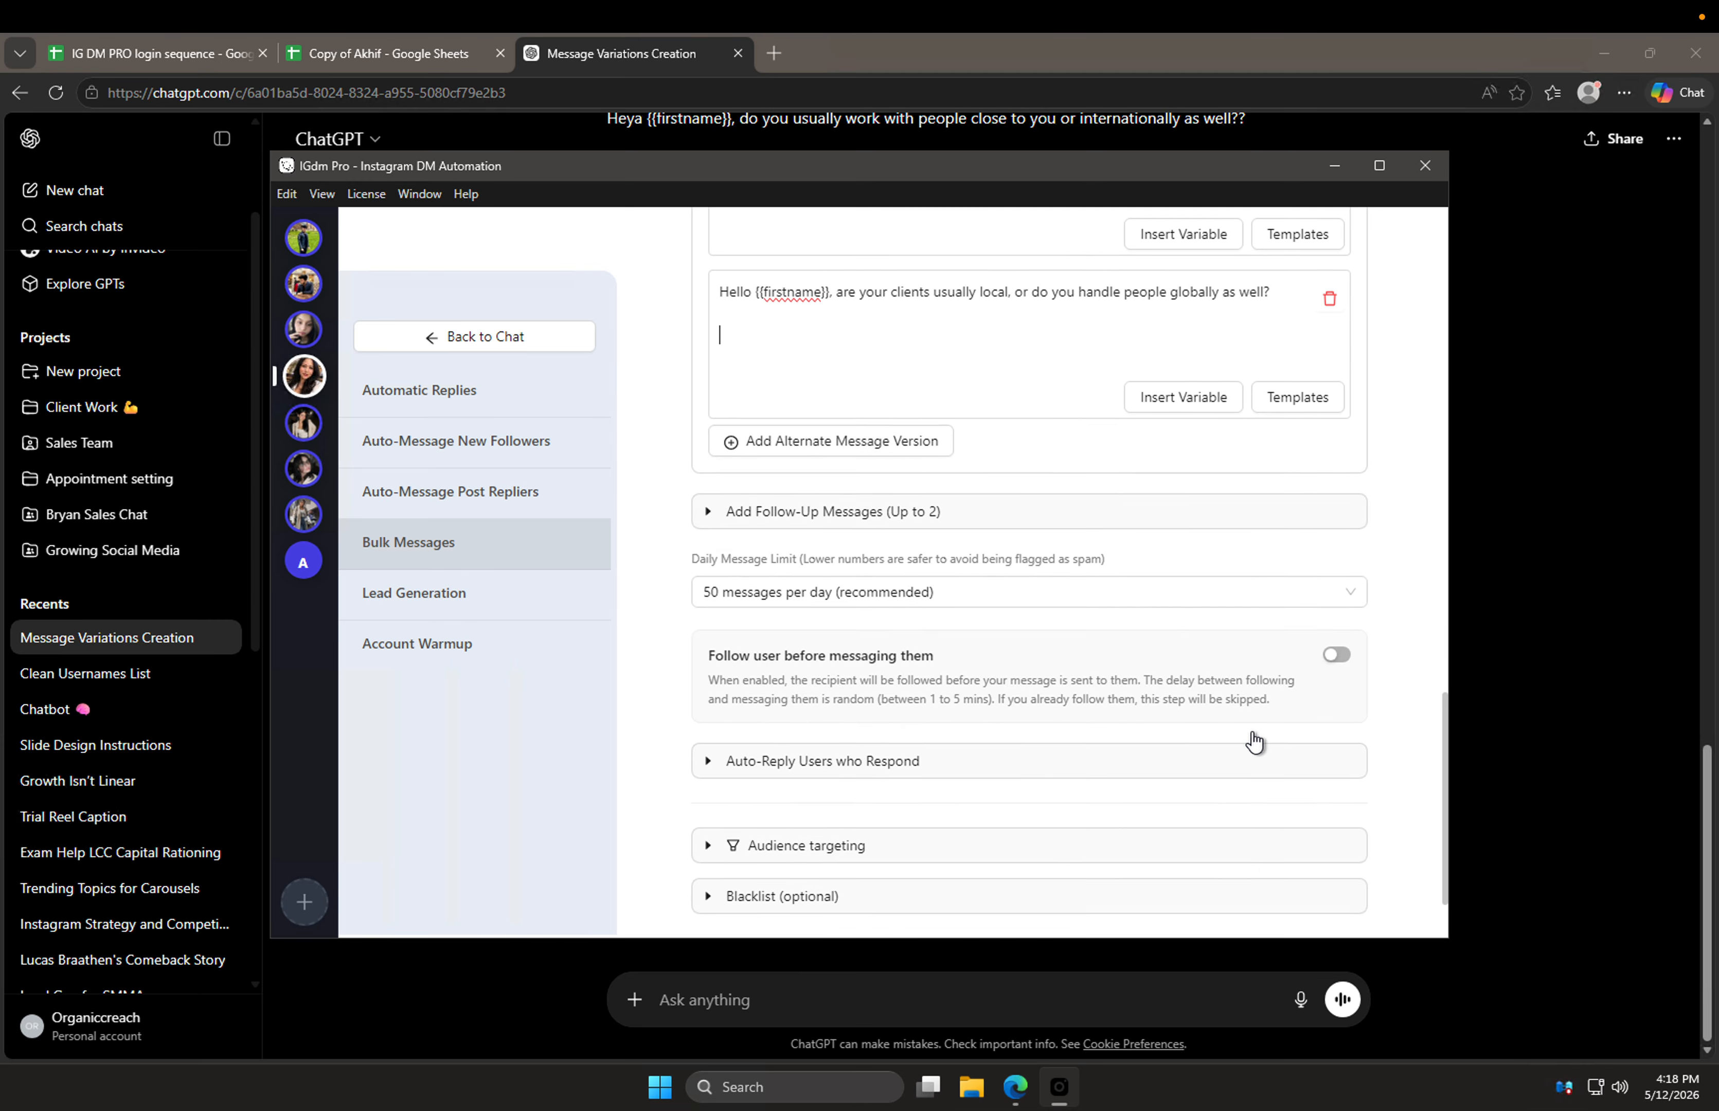
Step: Add an alternate message version from the cut variations, keeping only "Hyy {{firstname}}, do you mostly work with clients nearby or anywhere in the world??"
scroll(1228, 730, up, 3)
click(875, 646)
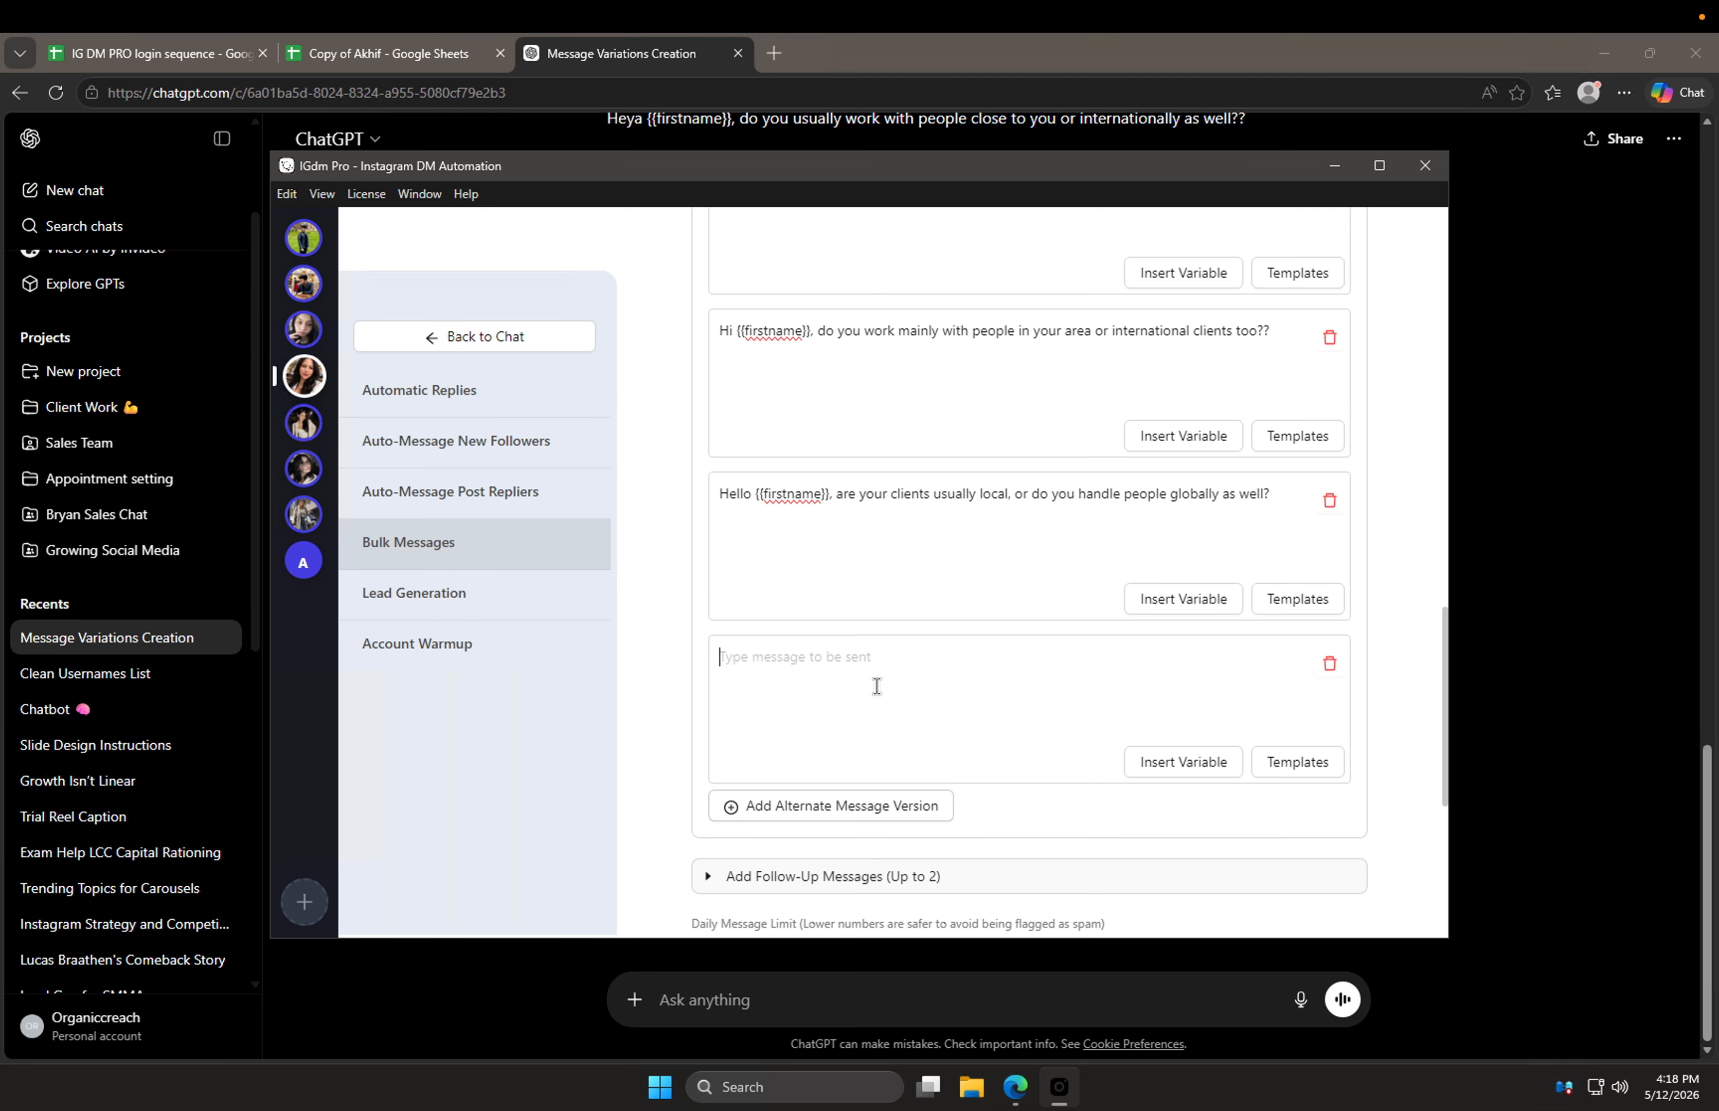
key(ctrl+v)
scroll(683, 822, up, 4)
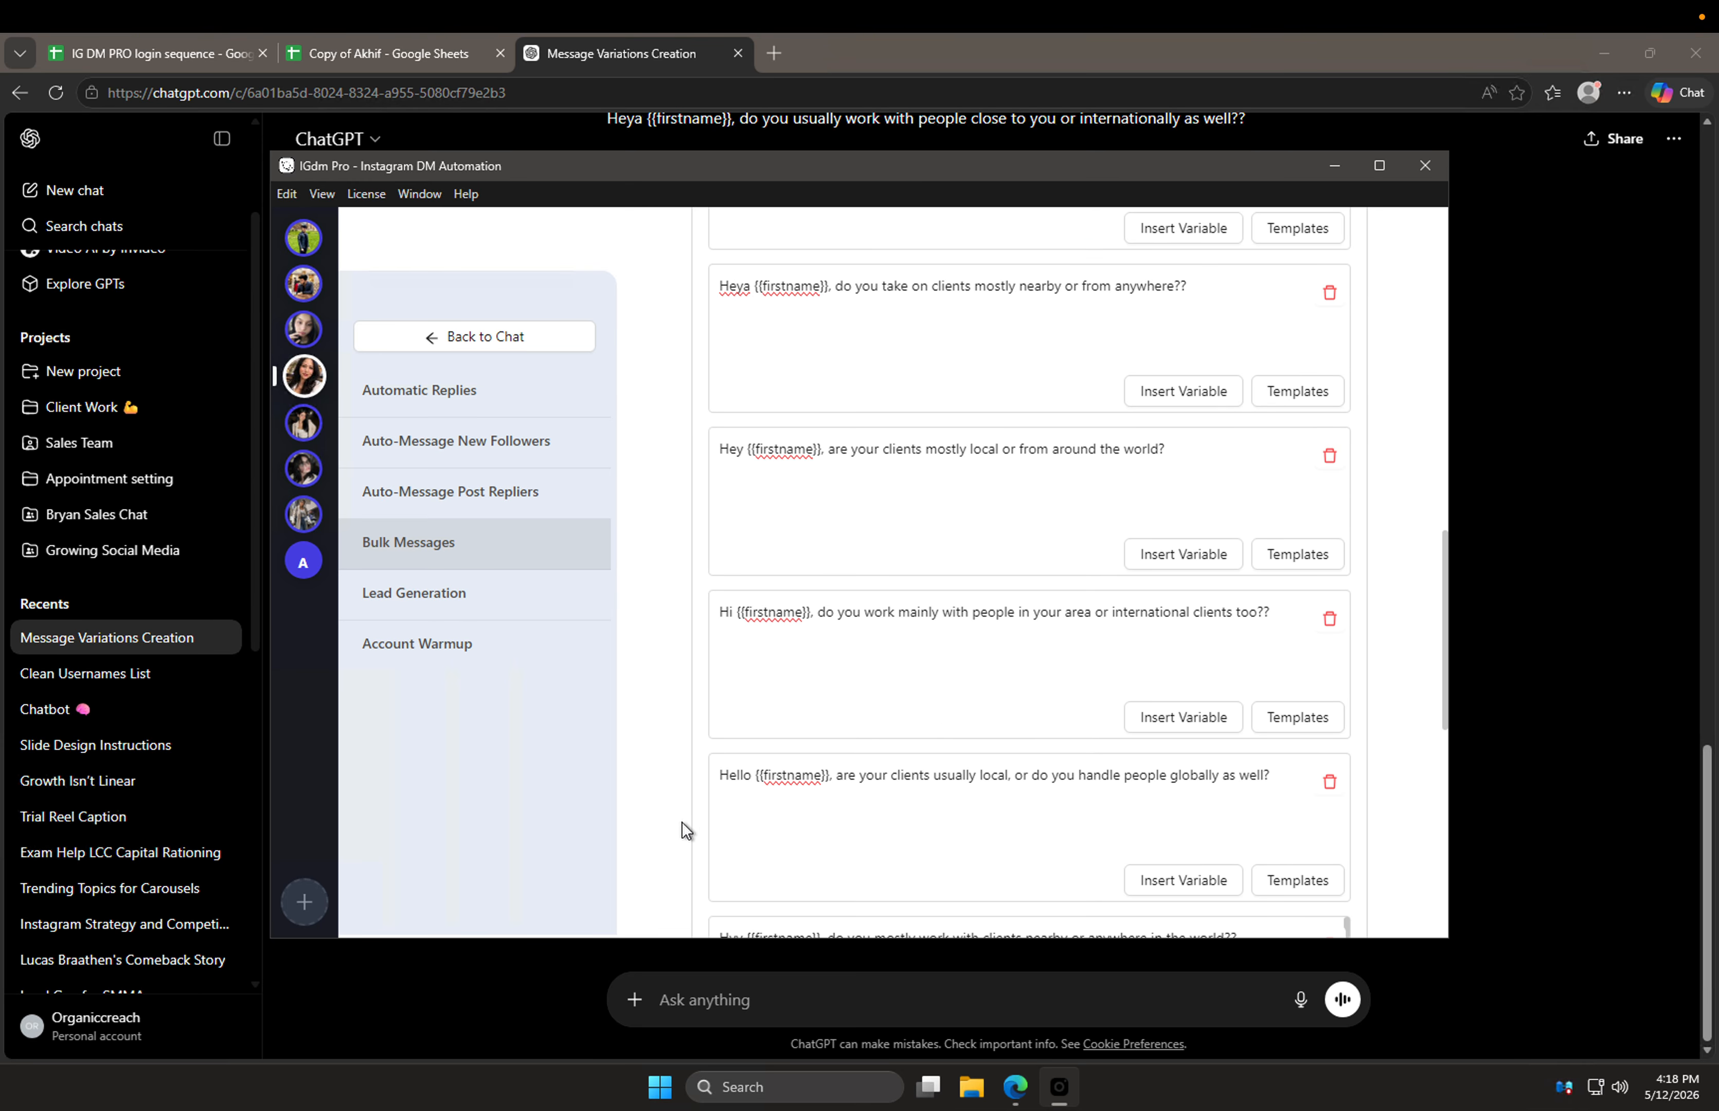
scroll(677, 822, down, 5)
drag(721, 547, 1069, 628)
key(ctrl+x)
Step: Add an alternate message version from the cut variations, keeping only "Hy {{firstname}}, are you mainly serving local businesses or clients worldwide too?"
click(837, 653)
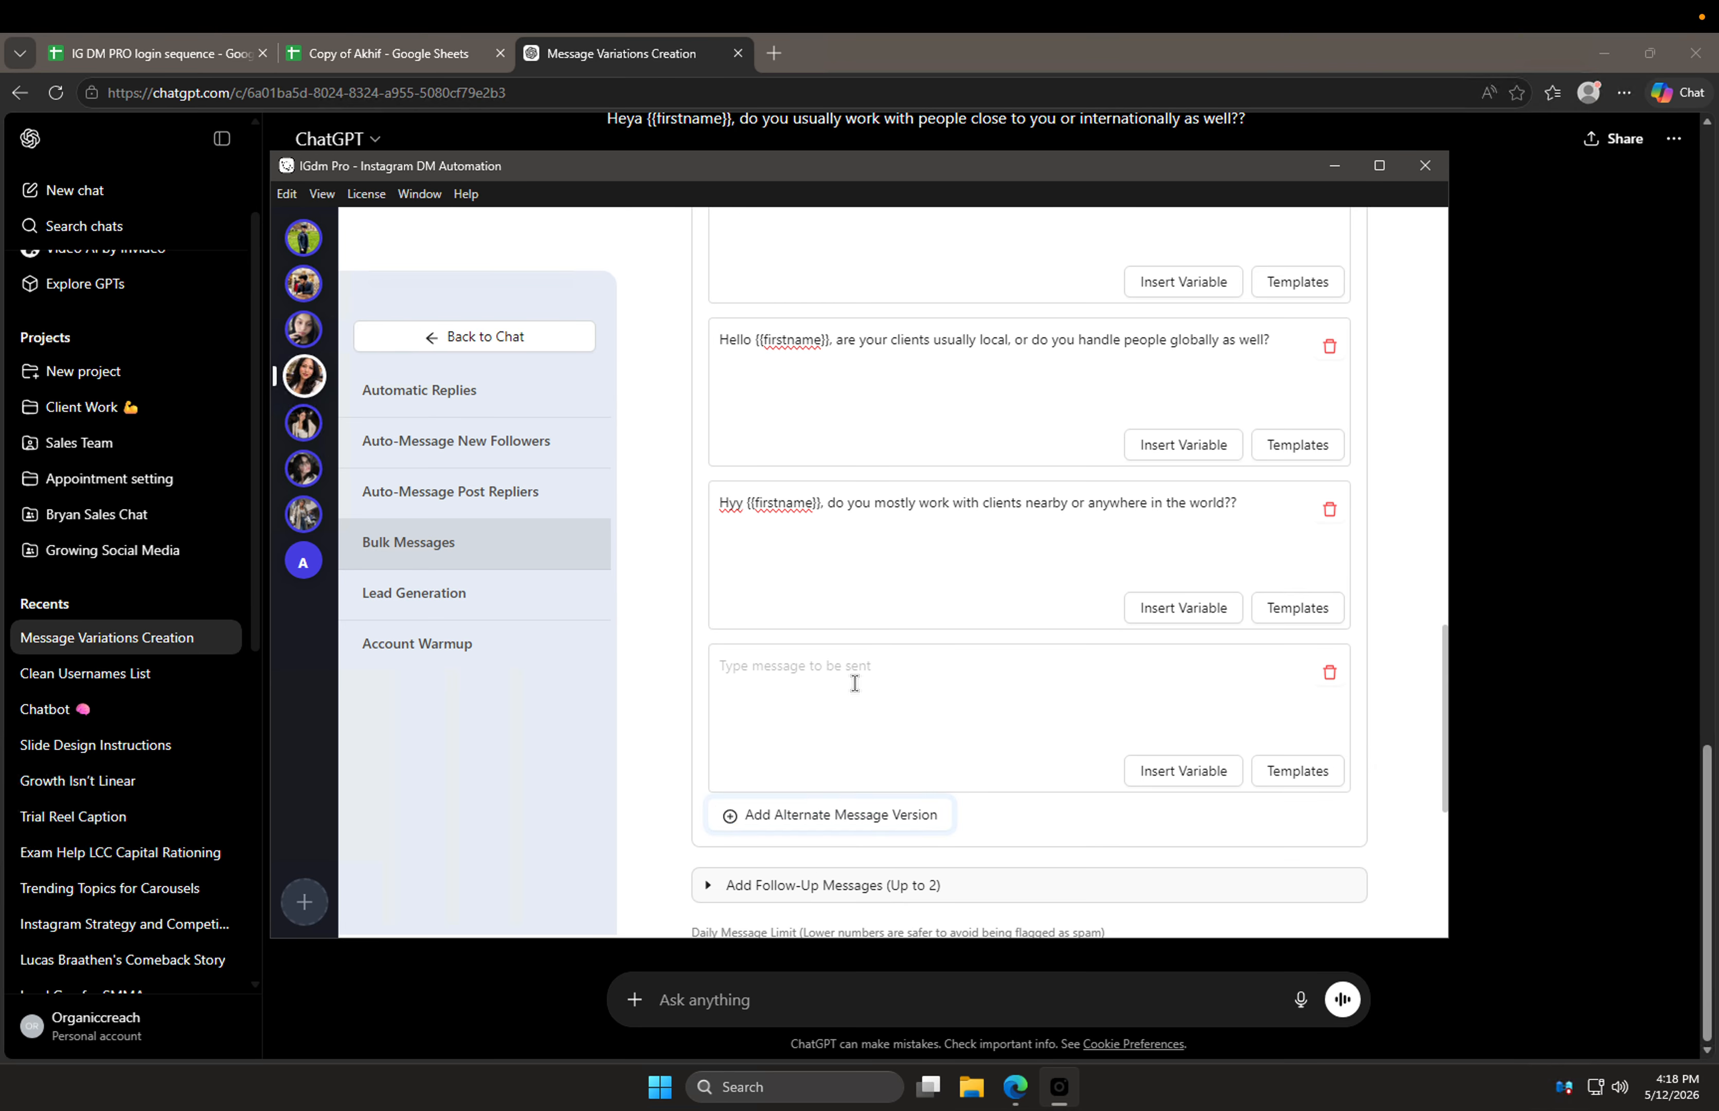
click(854, 683)
key(ctrl+v)
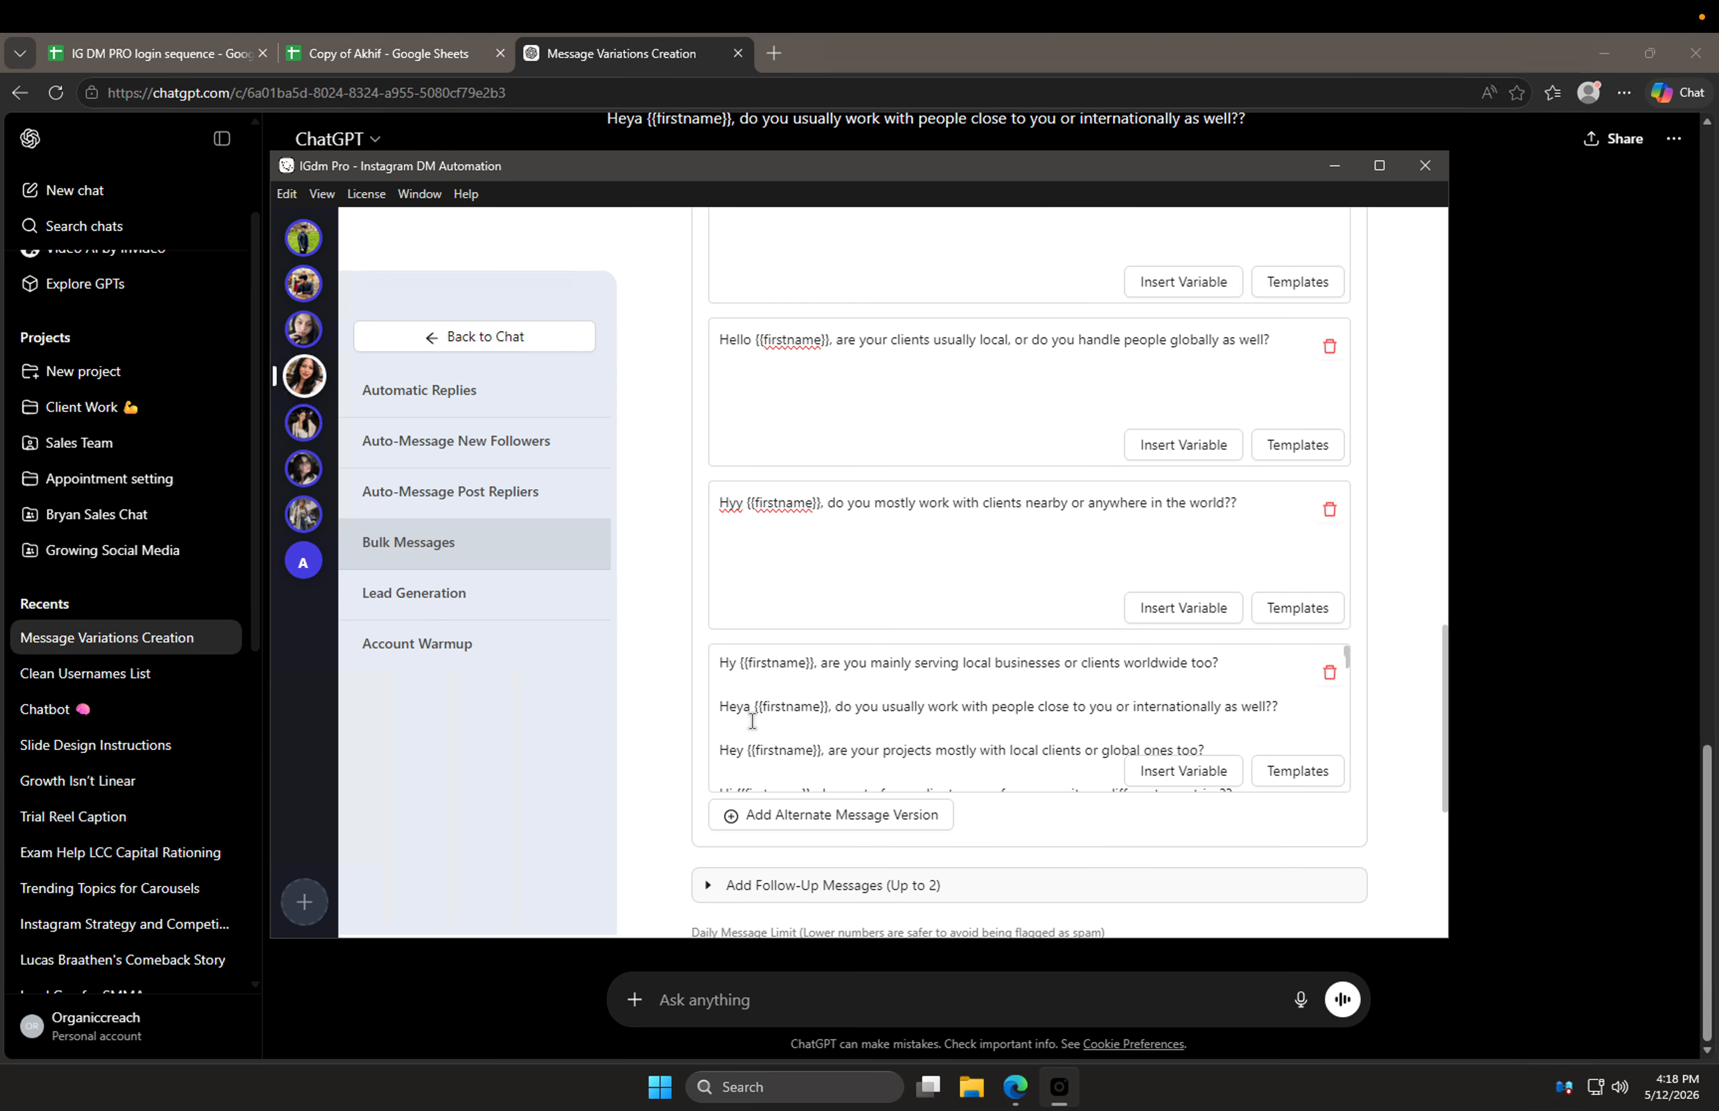
drag(720, 709, 1193, 930)
key(ctrl+x)
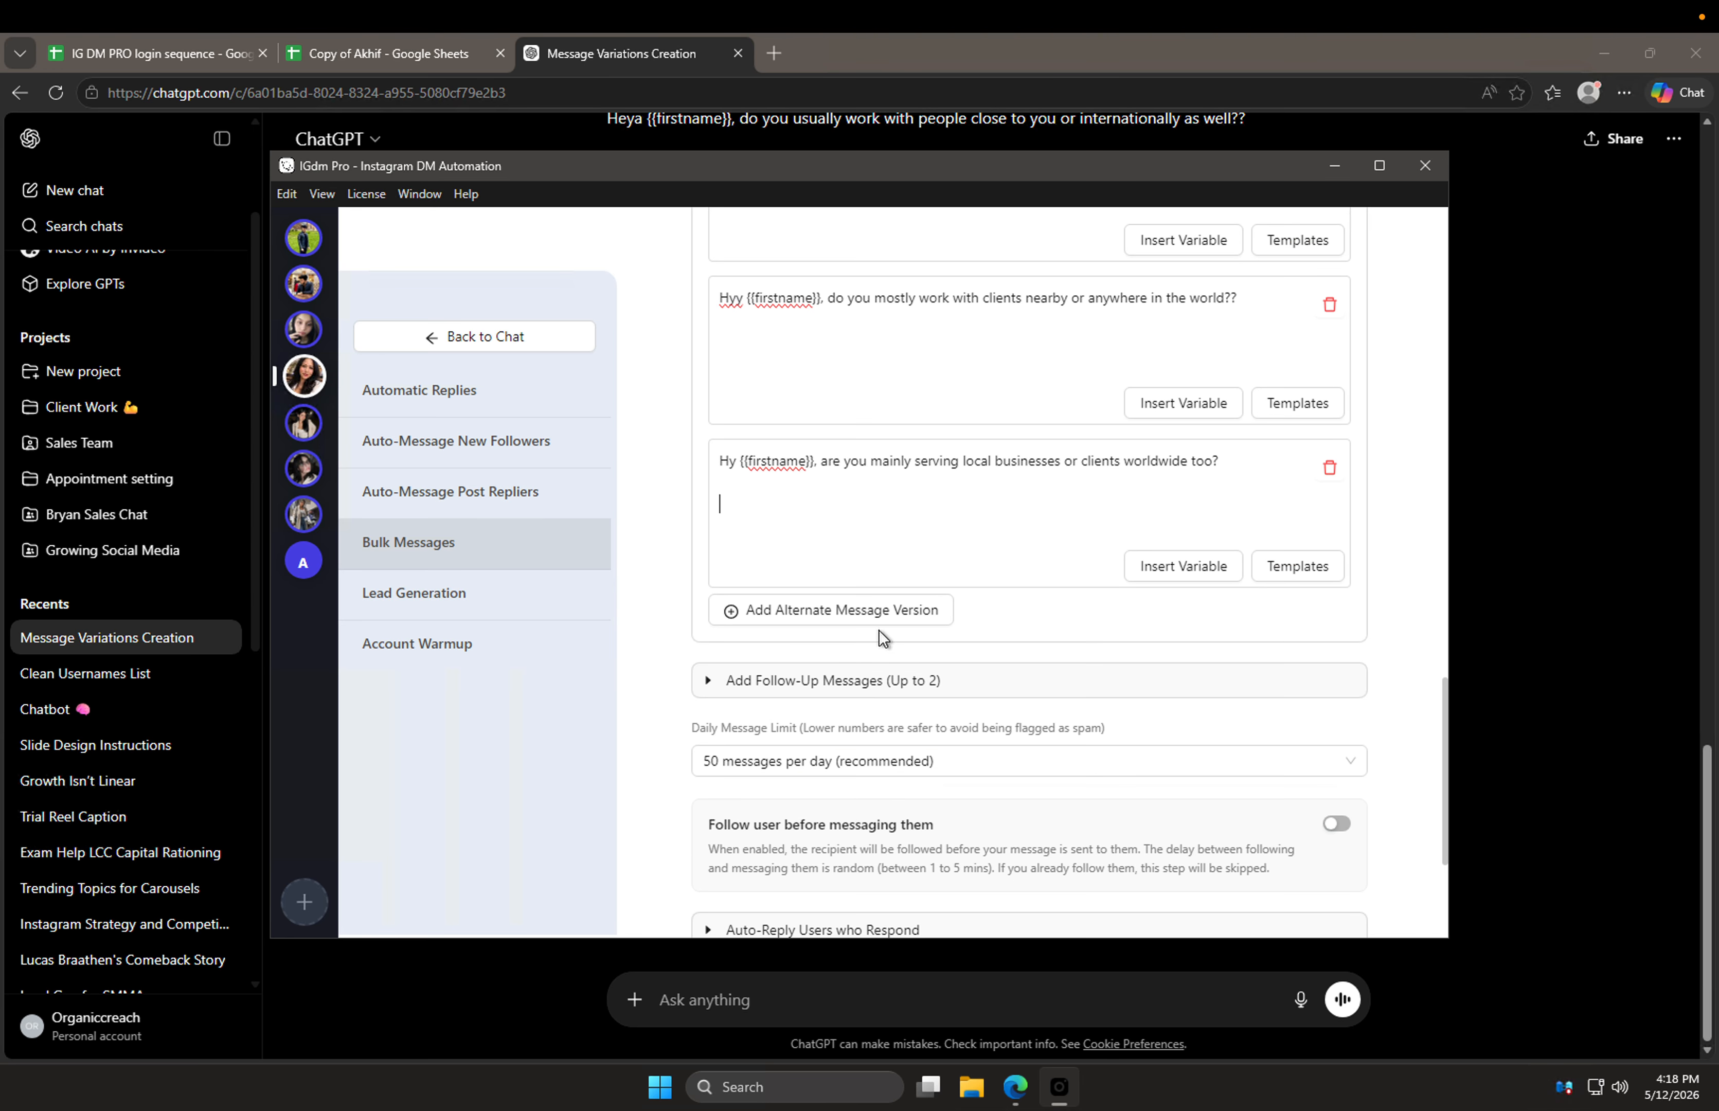
Step: Add an alternate message version from the cut variations, keeping only "Heya {{firstname}}, do you usually work with people close to you or internationally as well??"
click(878, 614)
click(896, 720)
key(ctrl+v)
scroll(895, 720, up, 5)
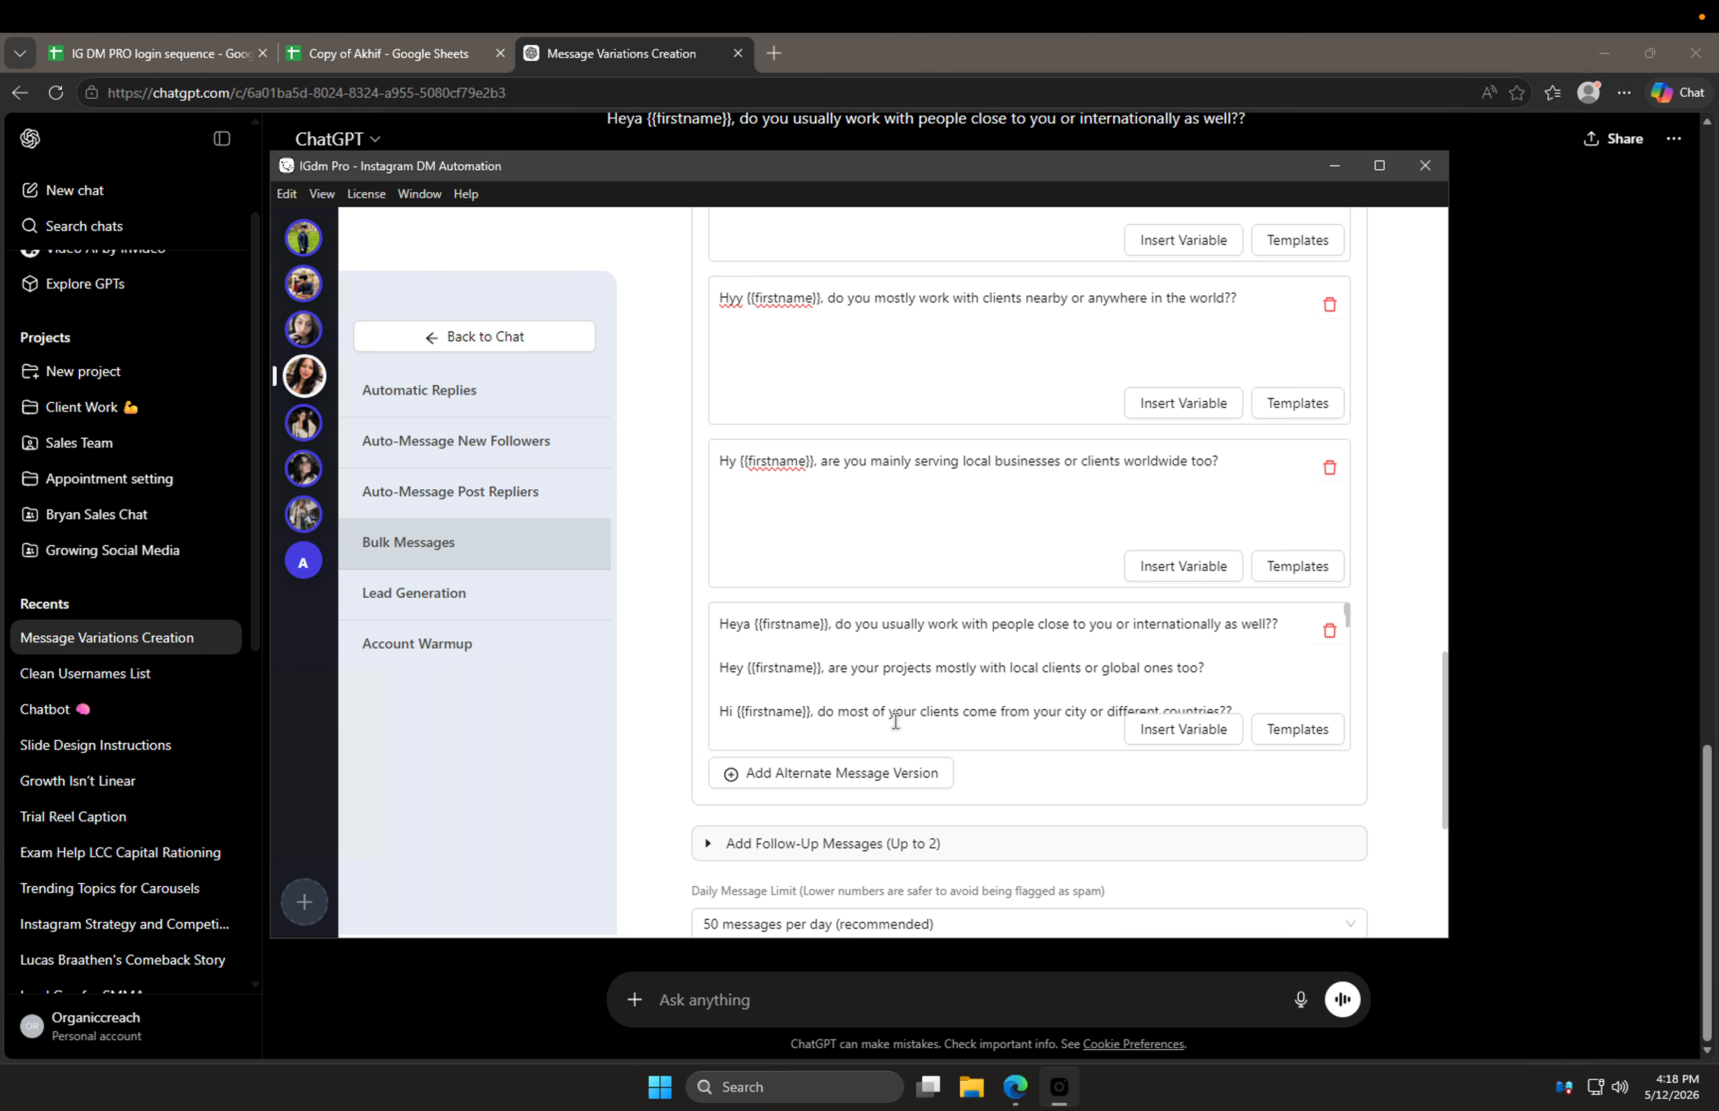
drag(721, 666, 1212, 860)
key(ctrl+x)
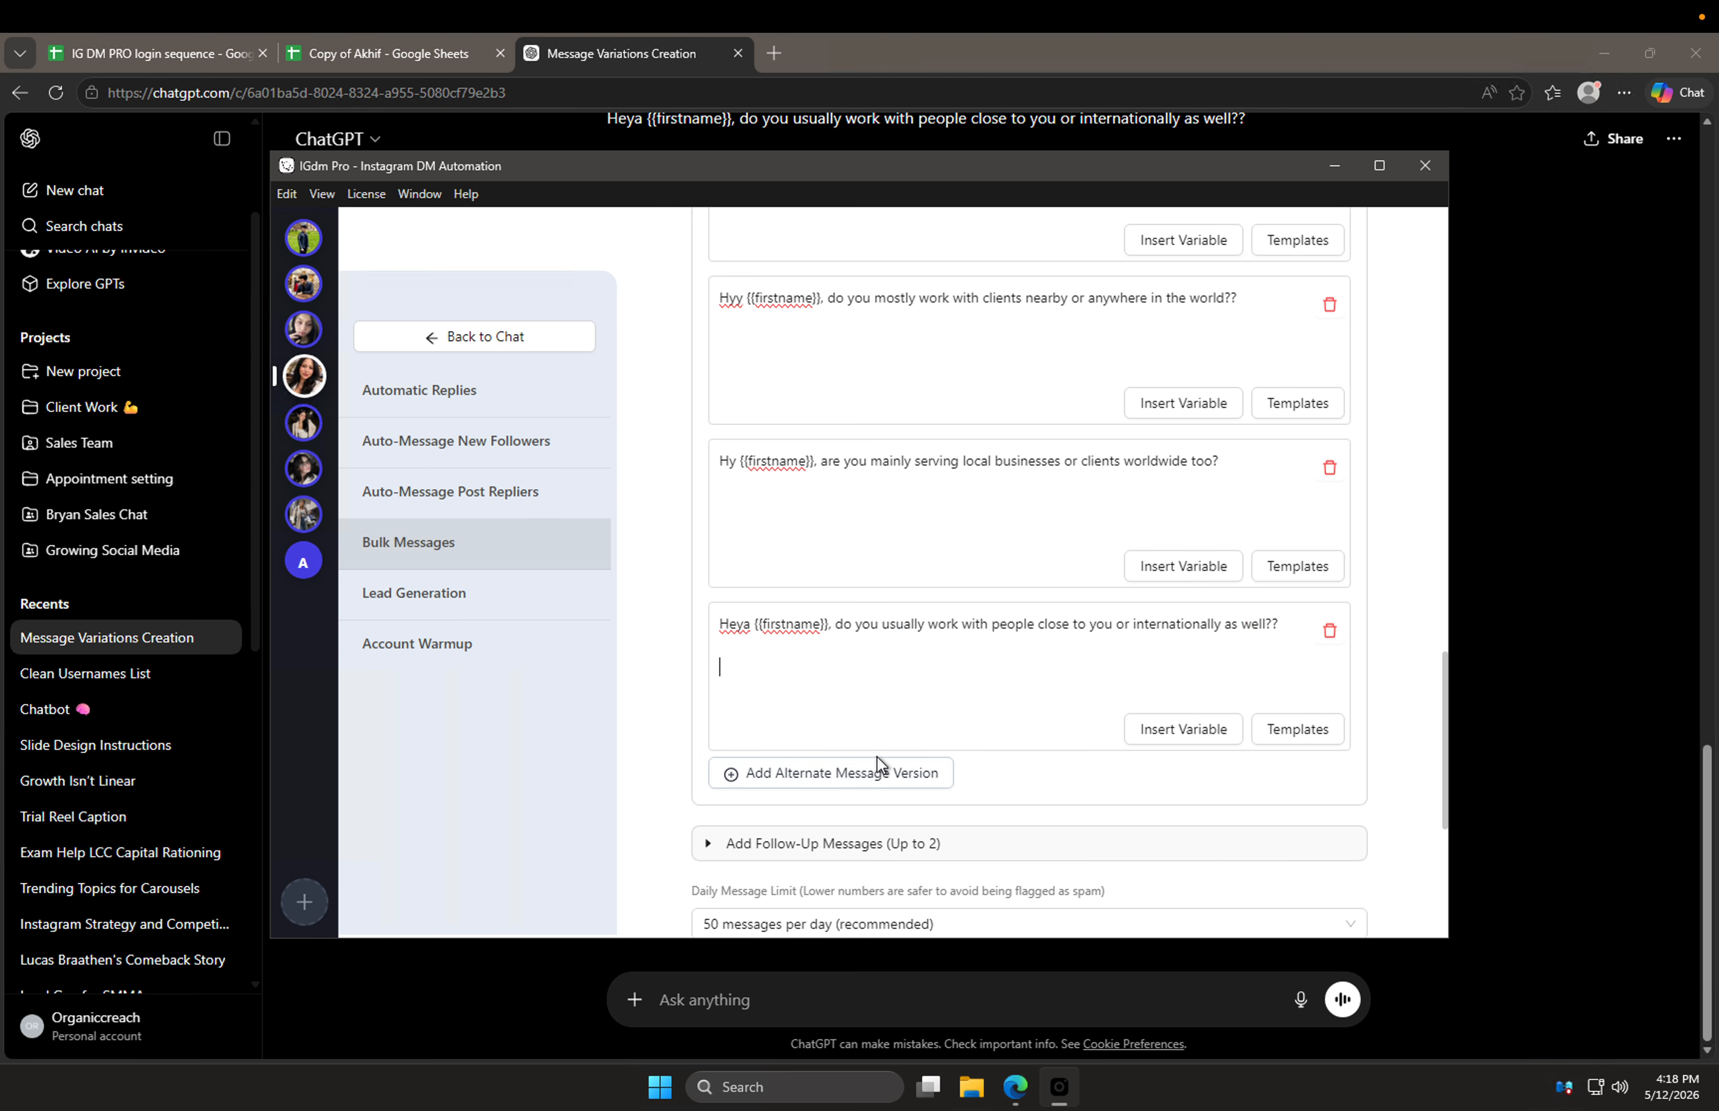
Step: Add an alternate message version from the cut variations, keeping only "Hey {{firstname}}, are your projects mostly with local clients or global ones too?"
click(880, 773)
click(895, 781)
key(ctrl+v)
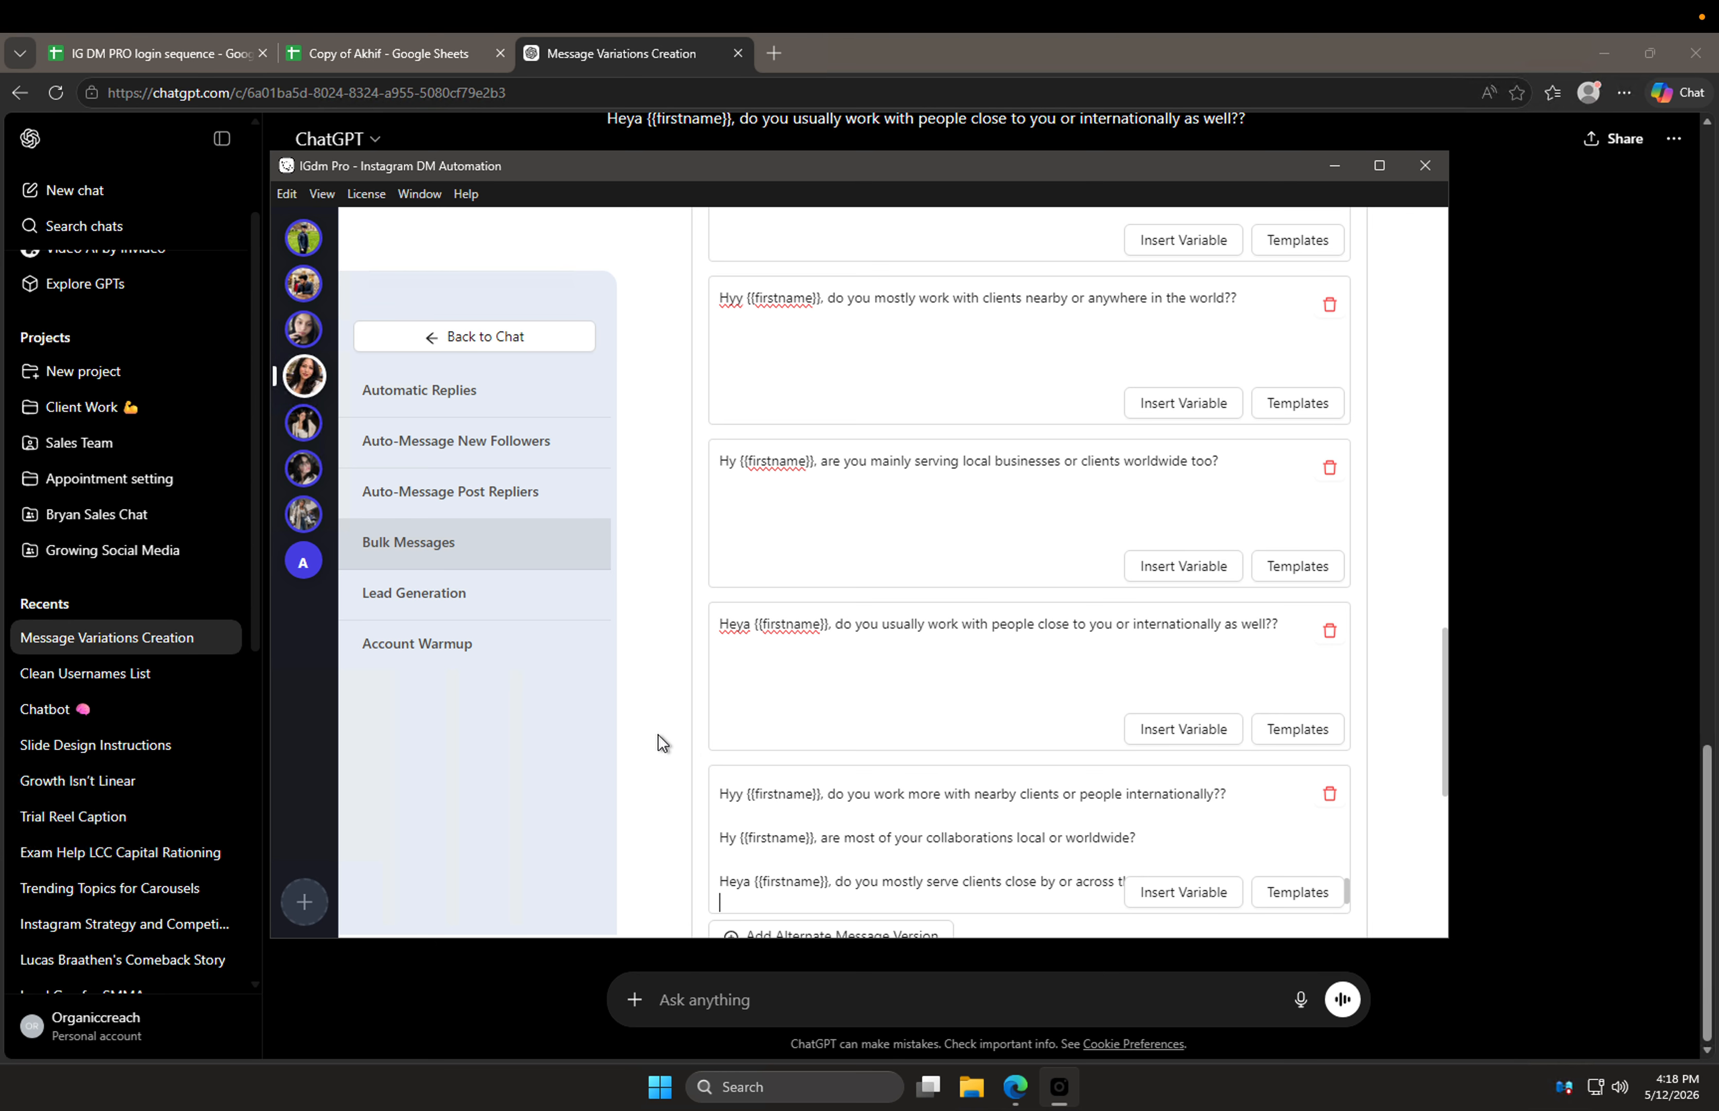
scroll(657, 734, down, 2)
scroll(806, 697, up, 5)
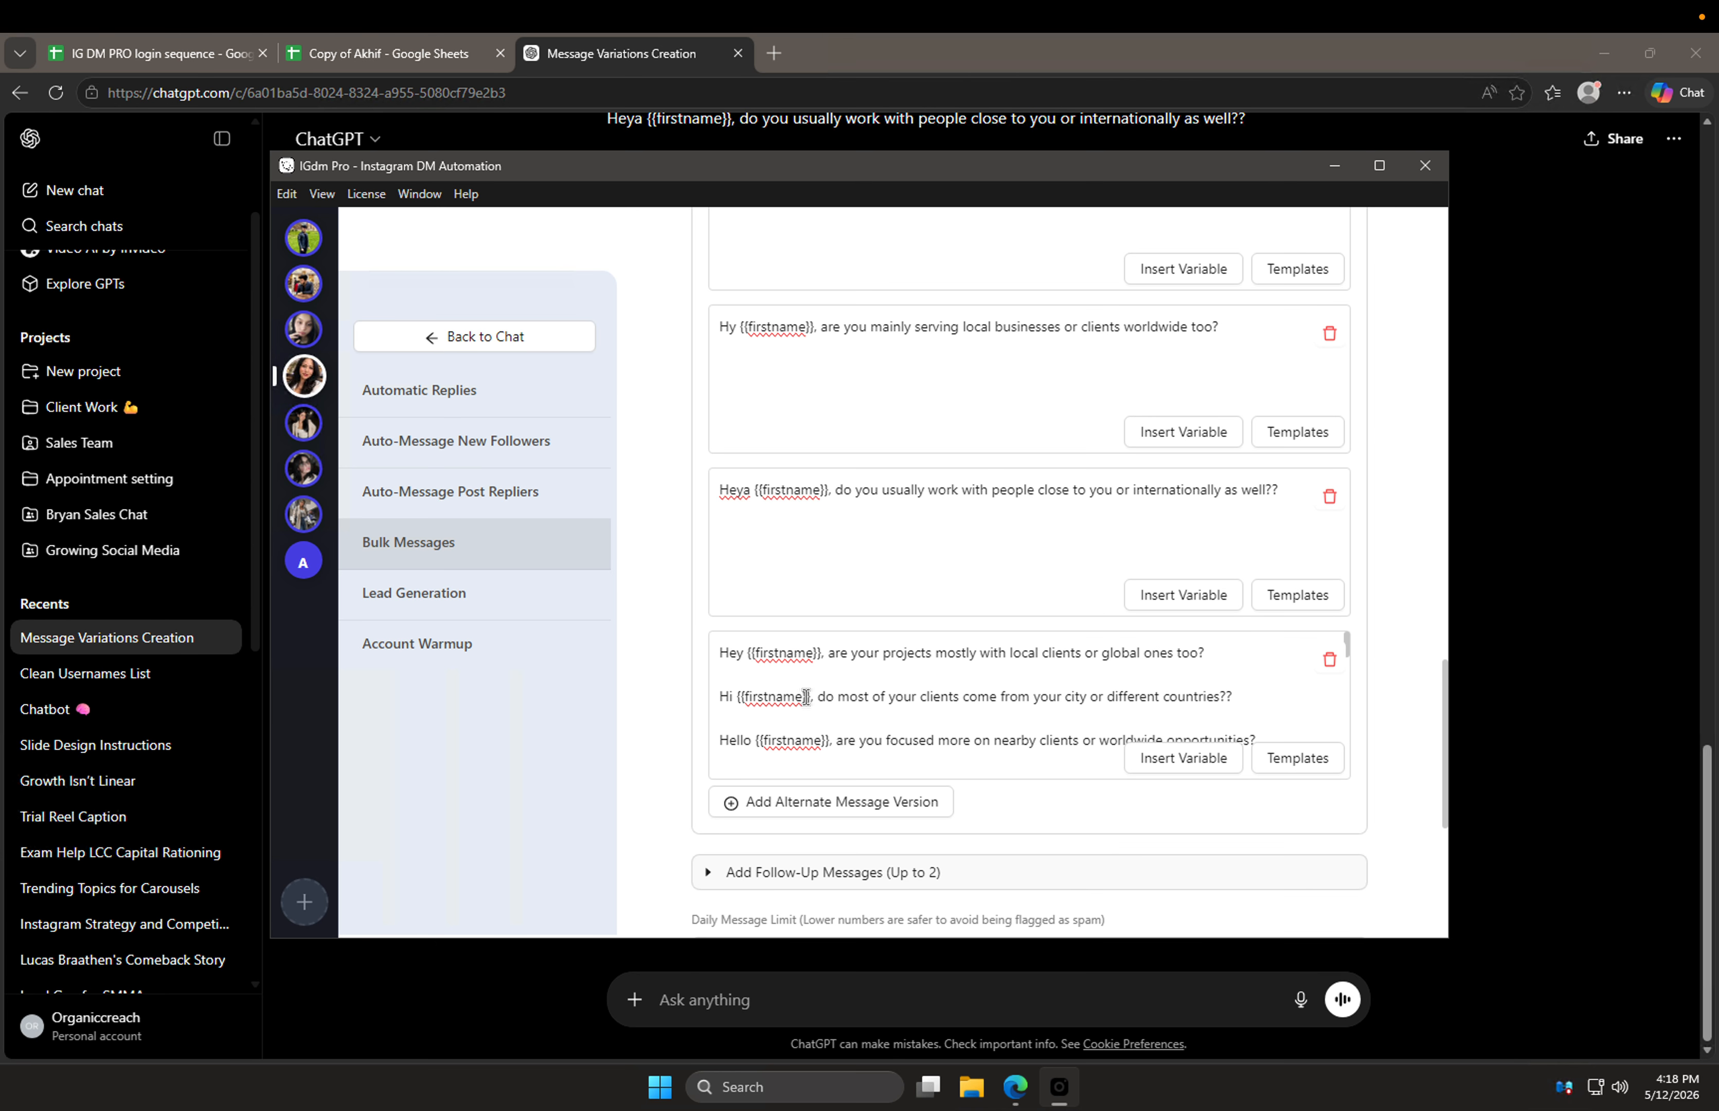
drag(723, 700, 1247, 883)
key(ctrl+x)
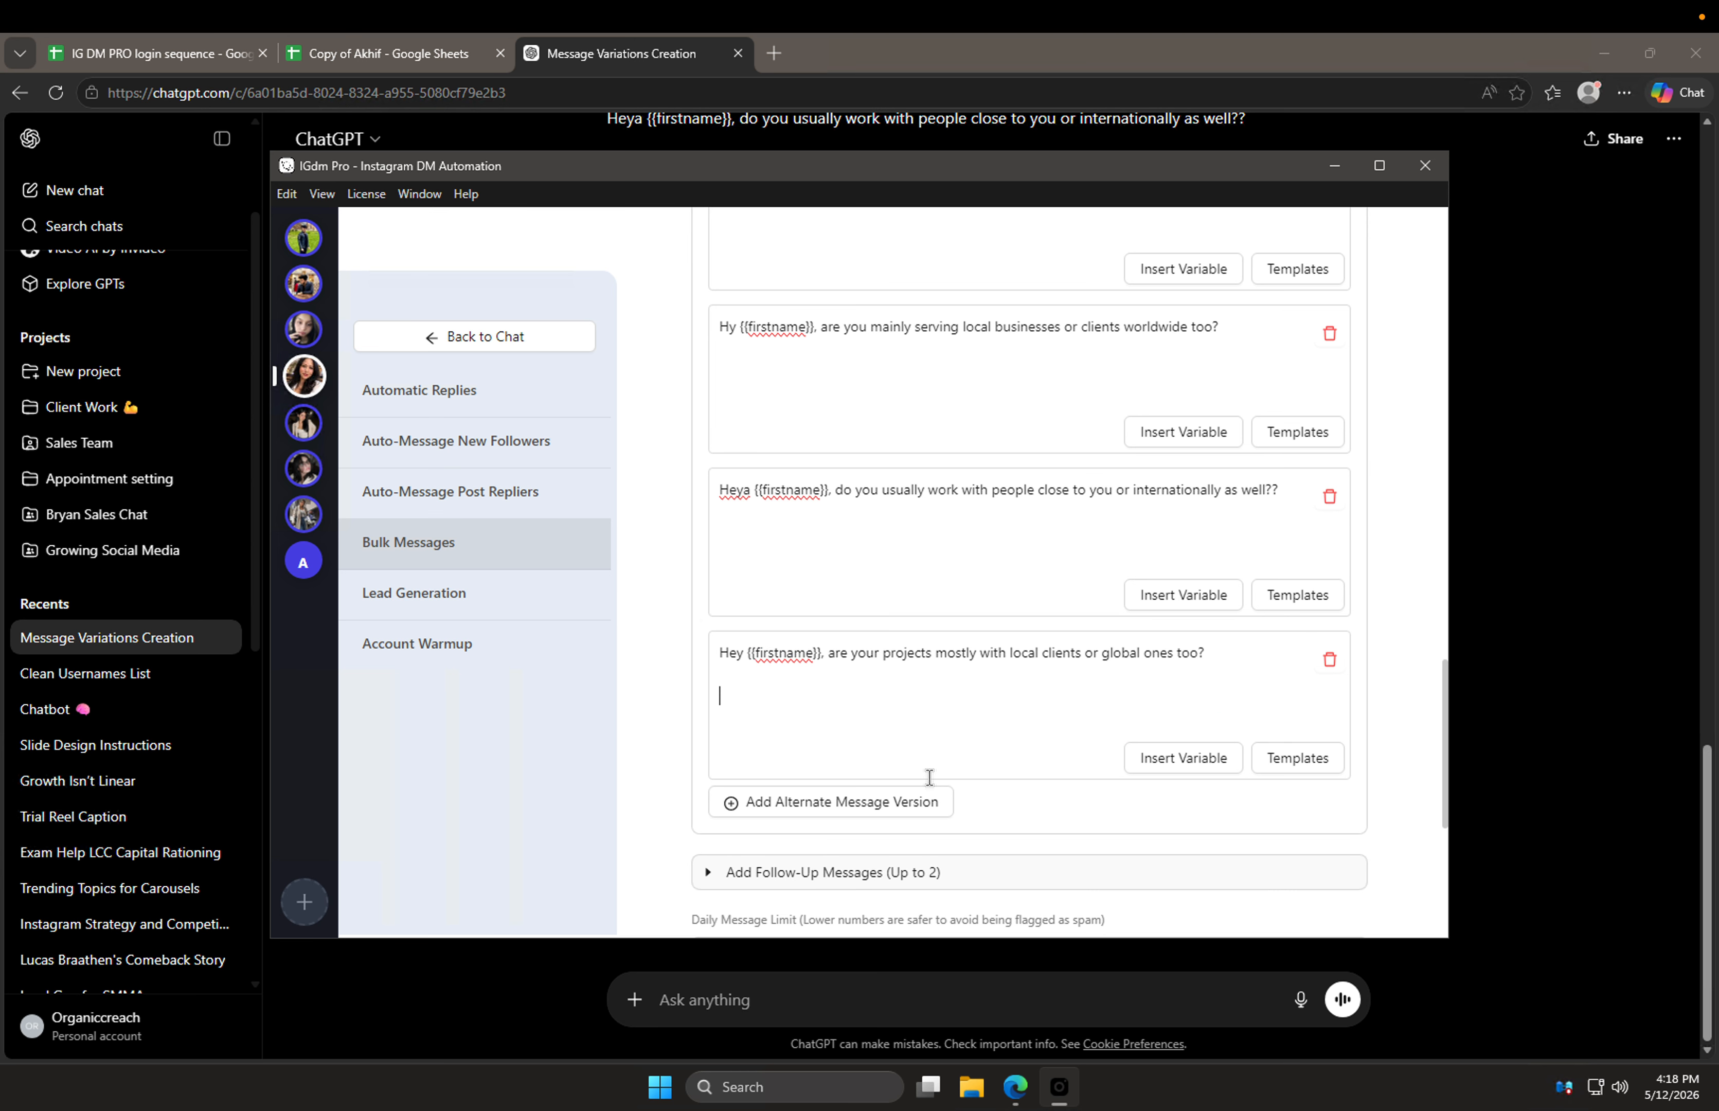
Step: Add an alternate message version from the cut variations, keeping only "Hi {{firstname}}, do most of your clients come from your city or different countries??"
click(906, 804)
click(936, 847)
key(ctrl+v)
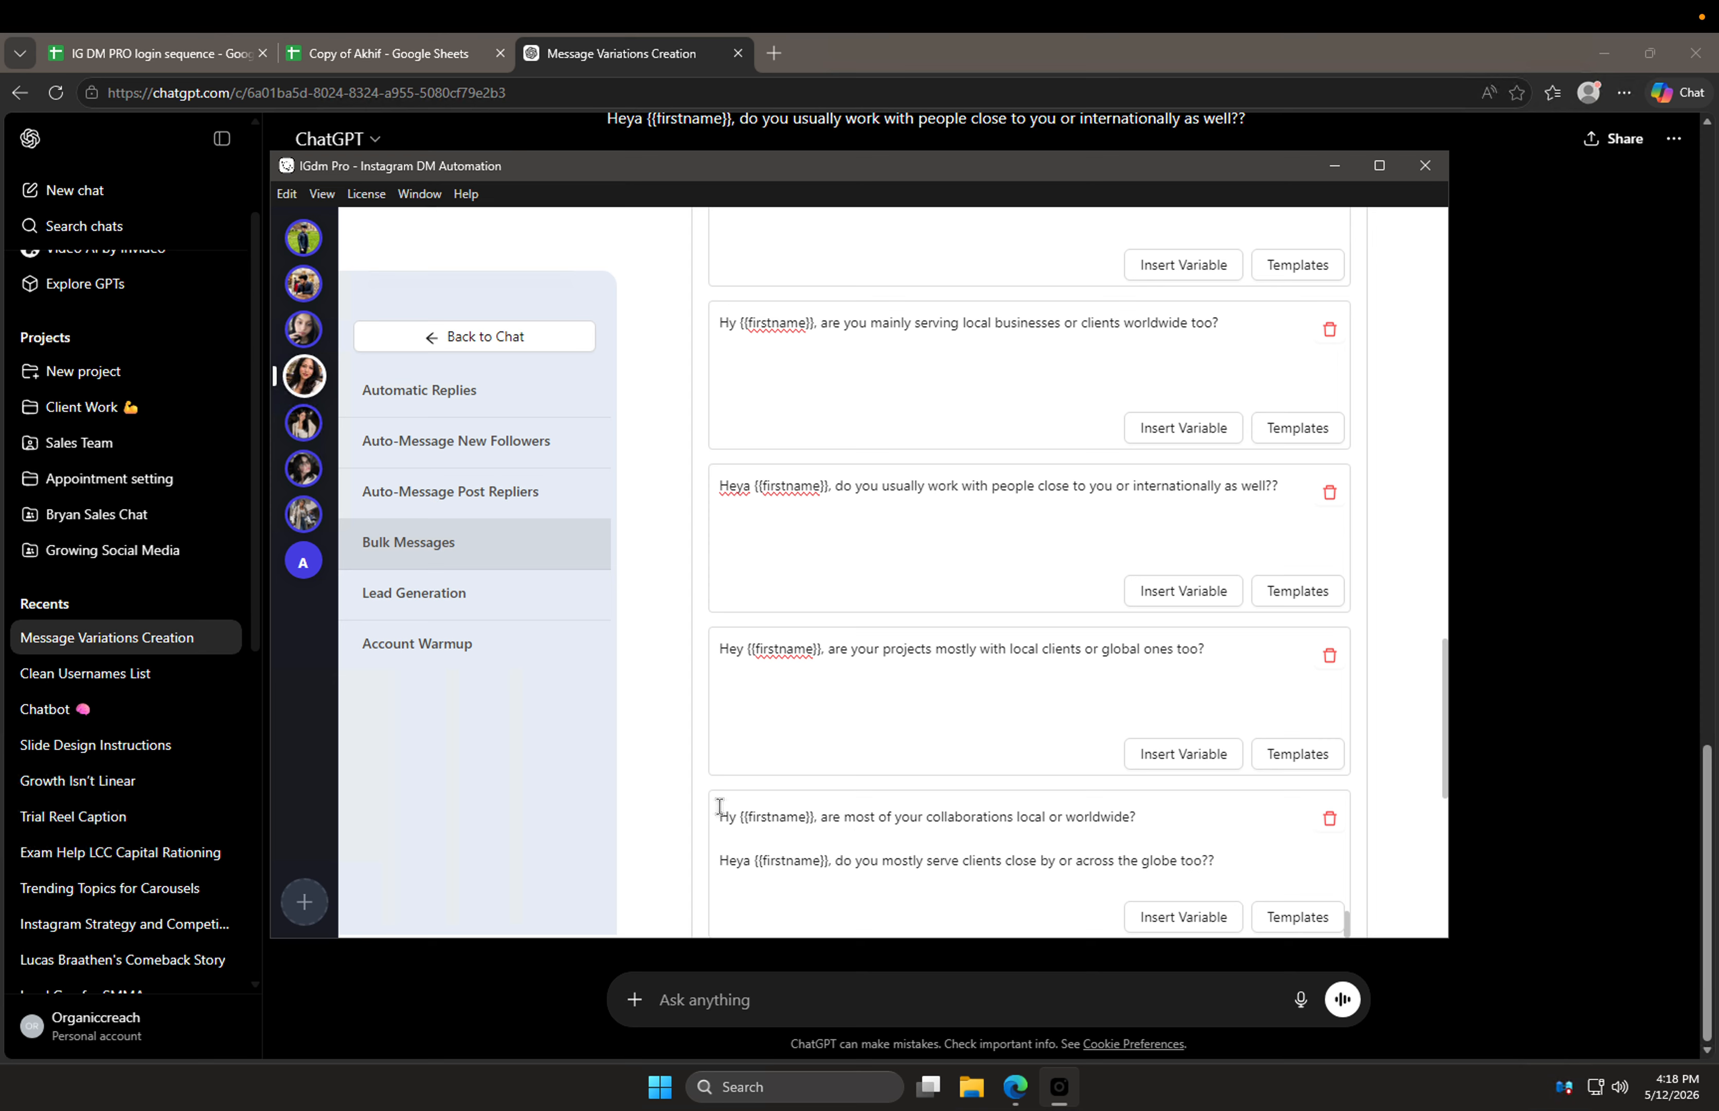
scroll(719, 807, down, 3)
scroll(763, 660, up, 5)
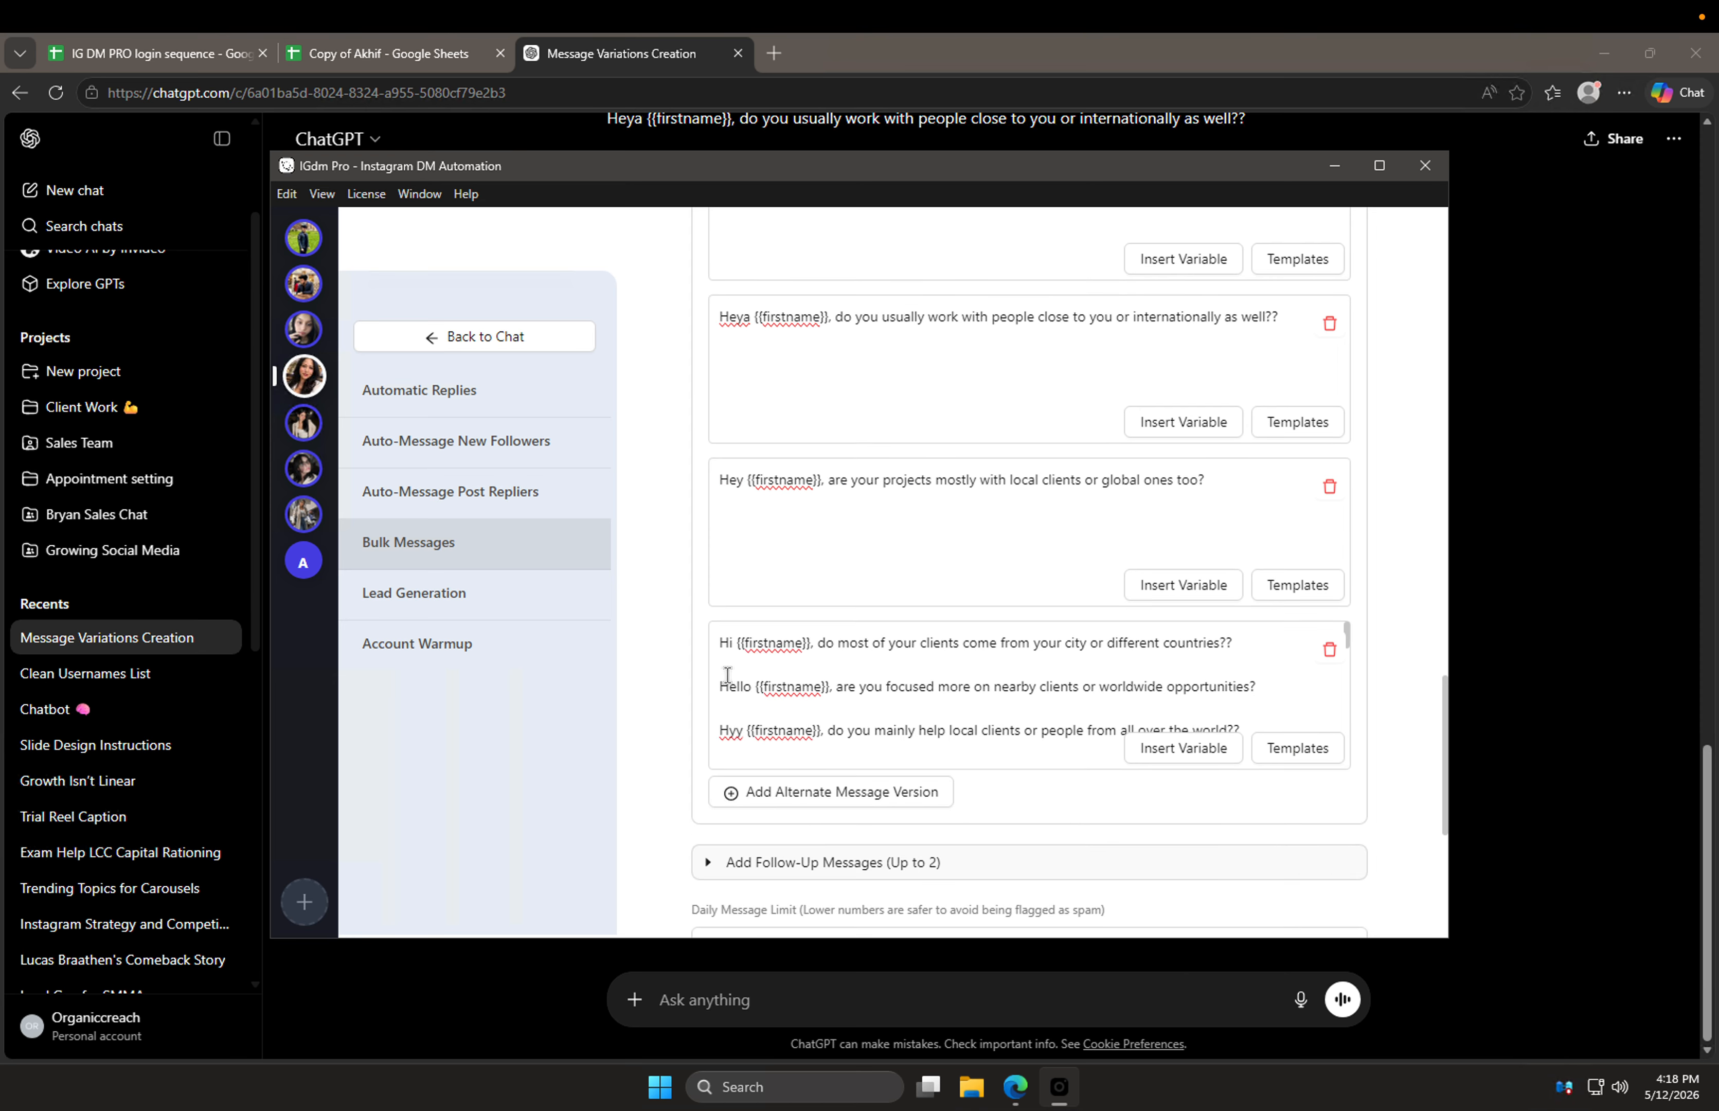
drag(728, 675, 1140, 859)
key(ctrl+x)
Step: Add an alternate message version from the cut variations, keeping only "Hello {{firstname}}, are you focused more on nearby clients or worldwide opportunities?"
click(910, 804)
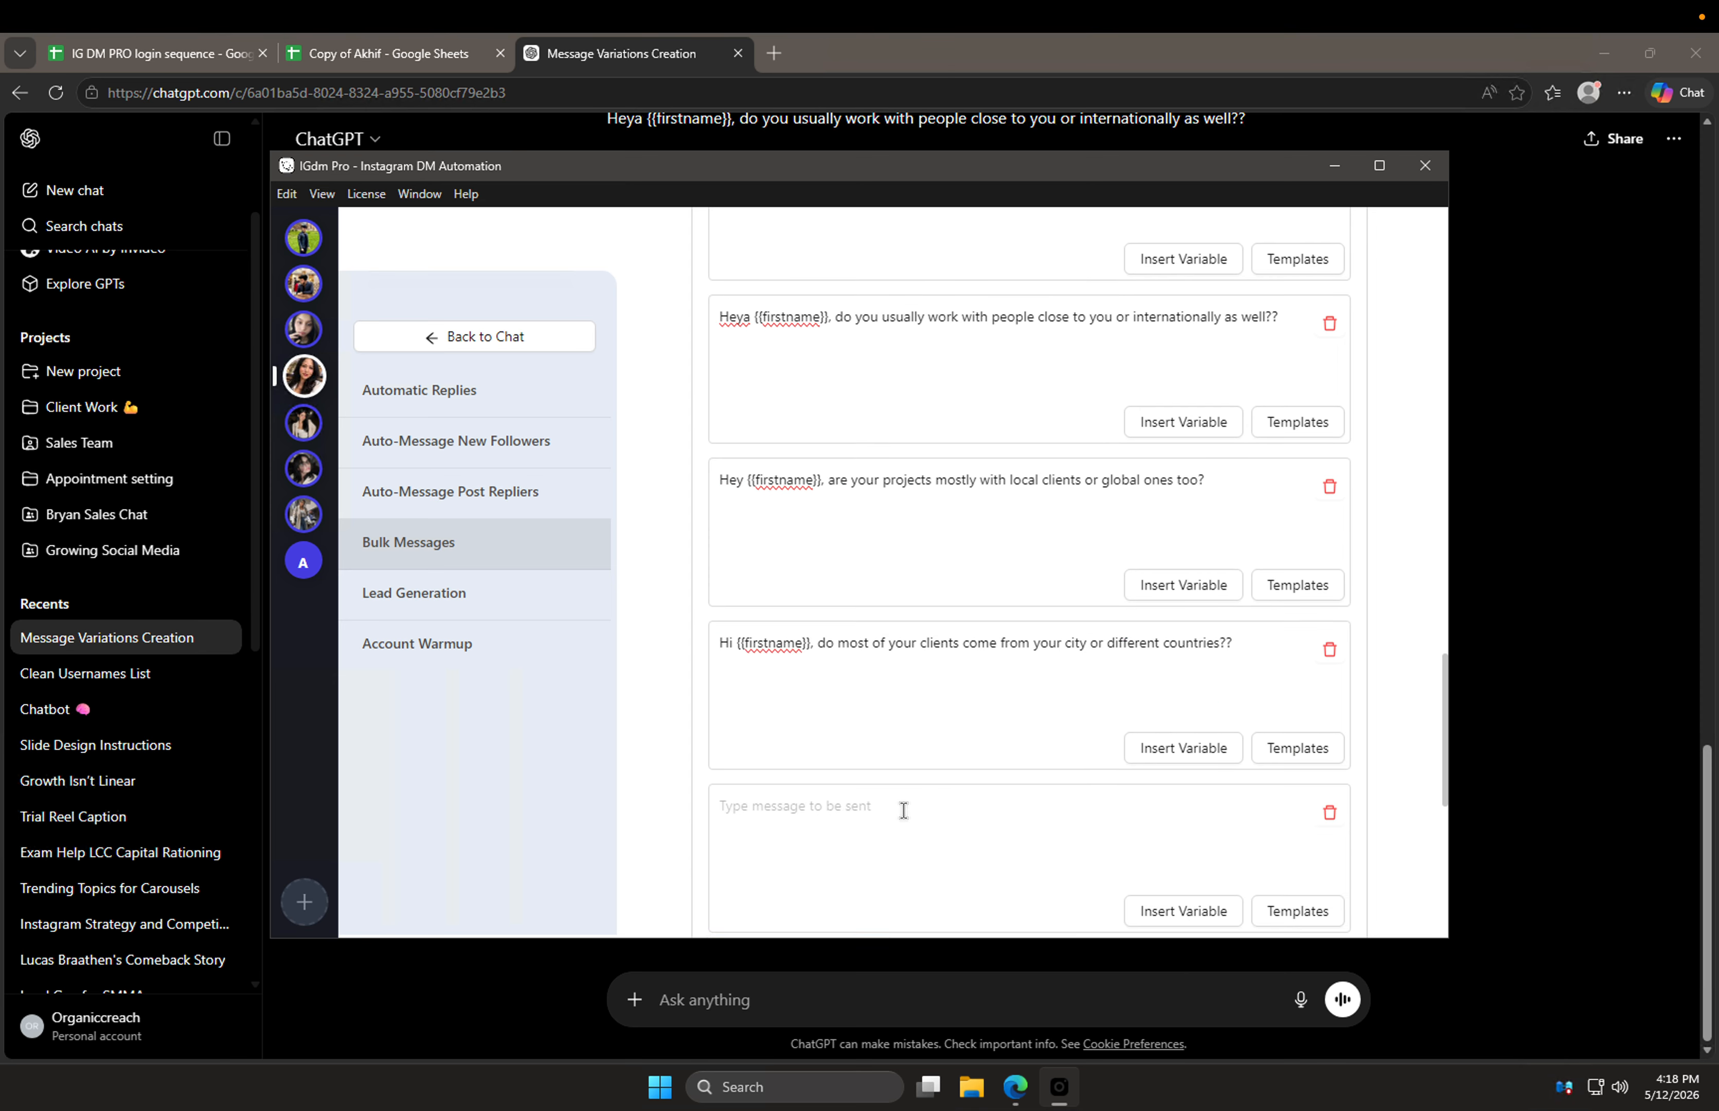
click(903, 809)
key(ctrl+v)
scroll(850, 494, down, 10)
scroll(850, 493, up, 1)
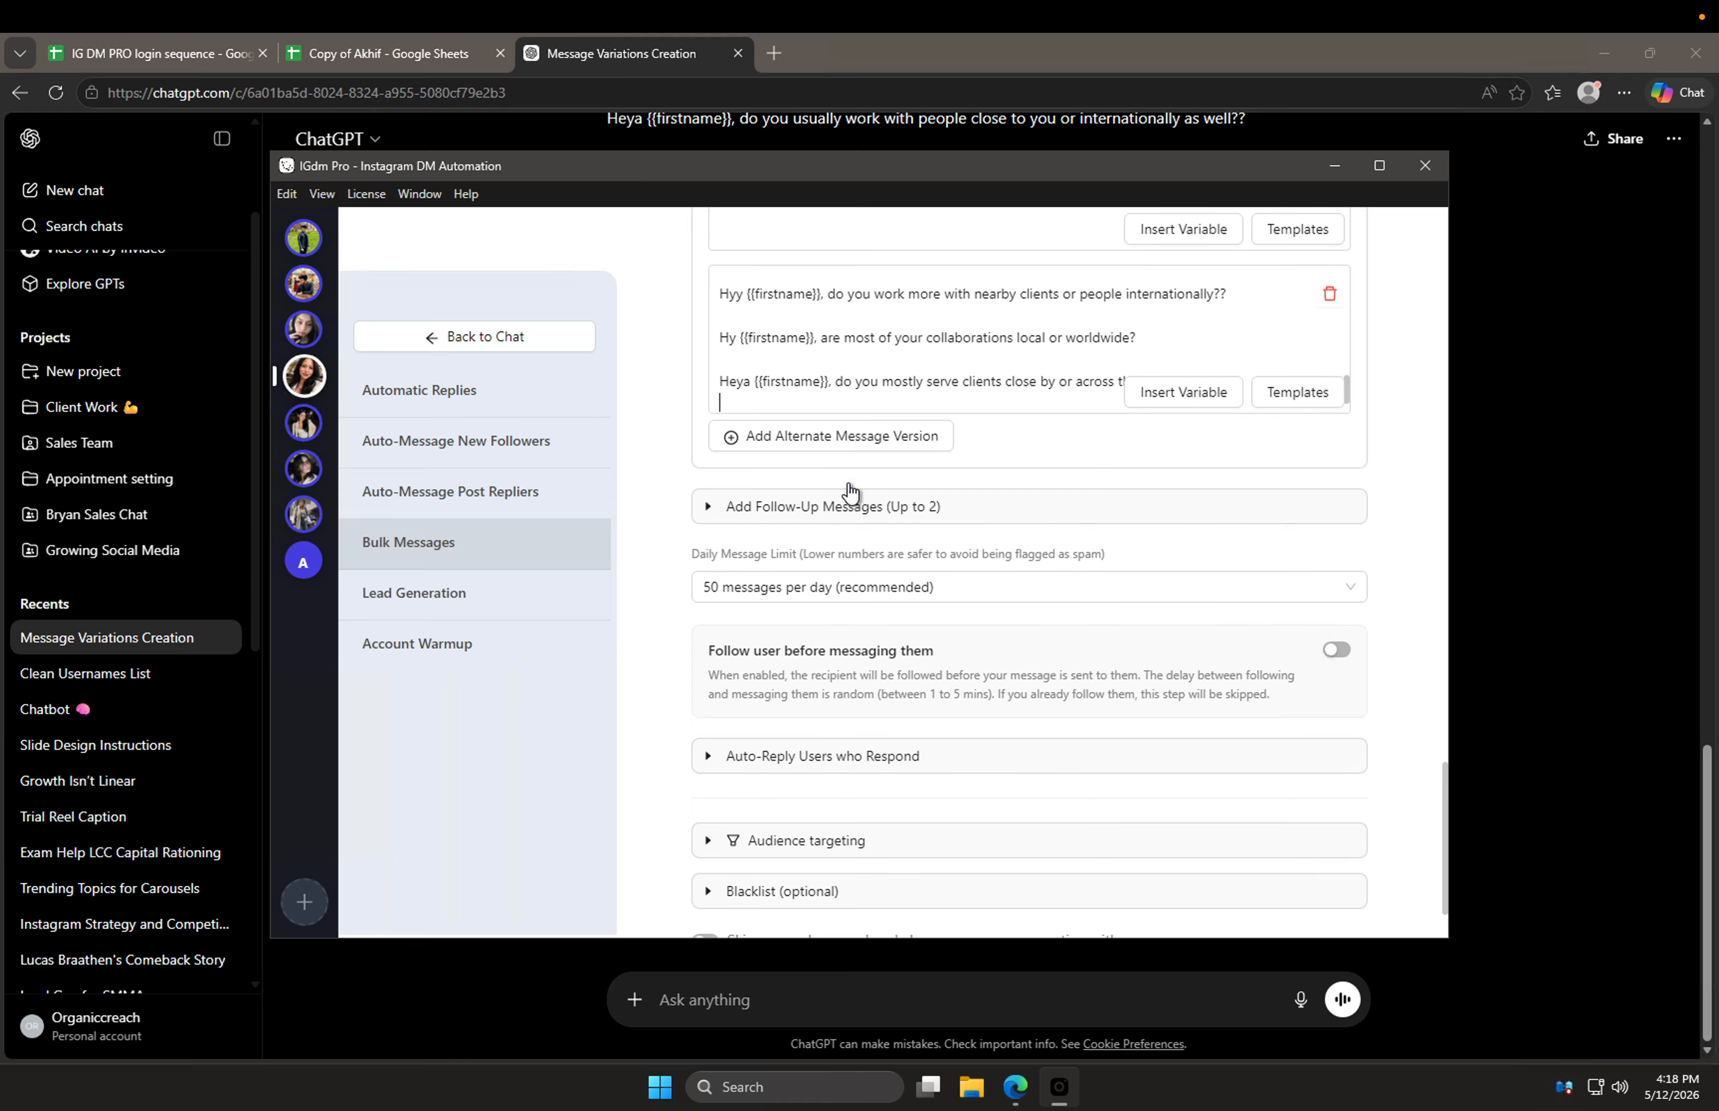
scroll(888, 357, up, 3)
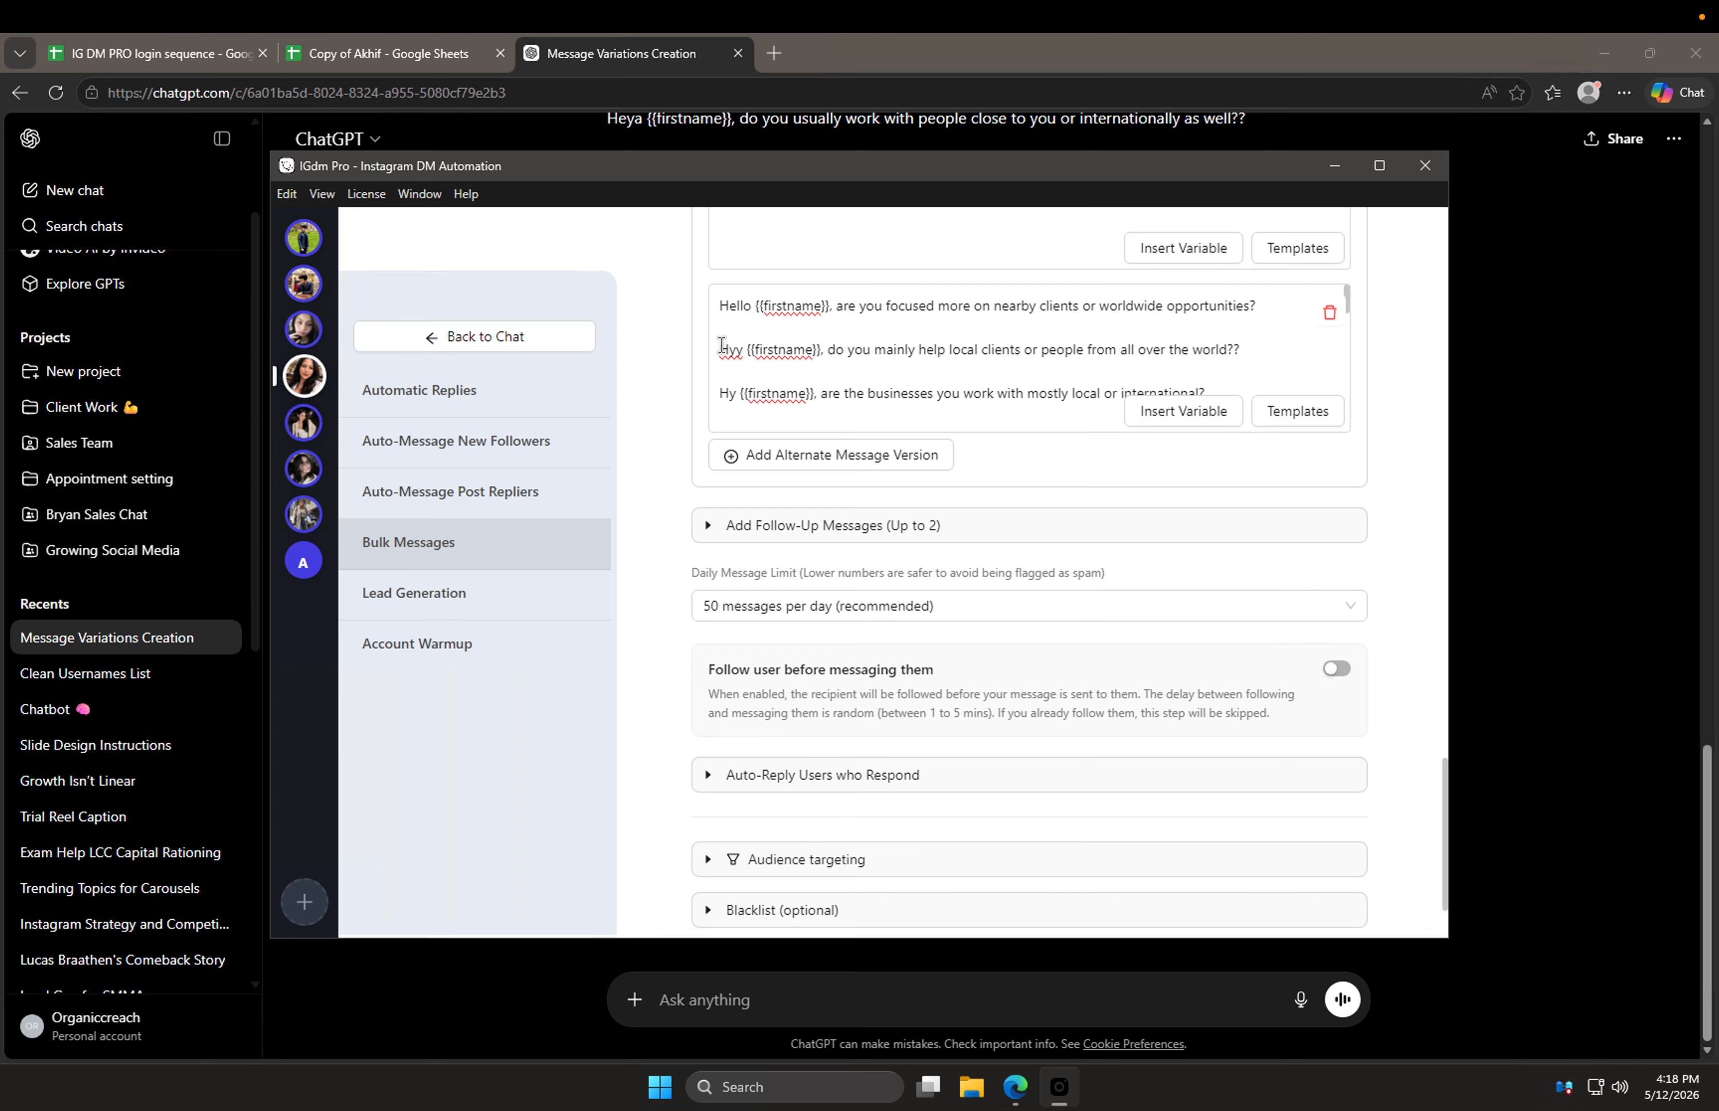
drag(721, 346, 1329, 480)
key(ctrl+x)
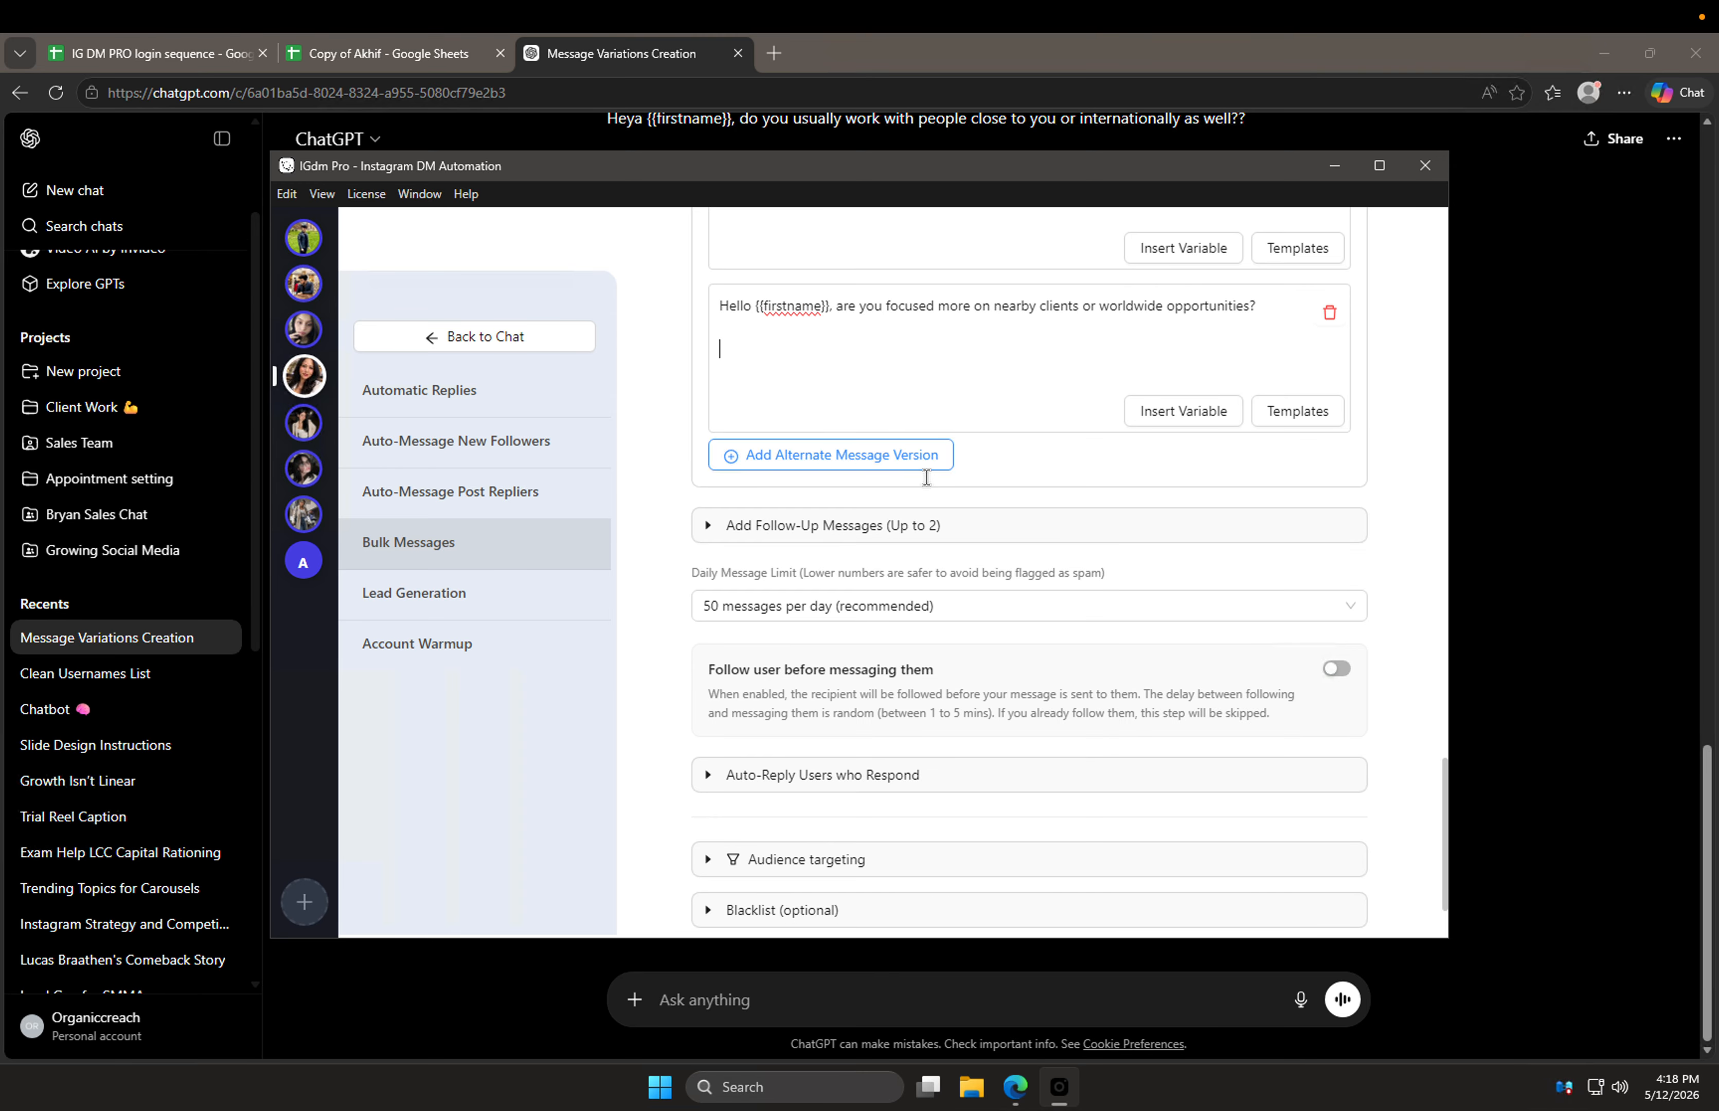
Step: Add an alternate message version from the cut variations, keeping only "Hyy {{firstname}}, do you mainly help local clients or people from all over the world??"
click(927, 470)
key(ctrl+v)
drag(721, 526, 1229, 707)
key(ctrl+x)
Step: Add an alternate message version from the cut variations, keeping only "Hy {{firstname}}, are the businesses you work with mostly local or international?"
click(931, 619)
click(947, 624)
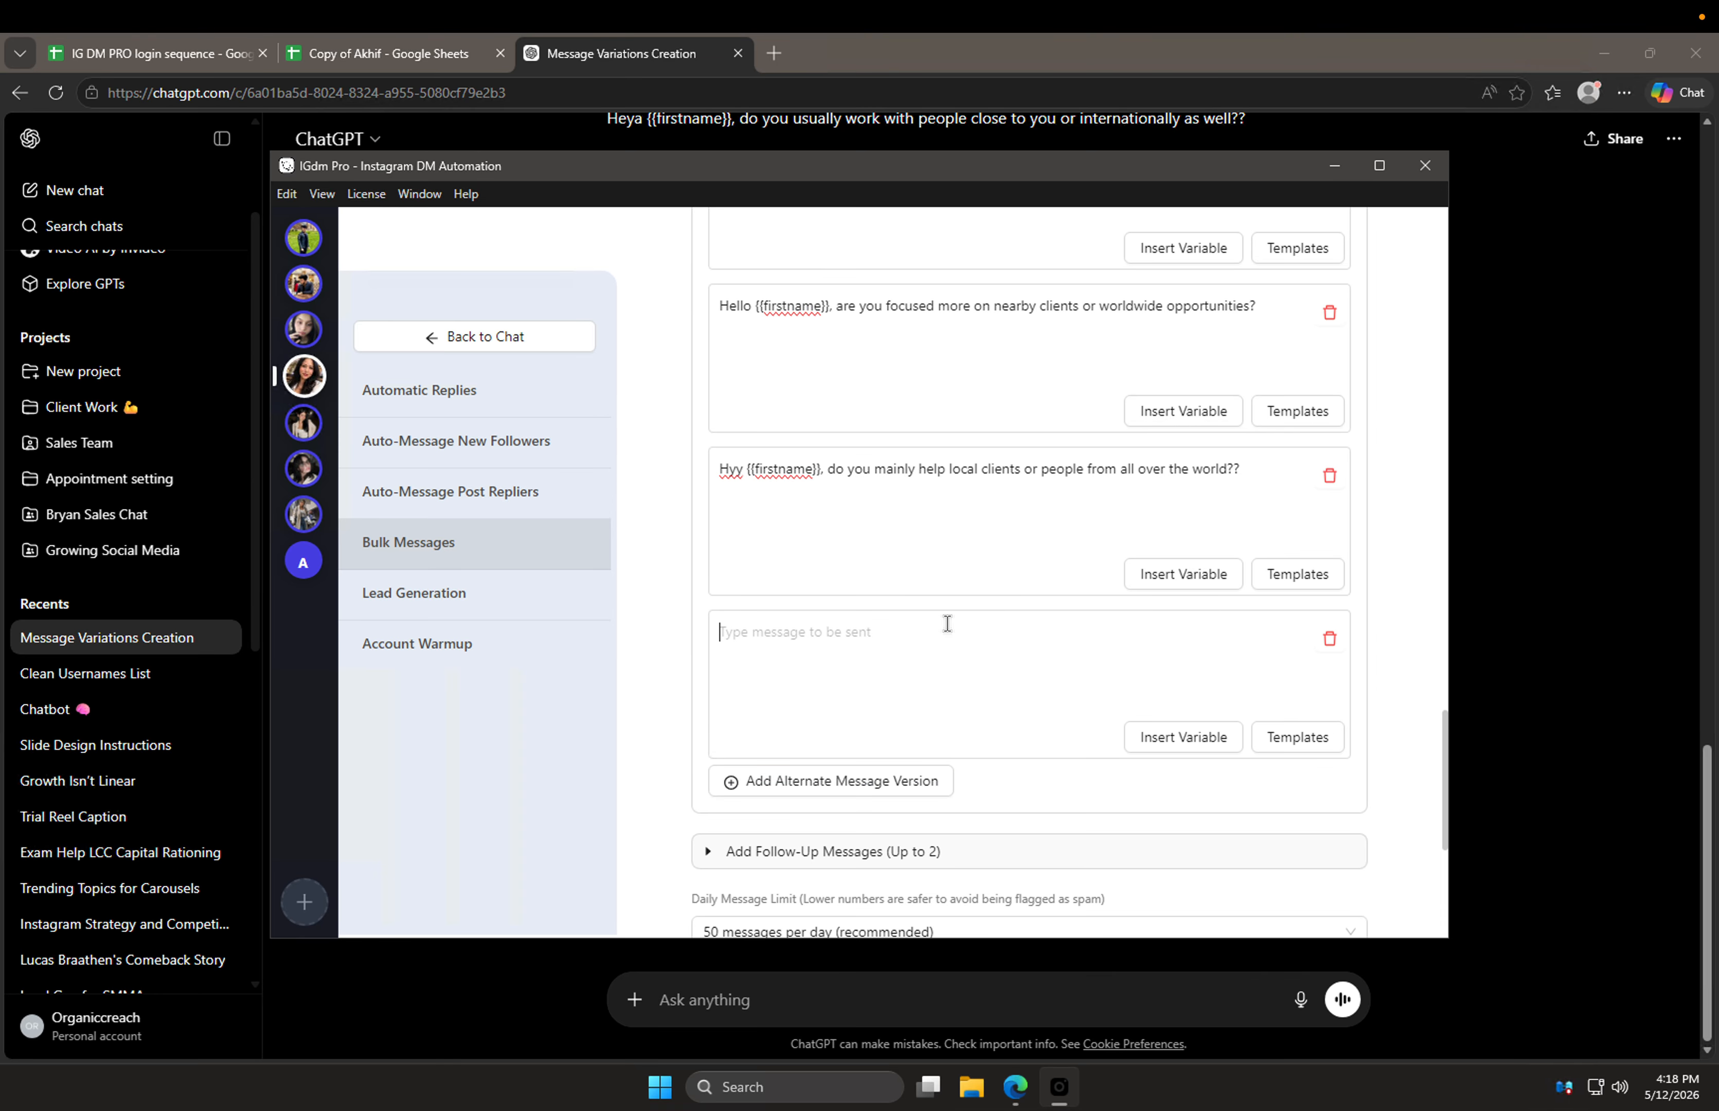
key(ctrl+v)
scroll(771, 698, up, 10)
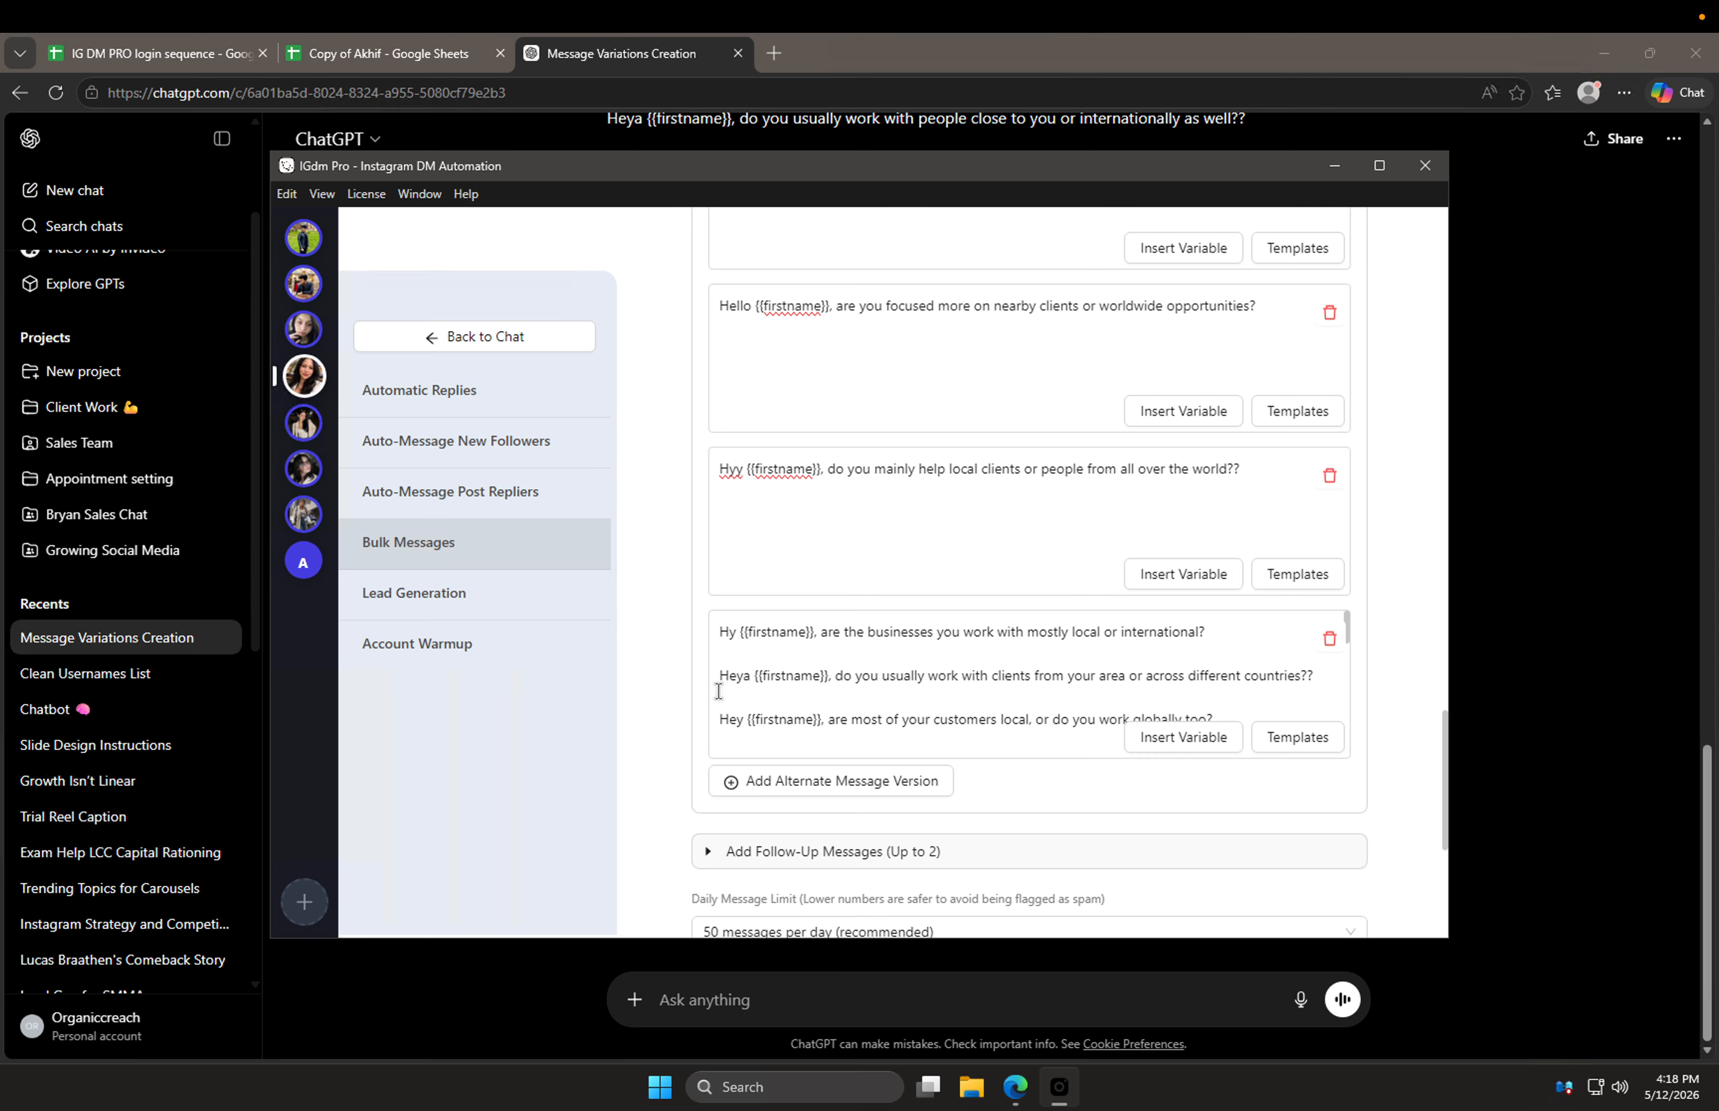
drag(719, 691, 1322, 852)
key(ctrl+x)
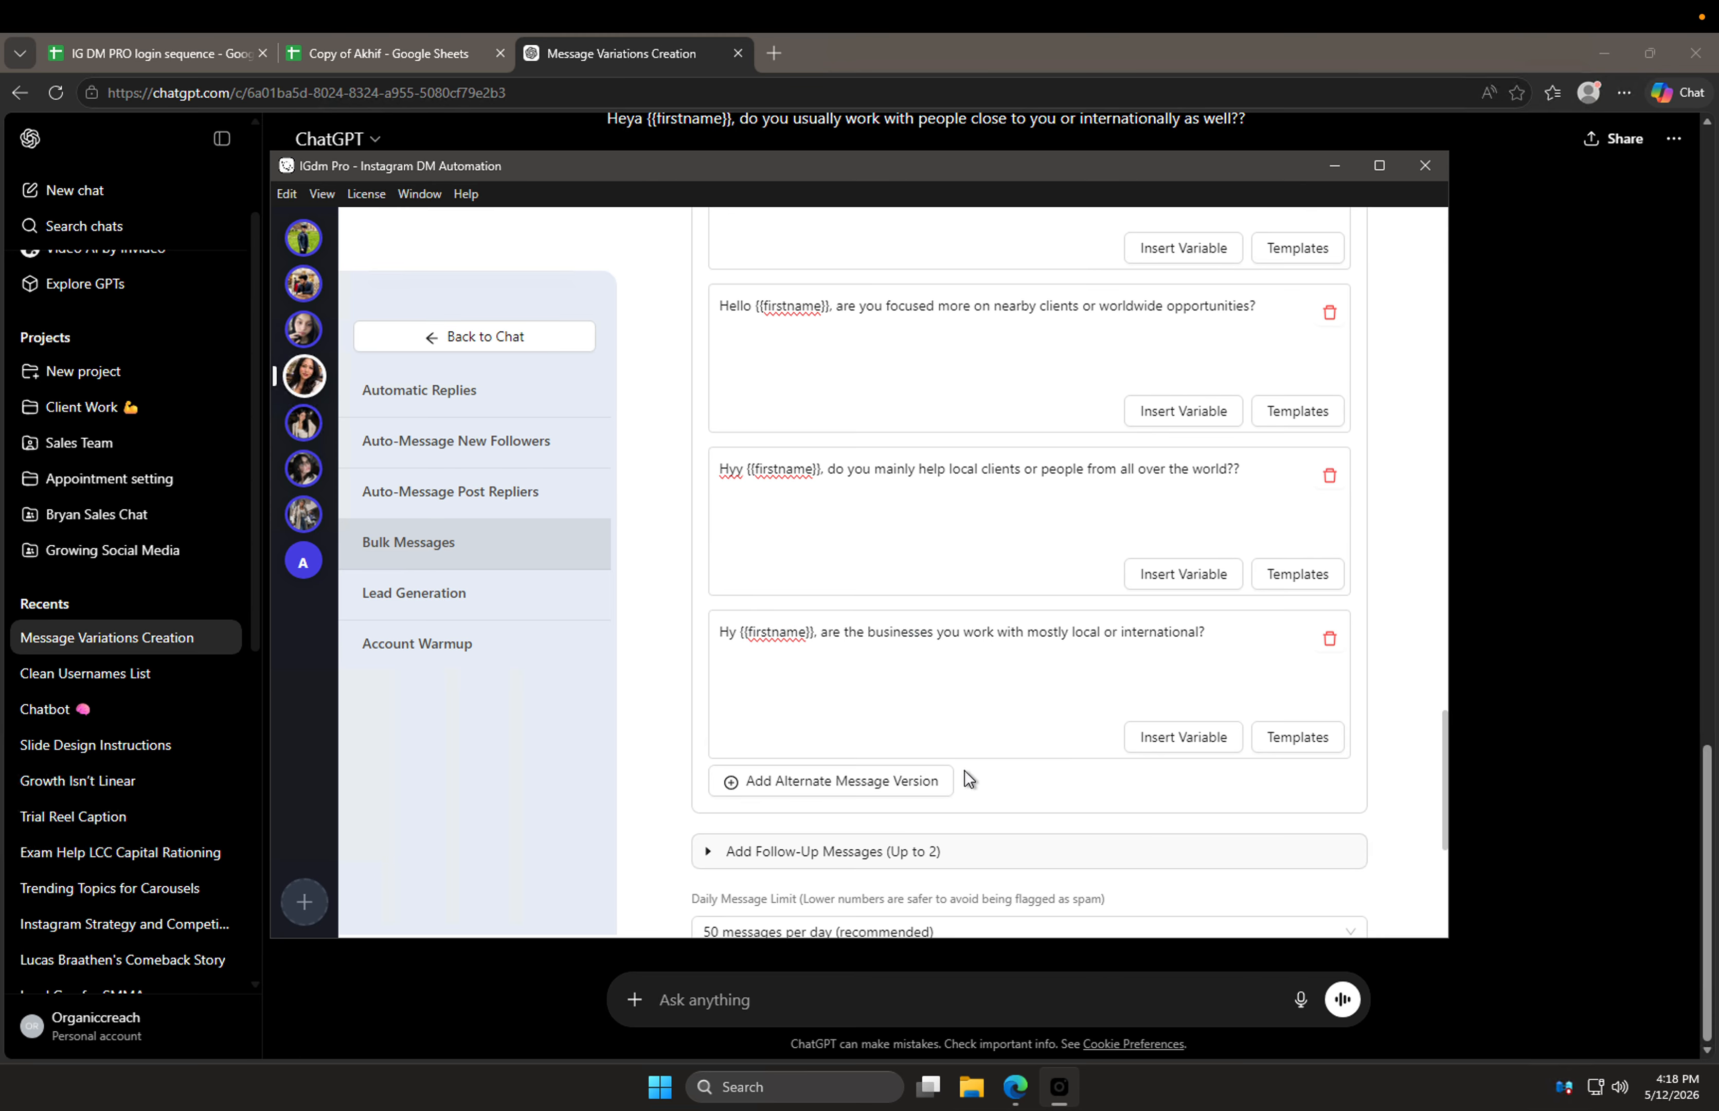
Step: Add an alternate message version from the cut variations, keeping only "Heya {{firstname}}, do you usually work with clients from your area or across different countries??"
click(950, 778)
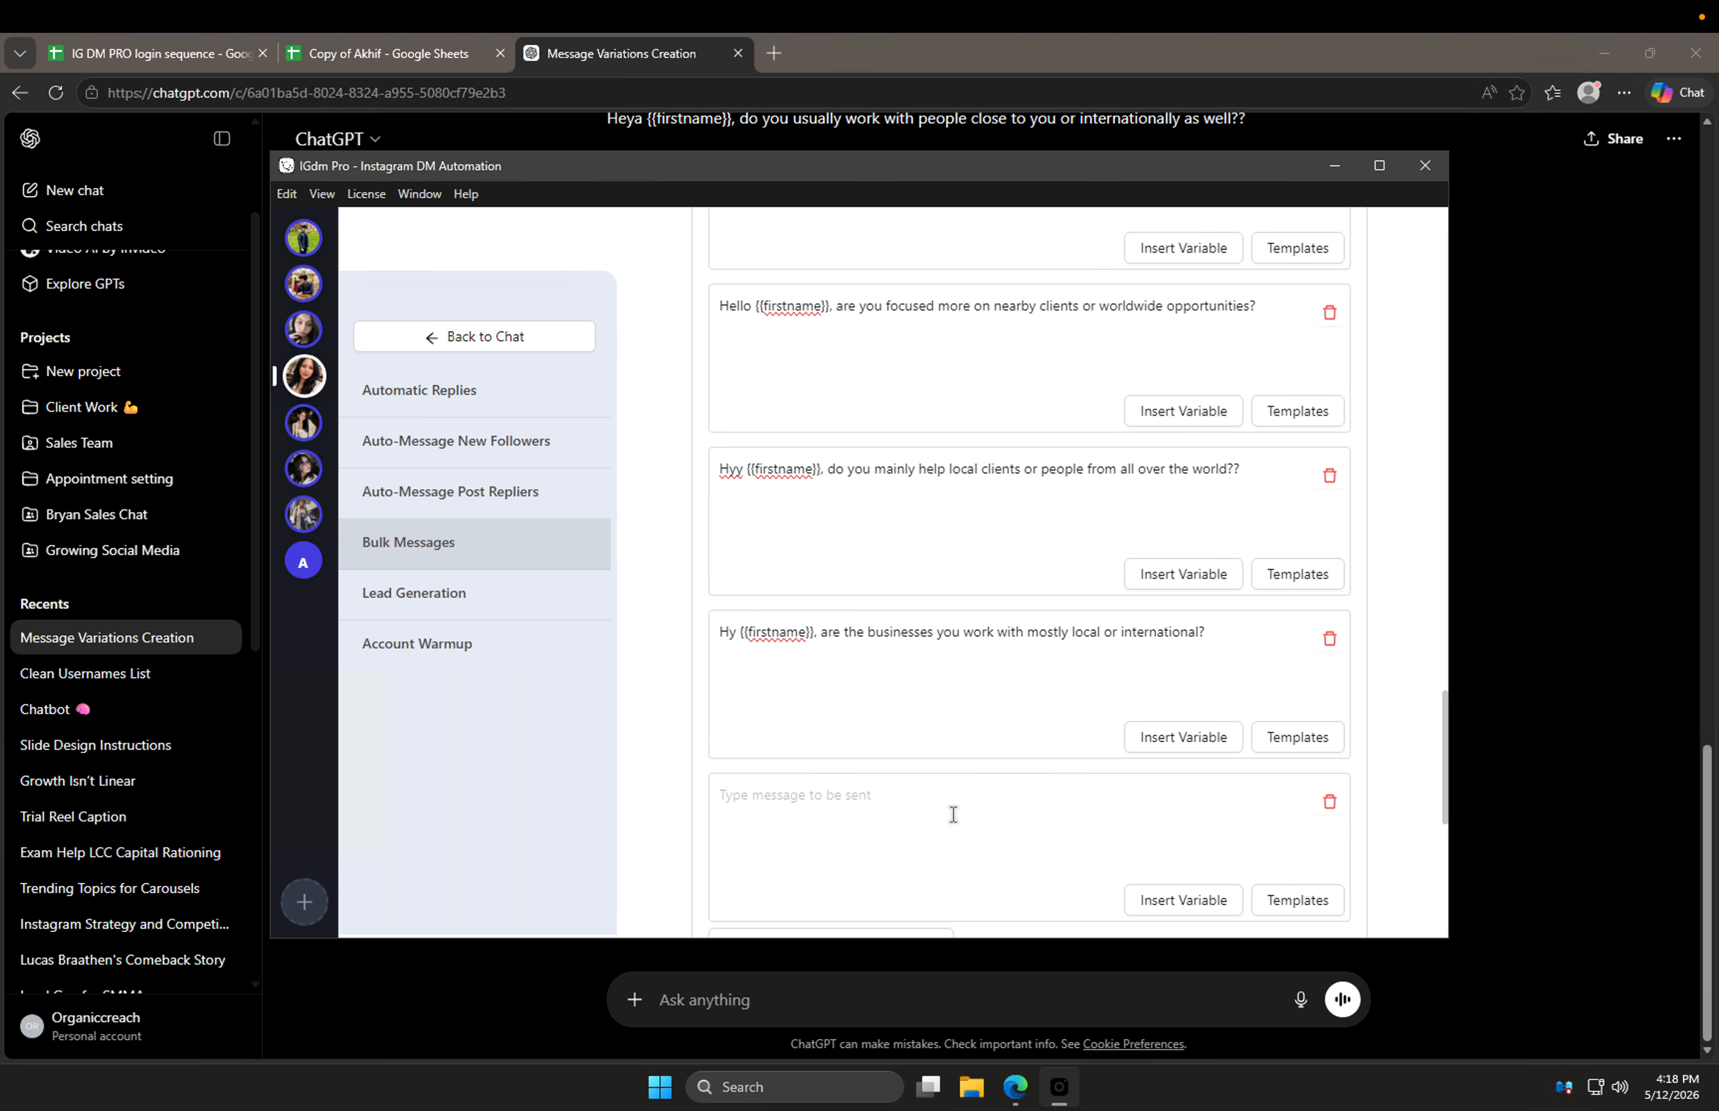
click(953, 814)
key(ctrl+v)
scroll(679, 800, down, 3)
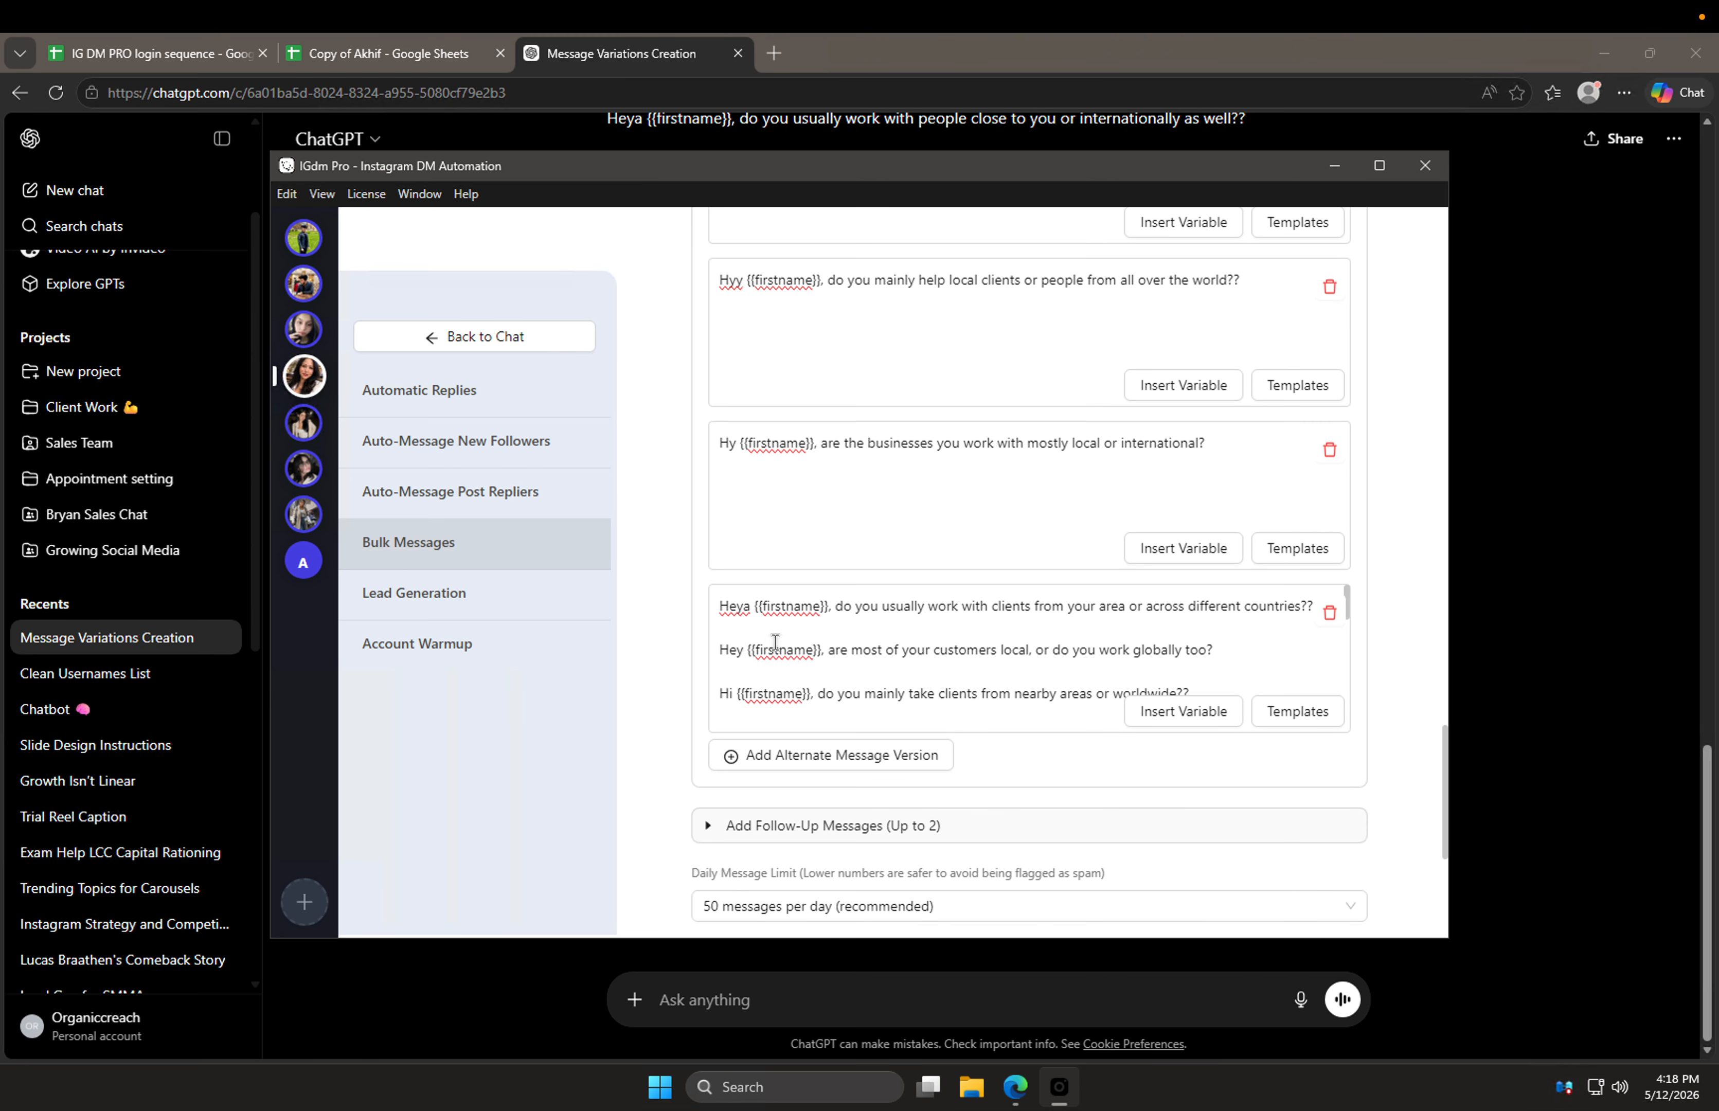
scroll(775, 641, up, 10)
scroll(672, 764, down, 6)
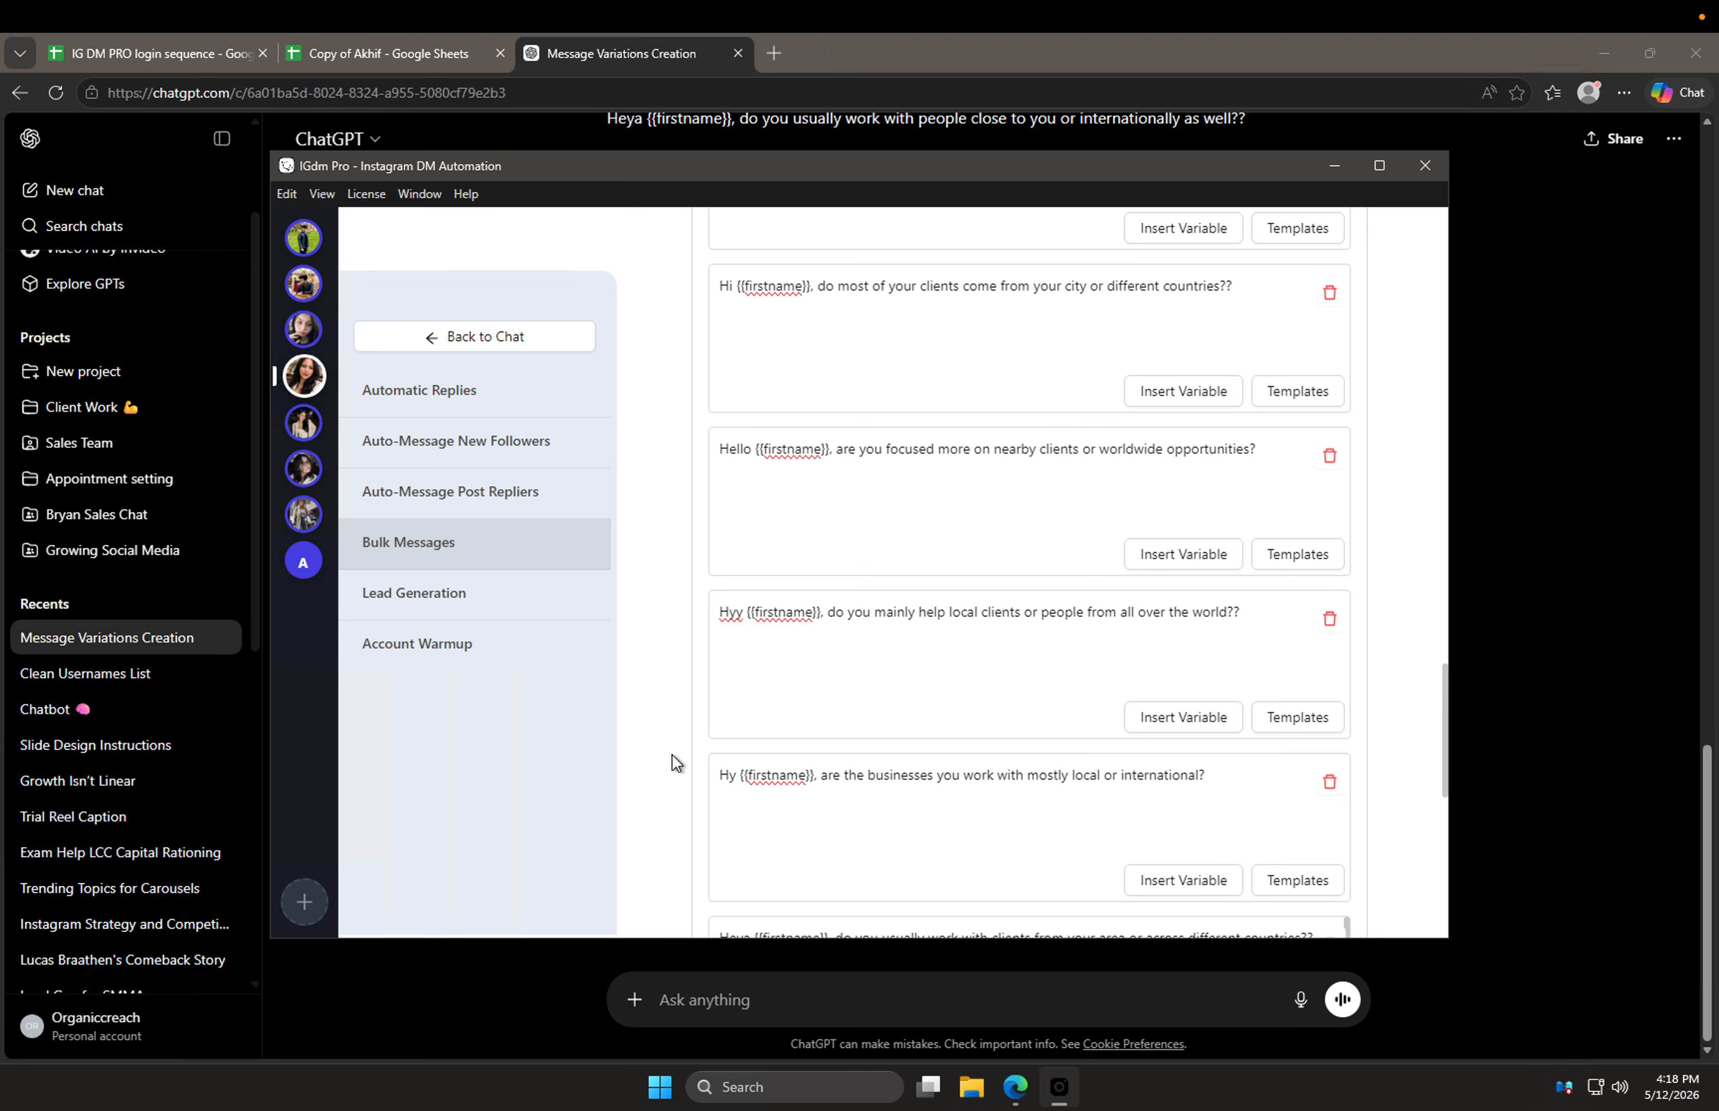
scroll(671, 759, down, 6)
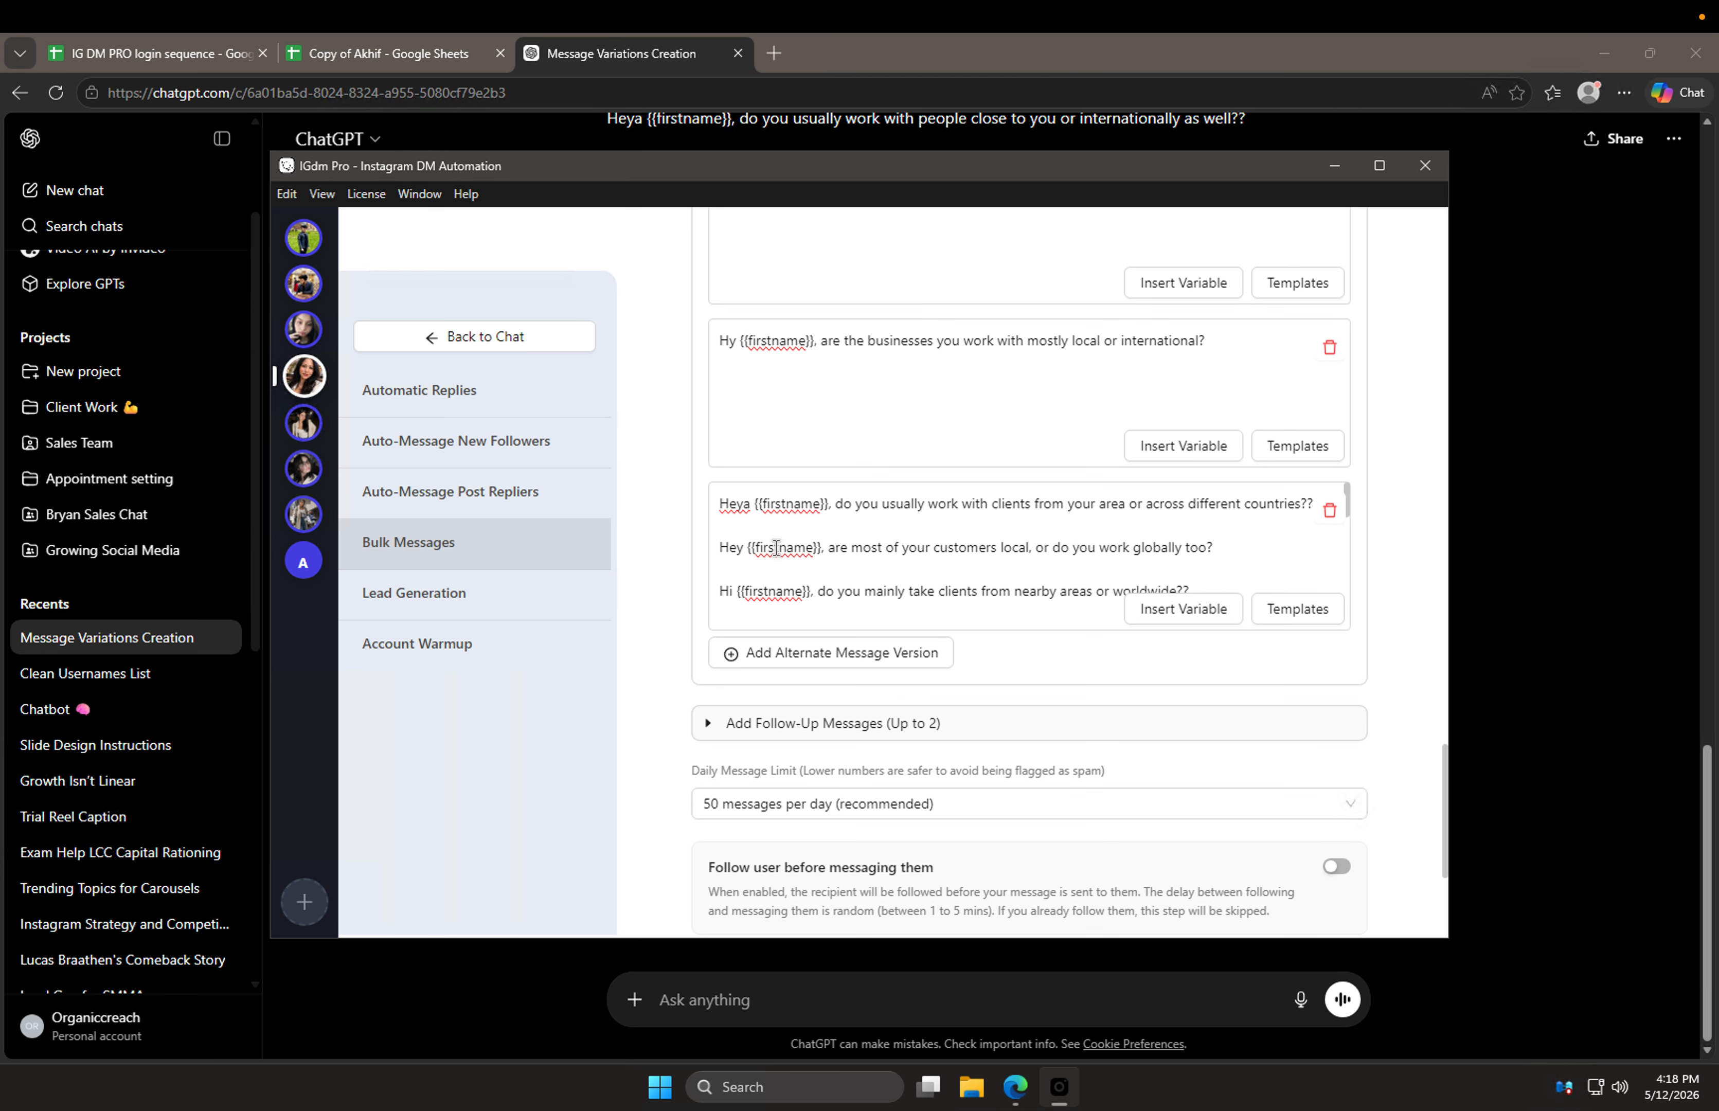
drag(720, 546, 1353, 698)
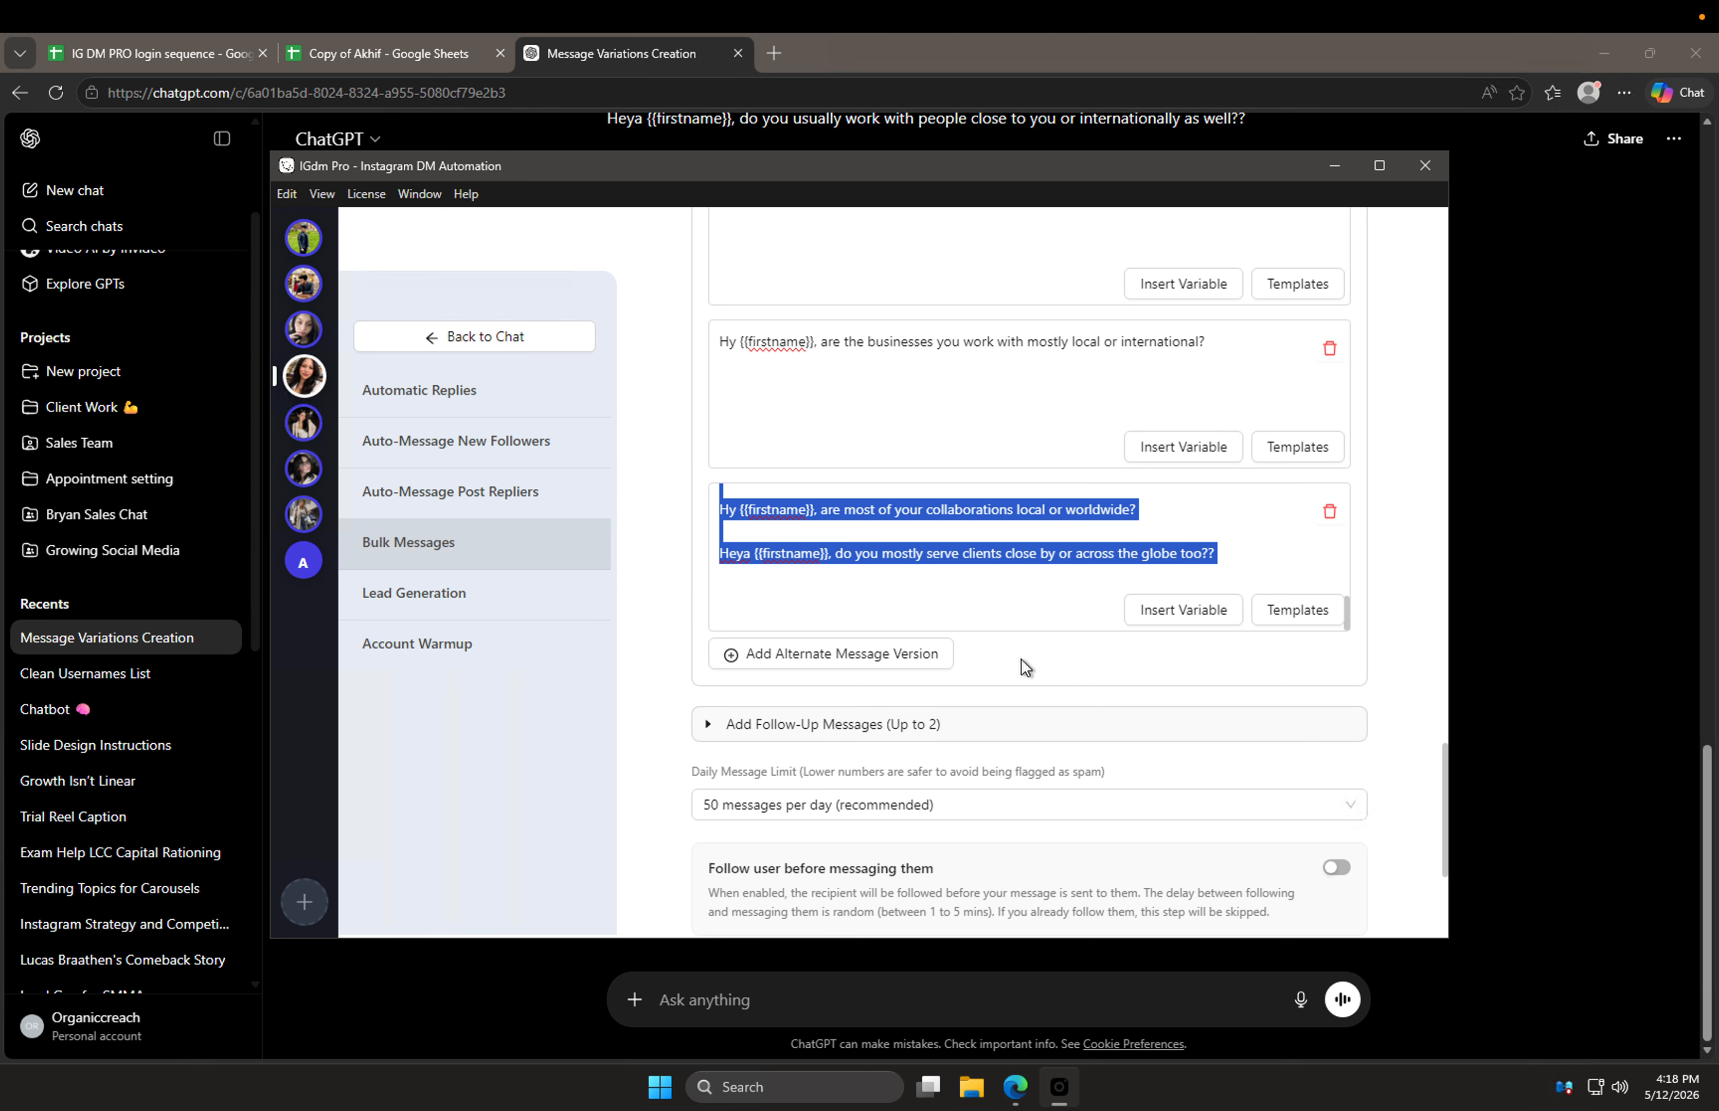
key(ctrl+x)
Step: Add an alternate message version from the cut variations, keeping only "Hey {{firstname}}, are most of your customers local, or do you work globally too?"
click(909, 671)
click(929, 729)
key(ctrl+v)
scroll(930, 727, up, 5)
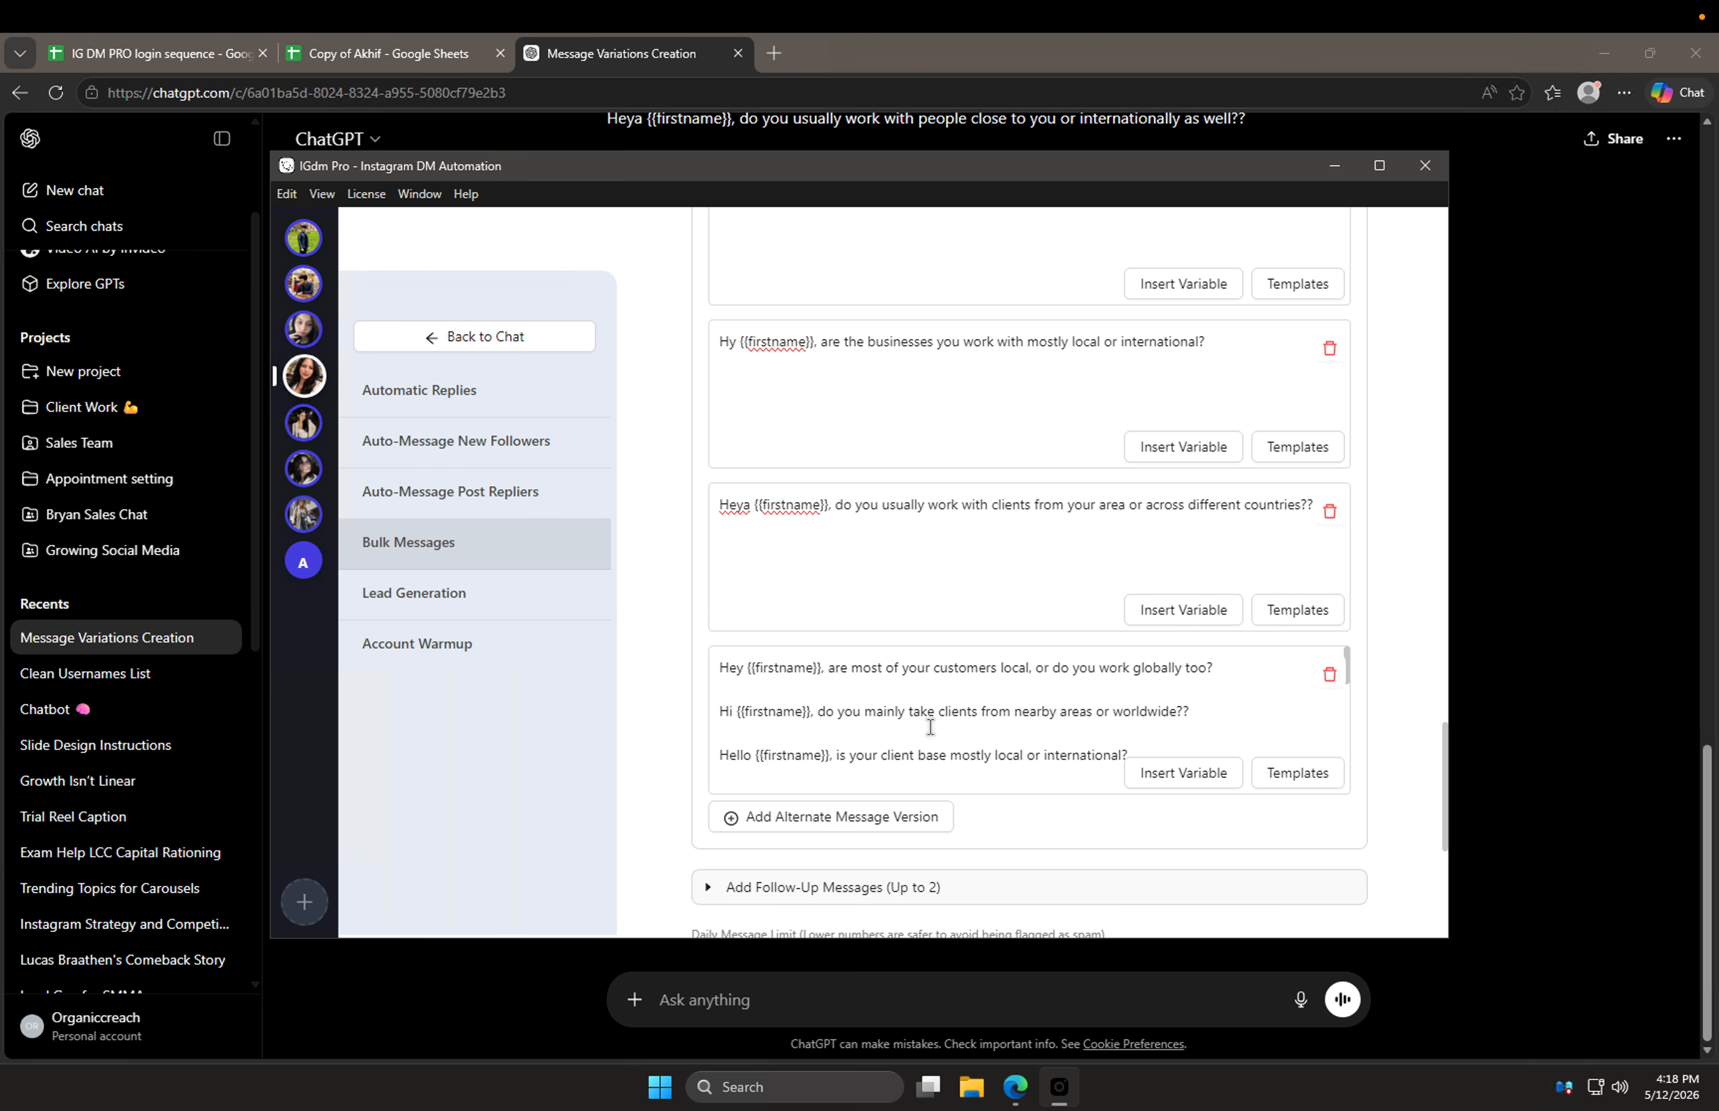
drag(719, 709, 1260, 837)
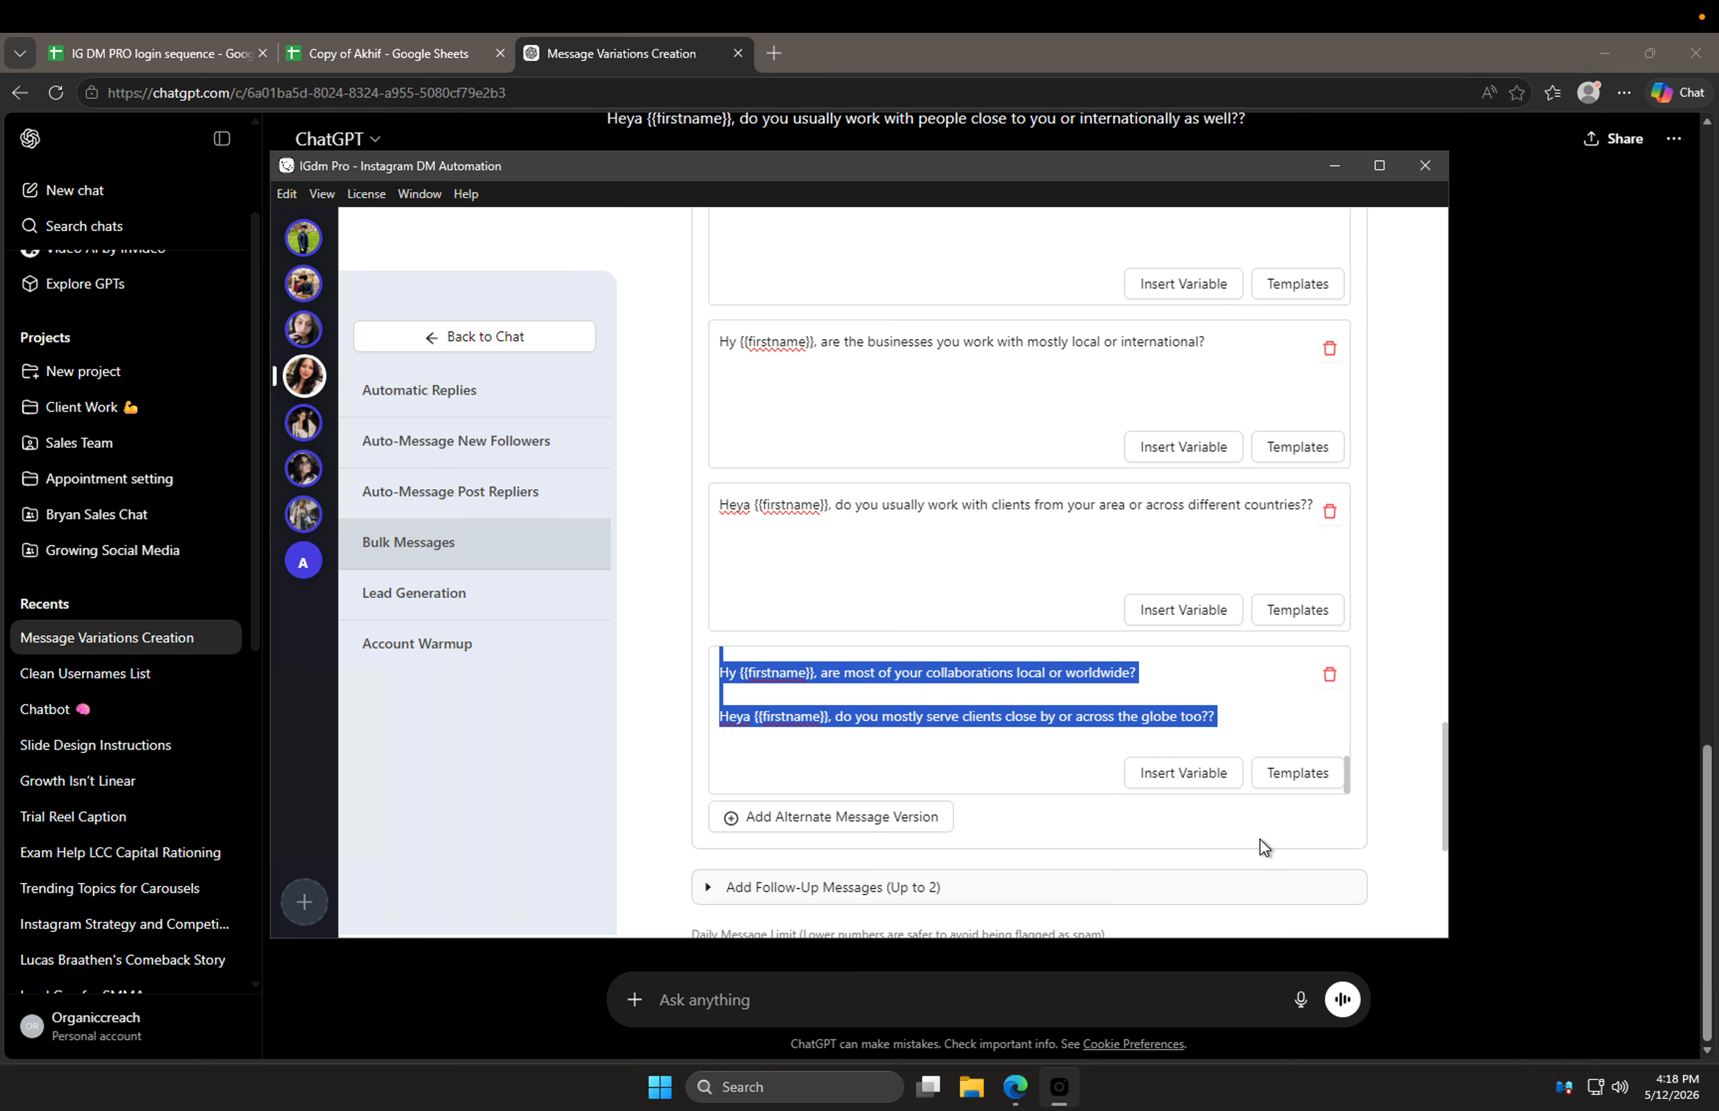
key(BackSpace)
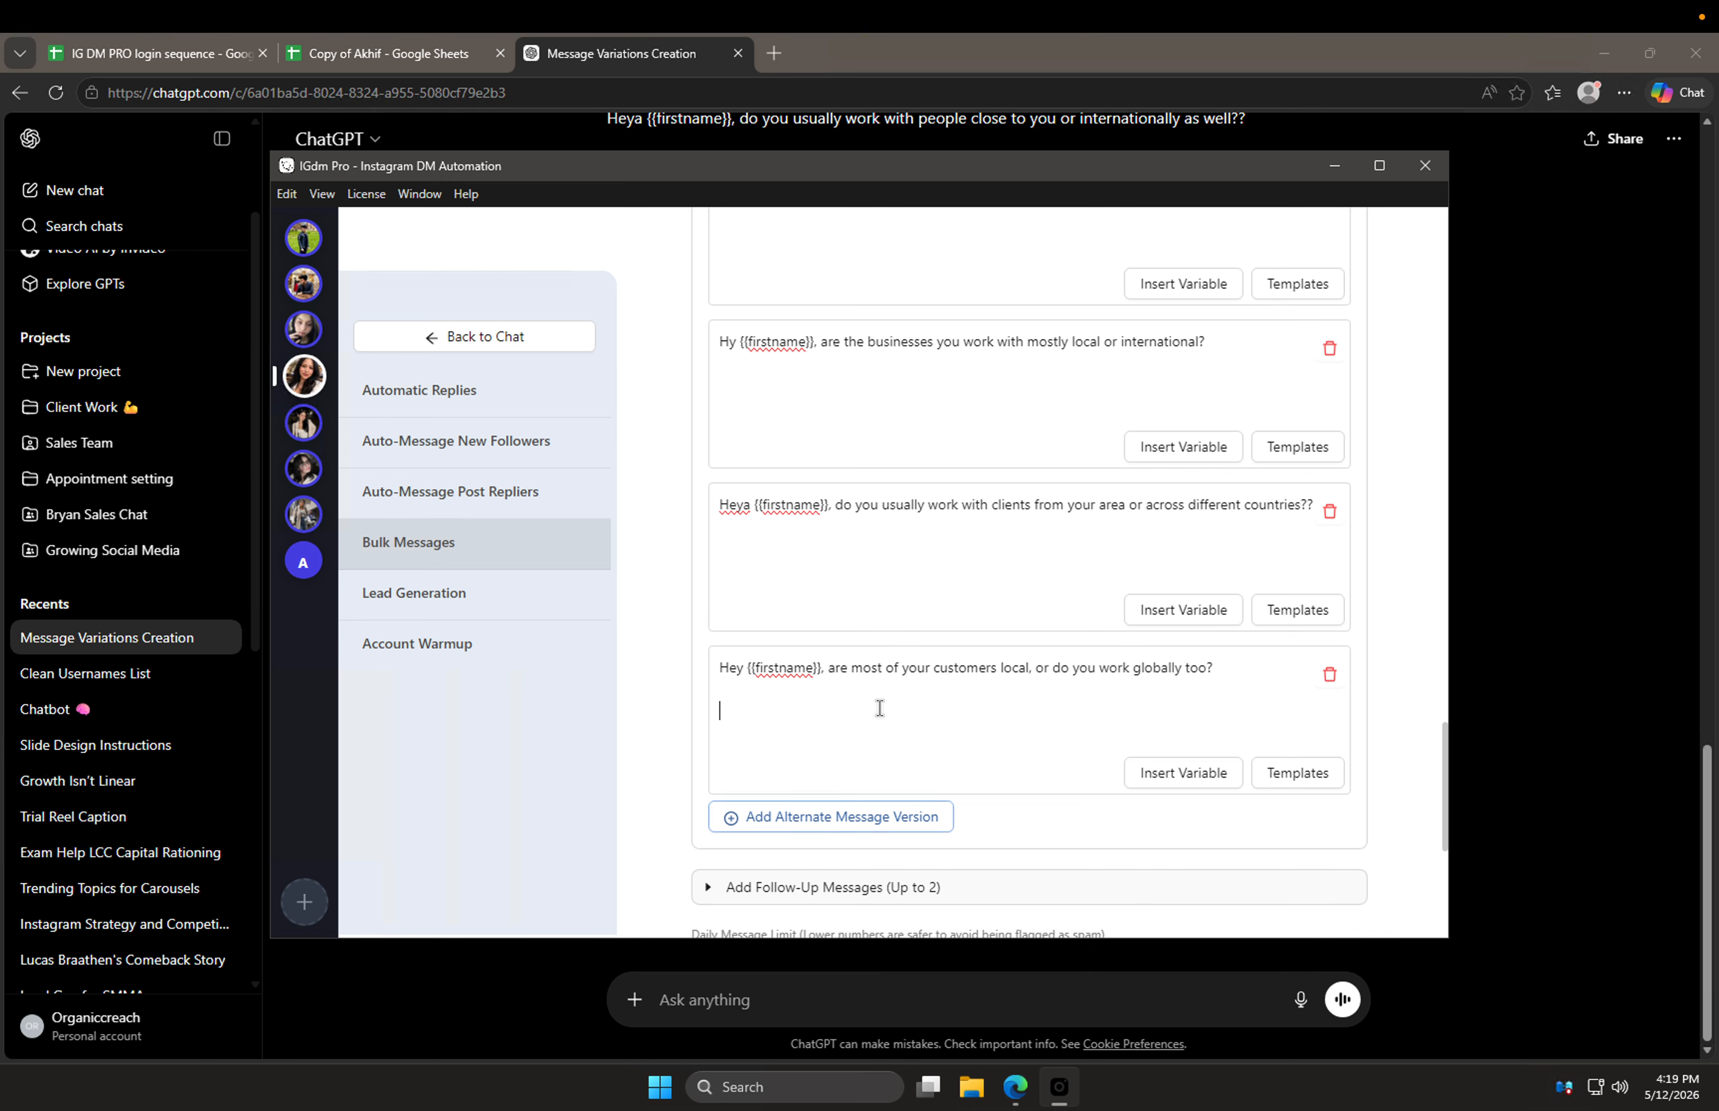
Step: Add an alternate message version from the cut variations, keeping only "Hi {{firstname}}, do you mainly take clients from nearby areas or worldwide??"
click(856, 818)
key(ctrl+v)
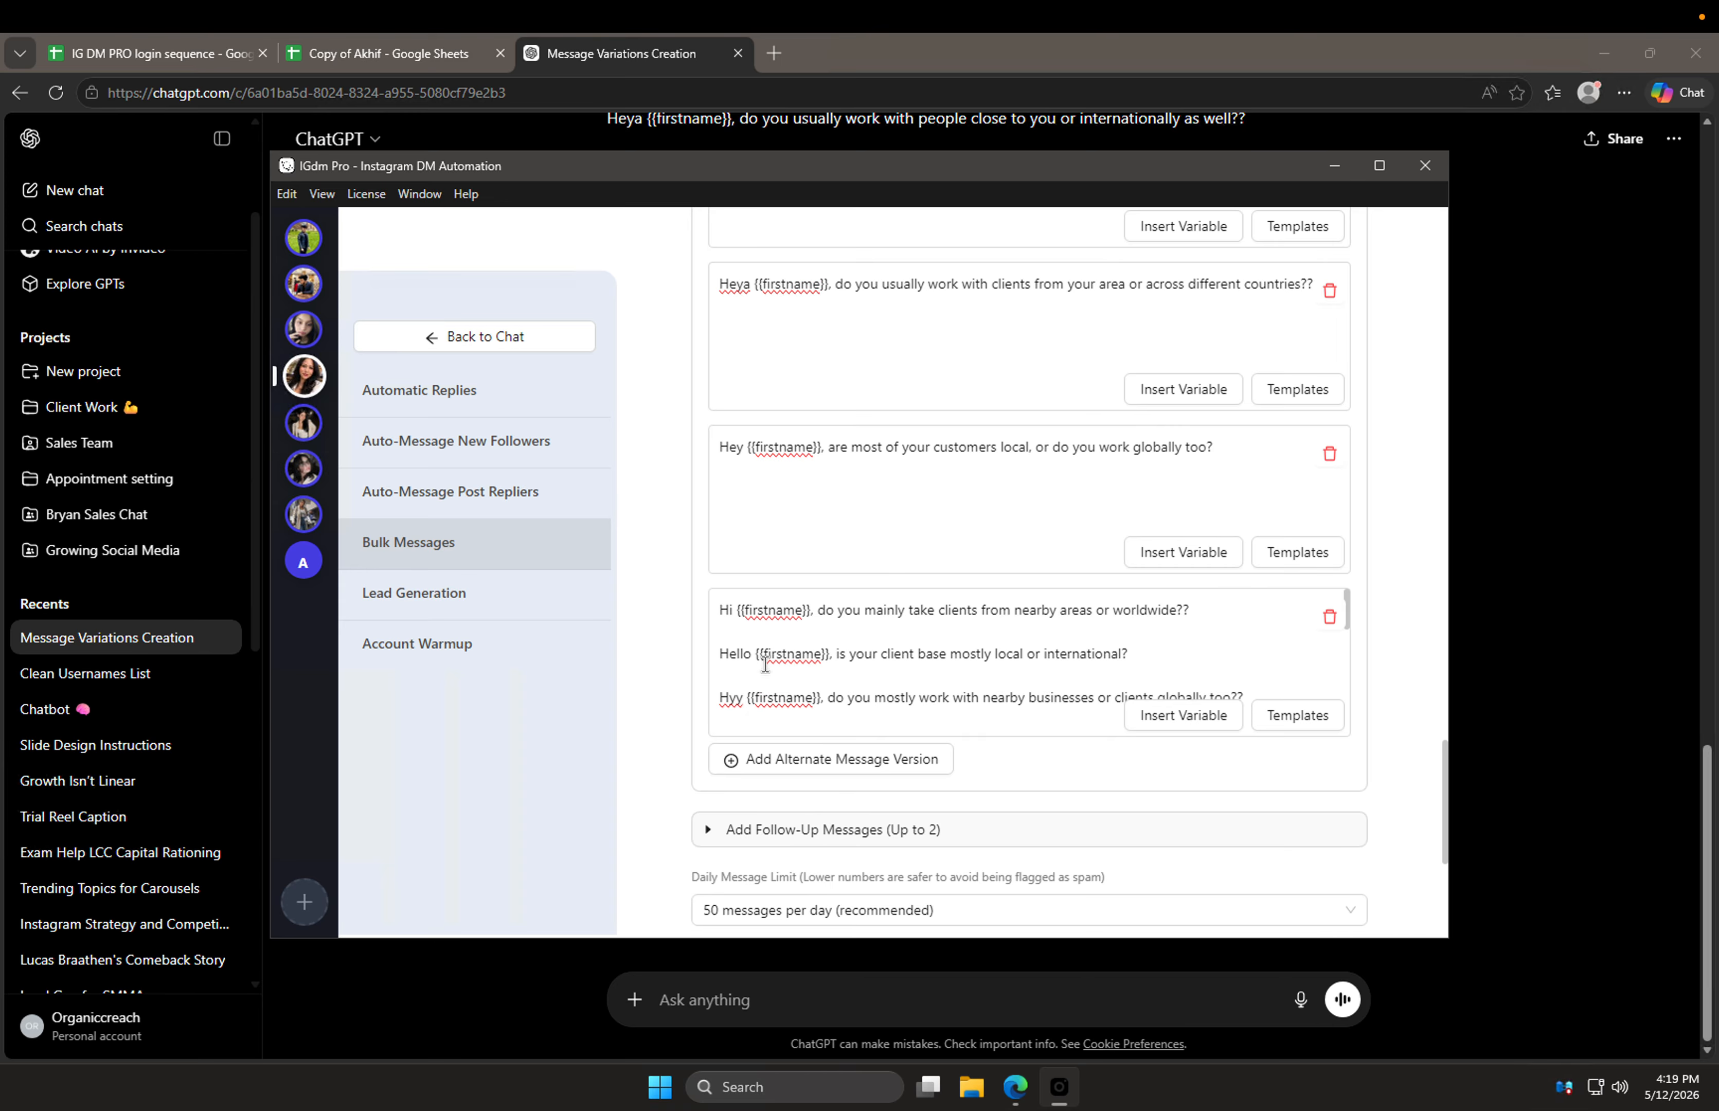
click(1585, 575)
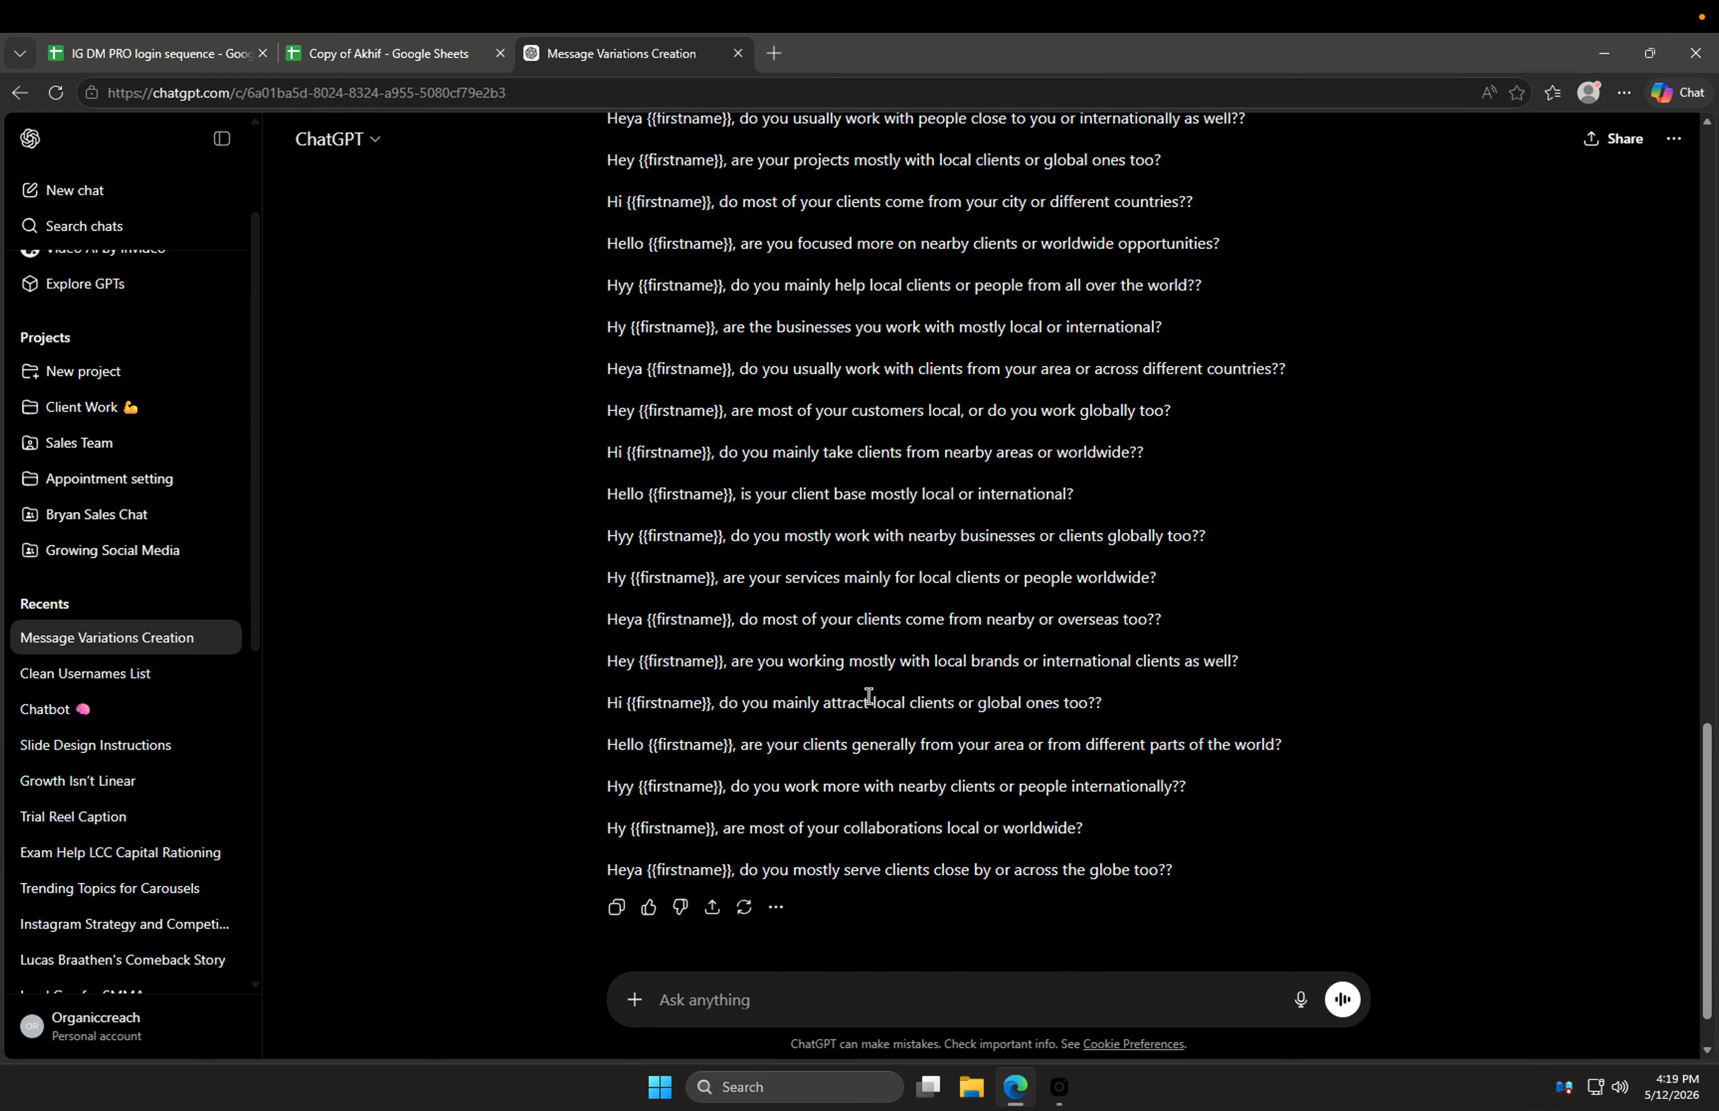
scroll(867, 795, up, 3)
scroll(989, 905, down, 3)
click(1054, 1083)
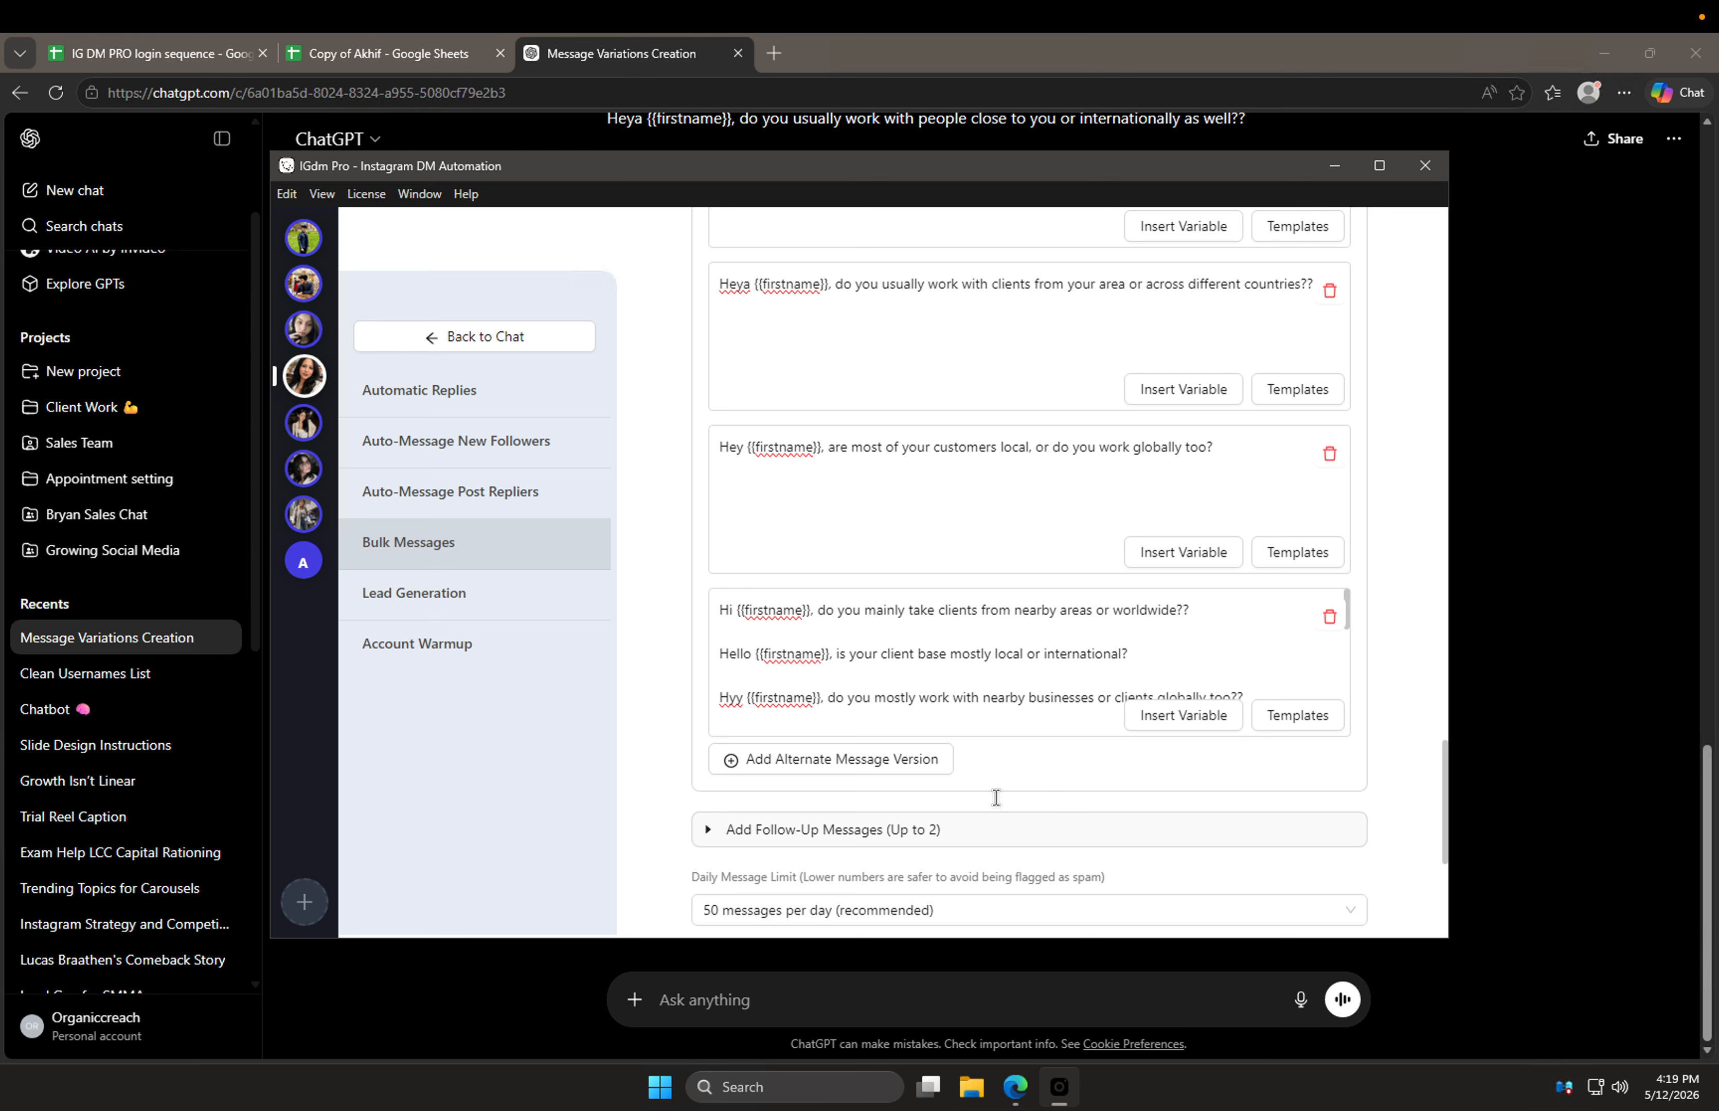
scroll(961, 694, up, 2)
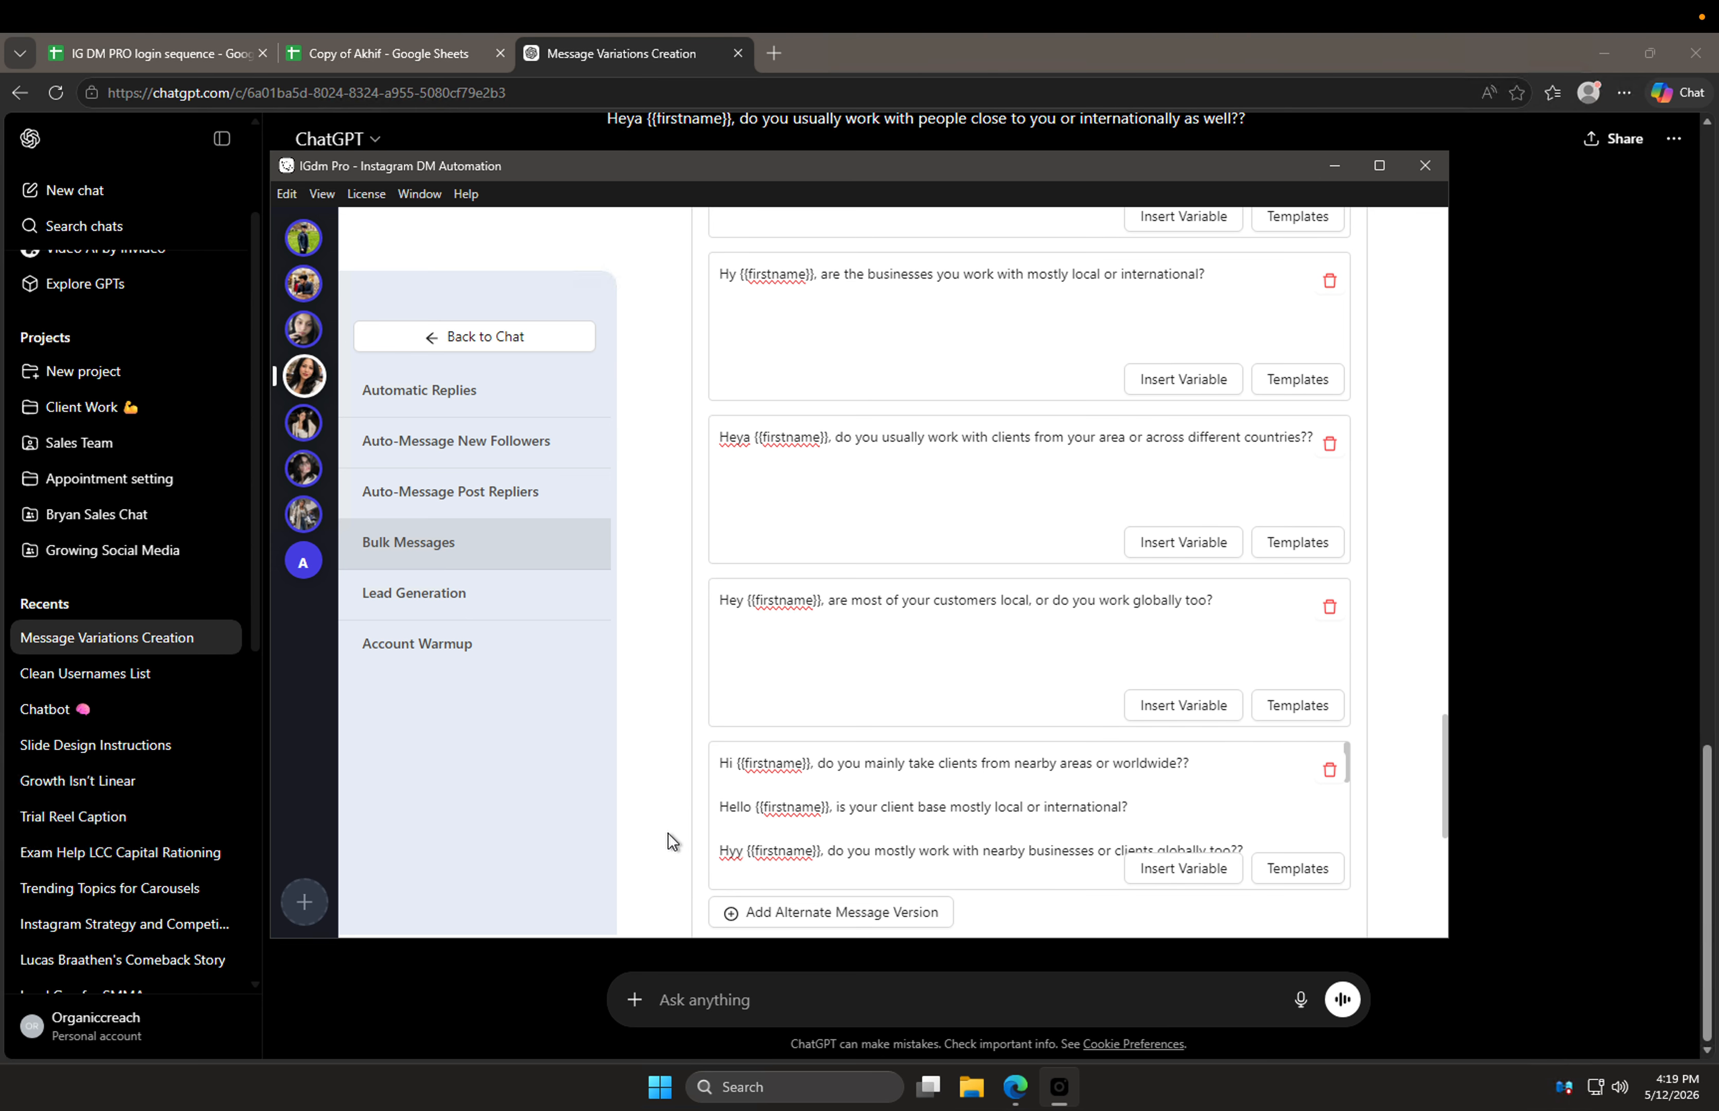
scroll(667, 832, down, 1)
drag(718, 722, 1132, 926)
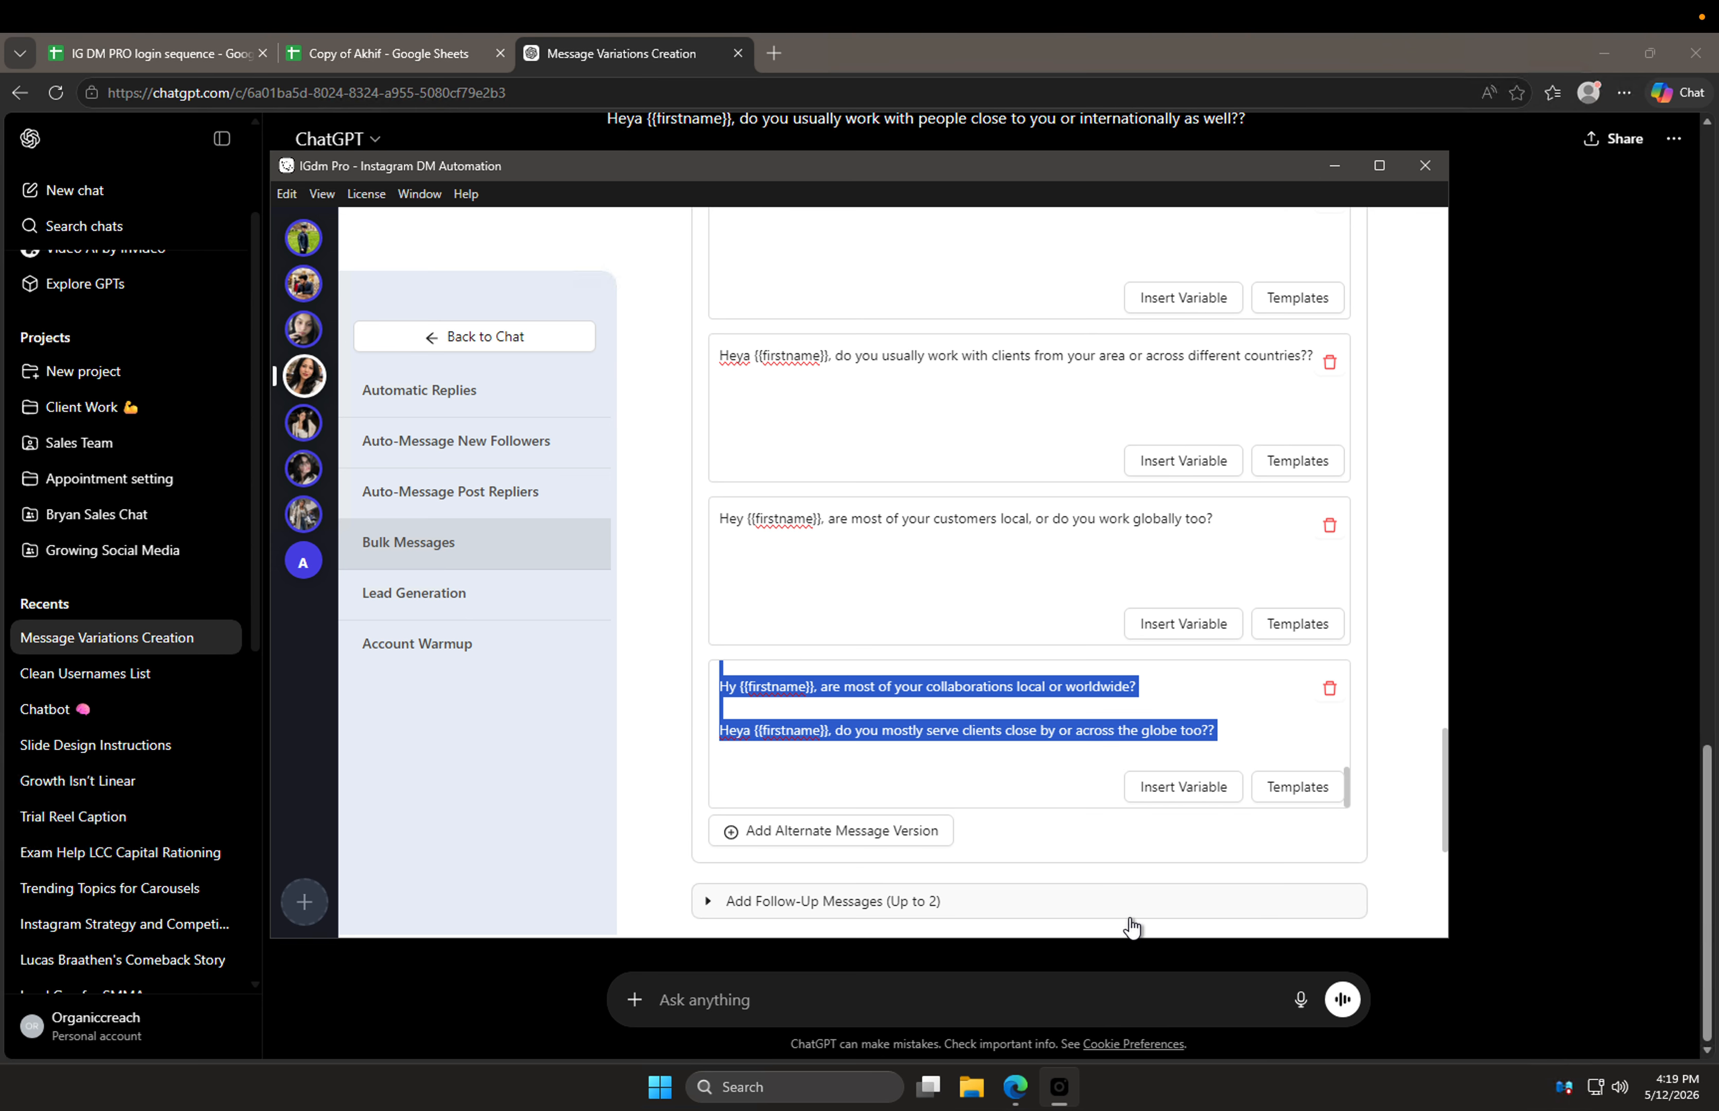
scroll(1137, 928, down, 2)
key(ctrl+v)
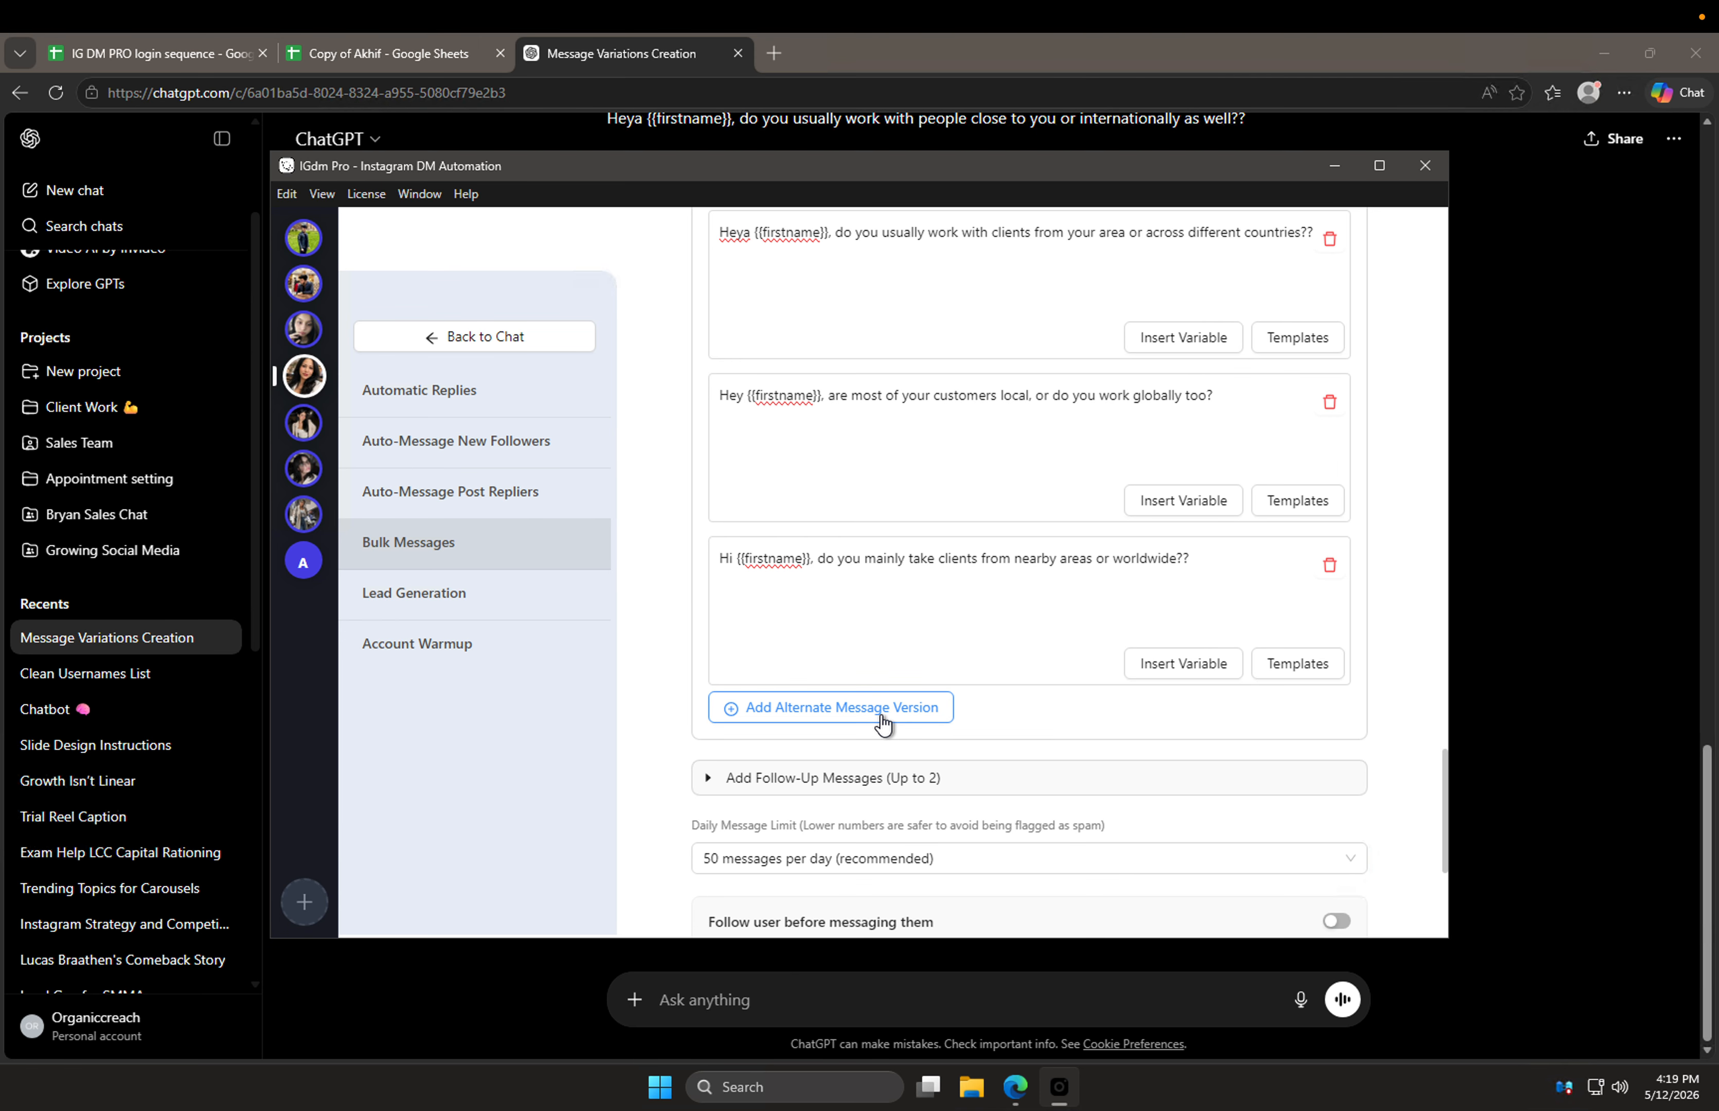
Step: Add an alternate message version from the cut variations, keeping only "Hello {{firstname}}, is your client base mostly local or international?"
click(882, 722)
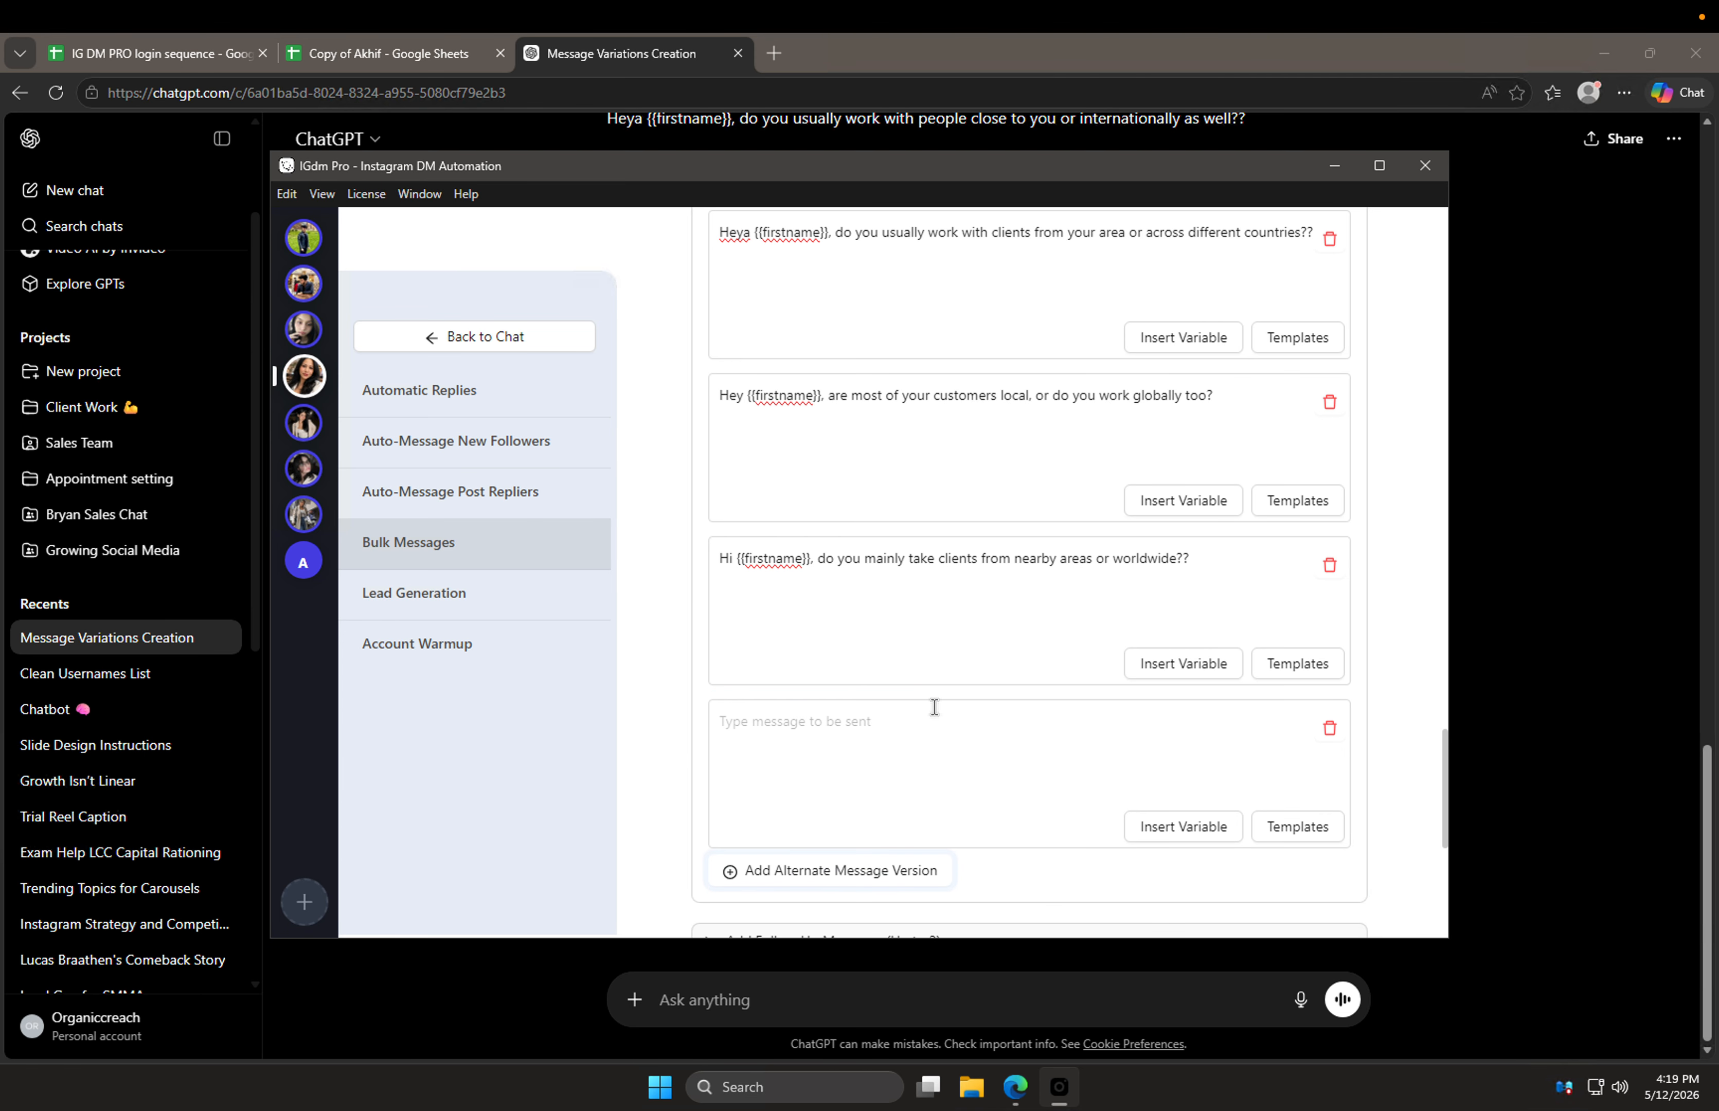
click(960, 793)
key(ctrl+v)
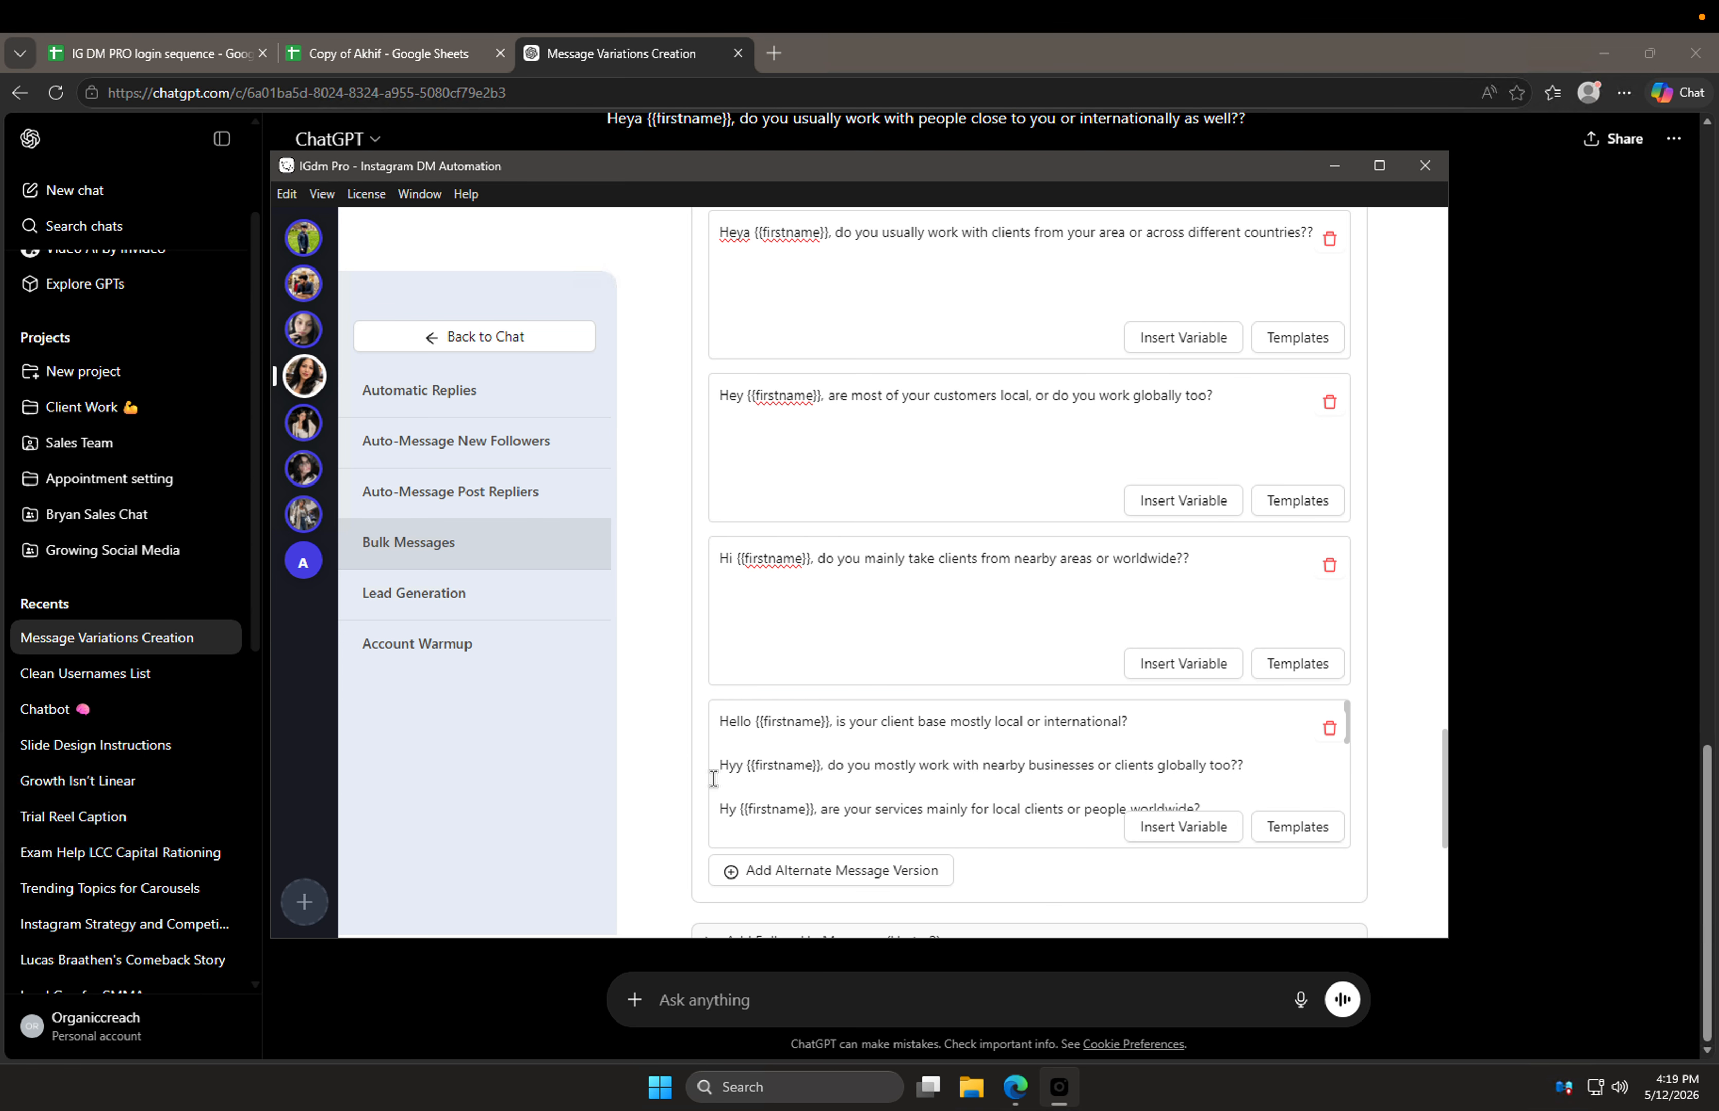
drag(713, 778, 1057, 913)
key(ctrl+v)
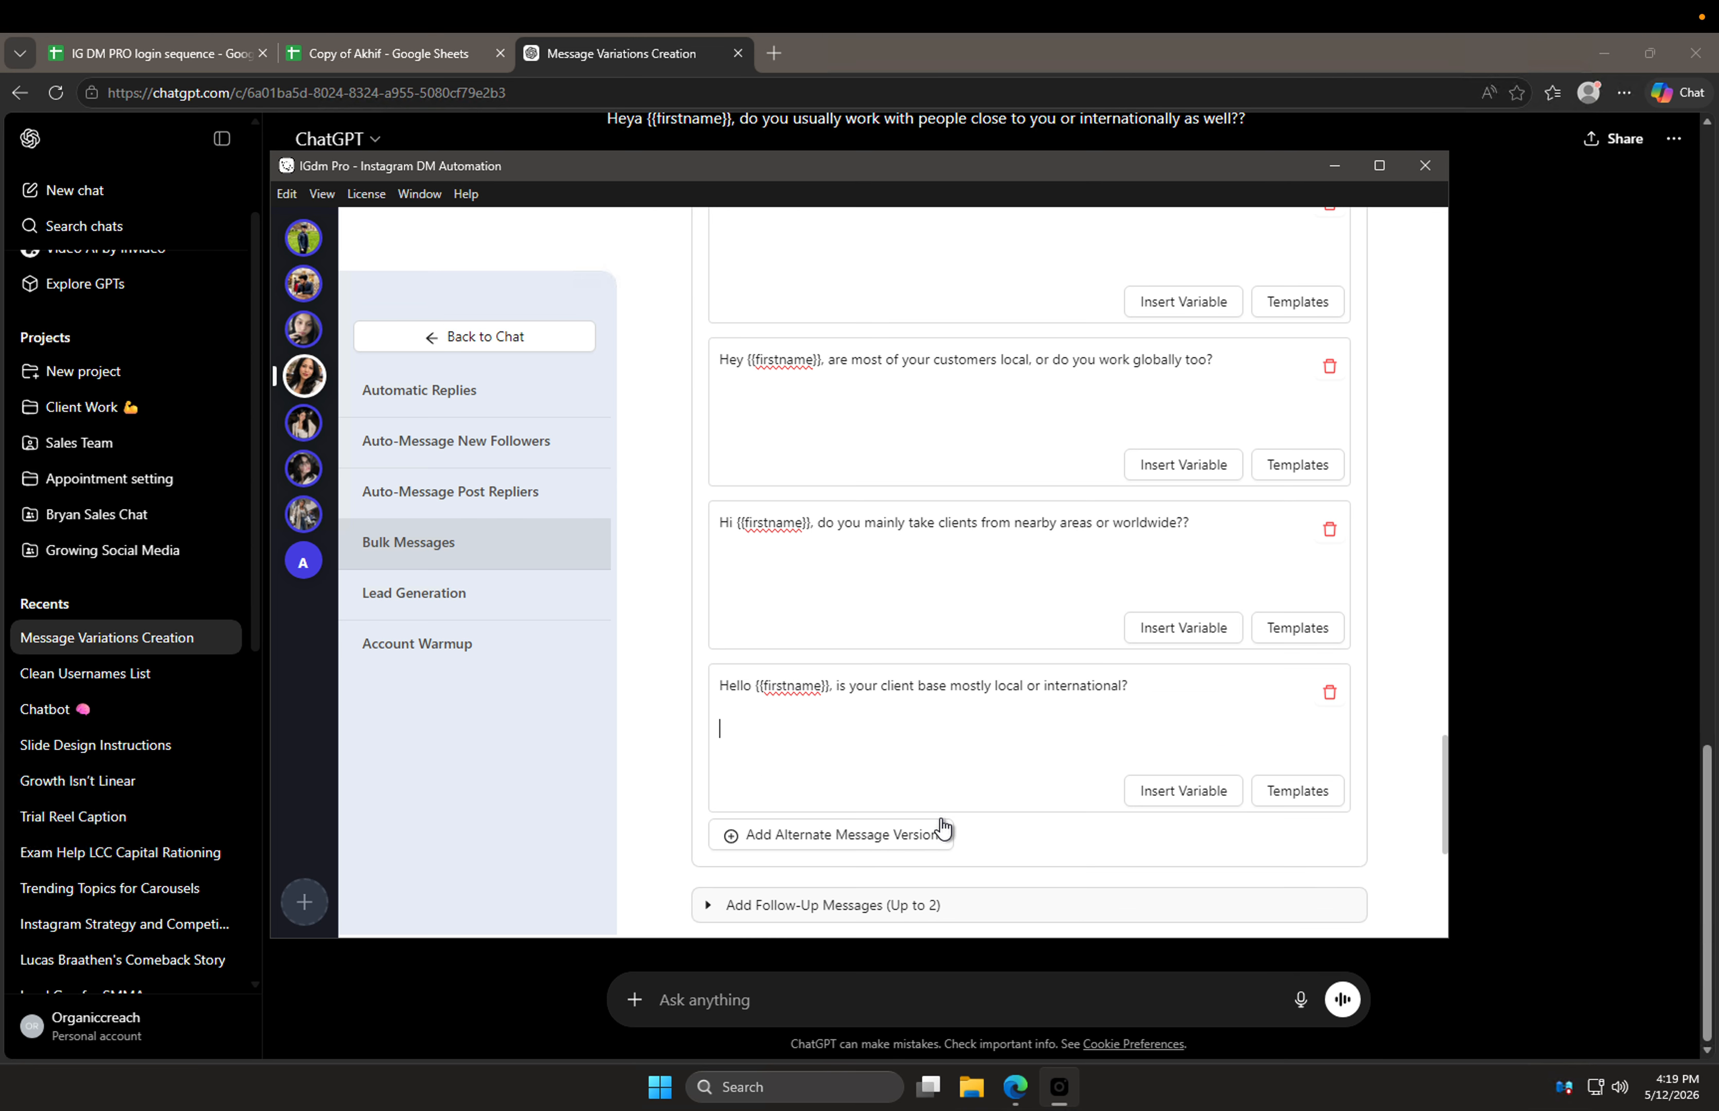
Step: Add an alternate message version with the remaining cut variations, and move its last two lines, the collaborations and "across the globe" questions, into another new version
click(889, 838)
key(ctrl+v)
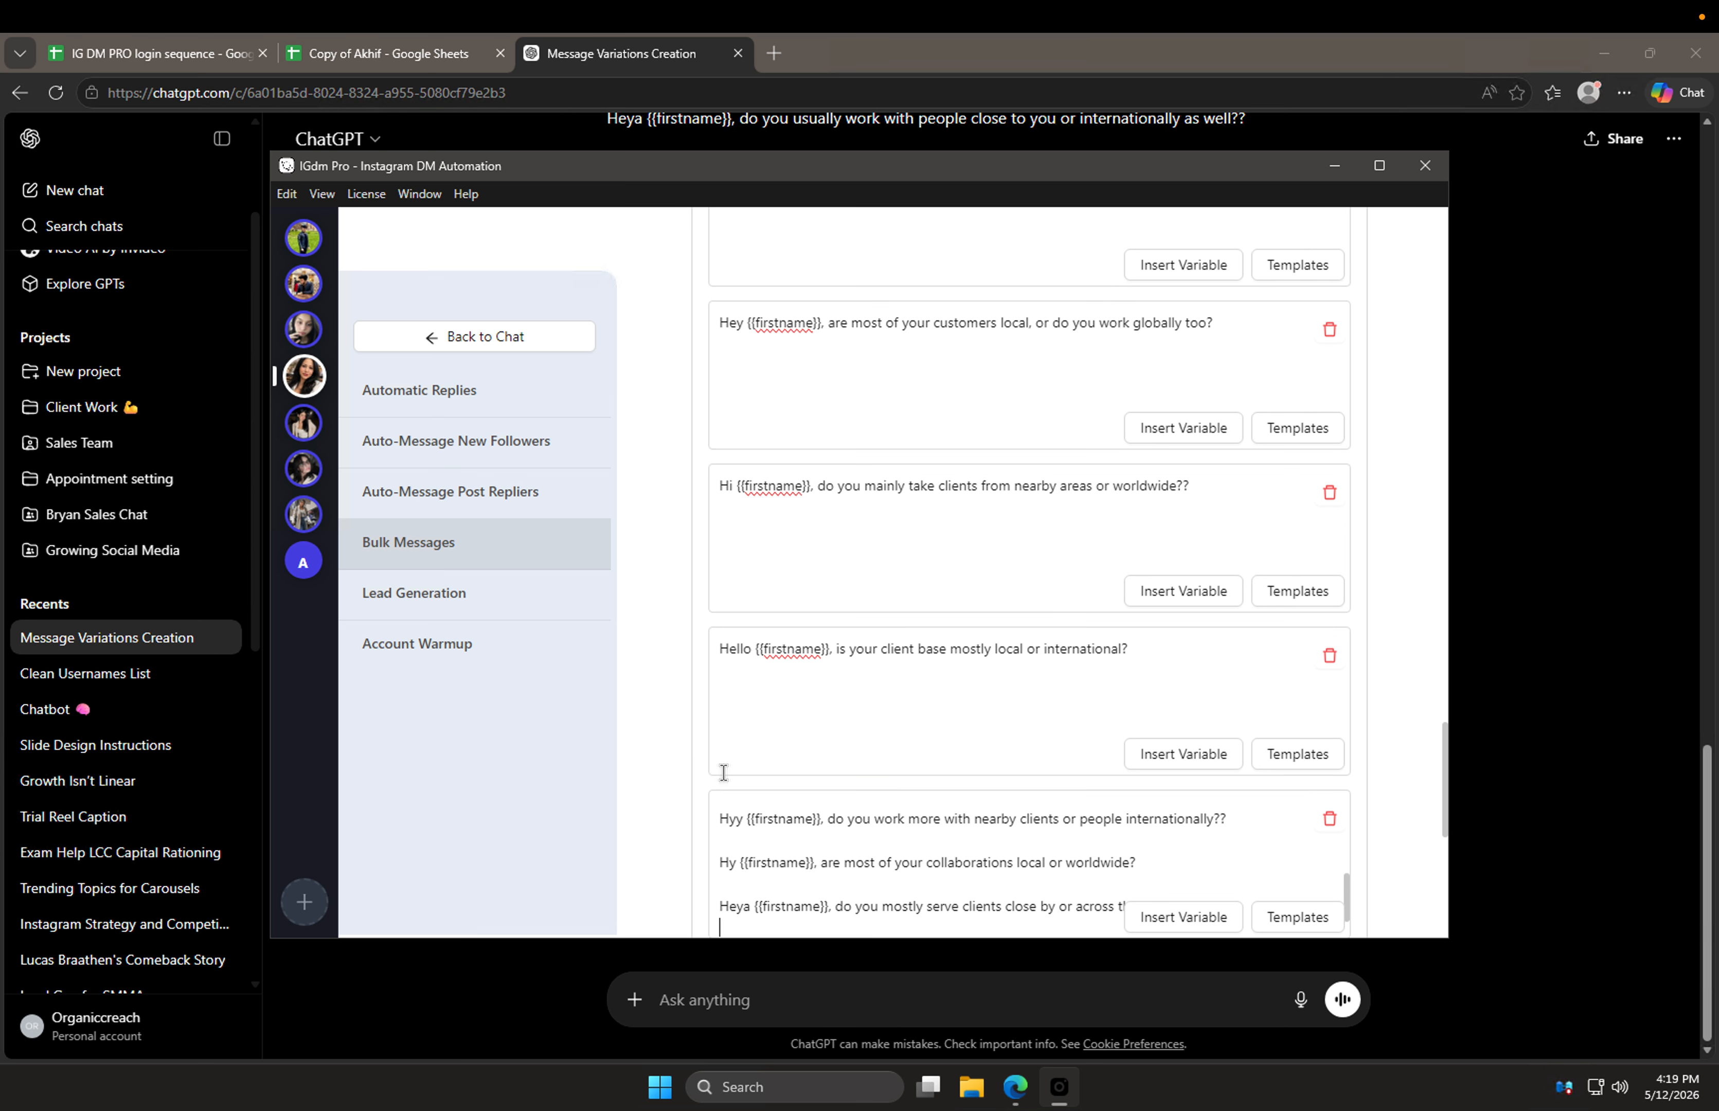
scroll(717, 525, down, 5)
drag(717, 525, 1131, 695)
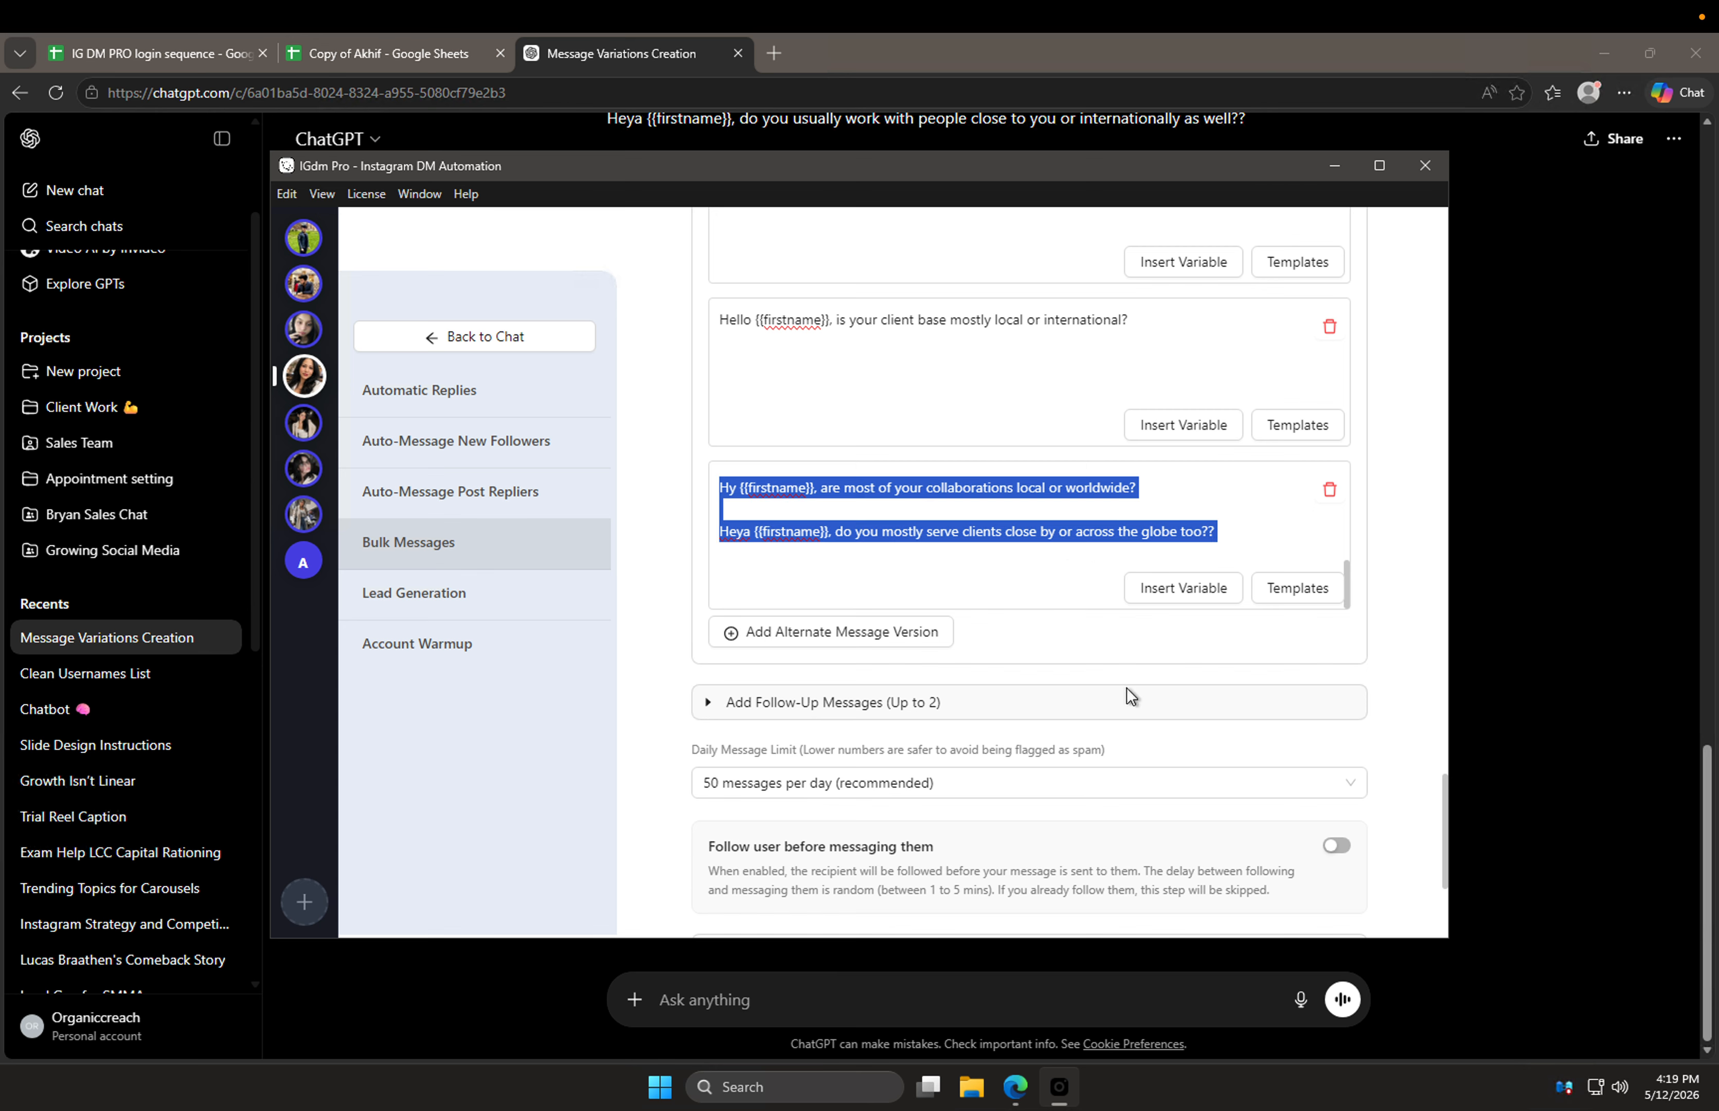
key(ctrl+v)
click(881, 635)
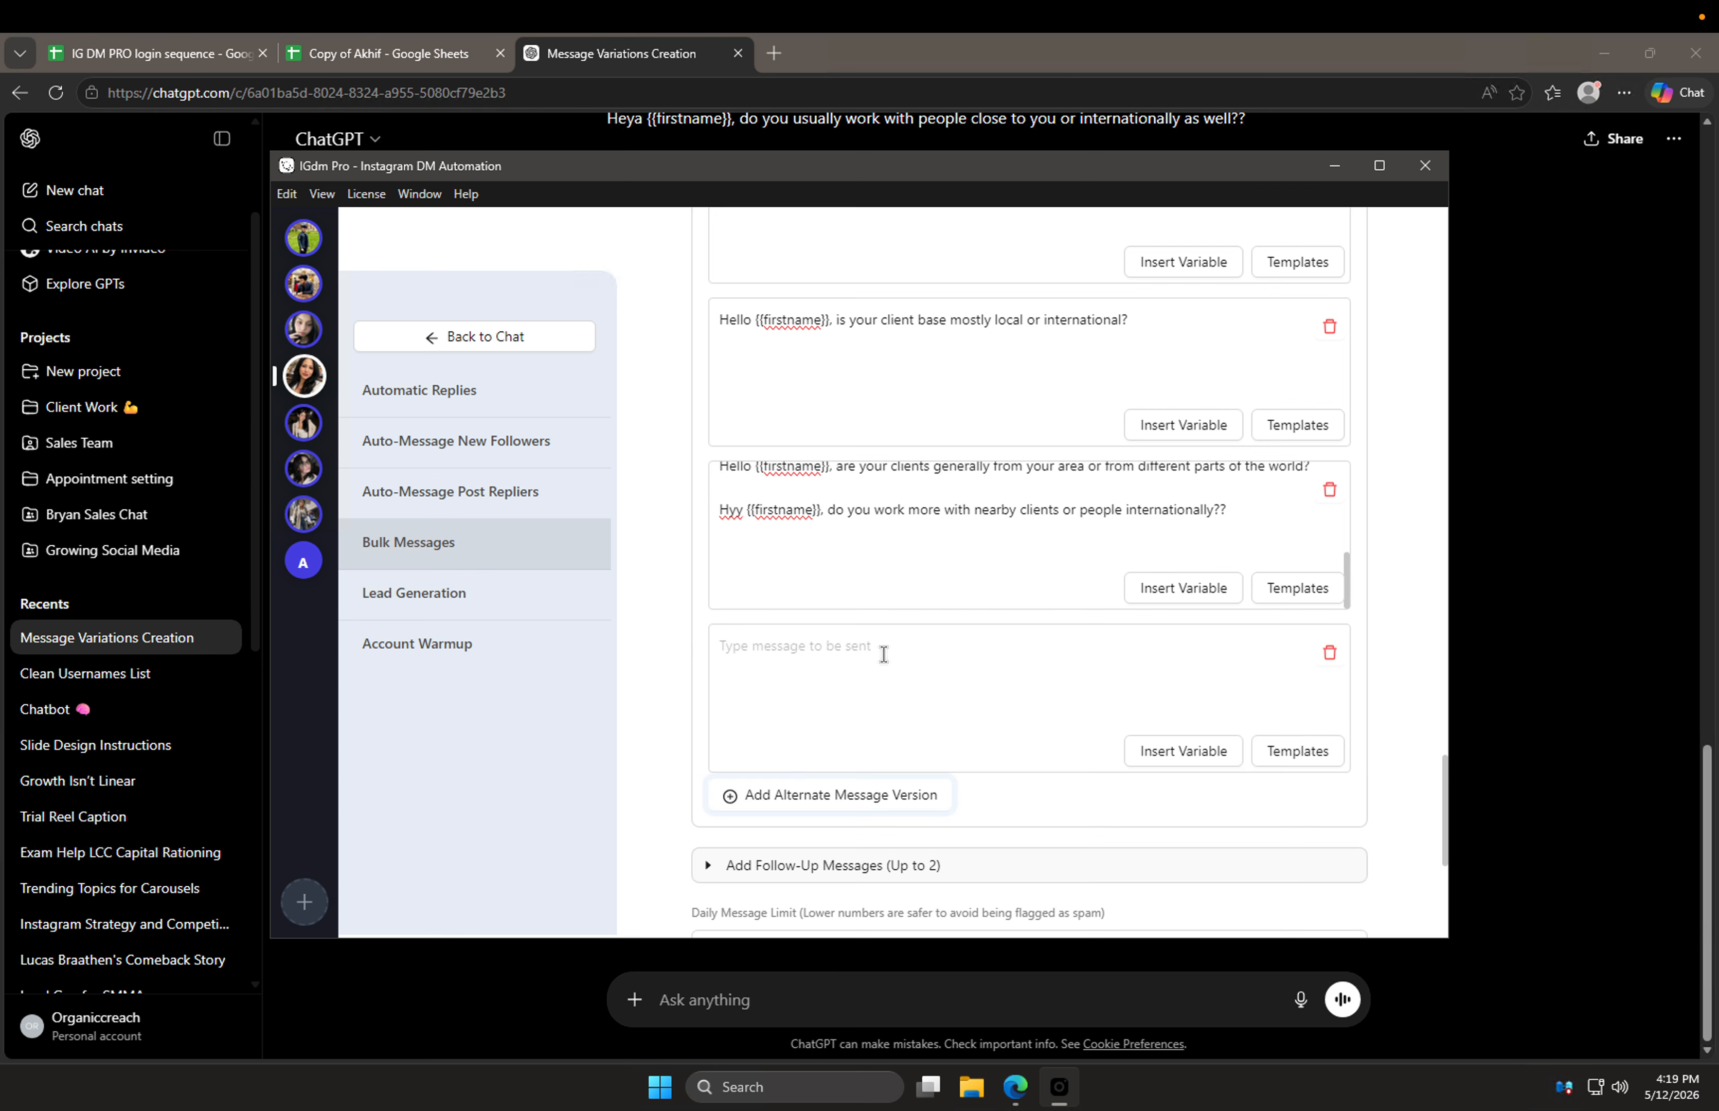
click(887, 687)
key(ctrl+v)
Step: Move "Hyy {{firstname}}, do you work more with nearby clients or people internationally??" to the end of the last alternate version
scroll(825, 624, up, 1)
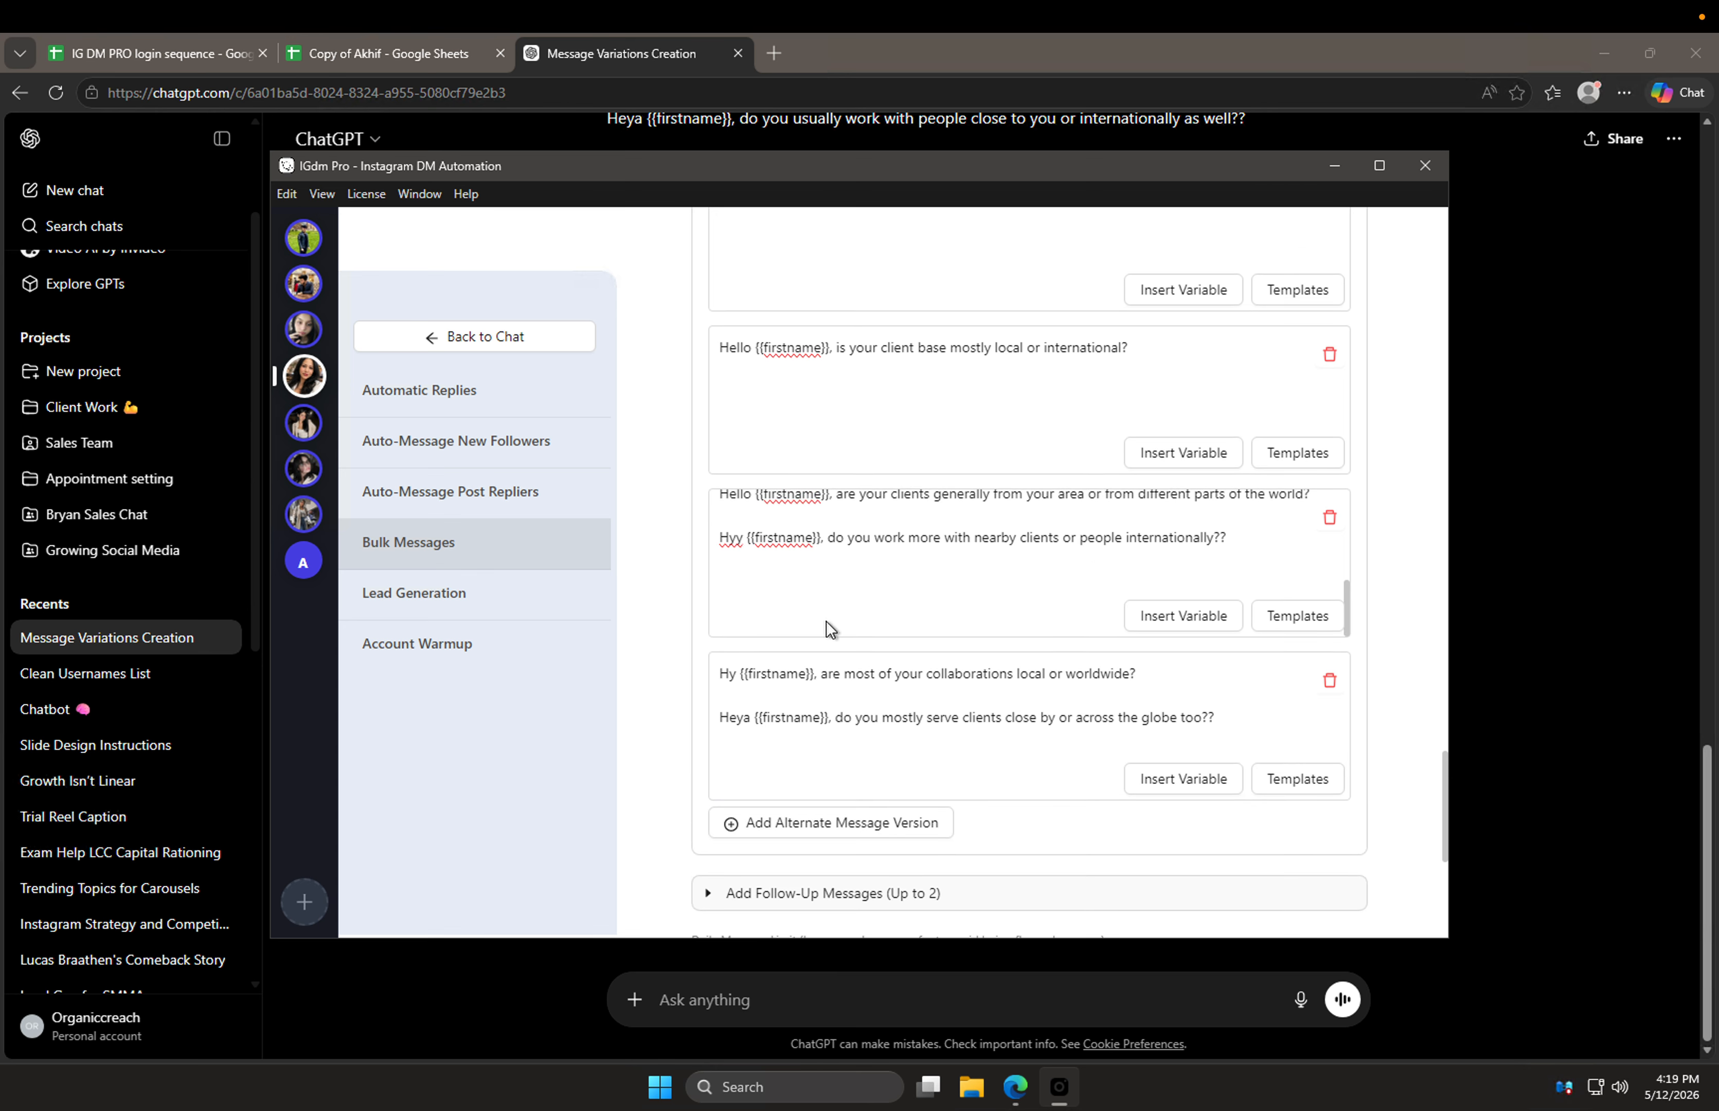
double_click(787, 549)
triple_click(788, 548)
key(ctrl+c)
key(BackSpace)
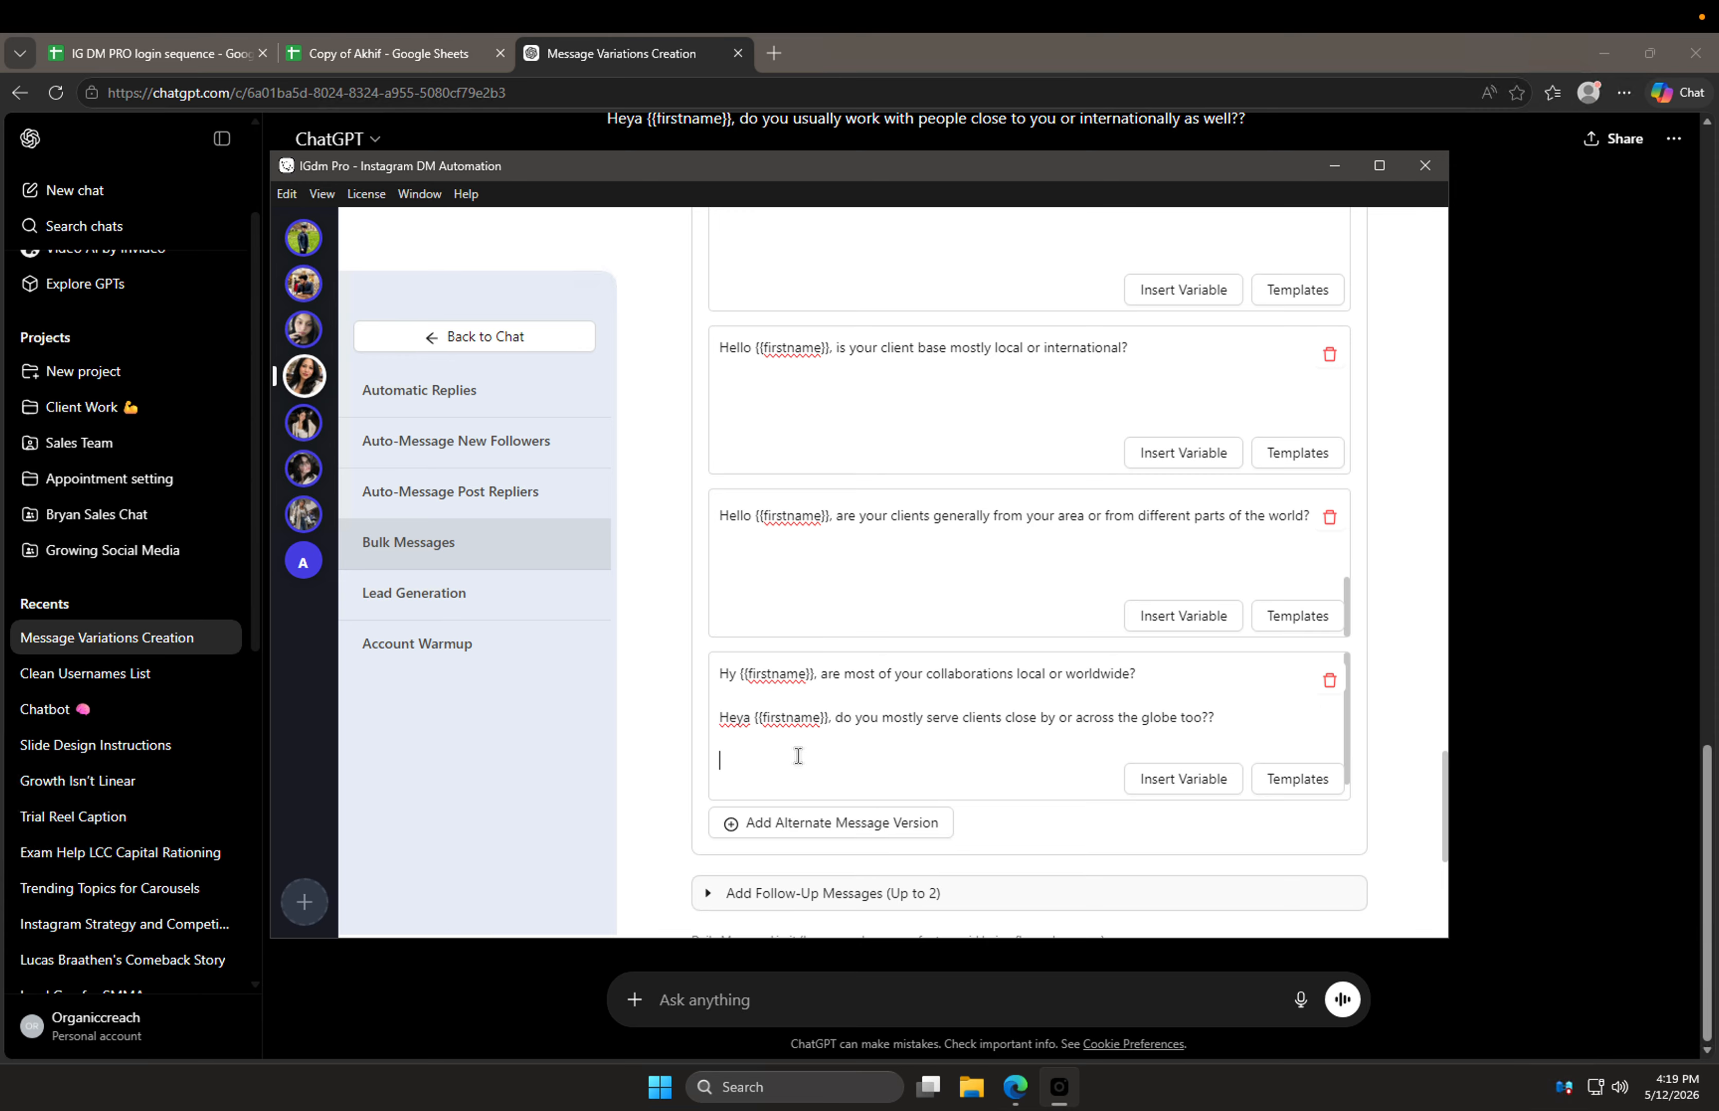
key(ctrl+v)
Step: Move the "Heya" and "Hyy" lines into a new alternate version, leaving only "Hy {{firstname}}, are most of your collaborations local or worldwide?"
drag(725, 715, 1150, 936)
key(ctrl+c)
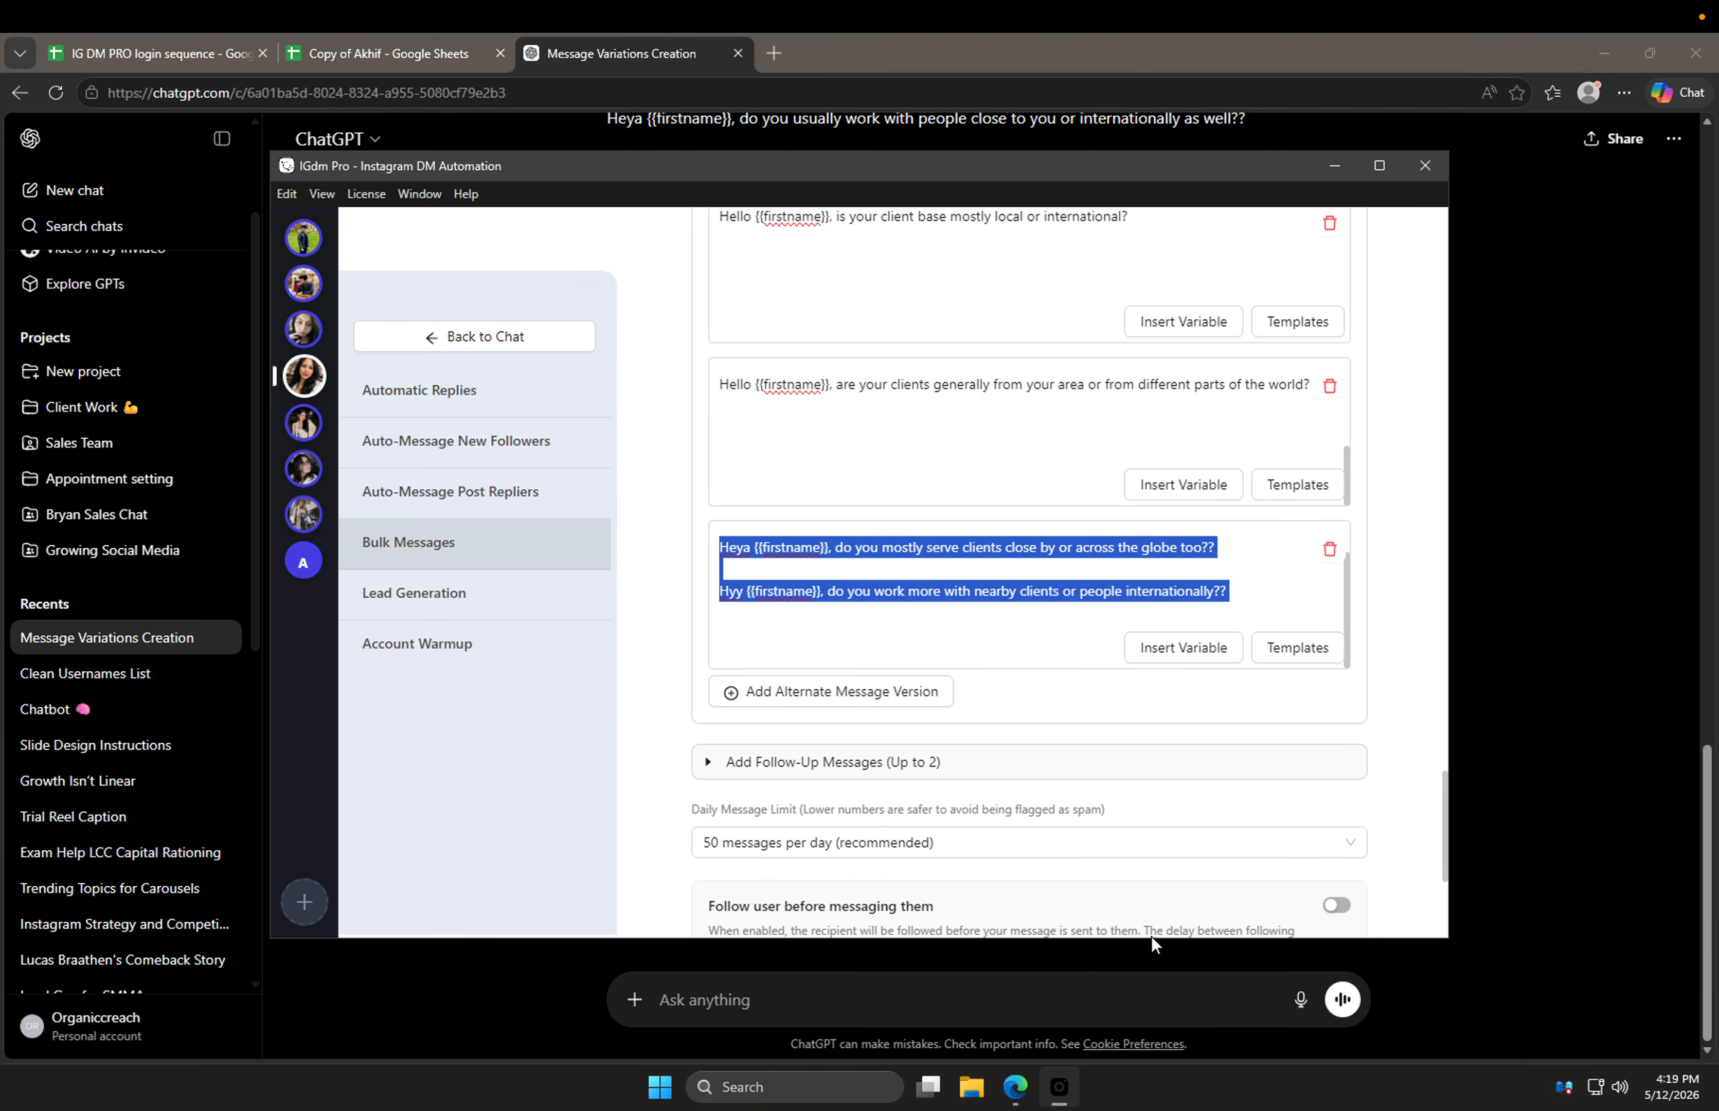
scroll(1150, 936, down, 3)
key(BackSpace)
click(919, 503)
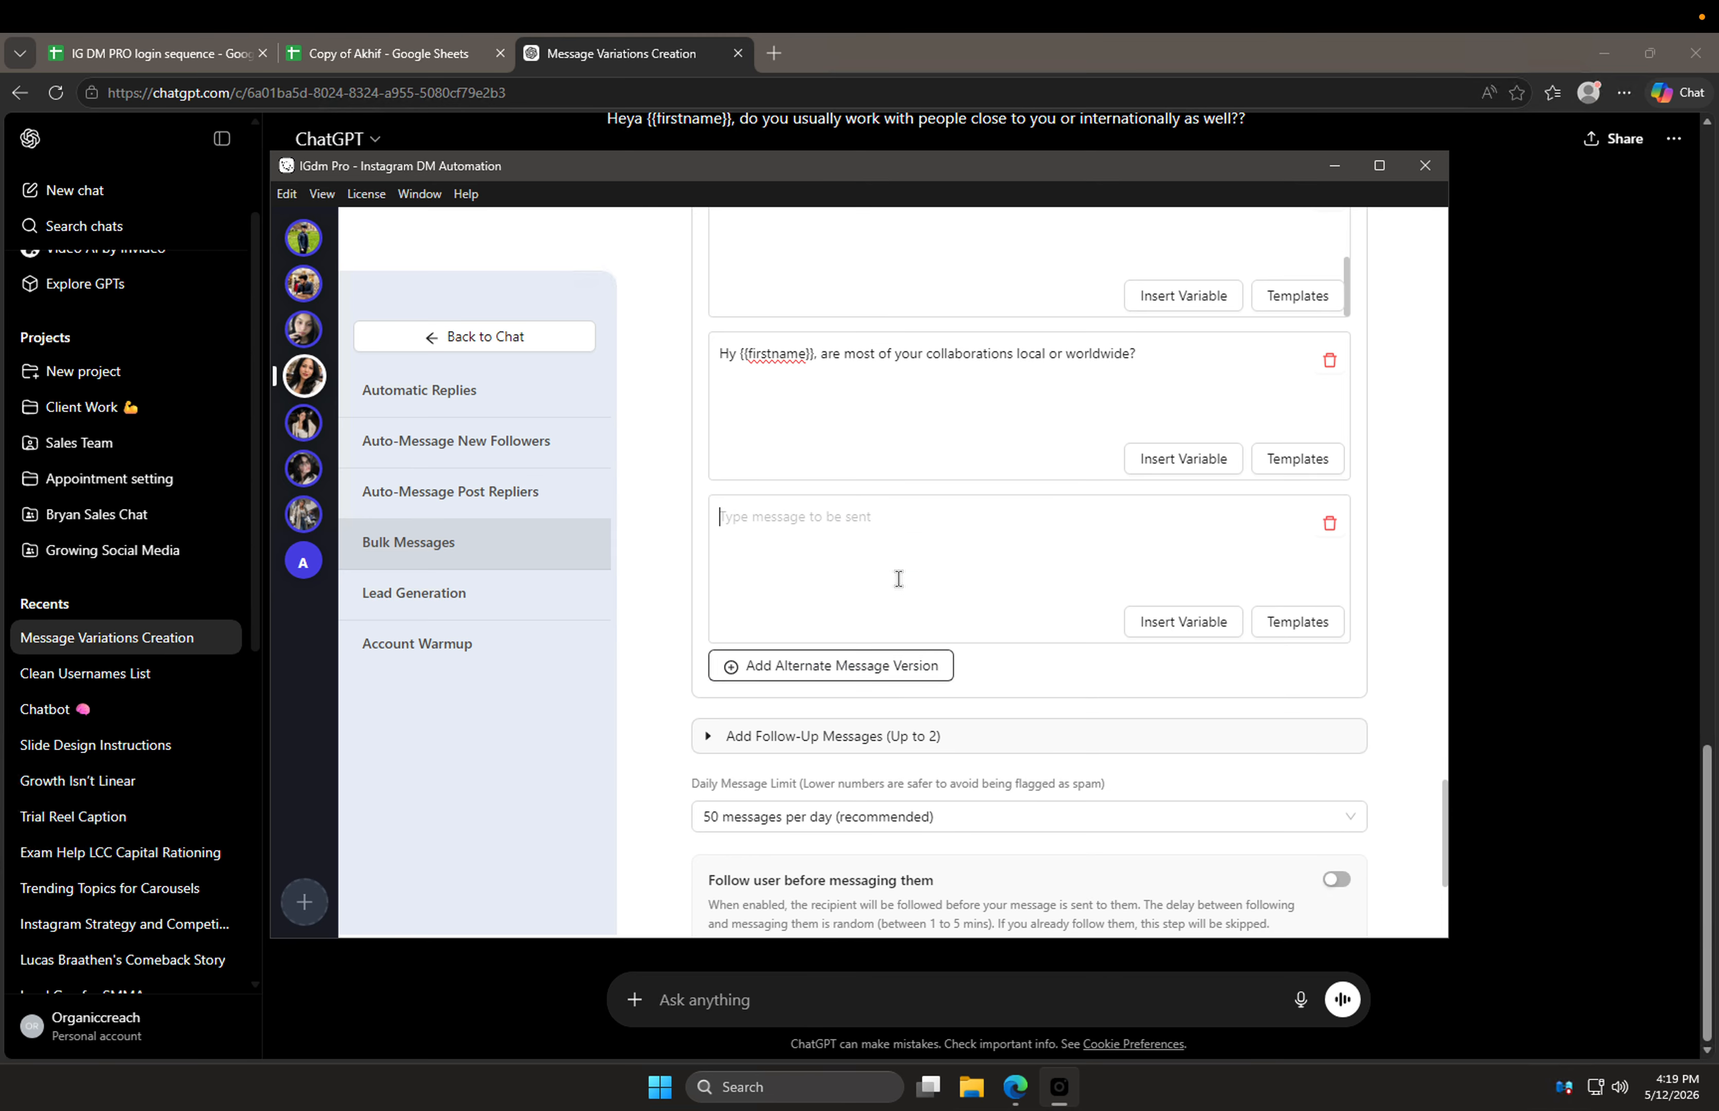
key(ctrl+v)
Step: Move "Hyy {{firstname}}, do you work more with nearby clients or people internationally??" into its own new alternate message version
click(852, 666)
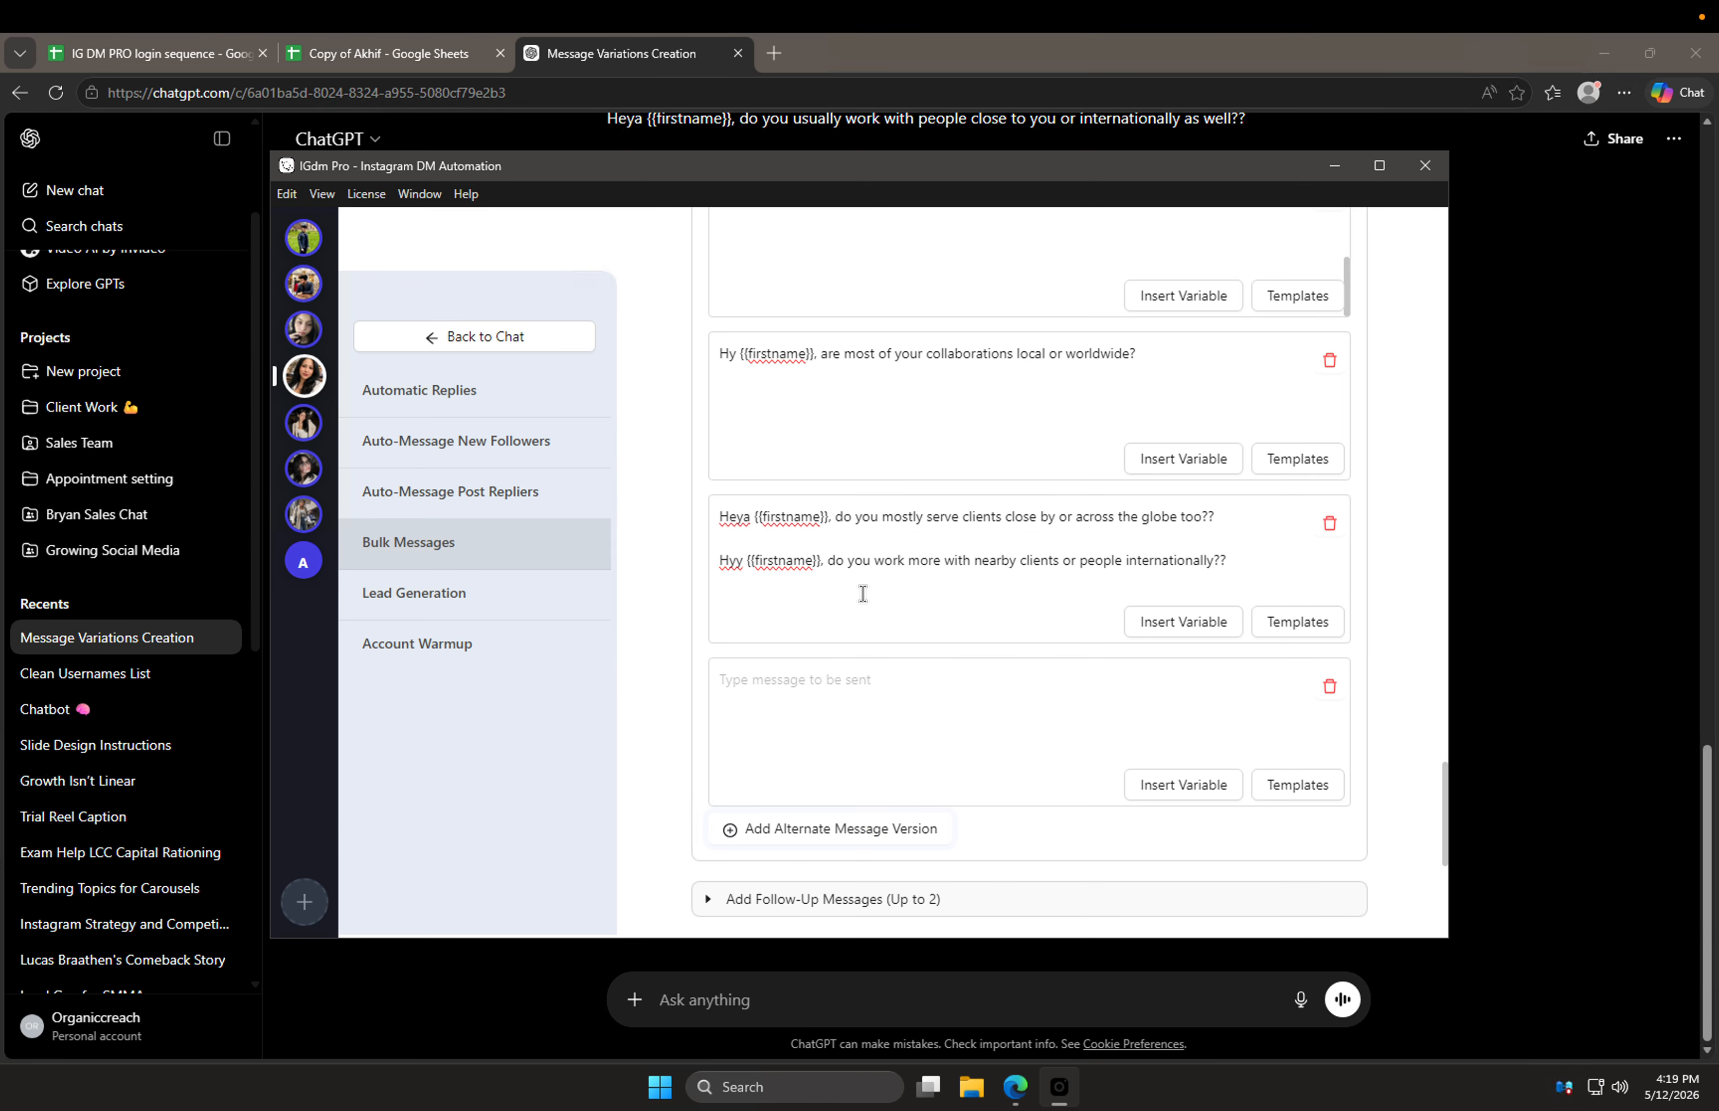
triple_click(864, 560)
key(ctrl+c)
key(BackSpace)
key(ctrl+v)
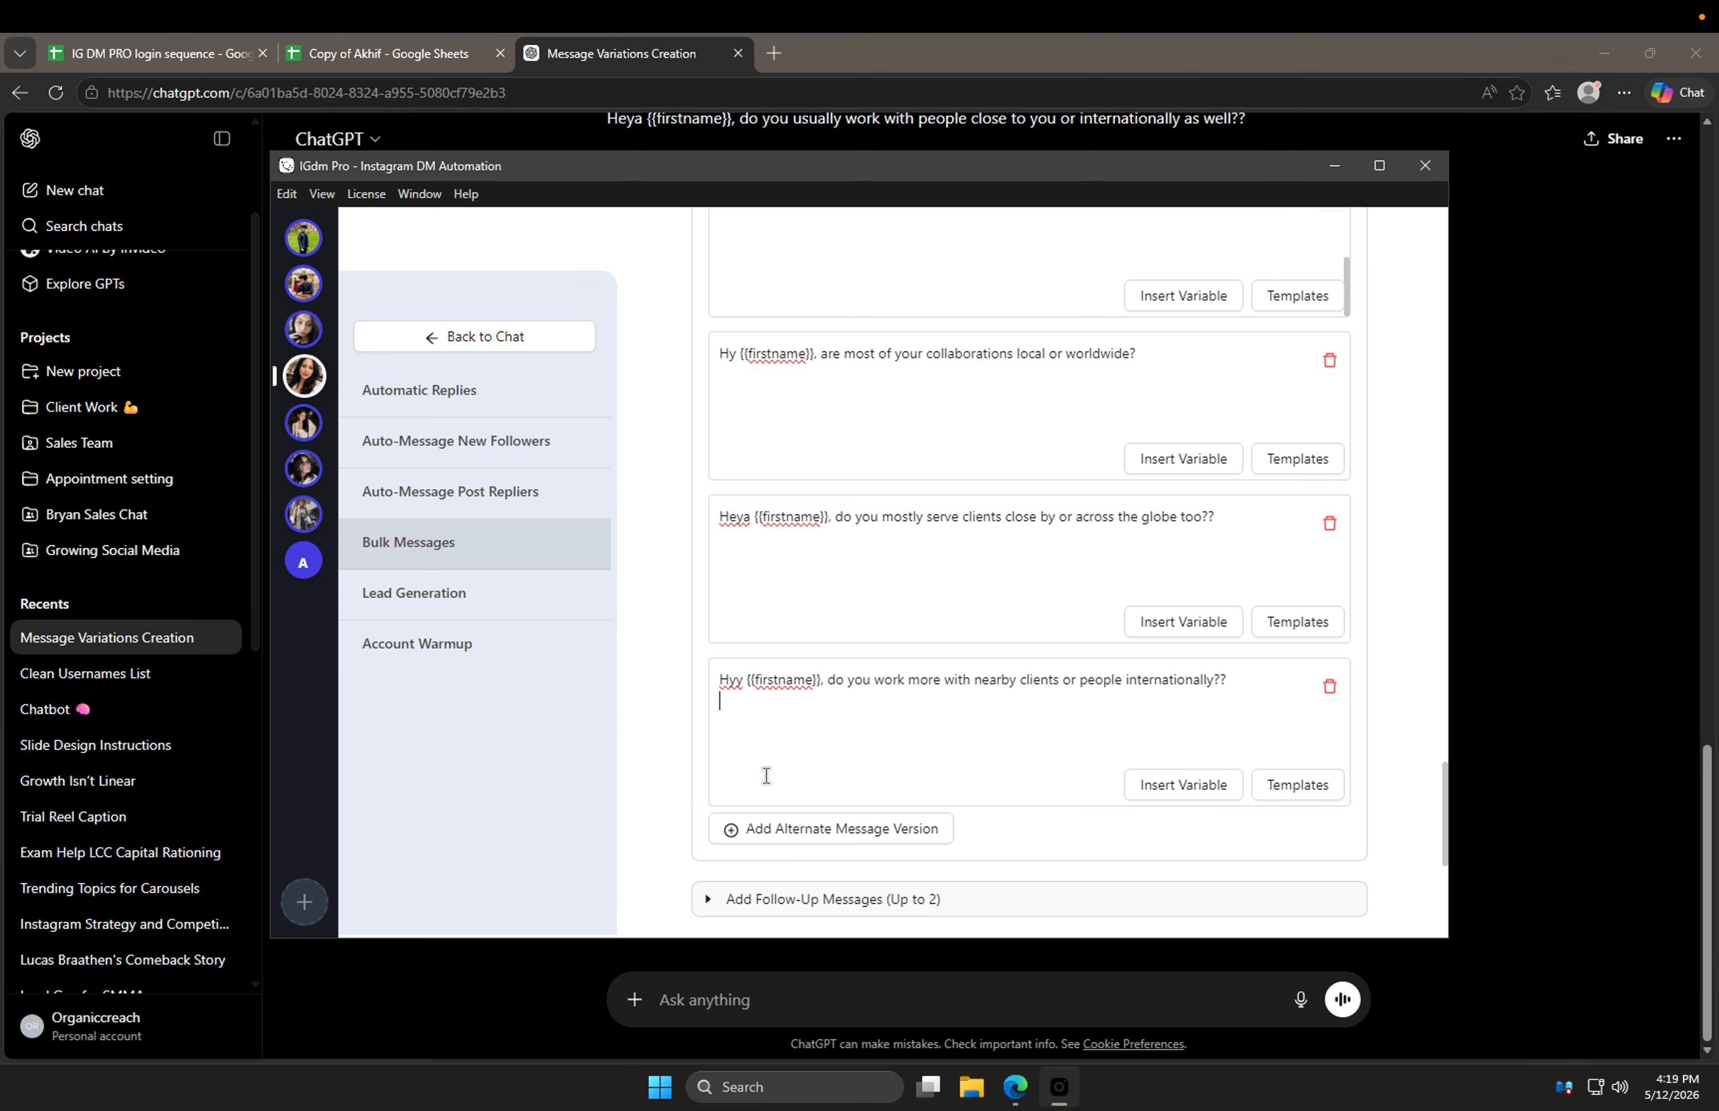
Step: Add a follow-up message reading "Let me know if that's the casee", scheduled for 1 Day After First Message
scroll(794, 703, down, 4)
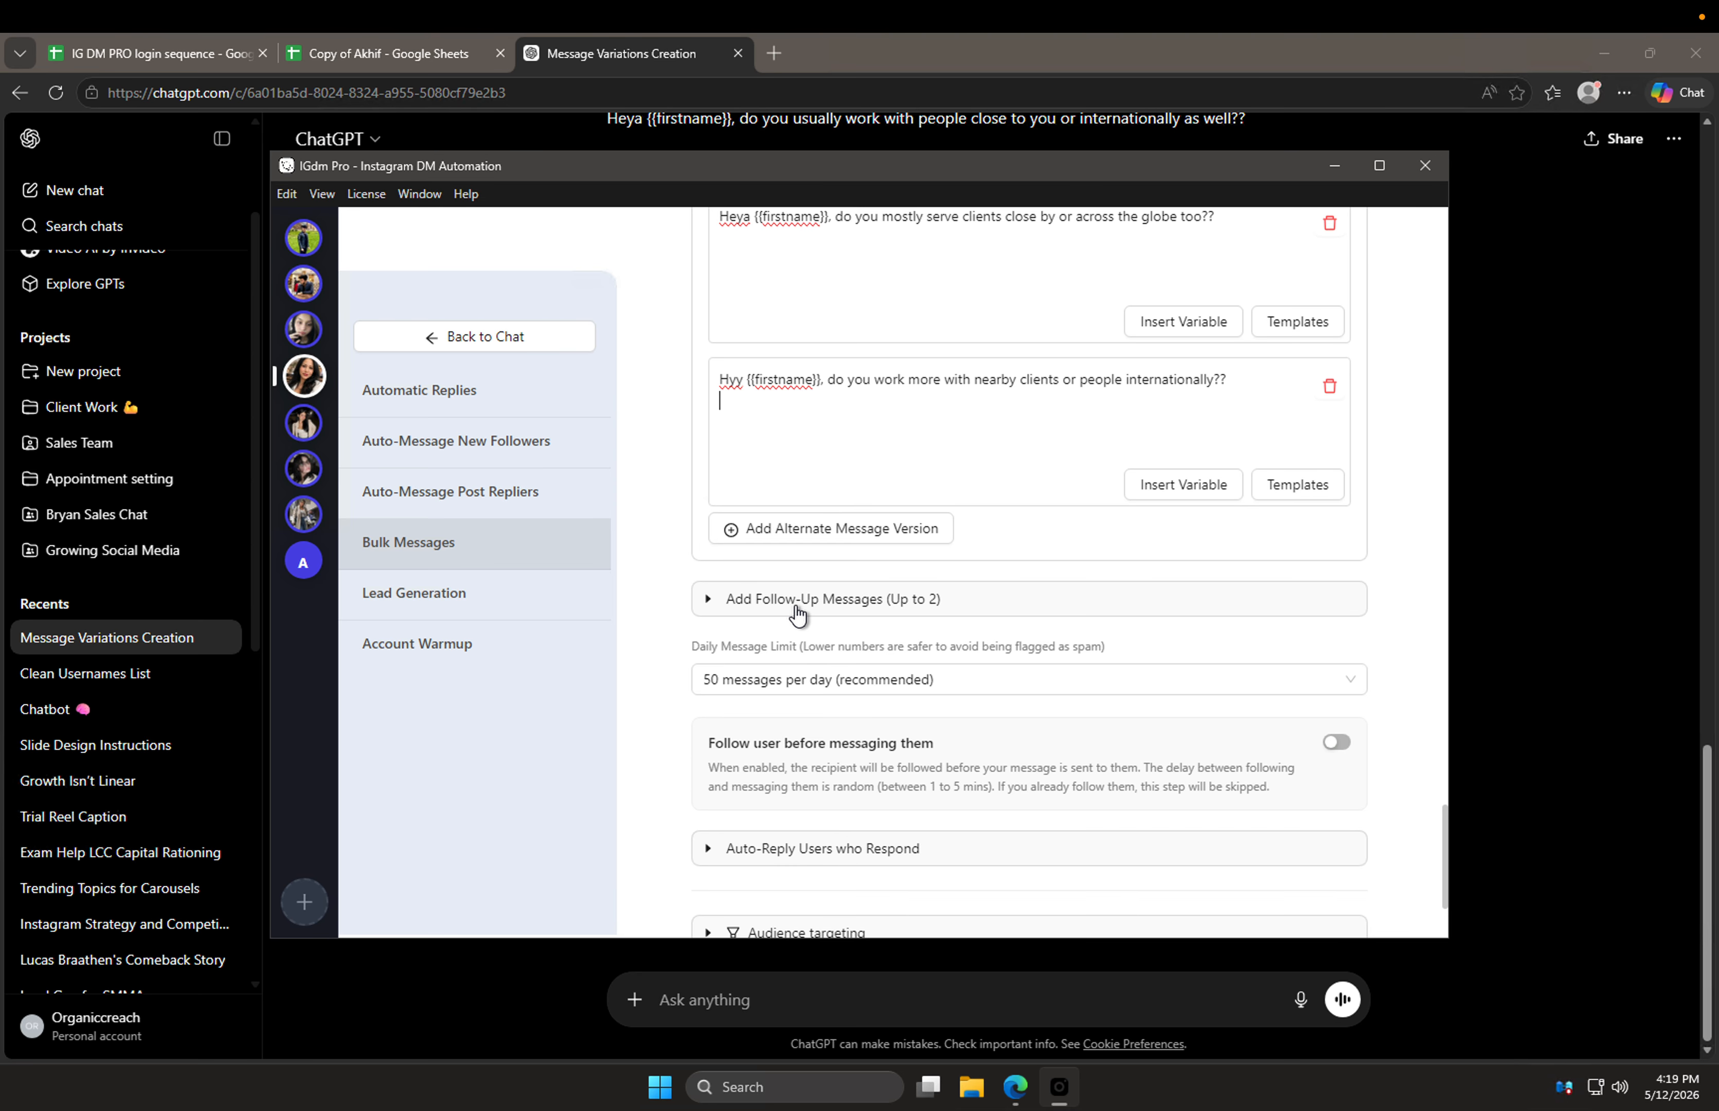
click(797, 614)
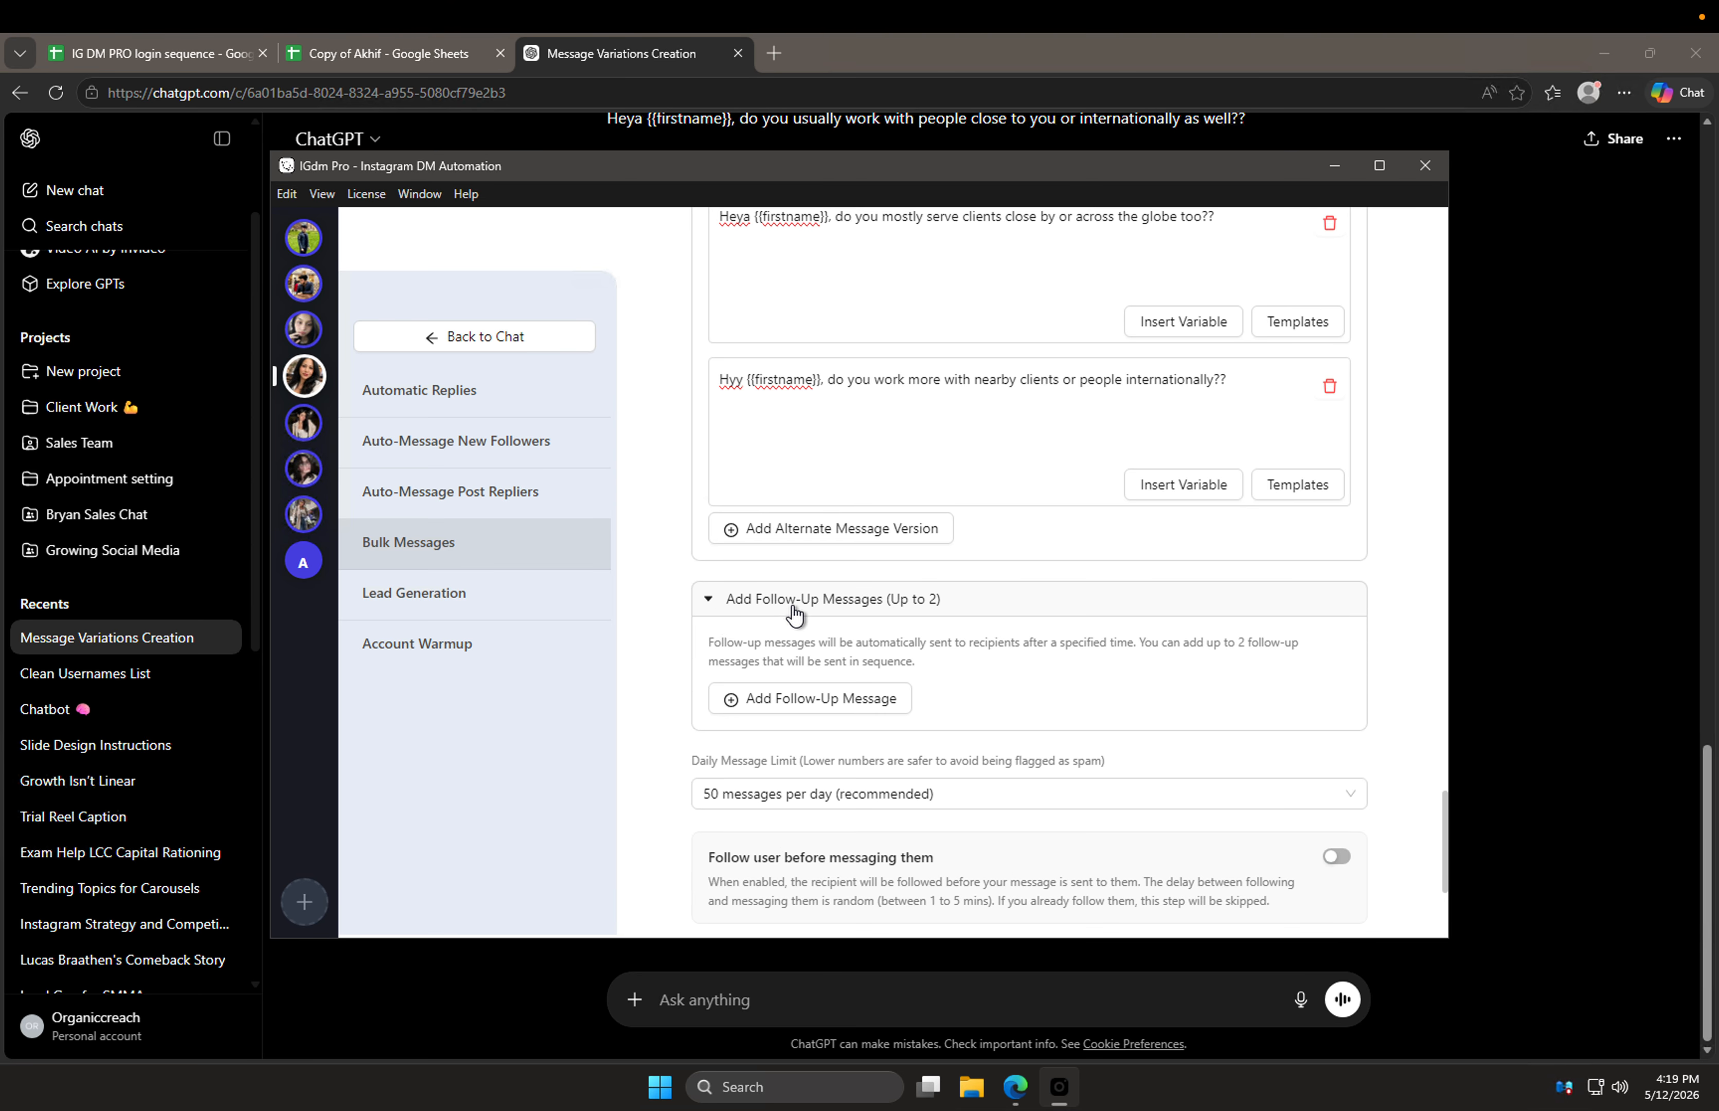
click(815, 713)
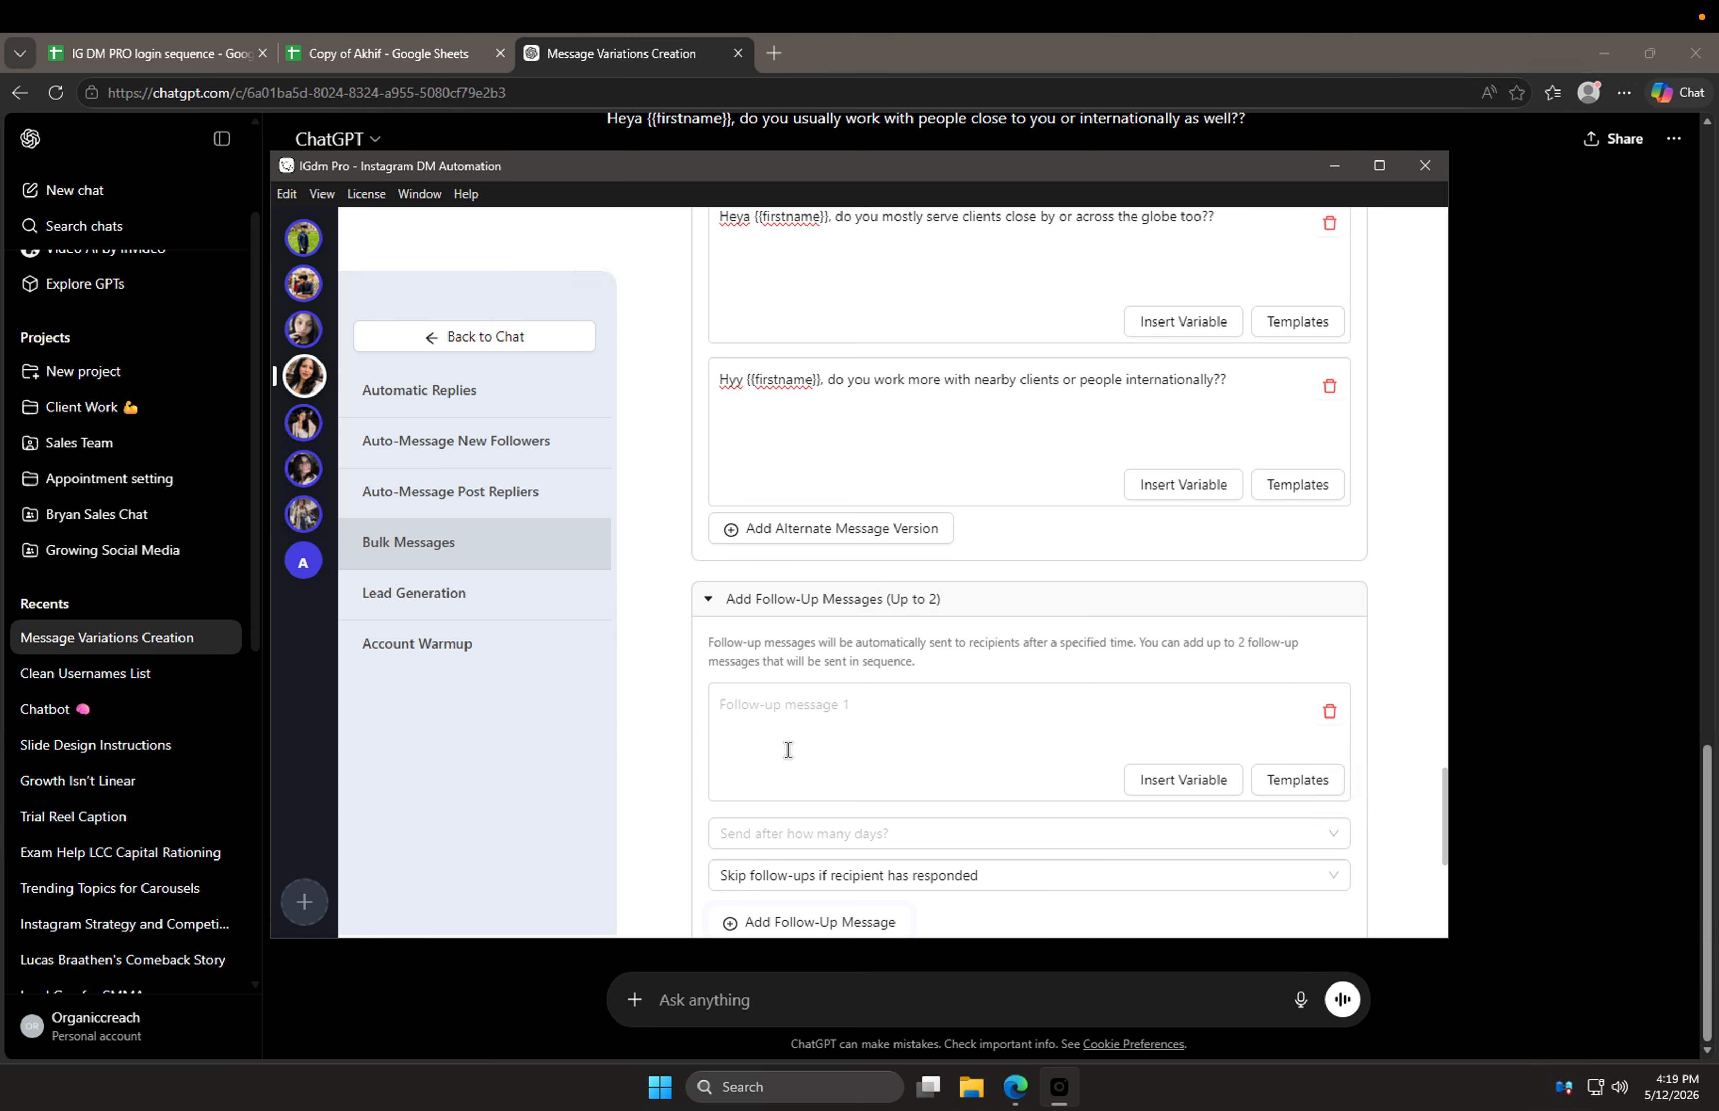
scroll(670, 672, down, 1)
text(L)
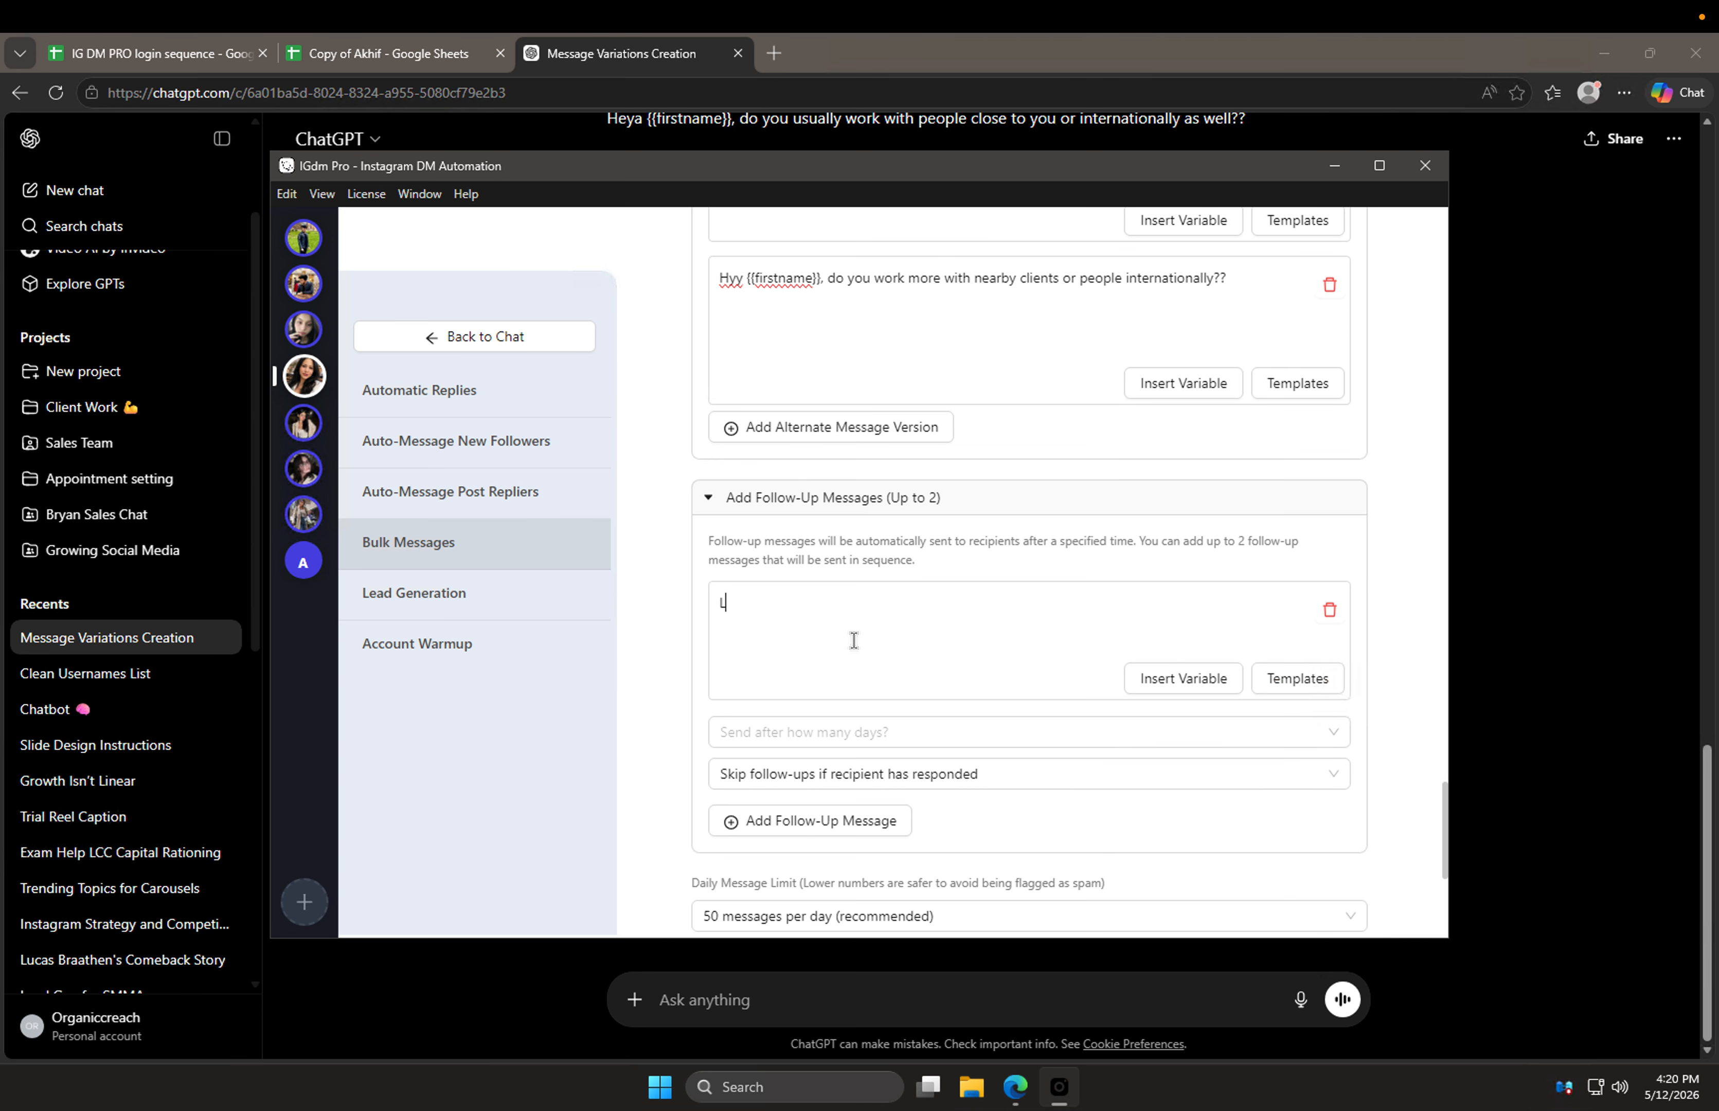
text(etrme know if that's the casee)
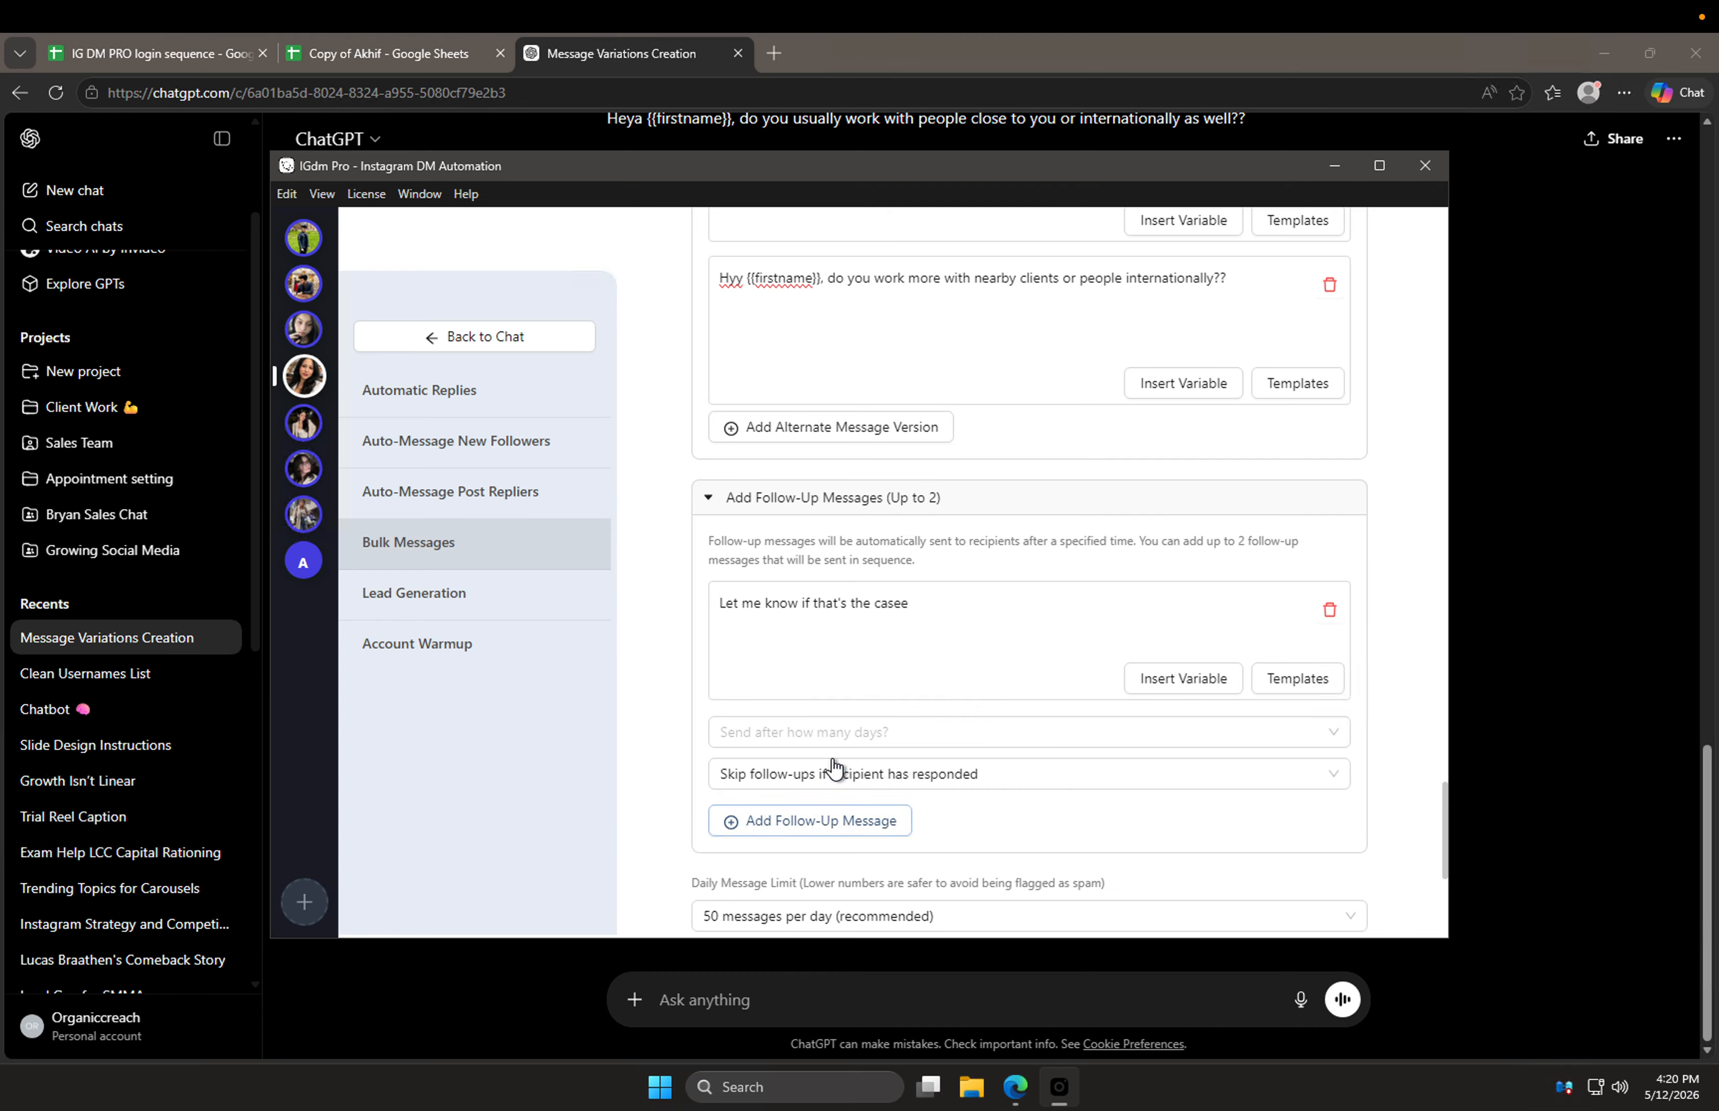
click(849, 739)
click(852, 747)
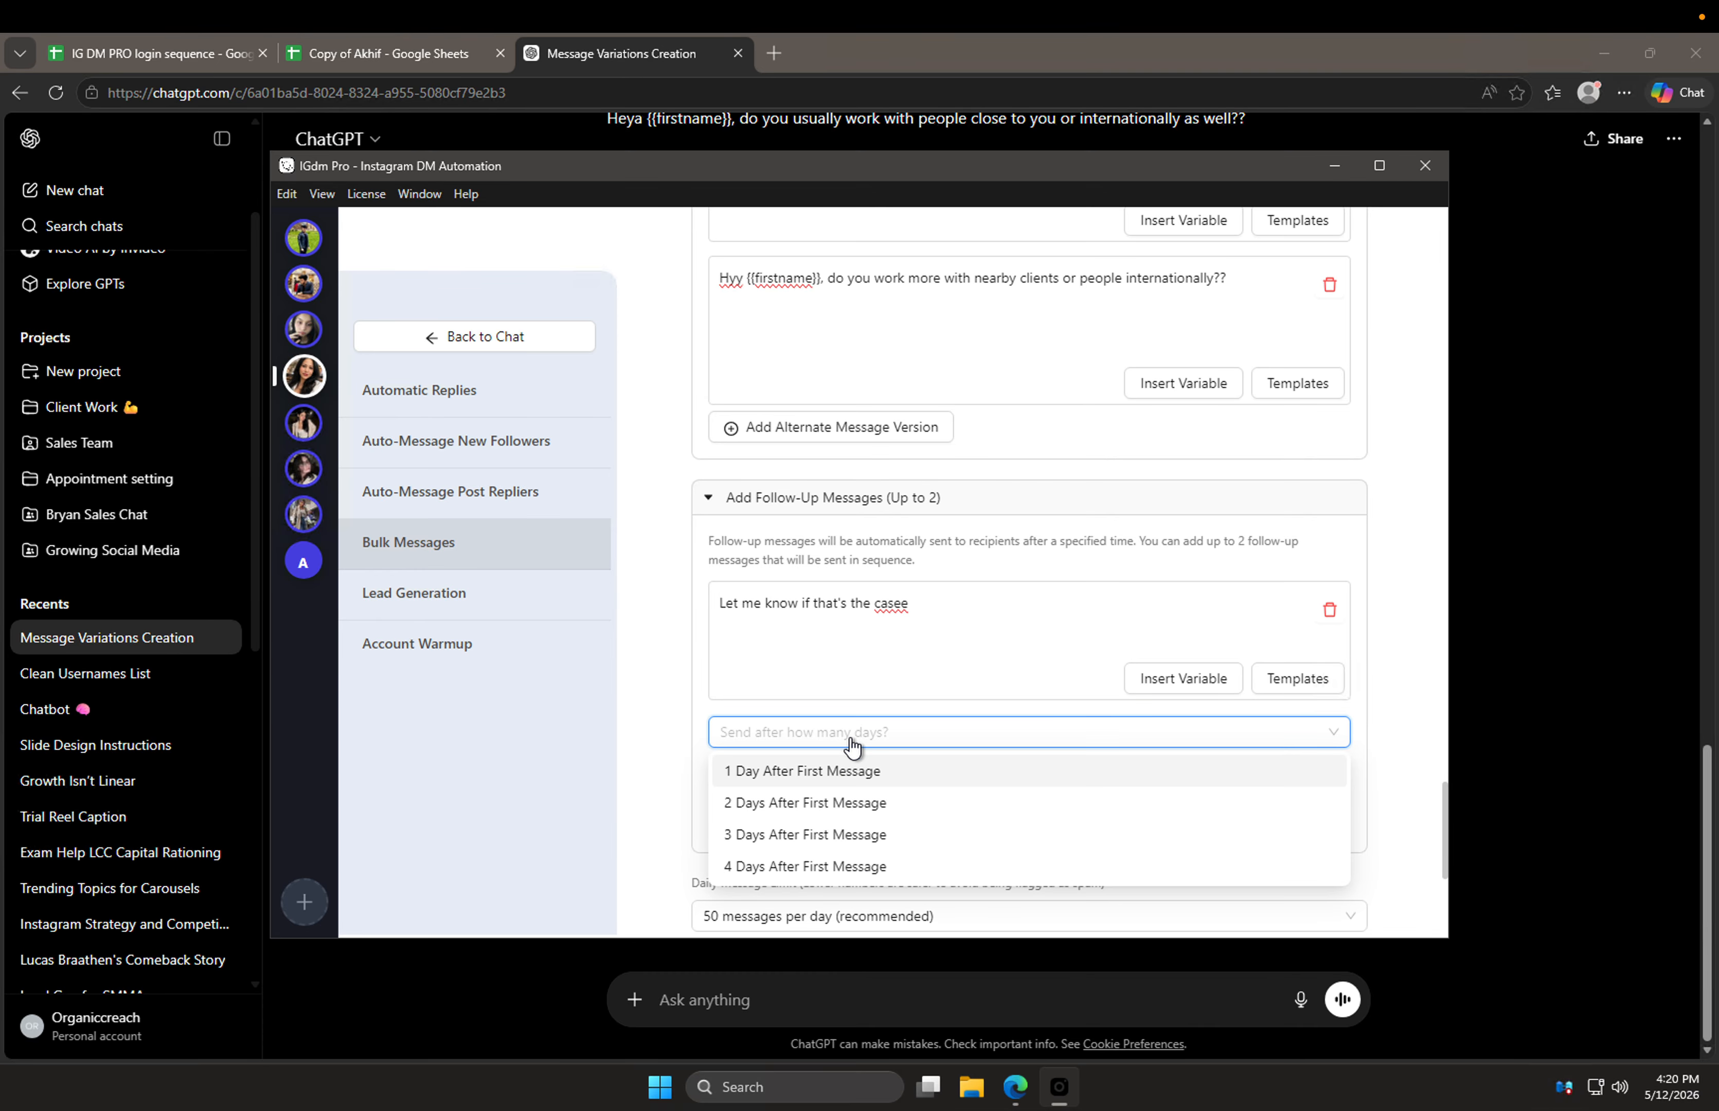
click(827, 774)
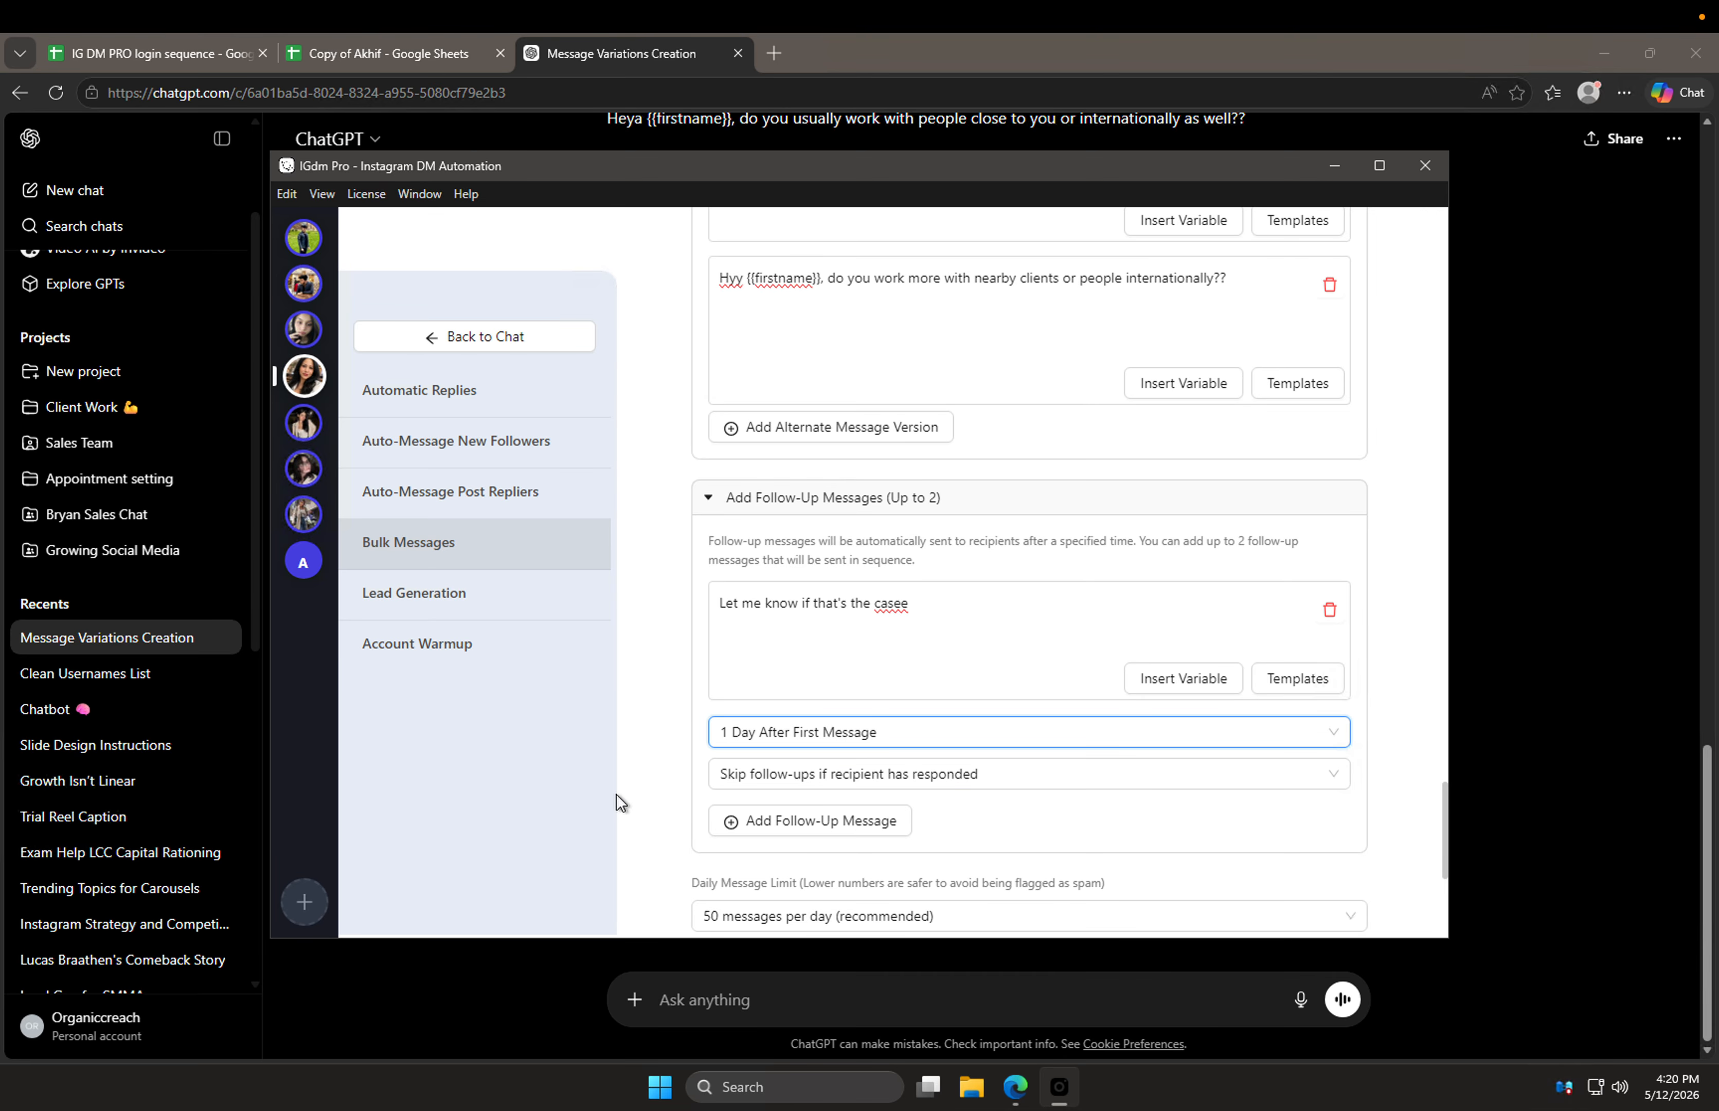
Step: Add a second follow-up message reading "Let me know...", scheduled for 2 Days After Previous Message
scroll(780, 802, down, 1)
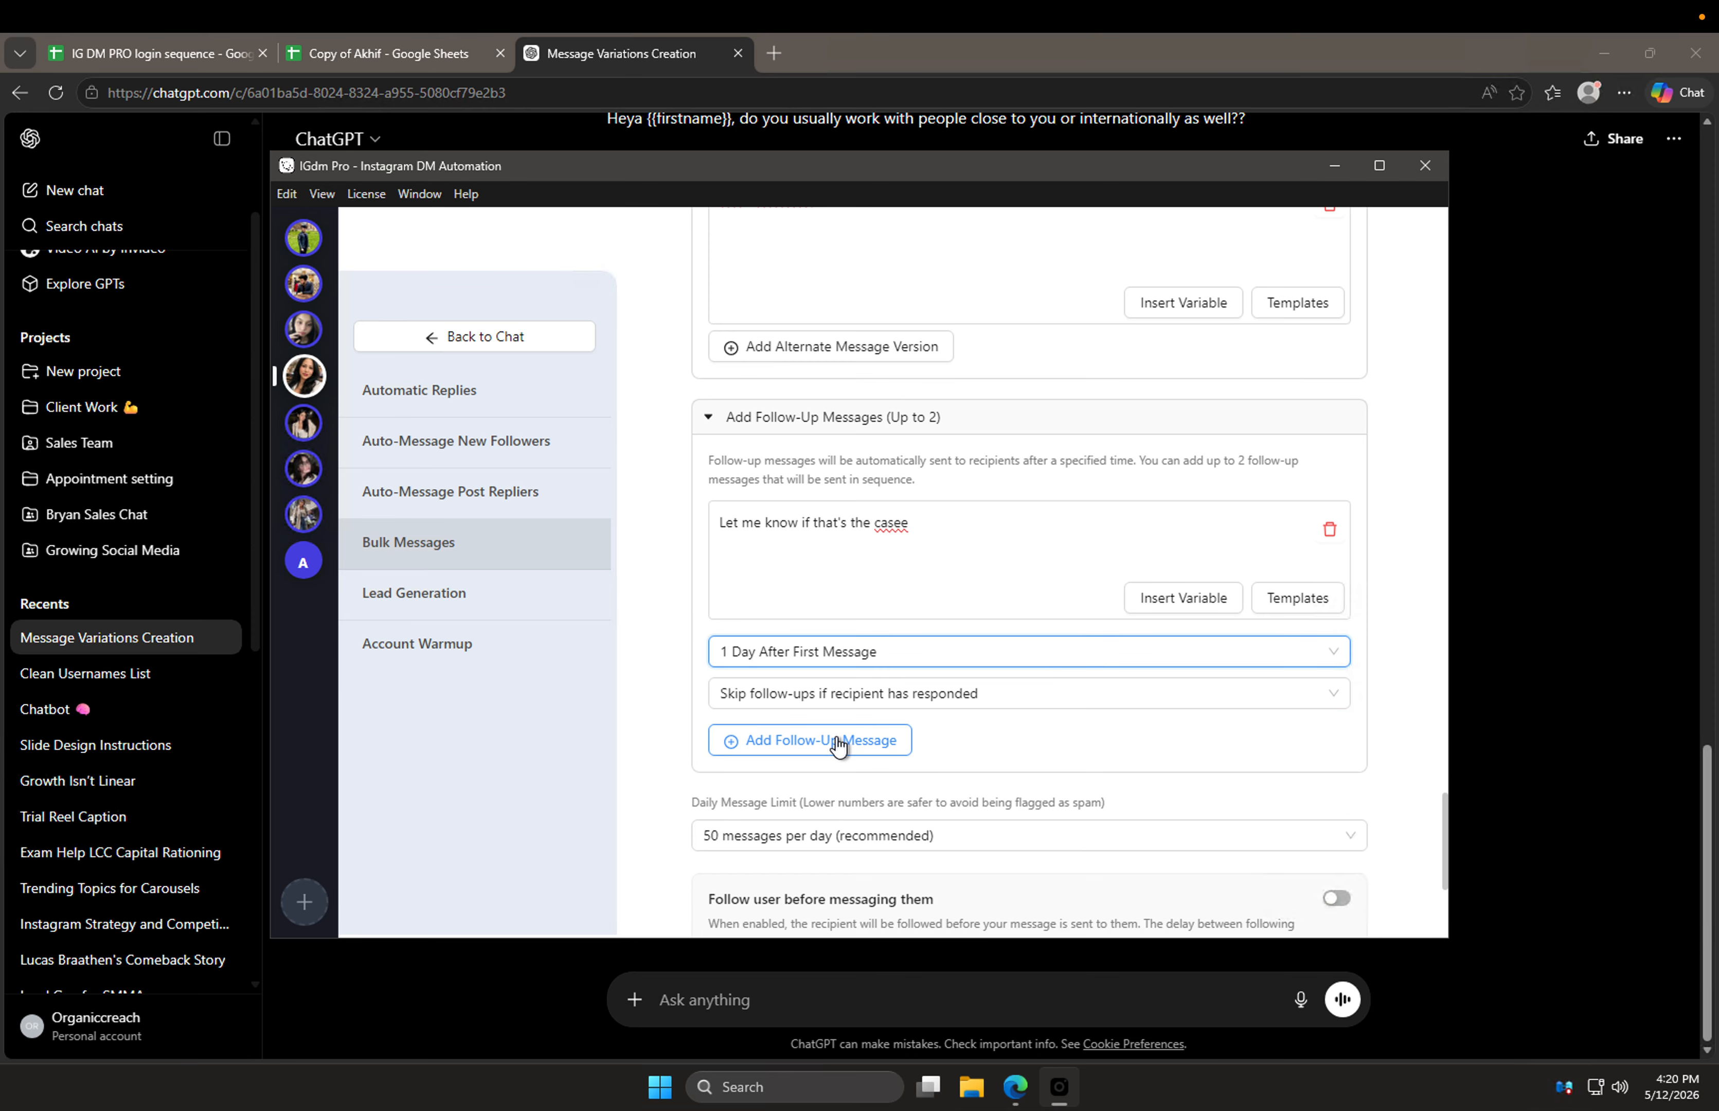
click(838, 744)
click(830, 774)
text(Le)
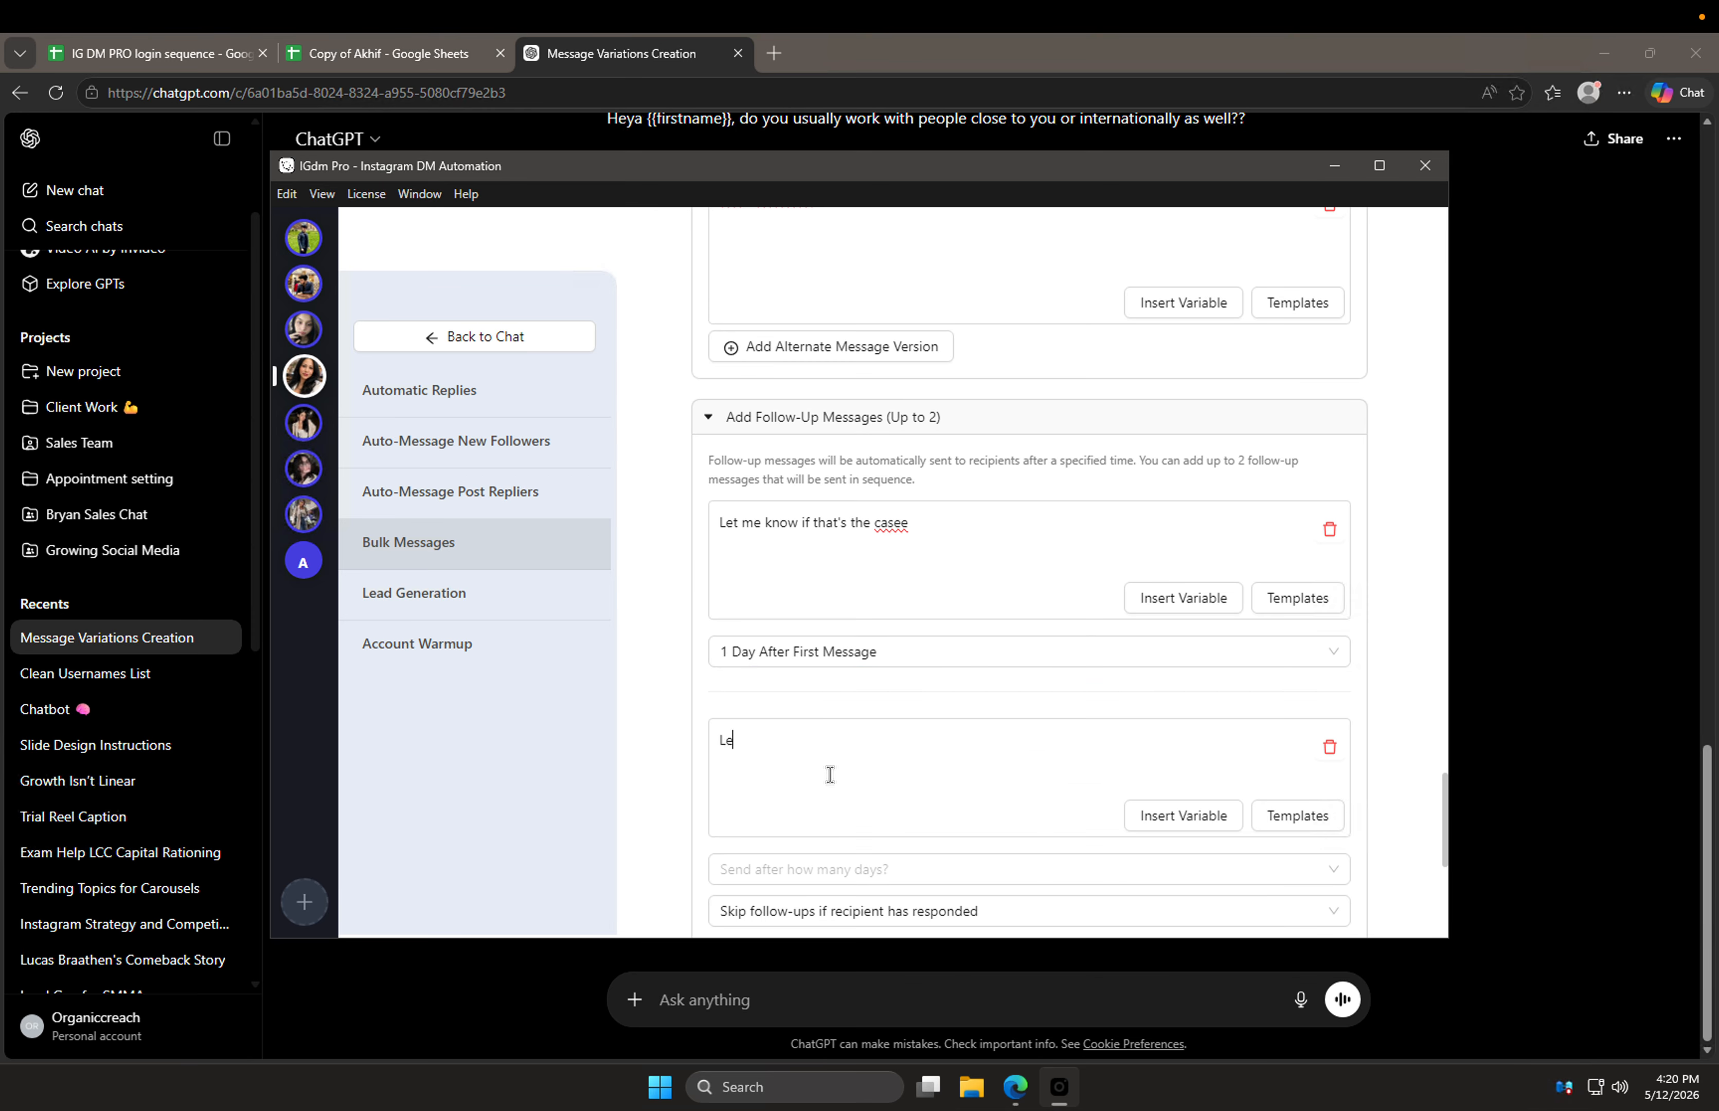
text(t me know...)
scroll(767, 751, down, 2)
click(825, 714)
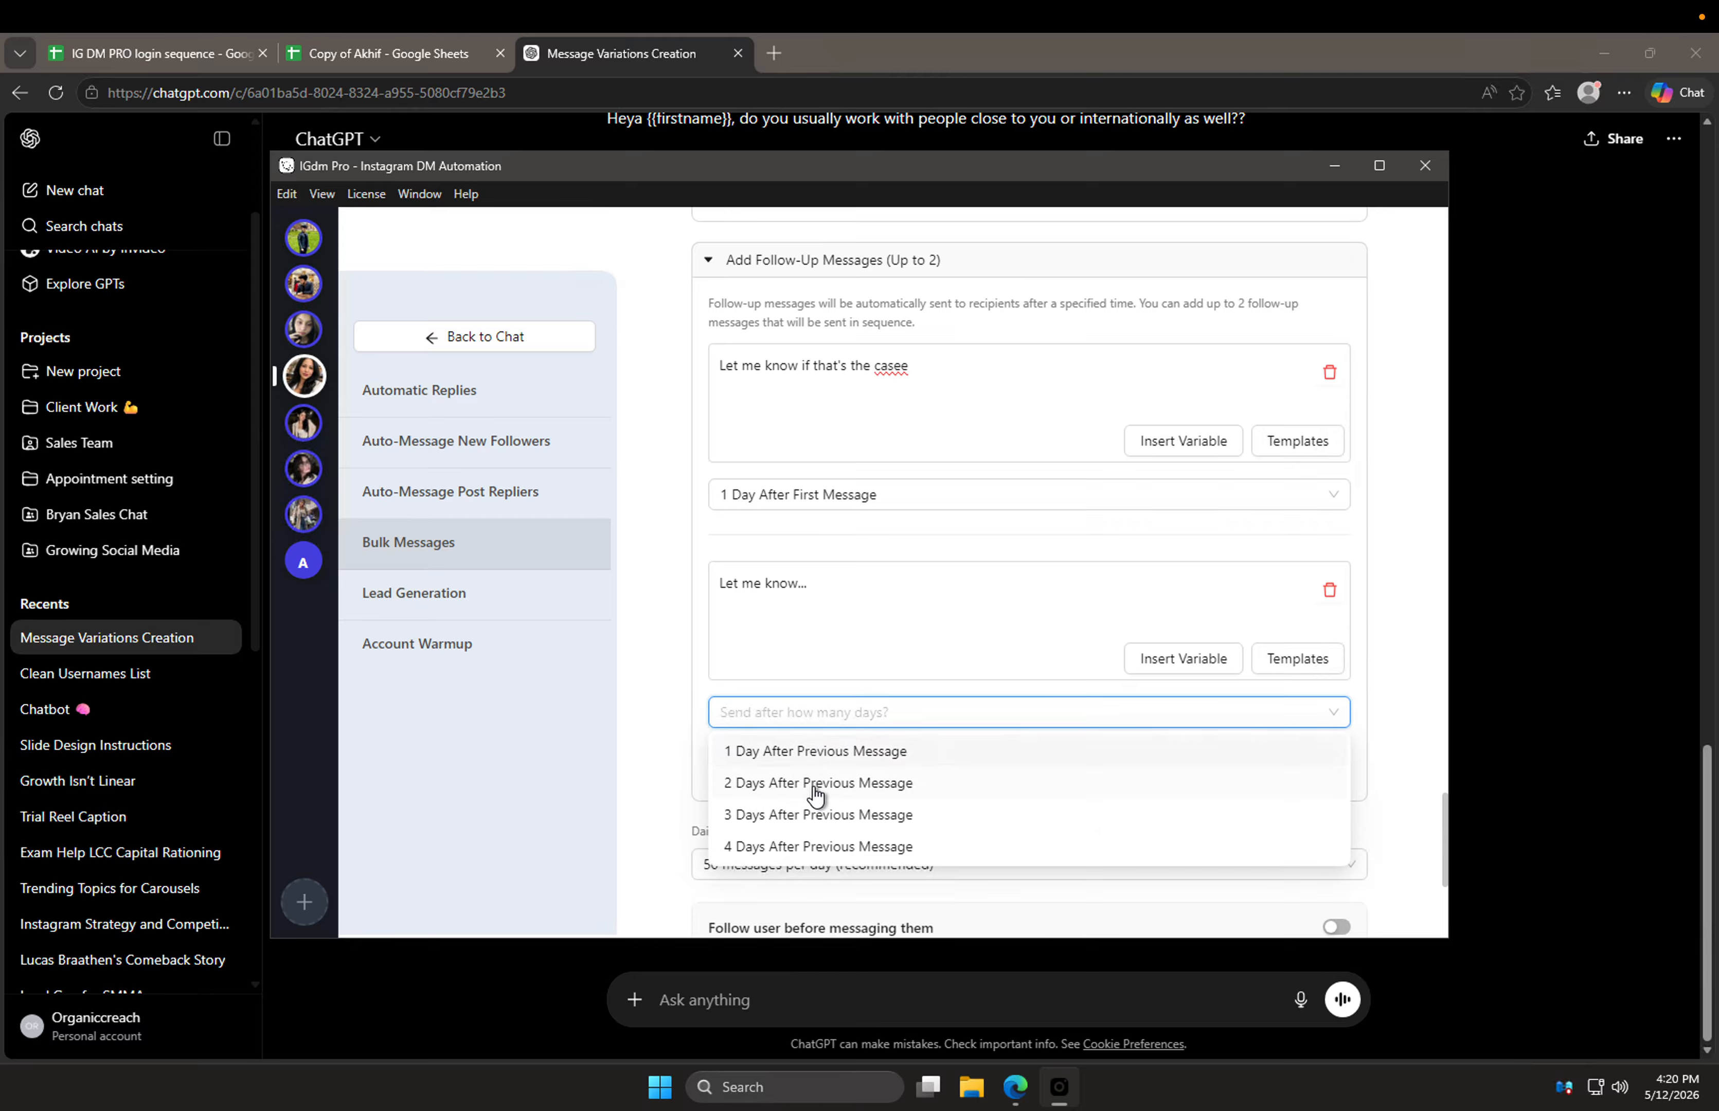
click(815, 787)
Step: Set the campaign's daily message limit to 40 messages per day
scroll(894, 762, down, 2)
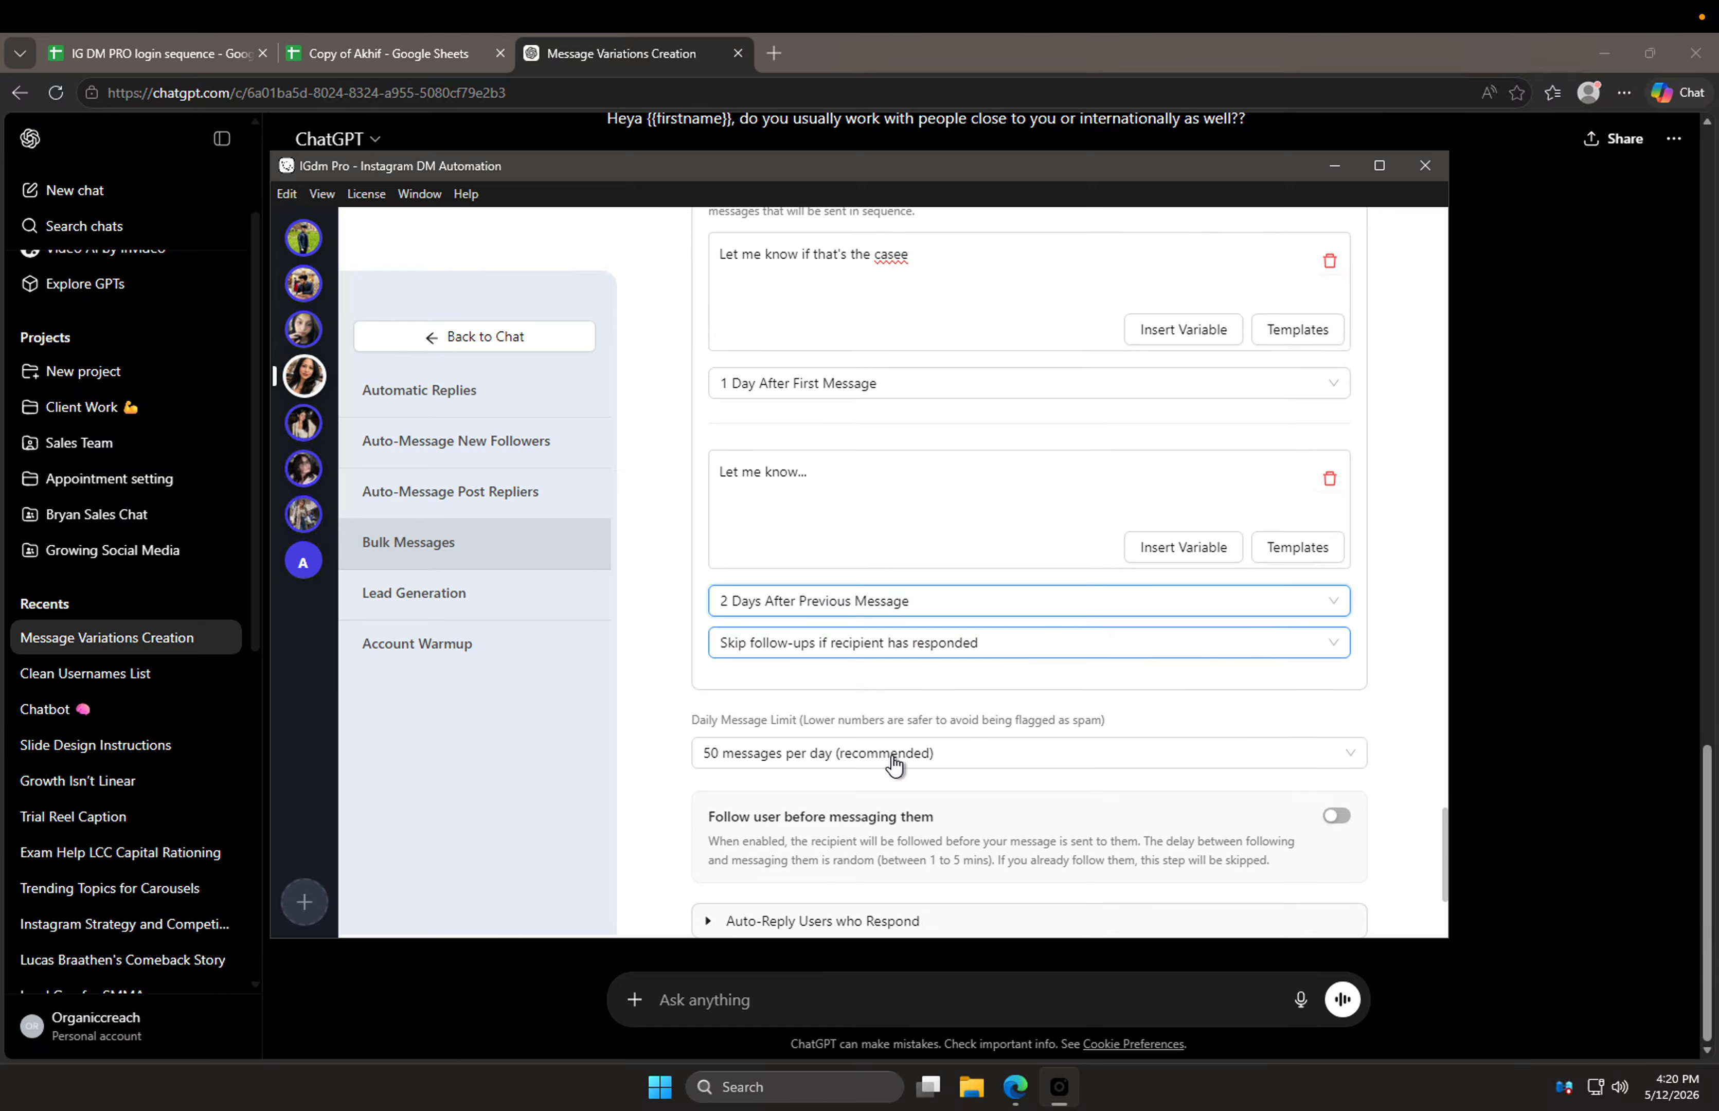
click(894, 764)
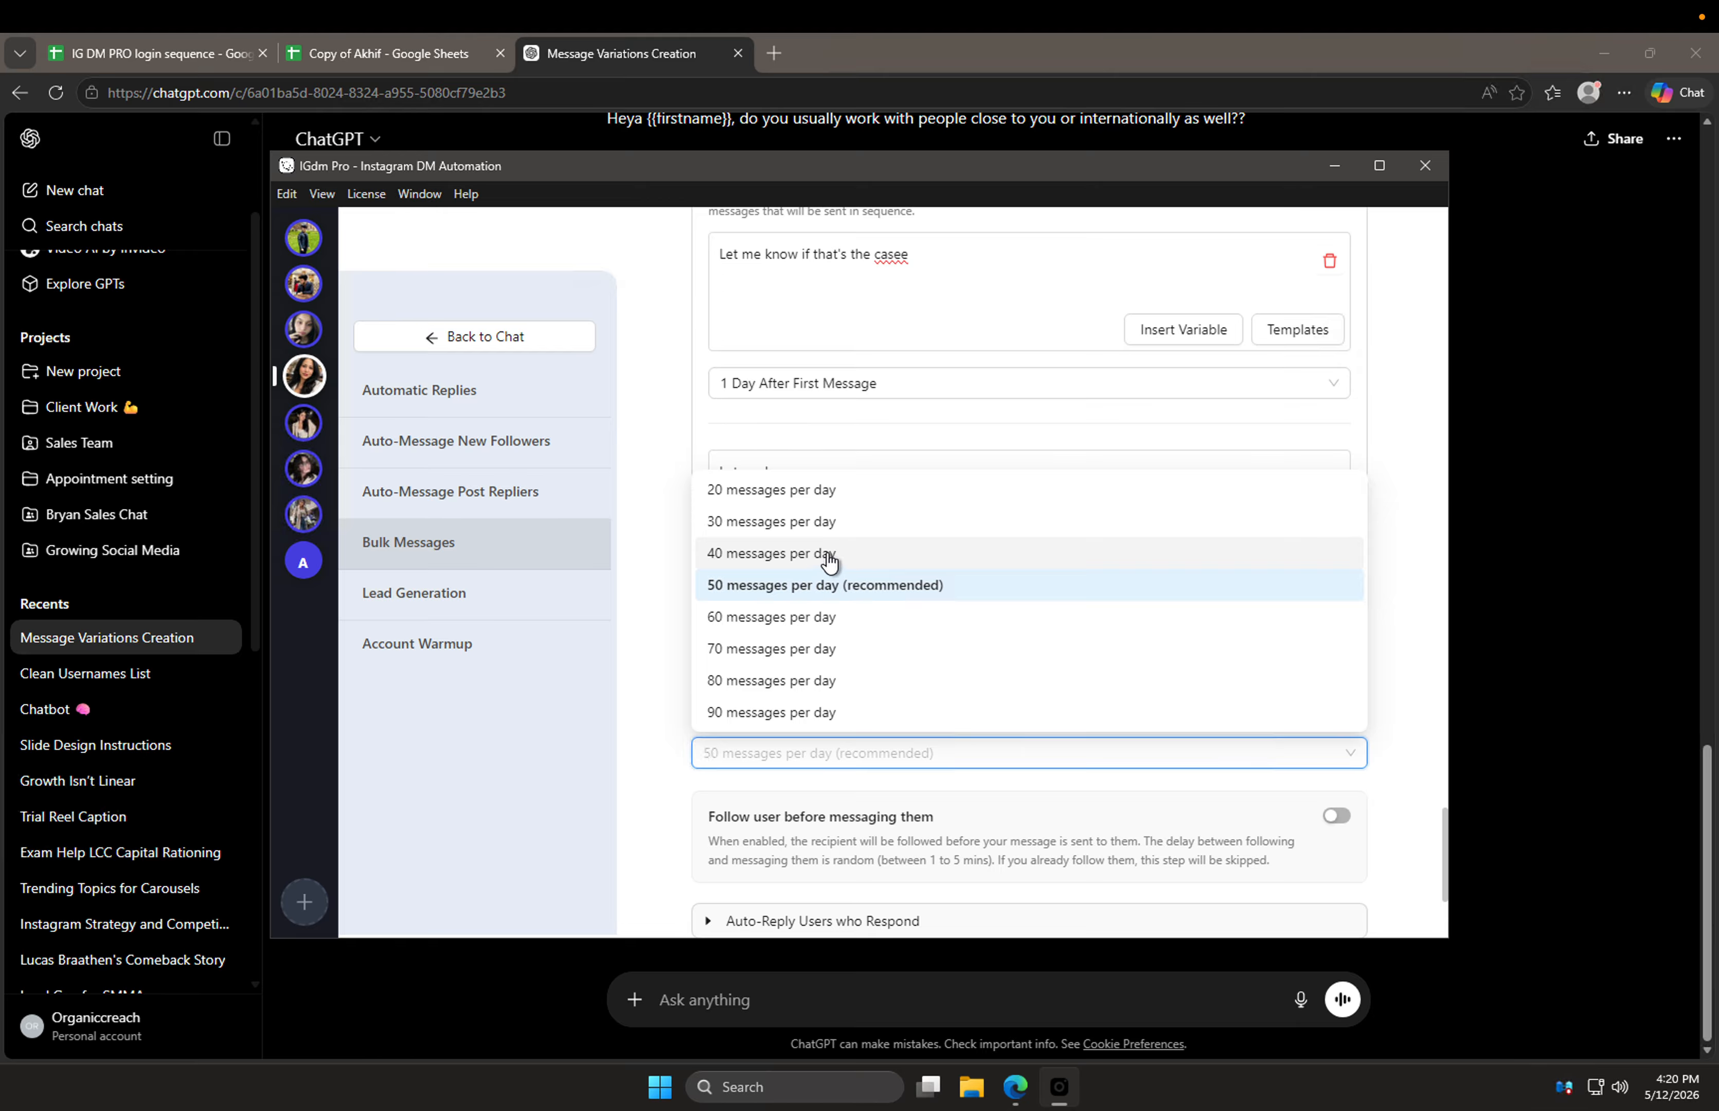
click(766, 557)
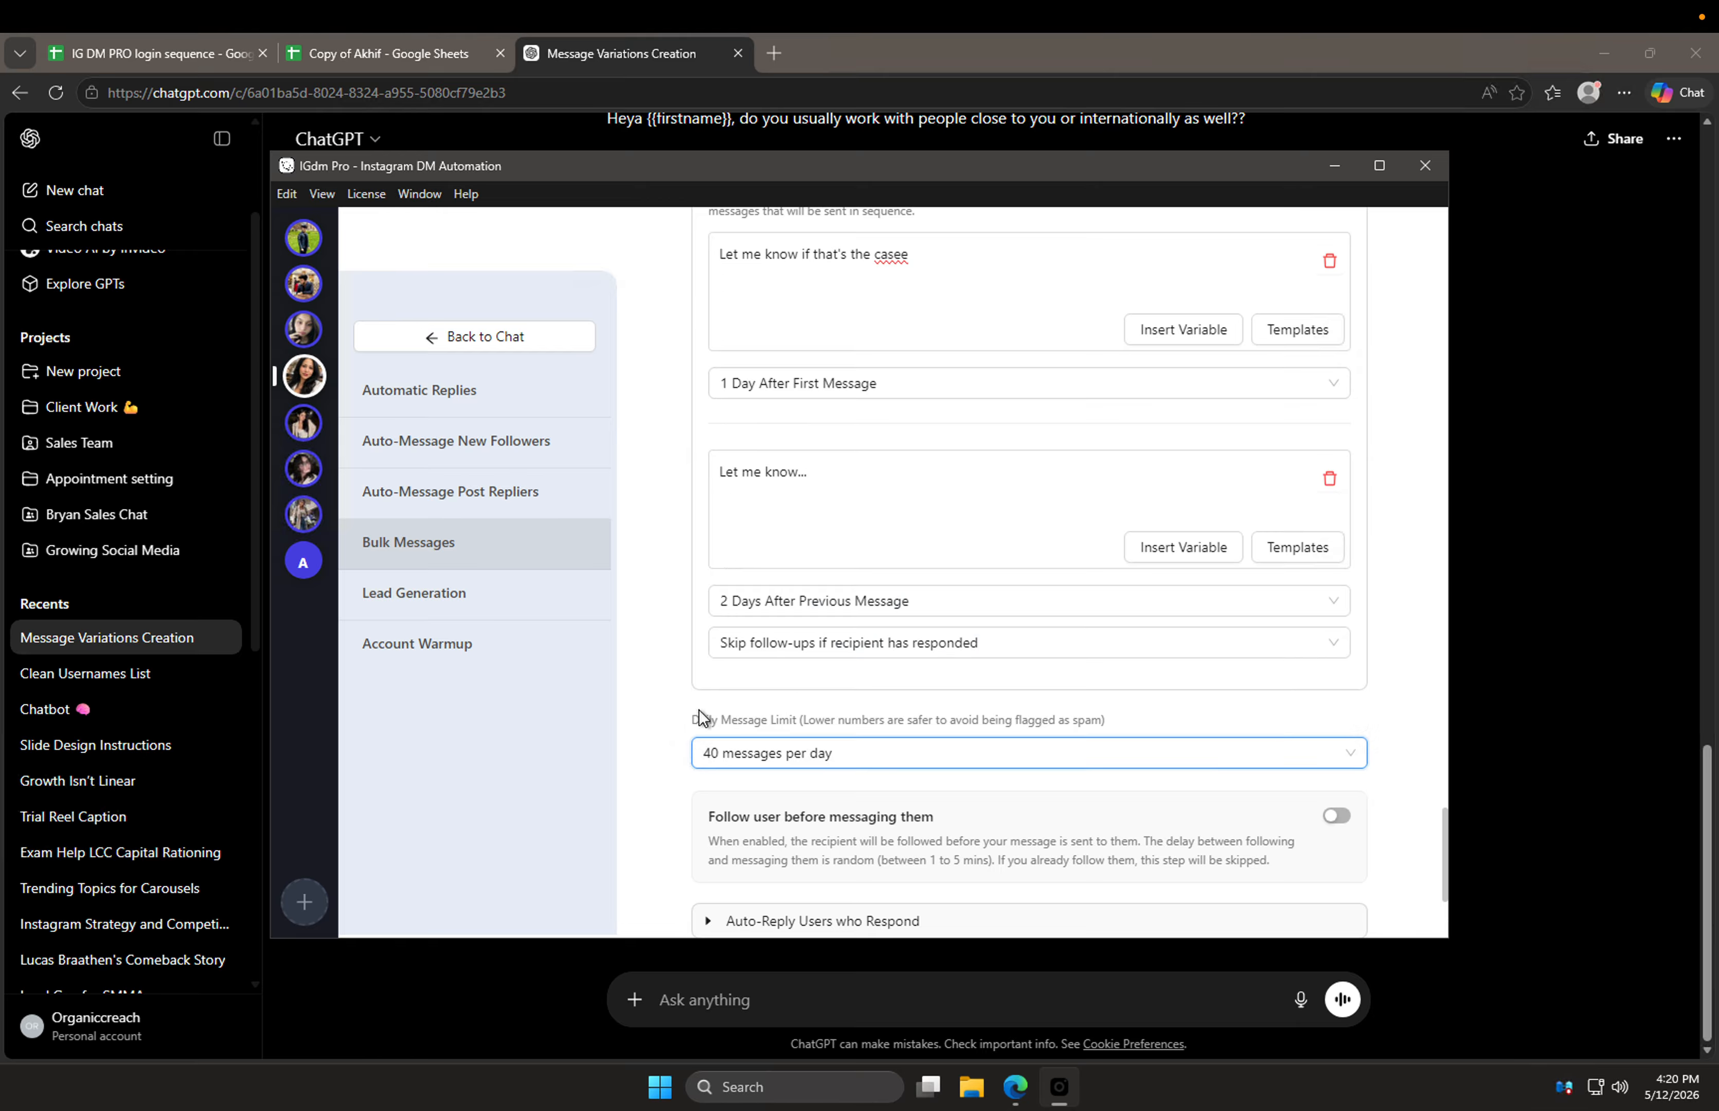
Step: Add an auto-reply for users who respond, with the condition Reply Regardless of their Message Content
scroll(686, 729, down, 1)
scroll(663, 747, down, 3)
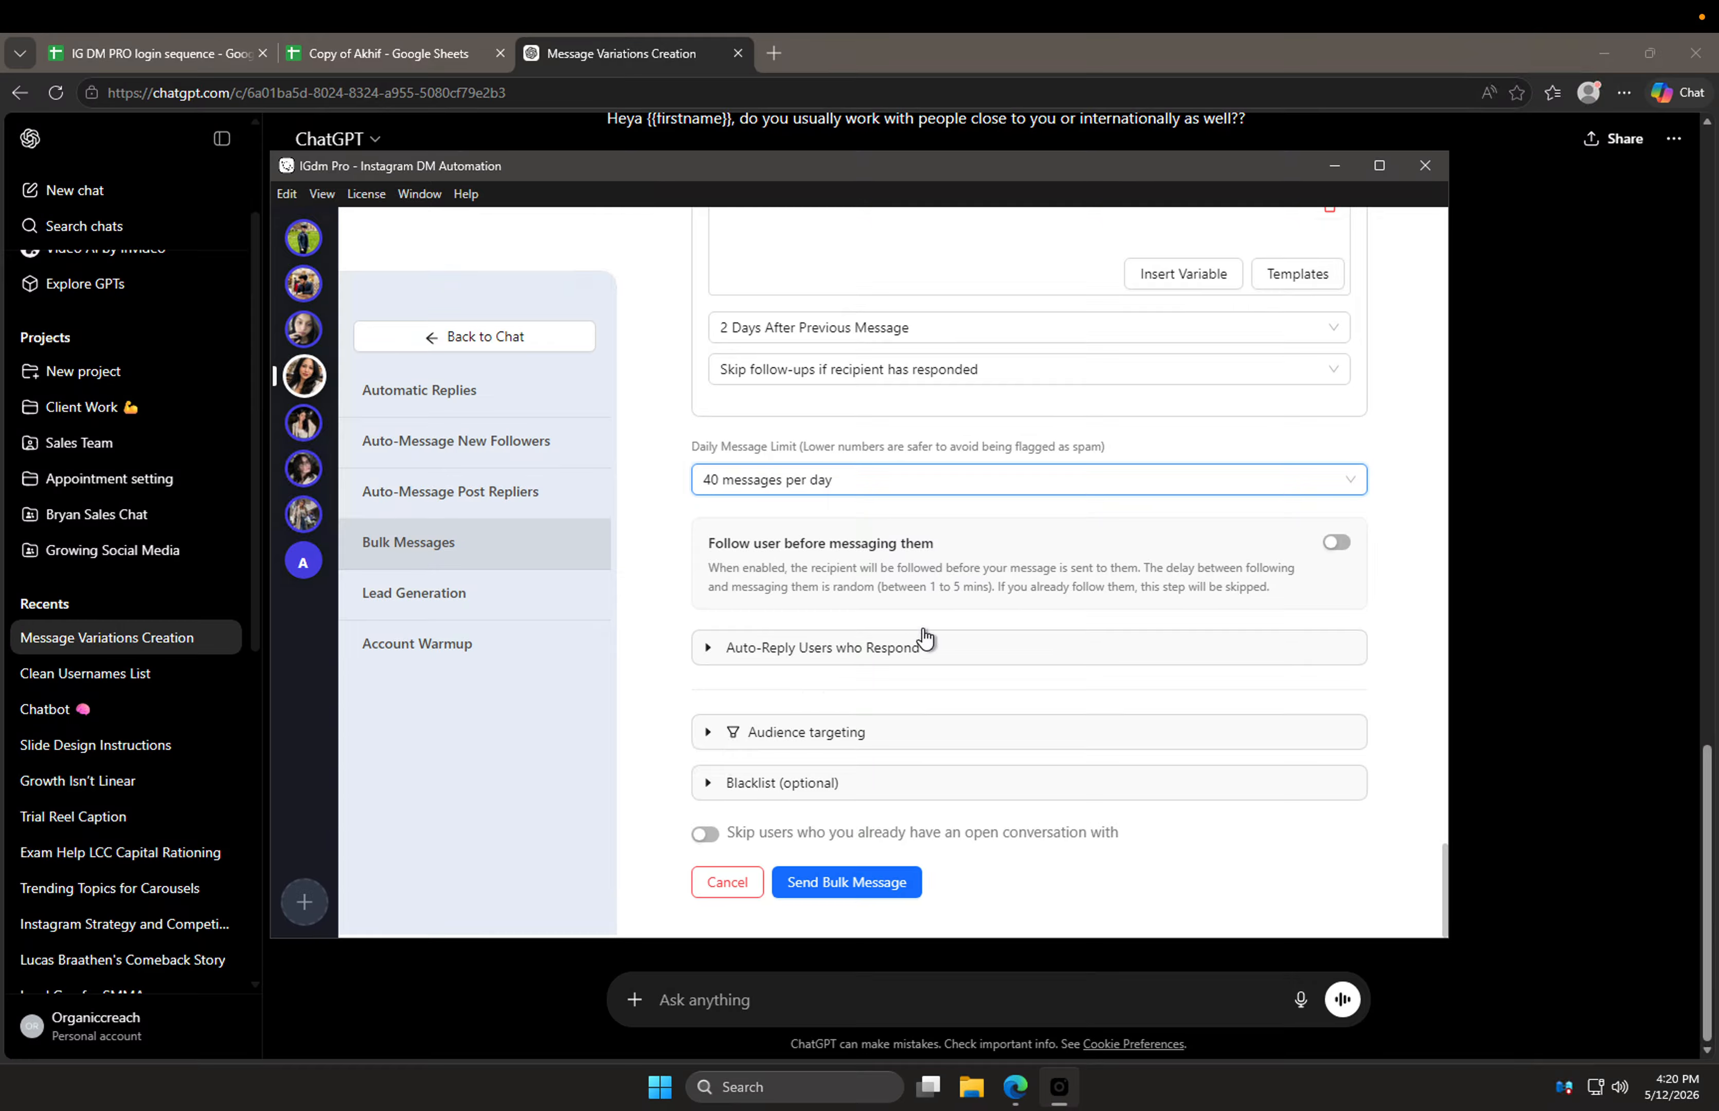
click(847, 650)
scroll(853, 721, down, 2)
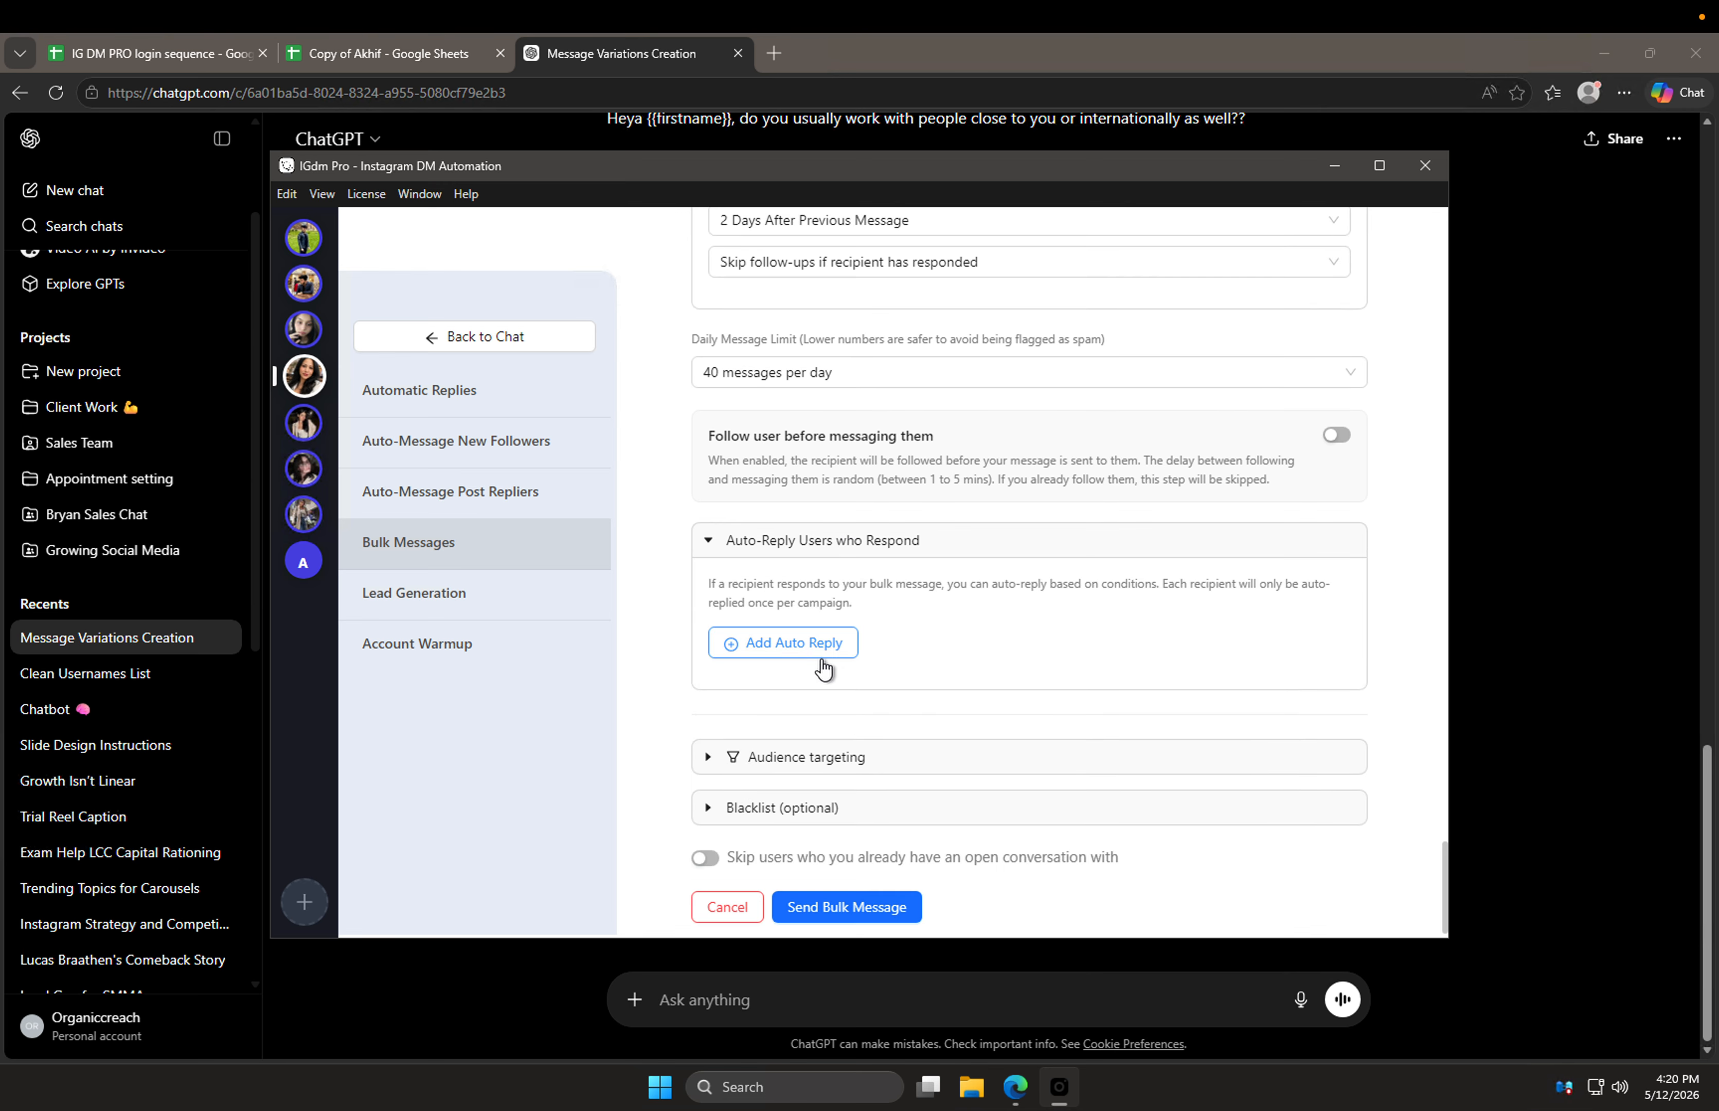
click(823, 668)
click(892, 661)
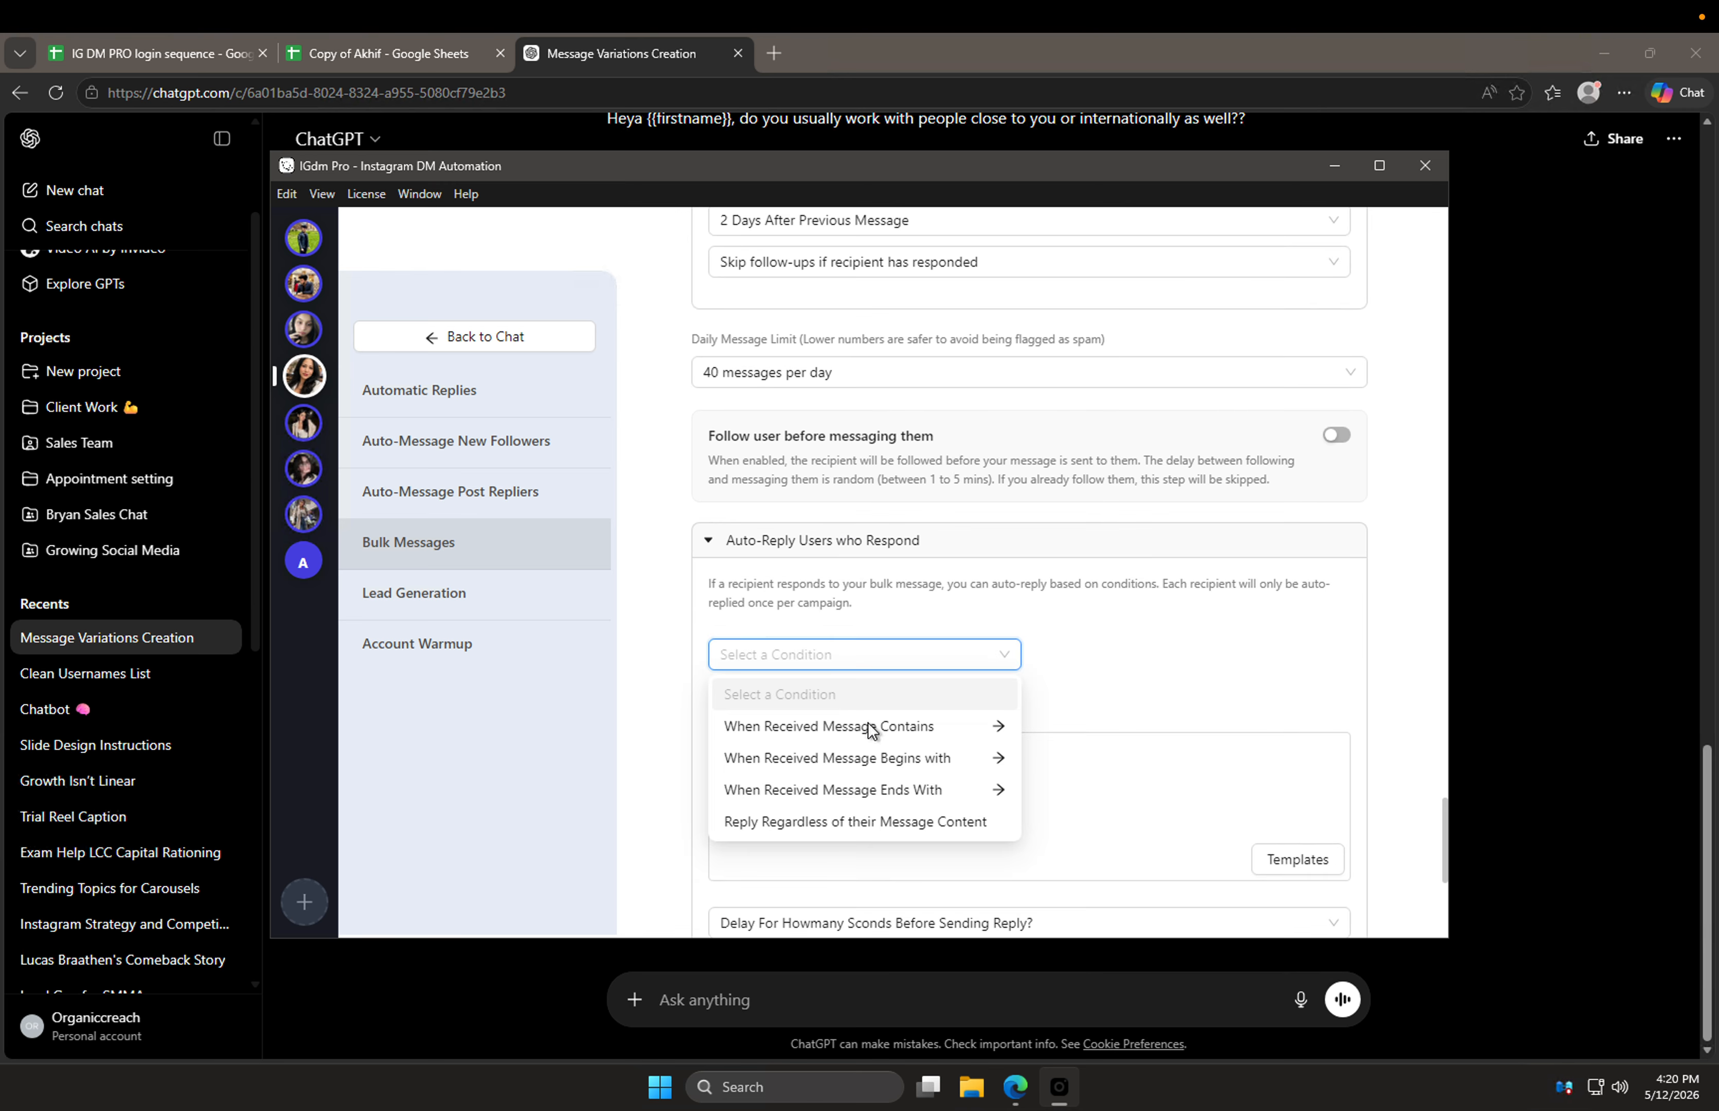
click(833, 824)
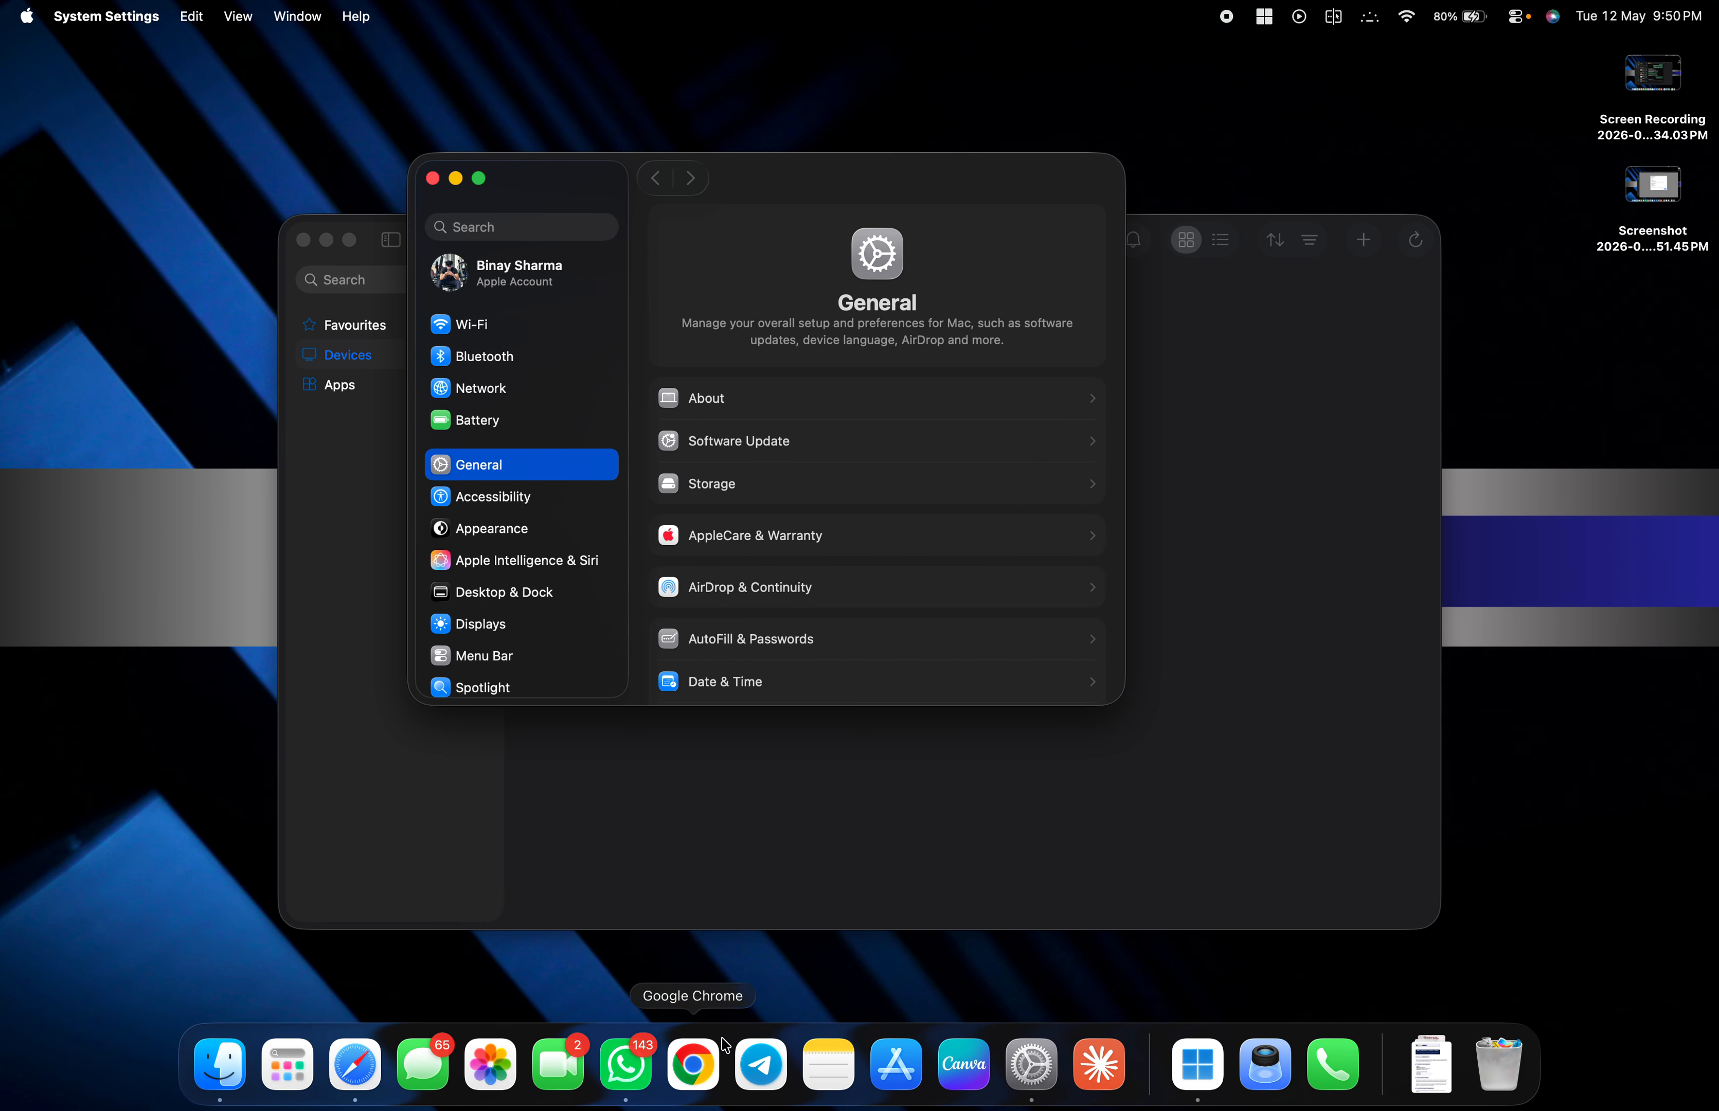
Step: Copy the "Actually, we analysed your profile..." message from the first pinned WhatsApp chat and paste it as the auto-reply text in IGdm Pro
click(638, 1077)
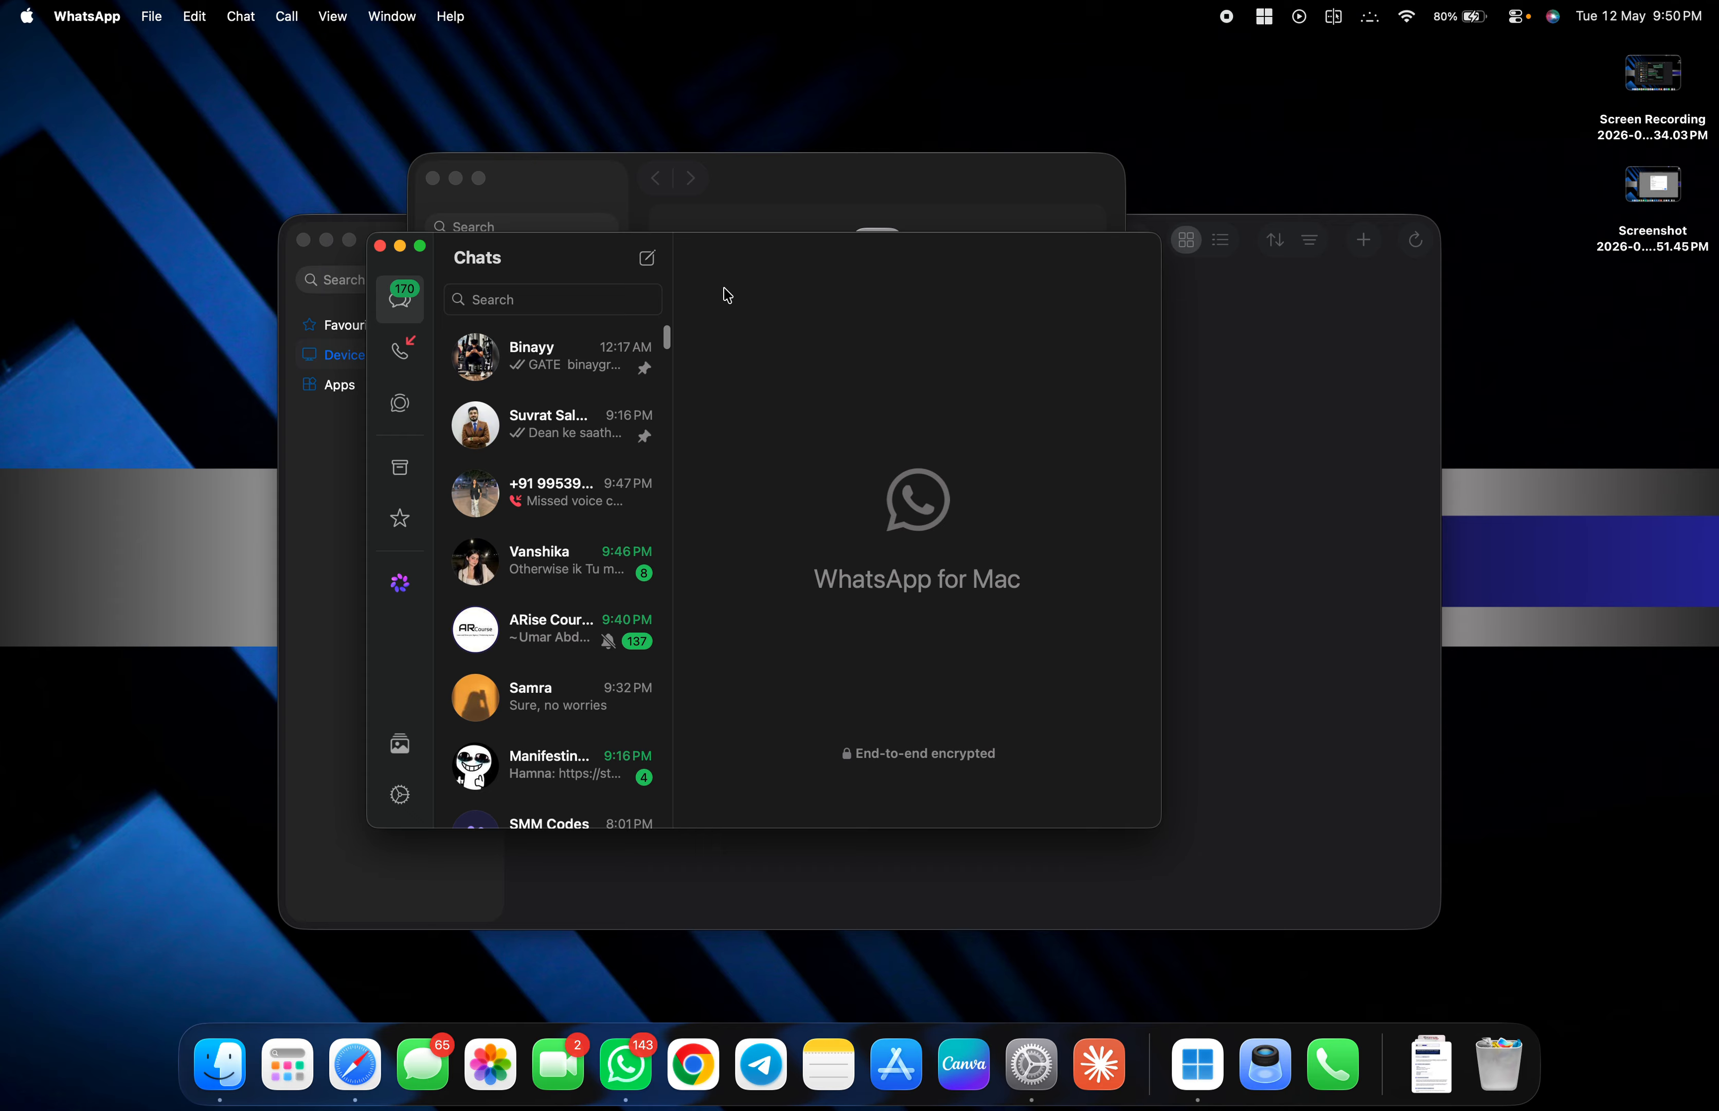
click(581, 368)
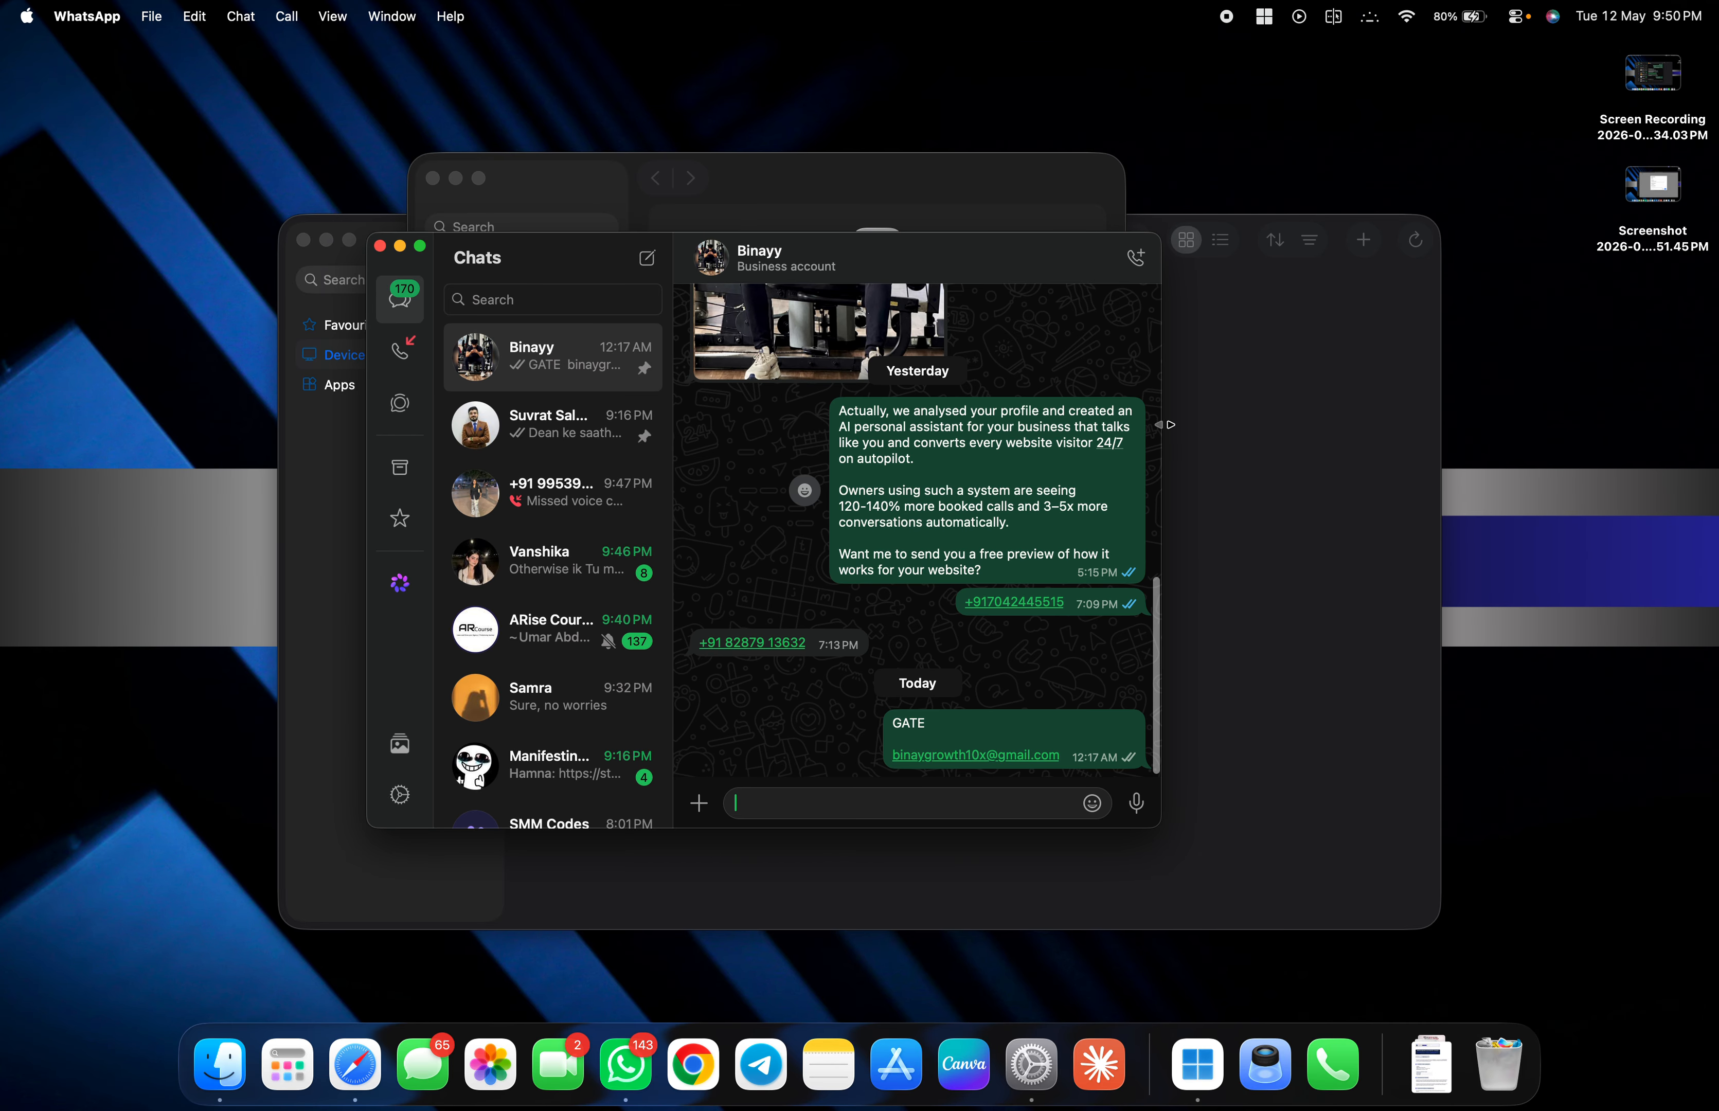
click(1131, 411)
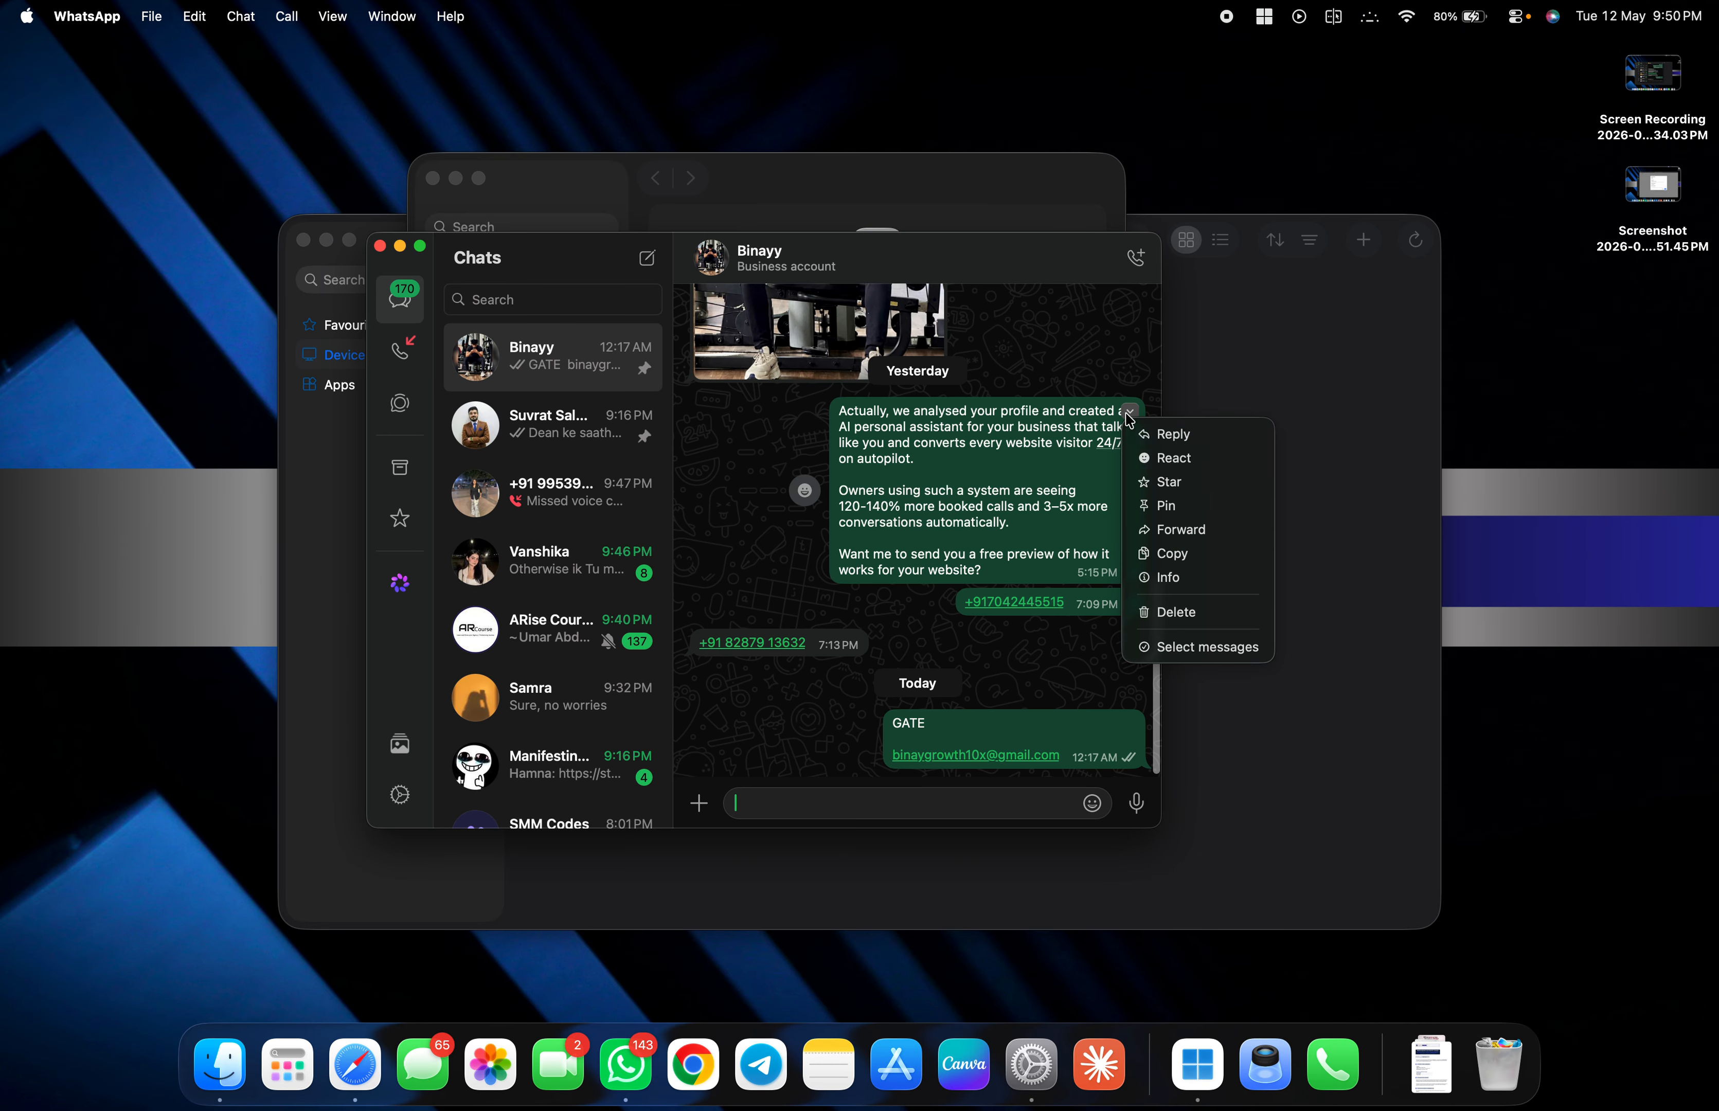
click(1171, 554)
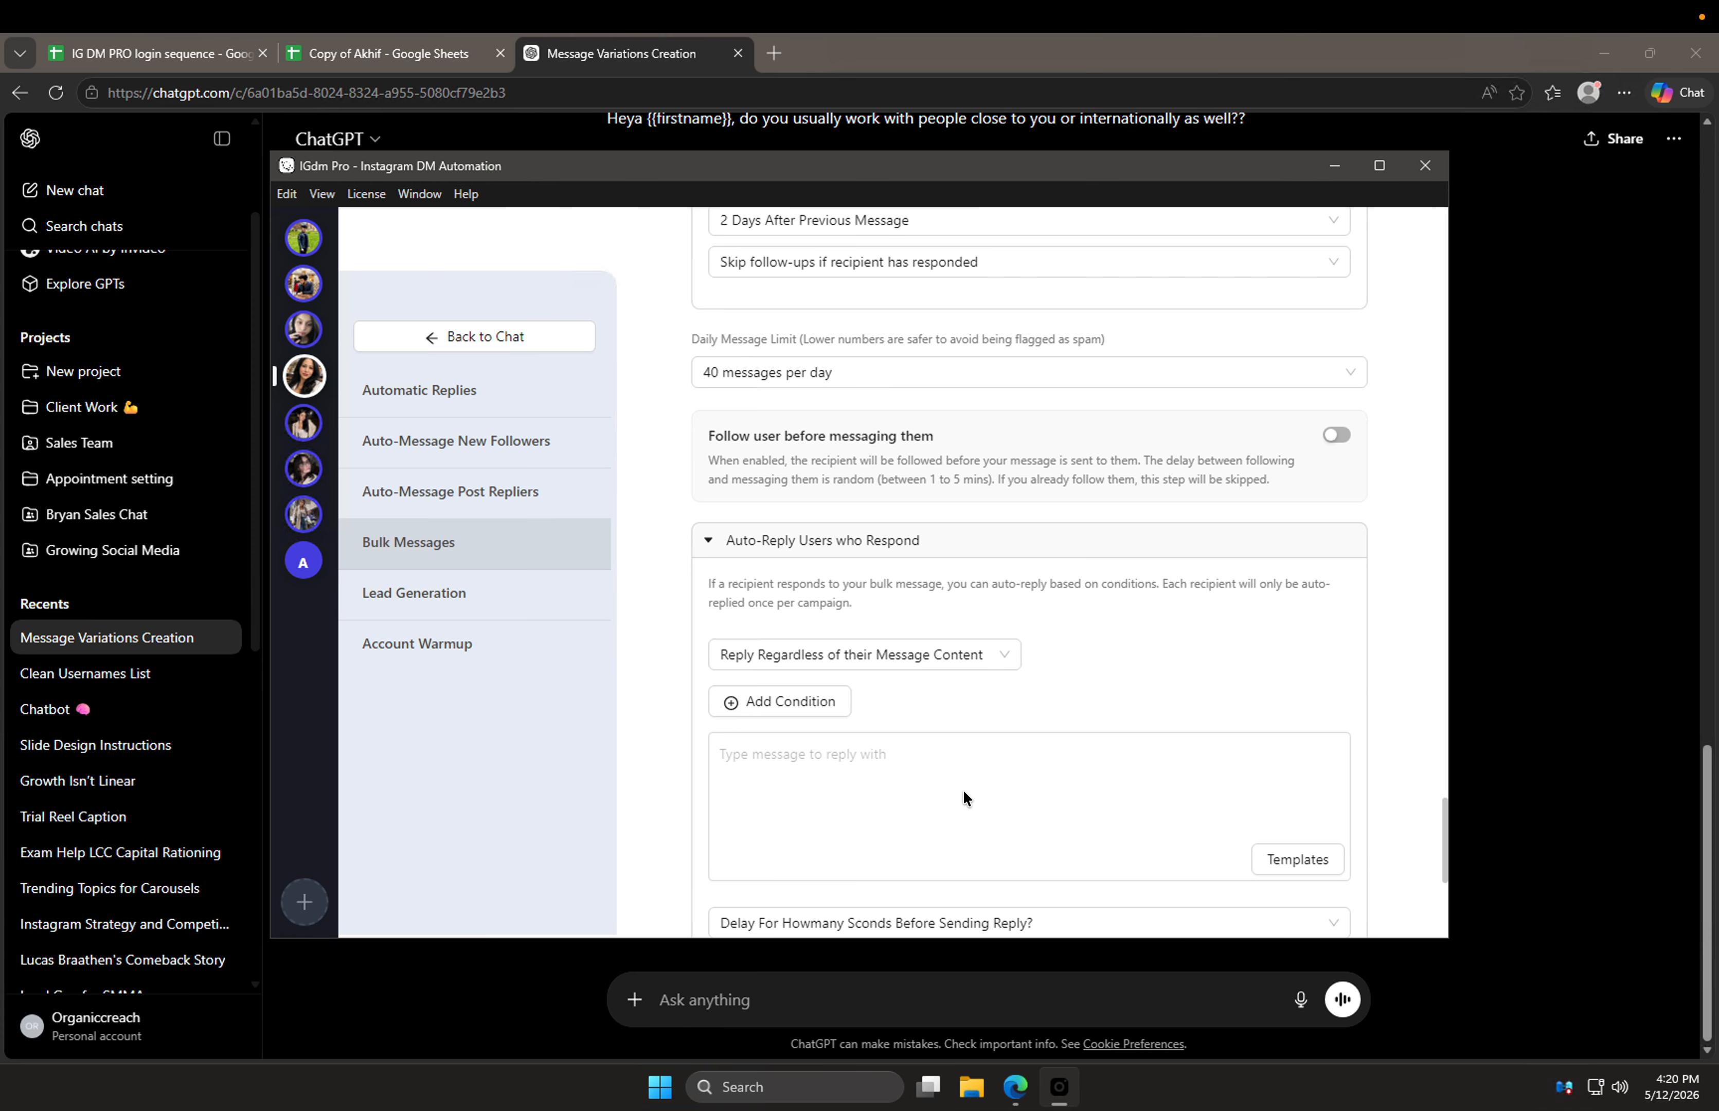
key(ctrl+v)
Step: Enable breaking the auto-reply into multiple messages and set its sending delay to 30 Seconds
scroll(779, 792, down, 2)
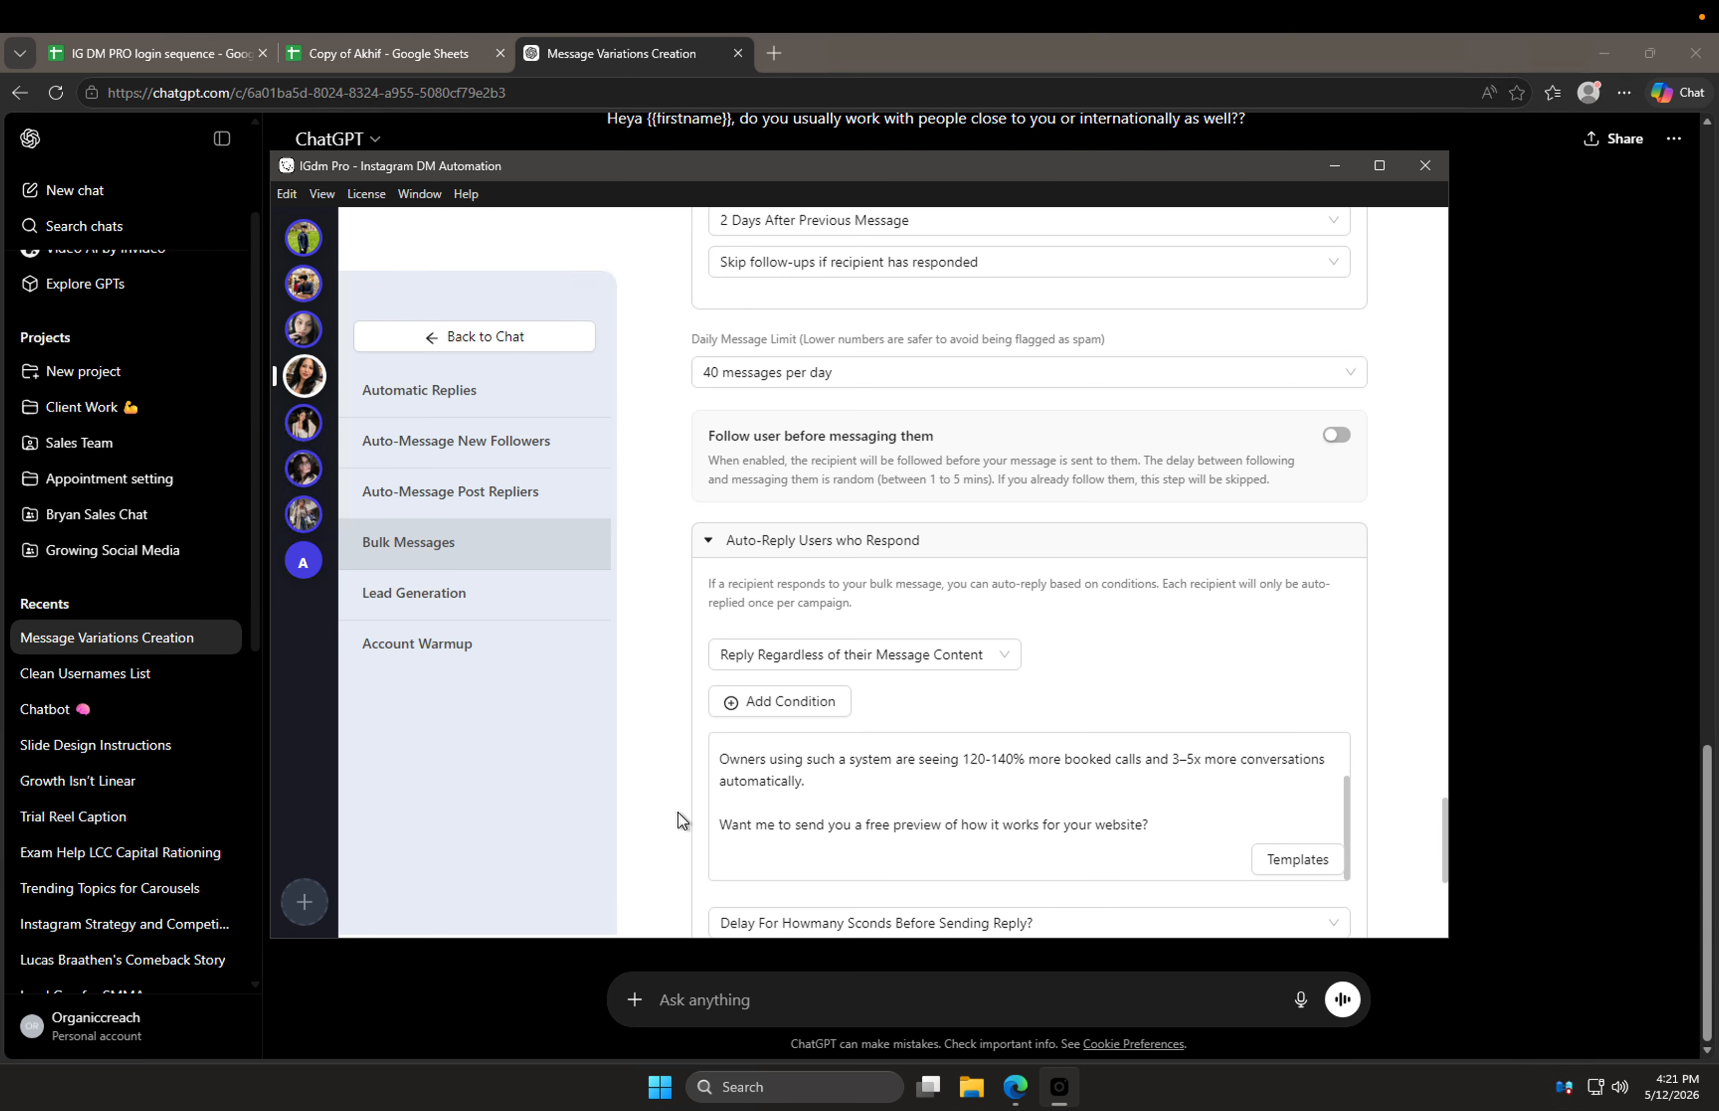
scroll(679, 811, down, 2)
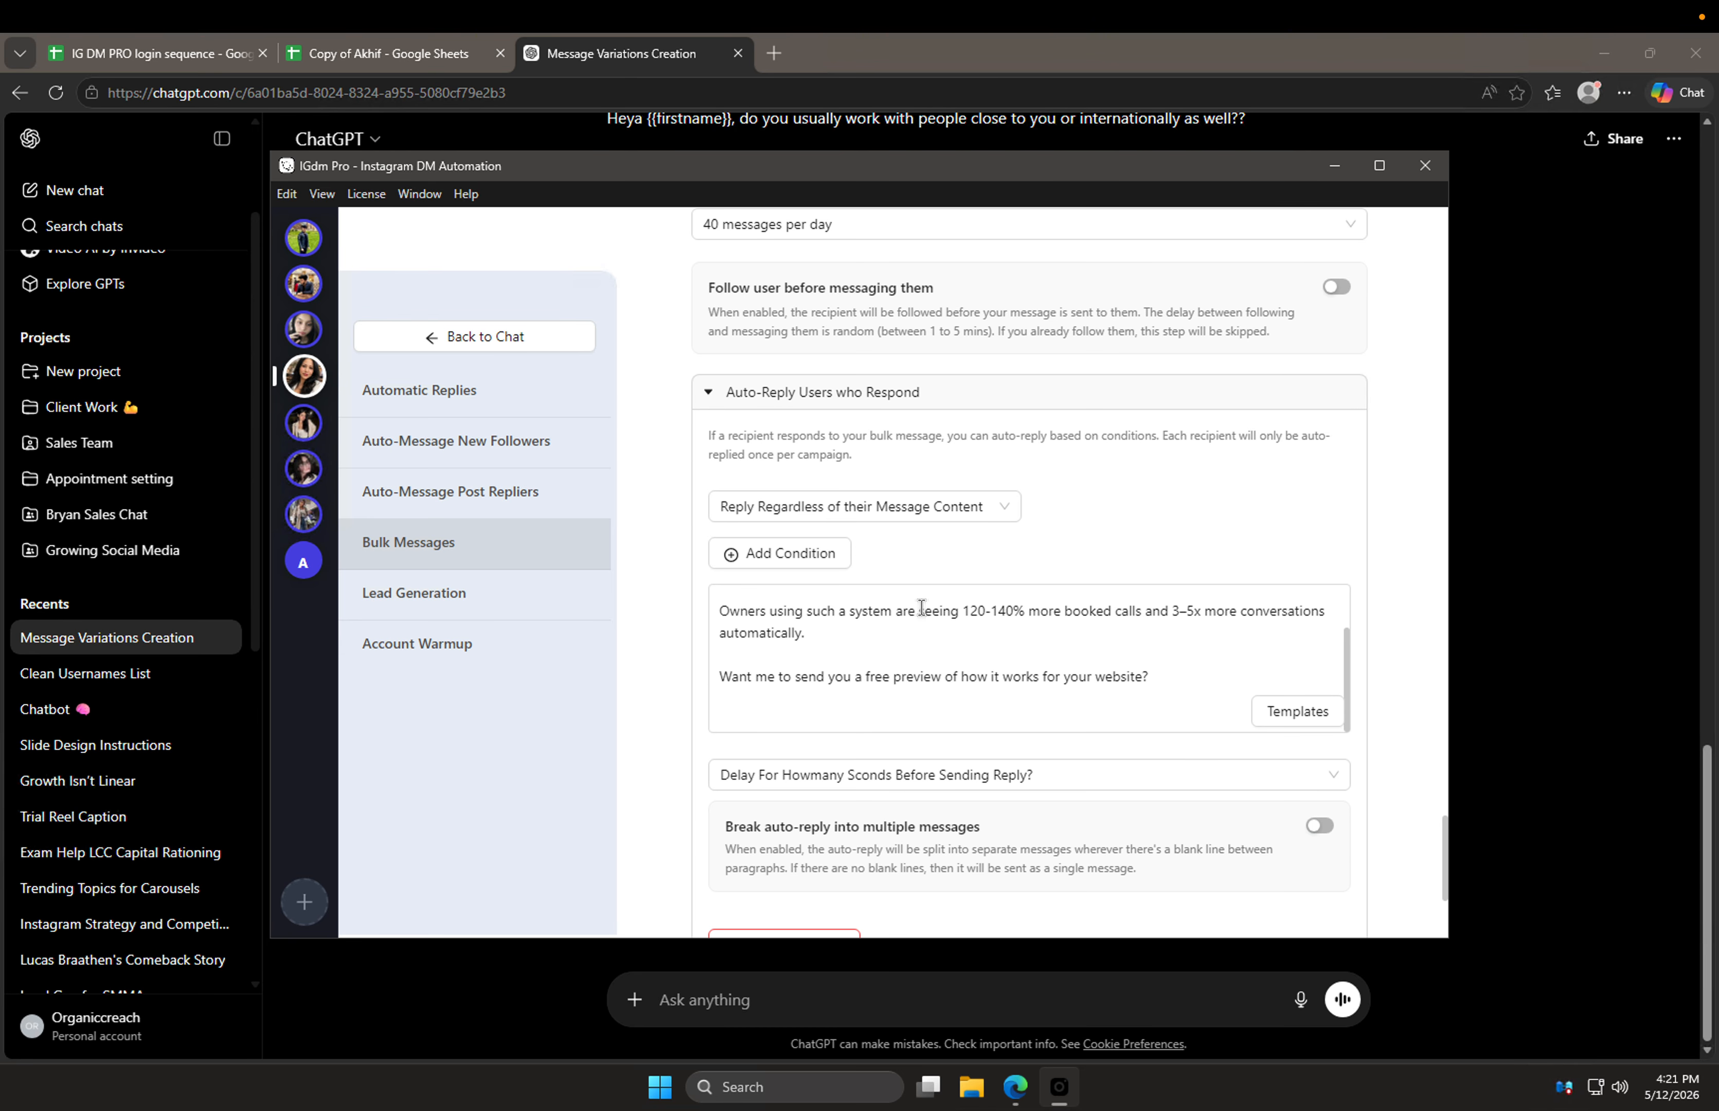
scroll(921, 608, up, 1)
scroll(901, 657, down, 1)
scroll(1213, 827, down, 1)
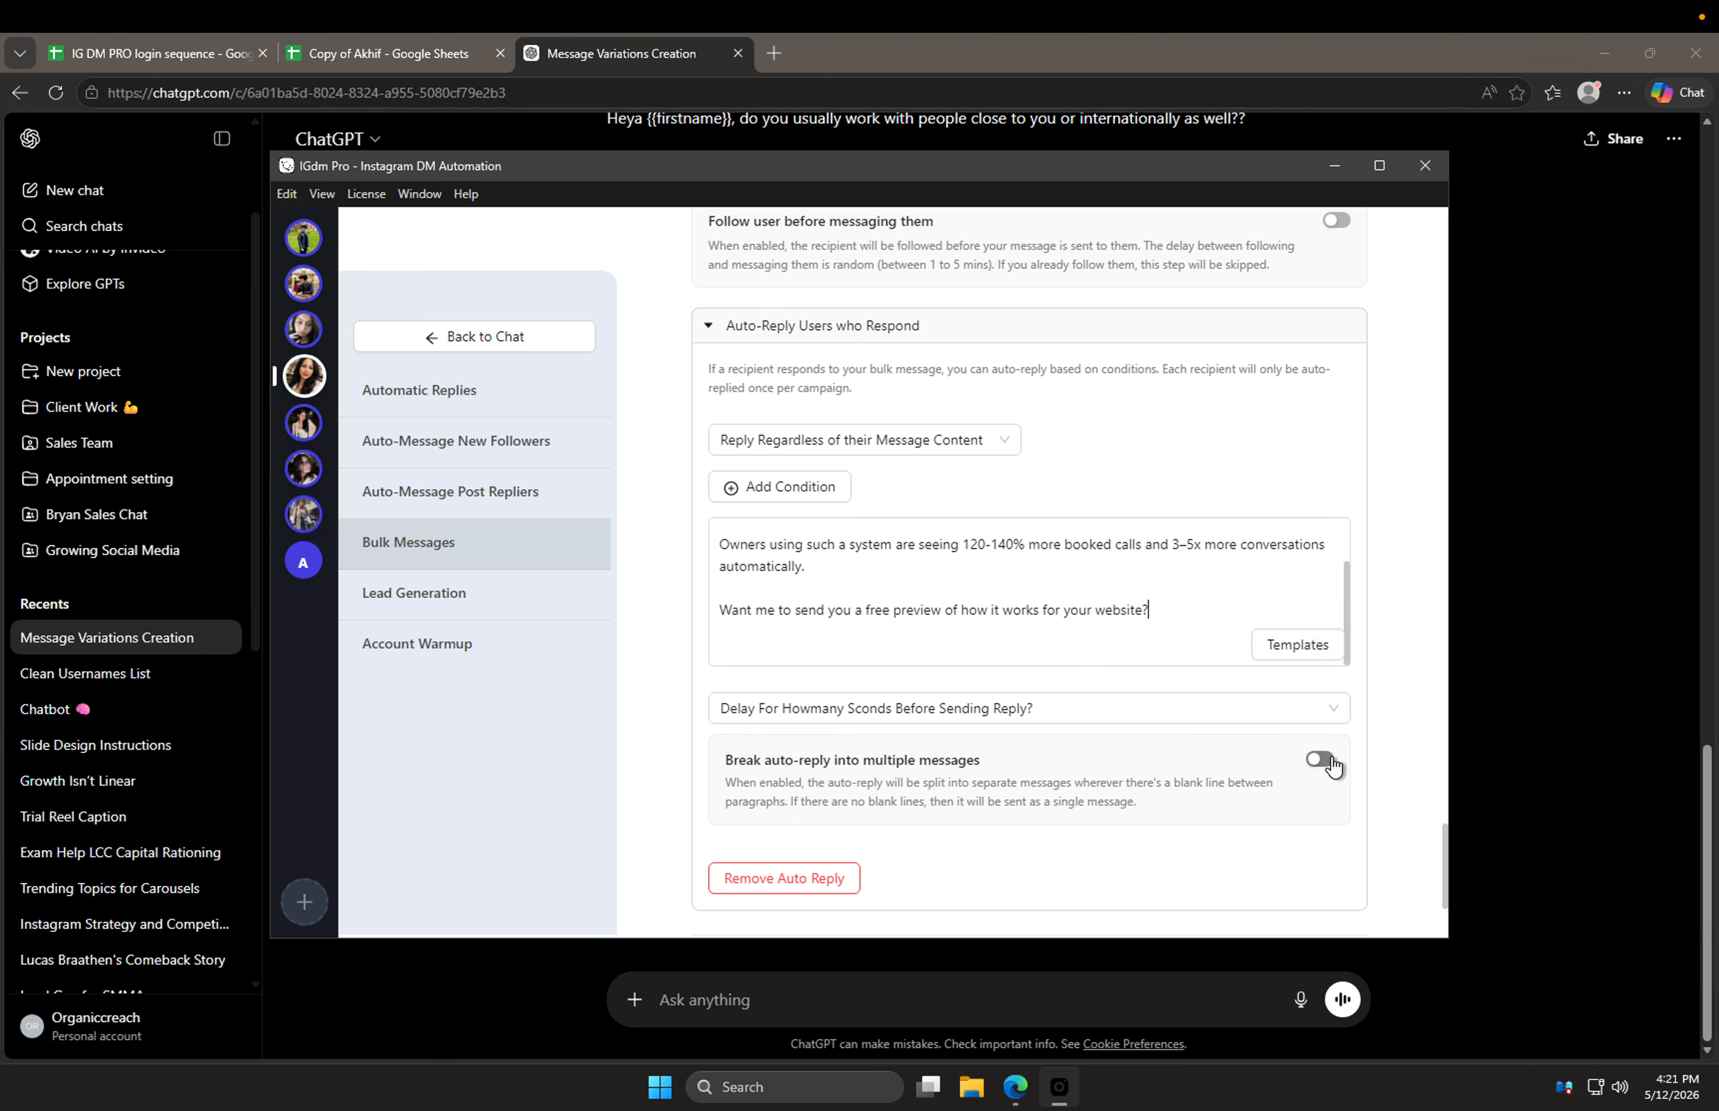
drag(728, 751, 1009, 773)
click(1147, 771)
click(1323, 771)
click(892, 711)
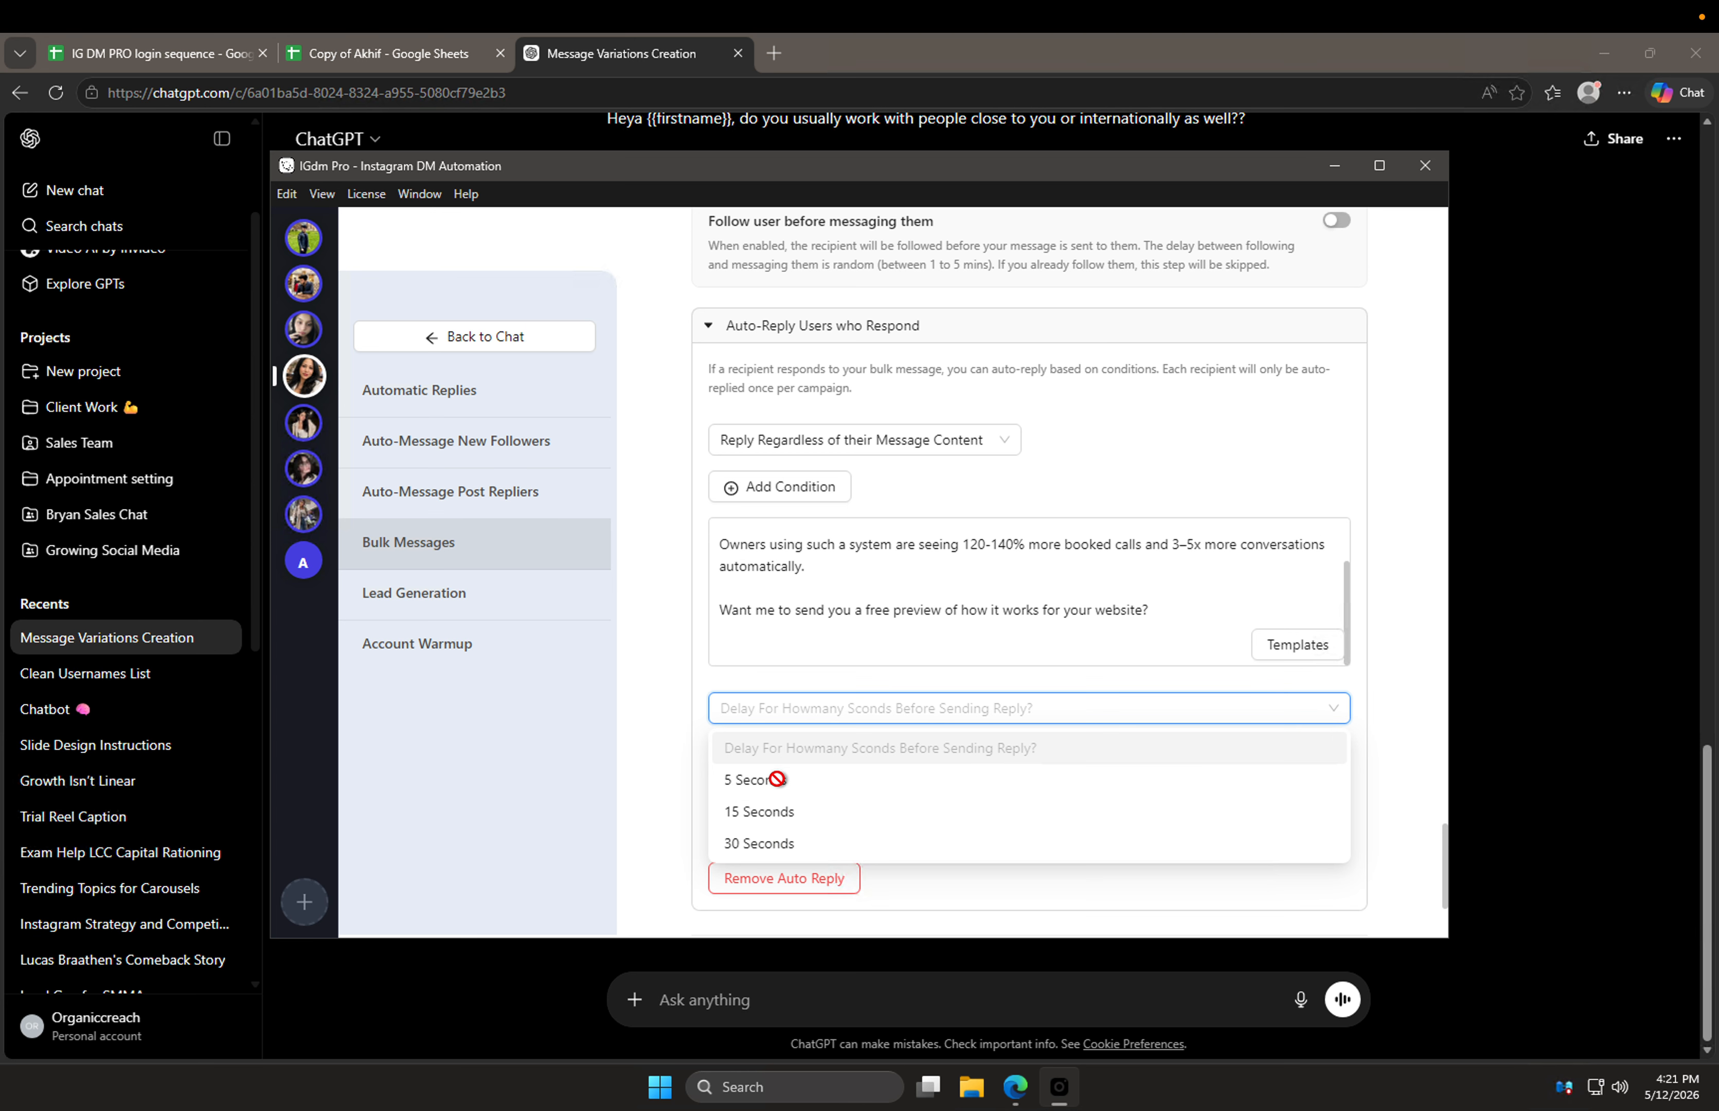
click(759, 845)
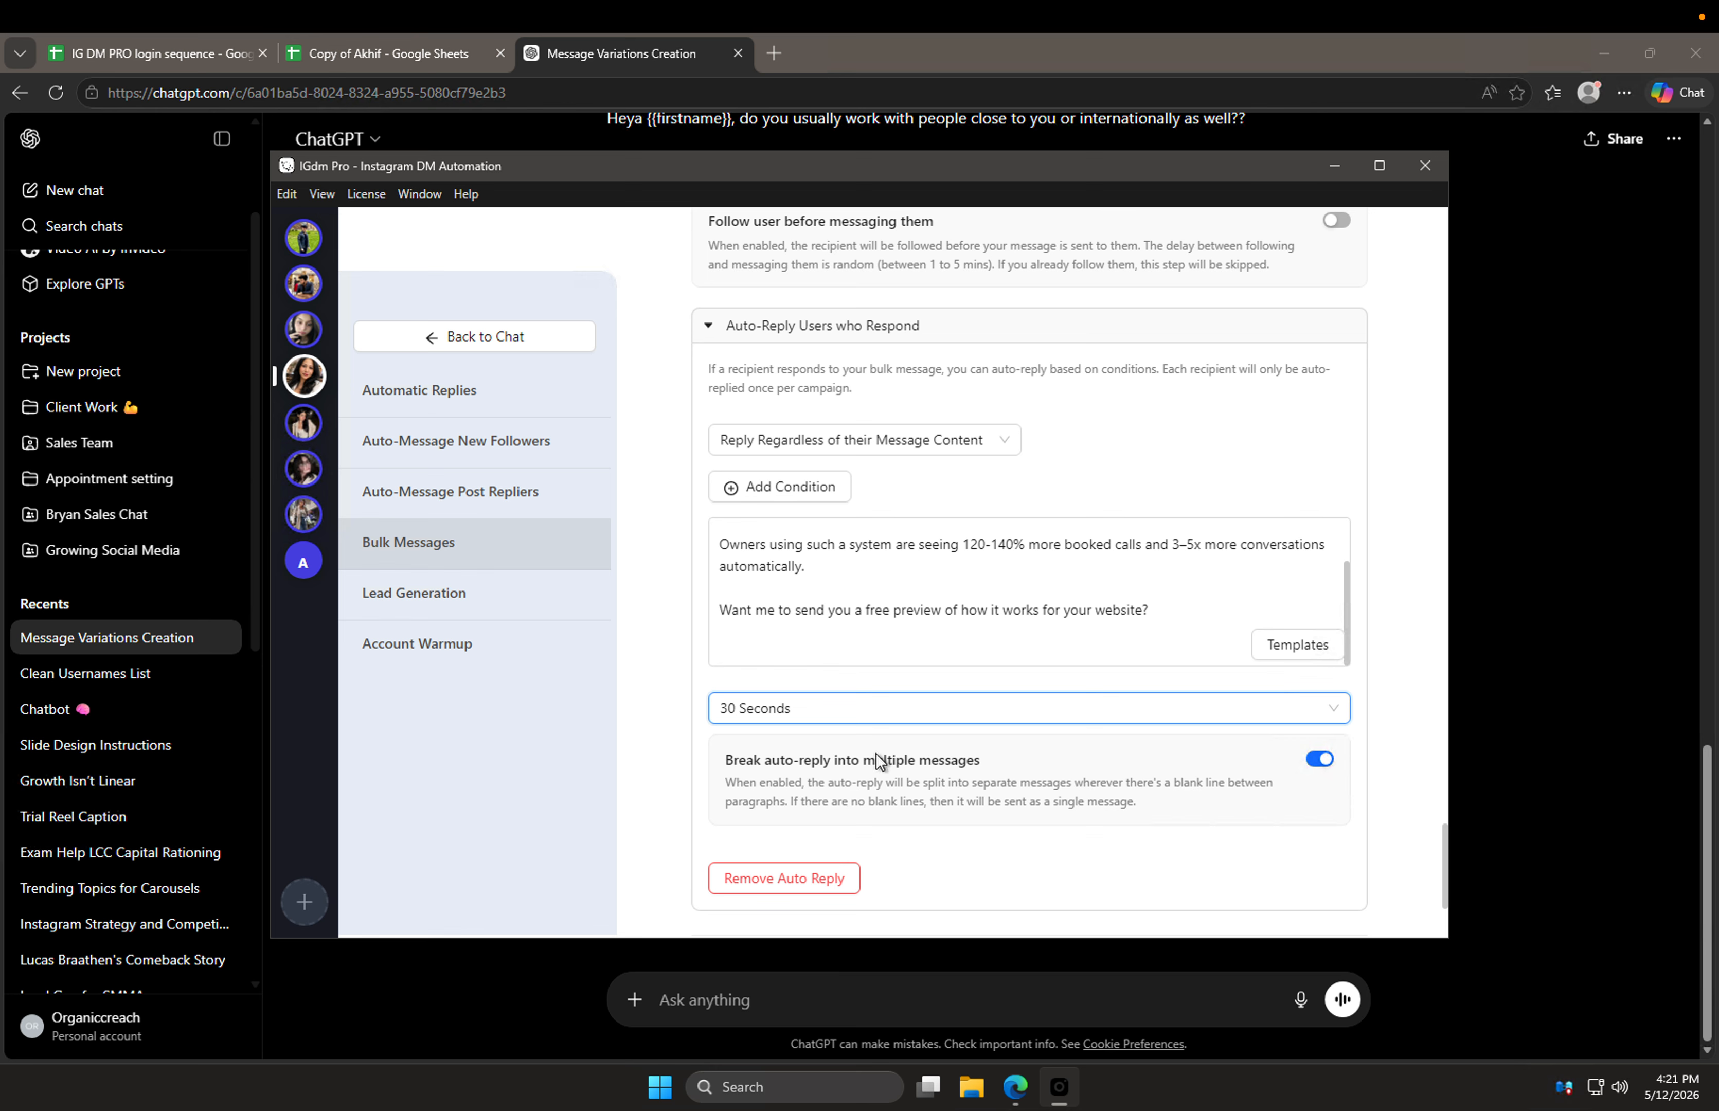
Step: Enable skipping users who already have an open conversation, and send the bulk message
scroll(906, 578, up, 2)
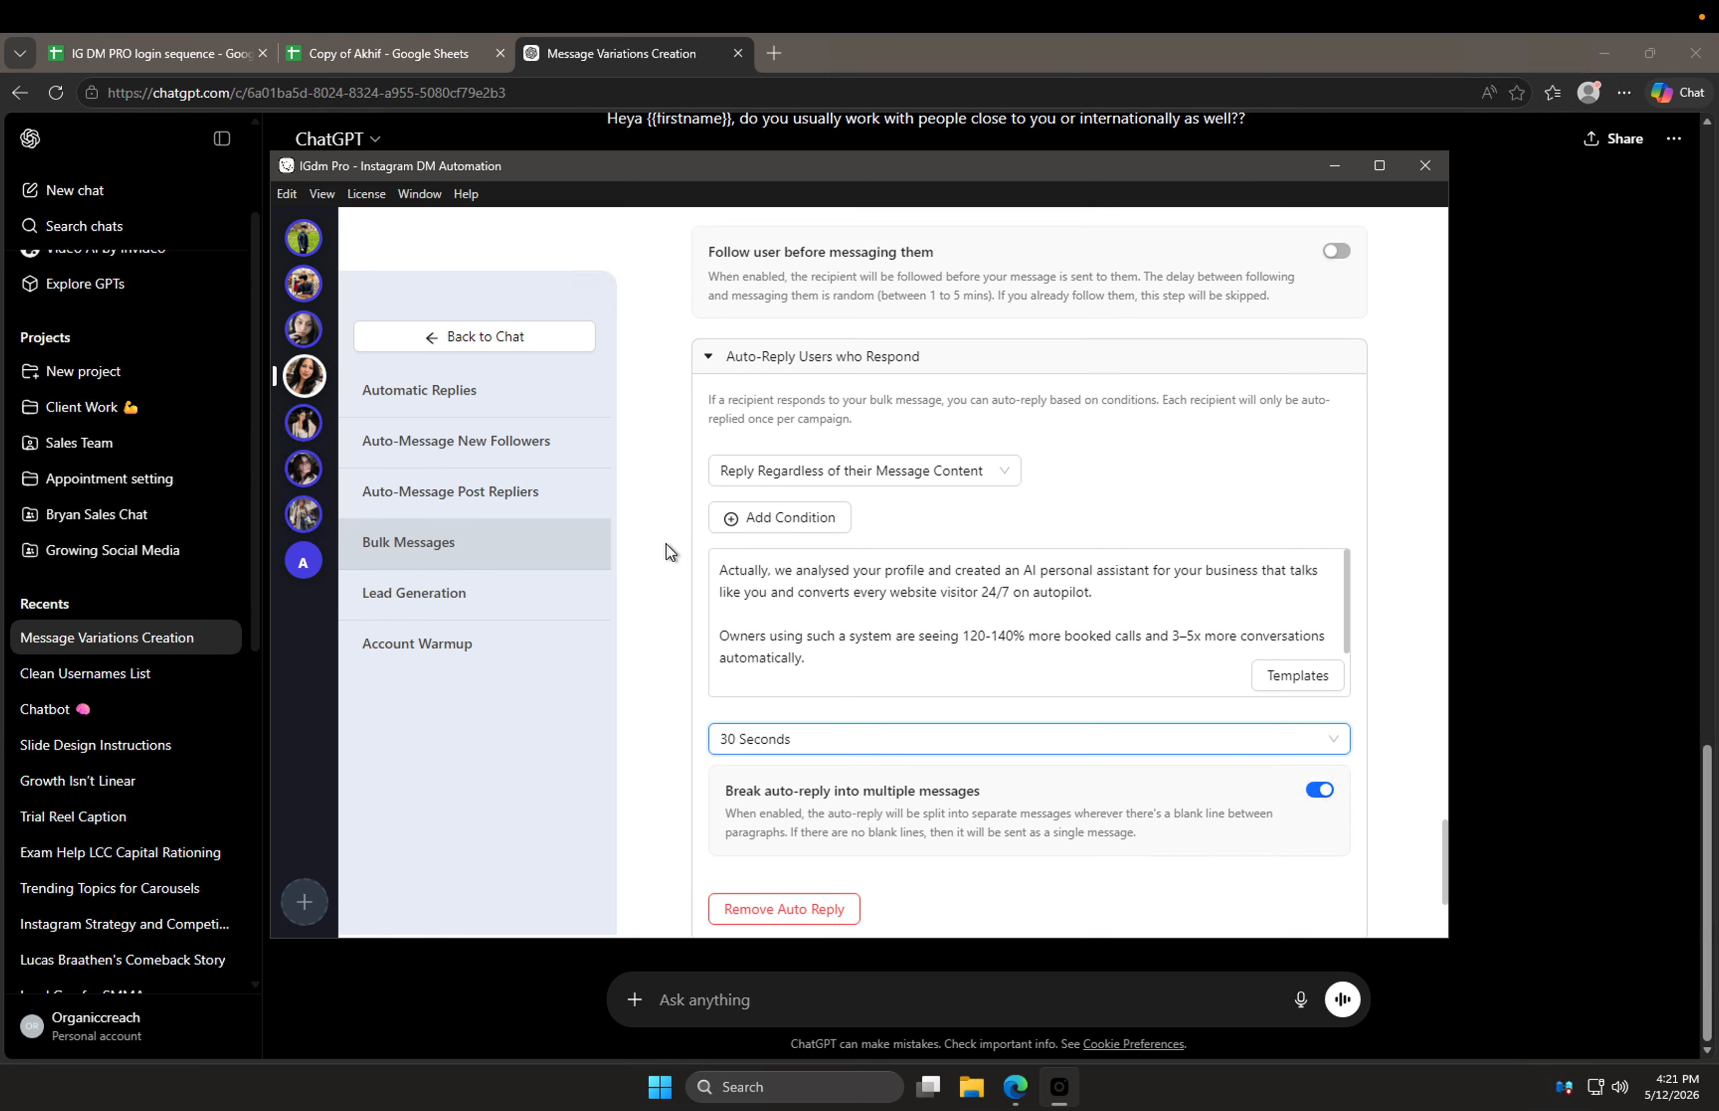
scroll(666, 551, up, 3)
scroll(666, 543, down, 6)
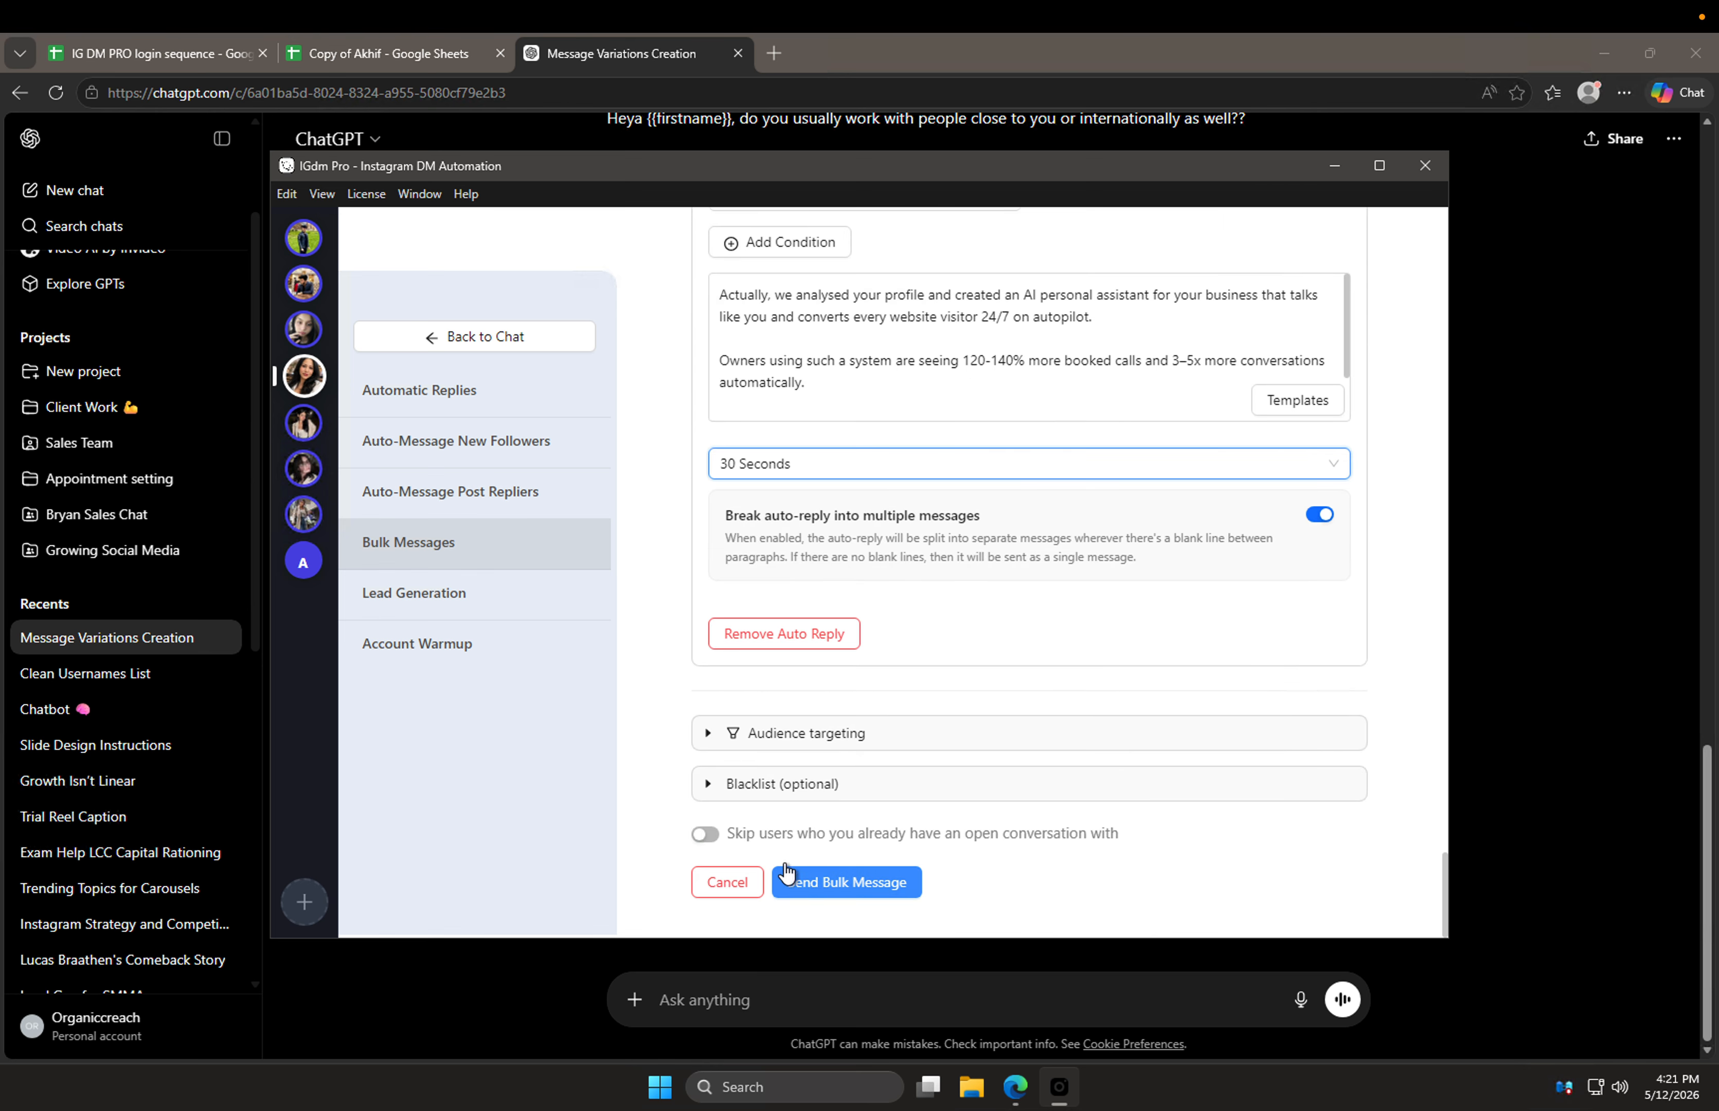
click(704, 836)
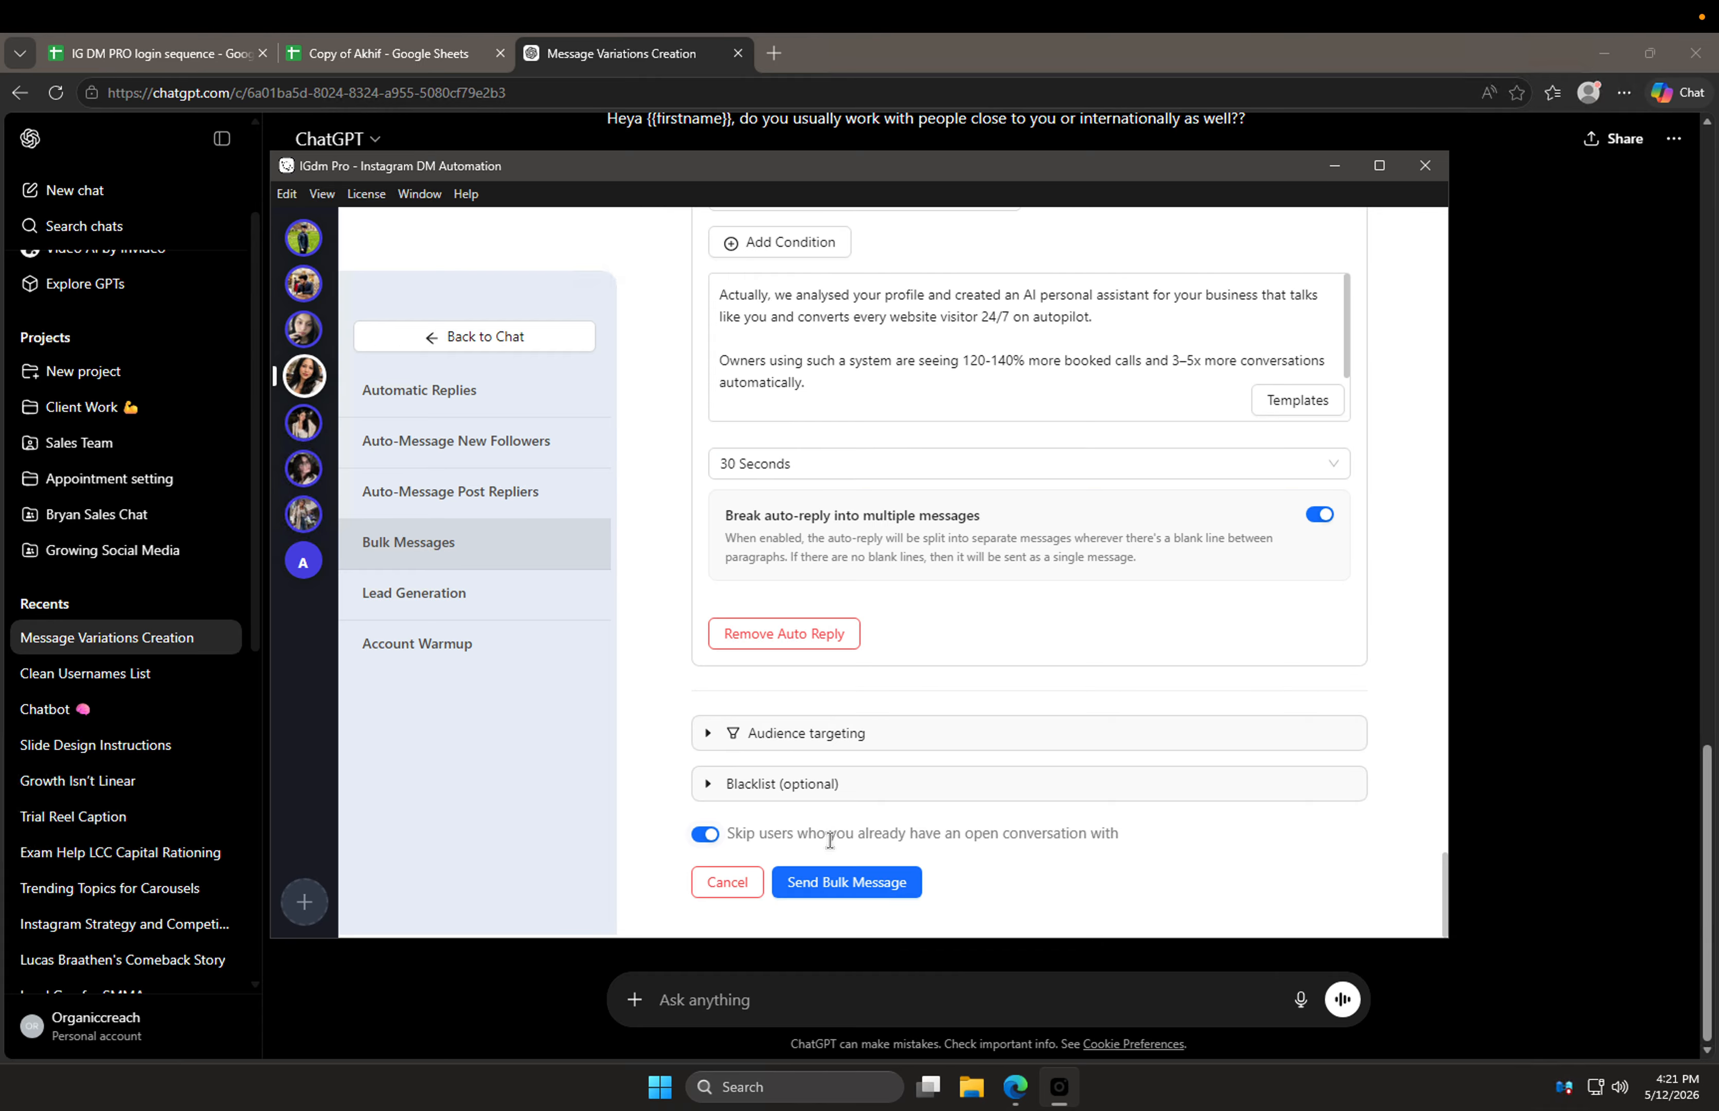
triple_click(832, 836)
click(908, 836)
click(845, 882)
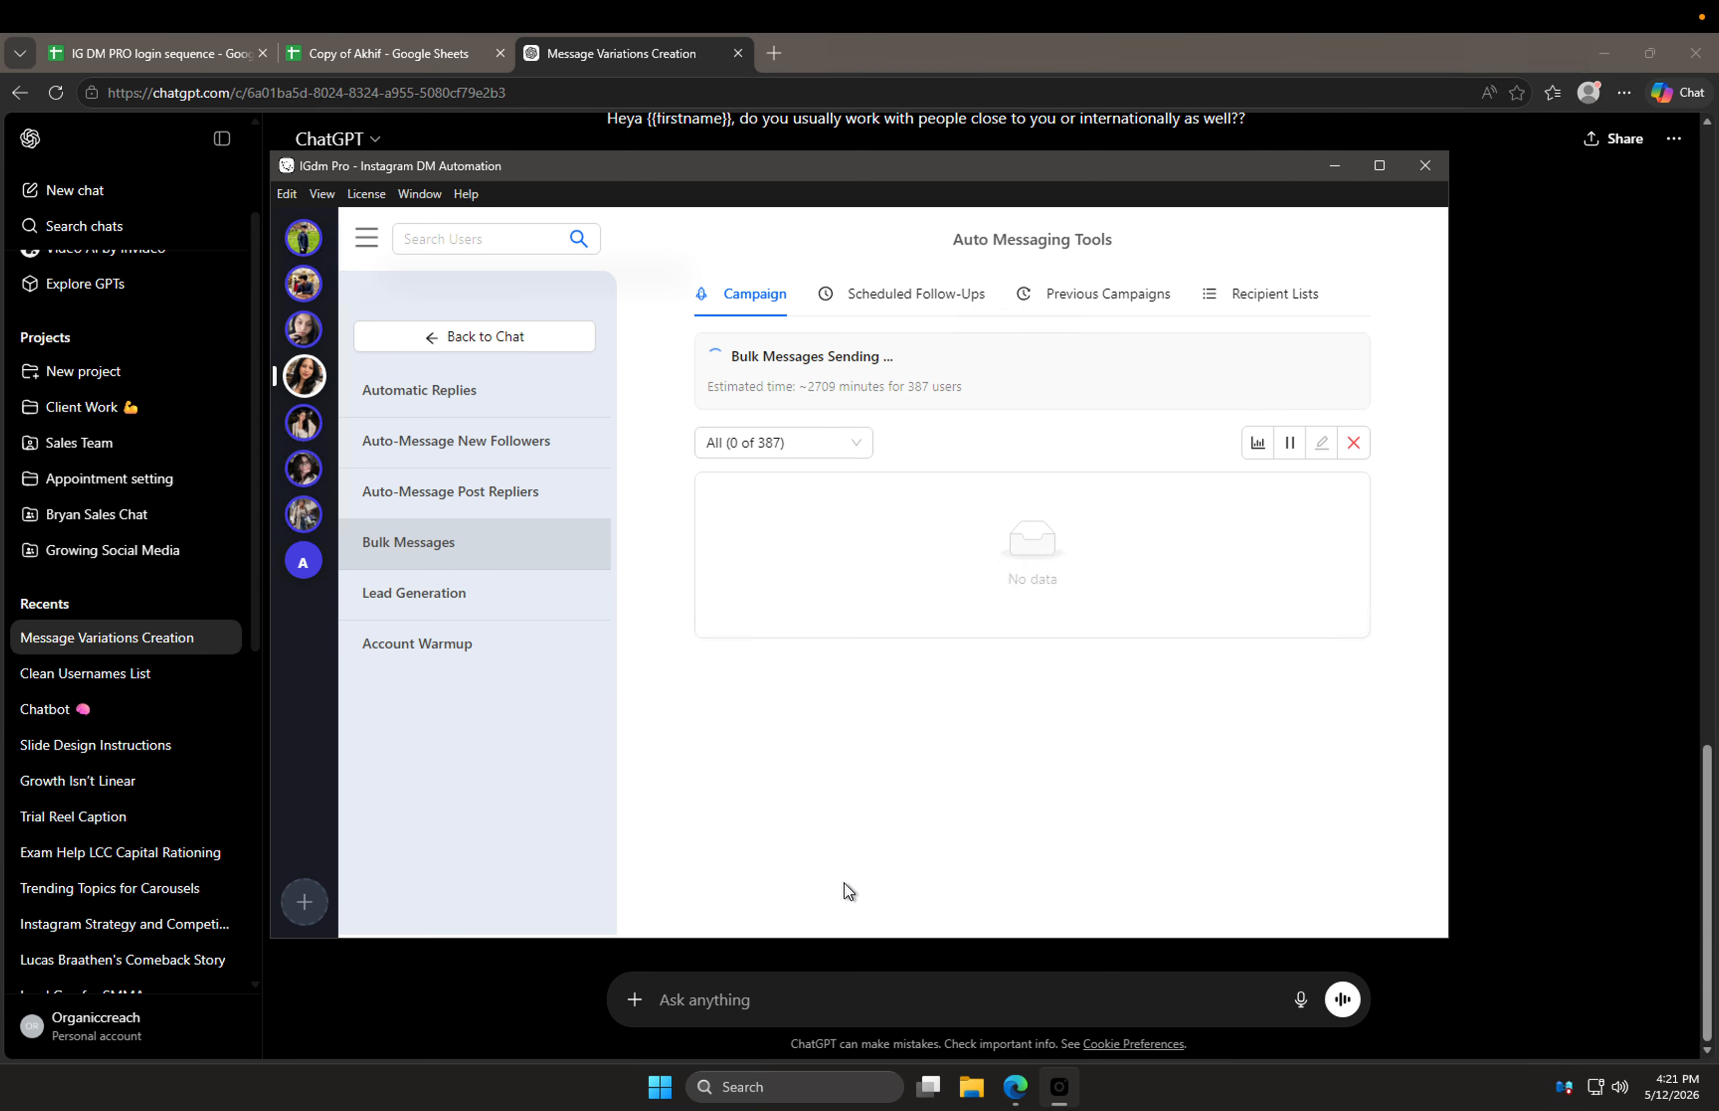
Step: Pause the running campaign to set its delay between each message to 15 minutes, and resume sending
click(1290, 448)
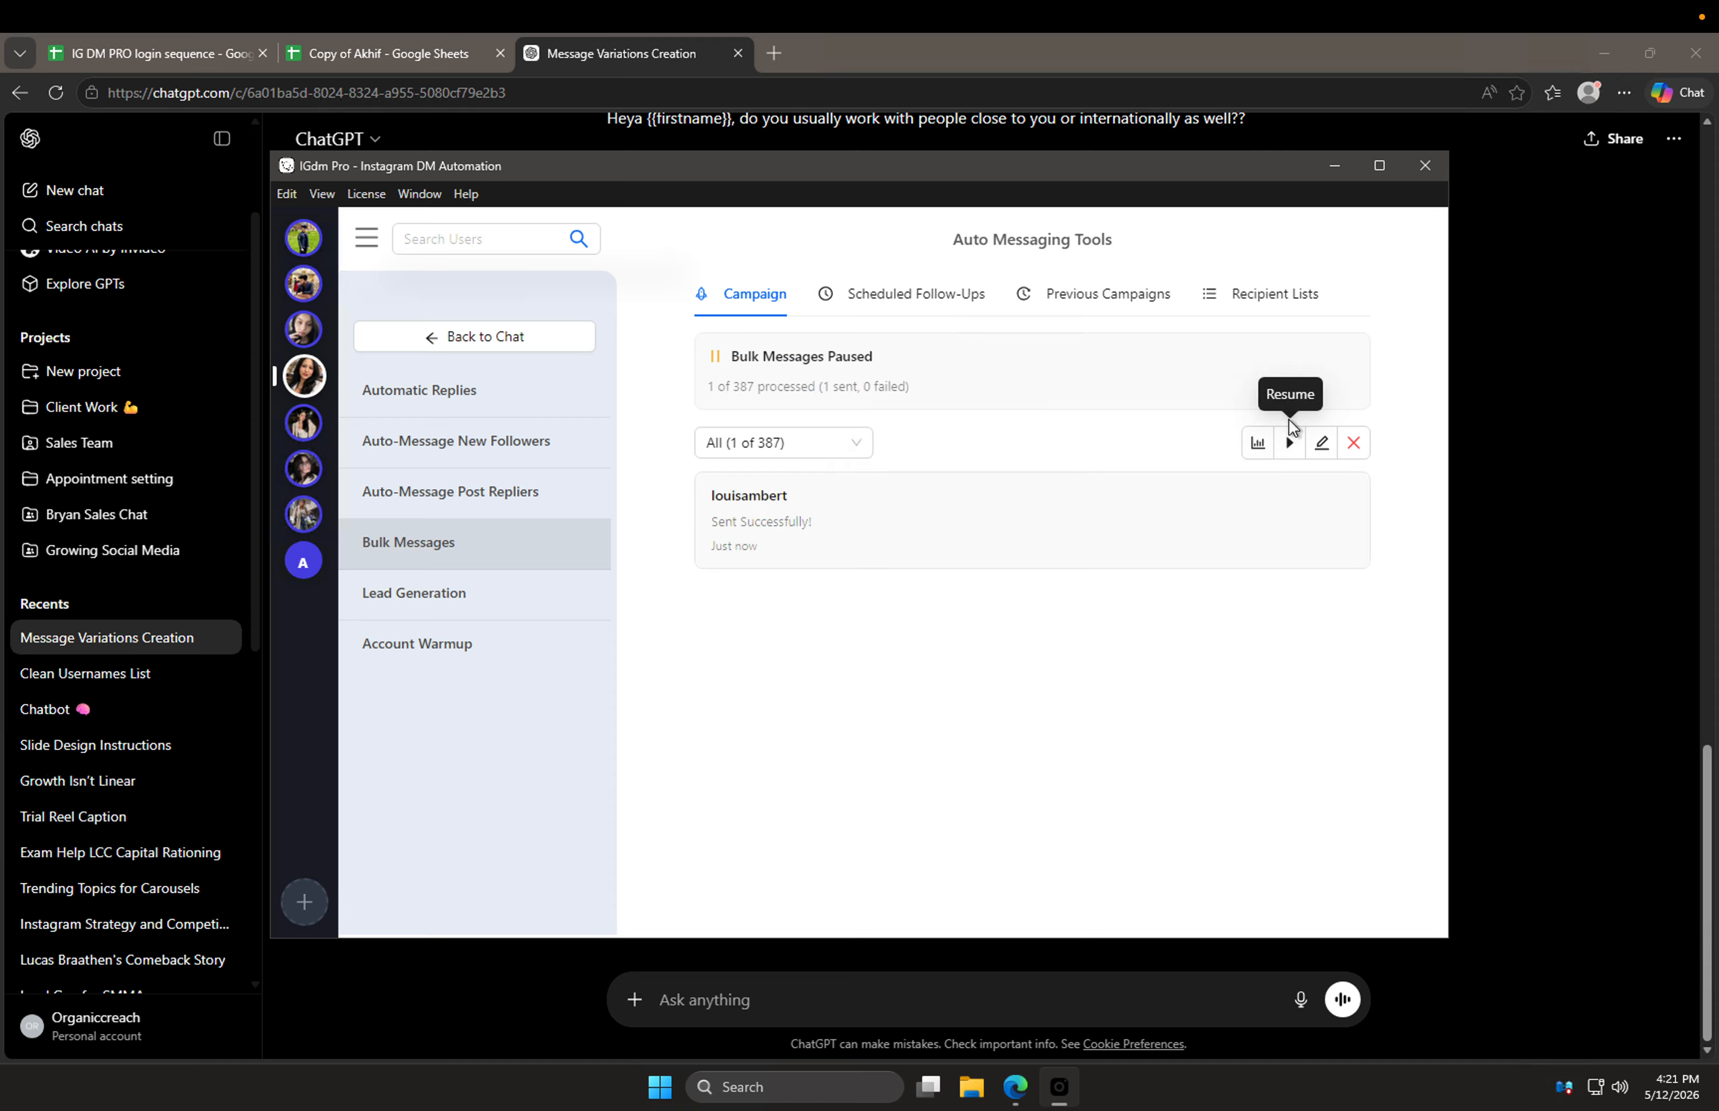
click(1324, 445)
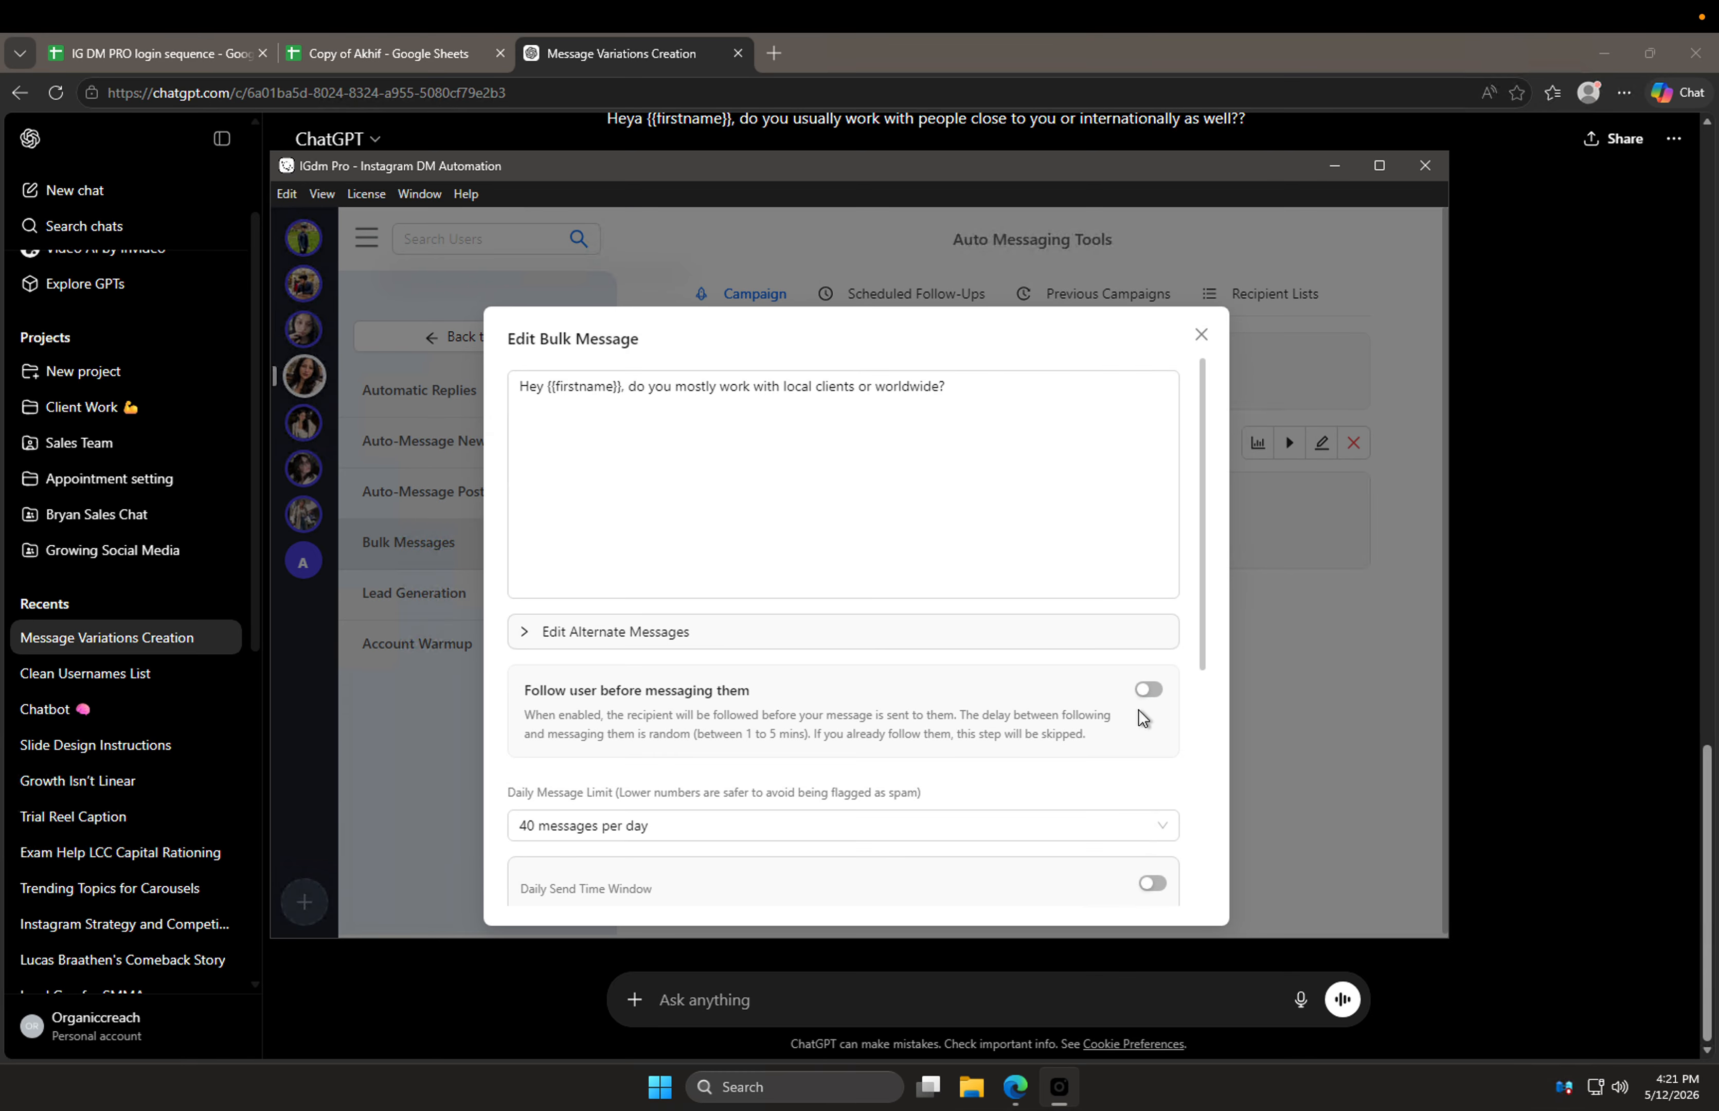
scroll(1138, 702, down, 5)
scroll(932, 646, down, 1)
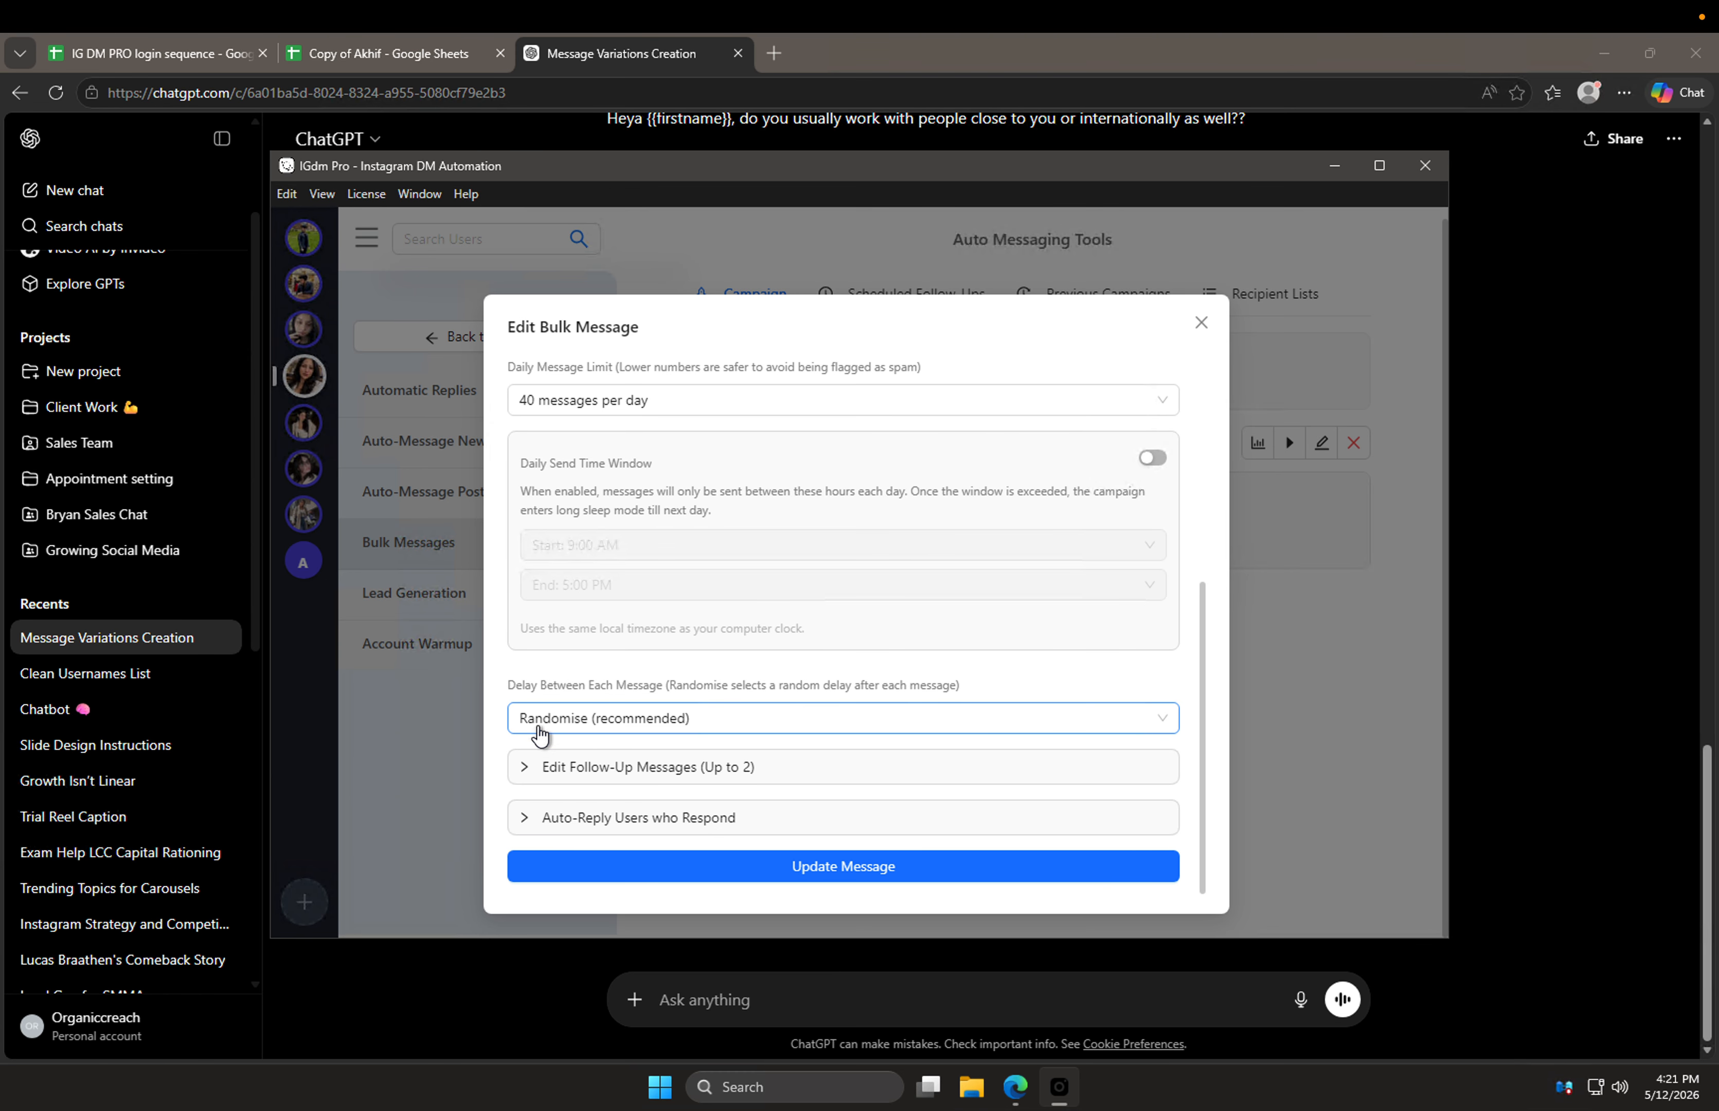
click(592, 718)
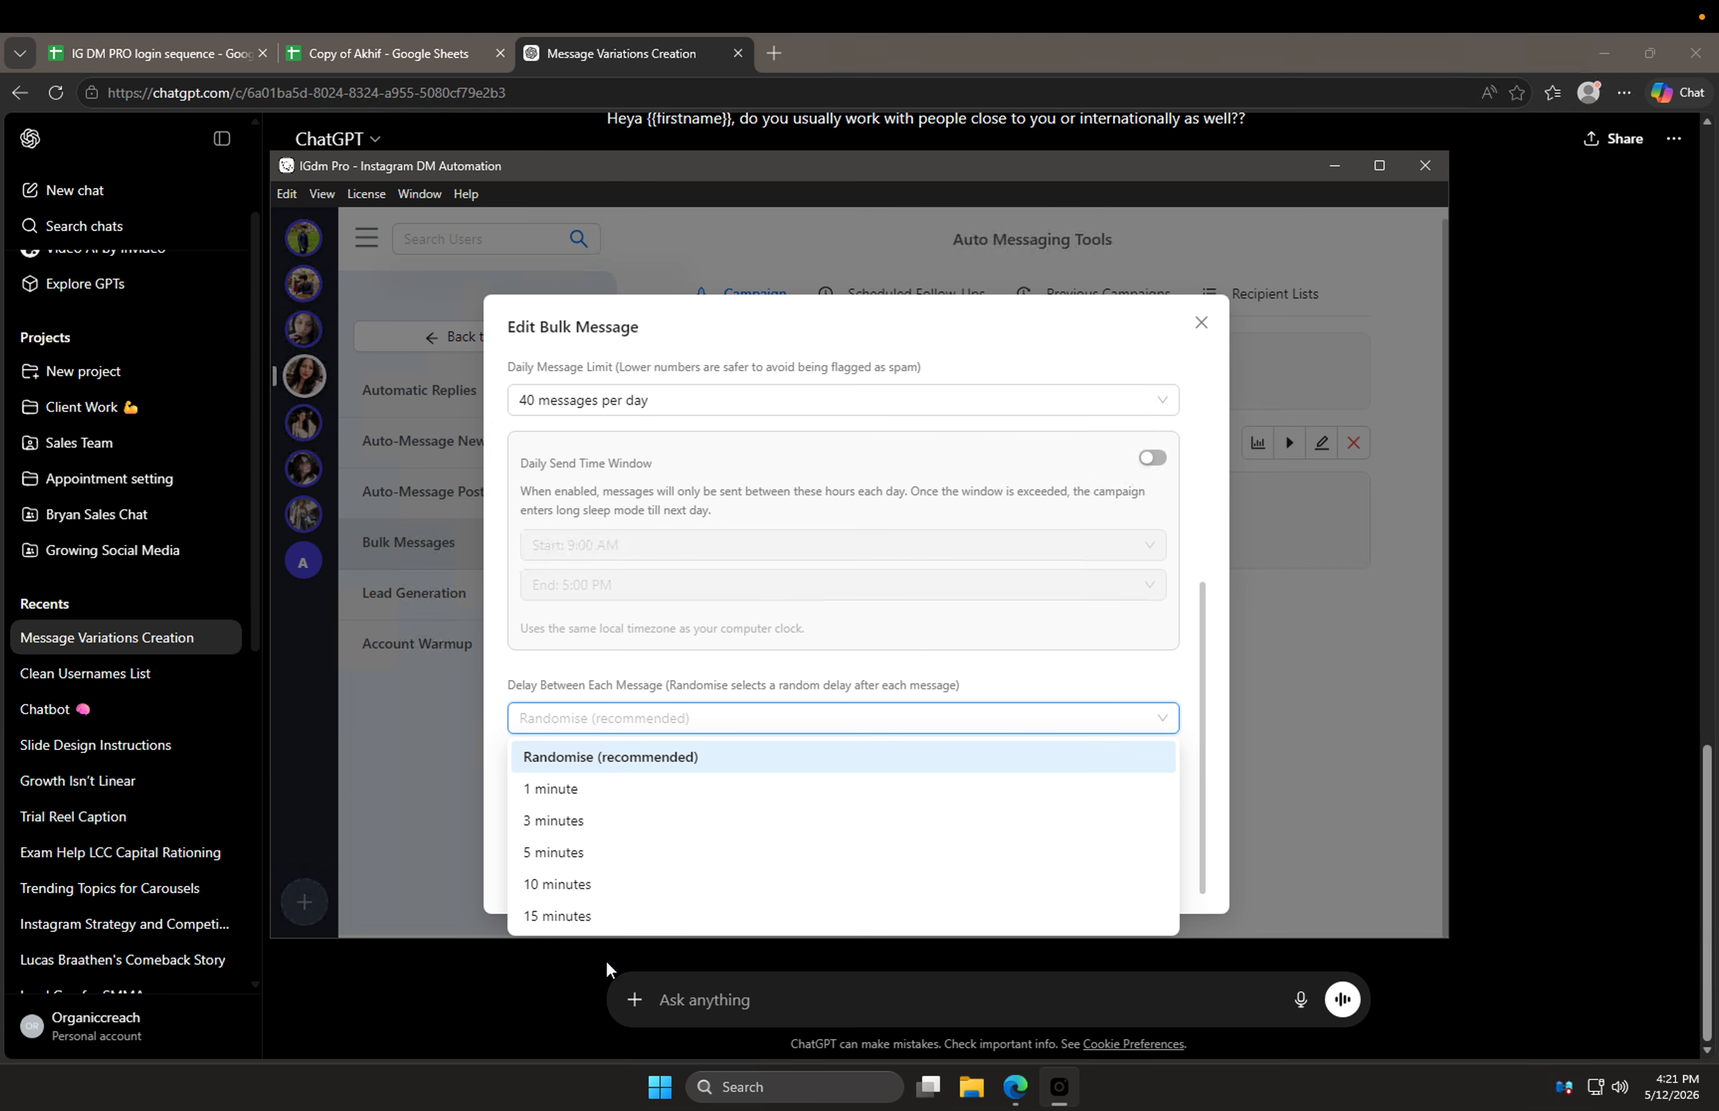
click(647, 919)
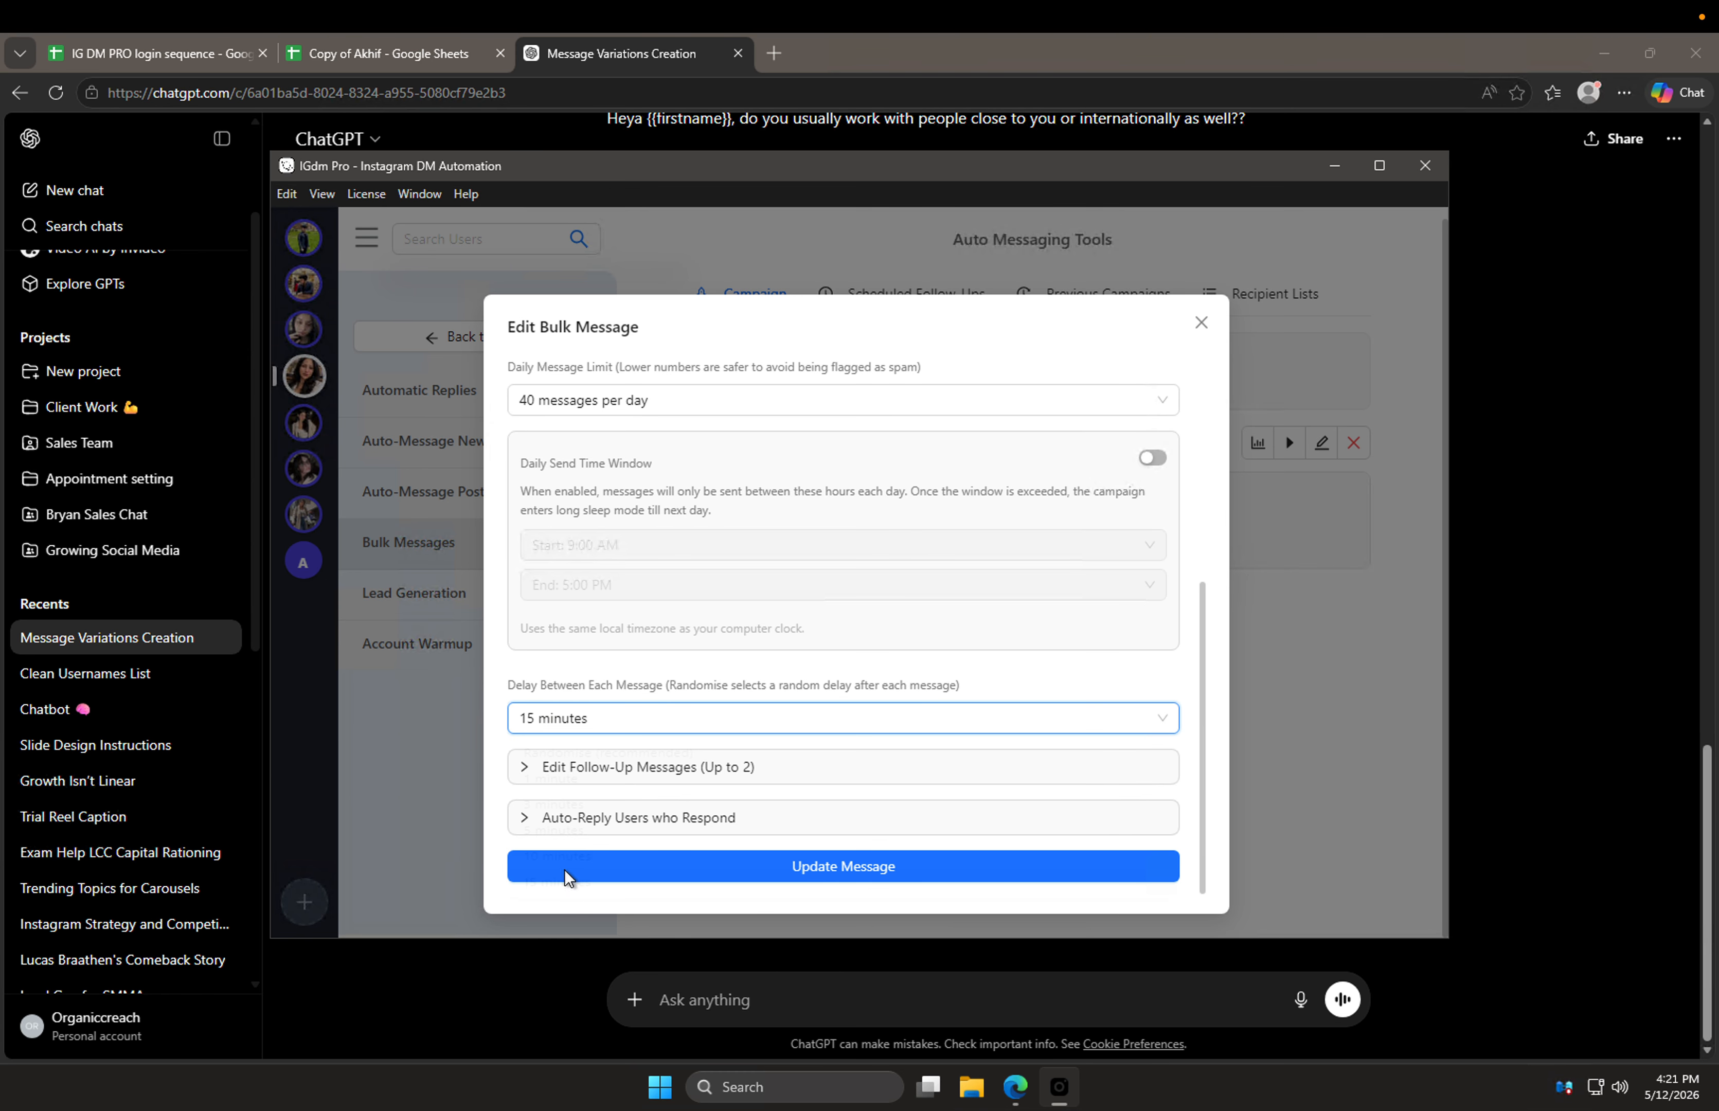
click(781, 879)
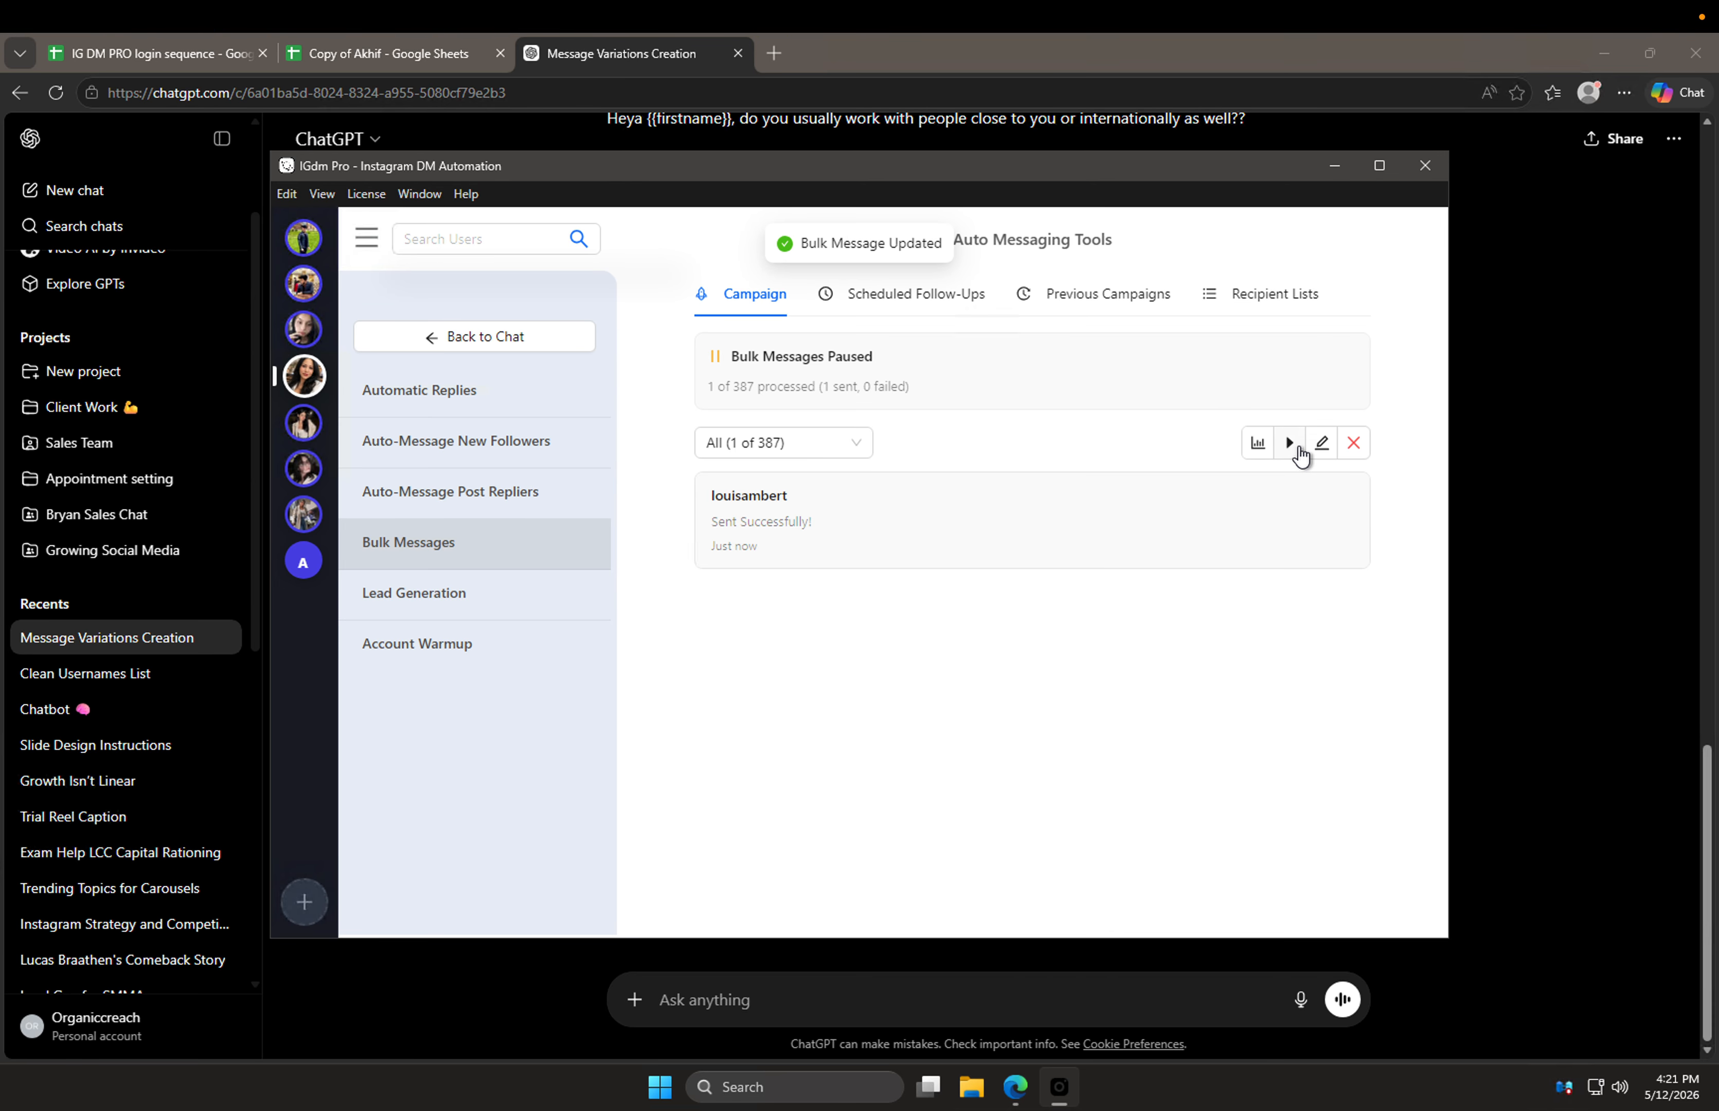
click(1297, 448)
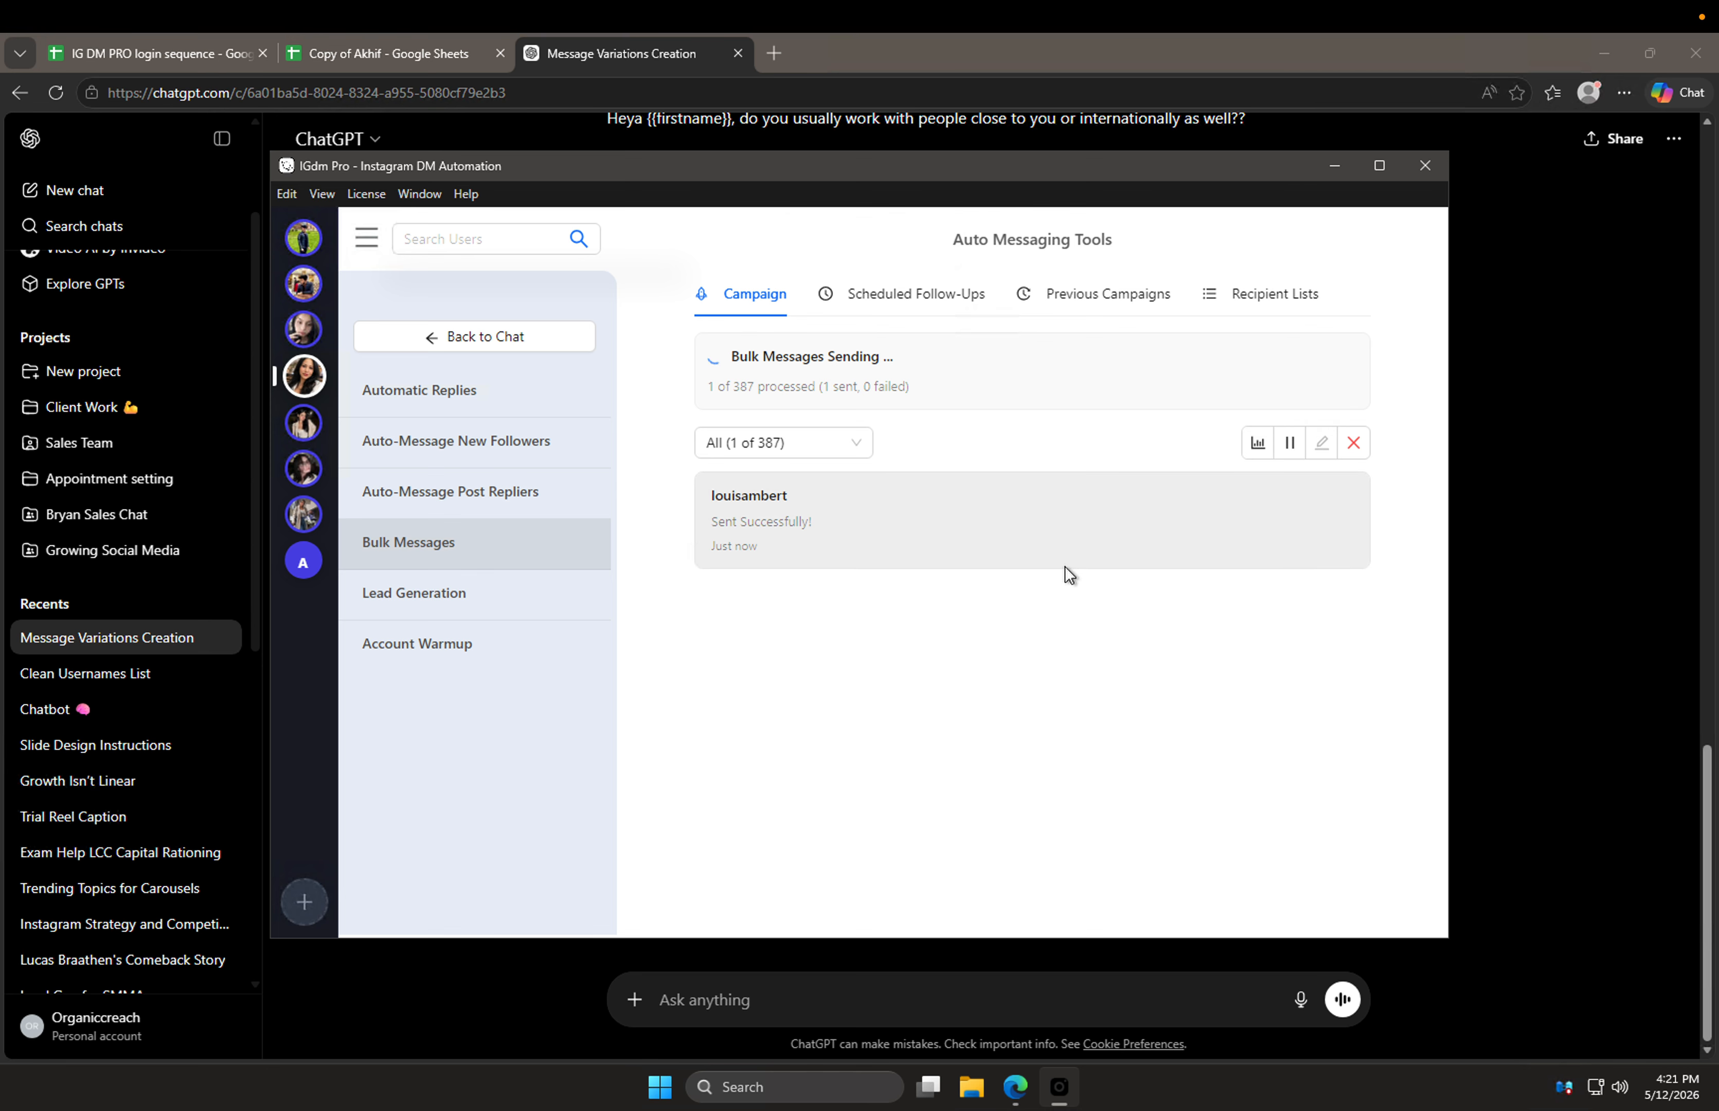
Step: Open the Bulk Messages page of the next account down and examine its completed campaign's processed, sent and failed summary
click(303, 437)
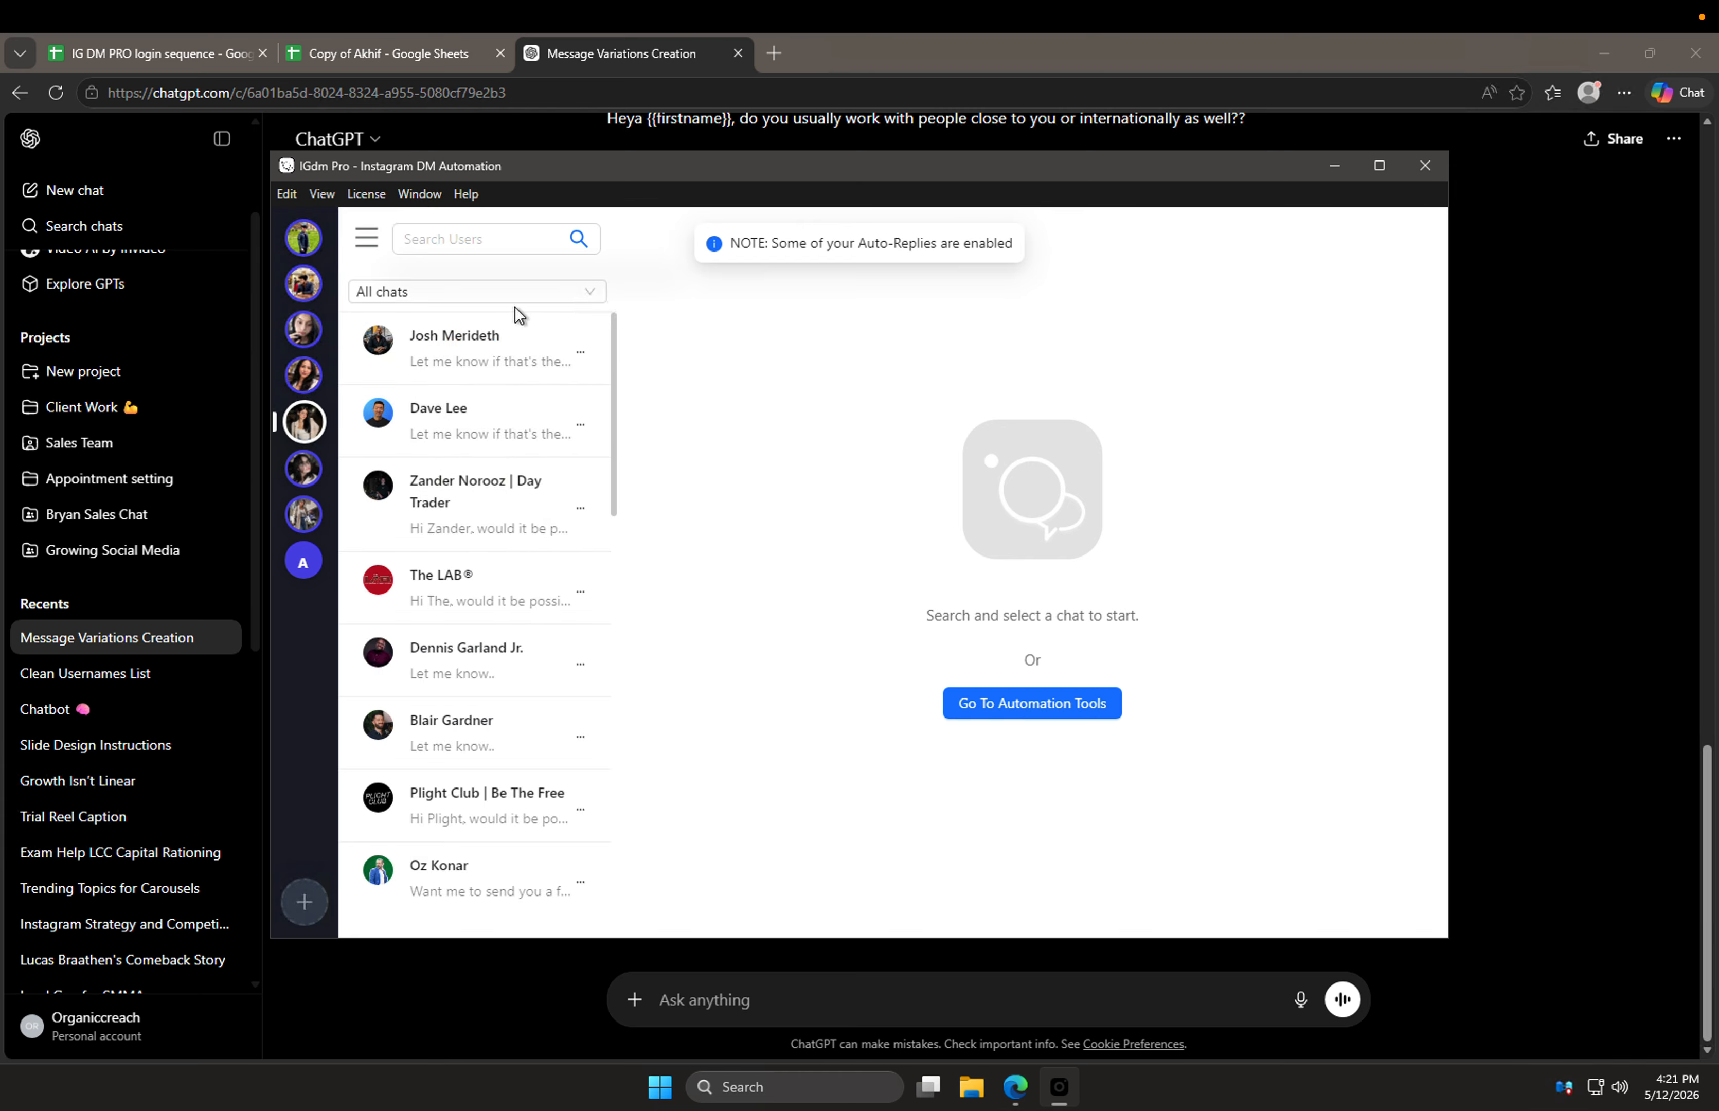
click(366, 238)
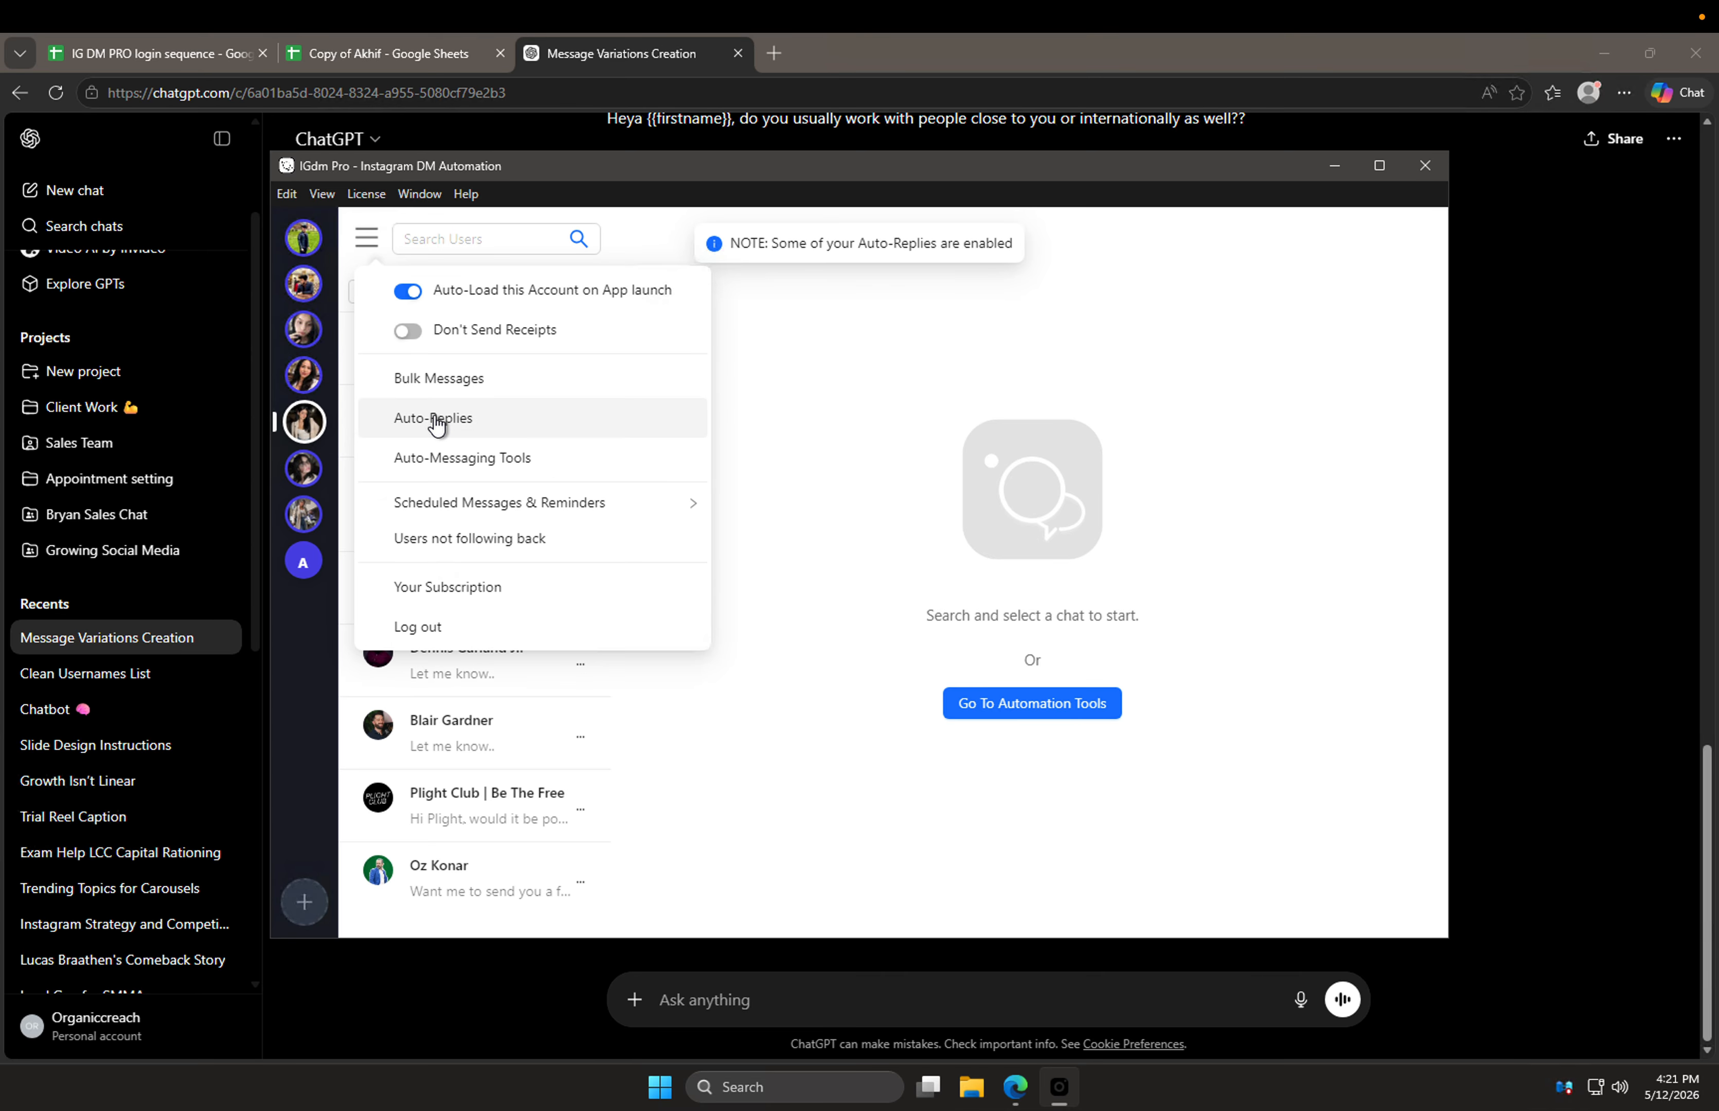
click(502, 380)
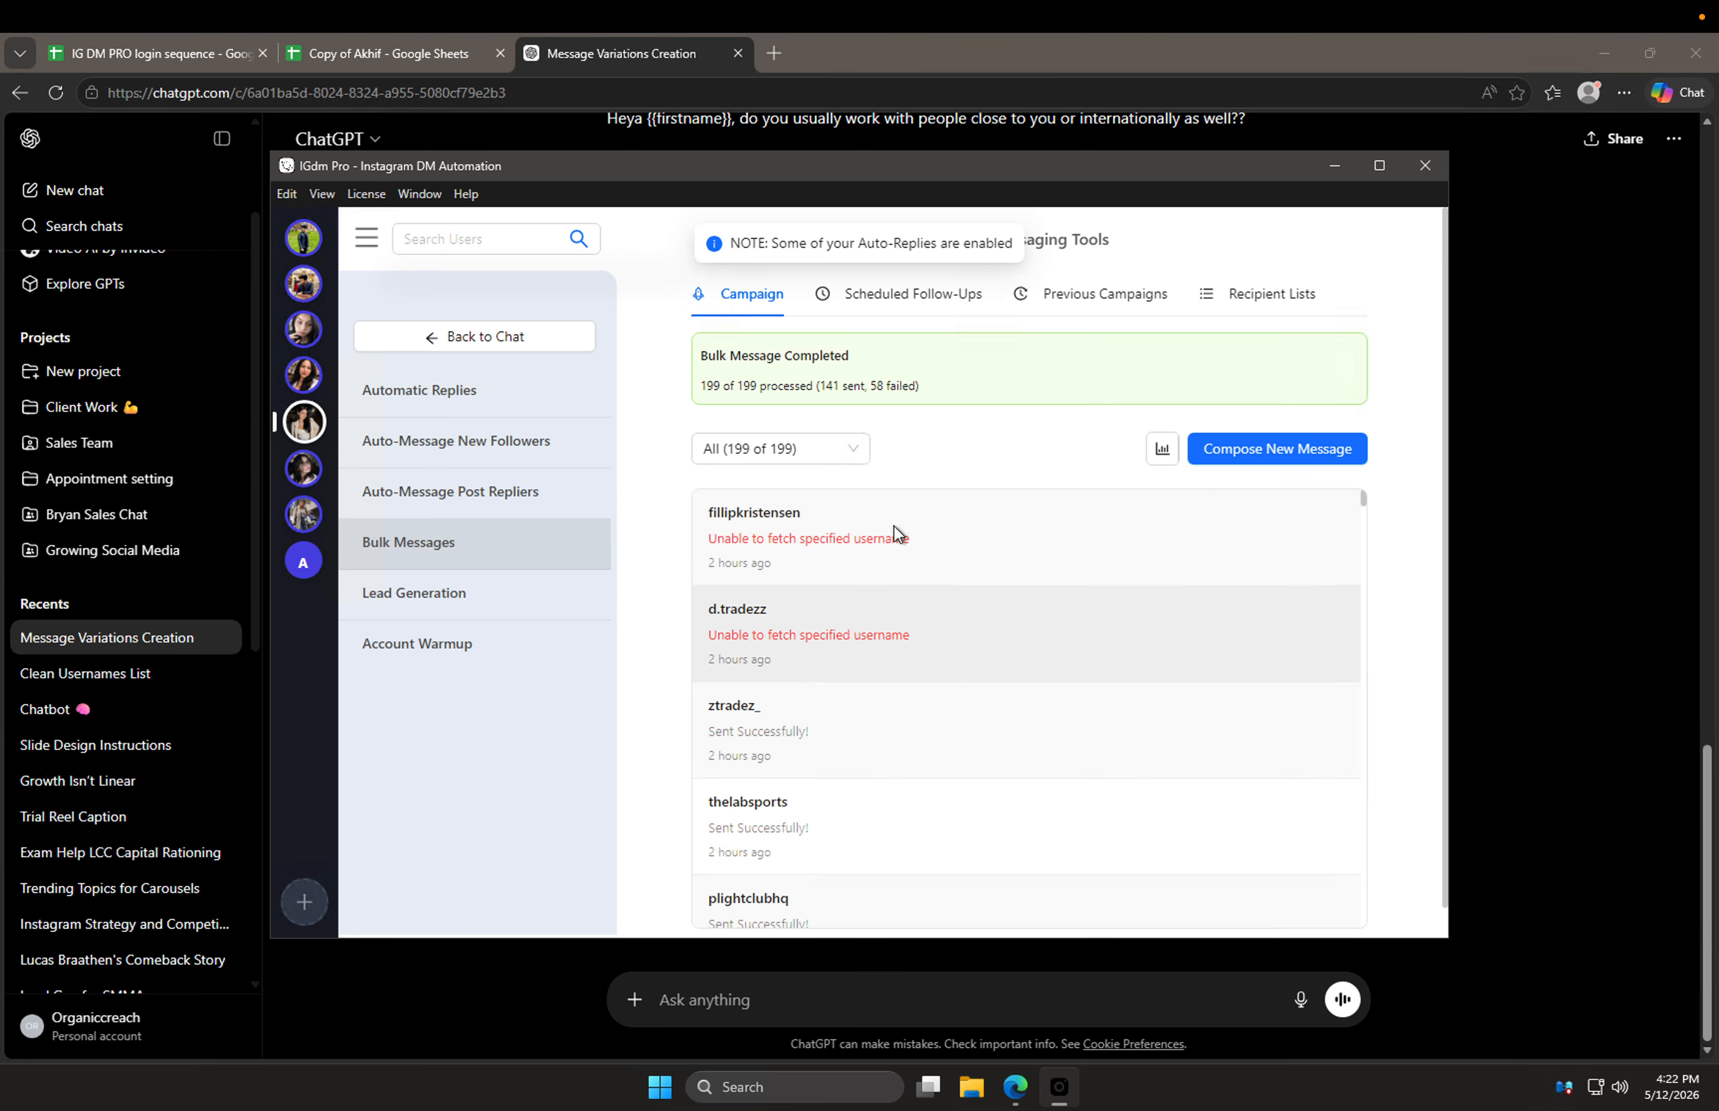
drag(690, 373, 969, 431)
drag(694, 377, 947, 425)
click(959, 371)
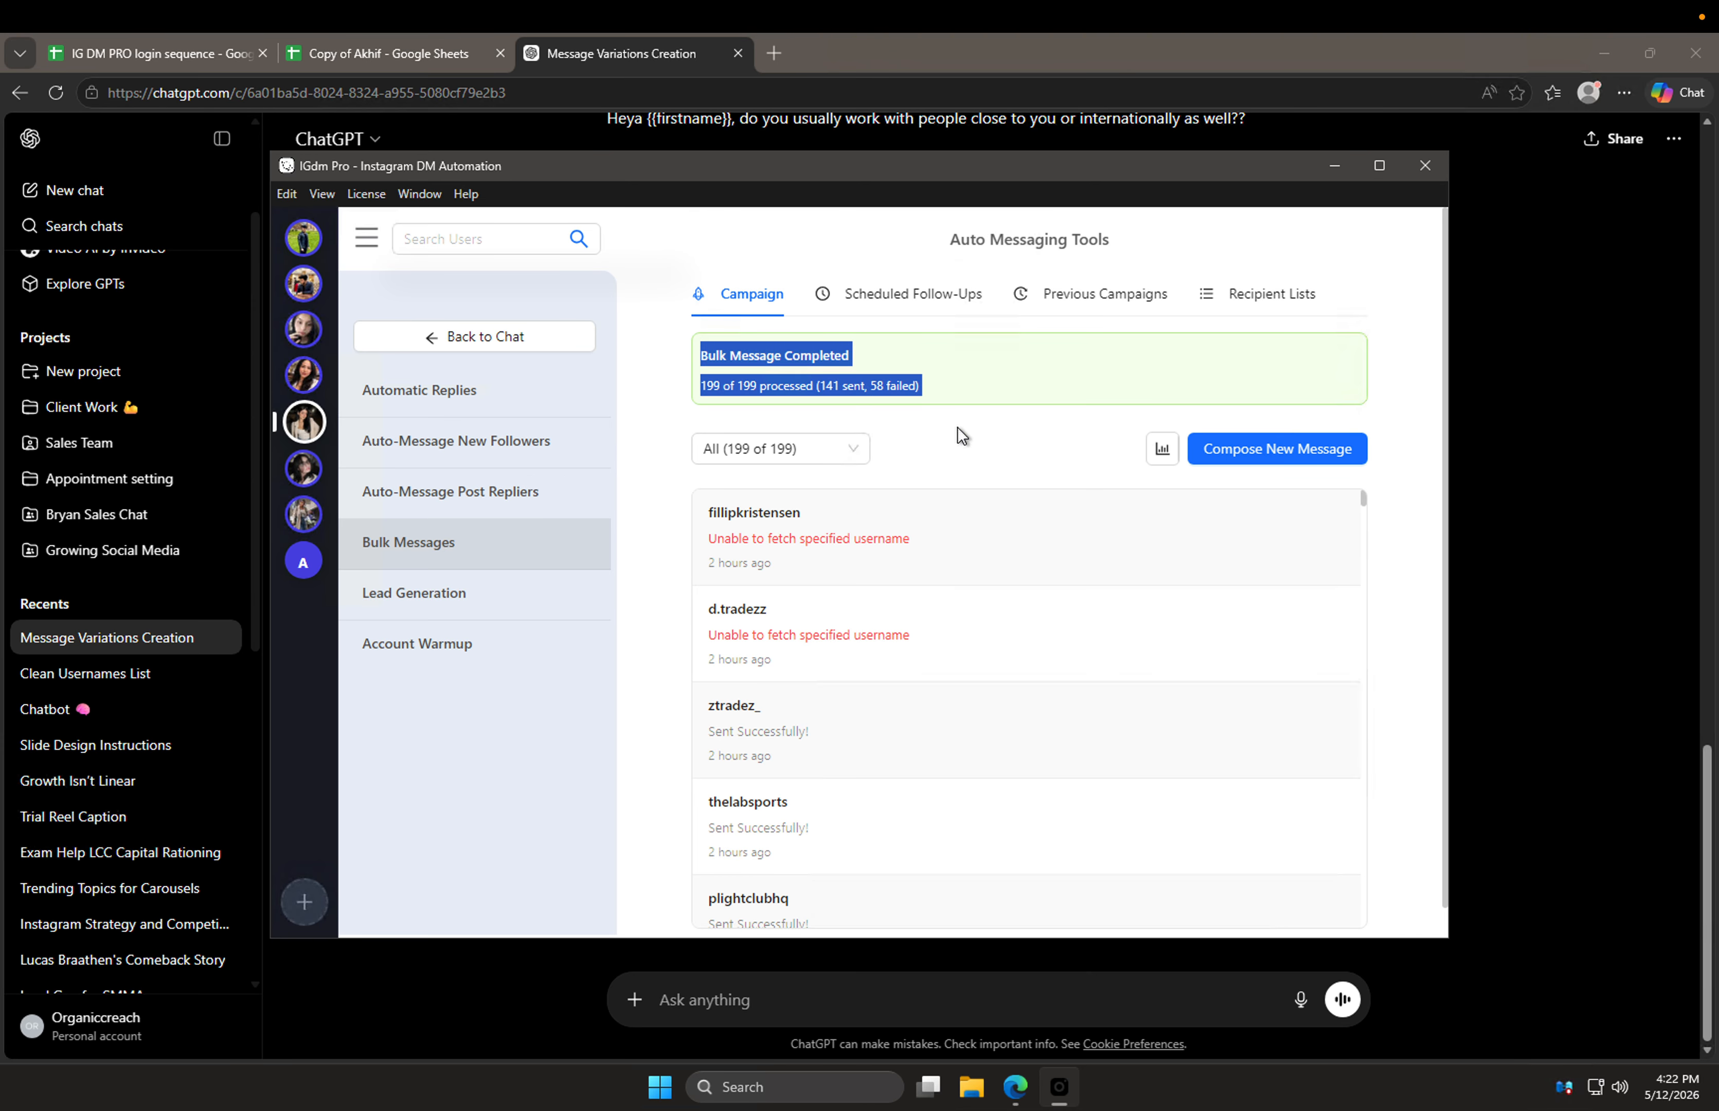
click(958, 427)
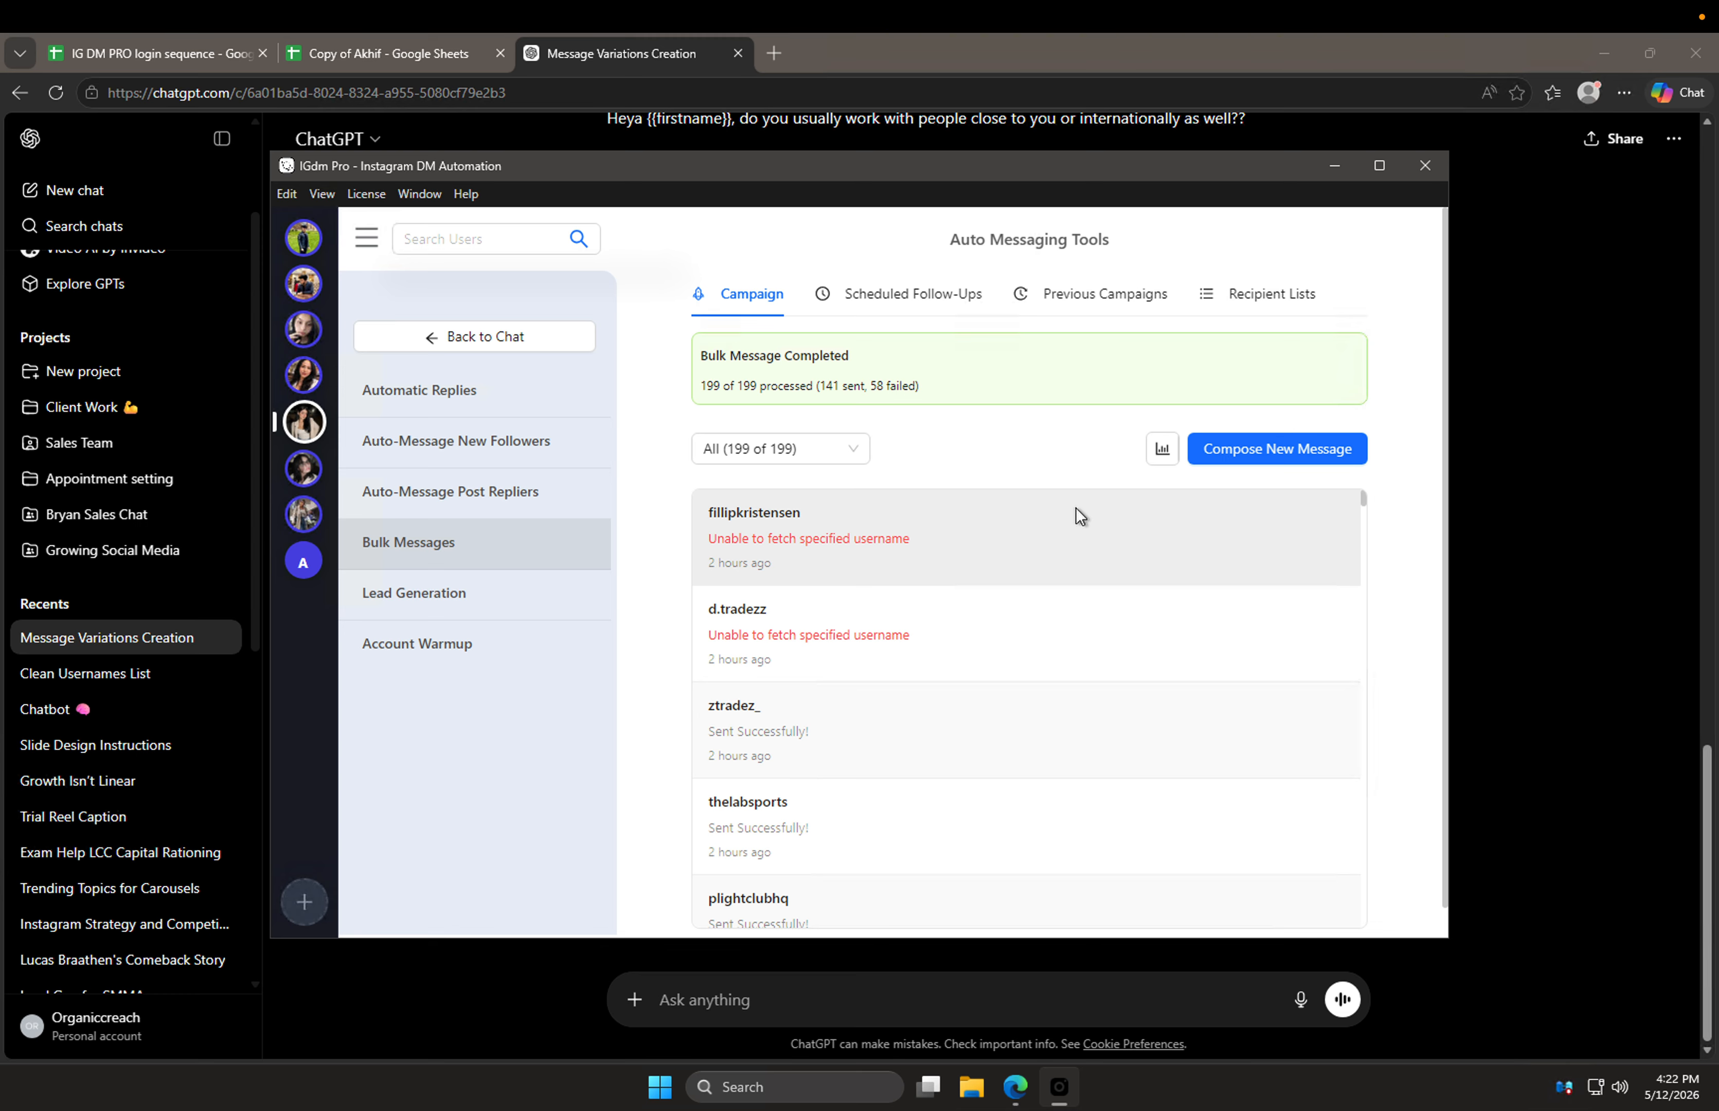
Step: Start composing a new bulk message using a recipient list of pasted usernames
click(1268, 466)
click(866, 621)
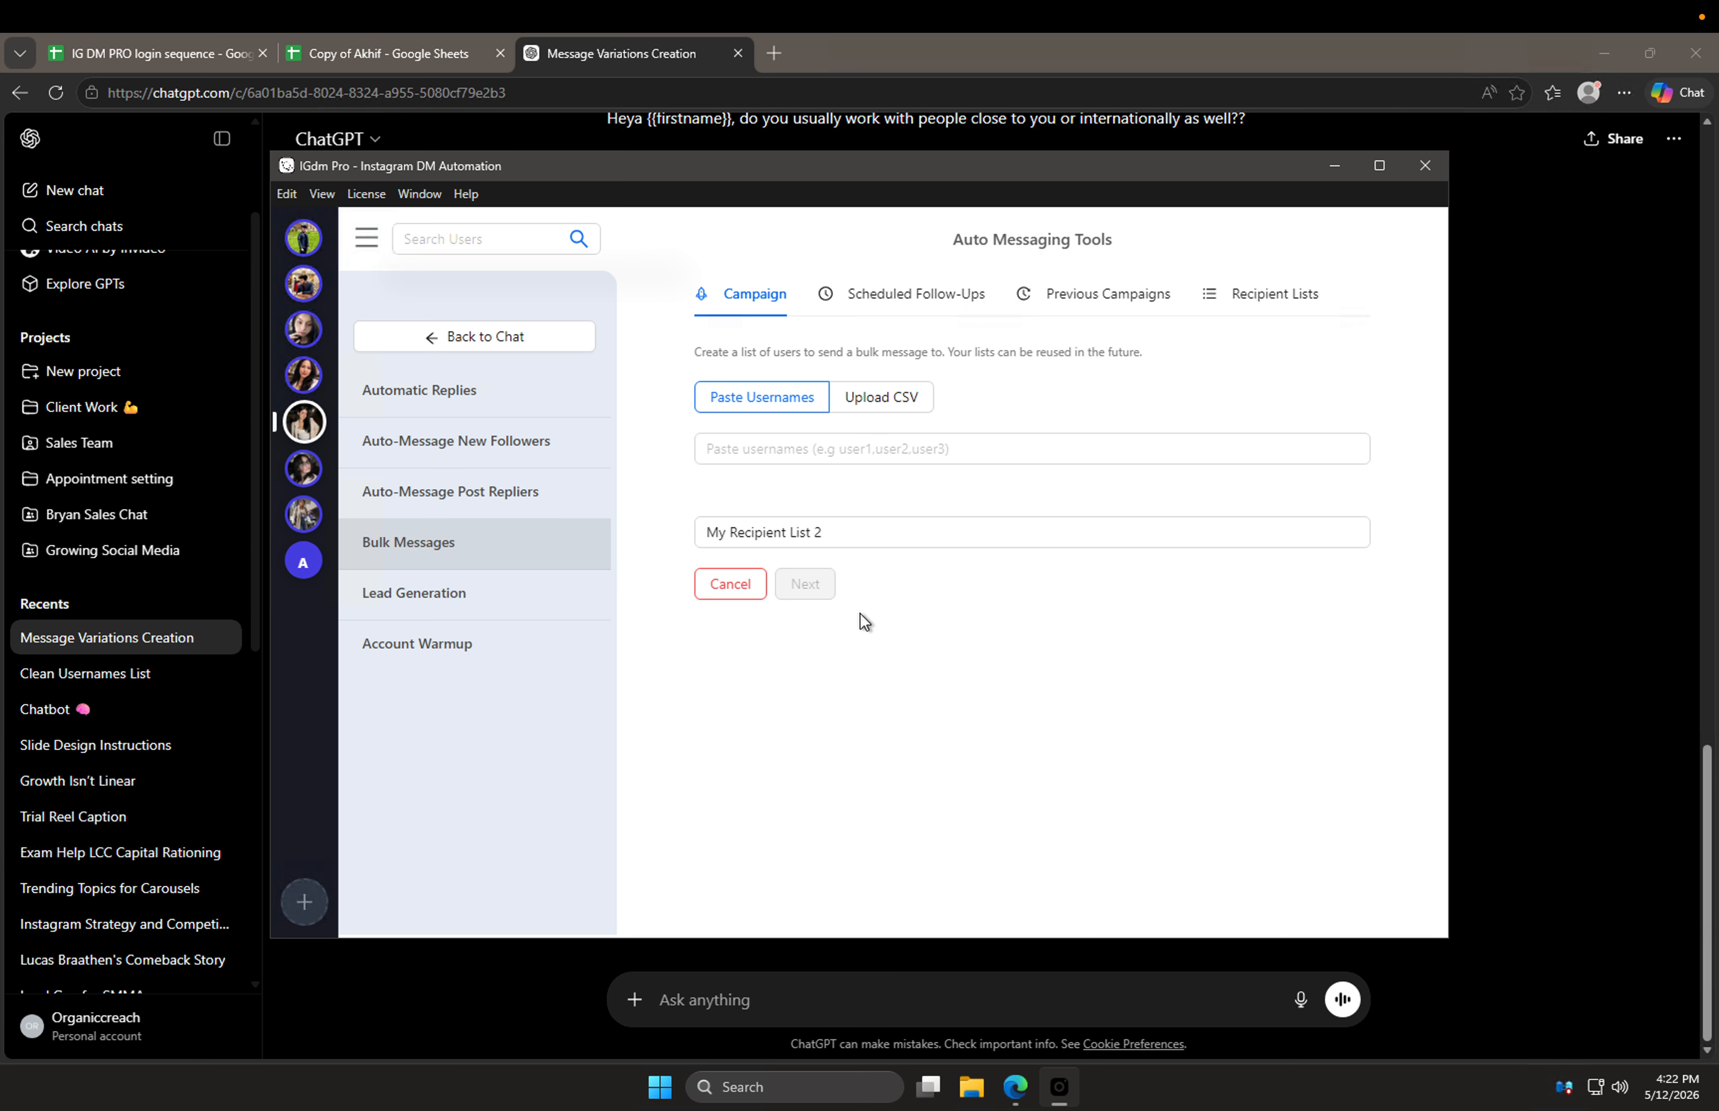
click(899, 451)
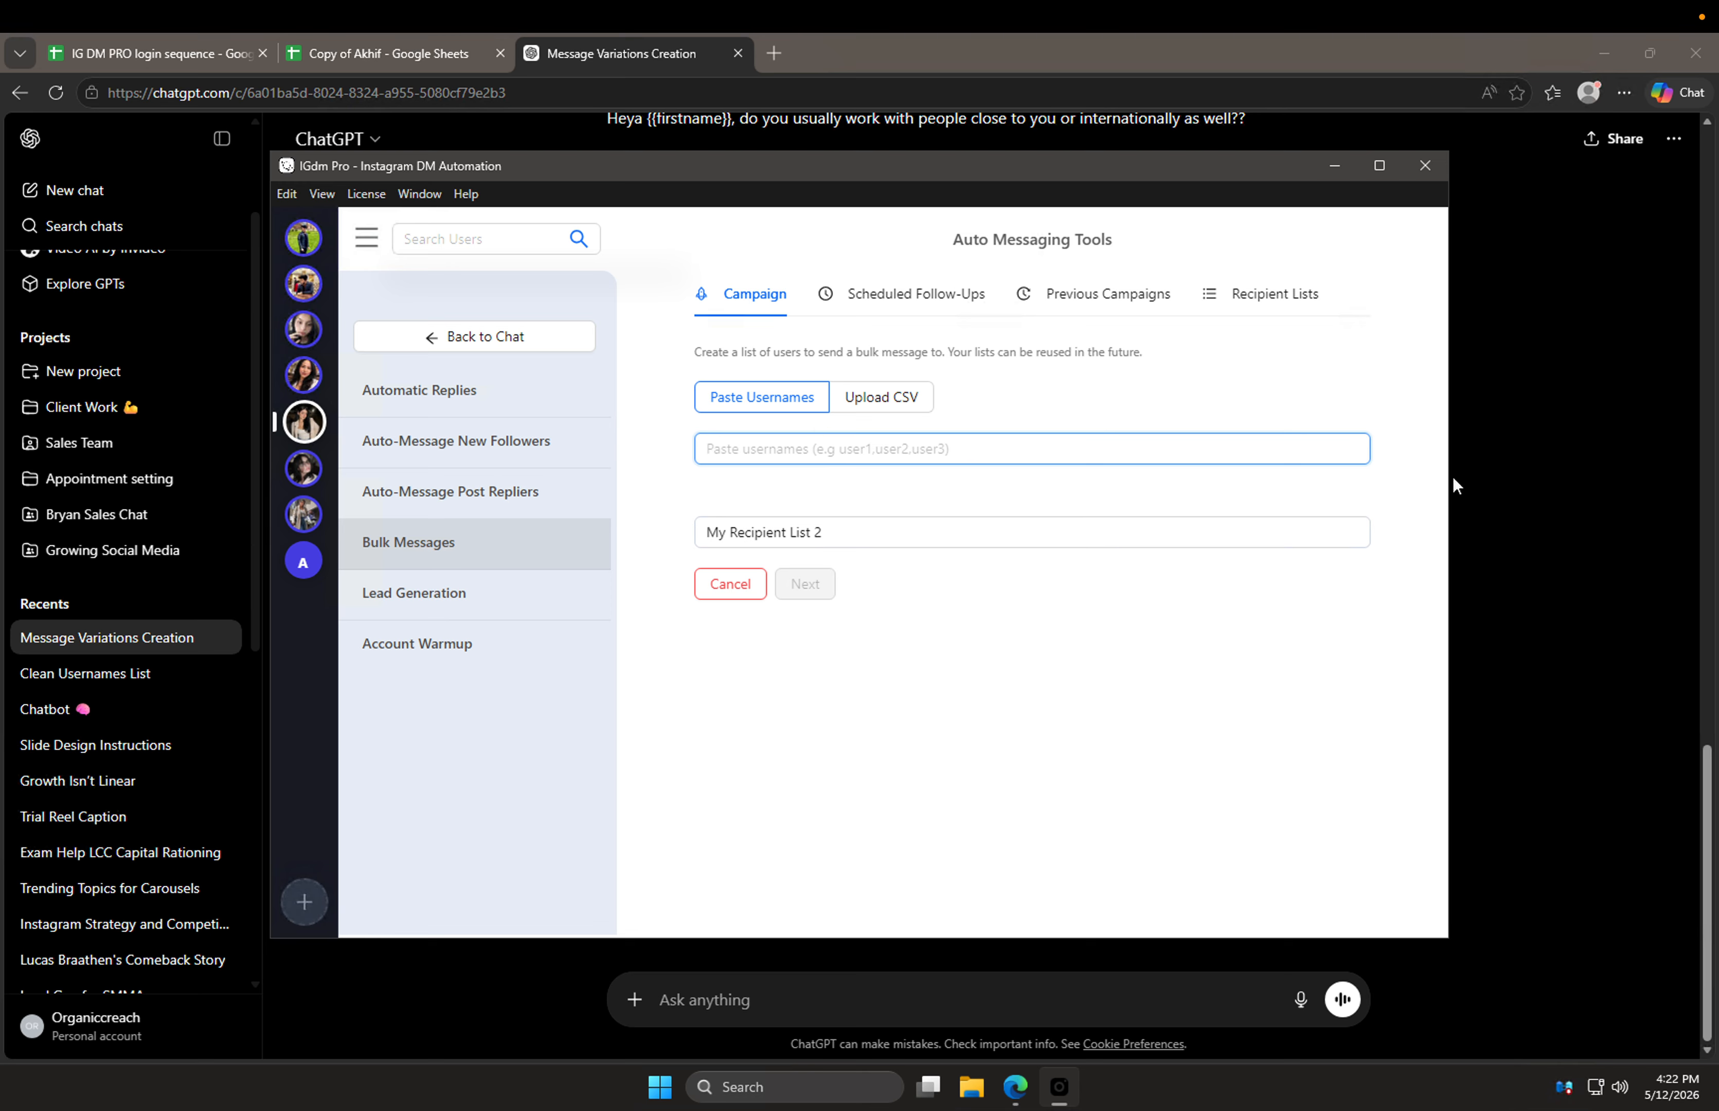
Step: In the Google Sheets lead list, copy the Instagram profile links in column A from row 402 to row 800 of the October sheet
click(1551, 463)
click(407, 43)
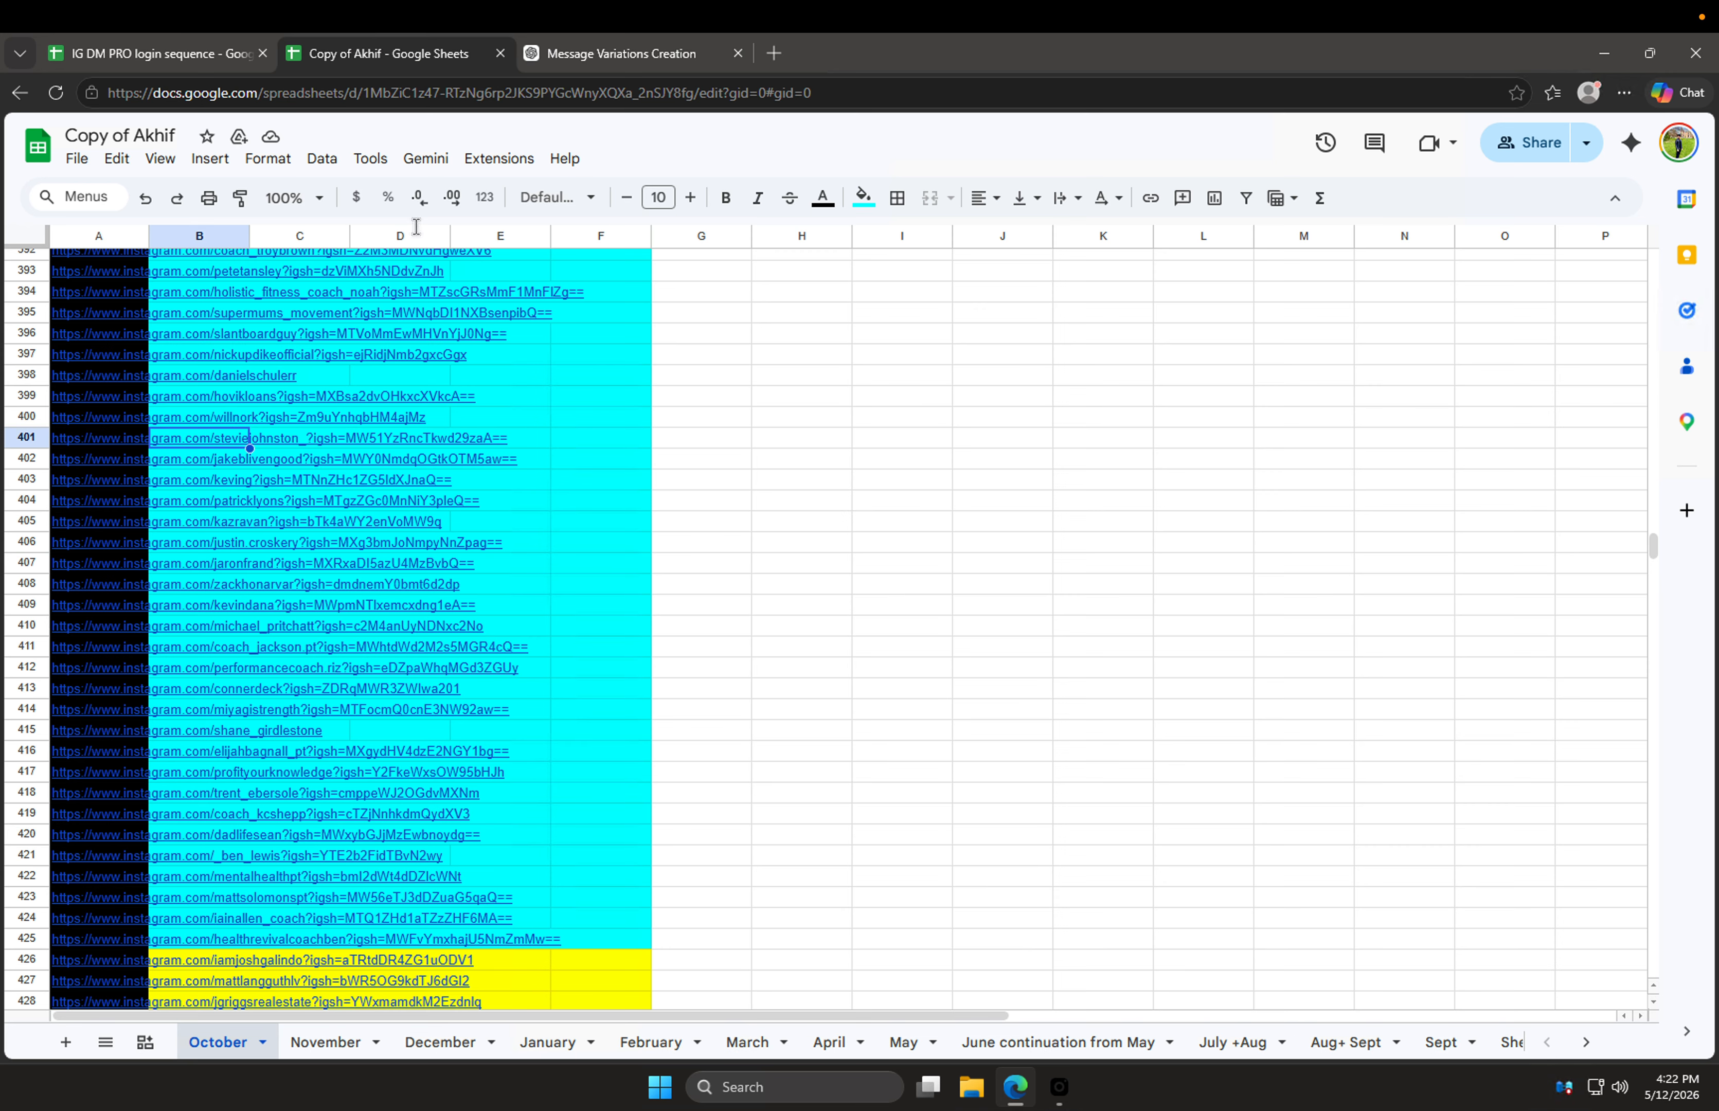
click(119, 462)
drag(120, 464, 98, 675)
key(ctrl+c)
key(super)
click(738, 174)
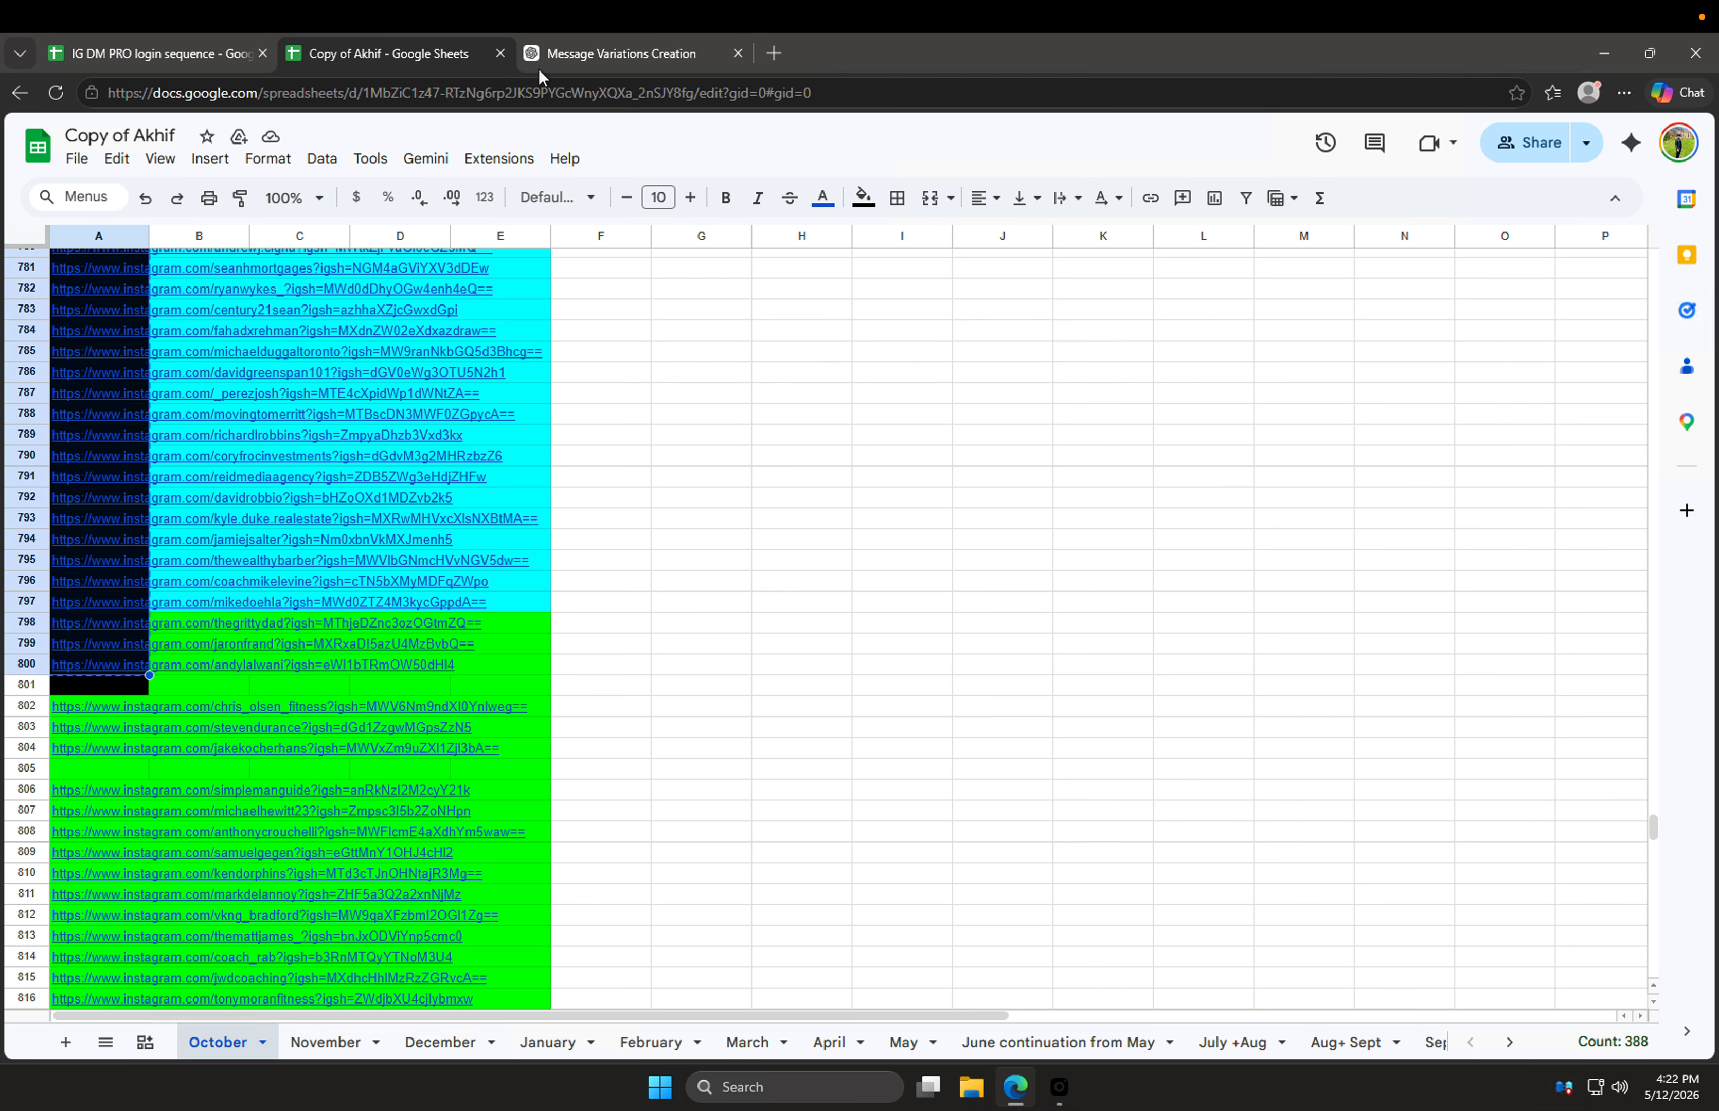
Step: Switch to ChatGPT, open the Clean Usernames List chat, and copy the whole response with the cleaned usernames
click(606, 68)
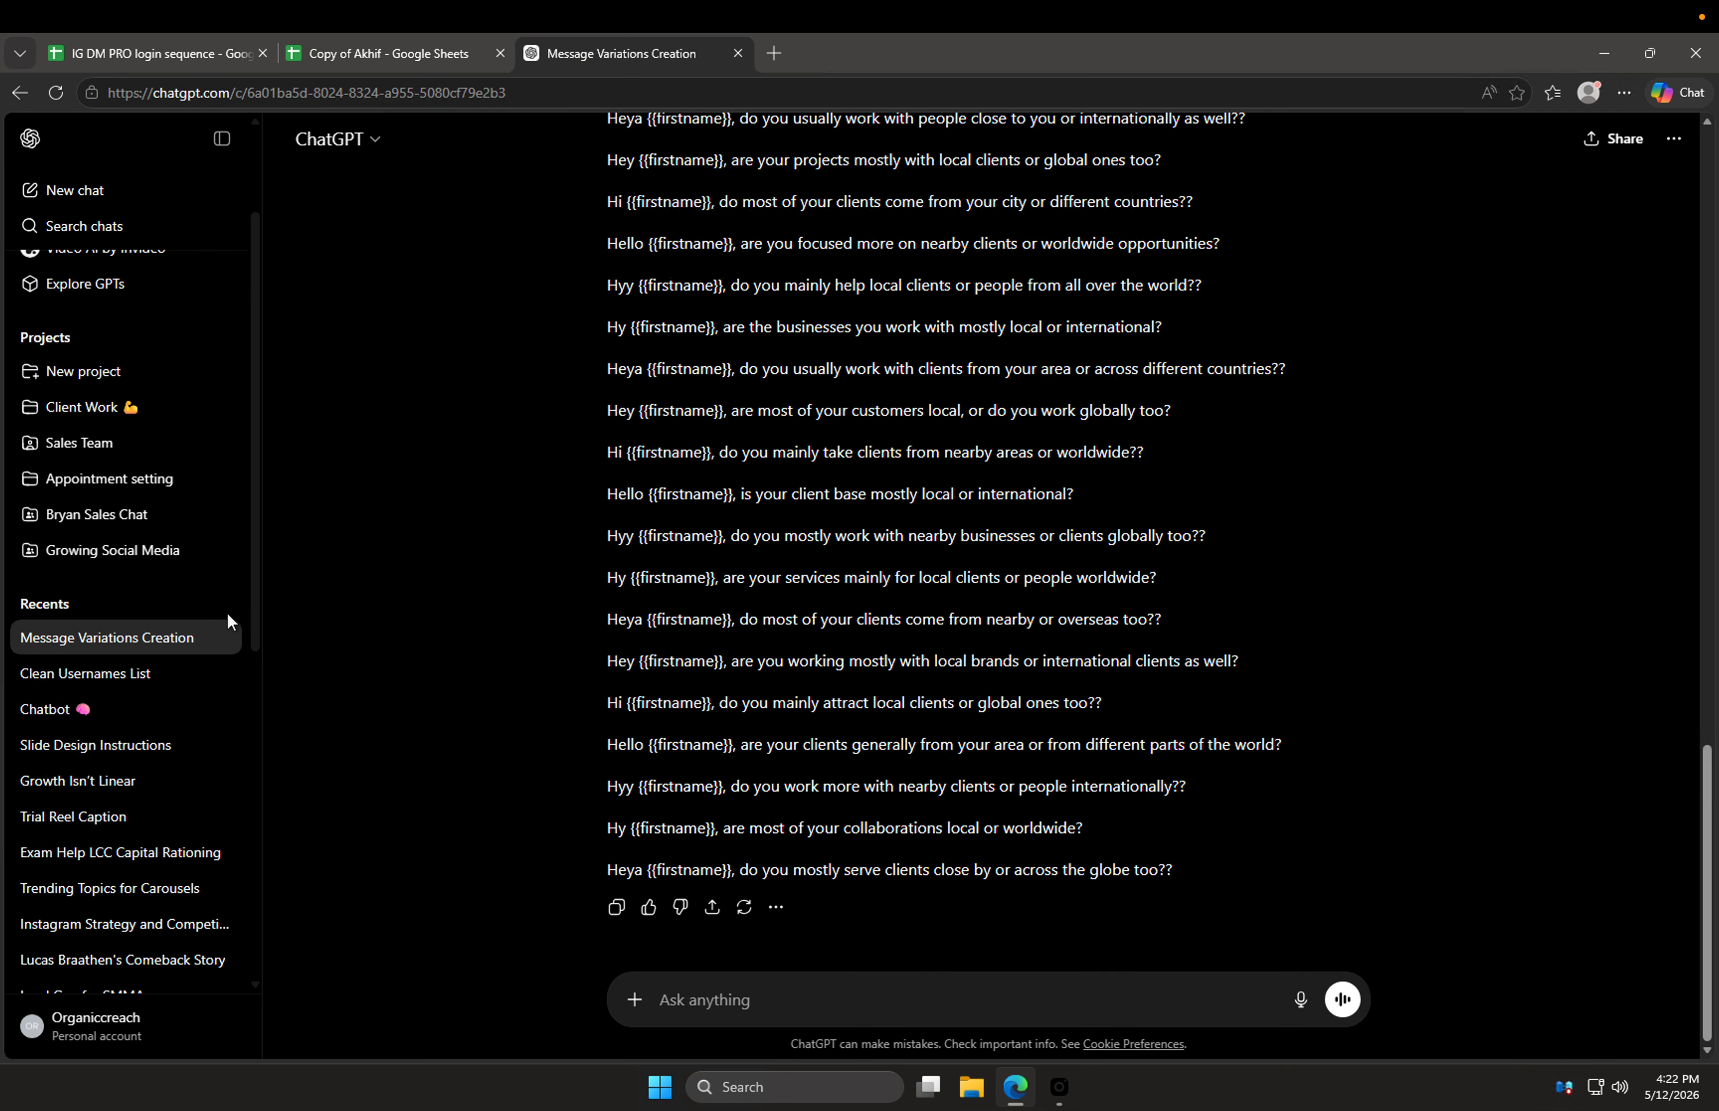
click(148, 671)
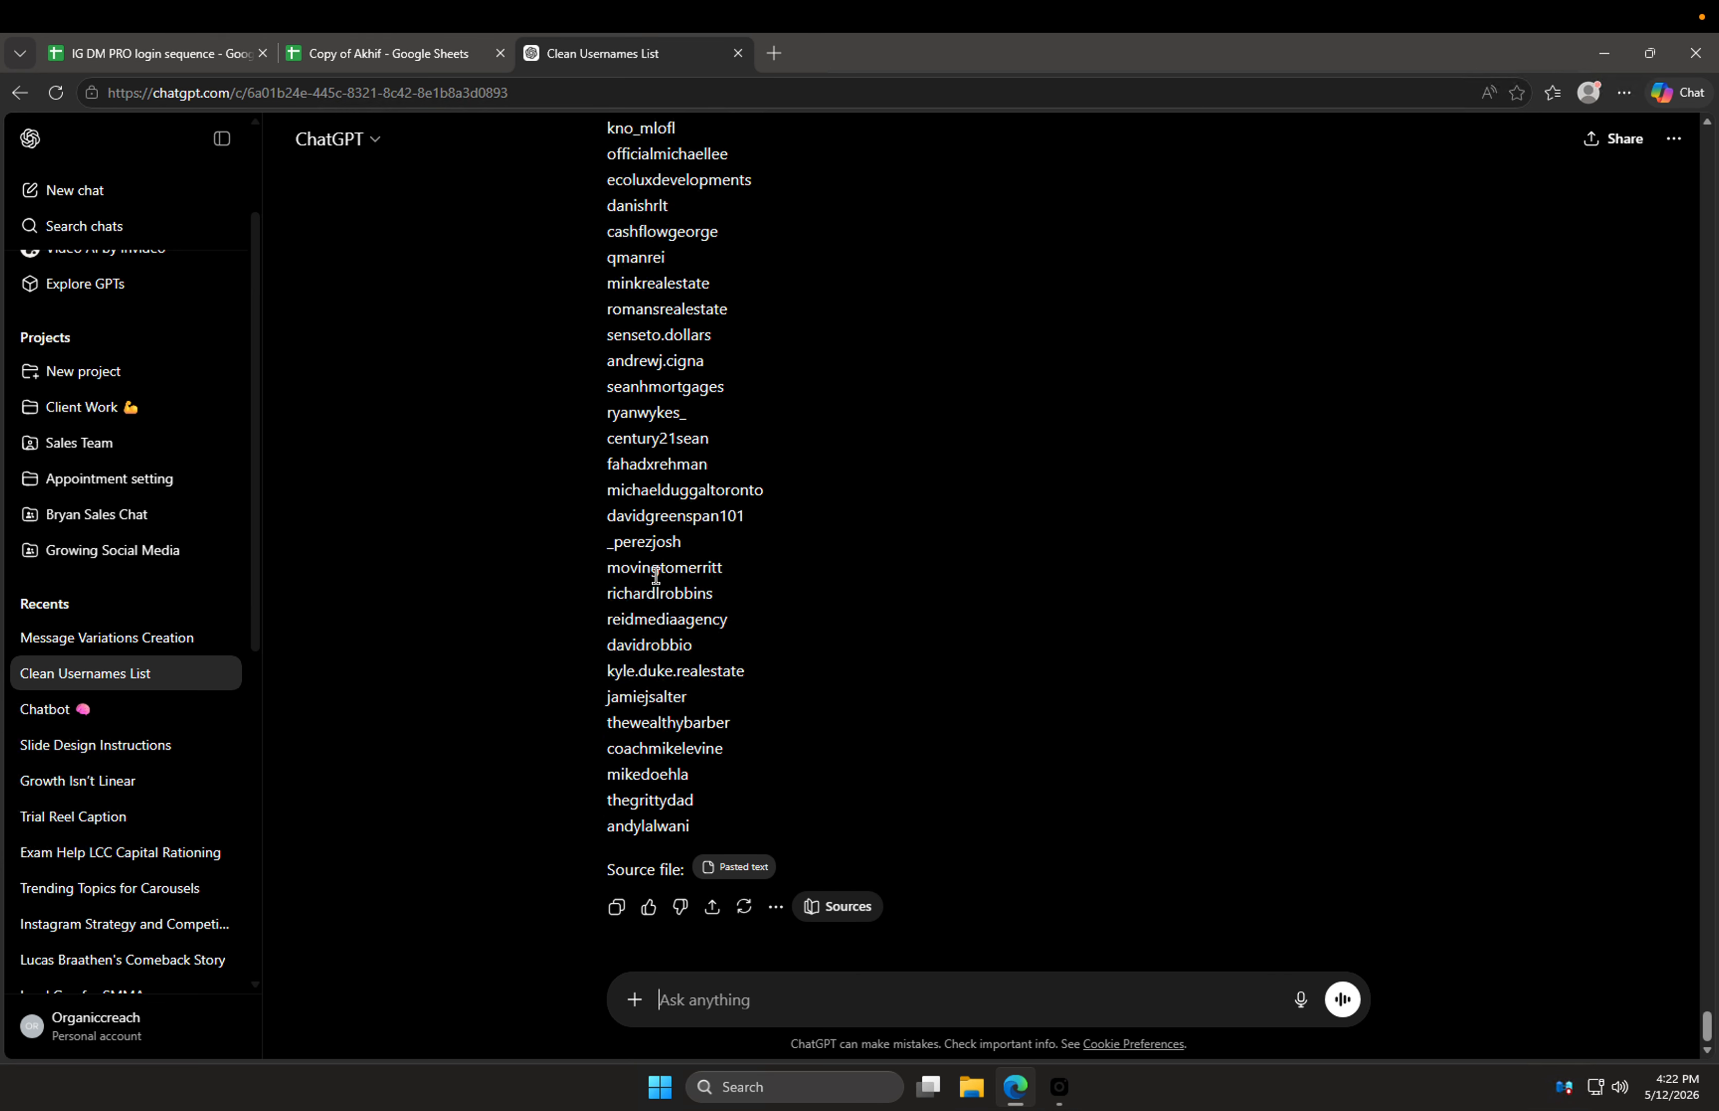
scroll(661, 773, up, 6)
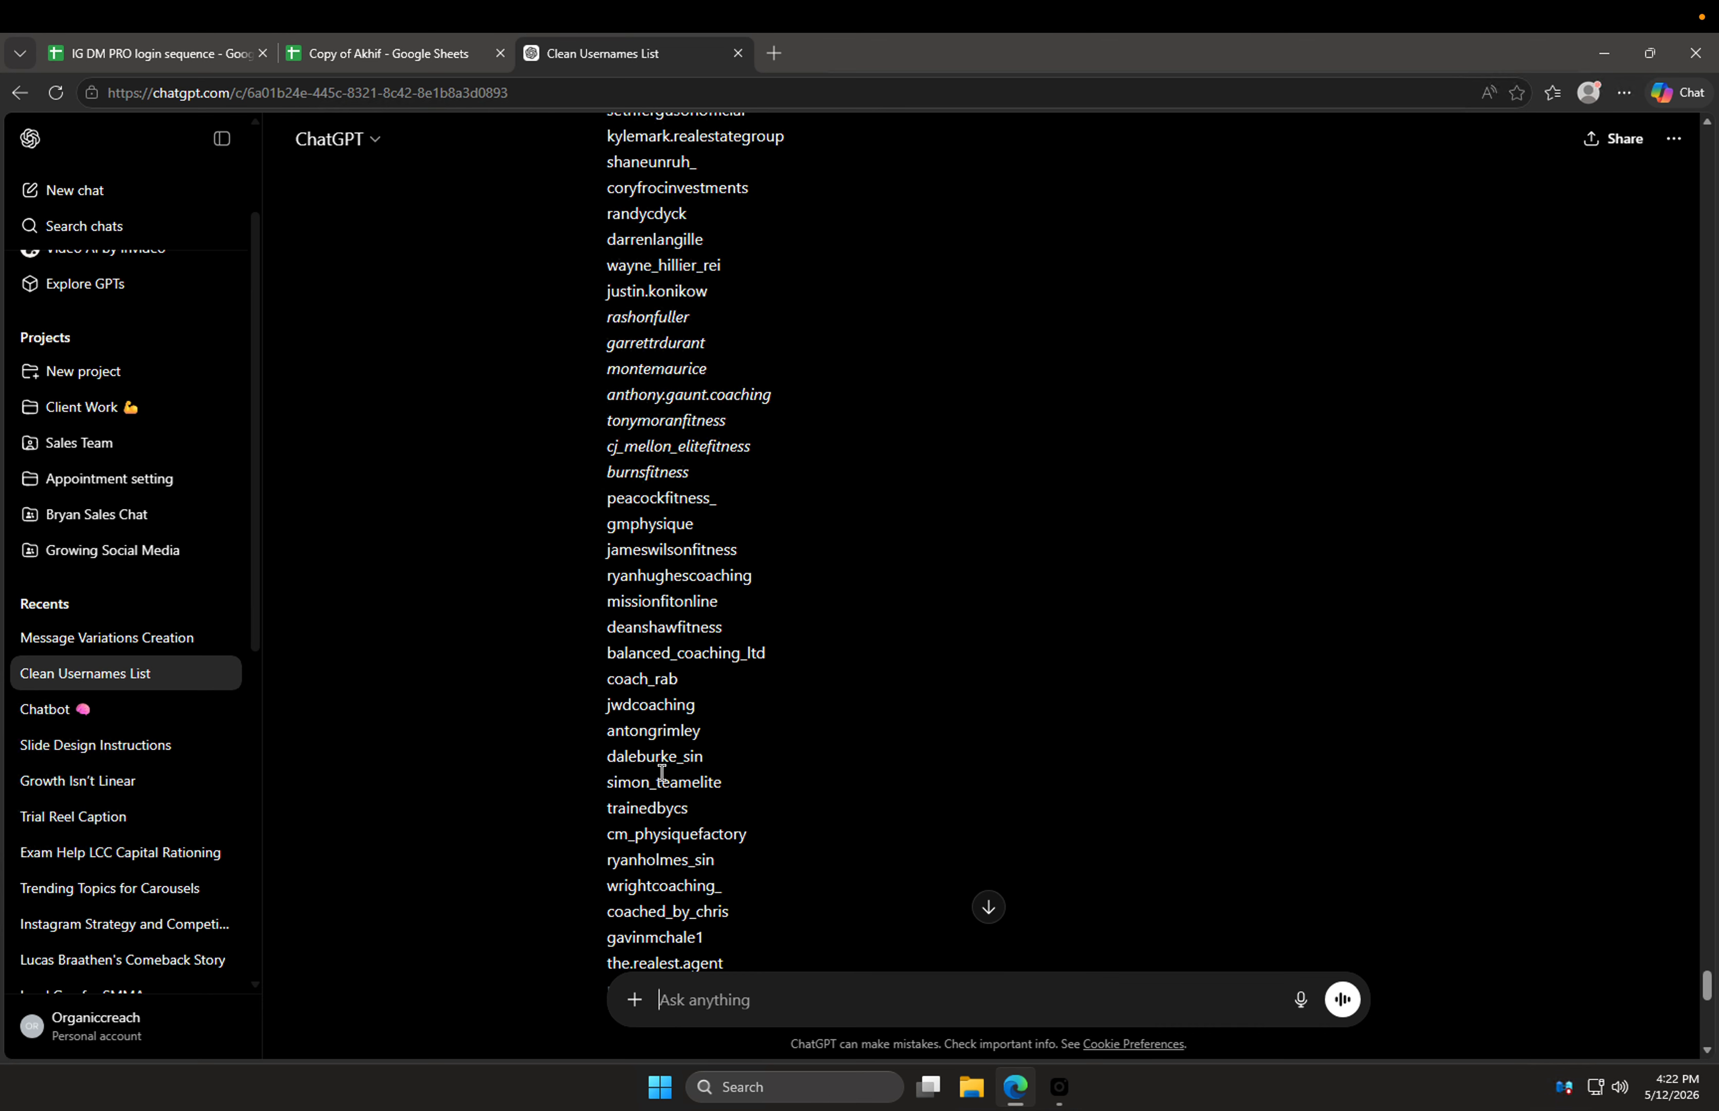
scroll(679, 773, down, 6)
click(382, 56)
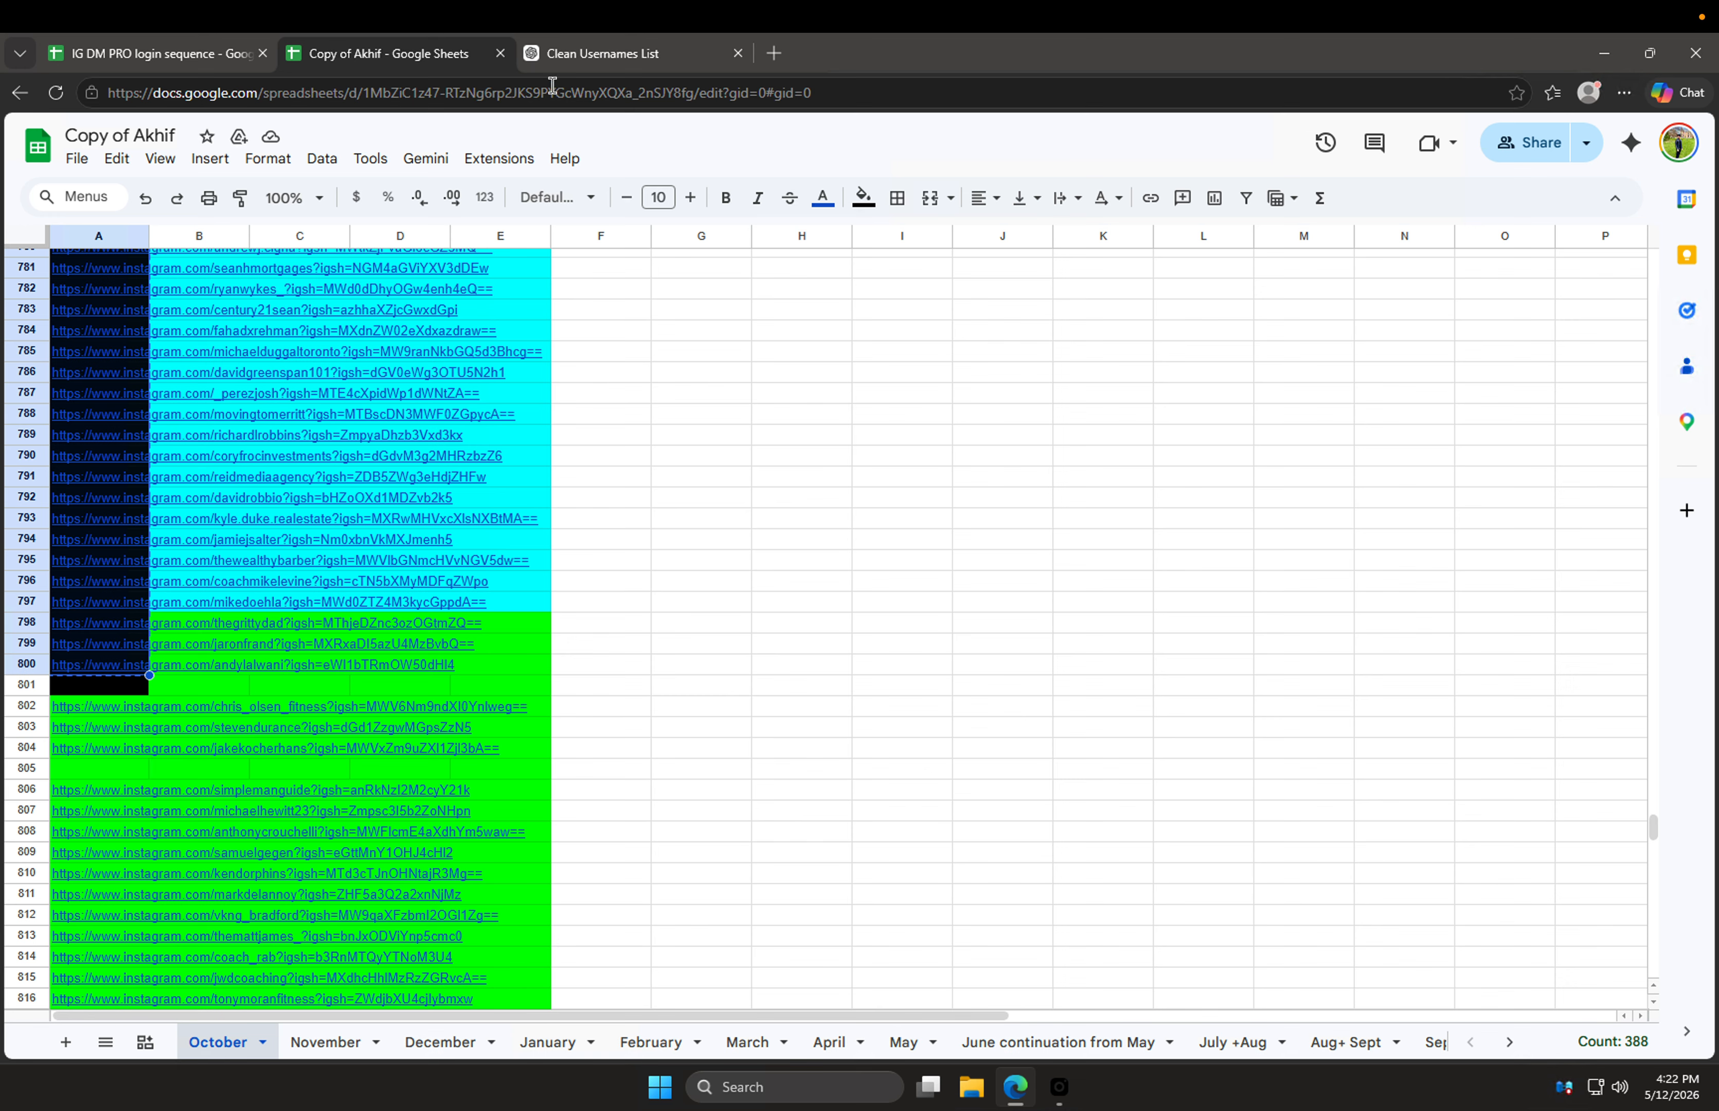
click(603, 53)
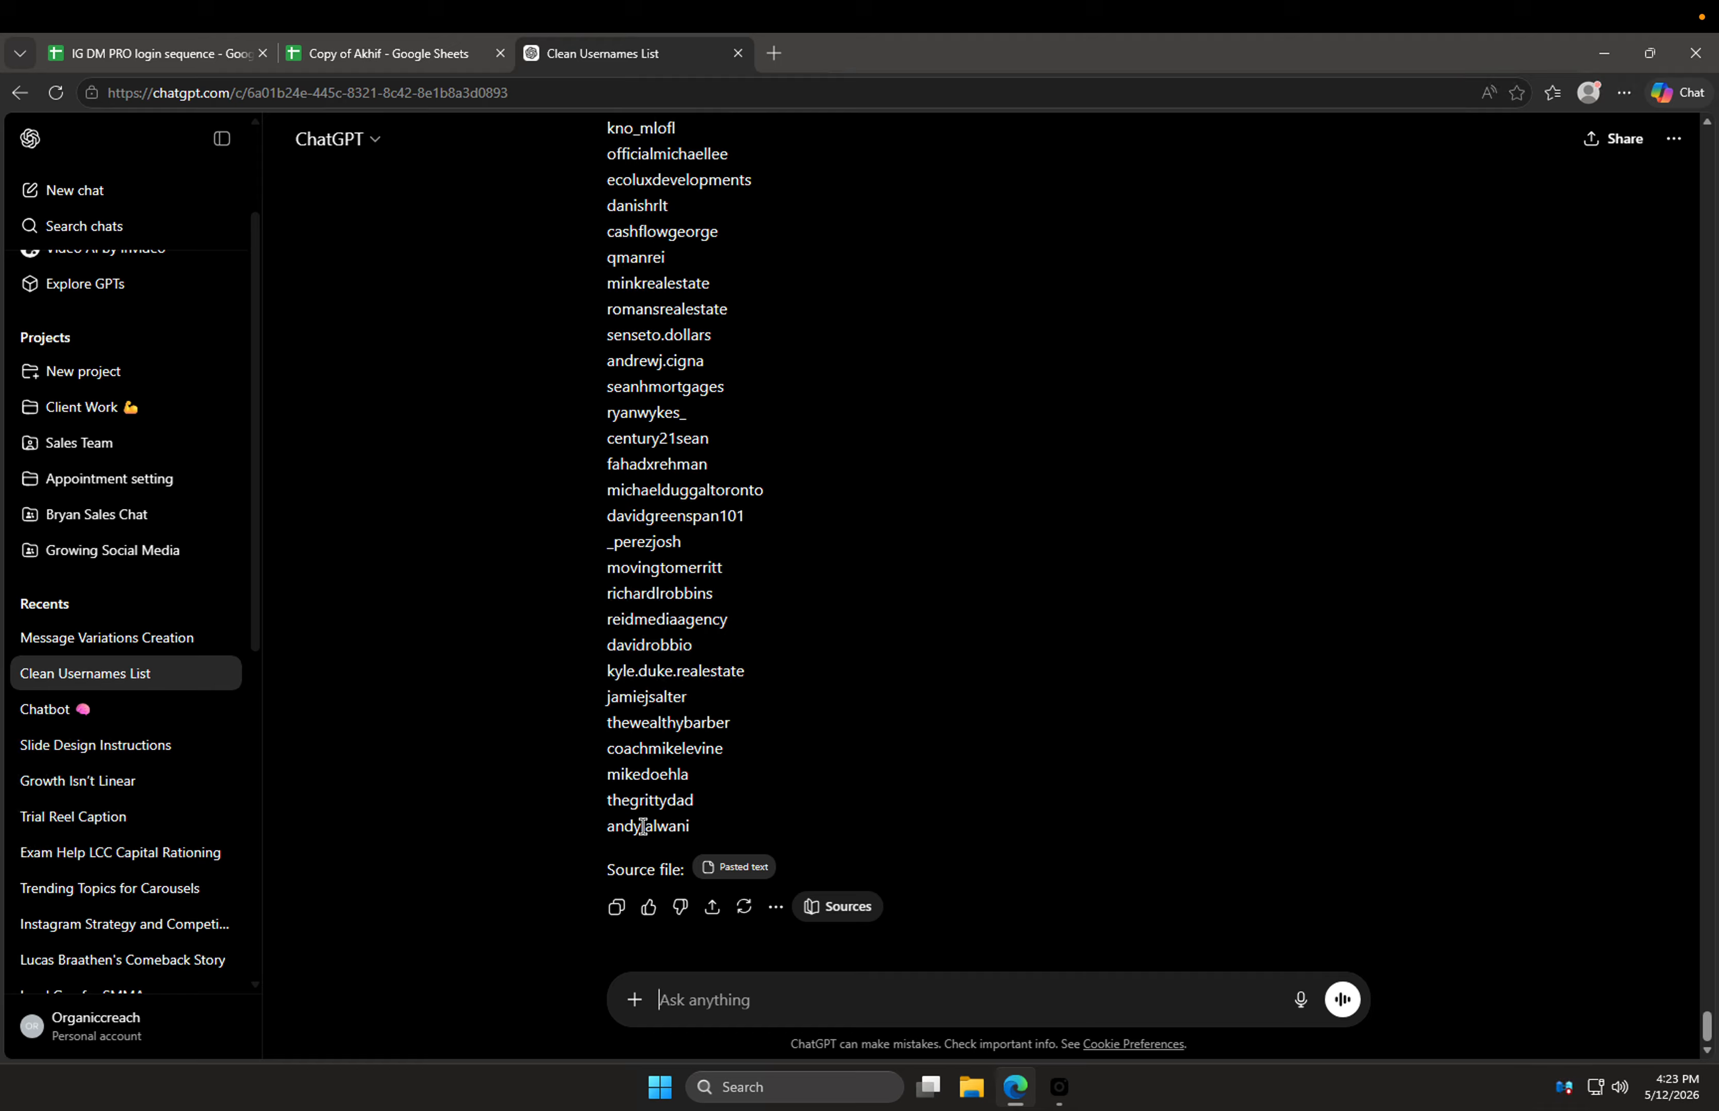
click(617, 907)
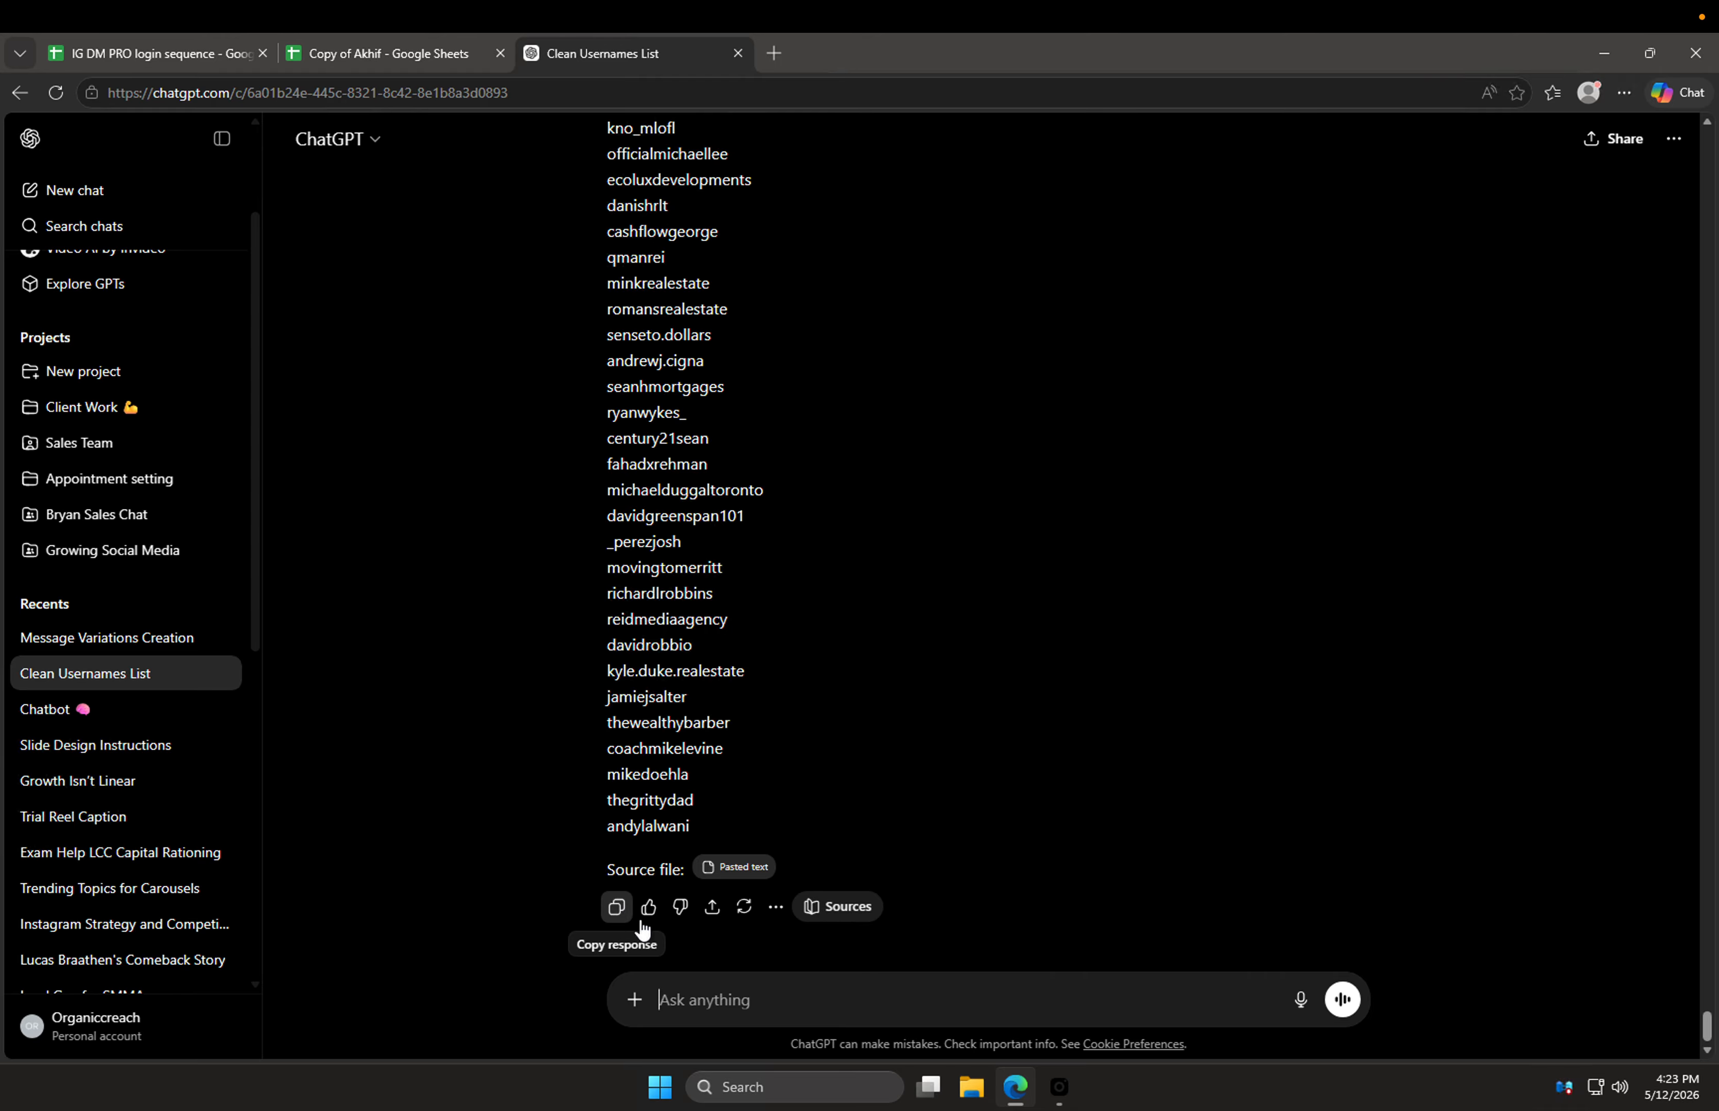
Step: Switch to IGdm Pro, paste the cleaned usernames as recipients, and remove the stray "Source" and "file:" entries
click(1059, 1088)
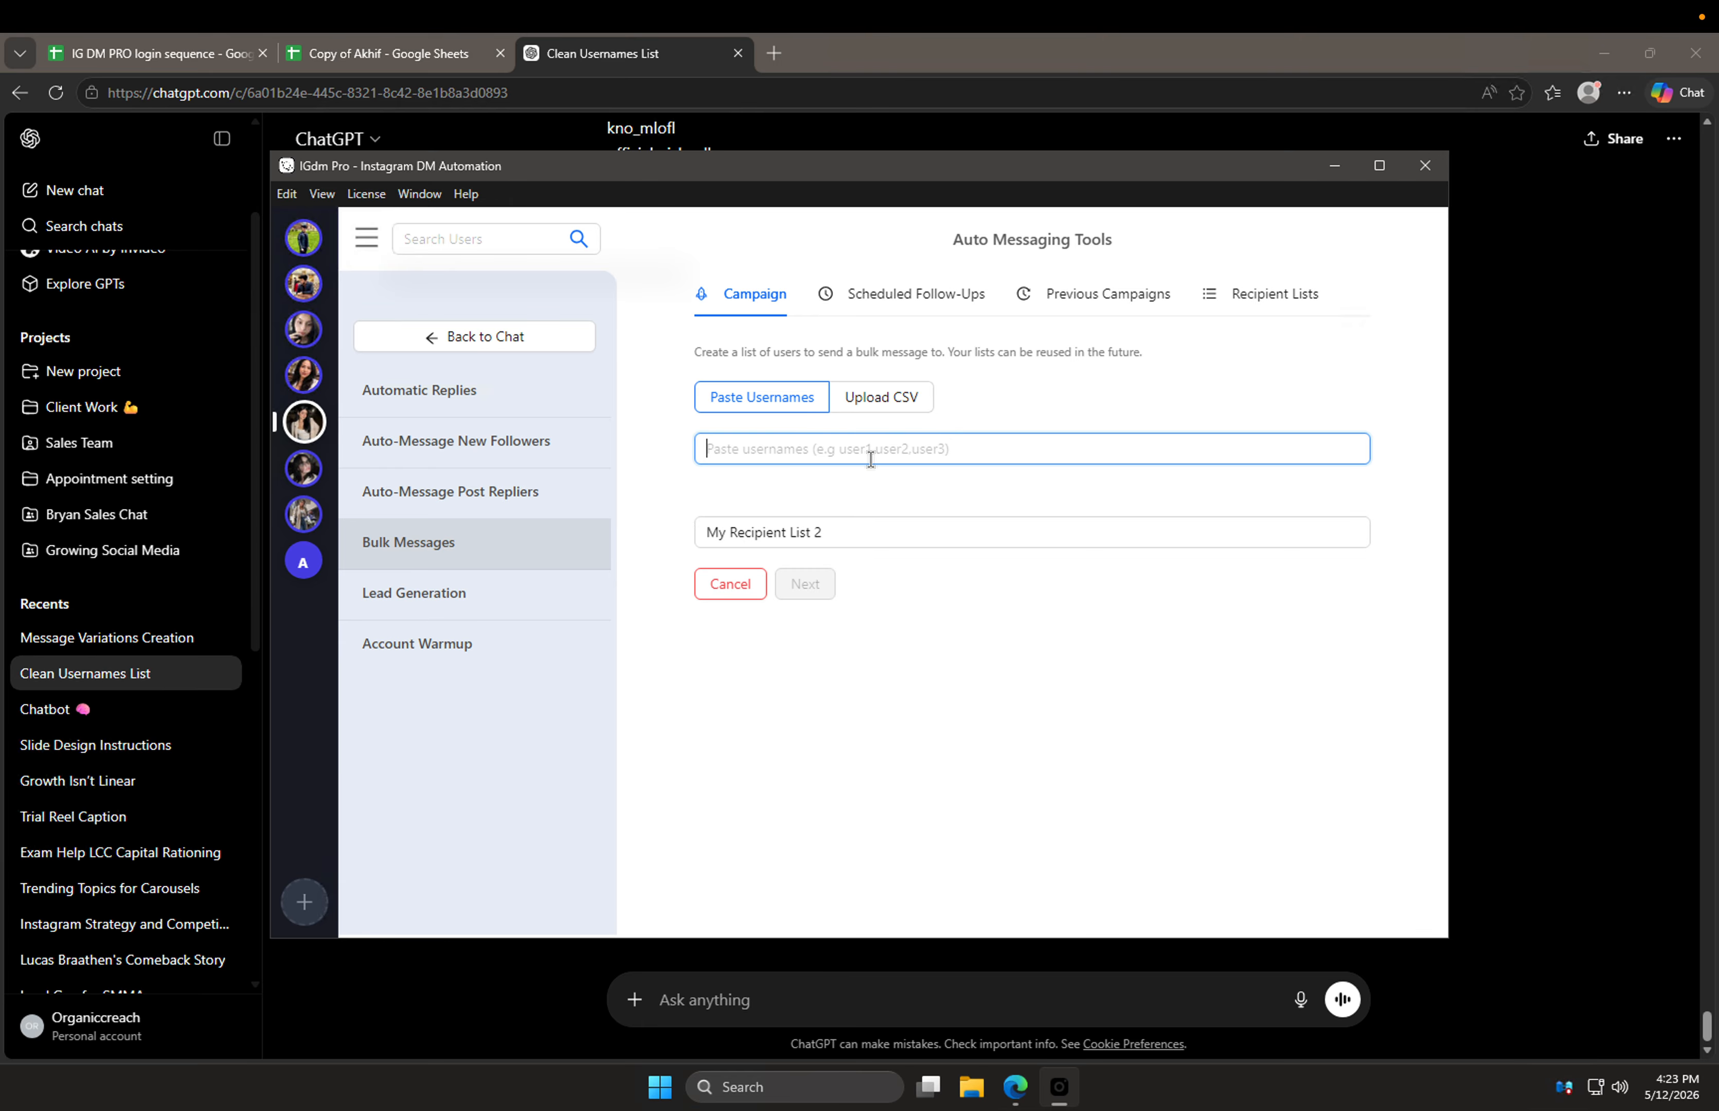
key(ctrl+v)
scroll(922, 668, down, 10)
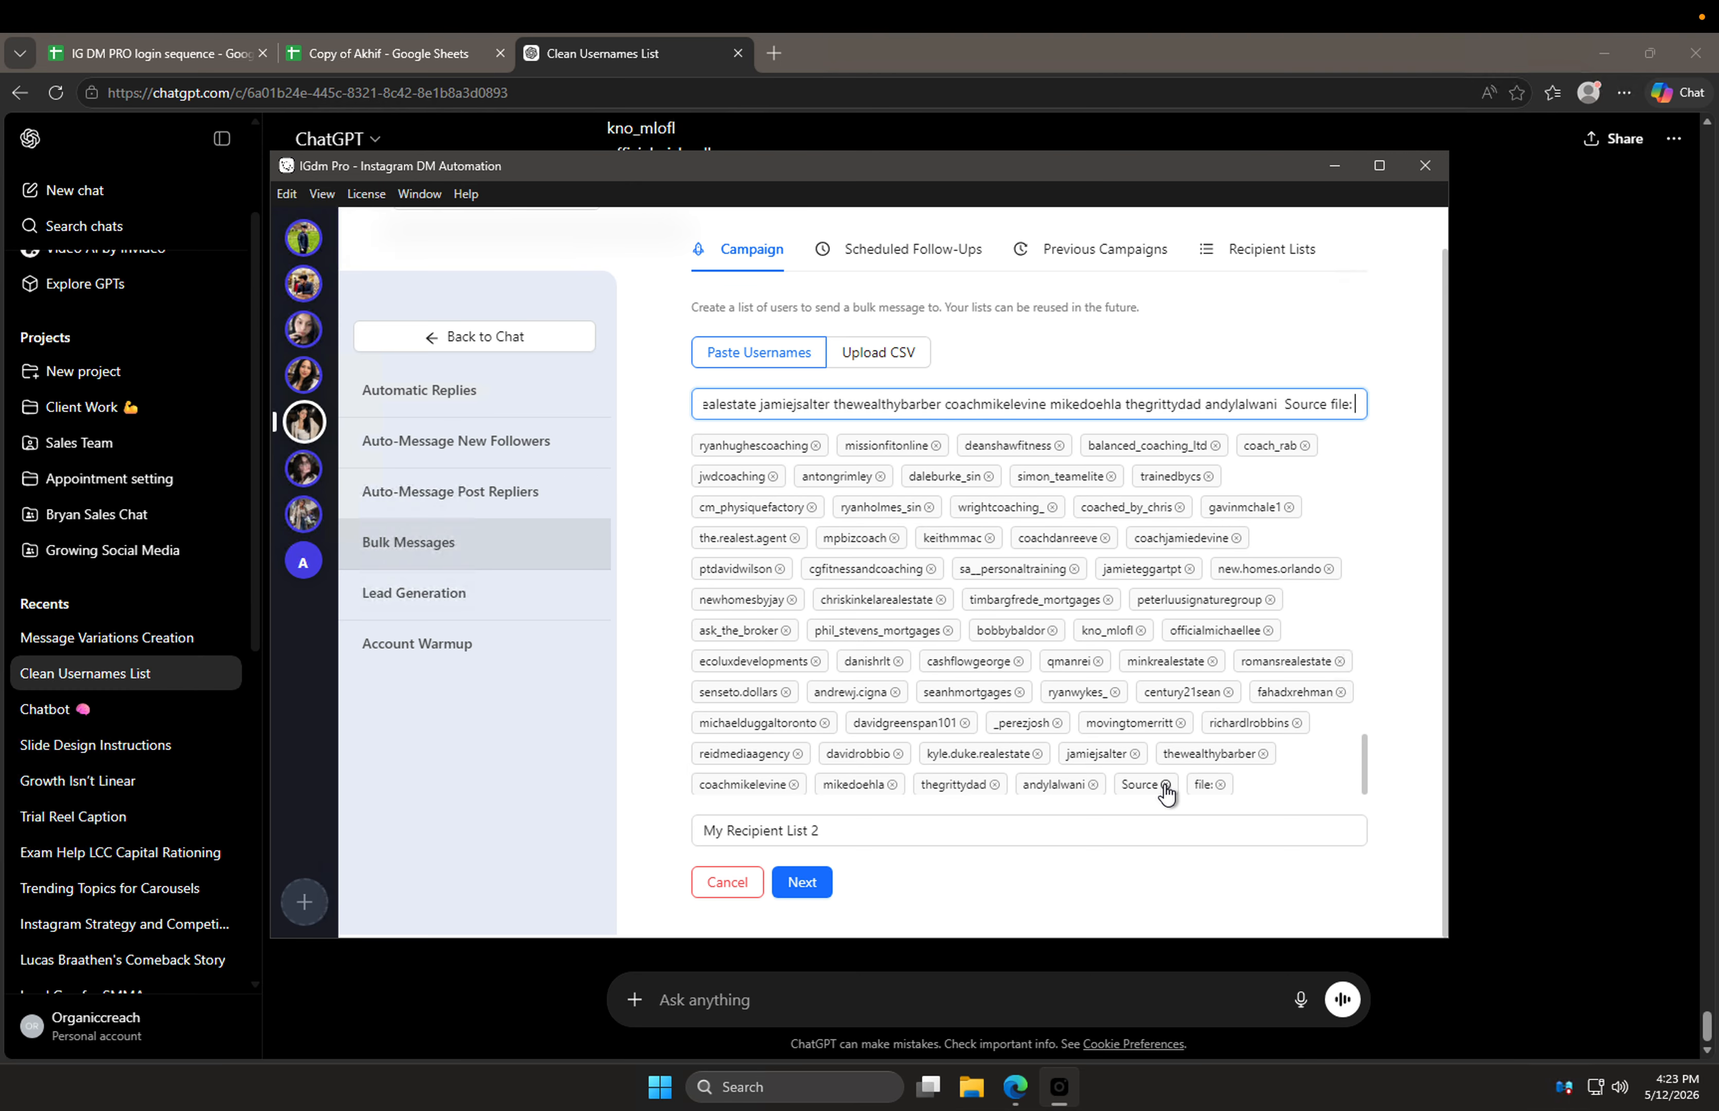
click(1147, 784)
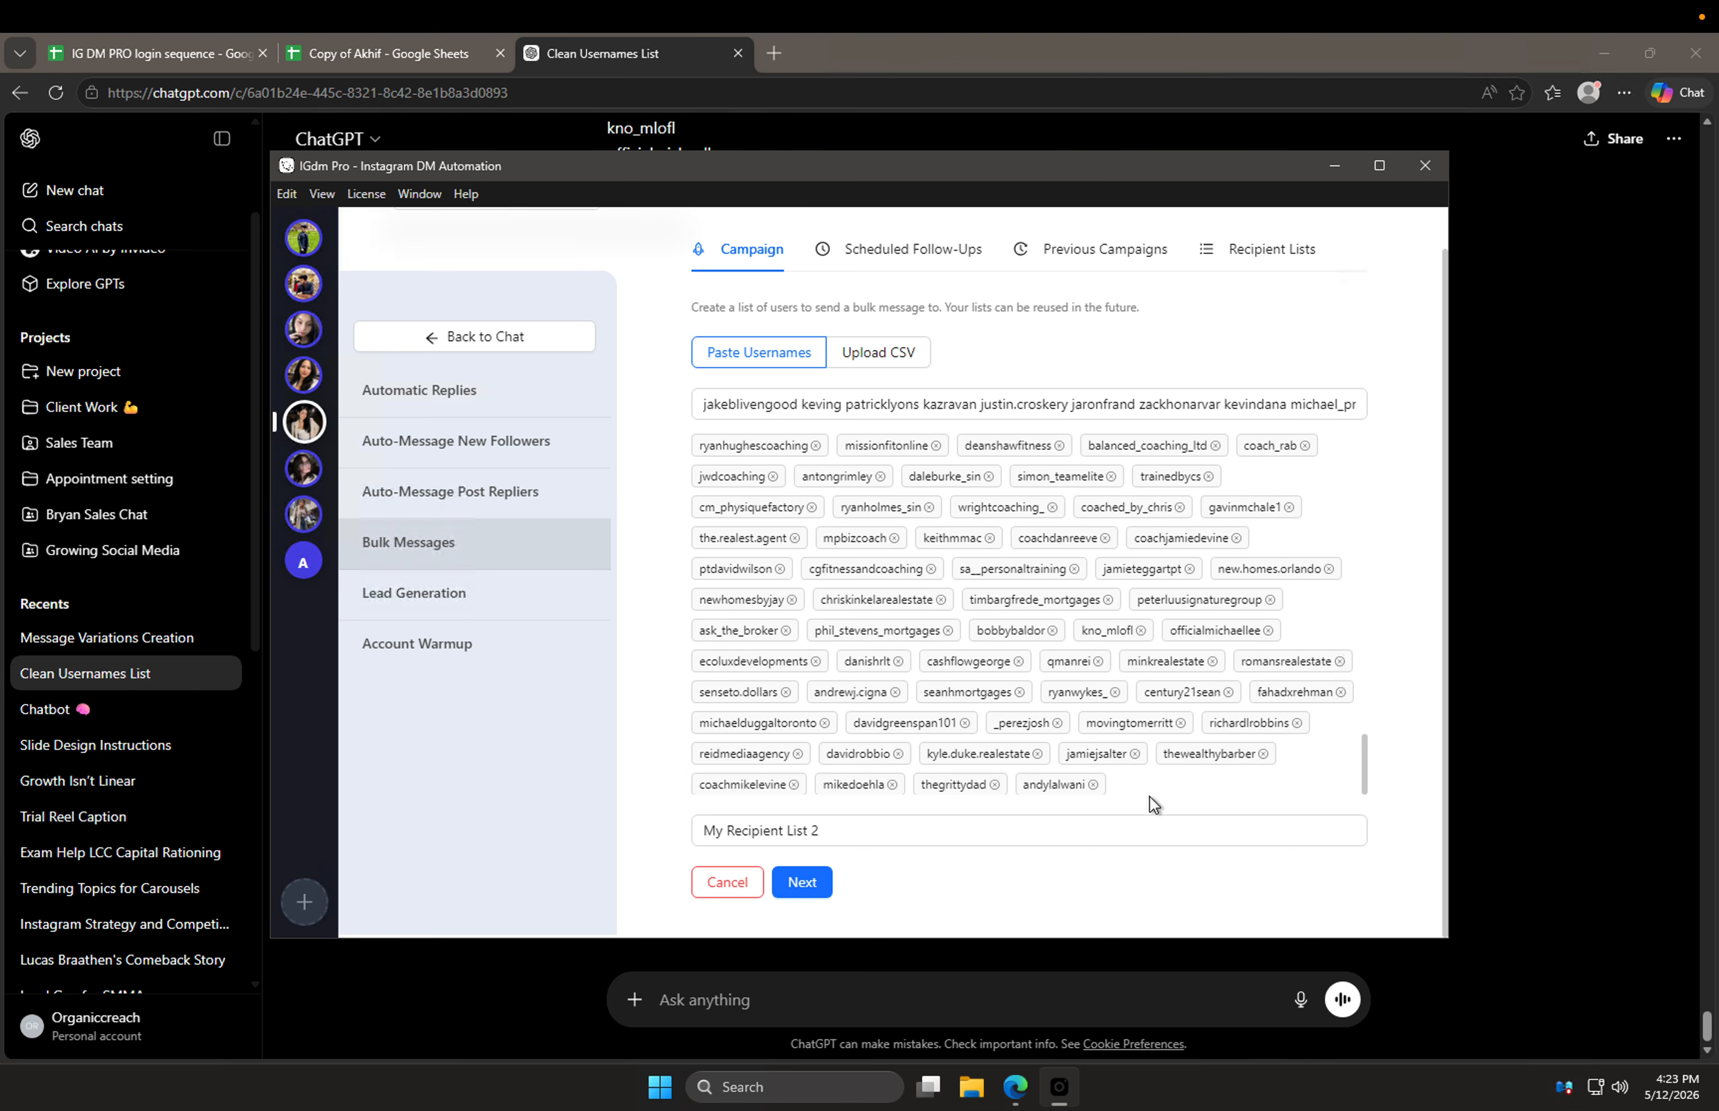
Step: Rename the recipient list with the name from the spreadsheet title followed by 801, and continue to the campaign settings
click(780, 830)
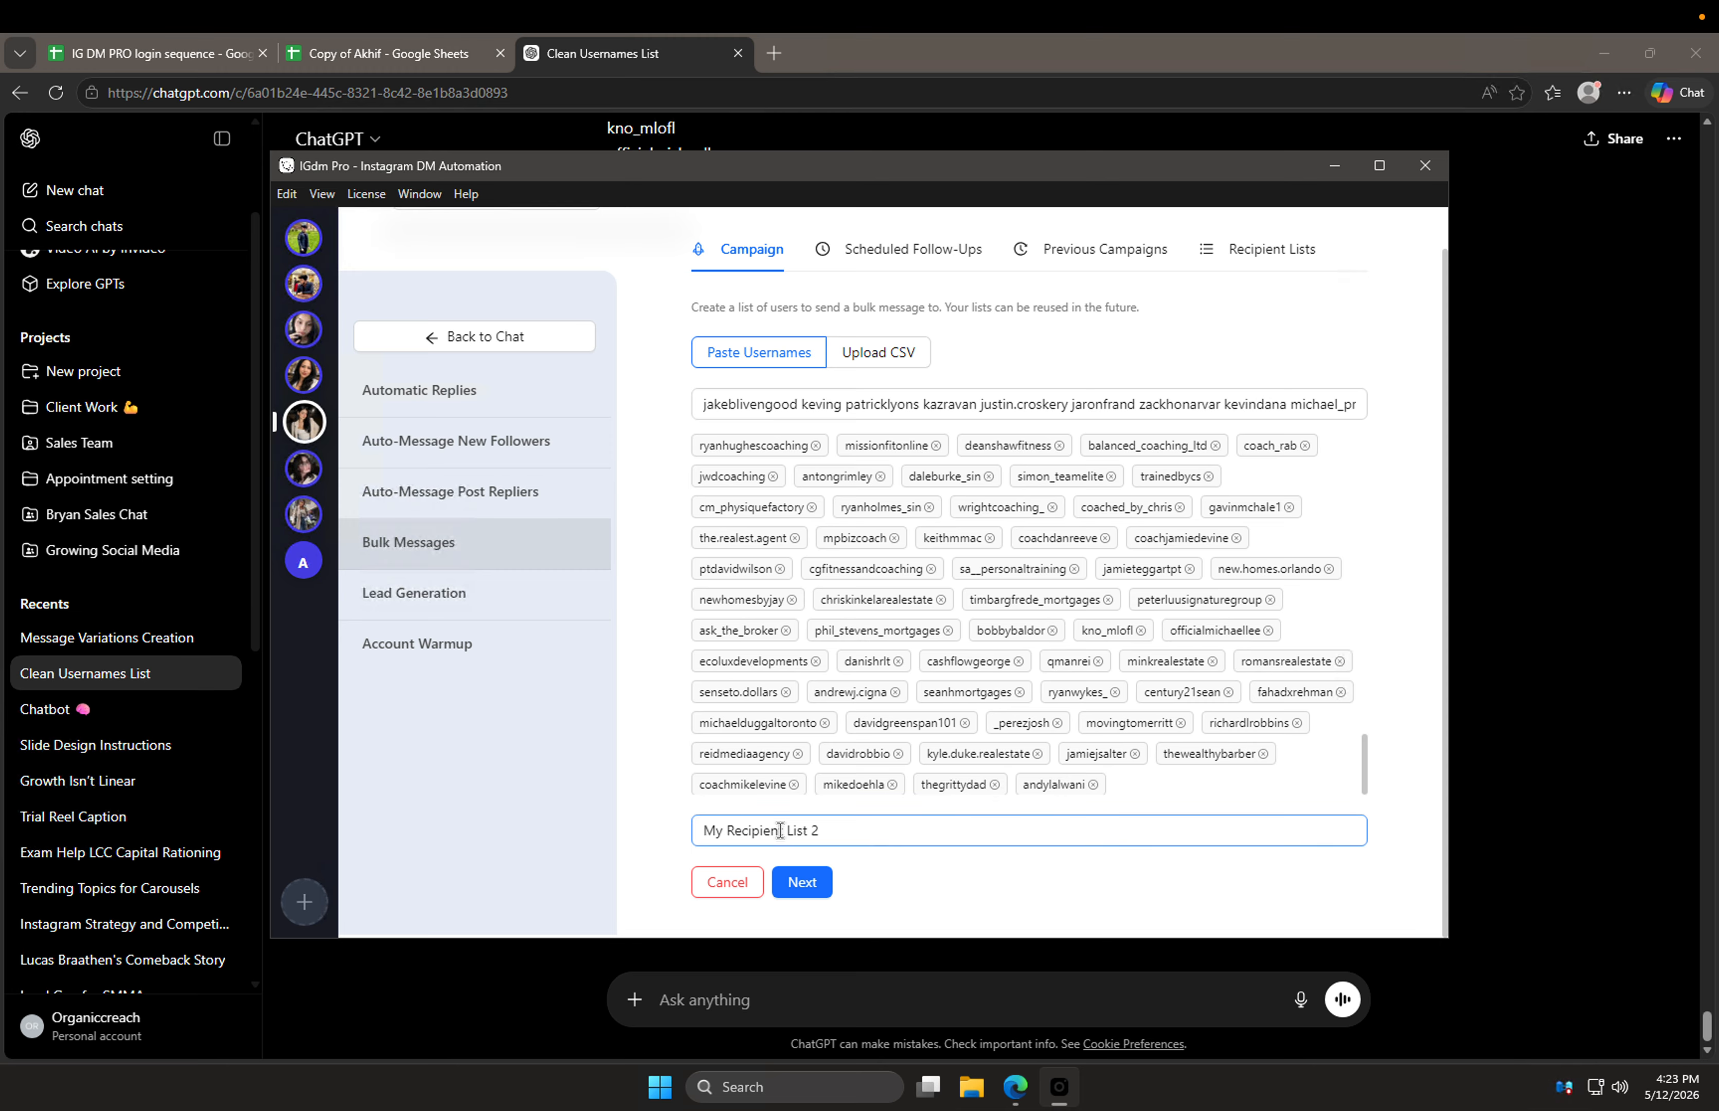
triple_click(781, 830)
text(Akhif)
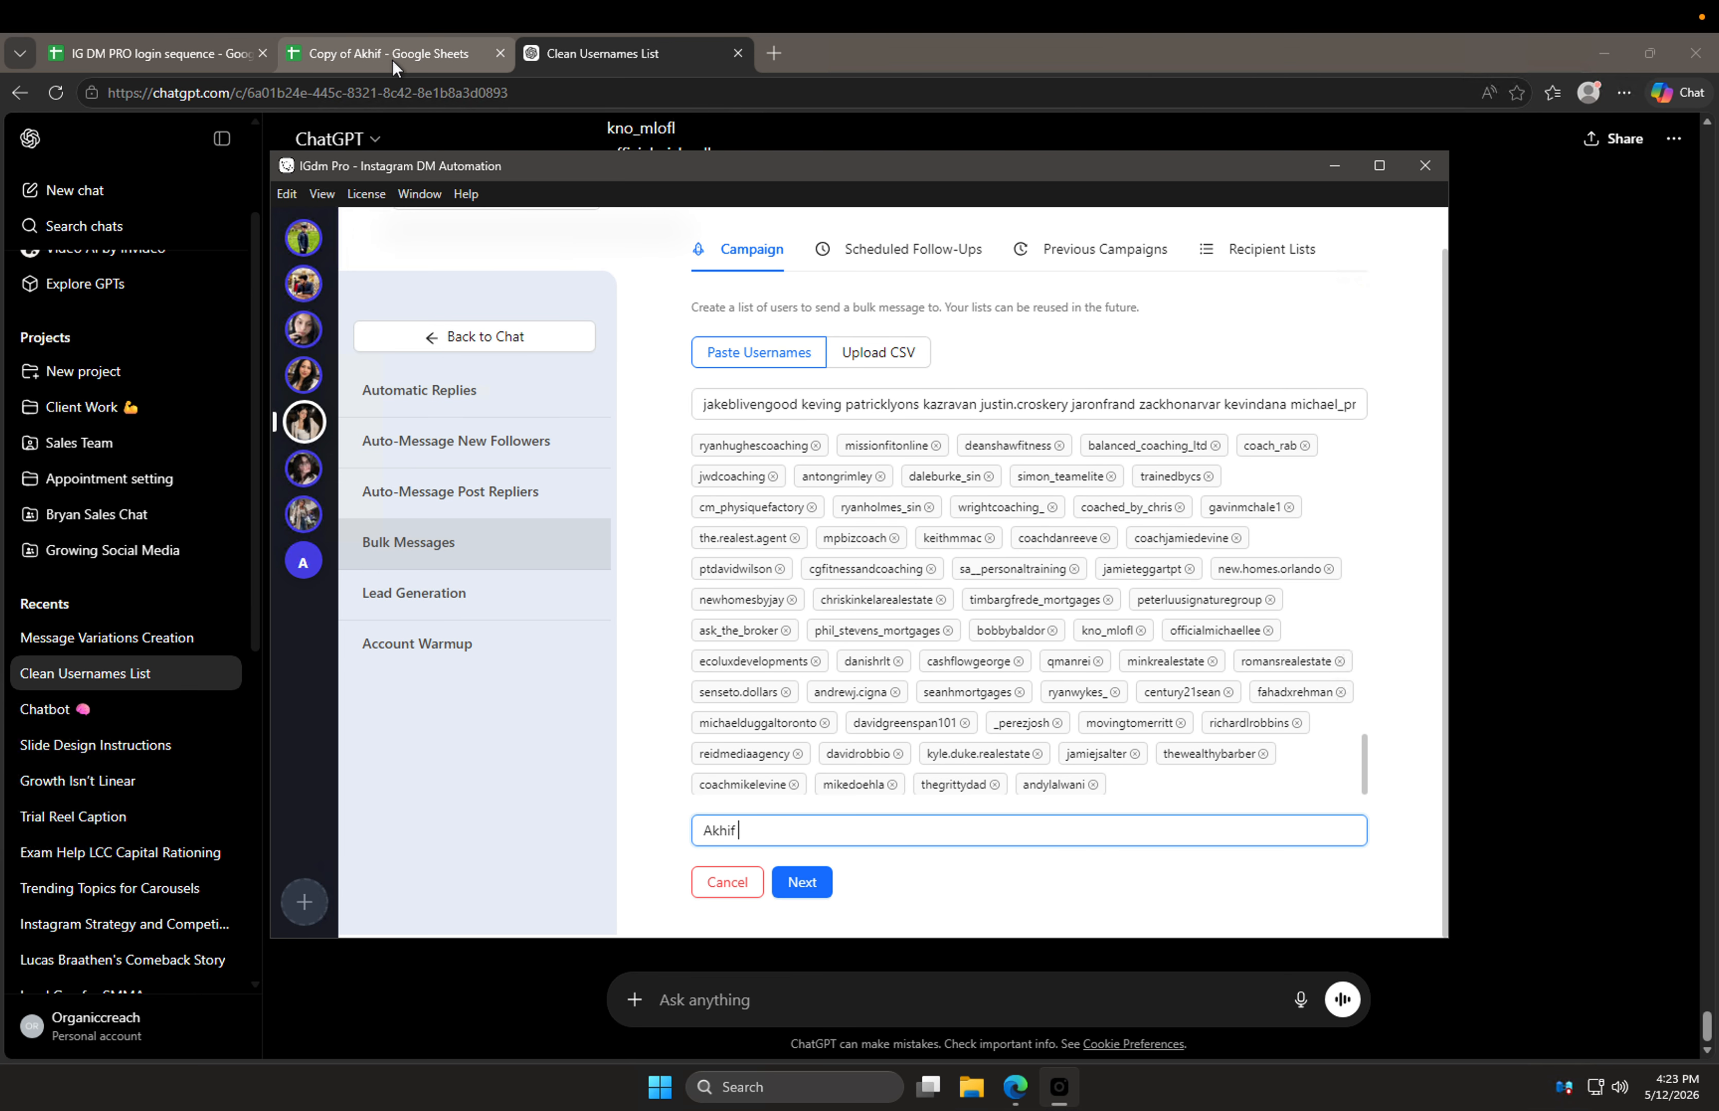
text(801)
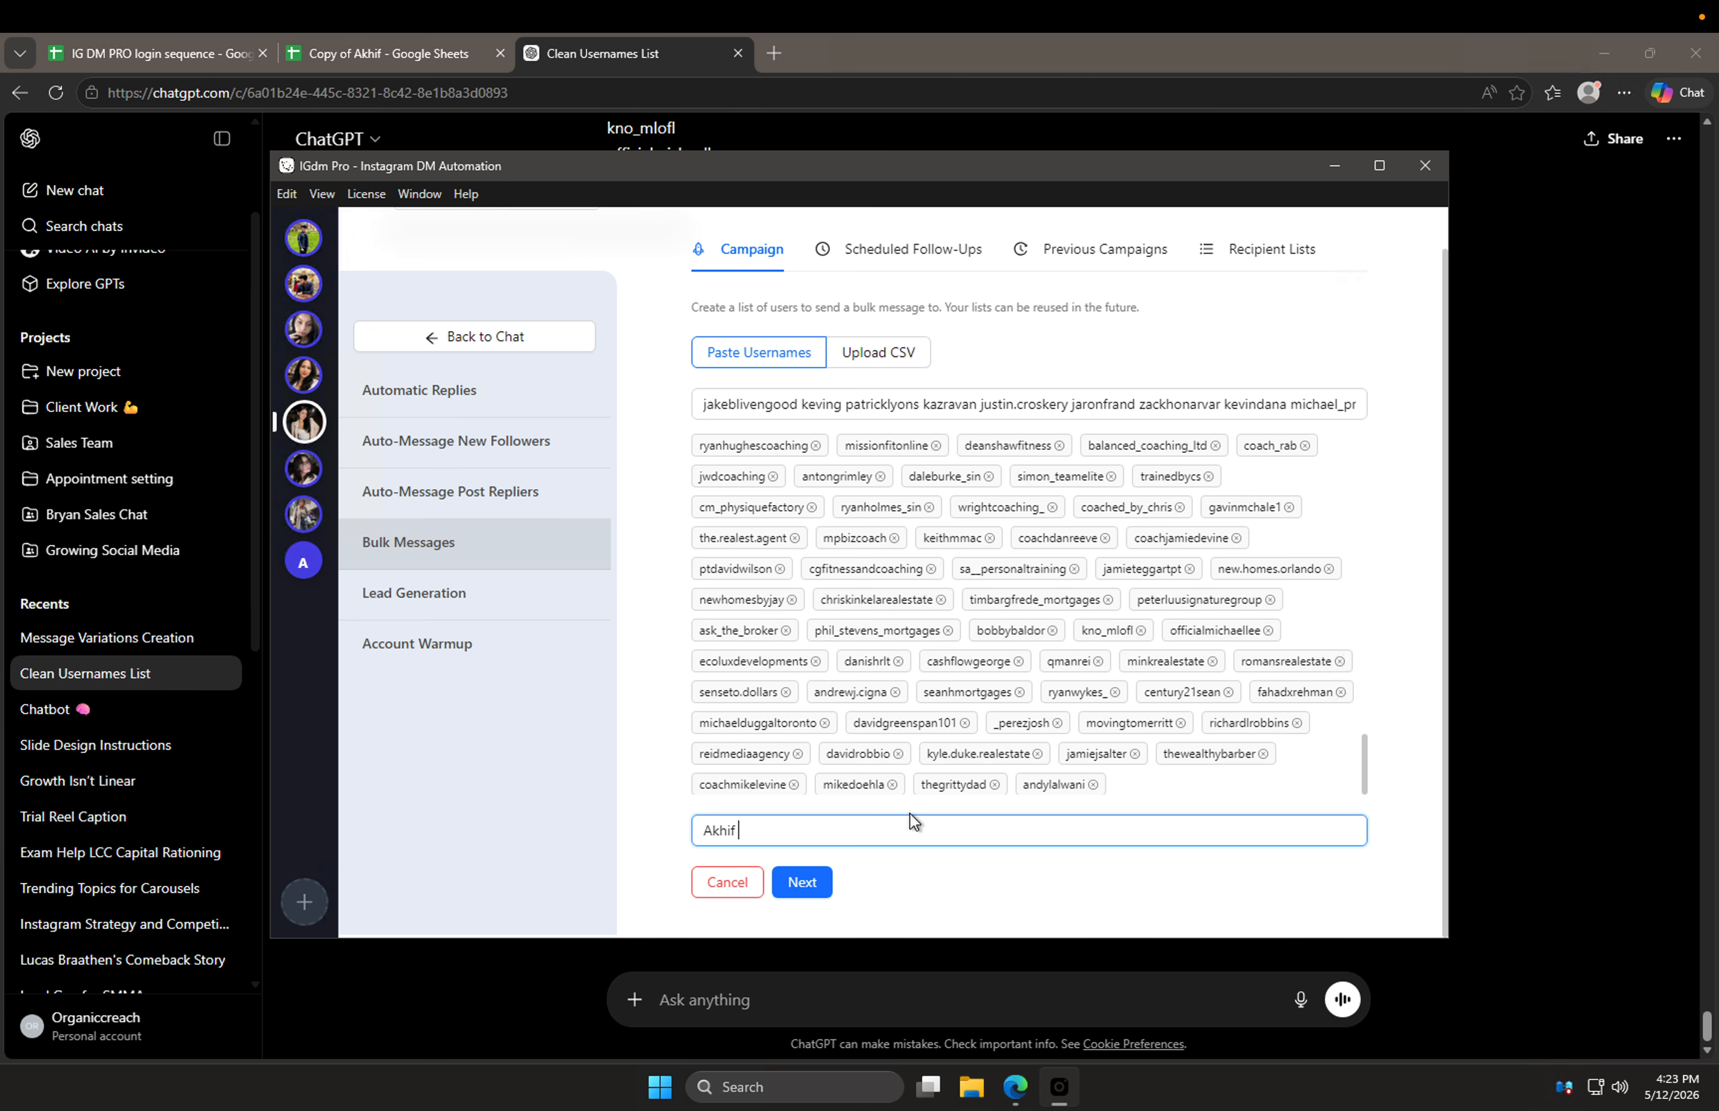
click(787, 883)
key(Return)
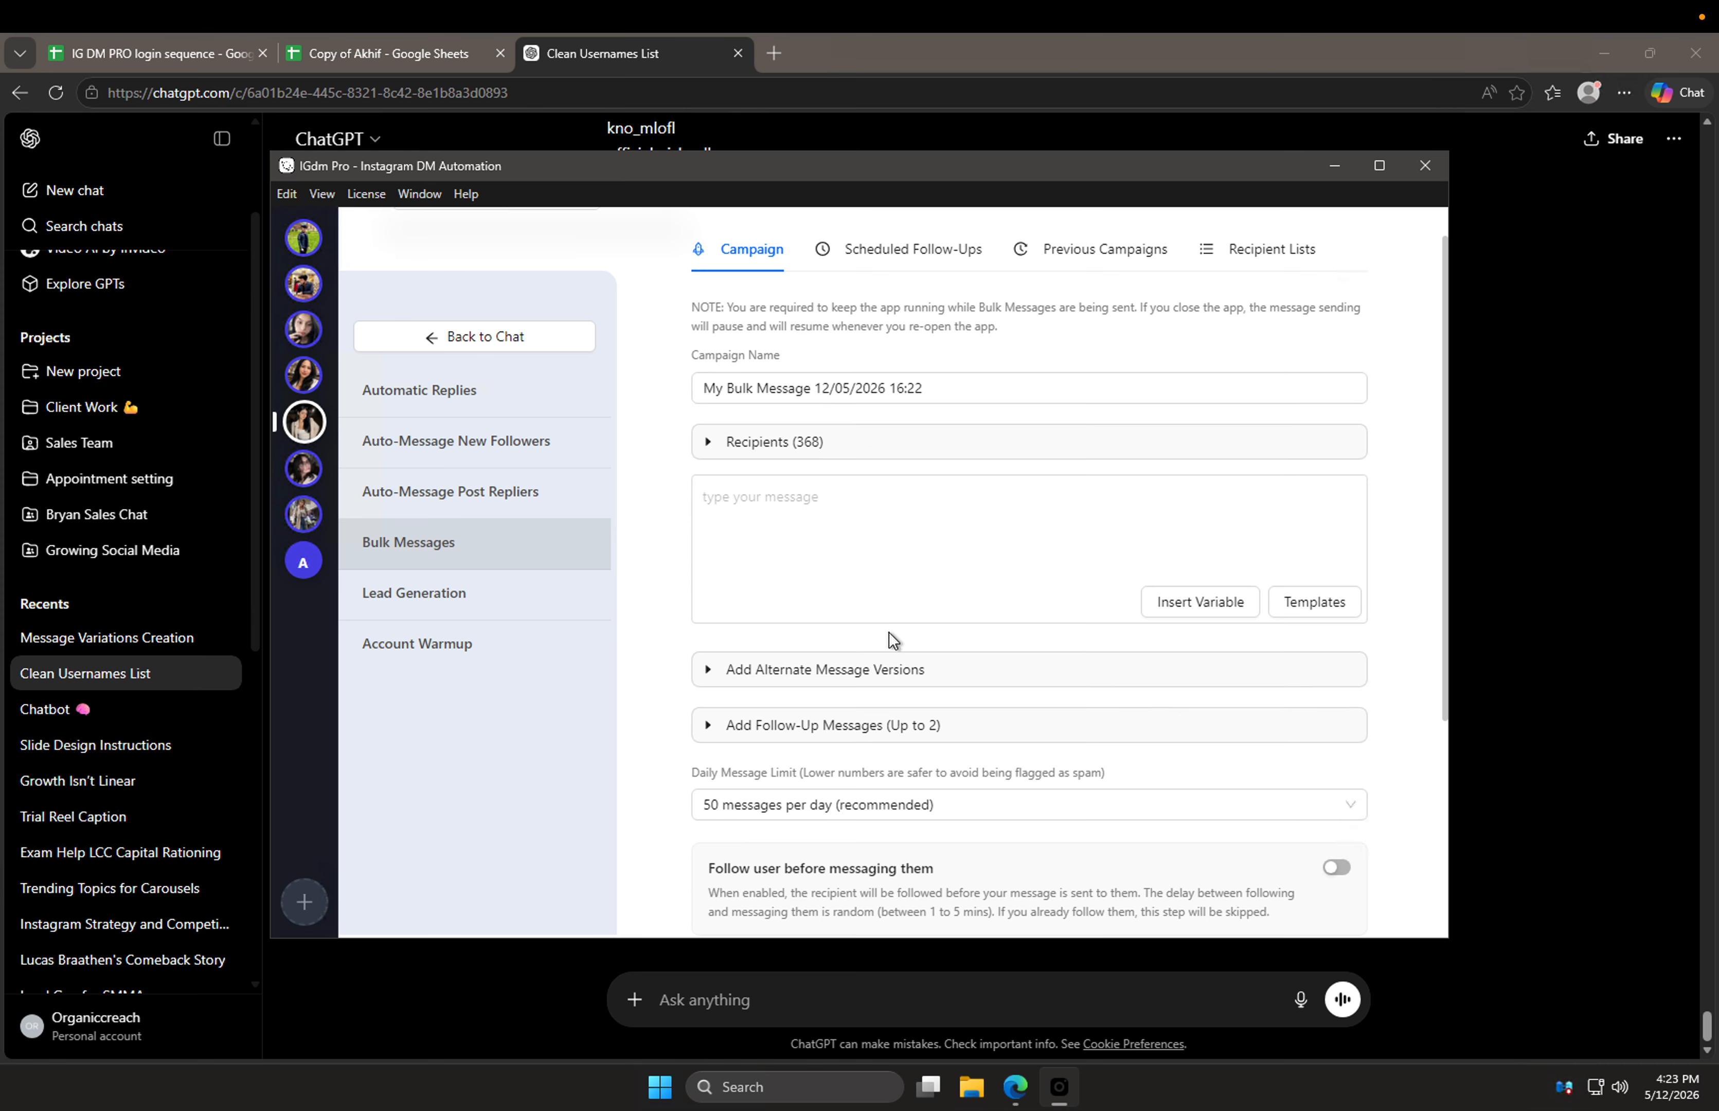
Step: Switch to ChatGPT, open the Message Variations Creation chat, and copy the response containing the message variations
click(1662, 529)
right_click(738, 751)
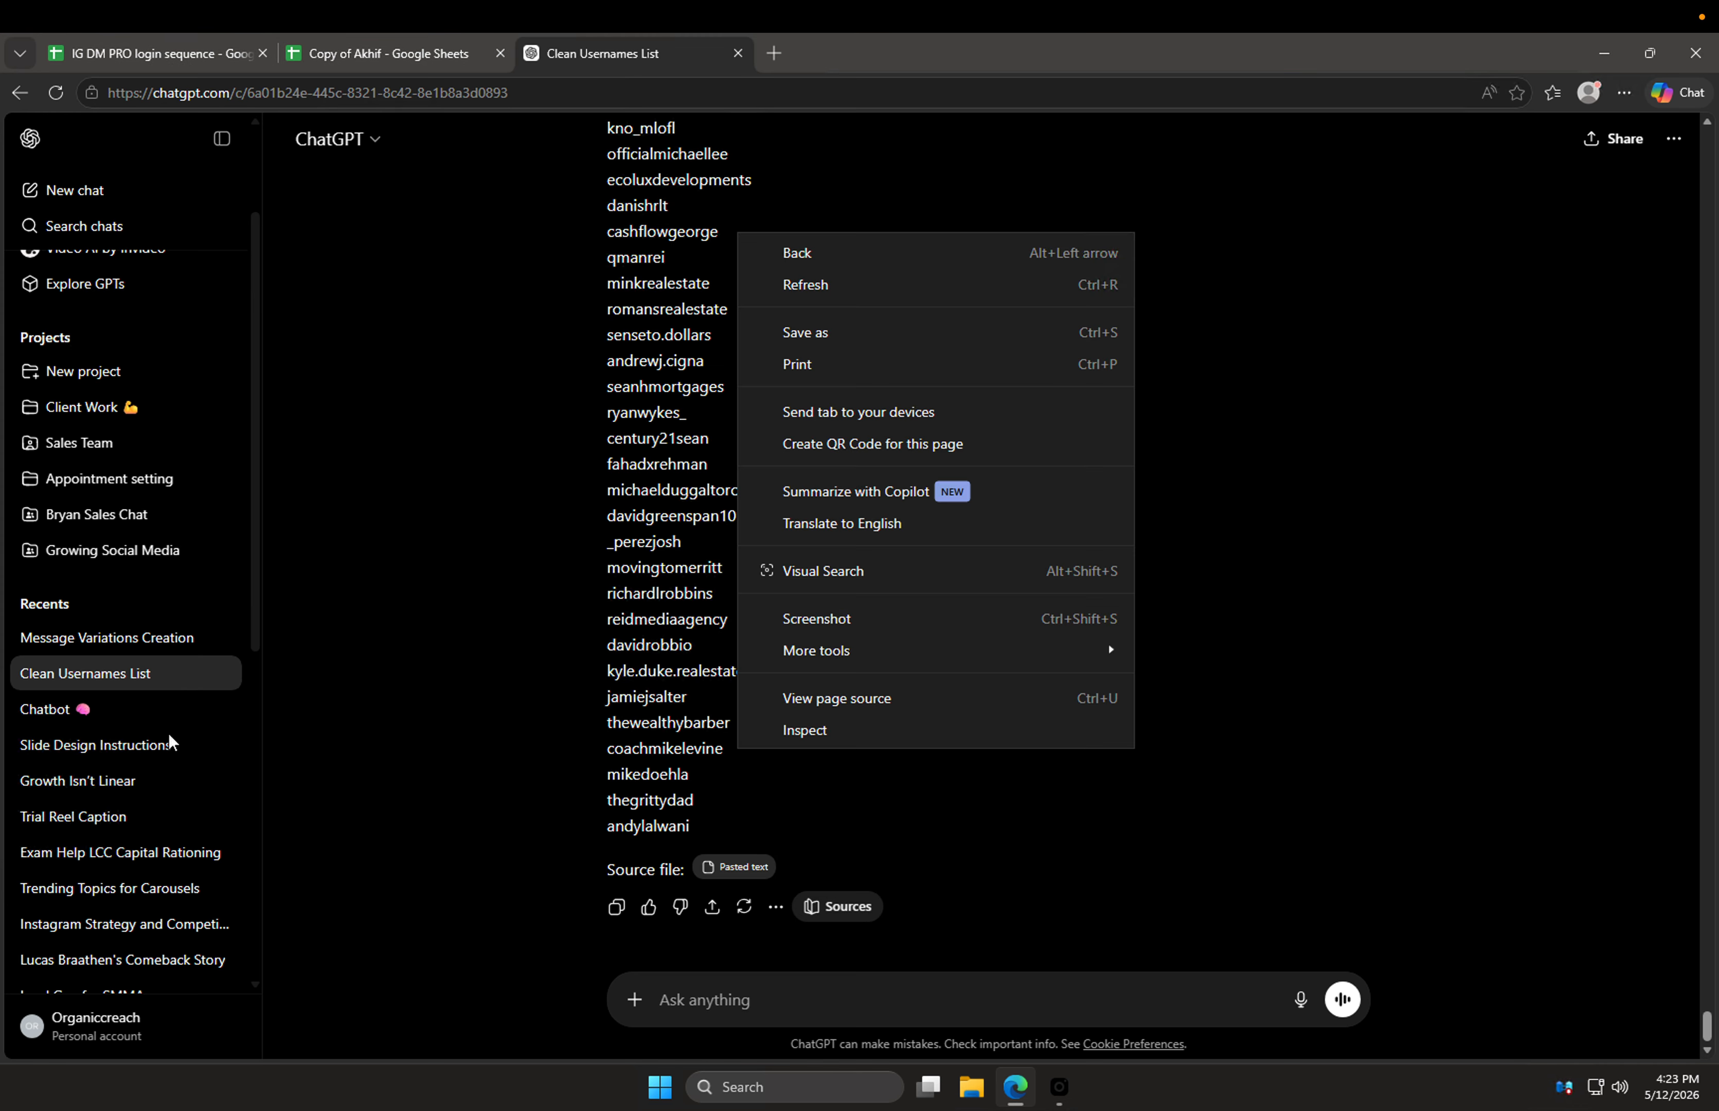
click(314, 695)
click(141, 609)
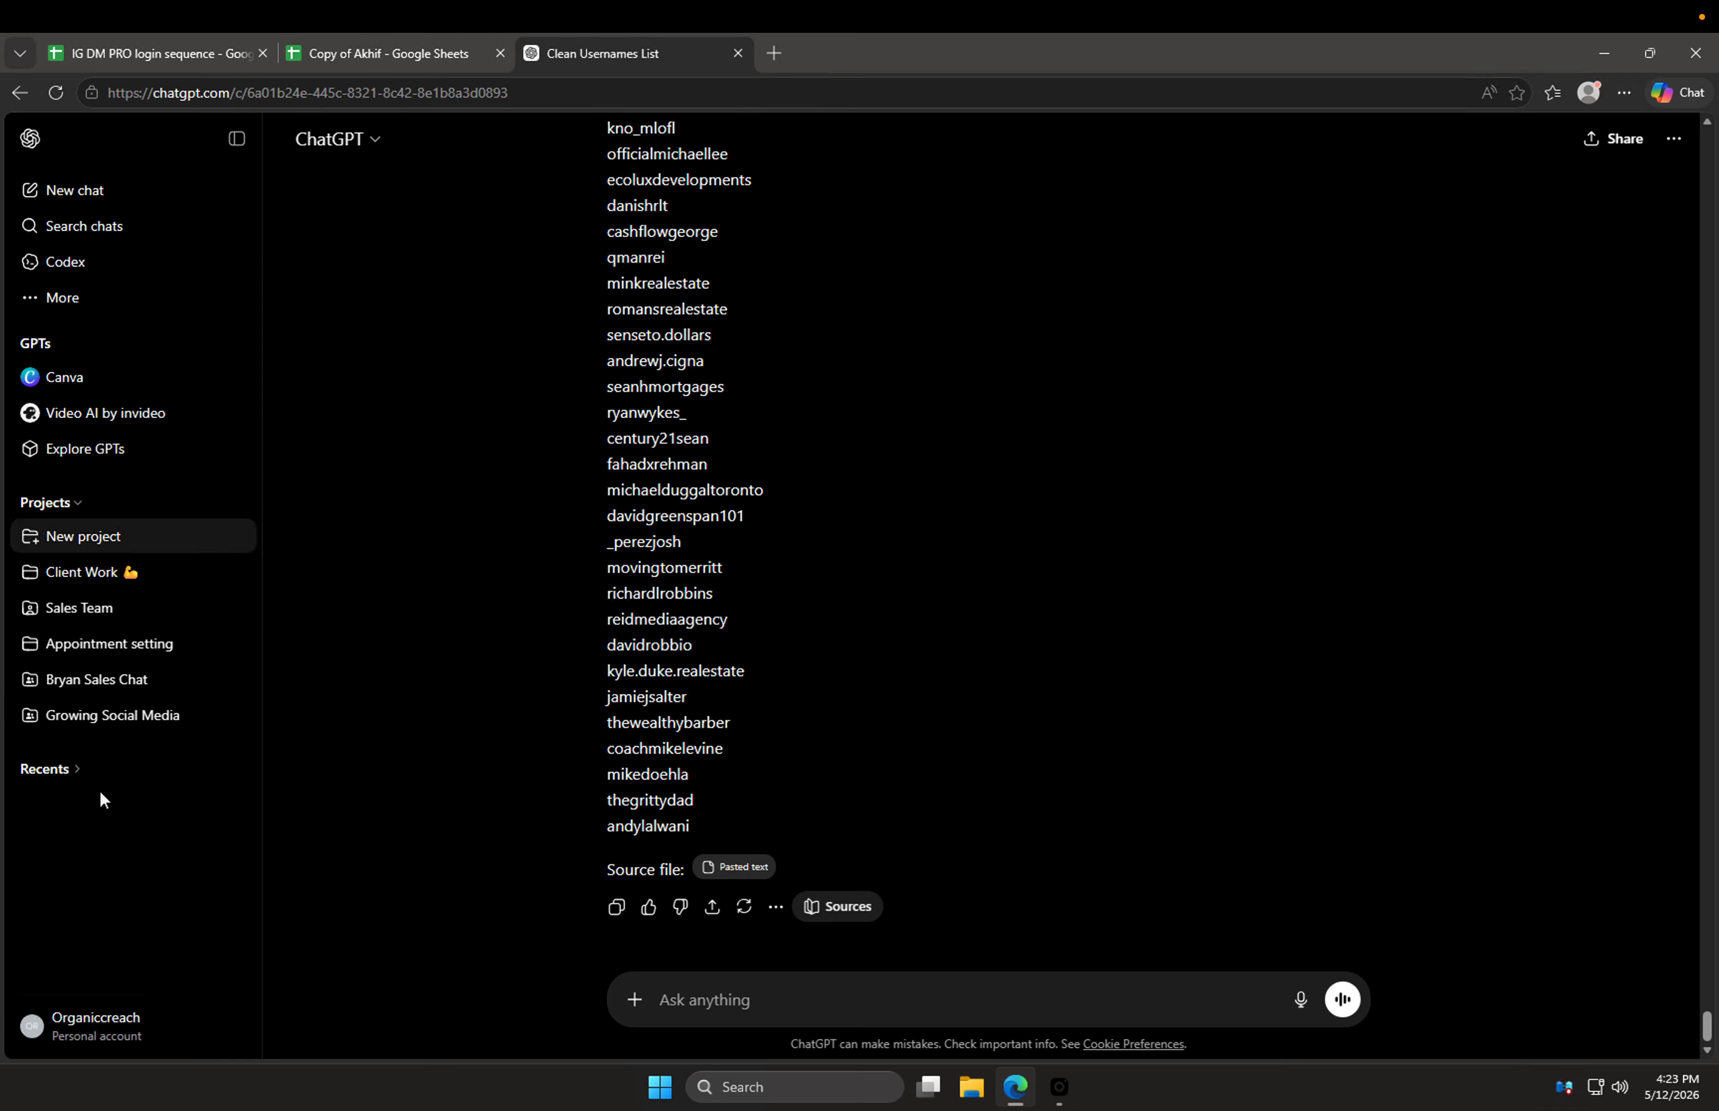
click(100, 771)
click(109, 805)
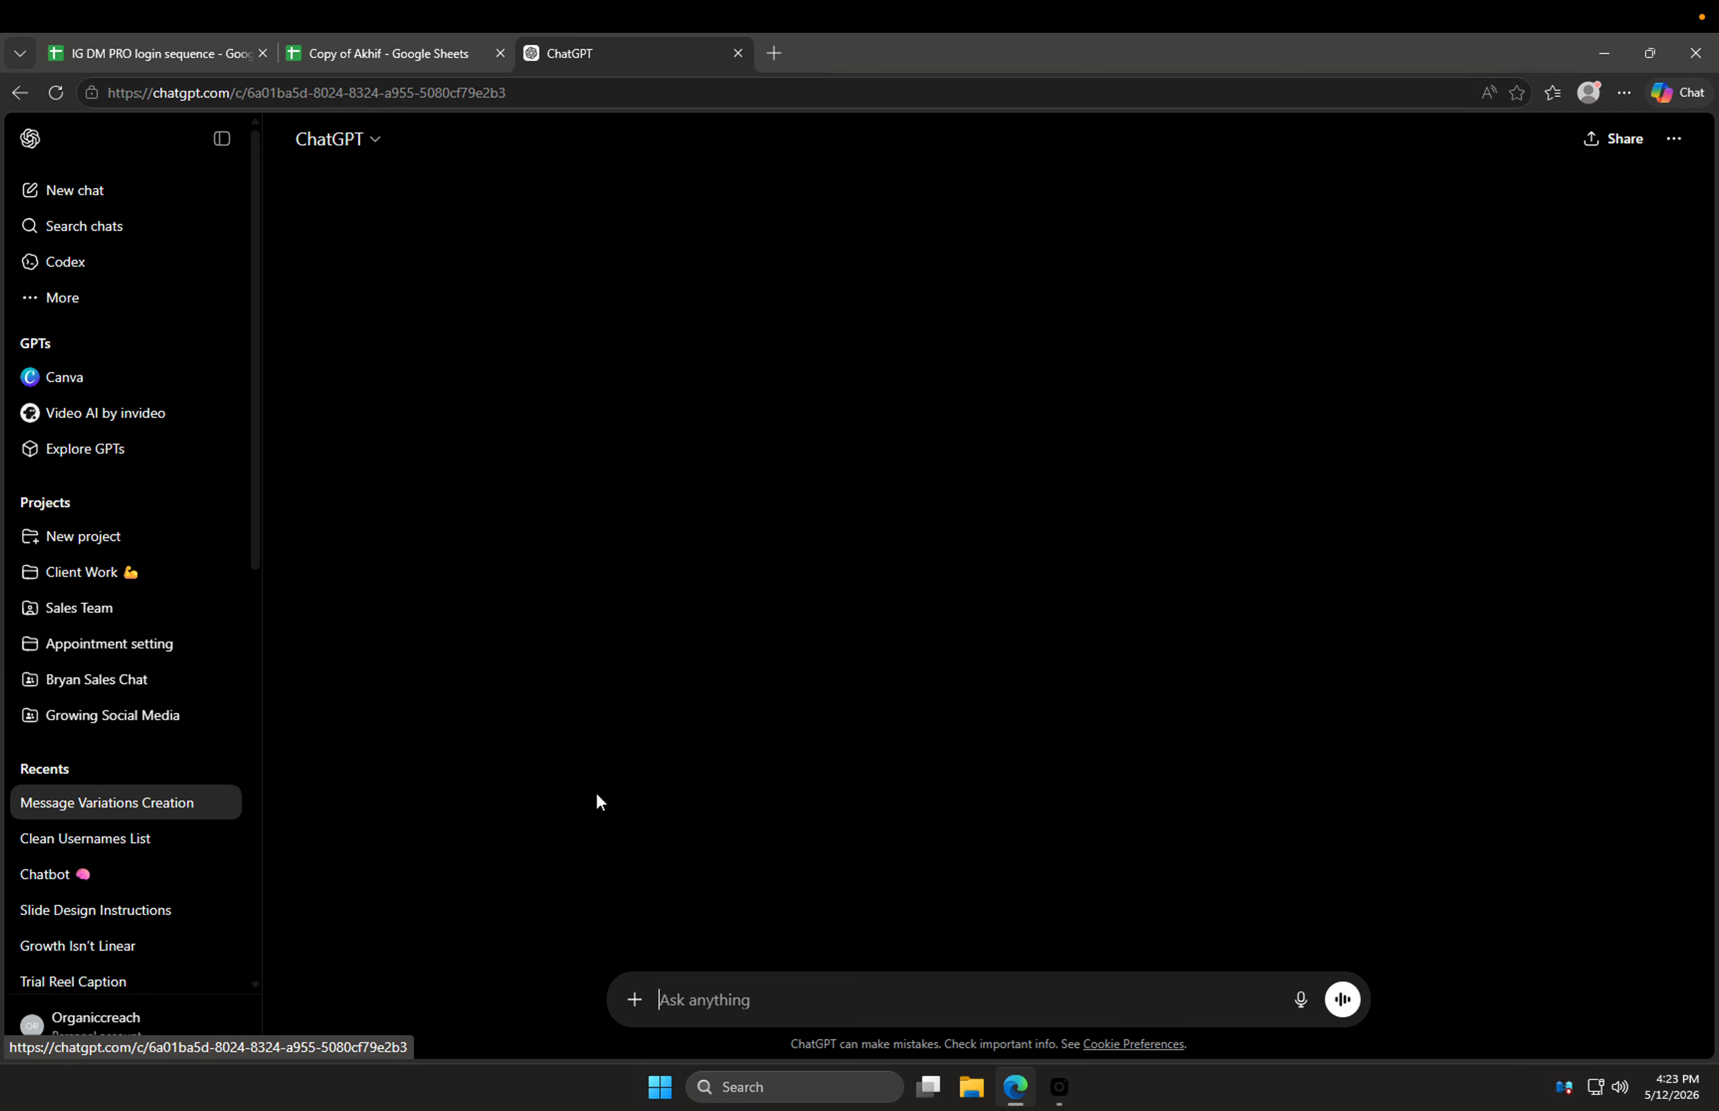
click(616, 907)
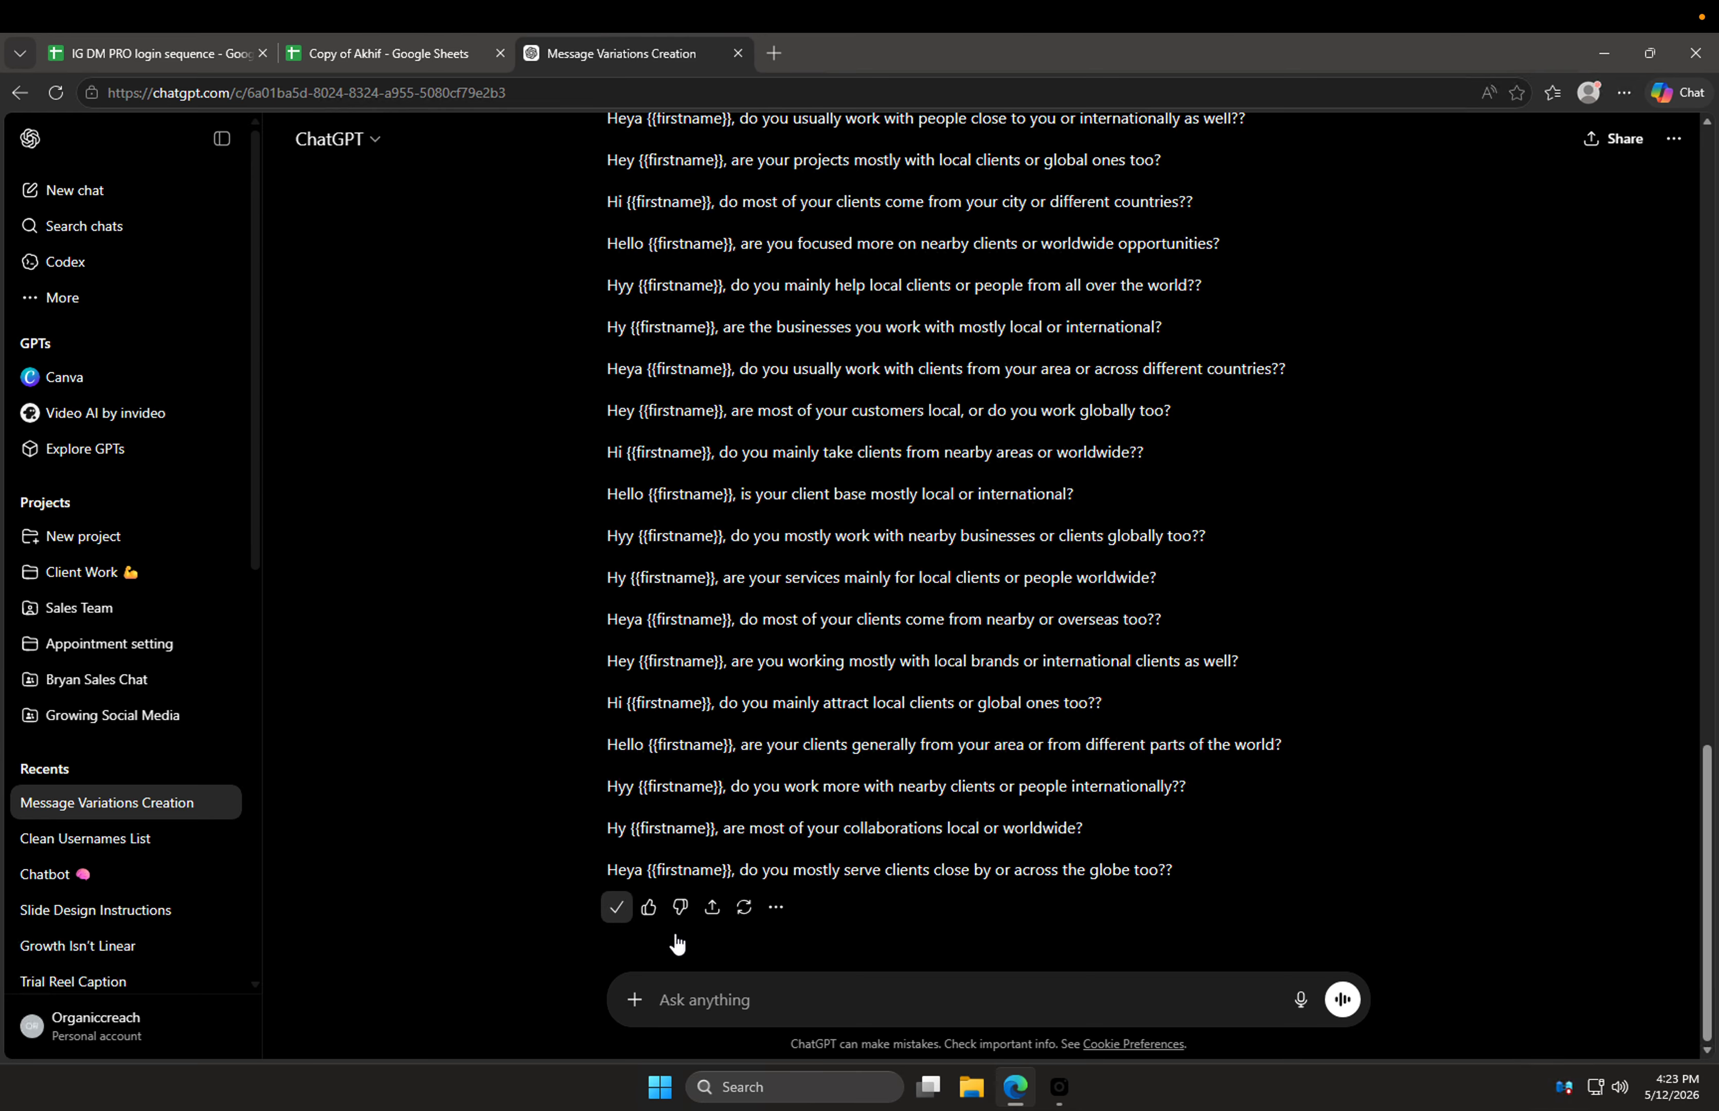
Step: Paste the variations as the IGdm Pro campaign message, cutting everything after "Hey {{firstname}}, do you mostly work with local clients or worldwide?"
click(1059, 1086)
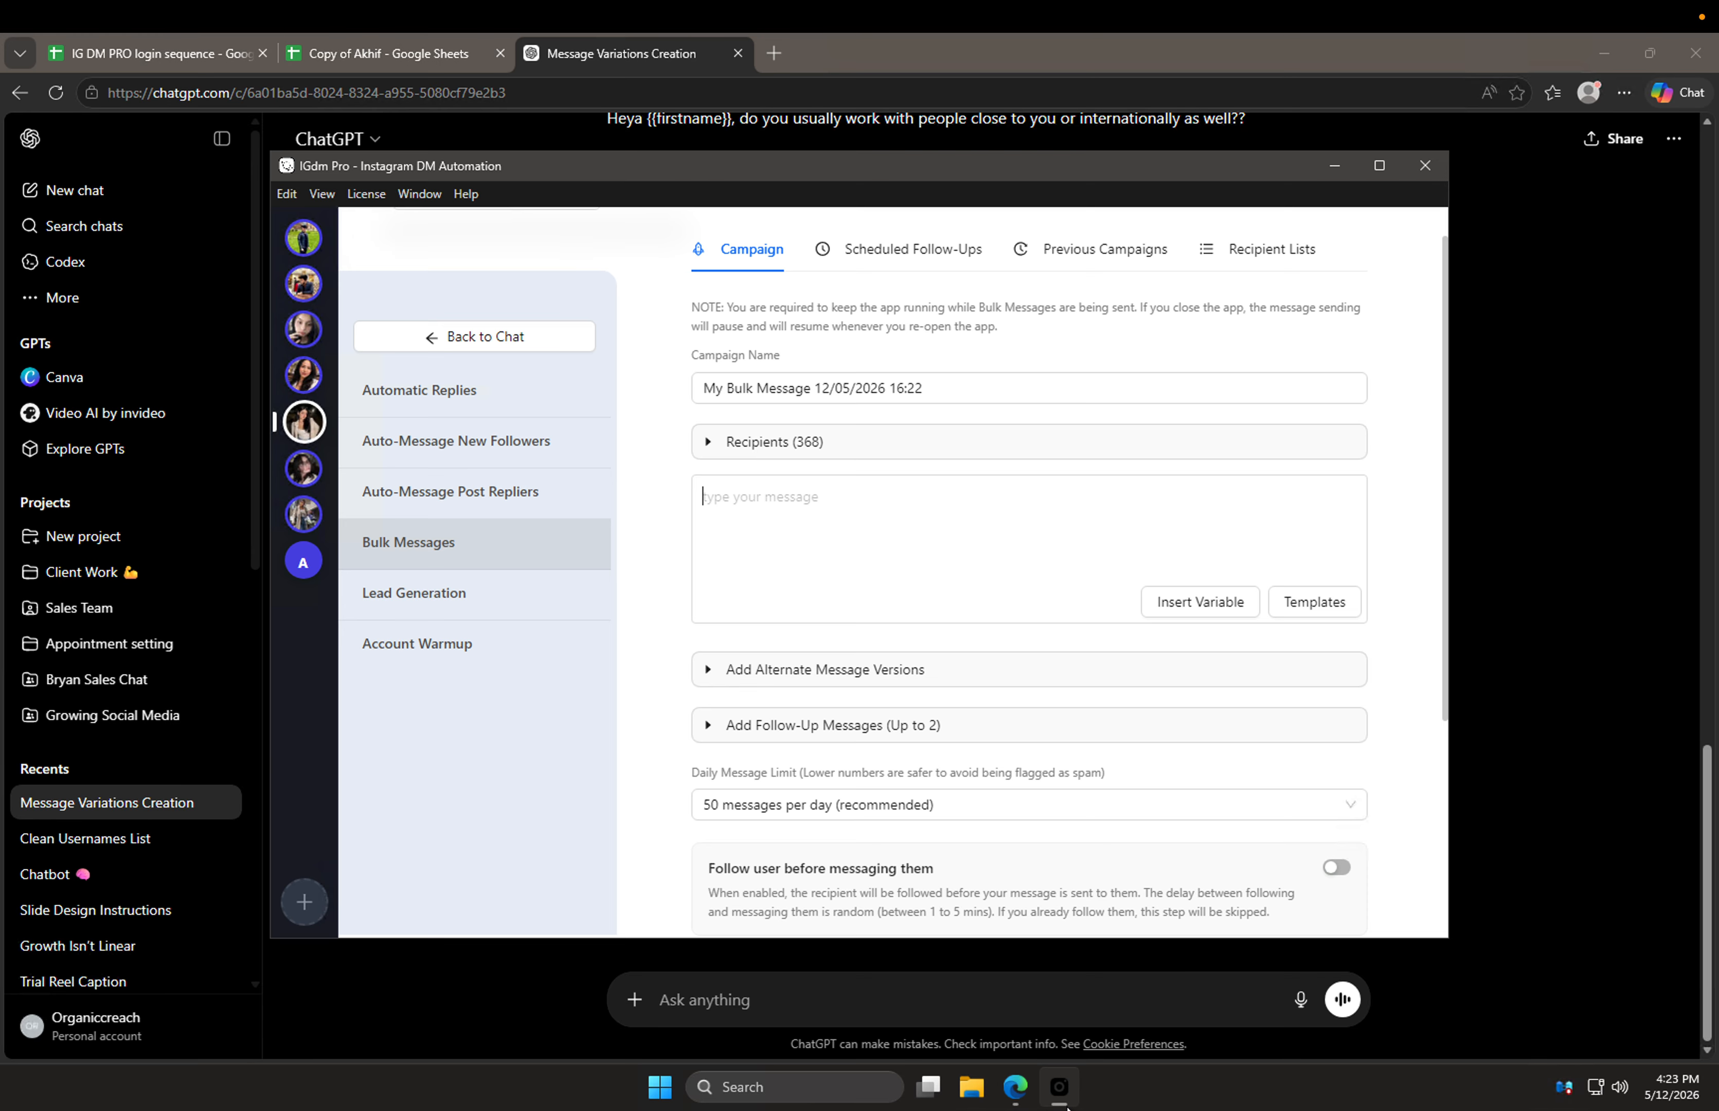
click(905, 507)
key(ctrl+v)
drag(704, 541, 995, 628)
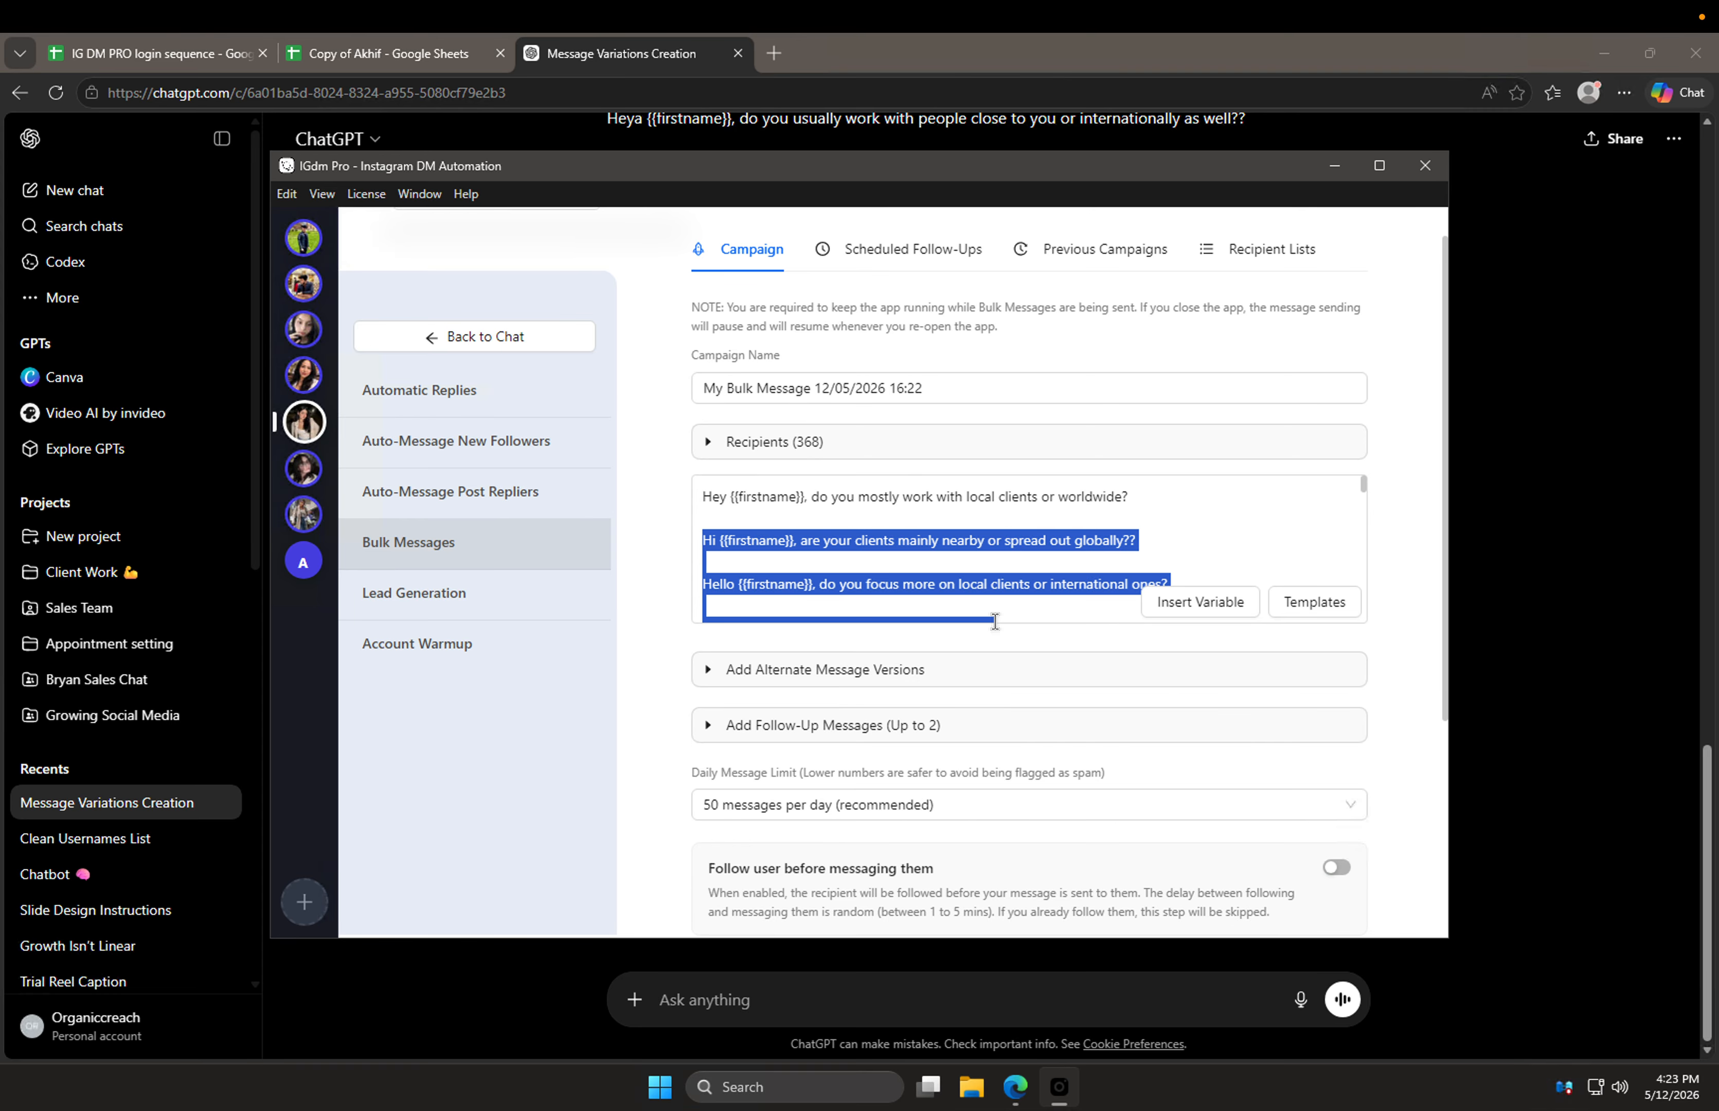
click(1036, 554)
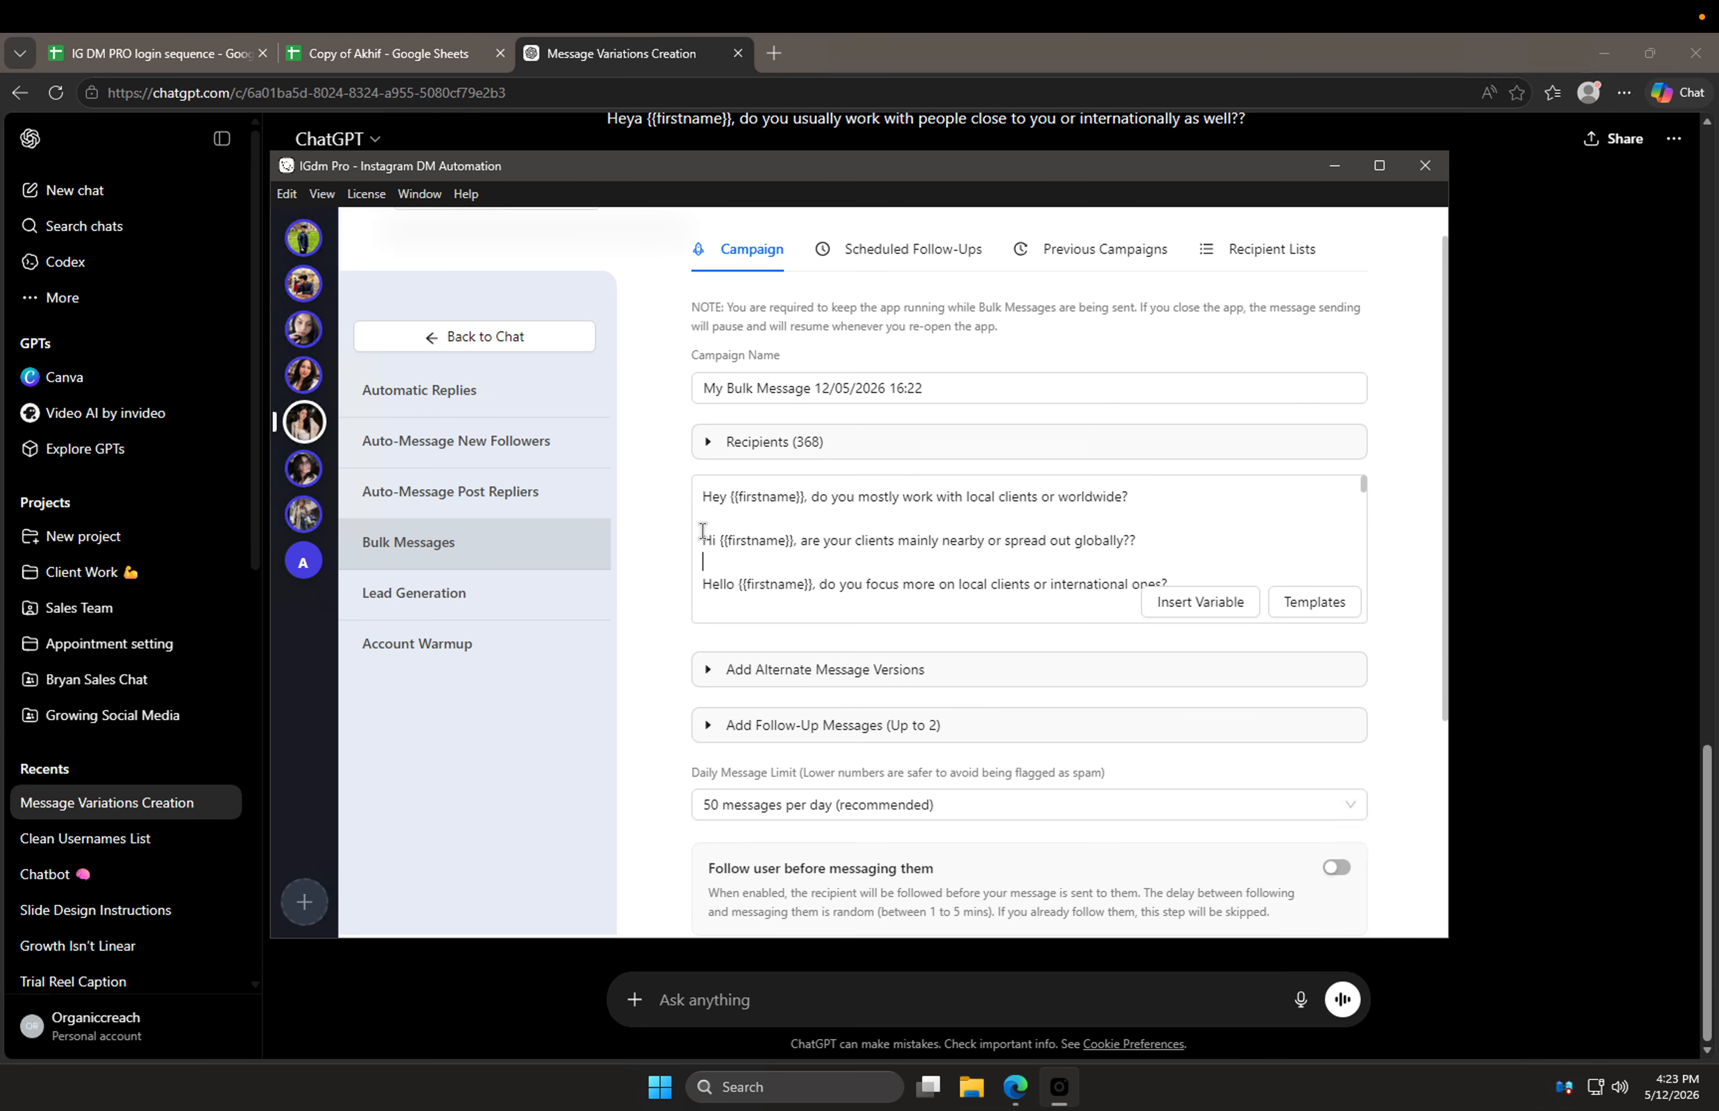
drag(702, 530, 904, 835)
key(ctrl+v)
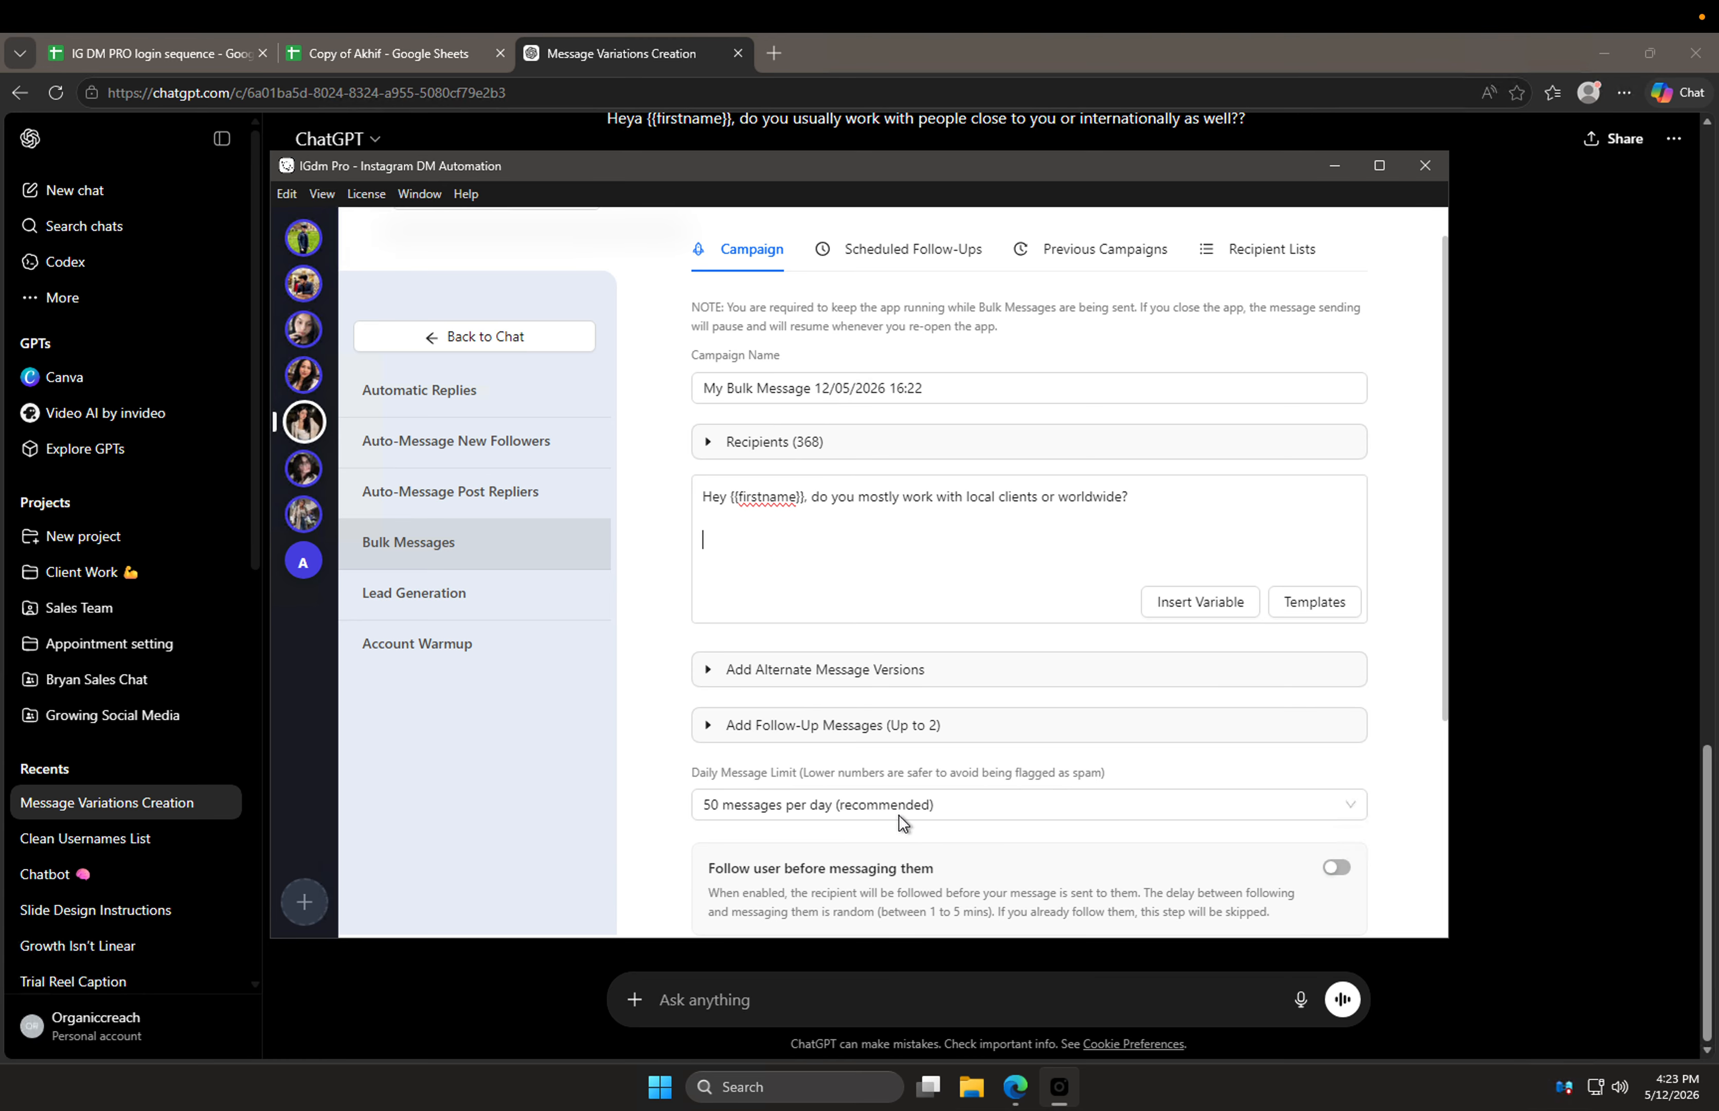
Step: Add an alternate message version containing only "Hi {{firstname}}, are your clients mainly nearby or spread out globally??" by pasting the remaining variations and cutting the rest
click(874, 675)
key(super)
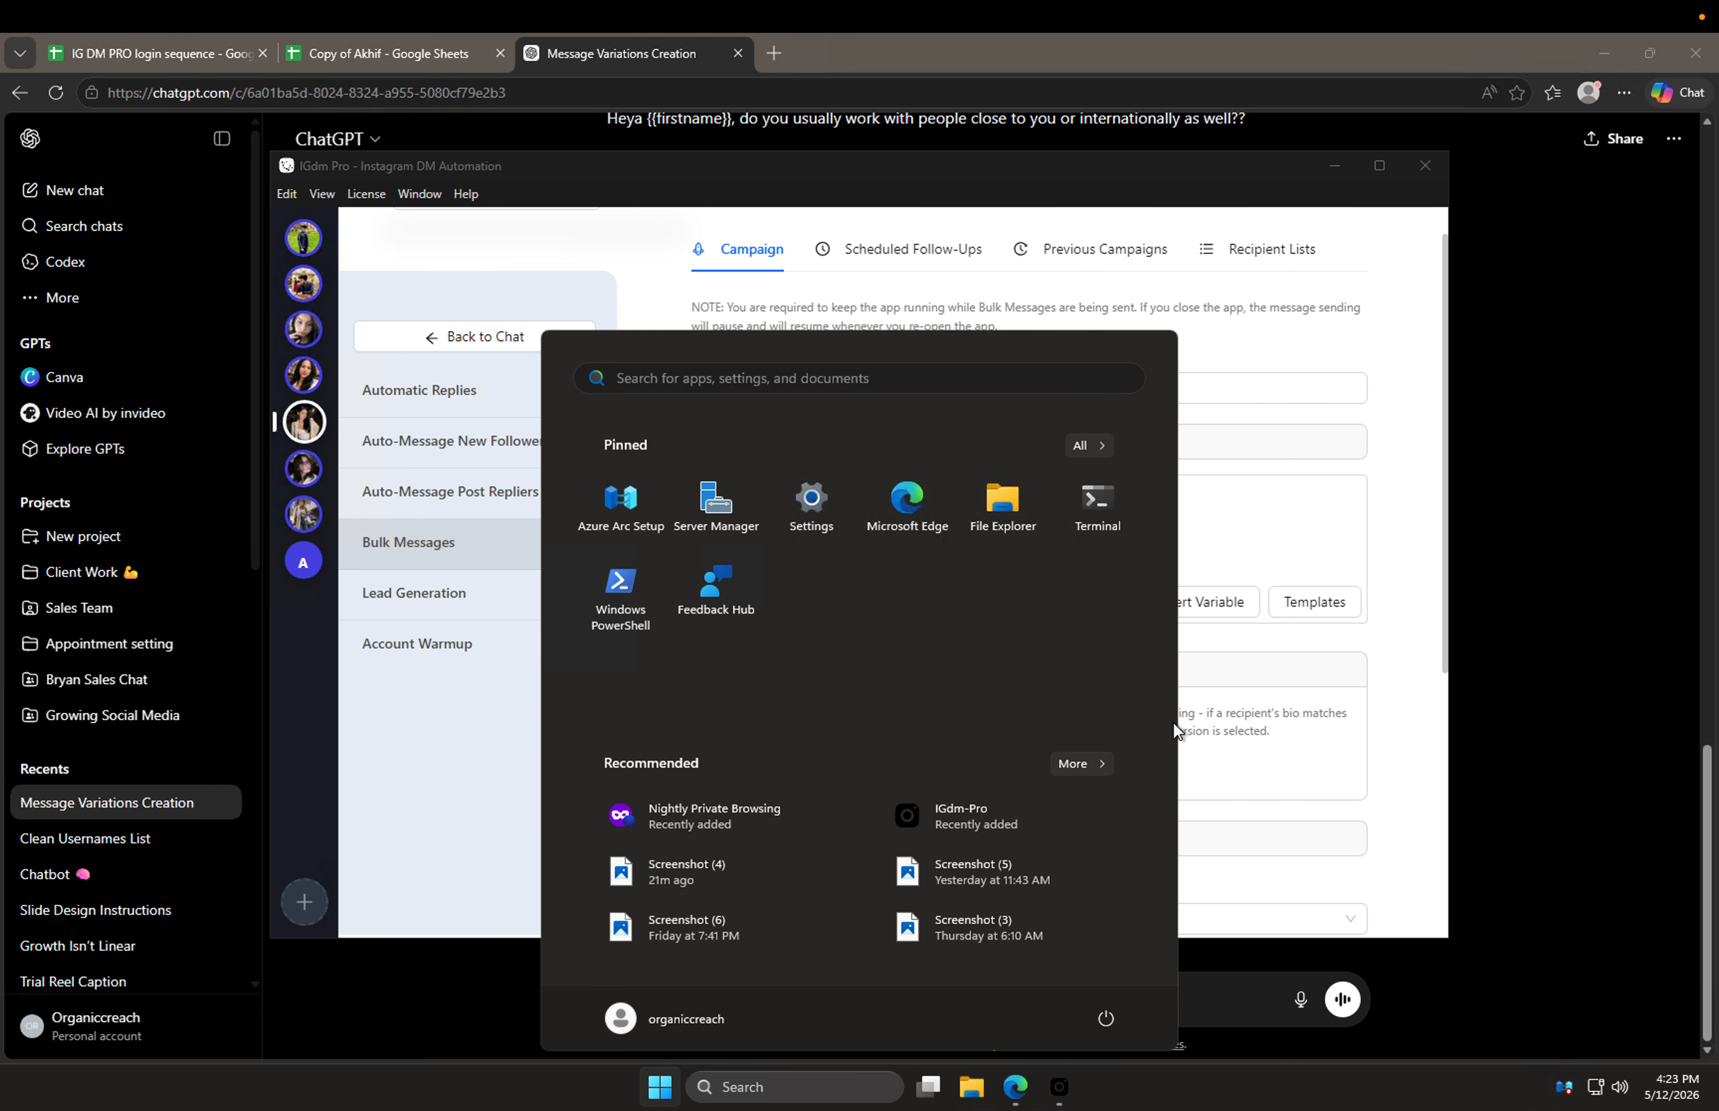
click(1217, 729)
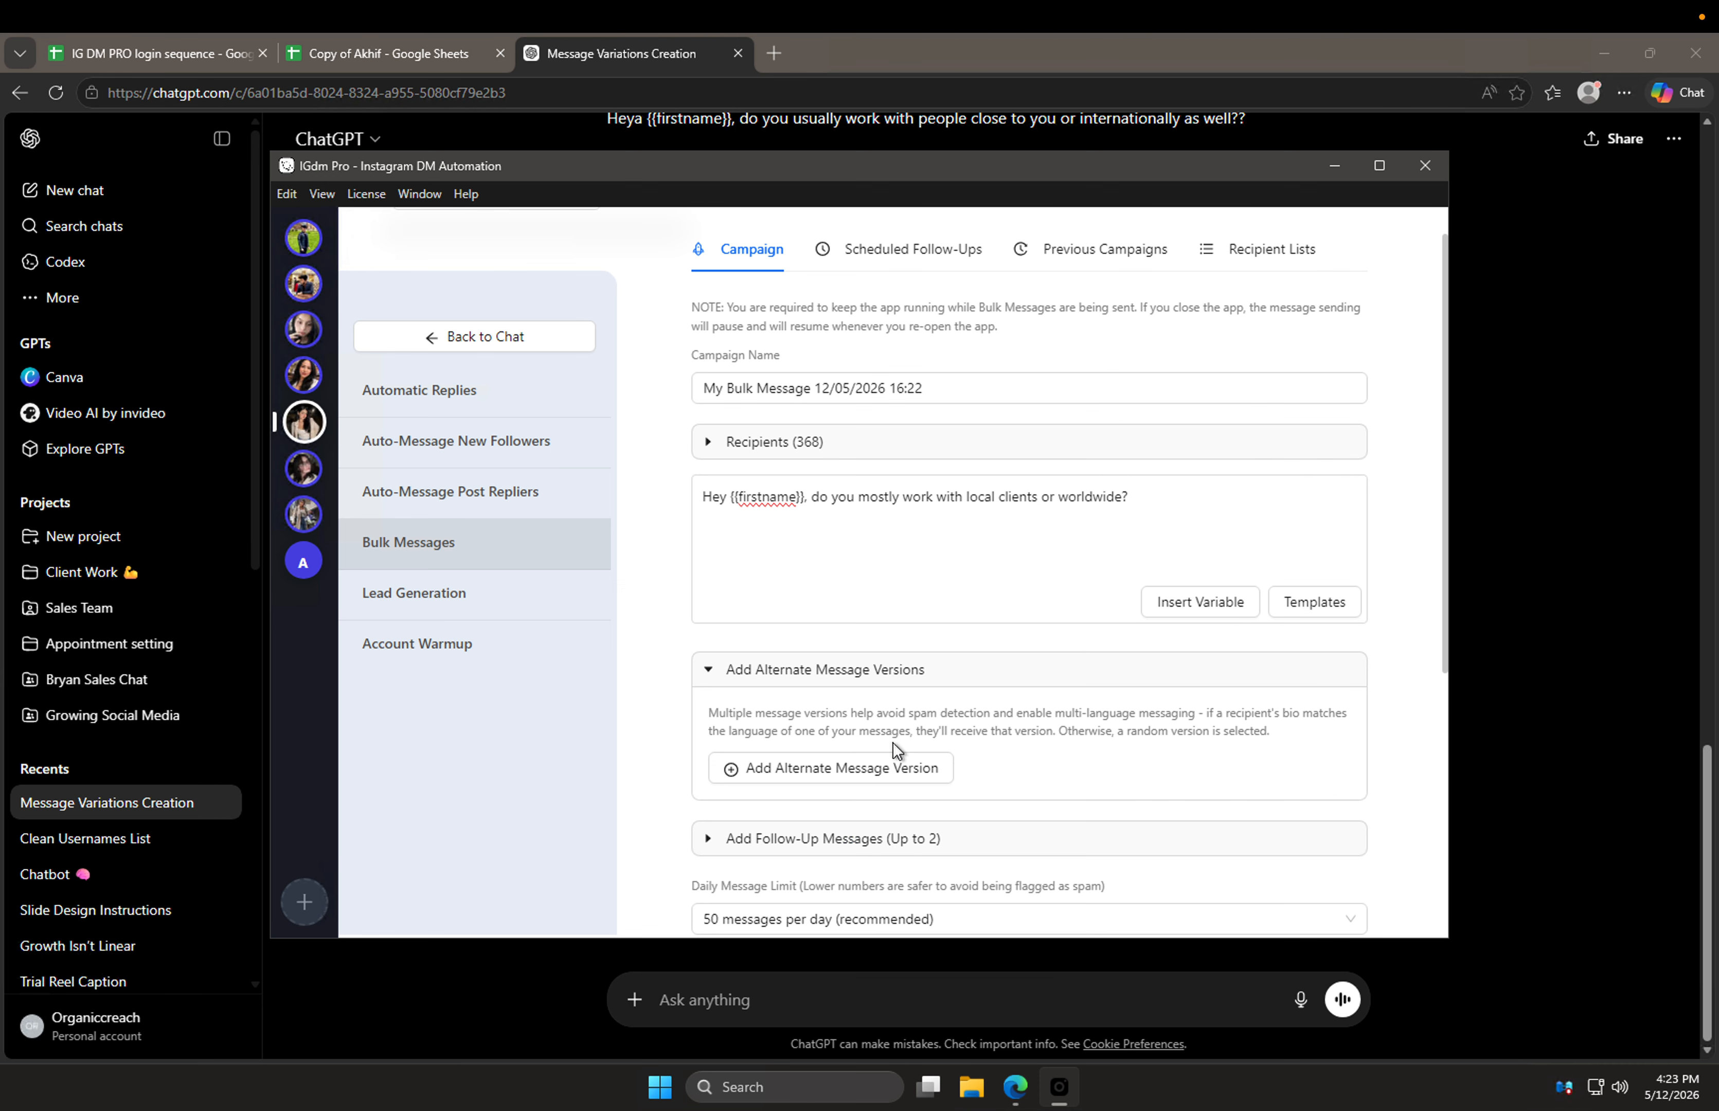
click(939, 767)
key(ctrl+v)
scroll(683, 787, down, 2)
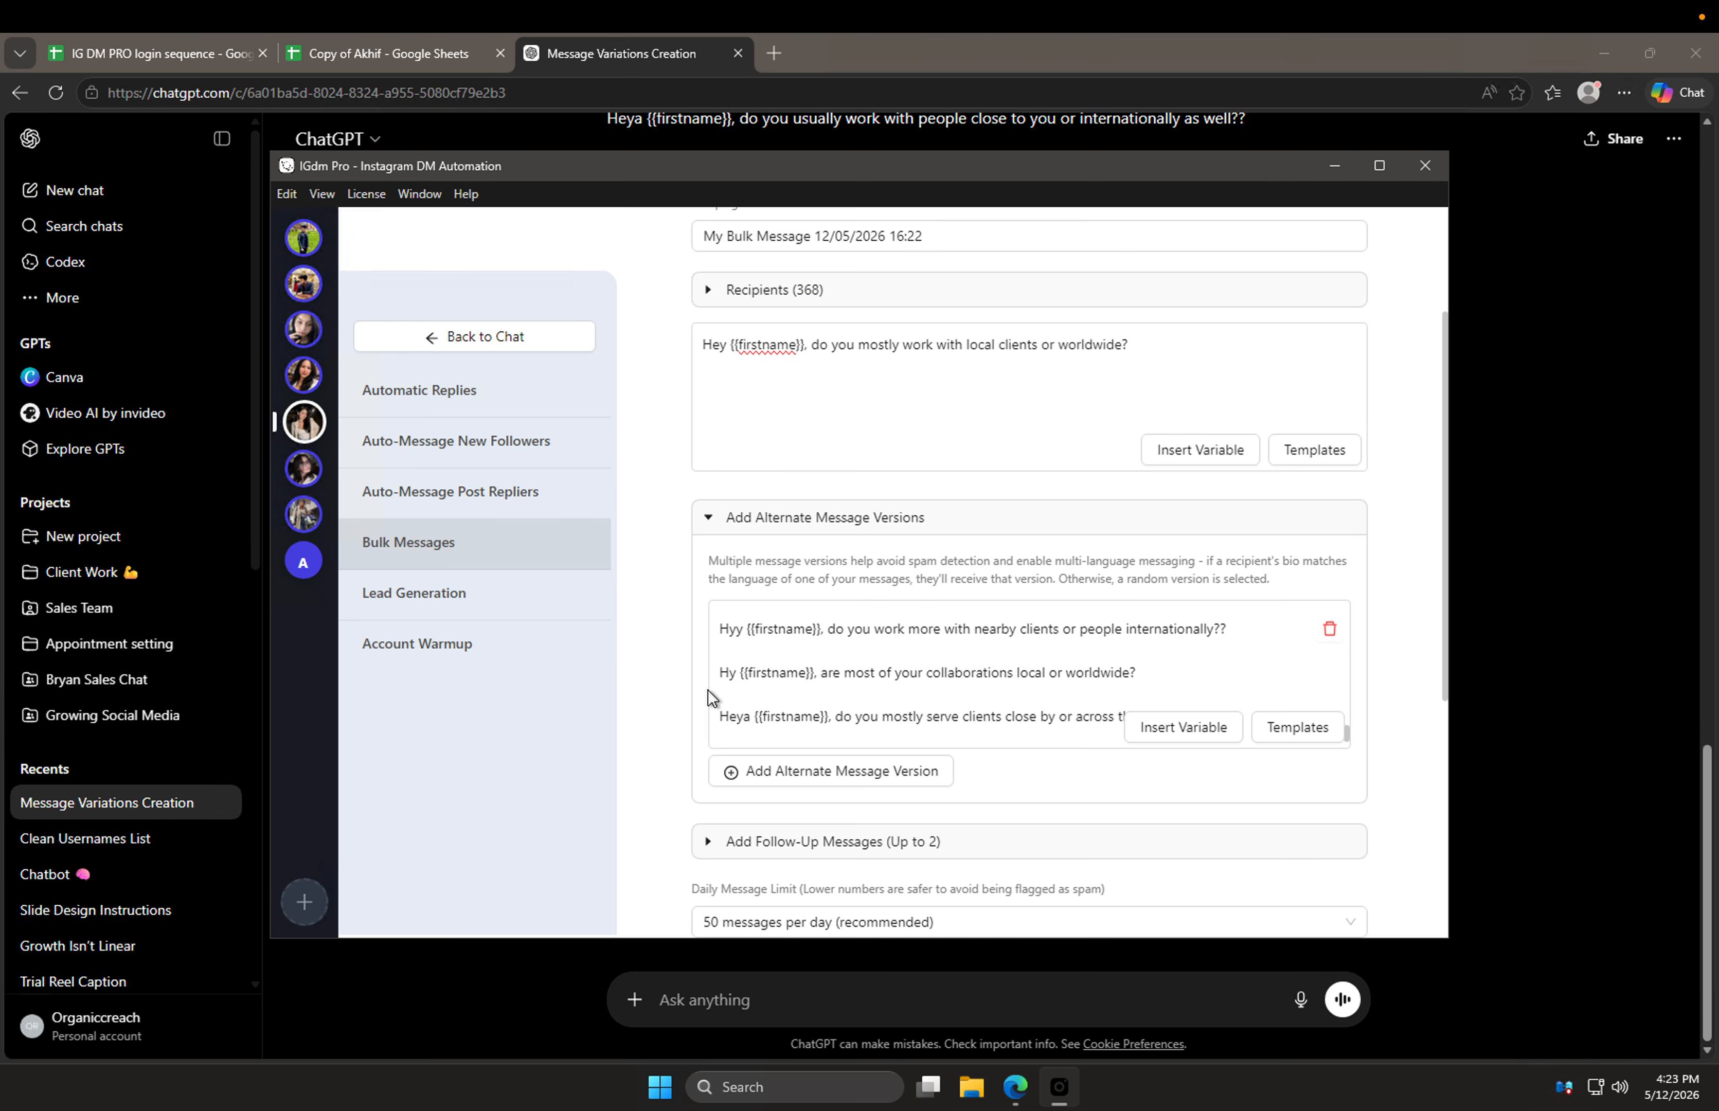
scroll(756, 654, down, 5)
scroll(757, 653, up, 5)
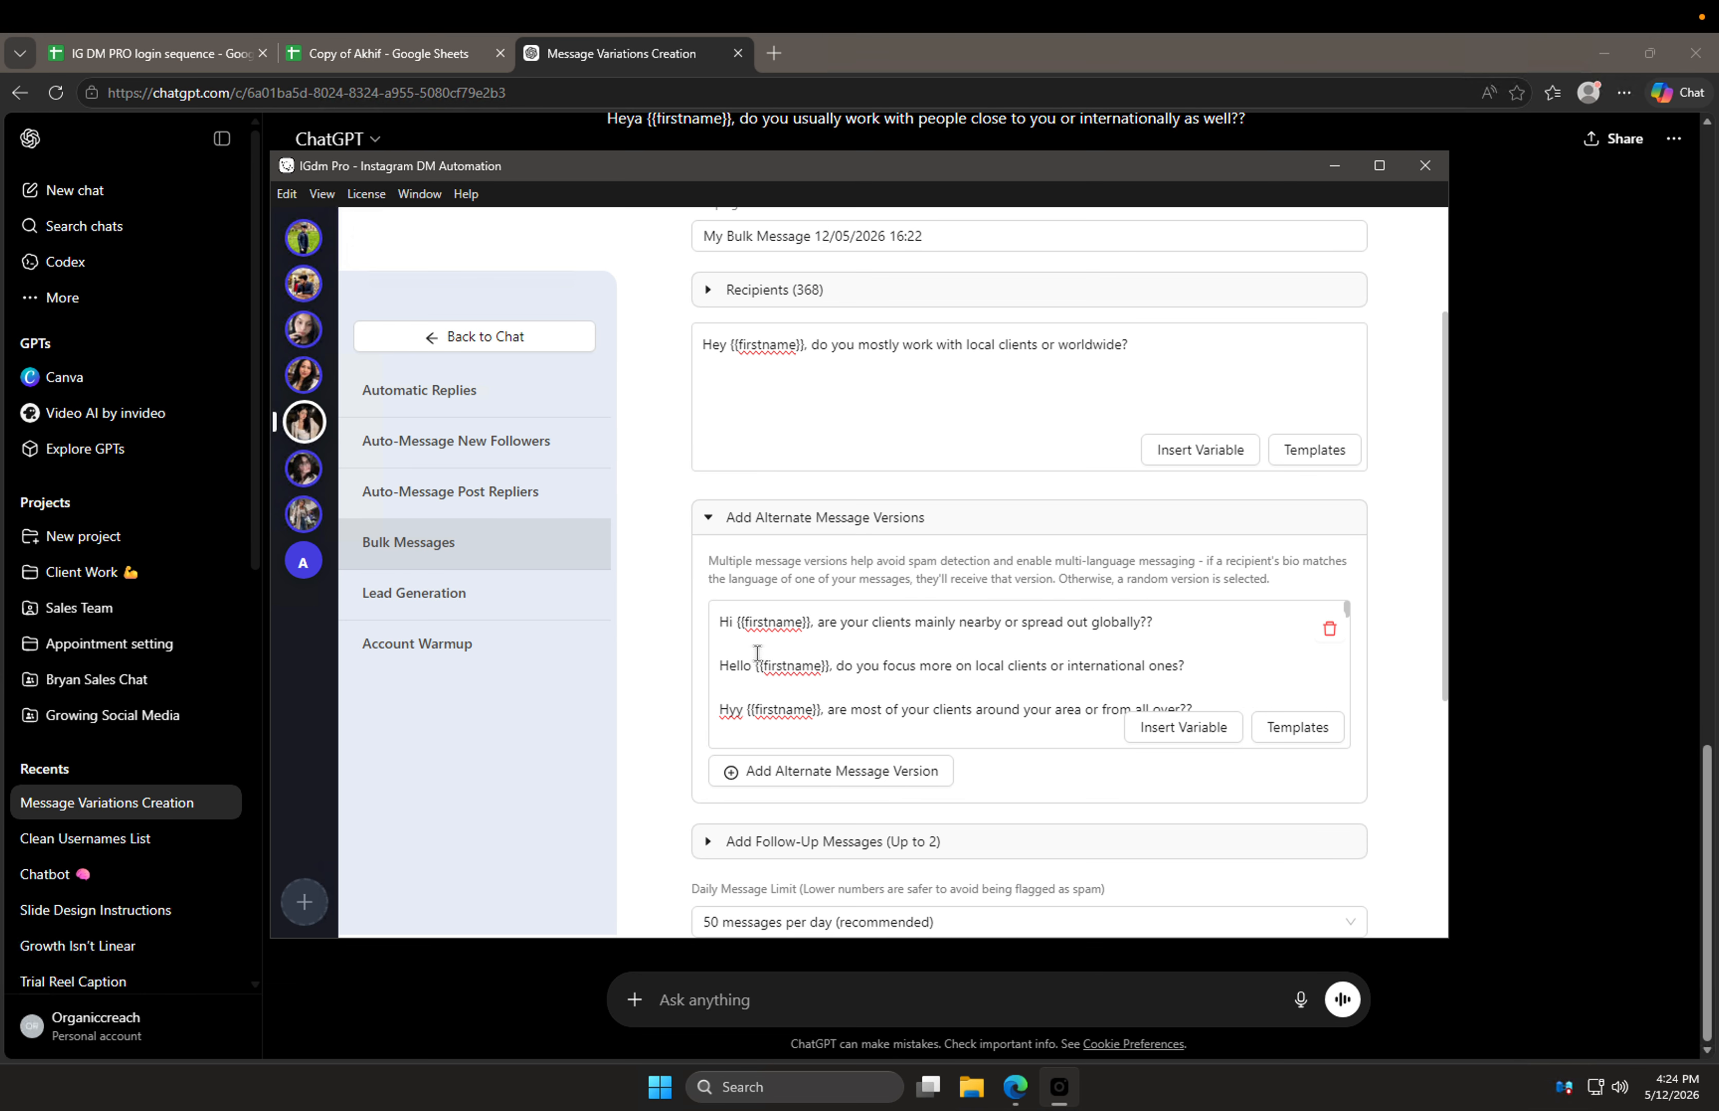
drag(727, 641, 851, 699)
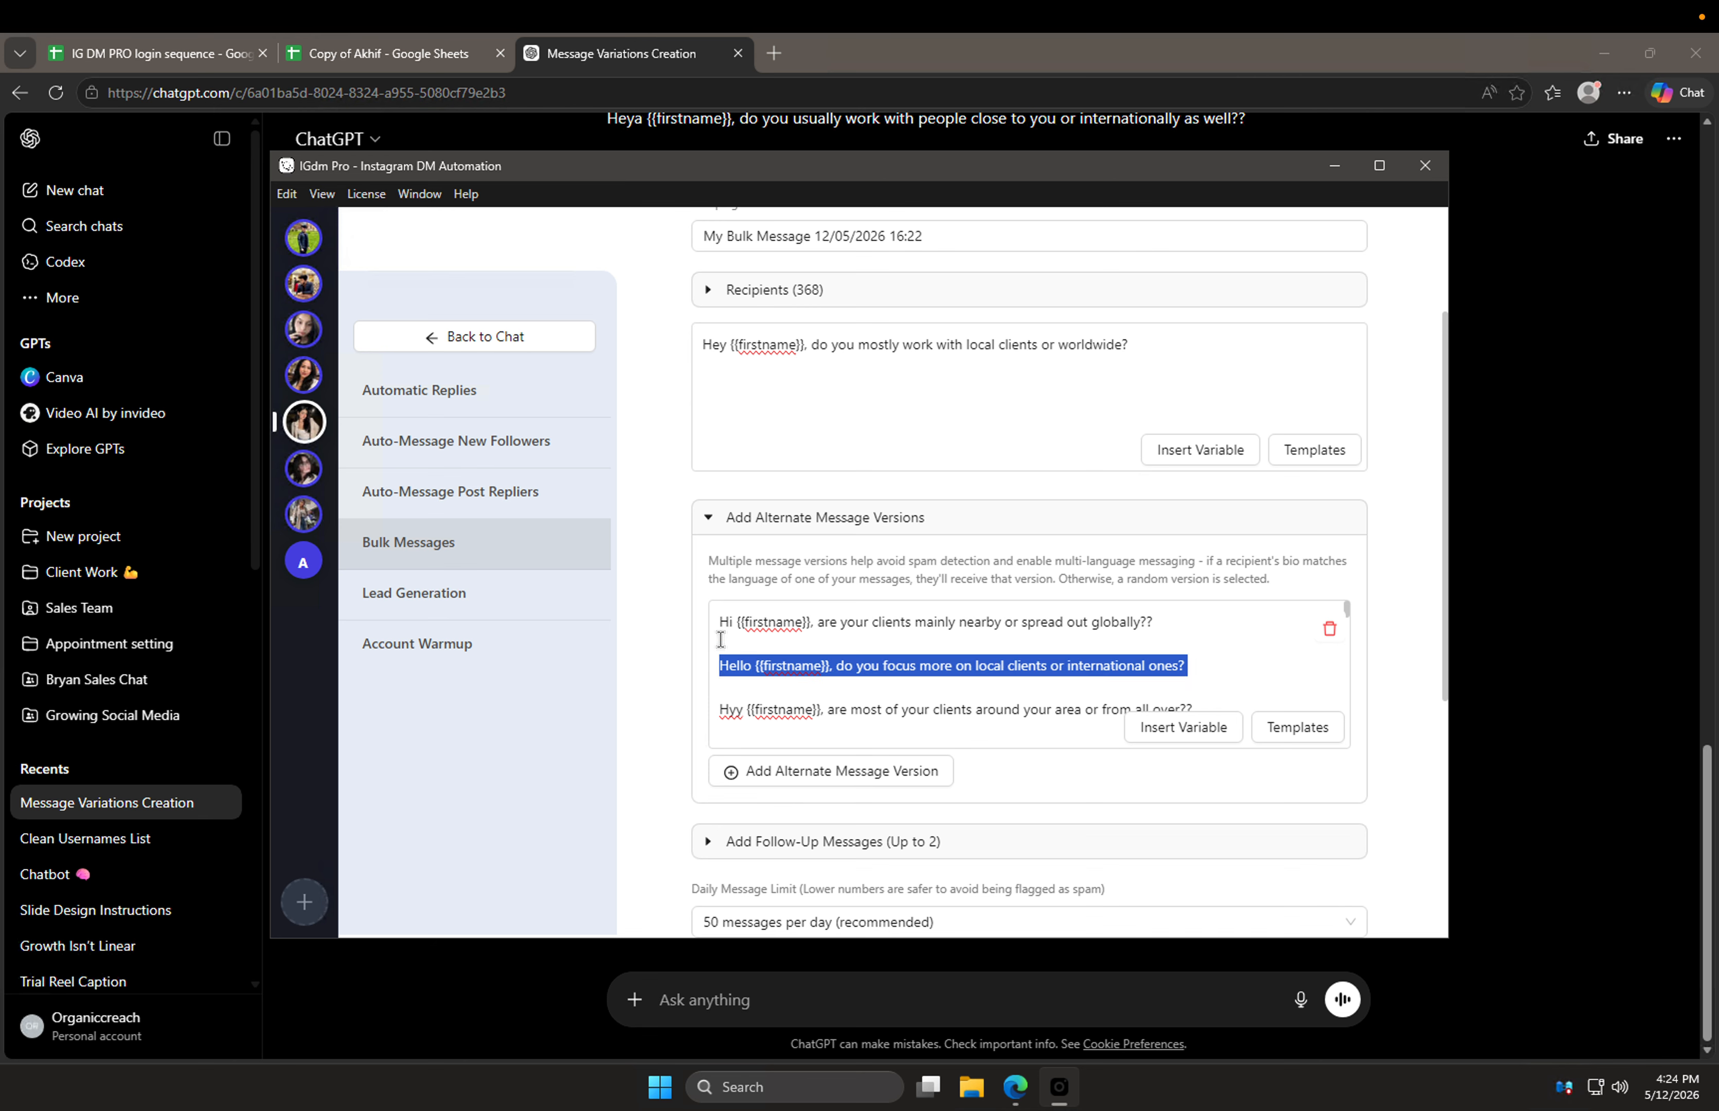
drag(720, 639, 958, 947)
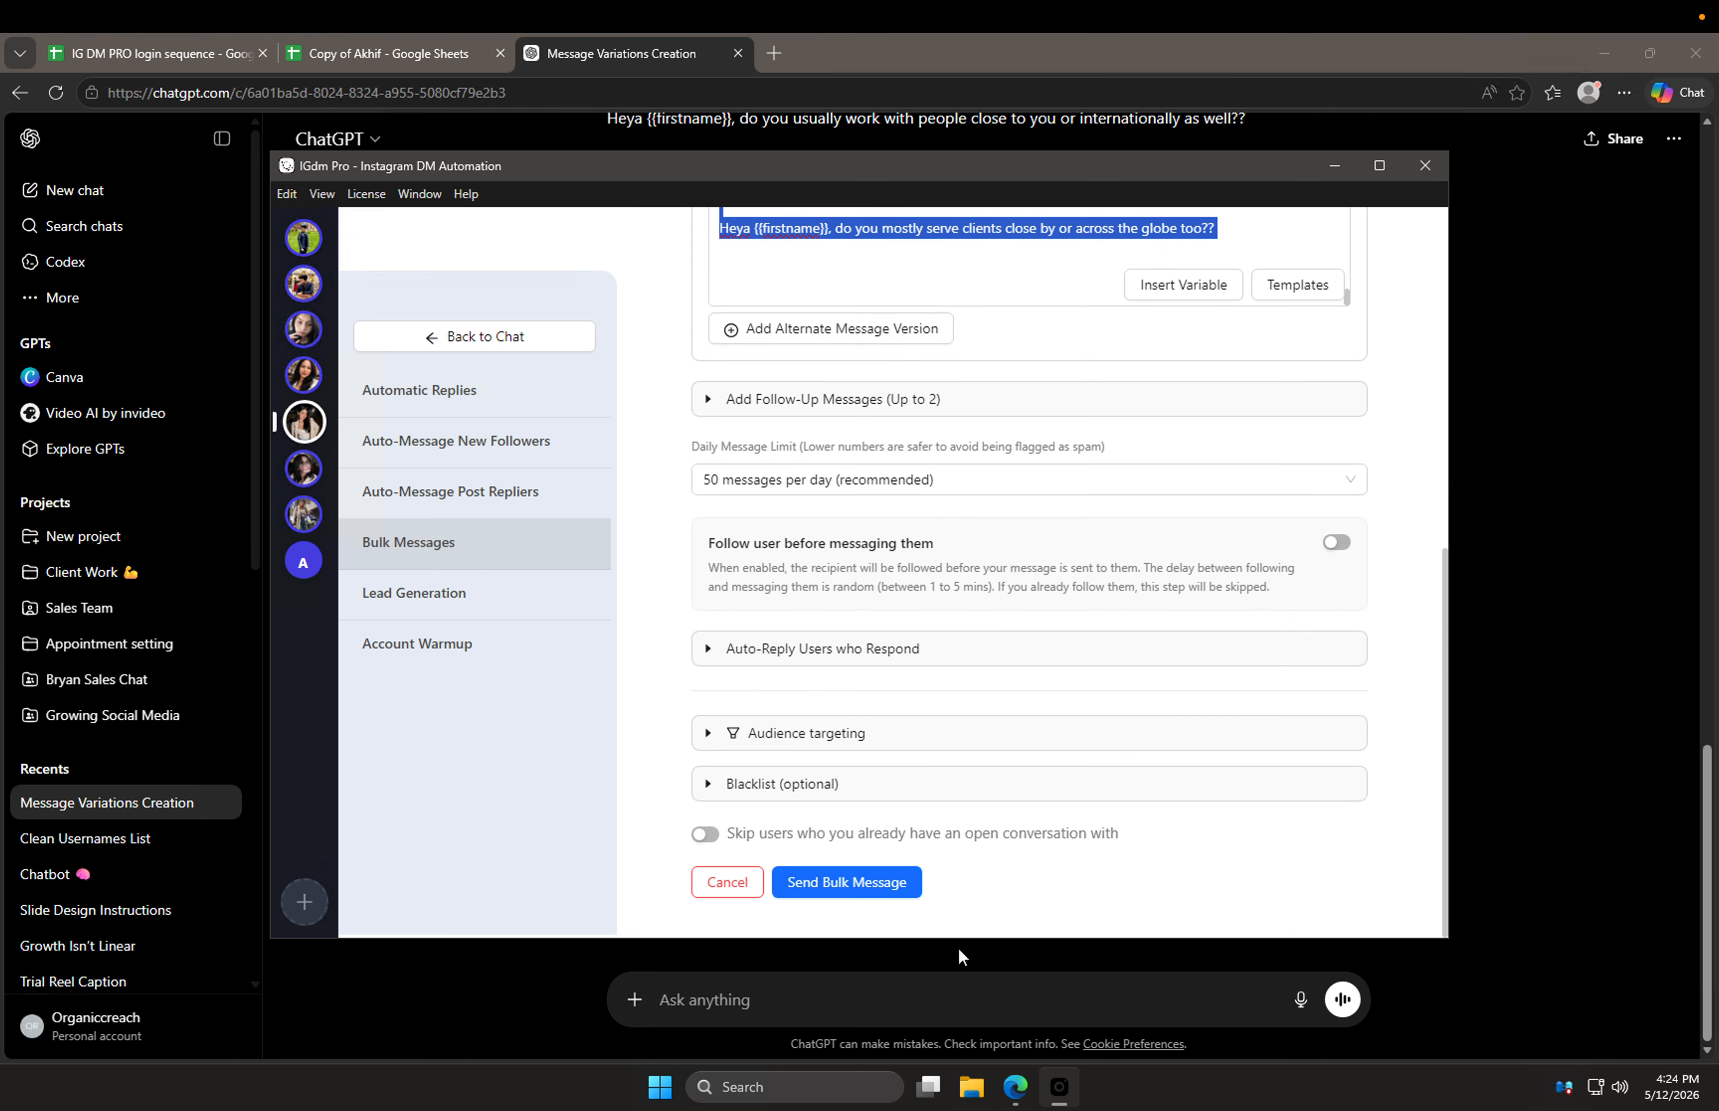
key(BackSpace)
Step: Add an alternate message version containing only "Hello {{firstname}}, do you focus more on local clients or international ones?", cutting the remaining pasted variations
click(859, 329)
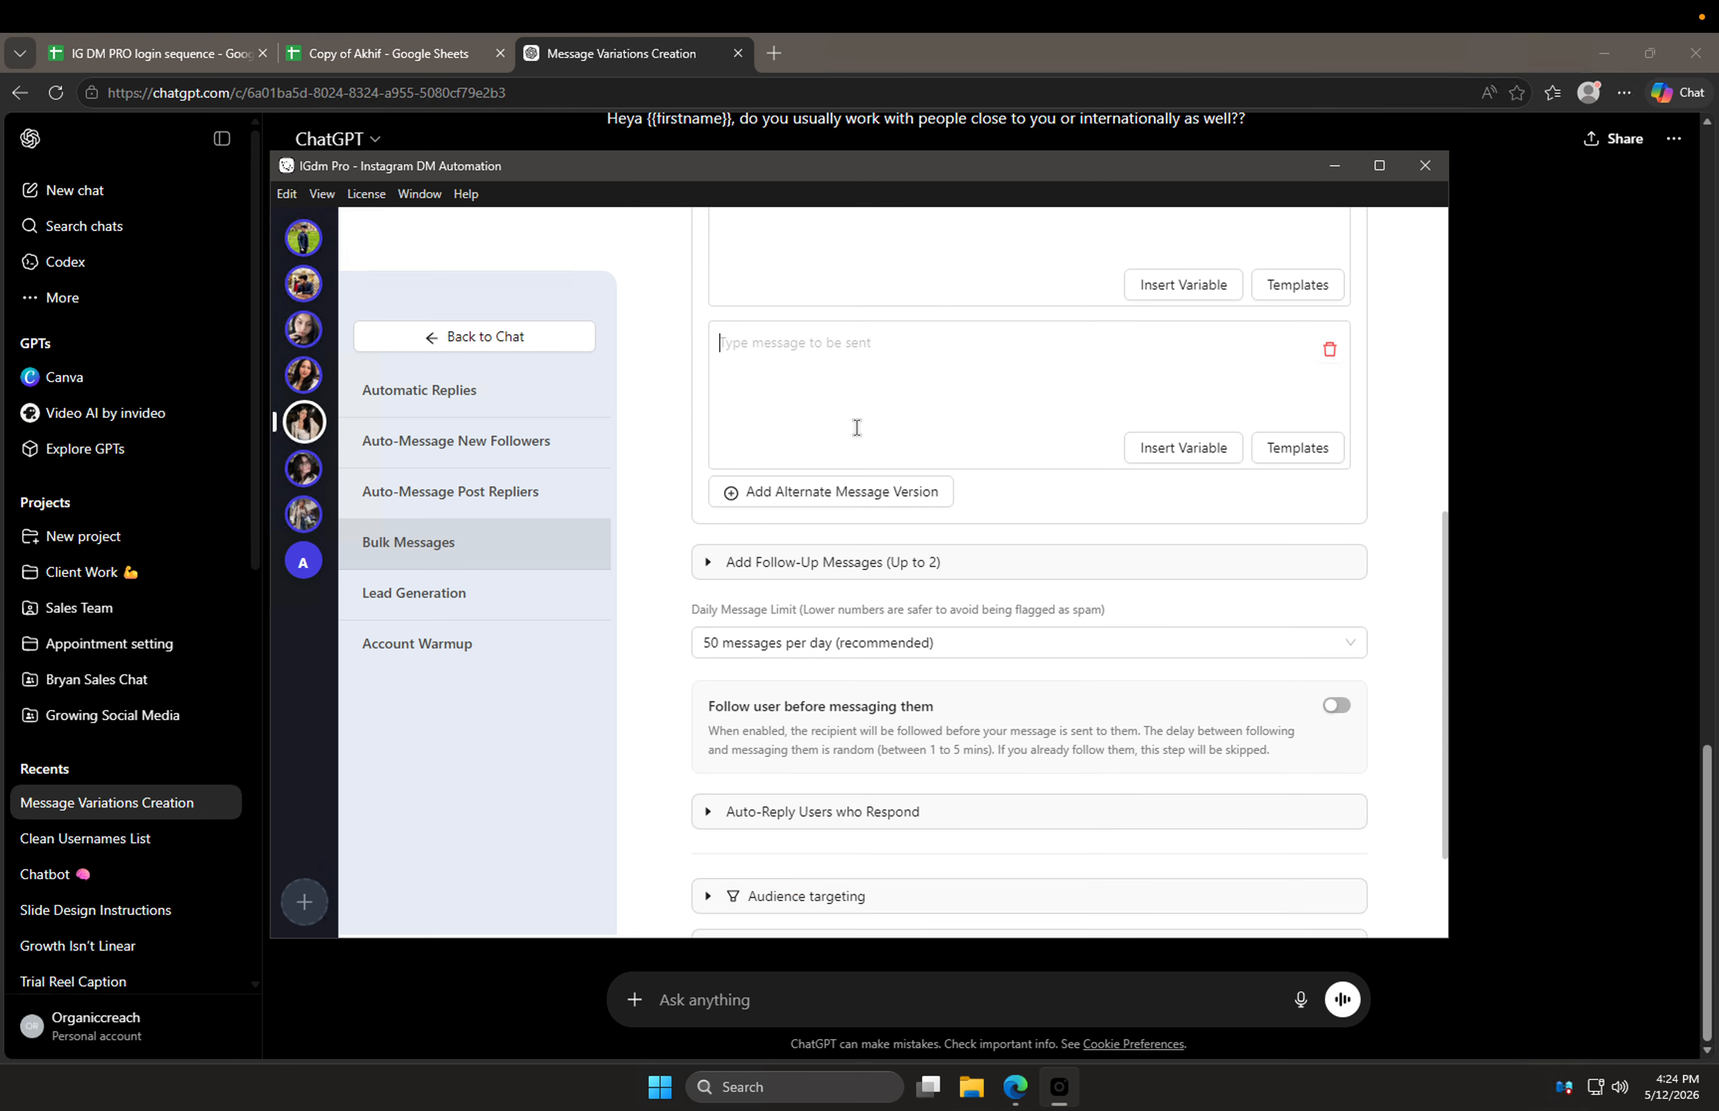
key(ctrl+v)
scroll(838, 425, up, 3)
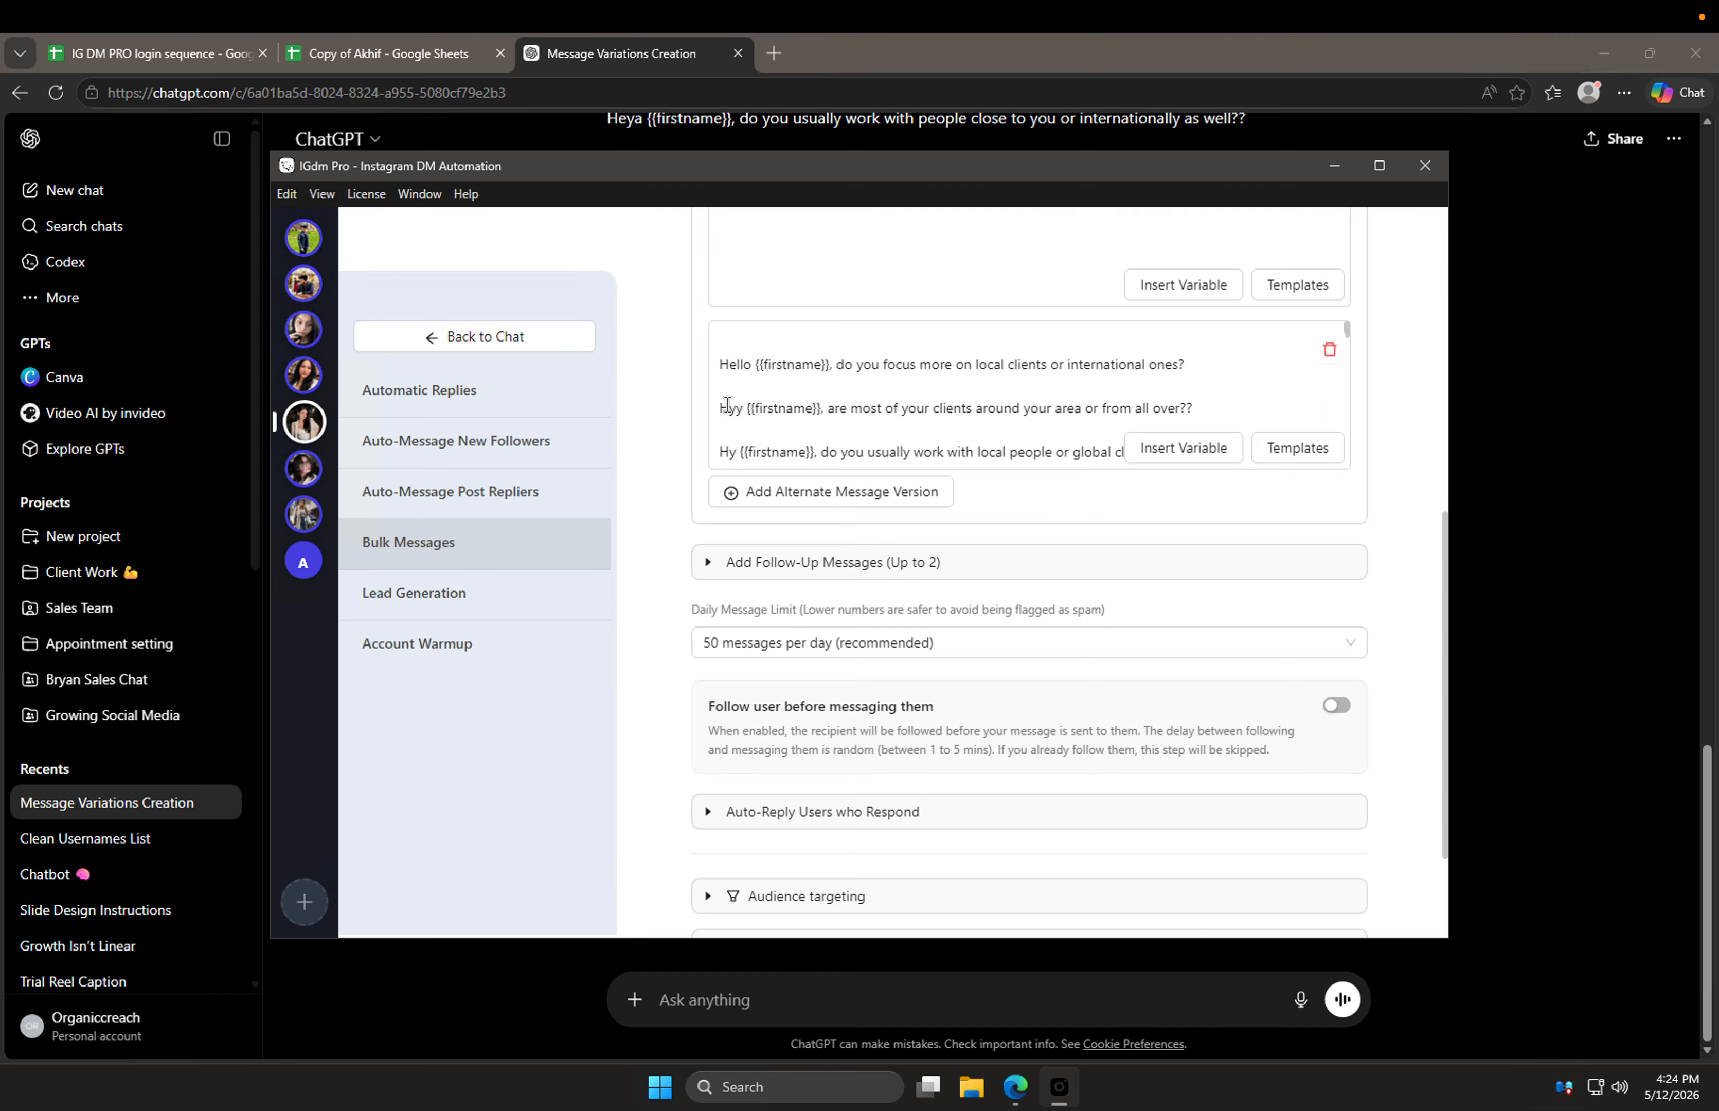
drag(720, 409, 916, 750)
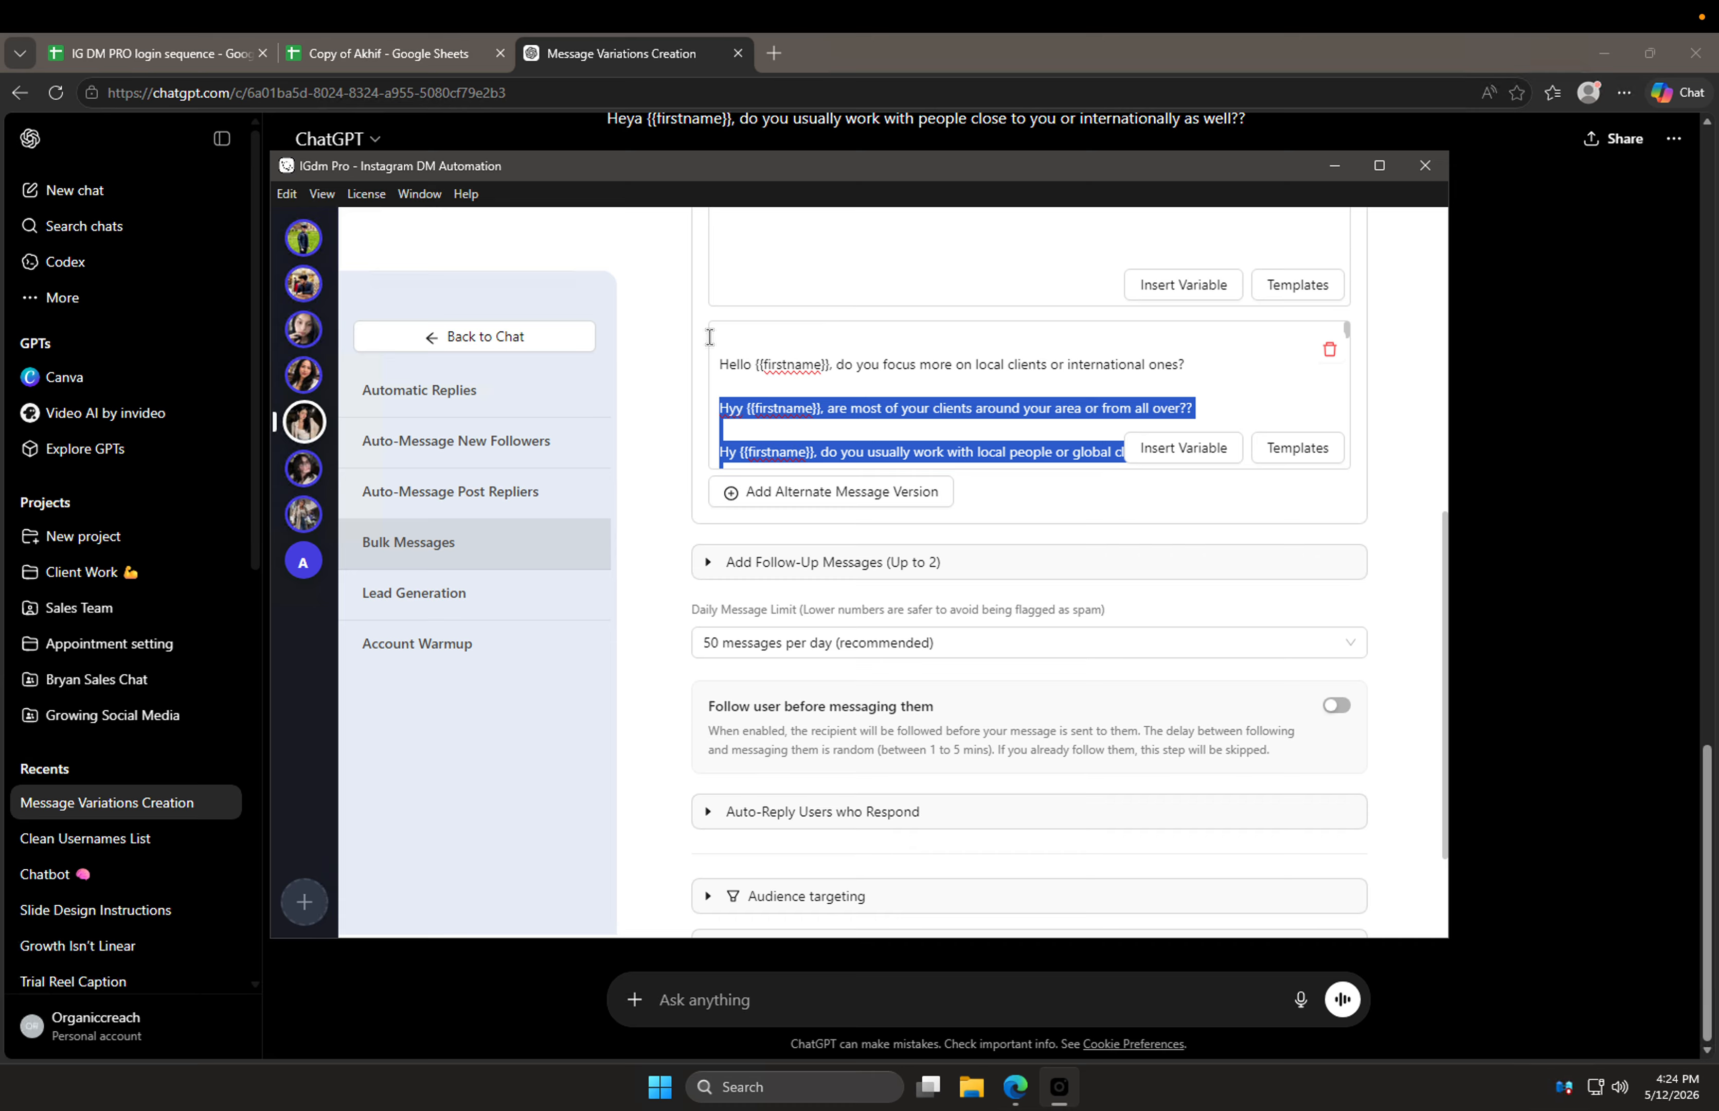
drag(729, 385, 986, 453)
click(1004, 433)
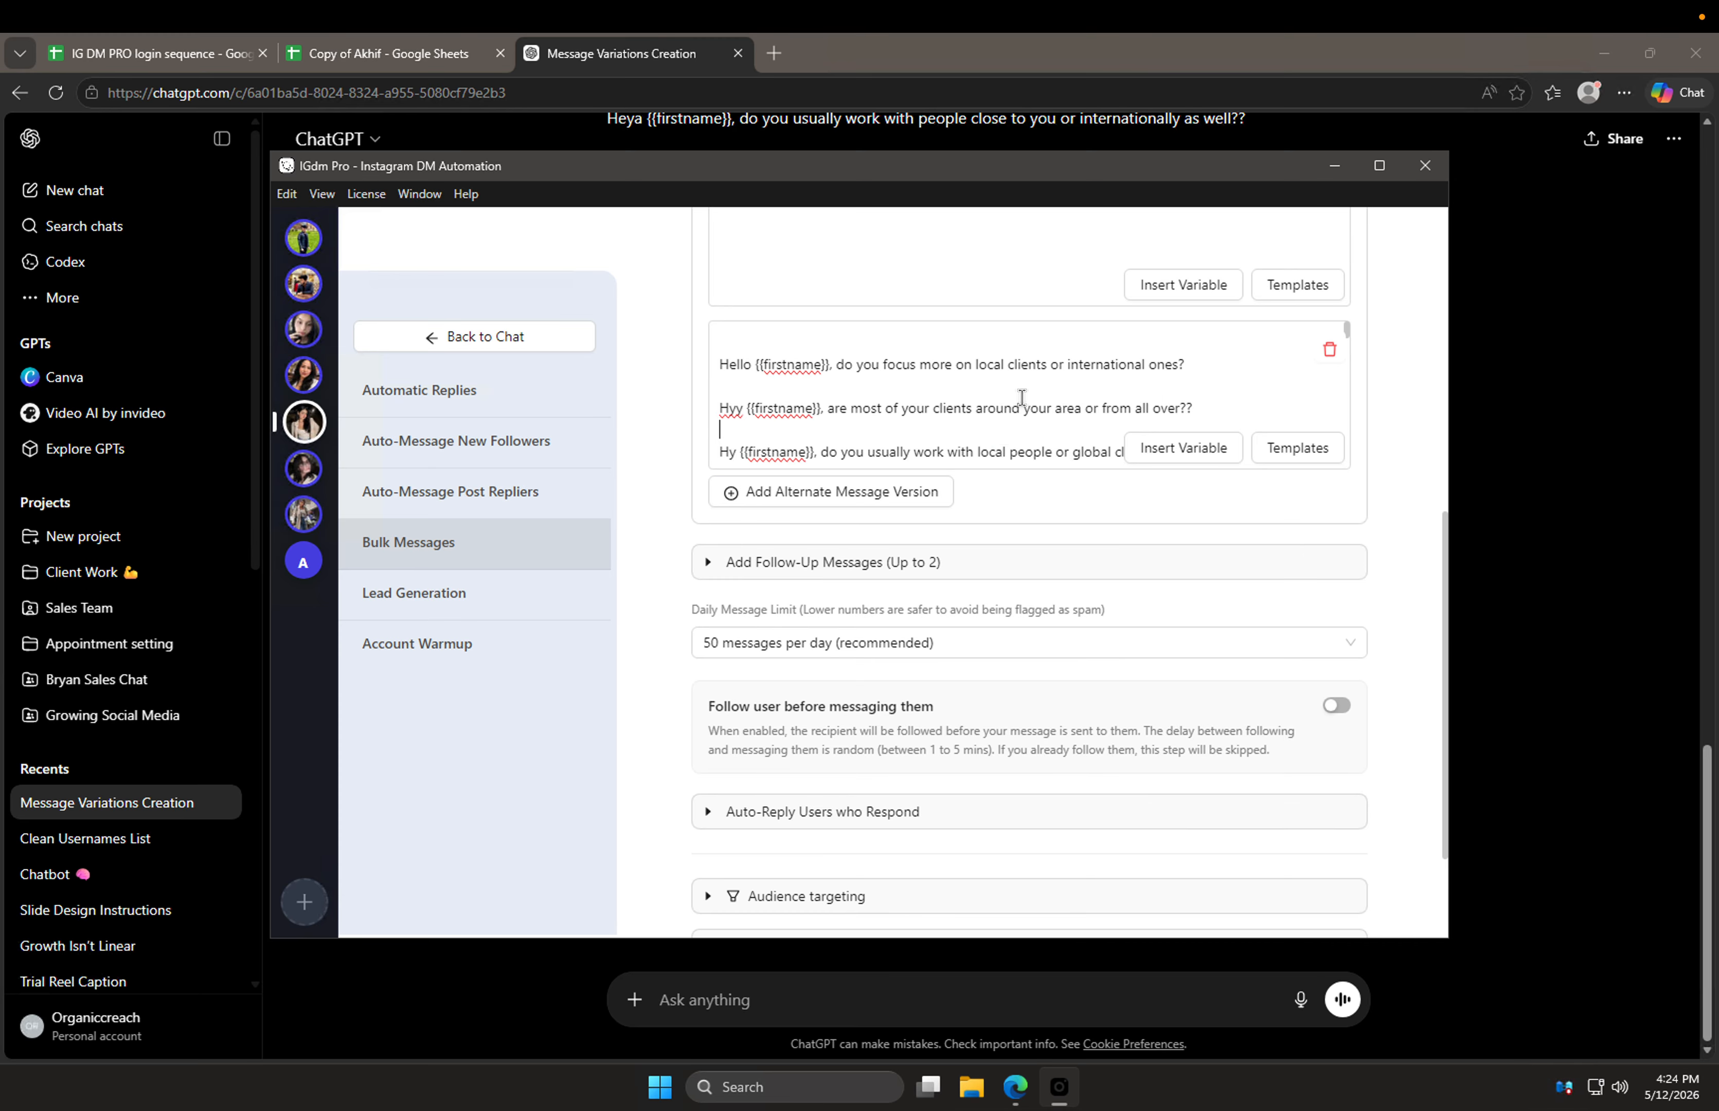
scroll(1021, 398, down, 1)
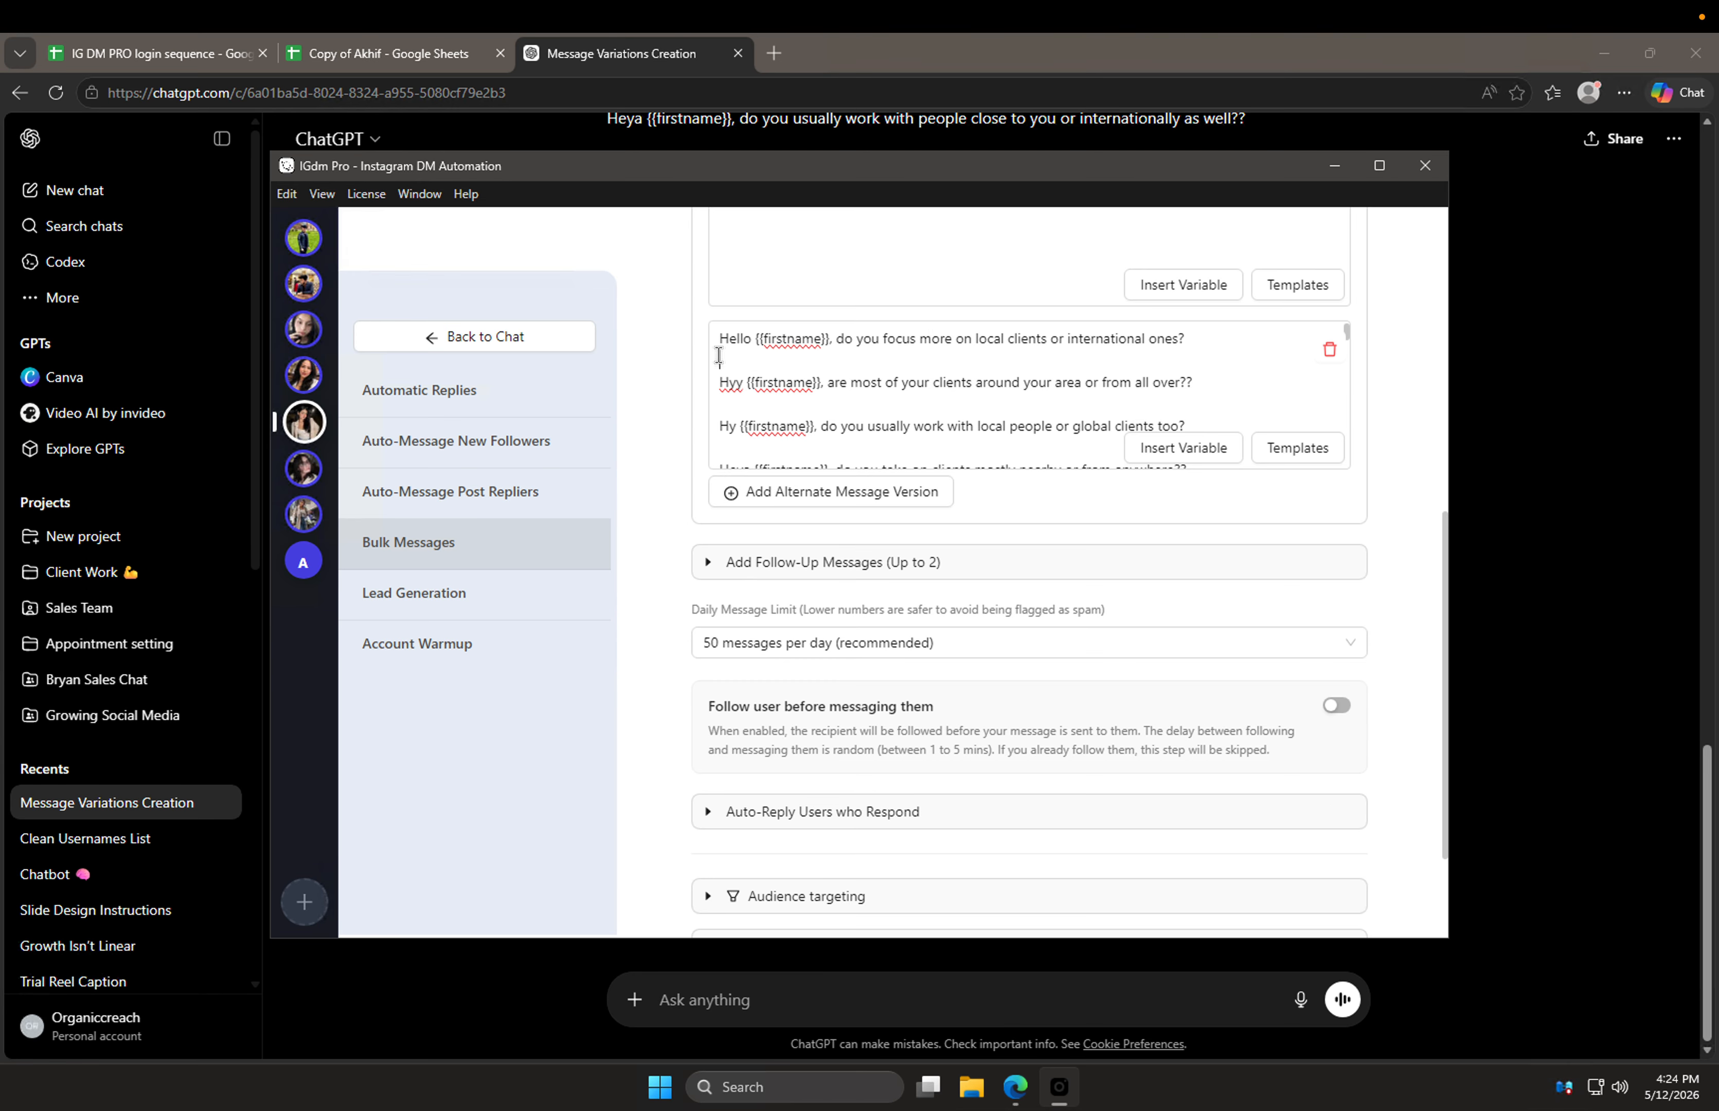
drag(718, 356, 1173, 683)
key(ctrl+x)
Step: Add an alternate message version containing only "Hyy {{firstname}}, are most of your clients around your area or from all over??", cutting the remaining variations
click(831, 491)
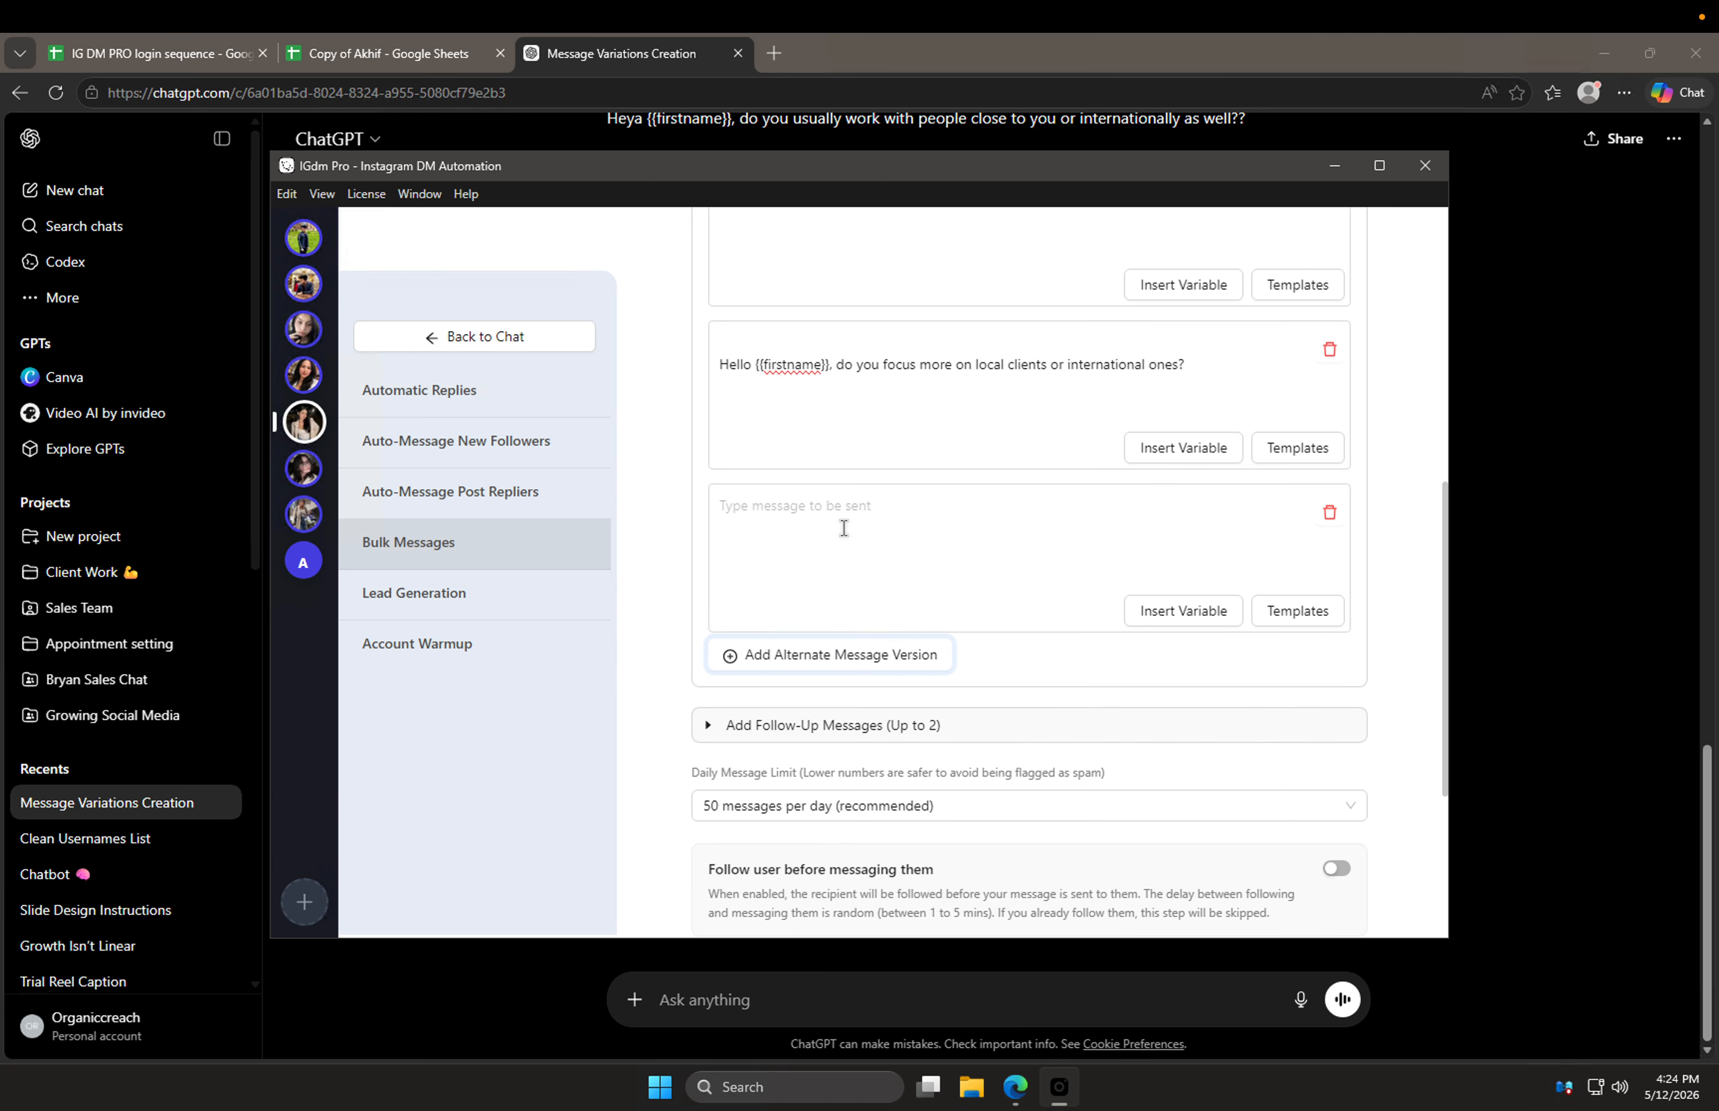
key(ctrl+v)
scroll(842, 573, up, 3)
scroll(842, 573, up, 3)
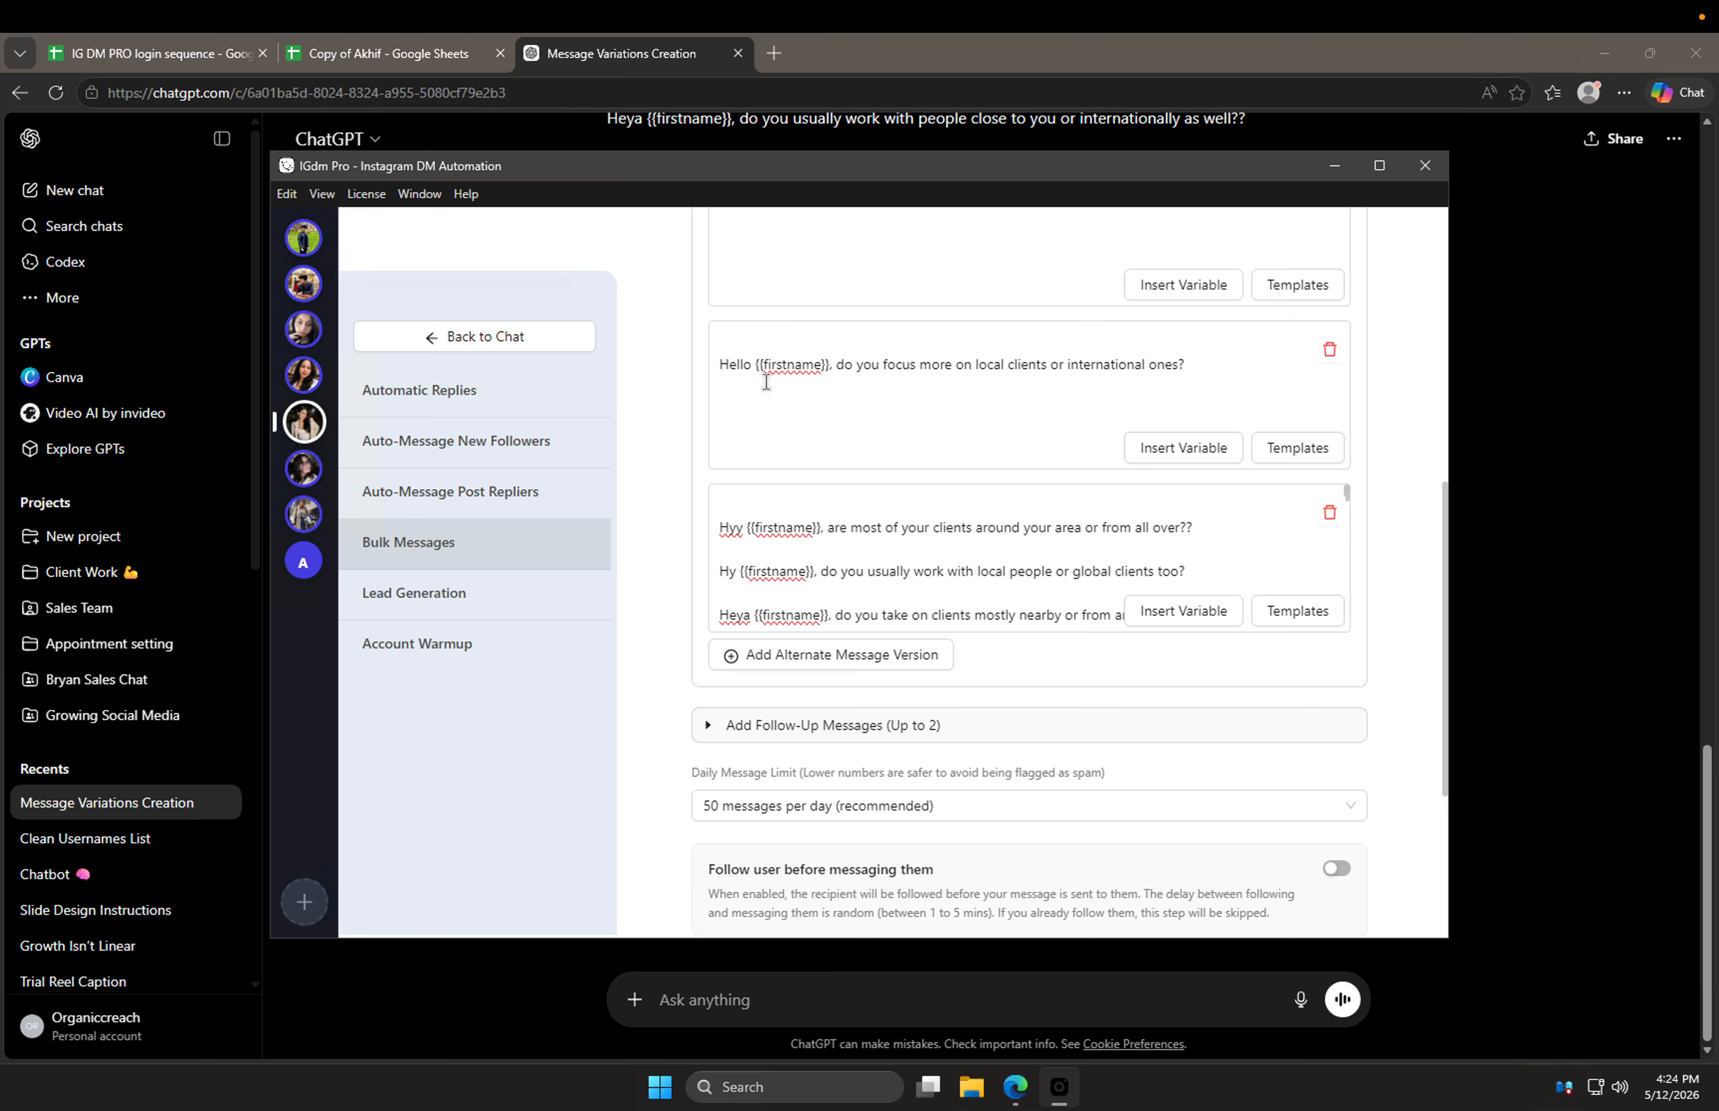
click(718, 551)
key(ctrl+shift+End)
key(BackSpace)
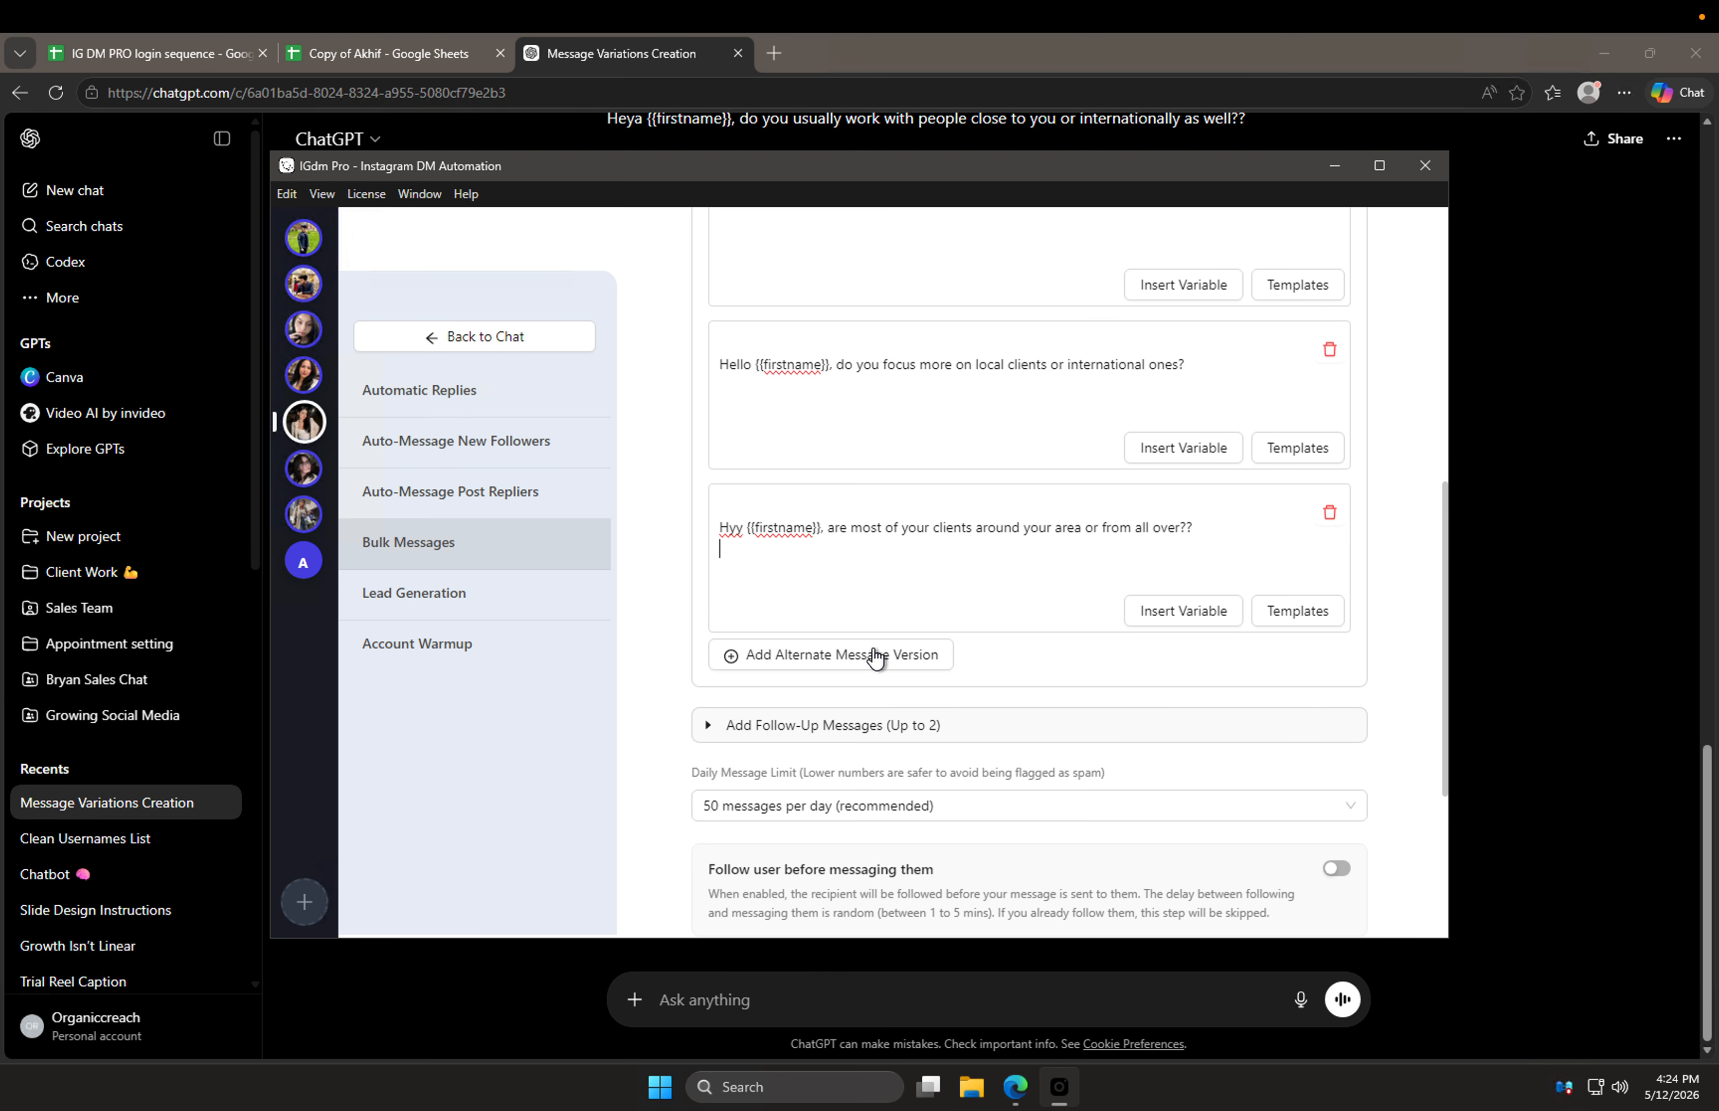
Step: Add an alternate message version containing only "Hy {{firstname}}, do you usually work with local people or global clients too?", cutting the remaining variations
click(902, 654)
click(883, 688)
key(ctrl+v)
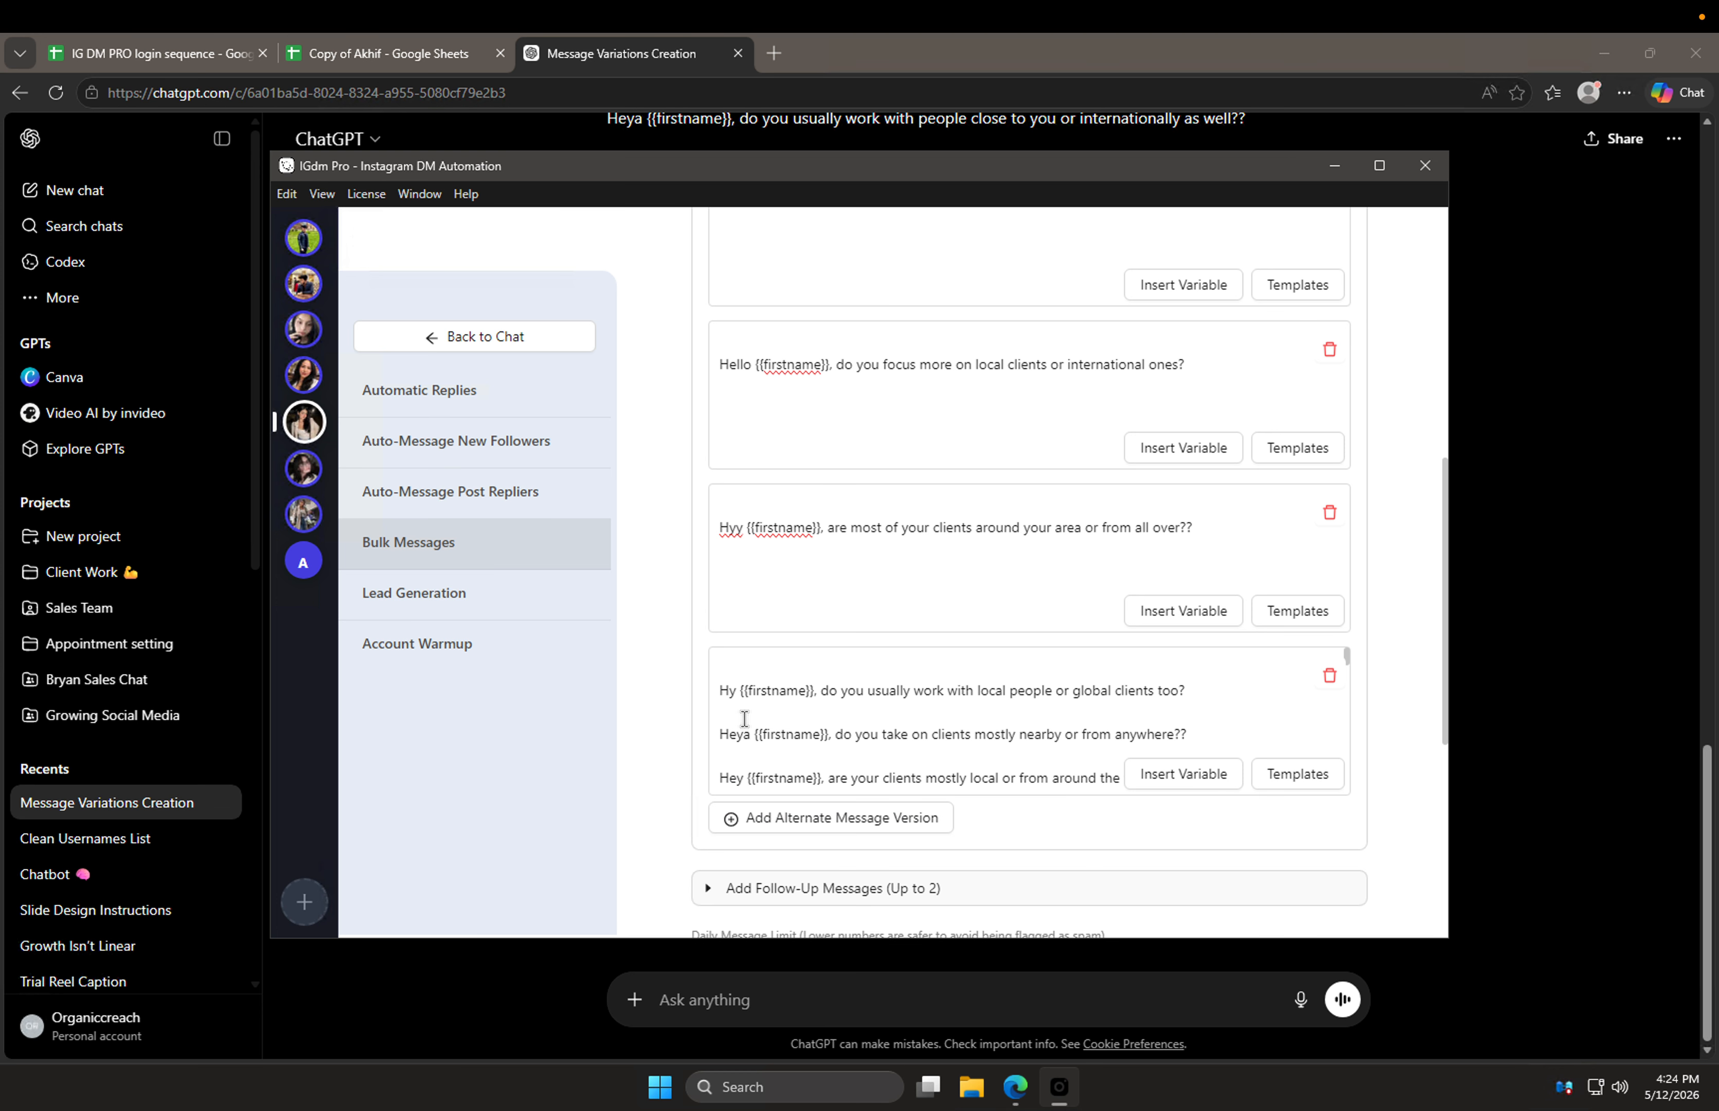
drag(721, 711, 889, 658)
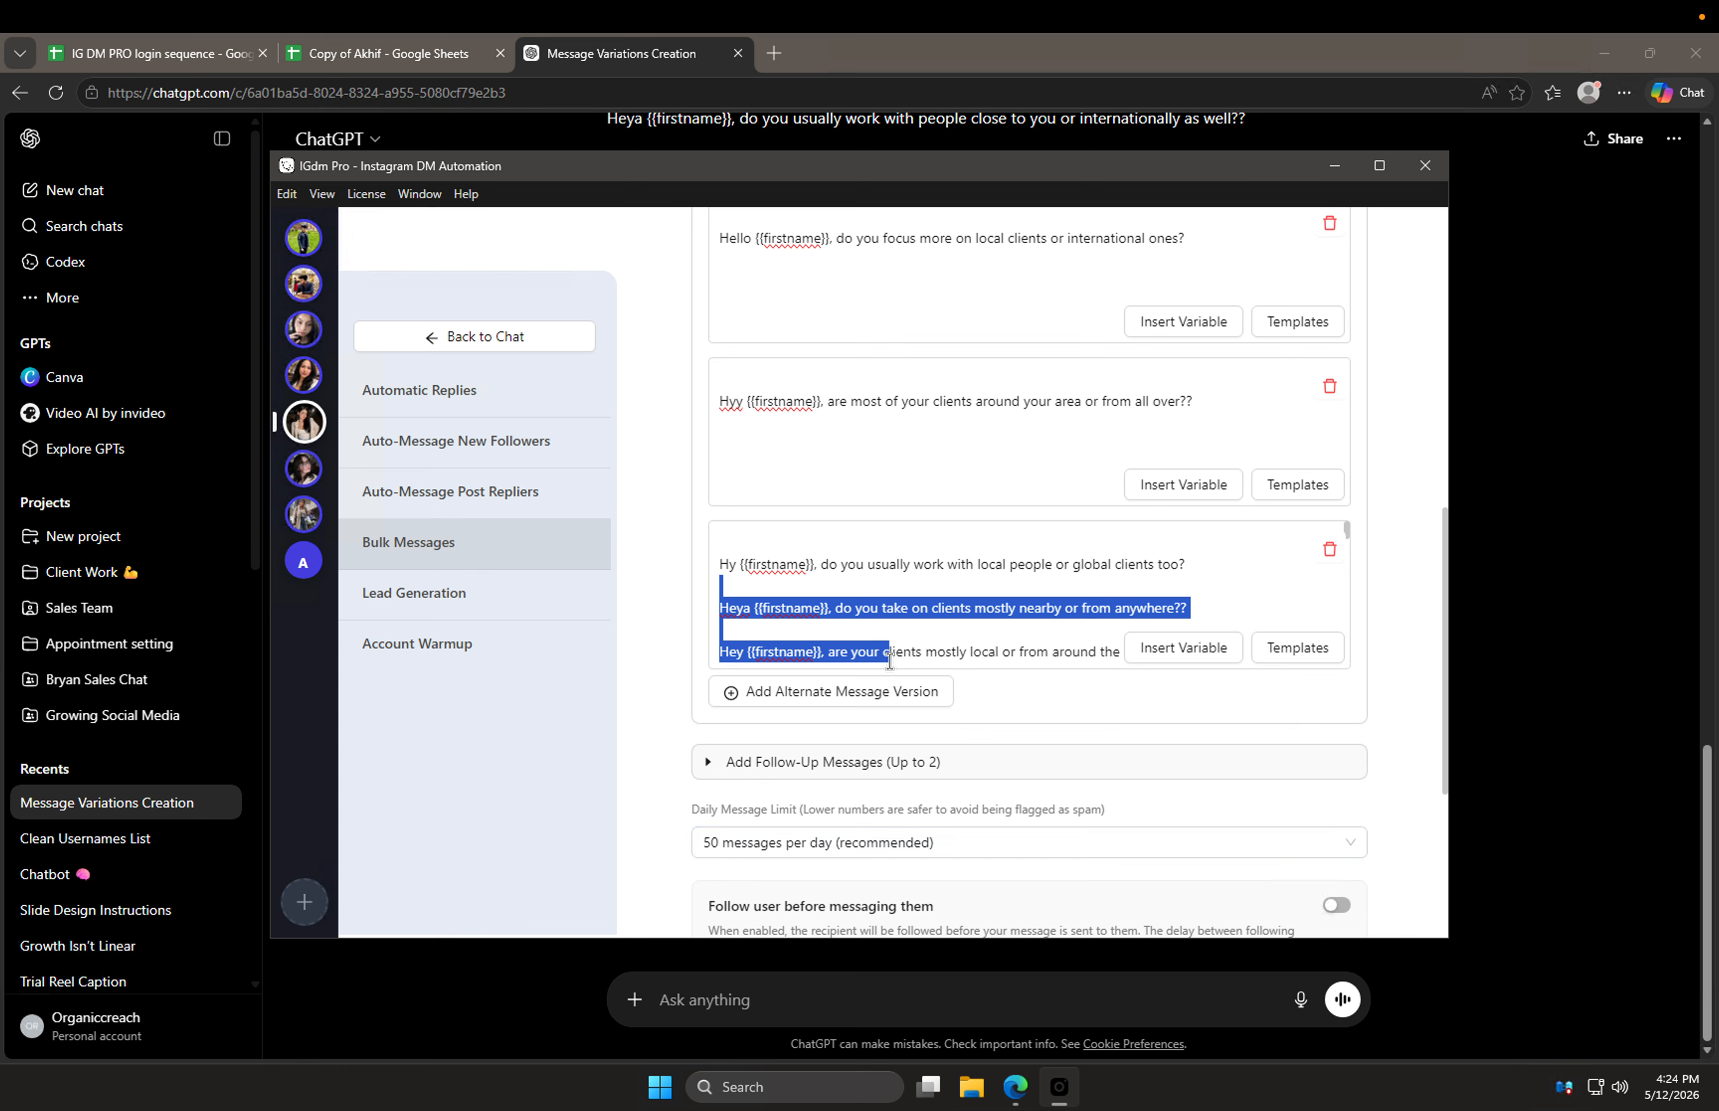
click(793, 629)
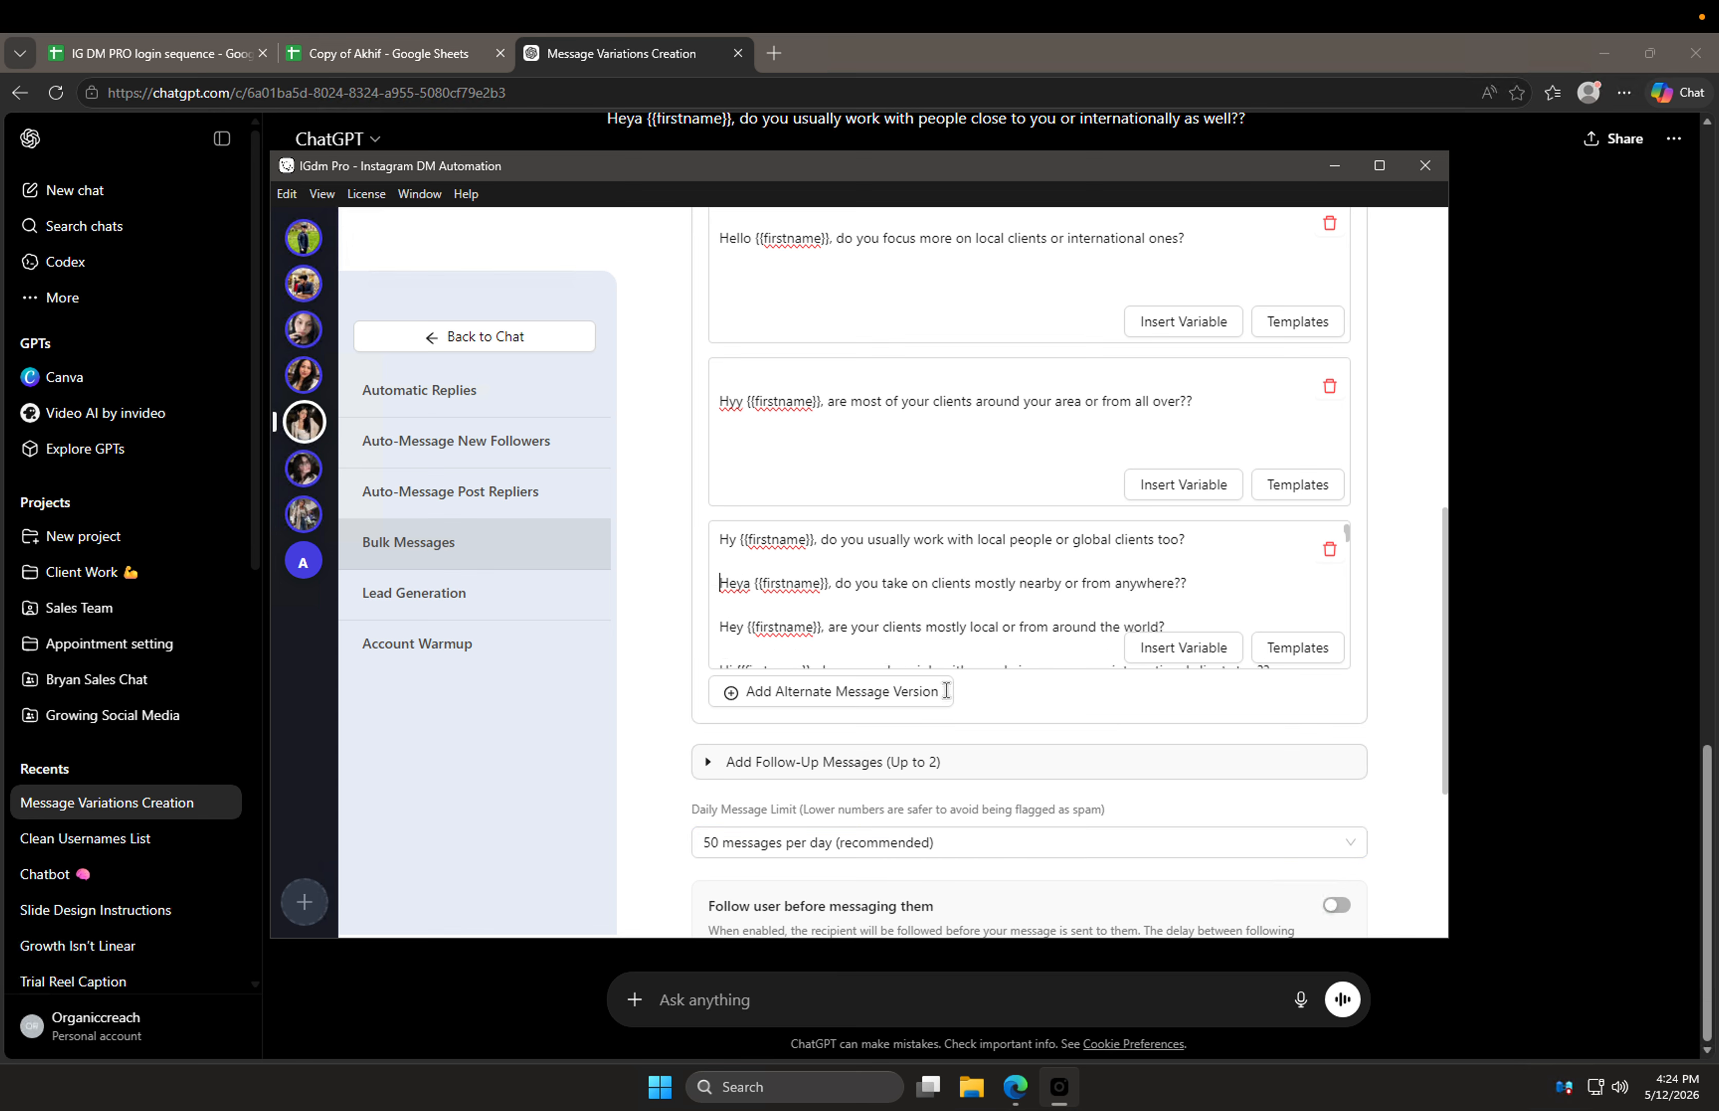
key(ctrl+a)
key(ctrl+x)
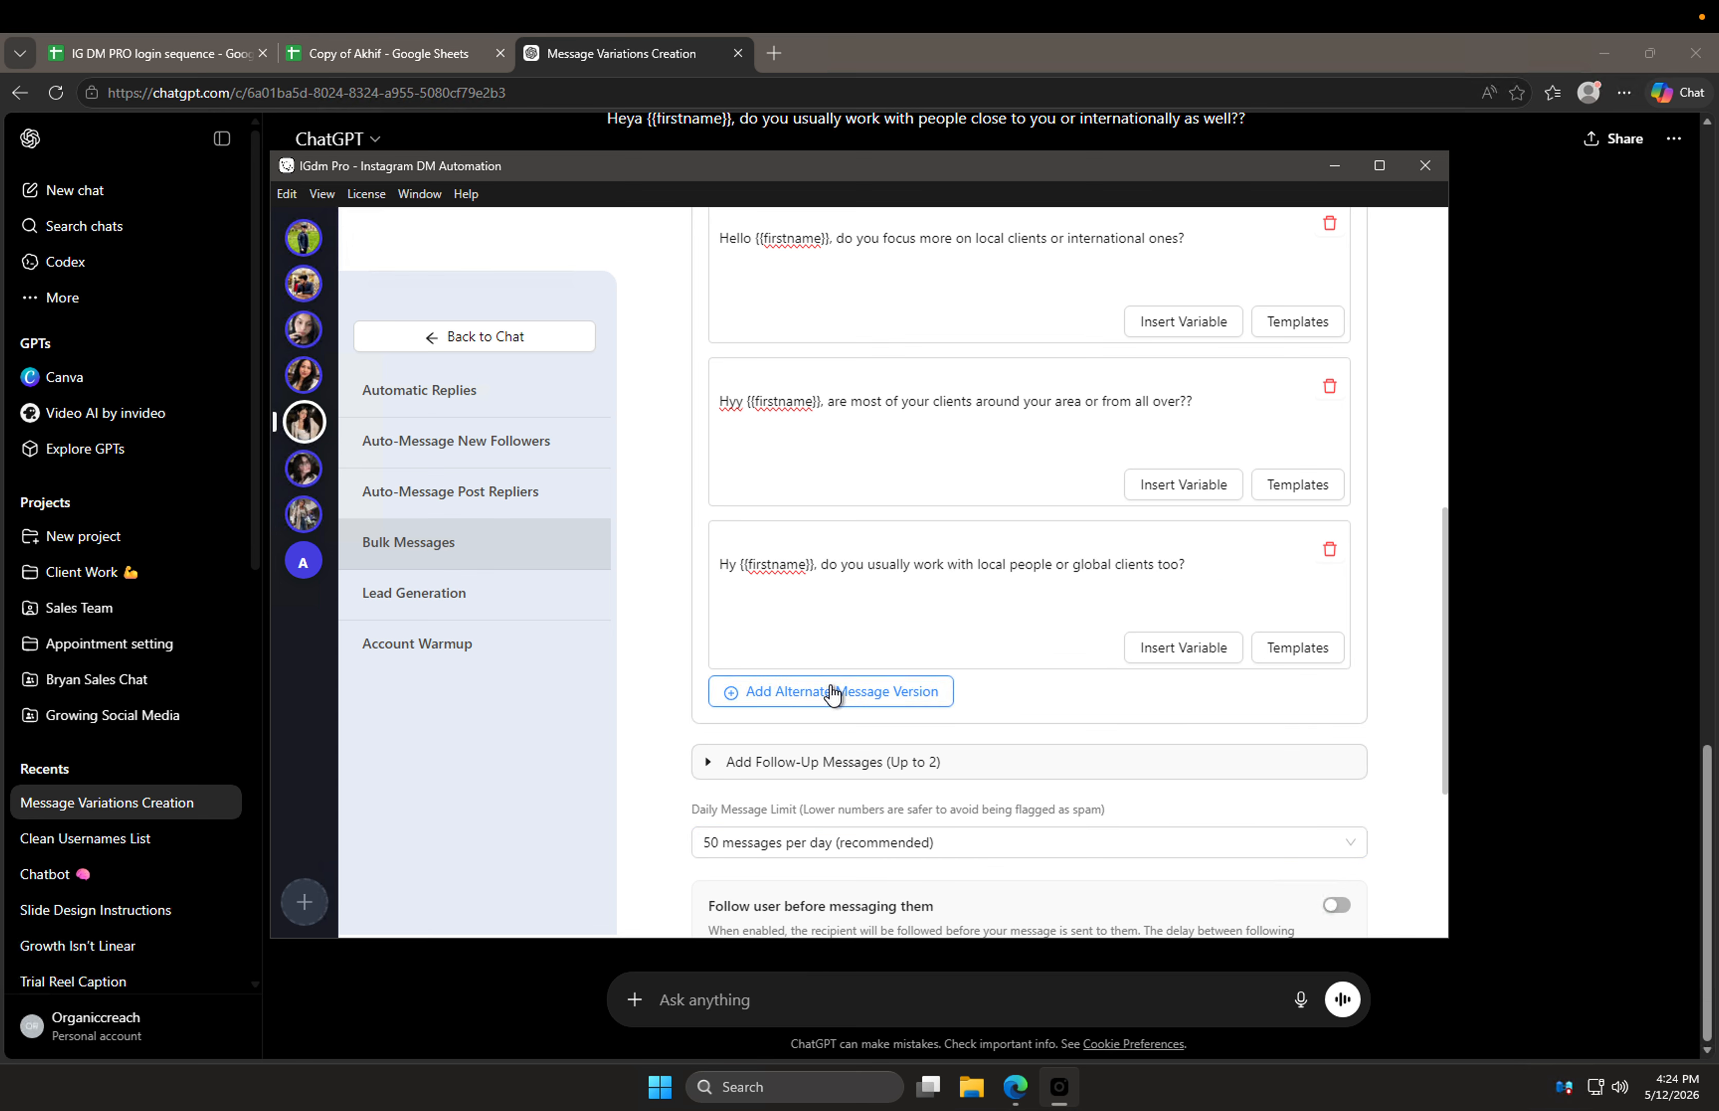
Step: Add another alternate message version and paste the cut message variations into it
click(831, 691)
click(822, 741)
key(ctrl+v)
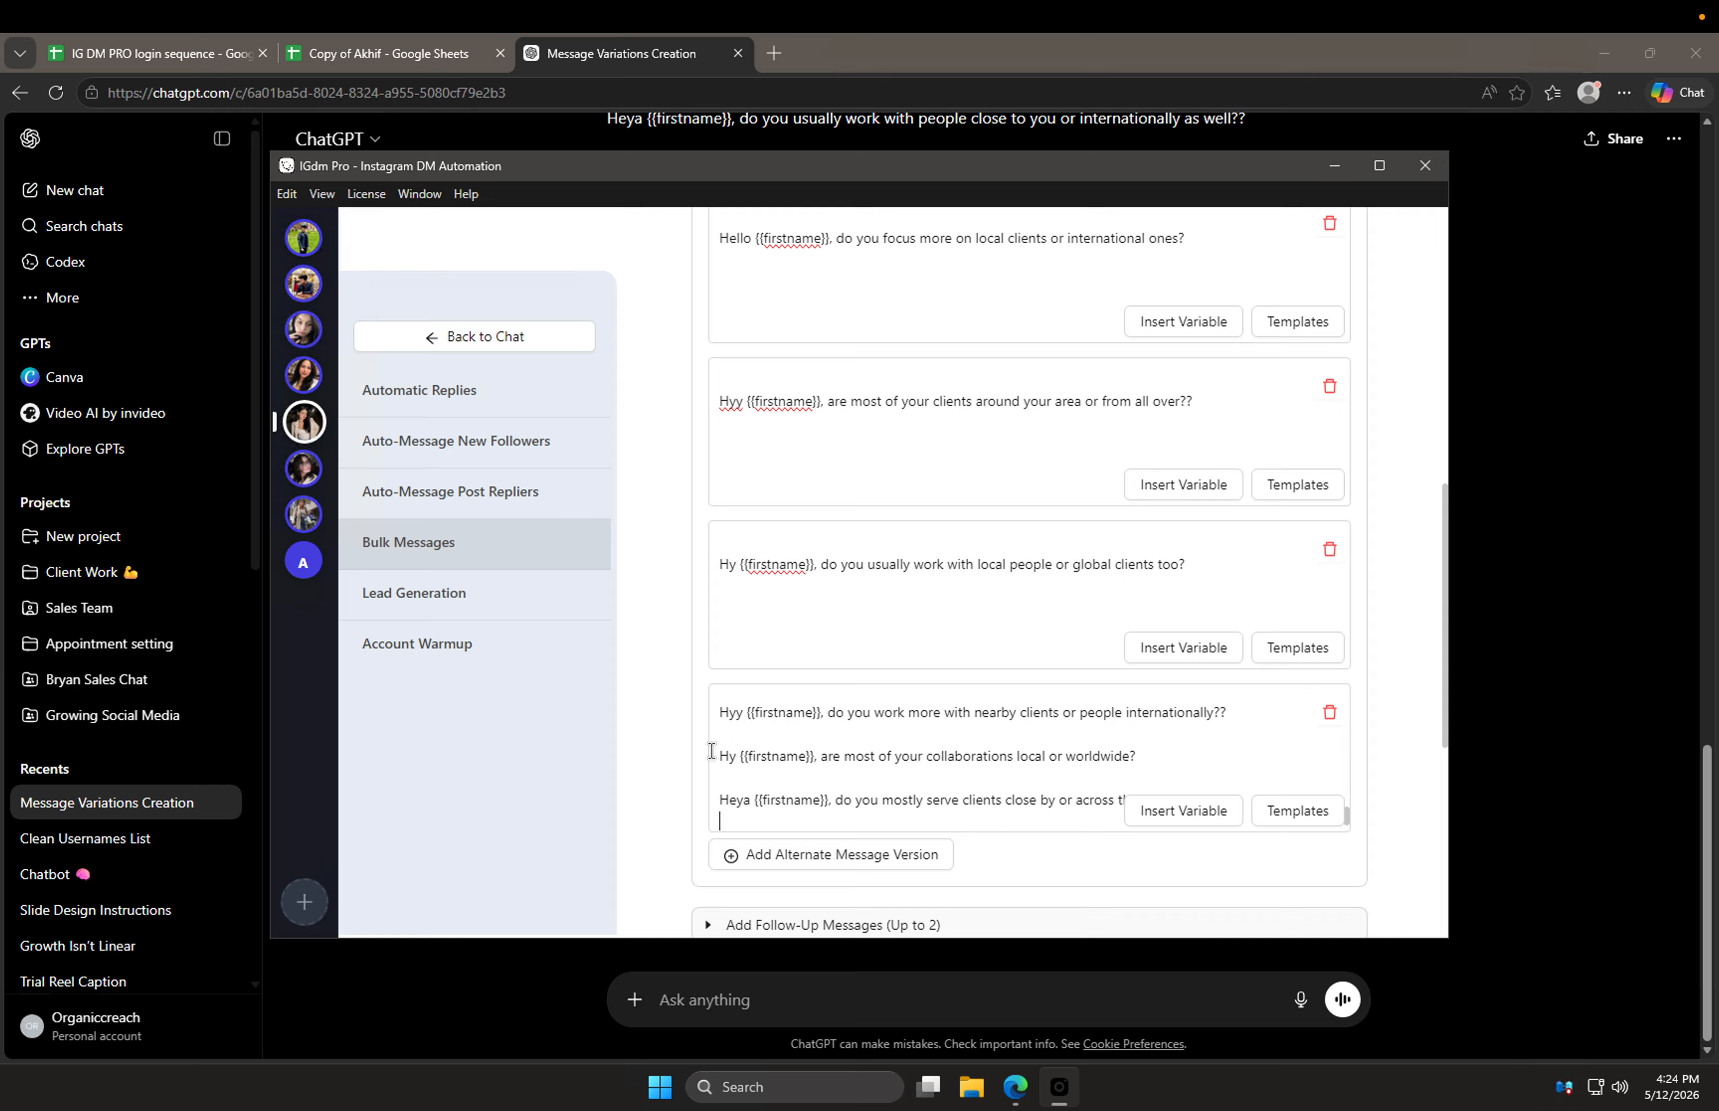
drag(719, 755, 1248, 984)
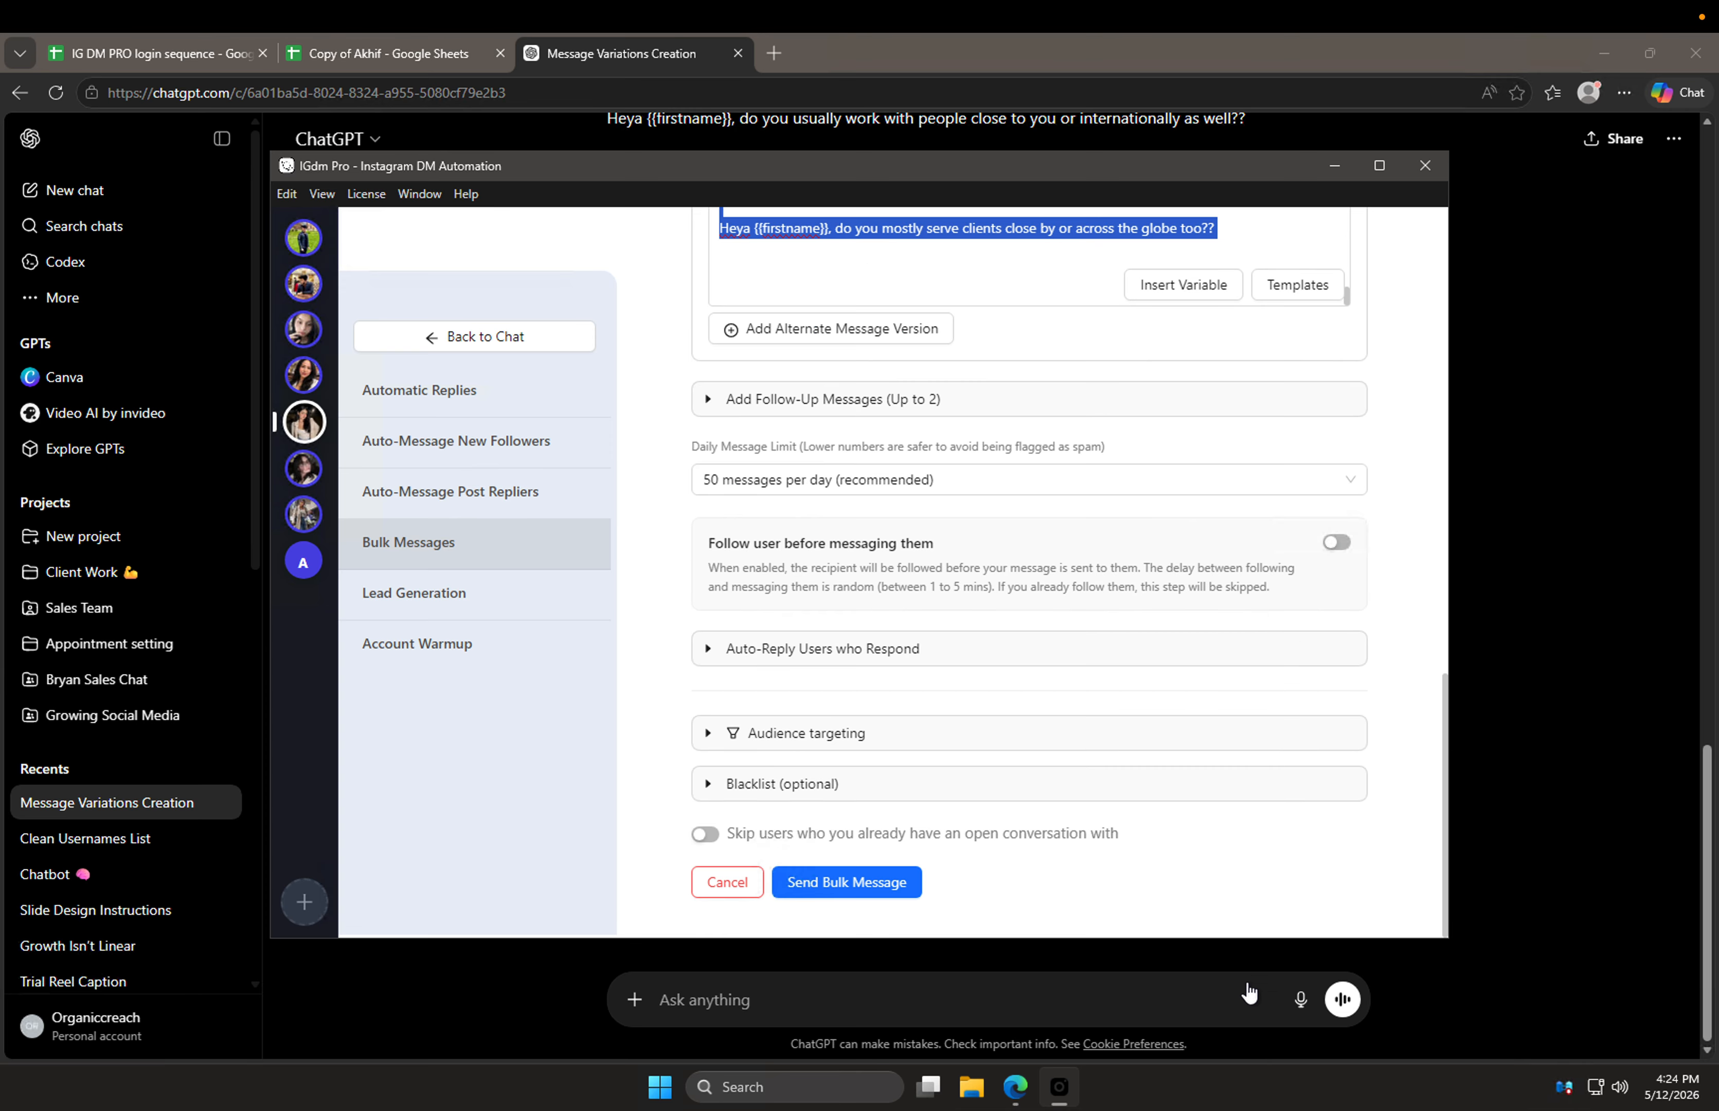
key(ctrl+x)
scroll(1177, 564, up, 1)
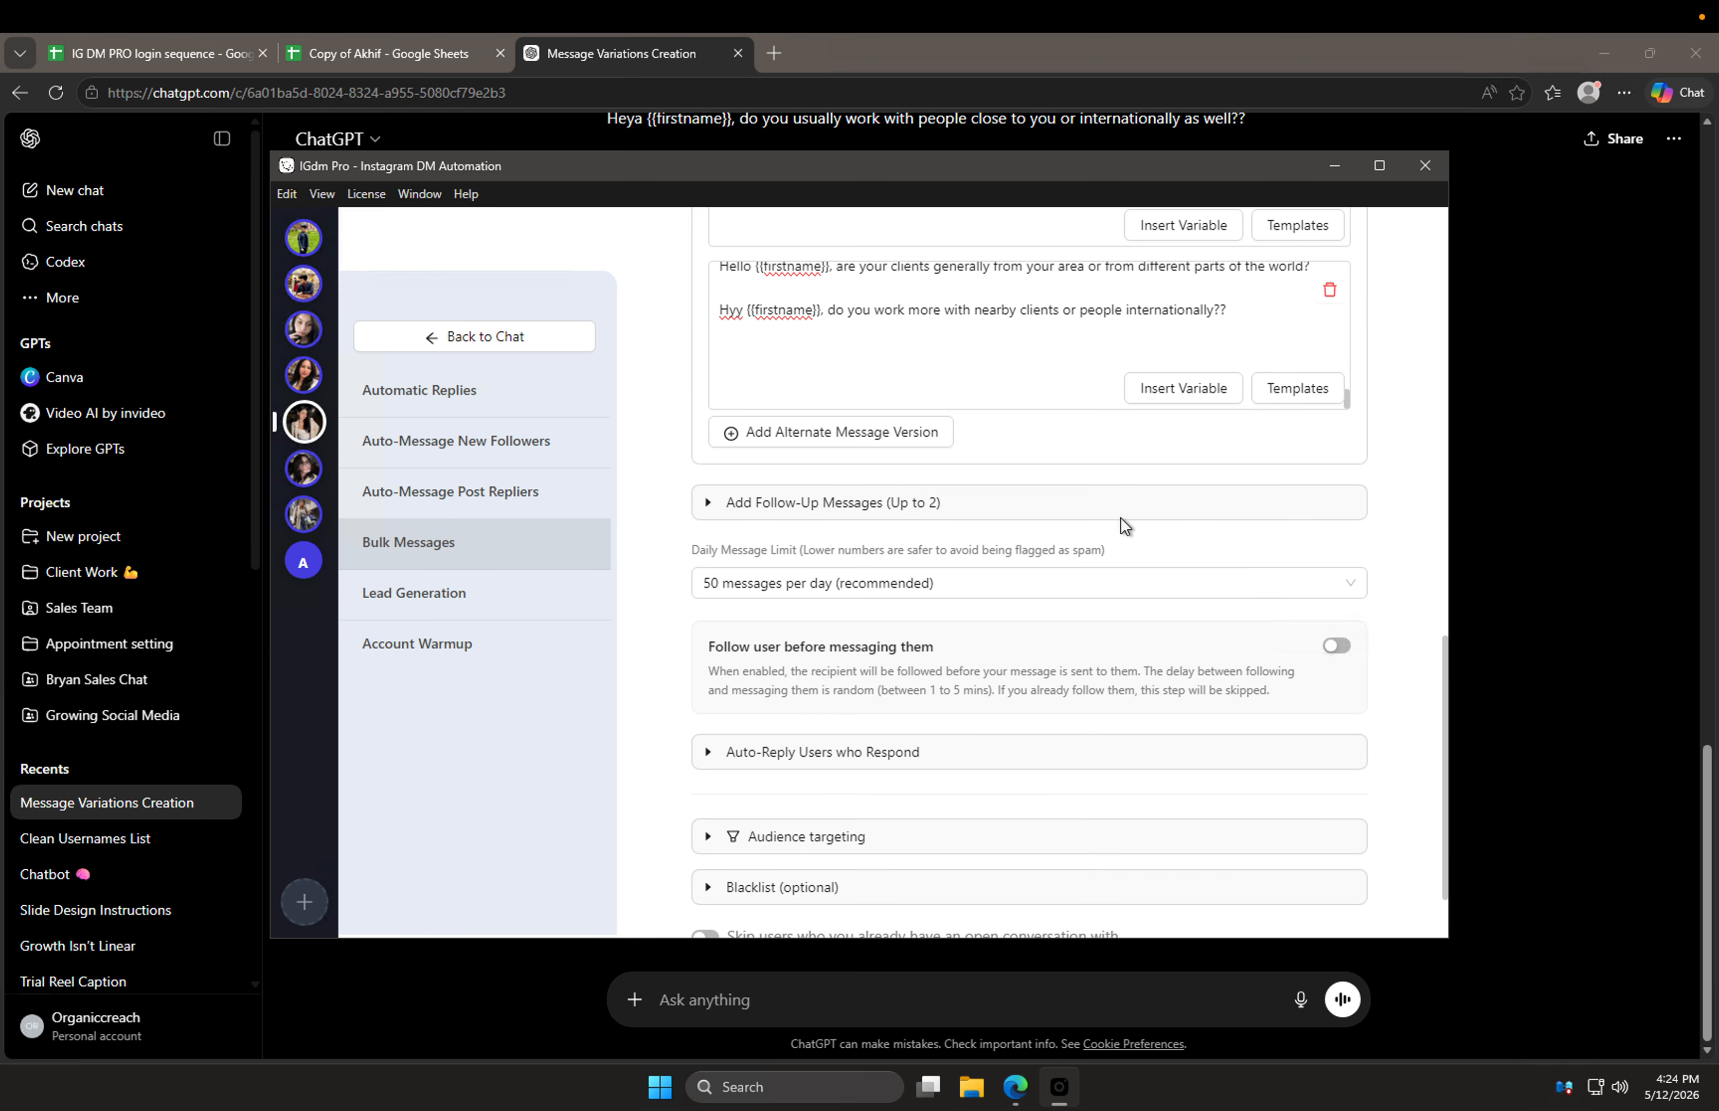
key(ctrl+v)
scroll(1068, 341, down, 10)
key(ctrl+a)
click(1063, 333)
Step: Cut everything after "Heya {{firstname}}, do you take on clients mostly nearby or from anywhere??" from the newest alternate message version
scroll(1035, 370, up, 20)
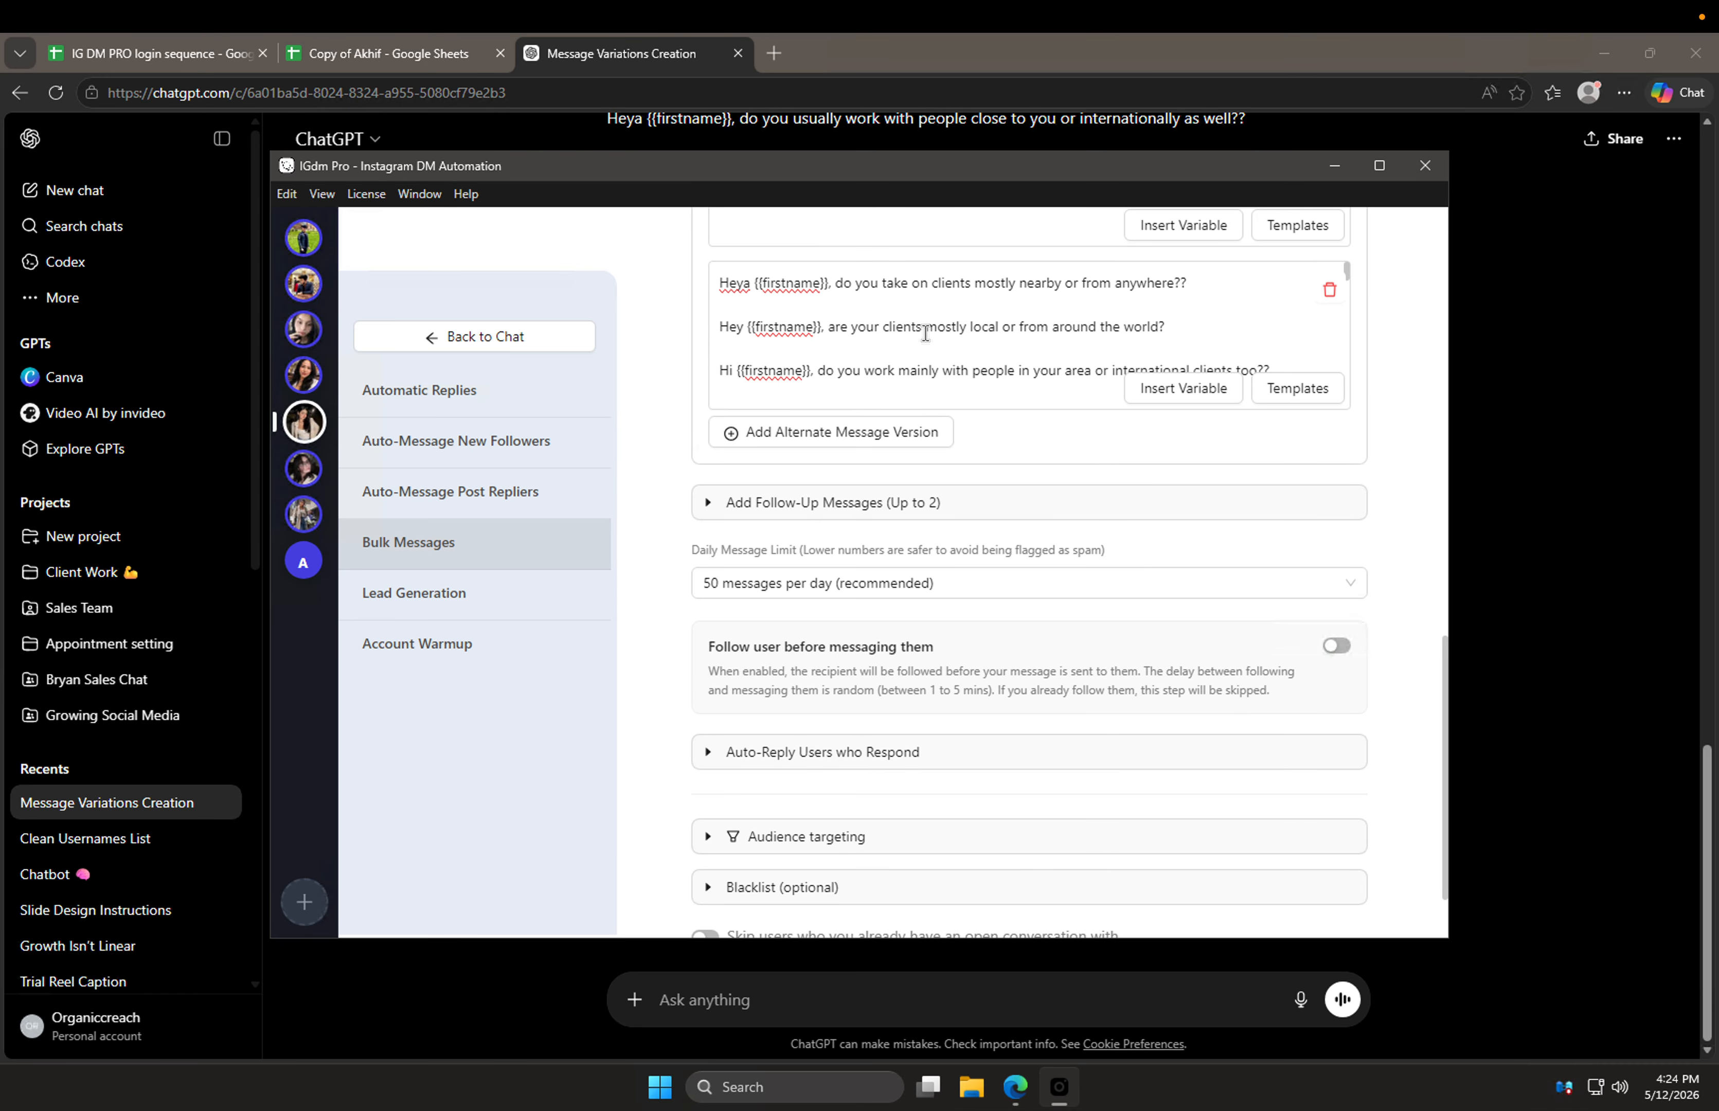
scroll(724, 355, up, 1)
drag(718, 344, 1220, 545)
key(BackSpace)
Step: Add an alternate message version containing only "Hey {{firstname}}, are your clients mostly local or from around the world?", cutting the remaining variations
click(920, 454)
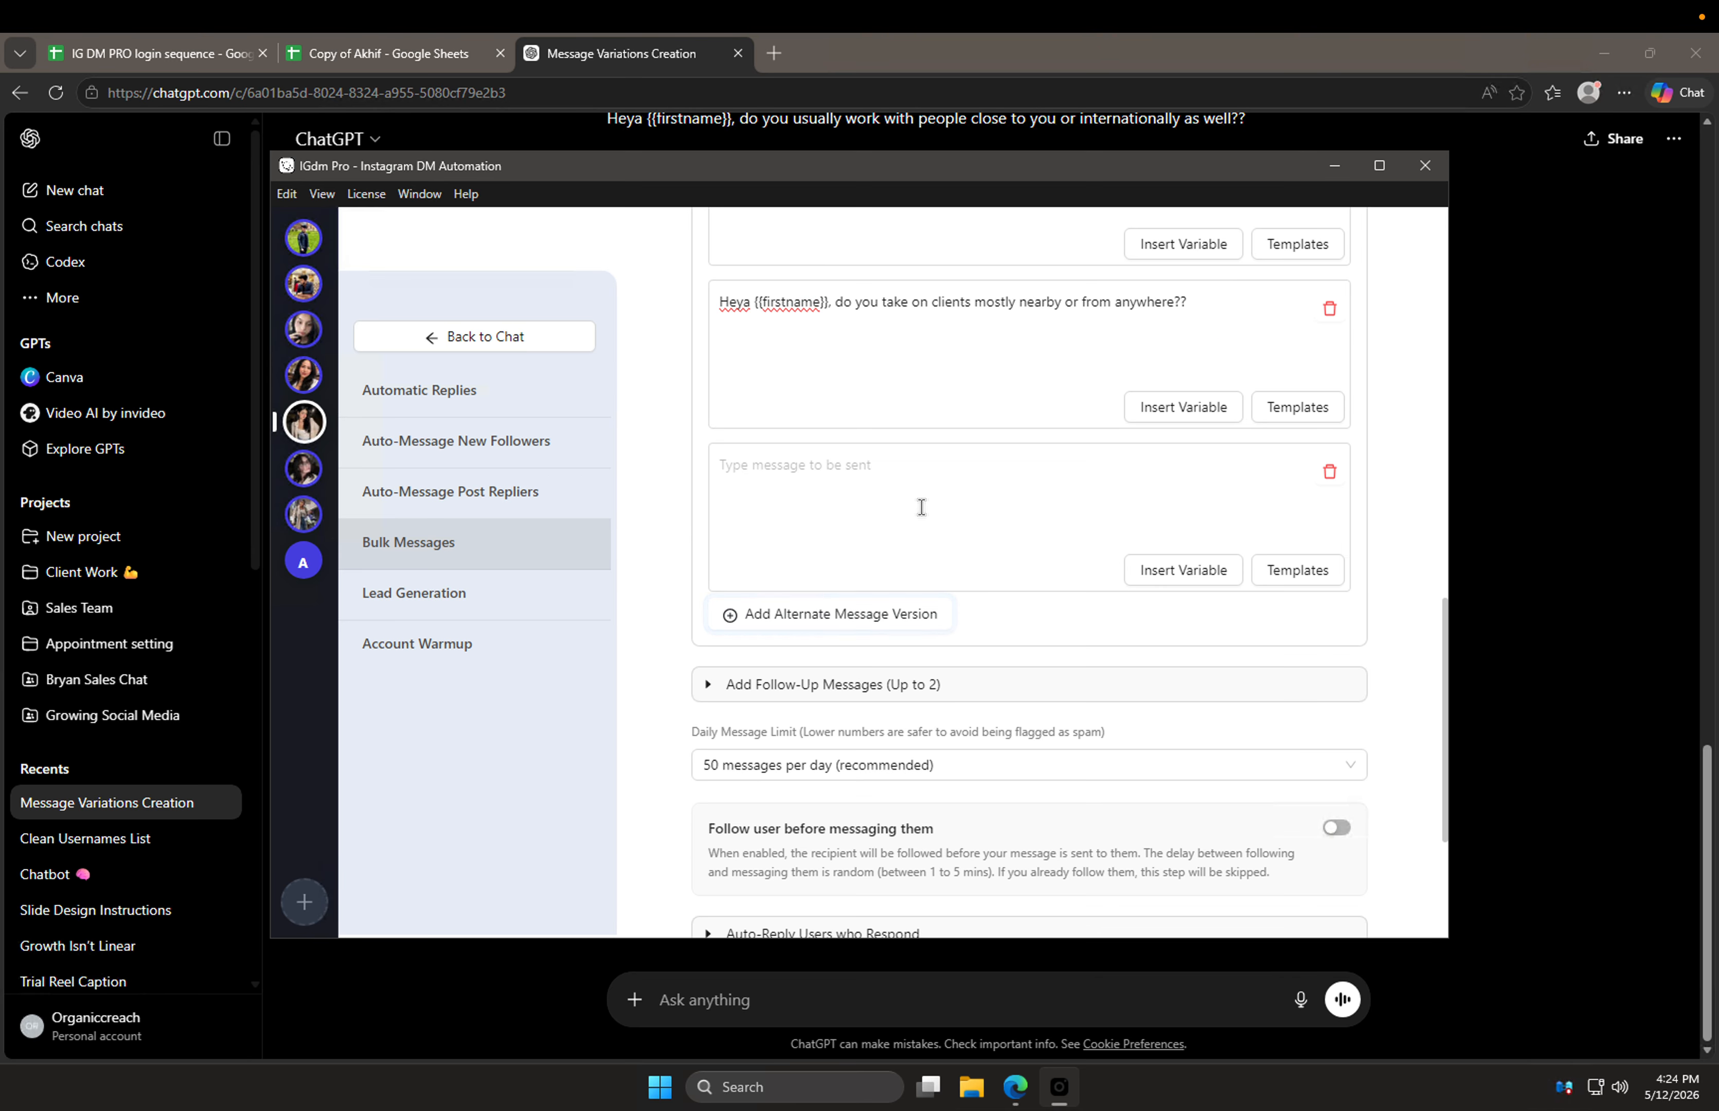
key(ctrl+v)
scroll(902, 558, up, 5)
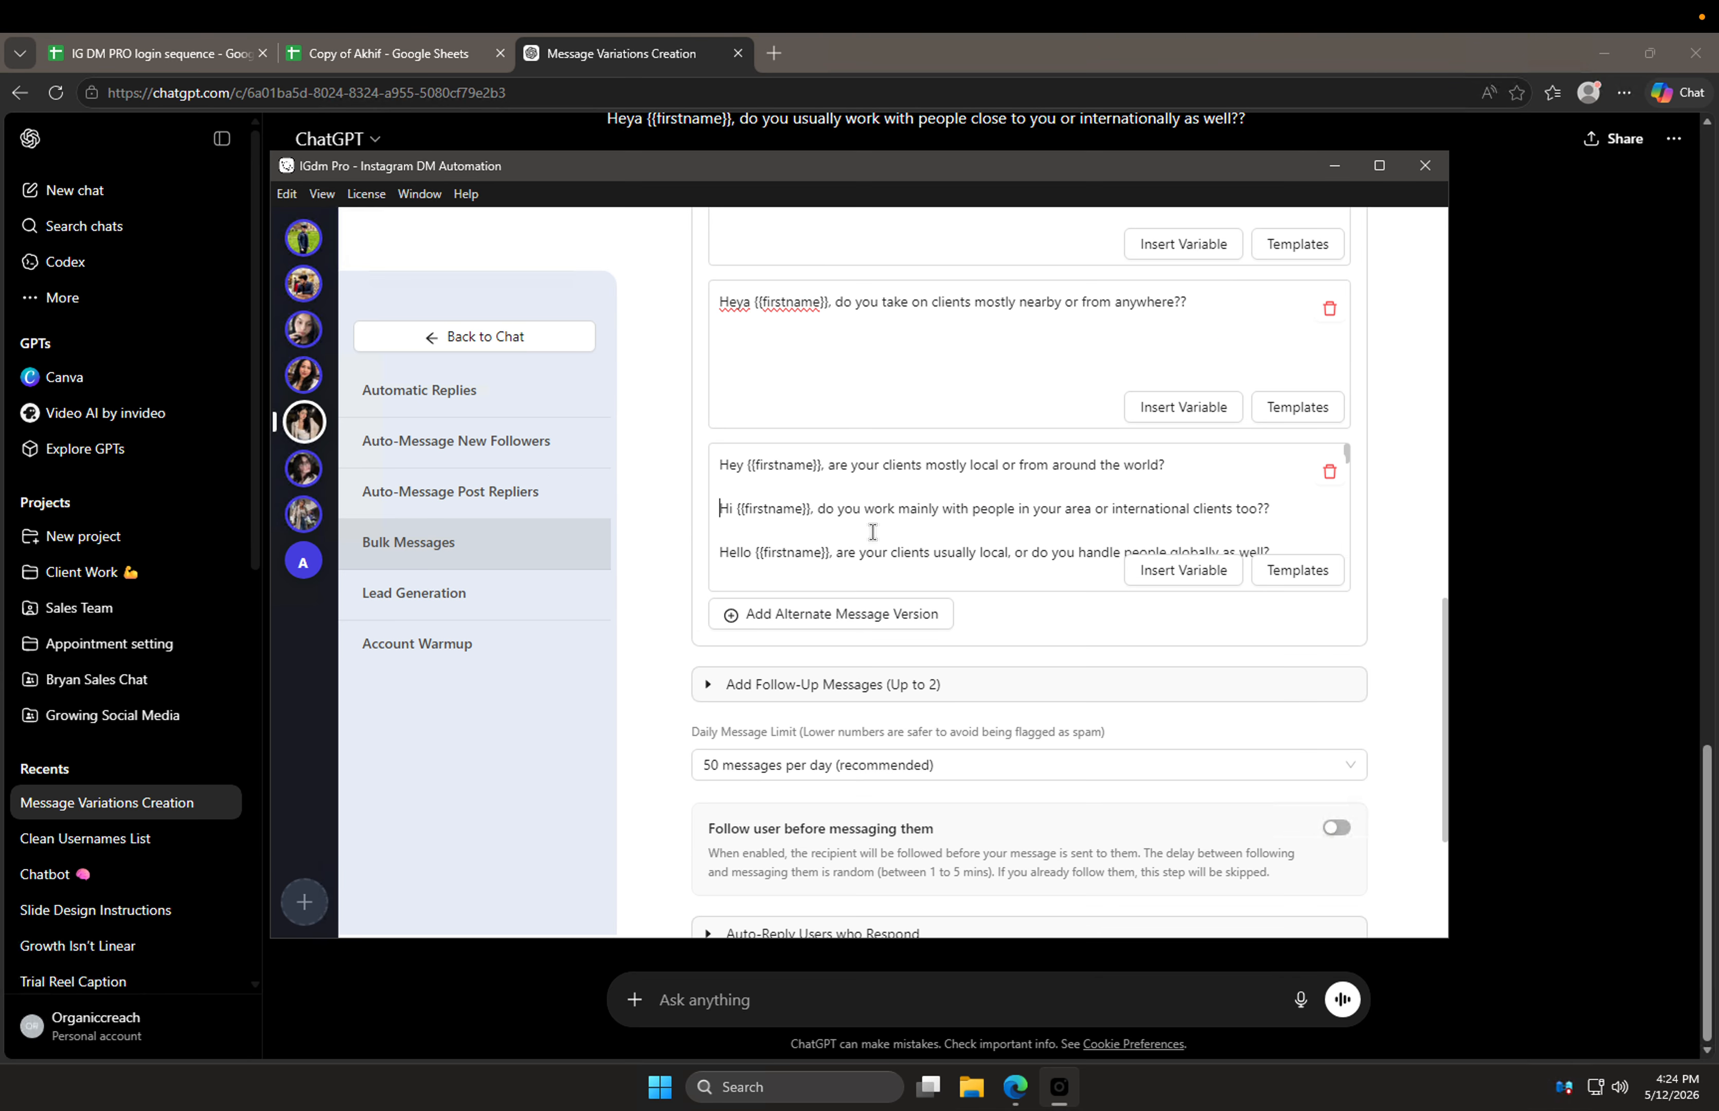
drag(873, 532, 1194, 768)
key(BackSpace)
Step: Add an alternate message version containing only "Hi {{firstname}}, do you work mainly with people in your area or international clients too??", cutting the remaining variations
click(832, 612)
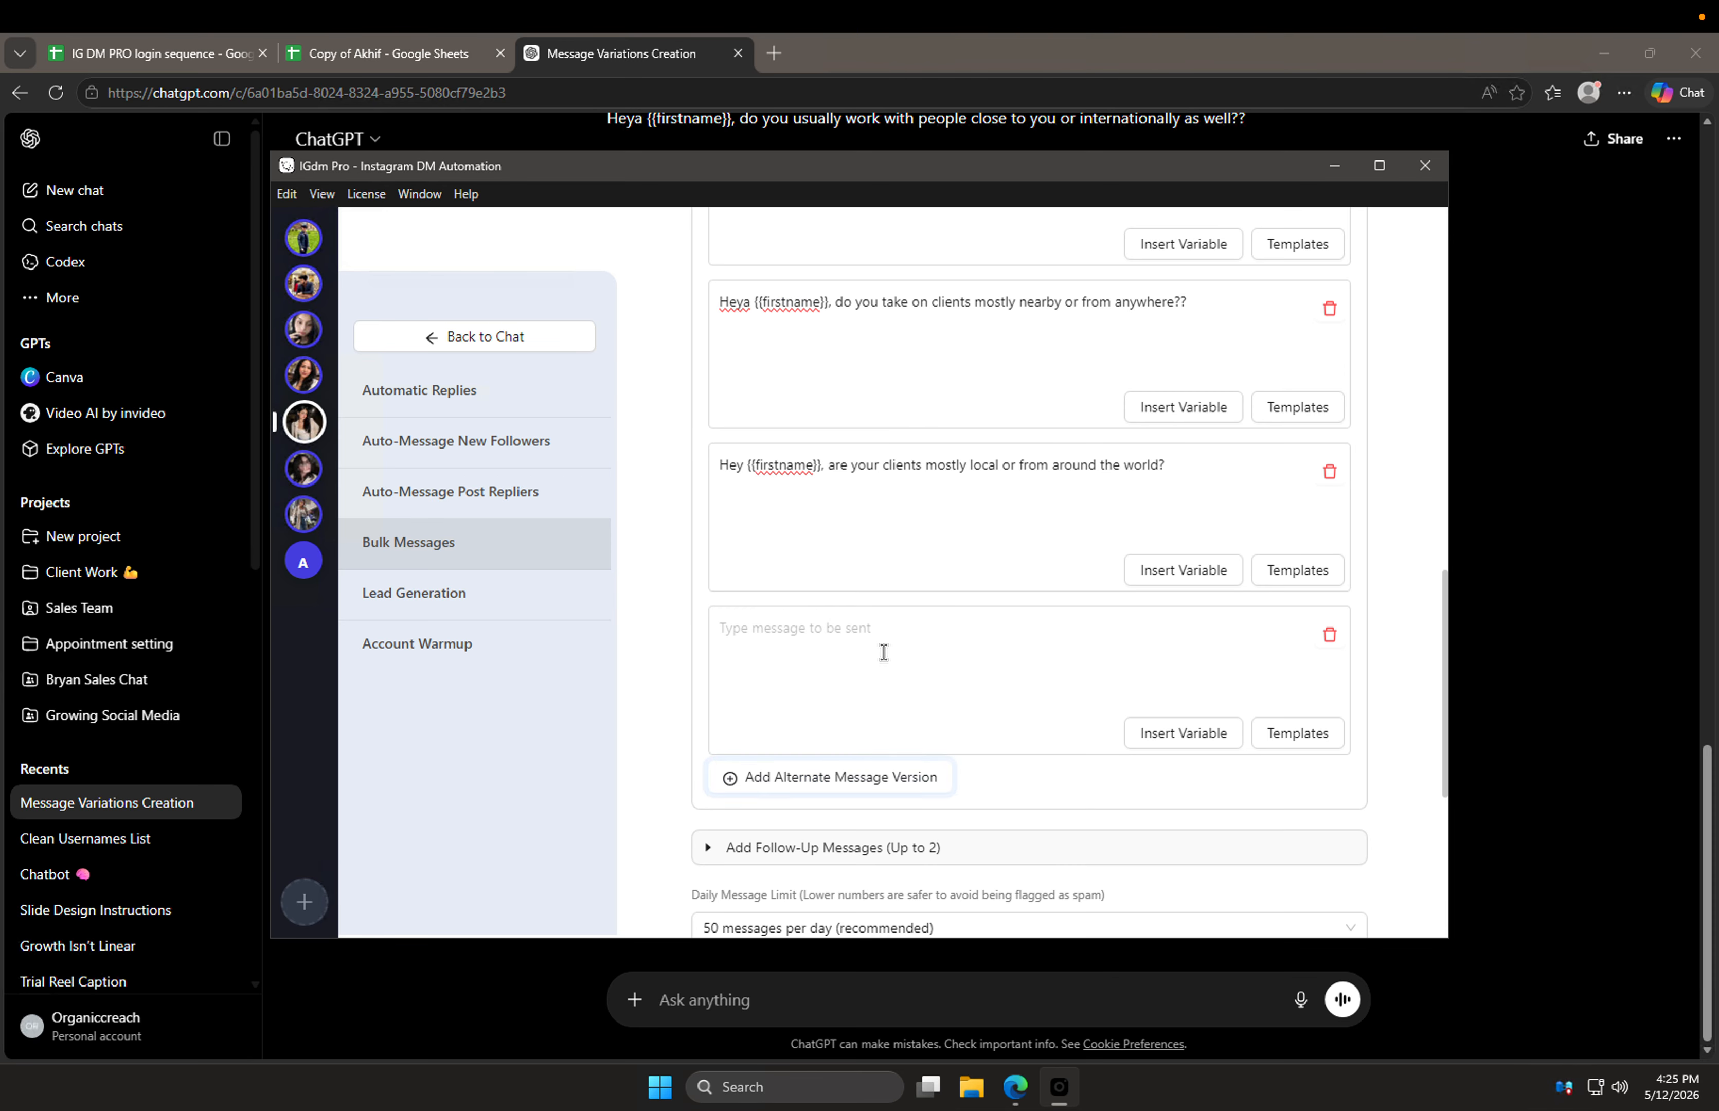
click(883, 652)
key(ctrl+v)
scroll(781, 675, up, 5)
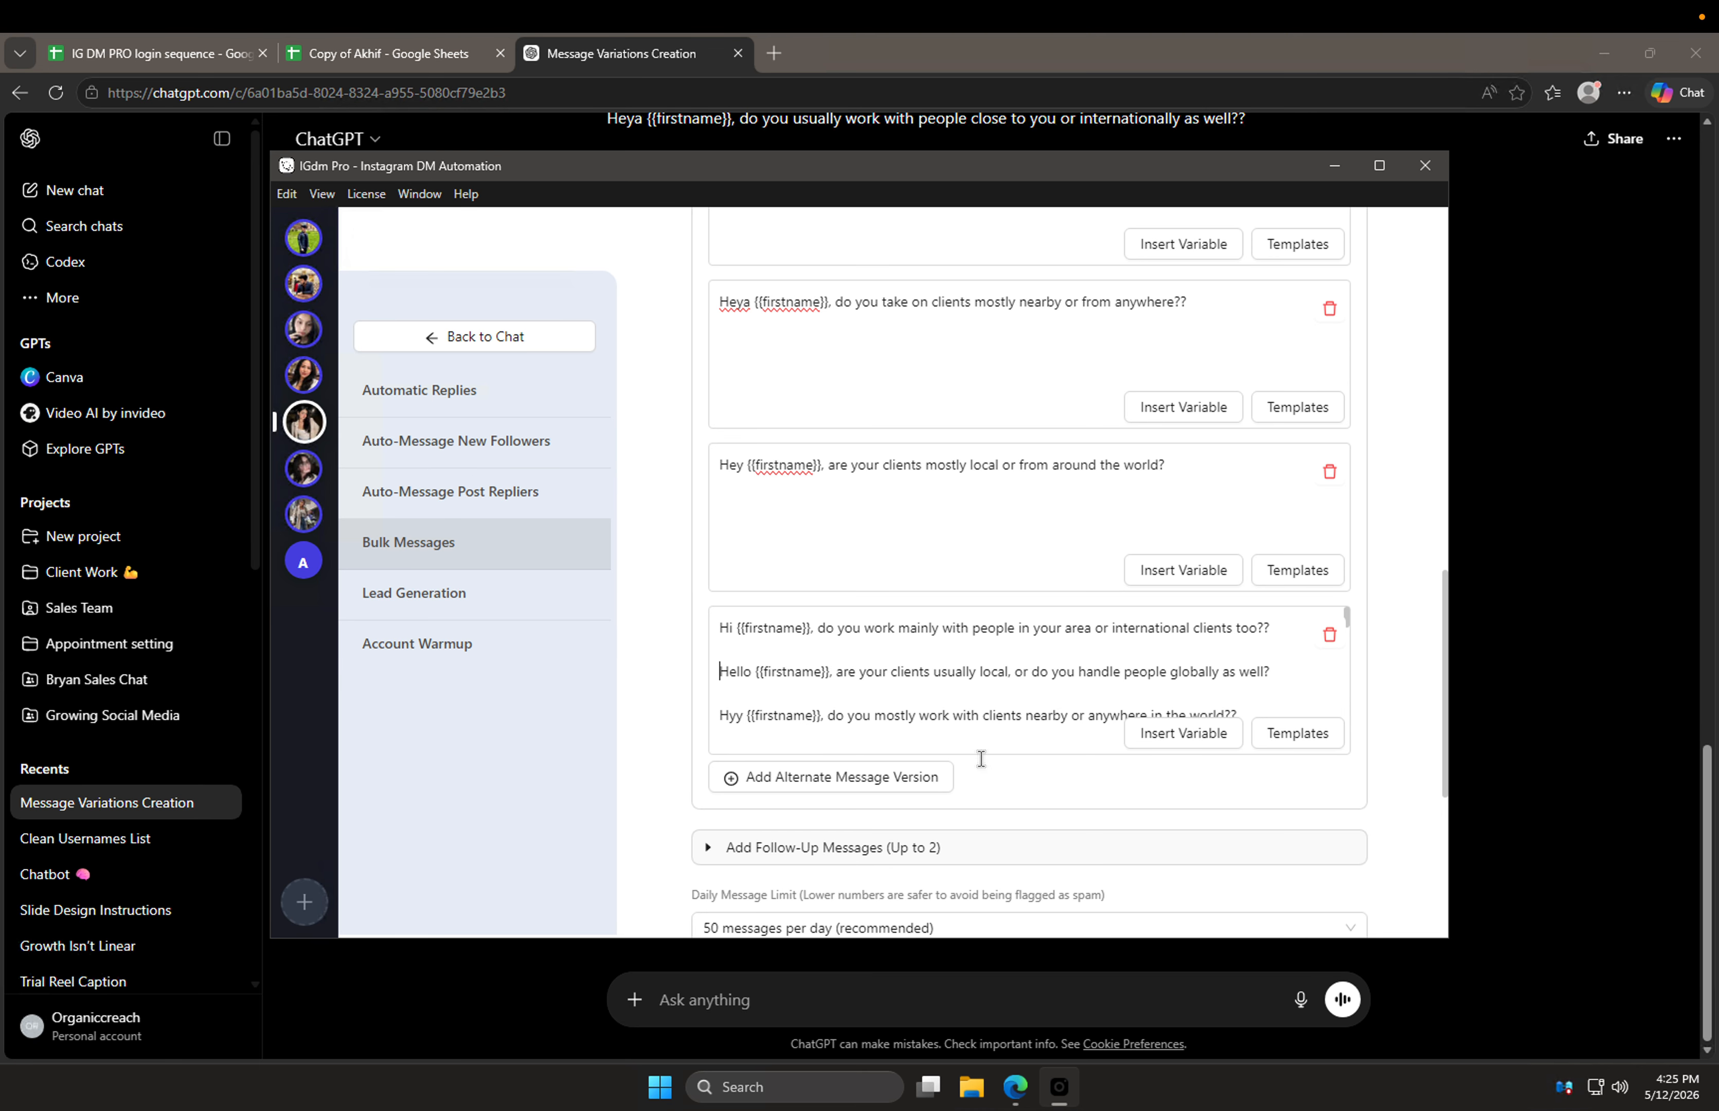
drag(720, 671, 1233, 888)
key(BackSpace)
Step: Add an alternate message version containing only "Hello {{firstname}}, are your clients usually local, or do you handle people globally as well?", cutting the remaining variations
click(899, 776)
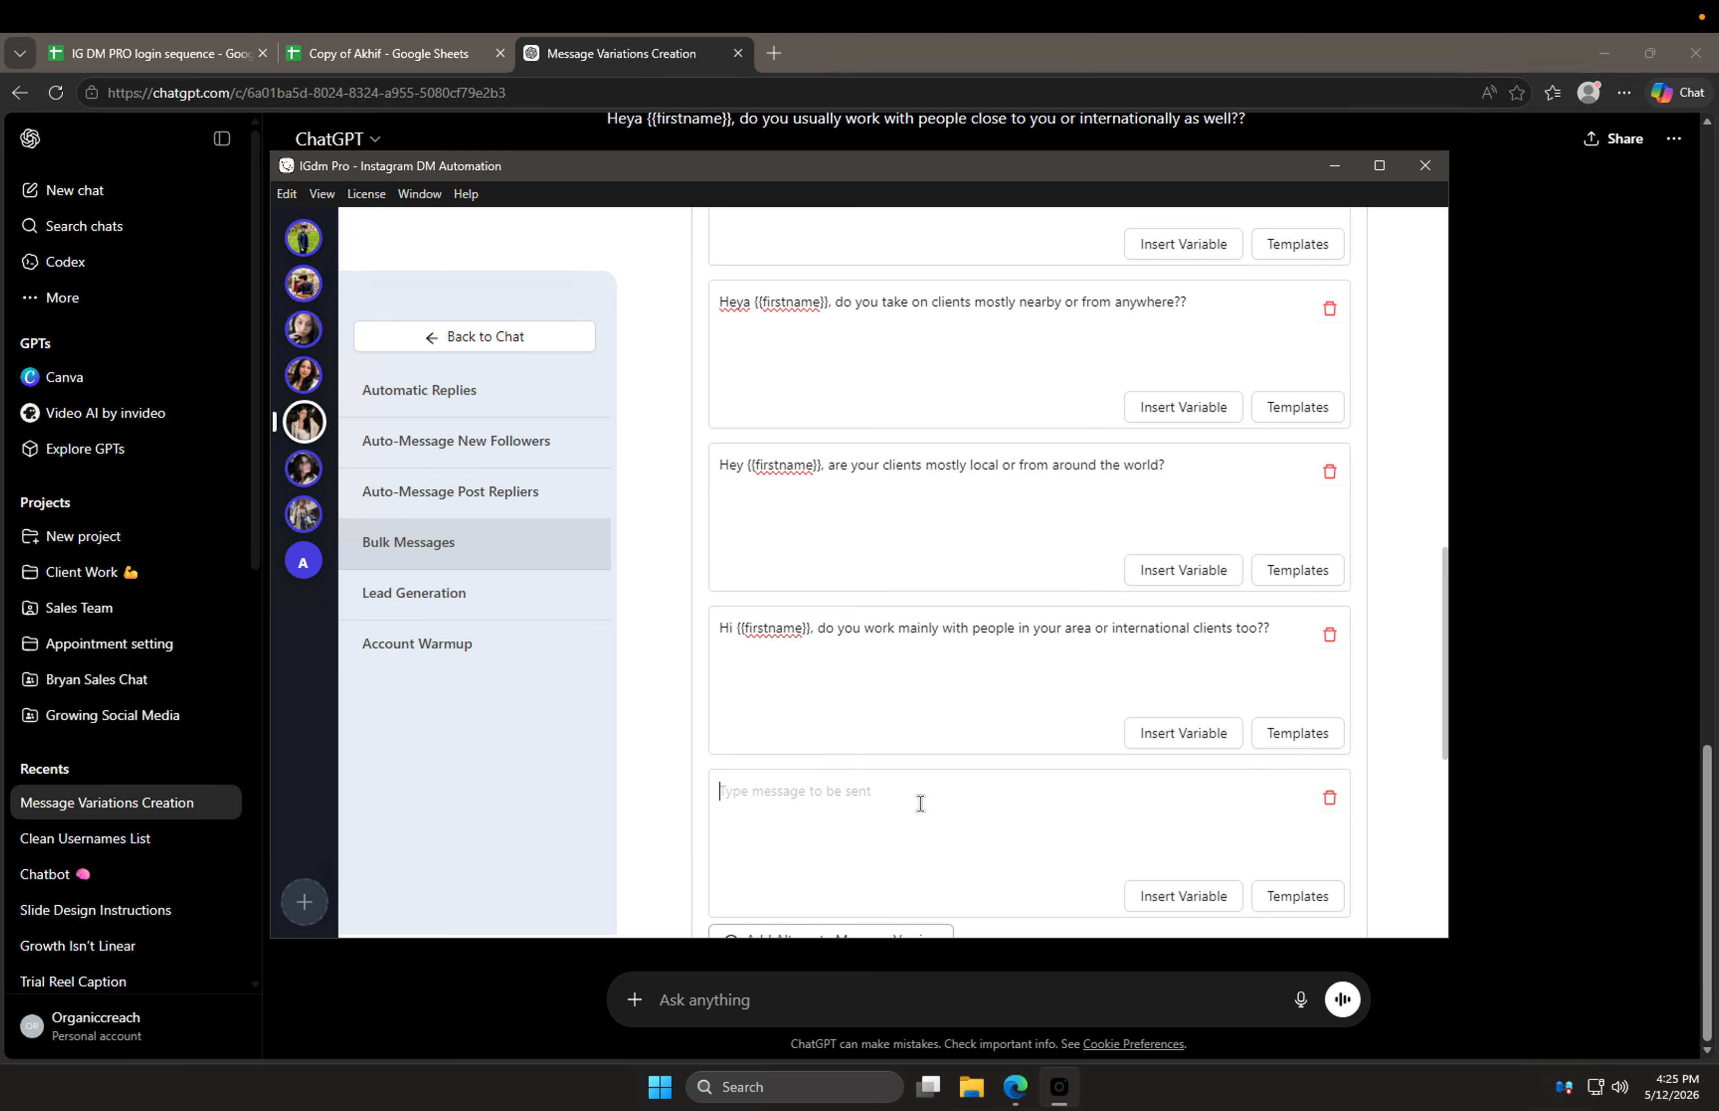
key(ctrl+v)
scroll(683, 775, down, 2)
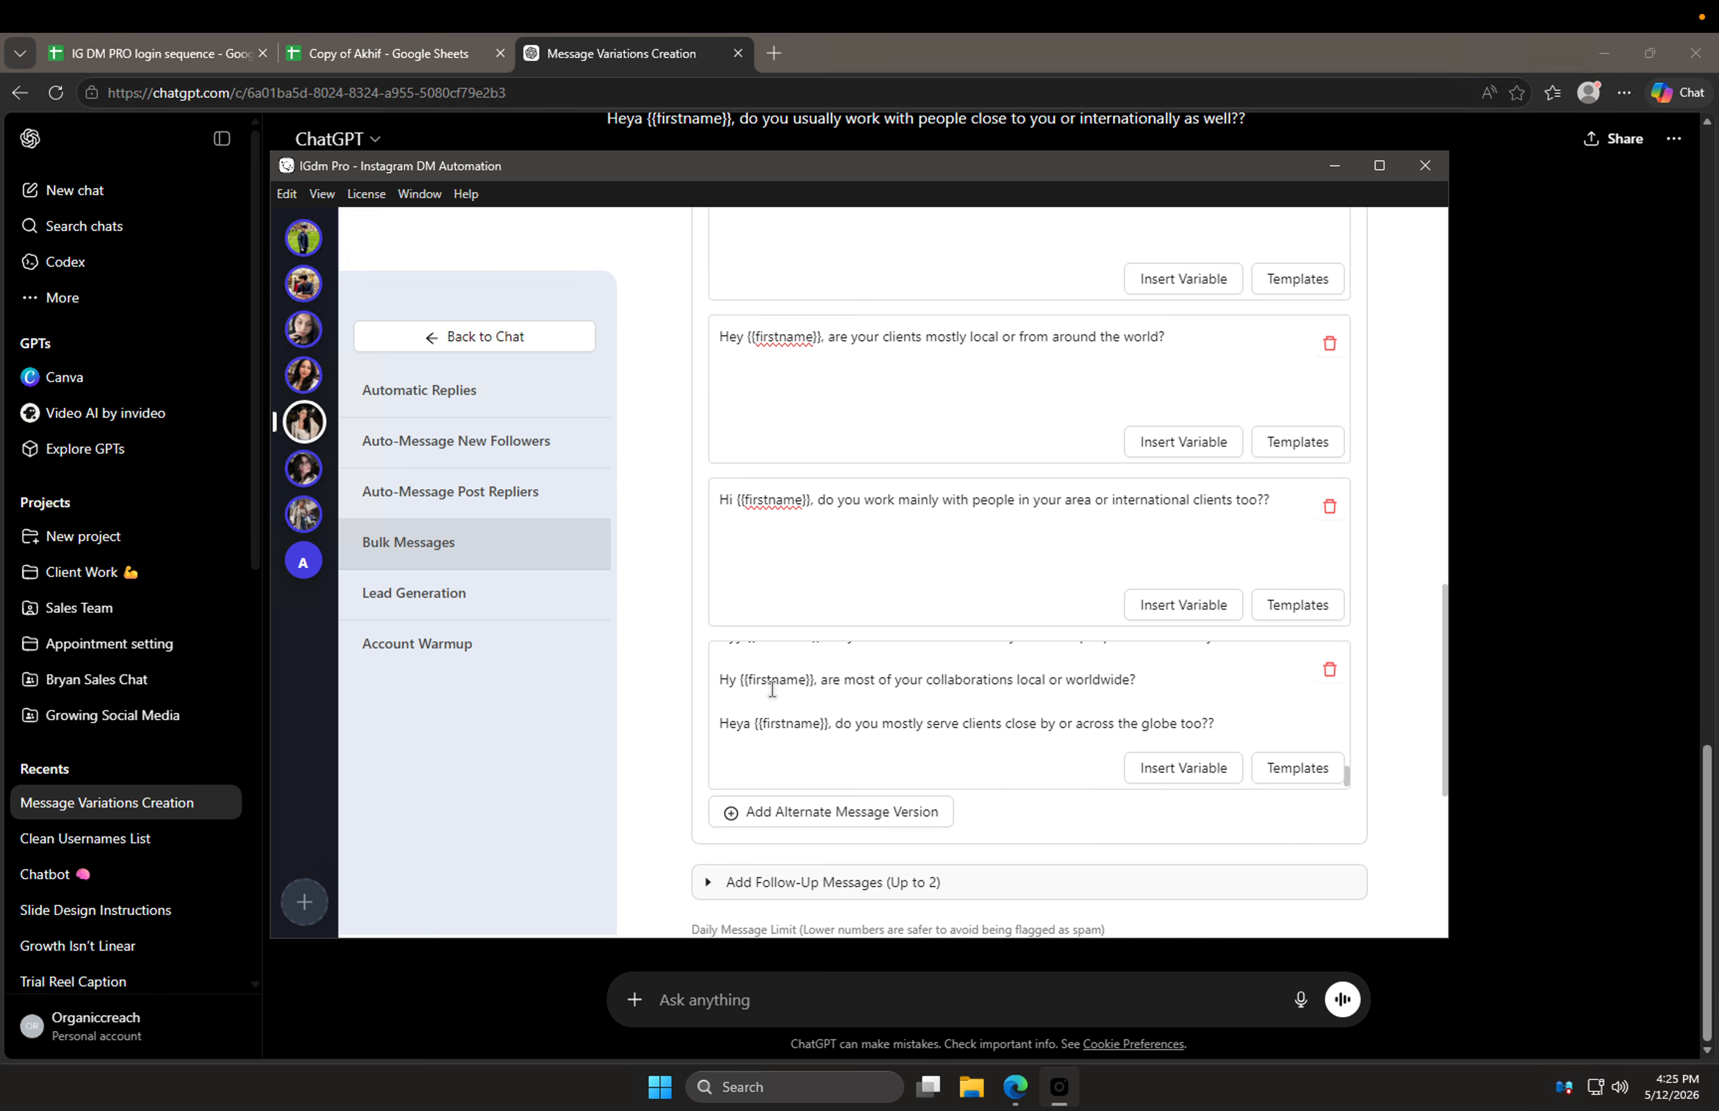
scroll(771, 688, up, 3)
drag(716, 706, 1191, 900)
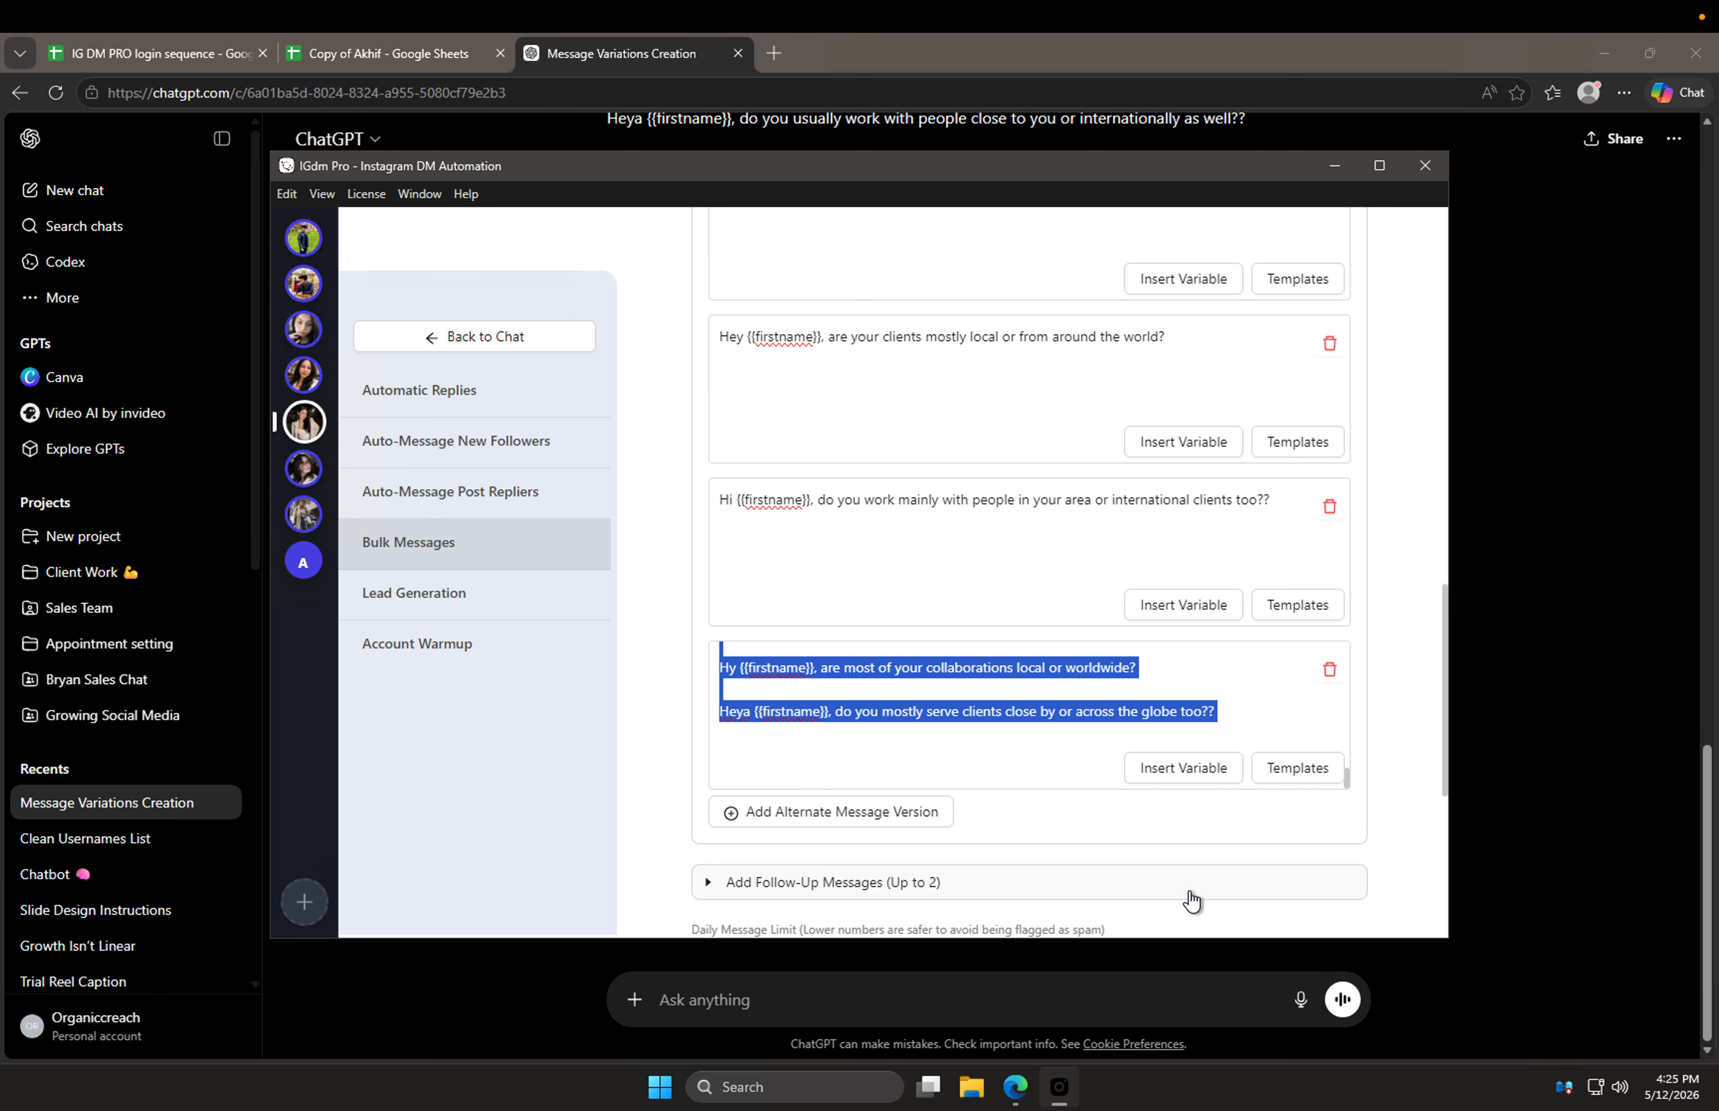
key(ctrl+x)
Step: Add an alternate message version containing only "Hyy {{firstname}}, do you mostly work with clients nearby or anywhere in the world??", cutting the remaining variations
click(908, 824)
key(ctrl+v)
scroll(729, 777, down, 5)
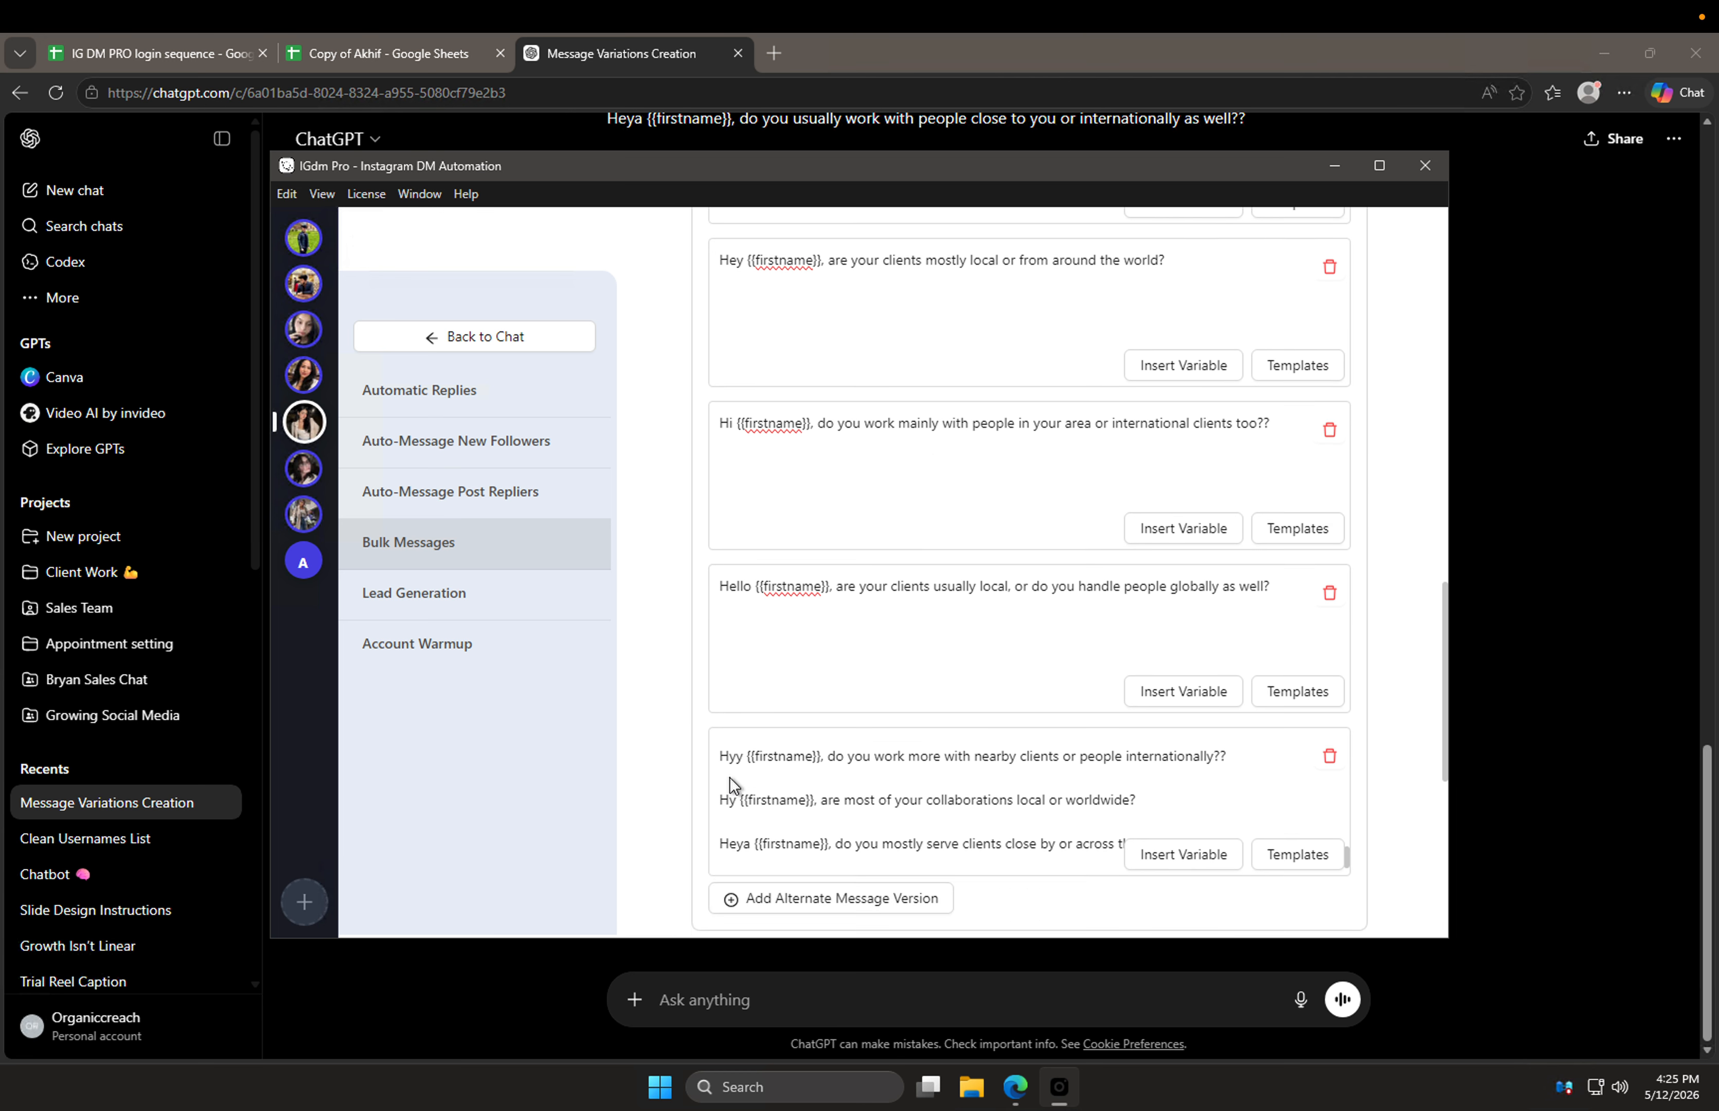
scroll(814, 396, up, 10)
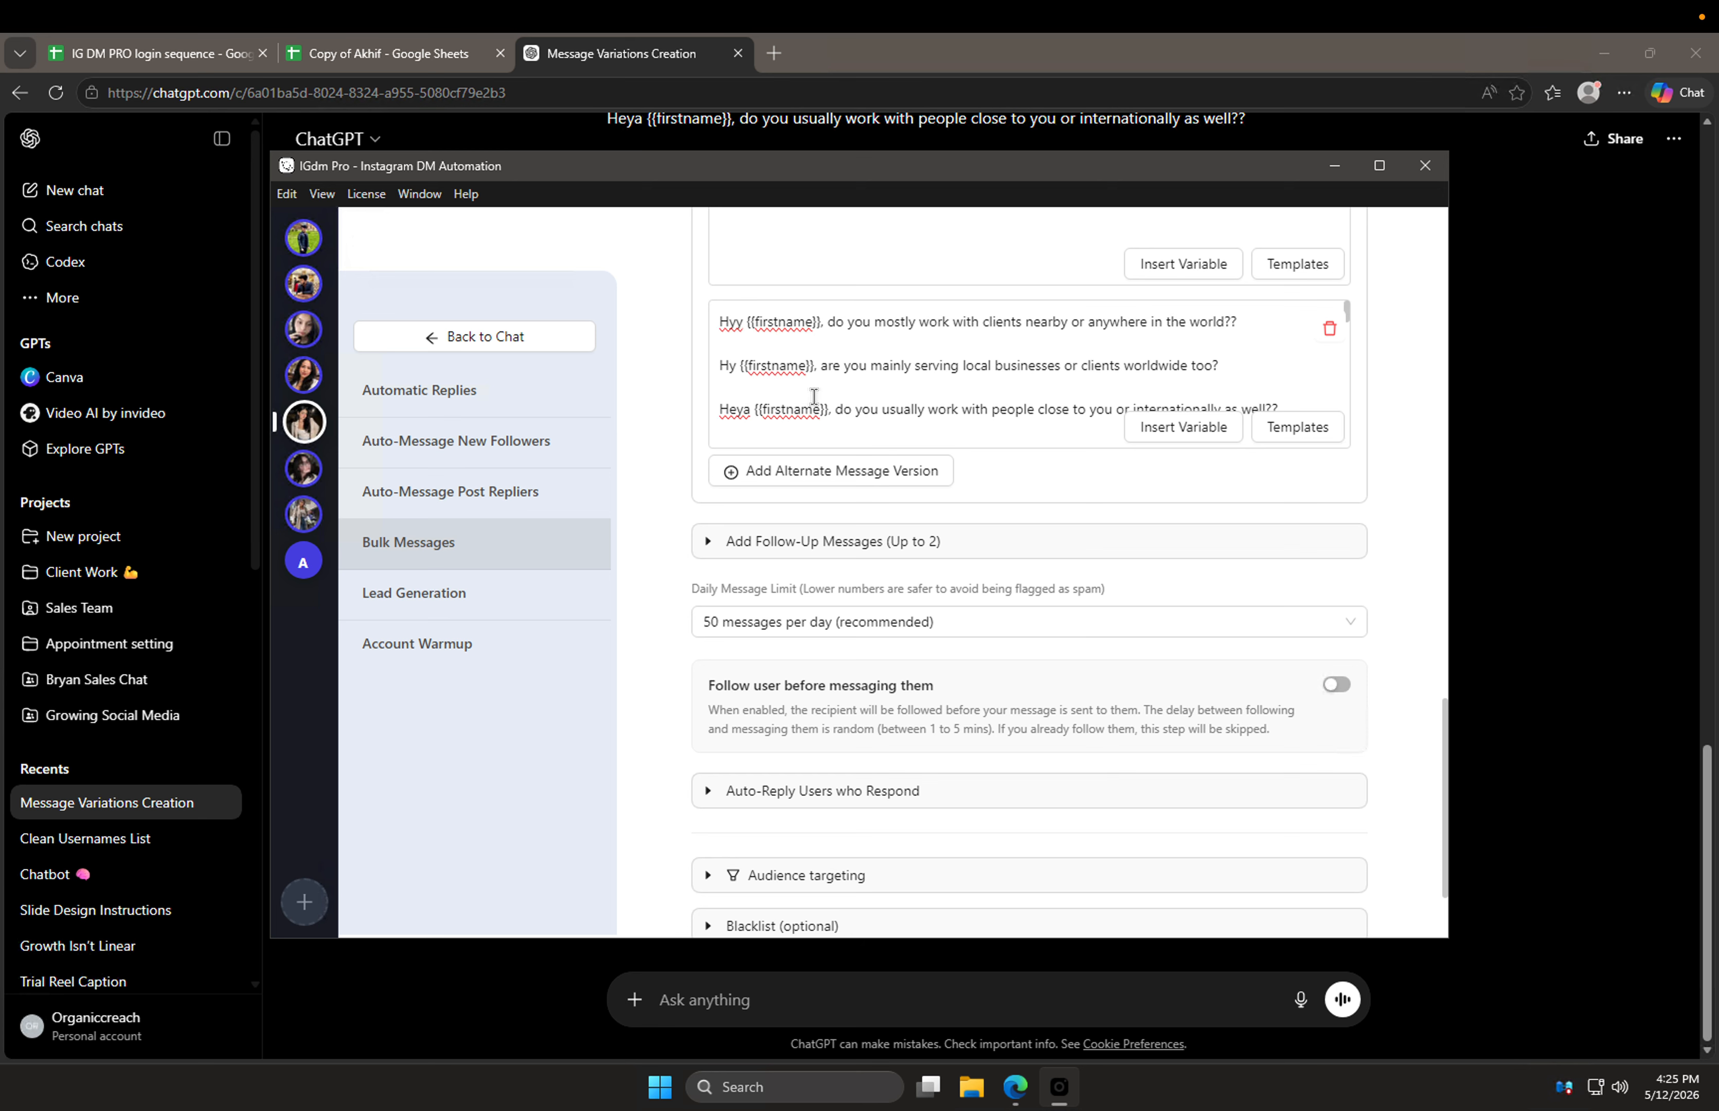
drag(719, 361, 1170, 568)
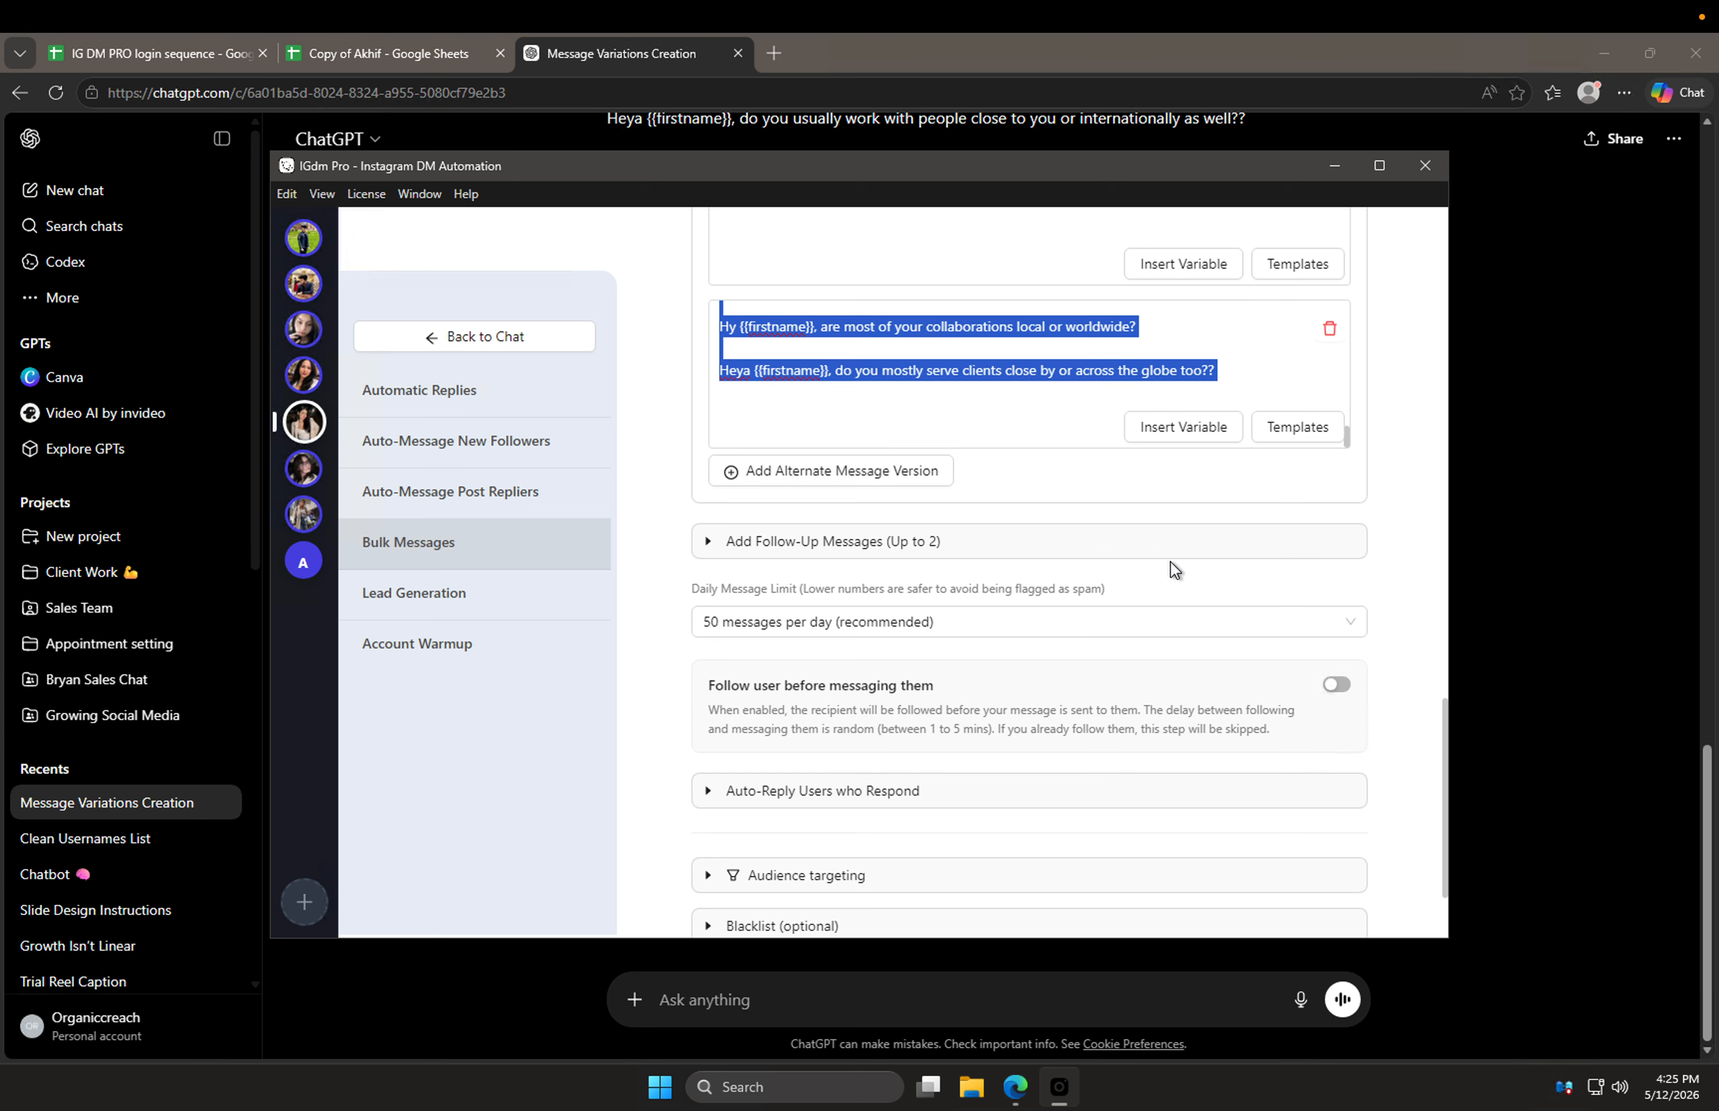
key(ctrl+x)
Step: Add an alternate message version containing only "Hy {{firstname}}, are you mainly serving local businesses or clients worldwide too?", cutting the remaining variations
click(849, 477)
key(ctrl+v)
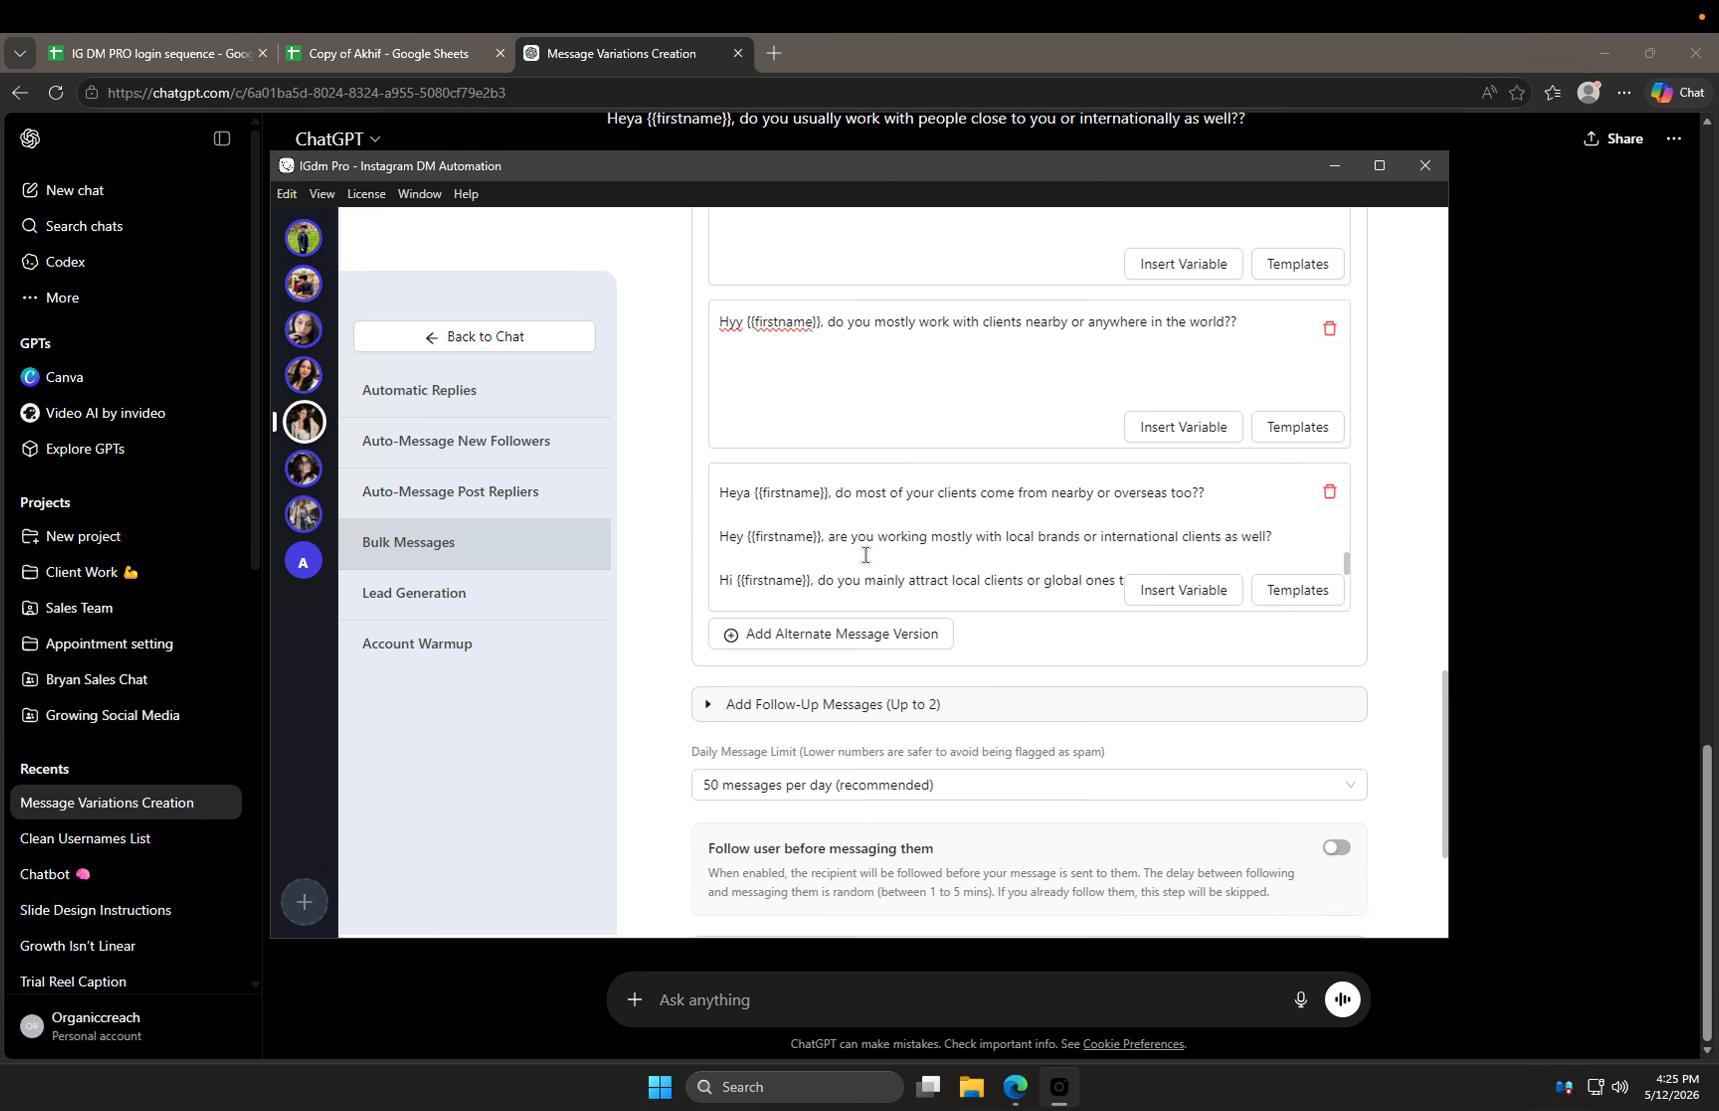
scroll(850, 565, up, 5)
drag(721, 529, 1165, 731)
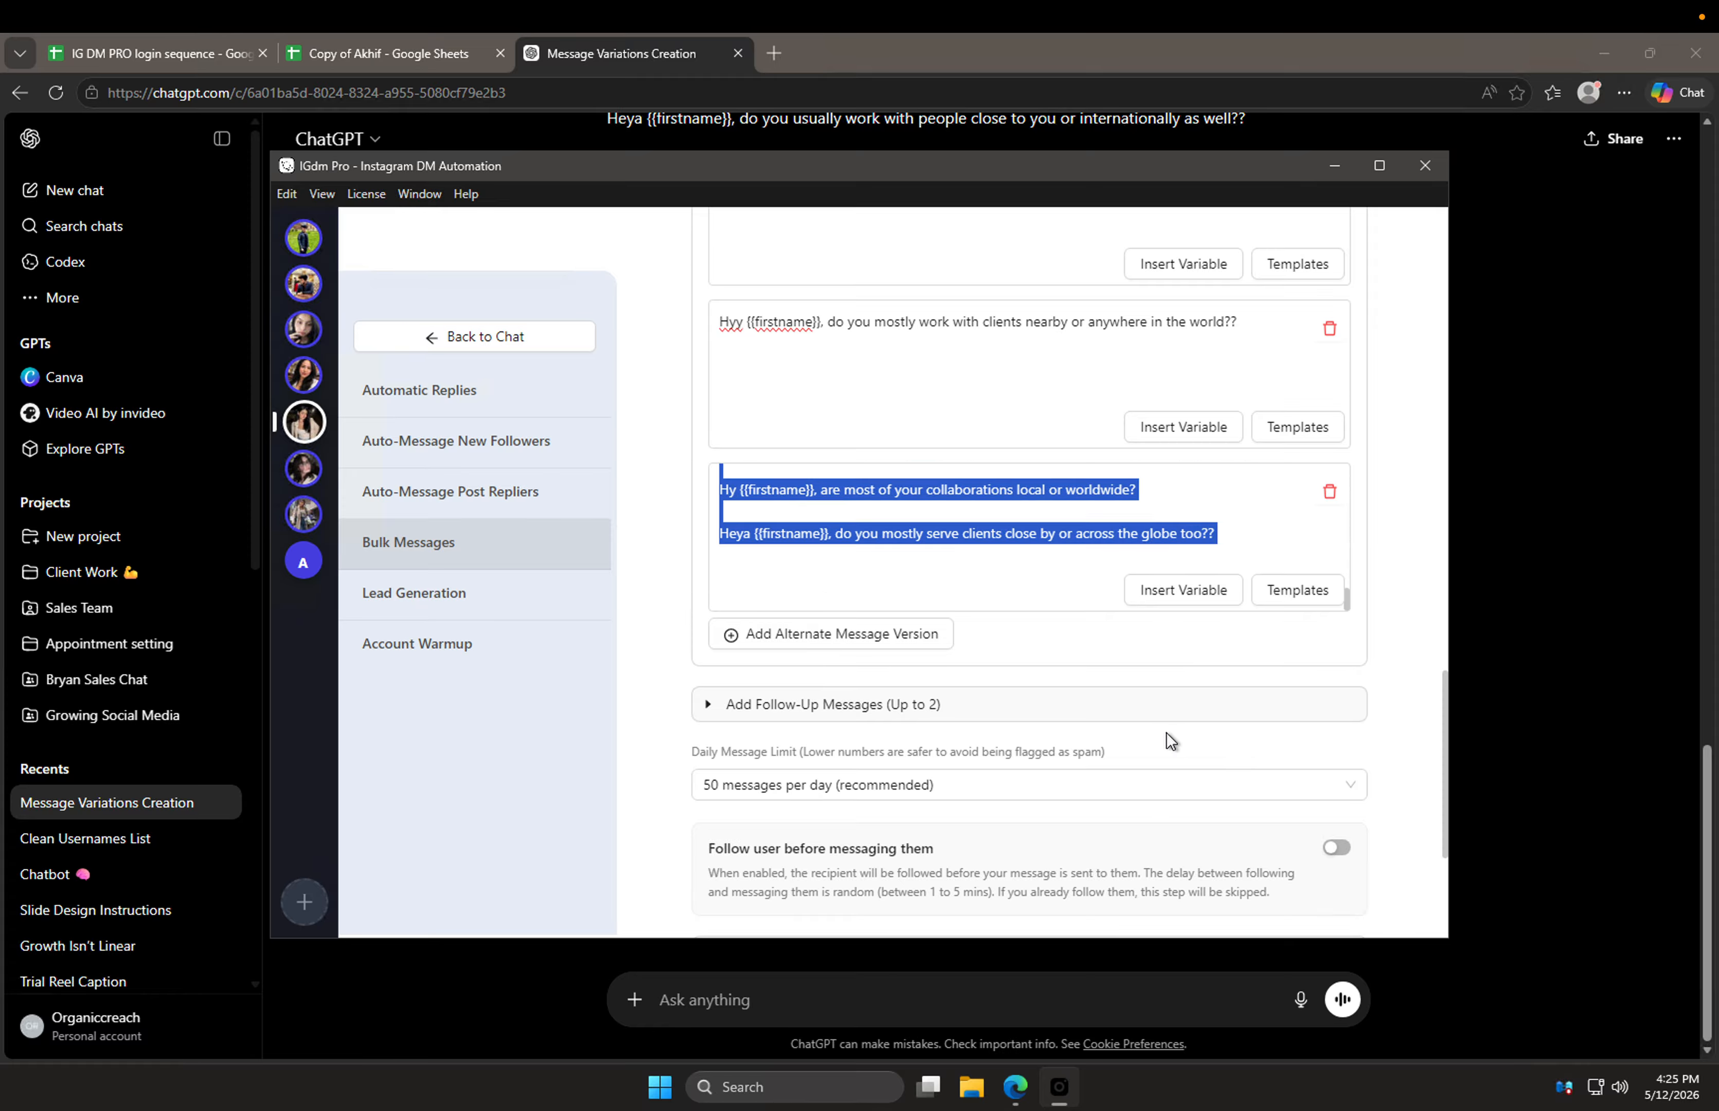
key(ctrl+x)
Step: Add an alternate message version containing only "Heya {{firstname}}, do you usually work with people close to you or internationally as well??", cutting the remaining variations
click(906, 652)
key(ctrl+v)
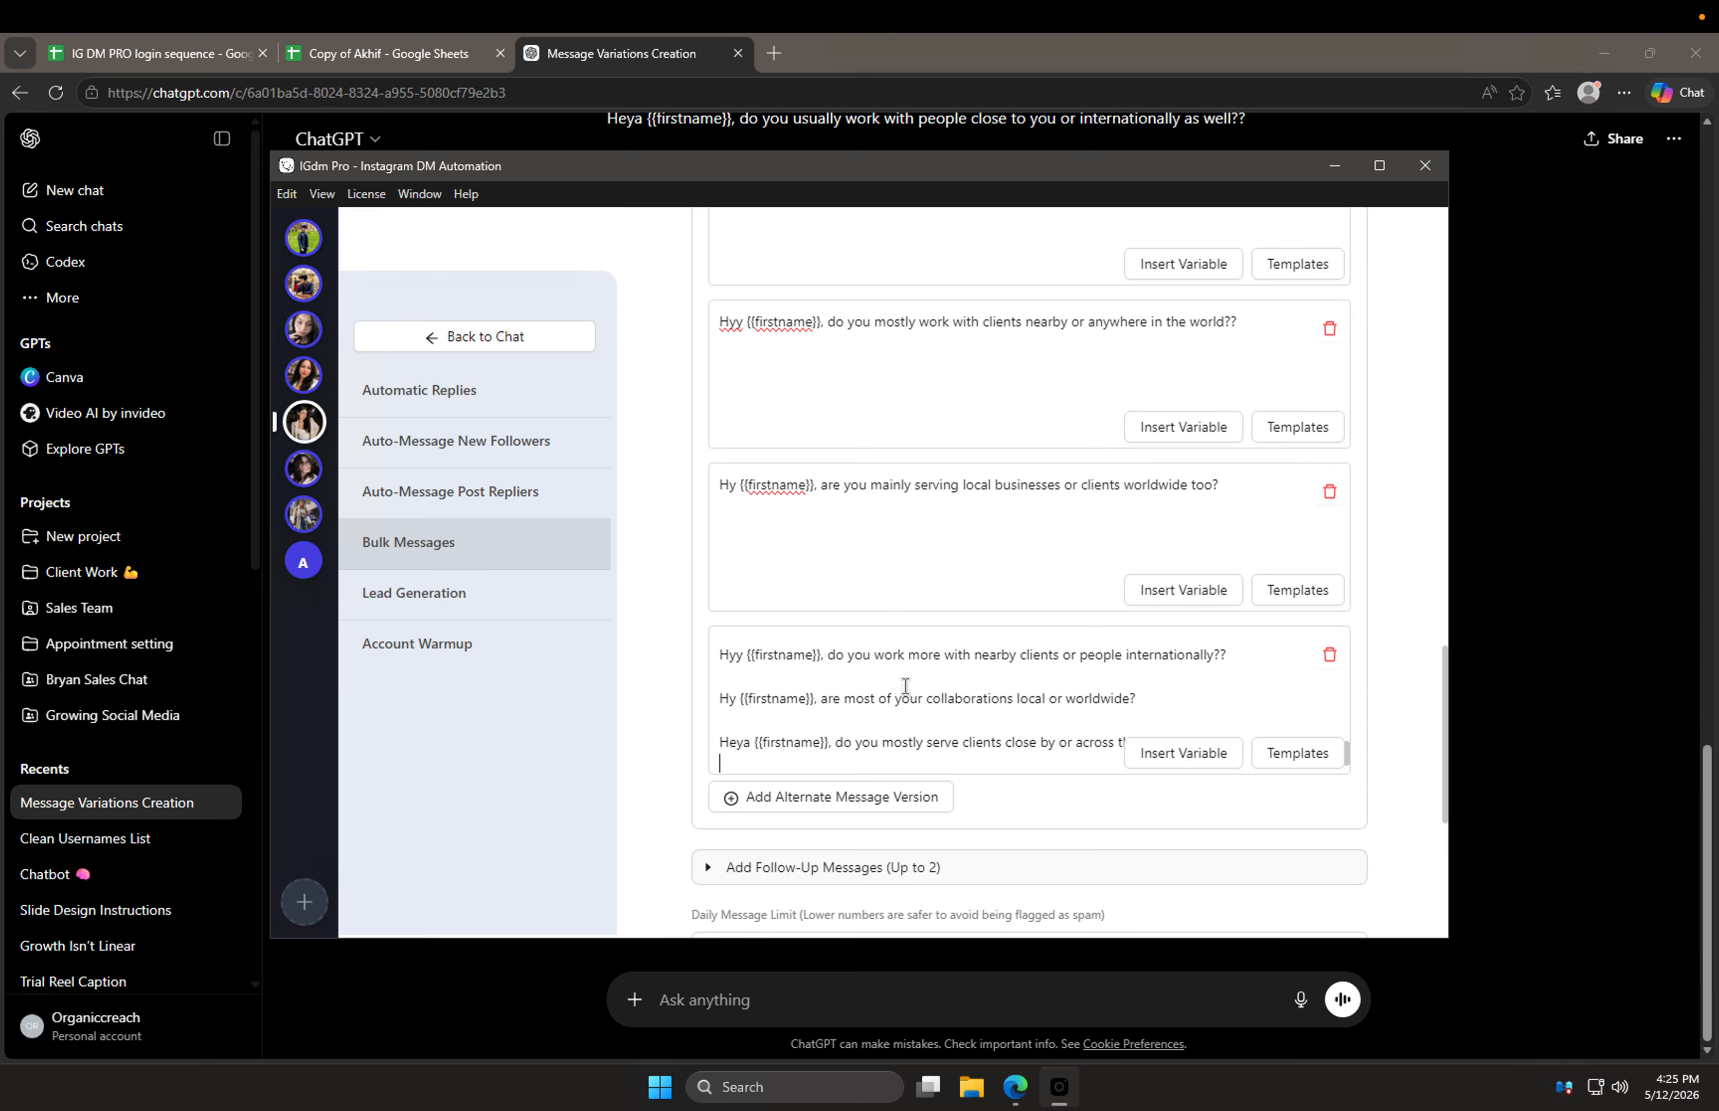
scroll(905, 685, up, 5)
drag(718, 689, 1257, 865)
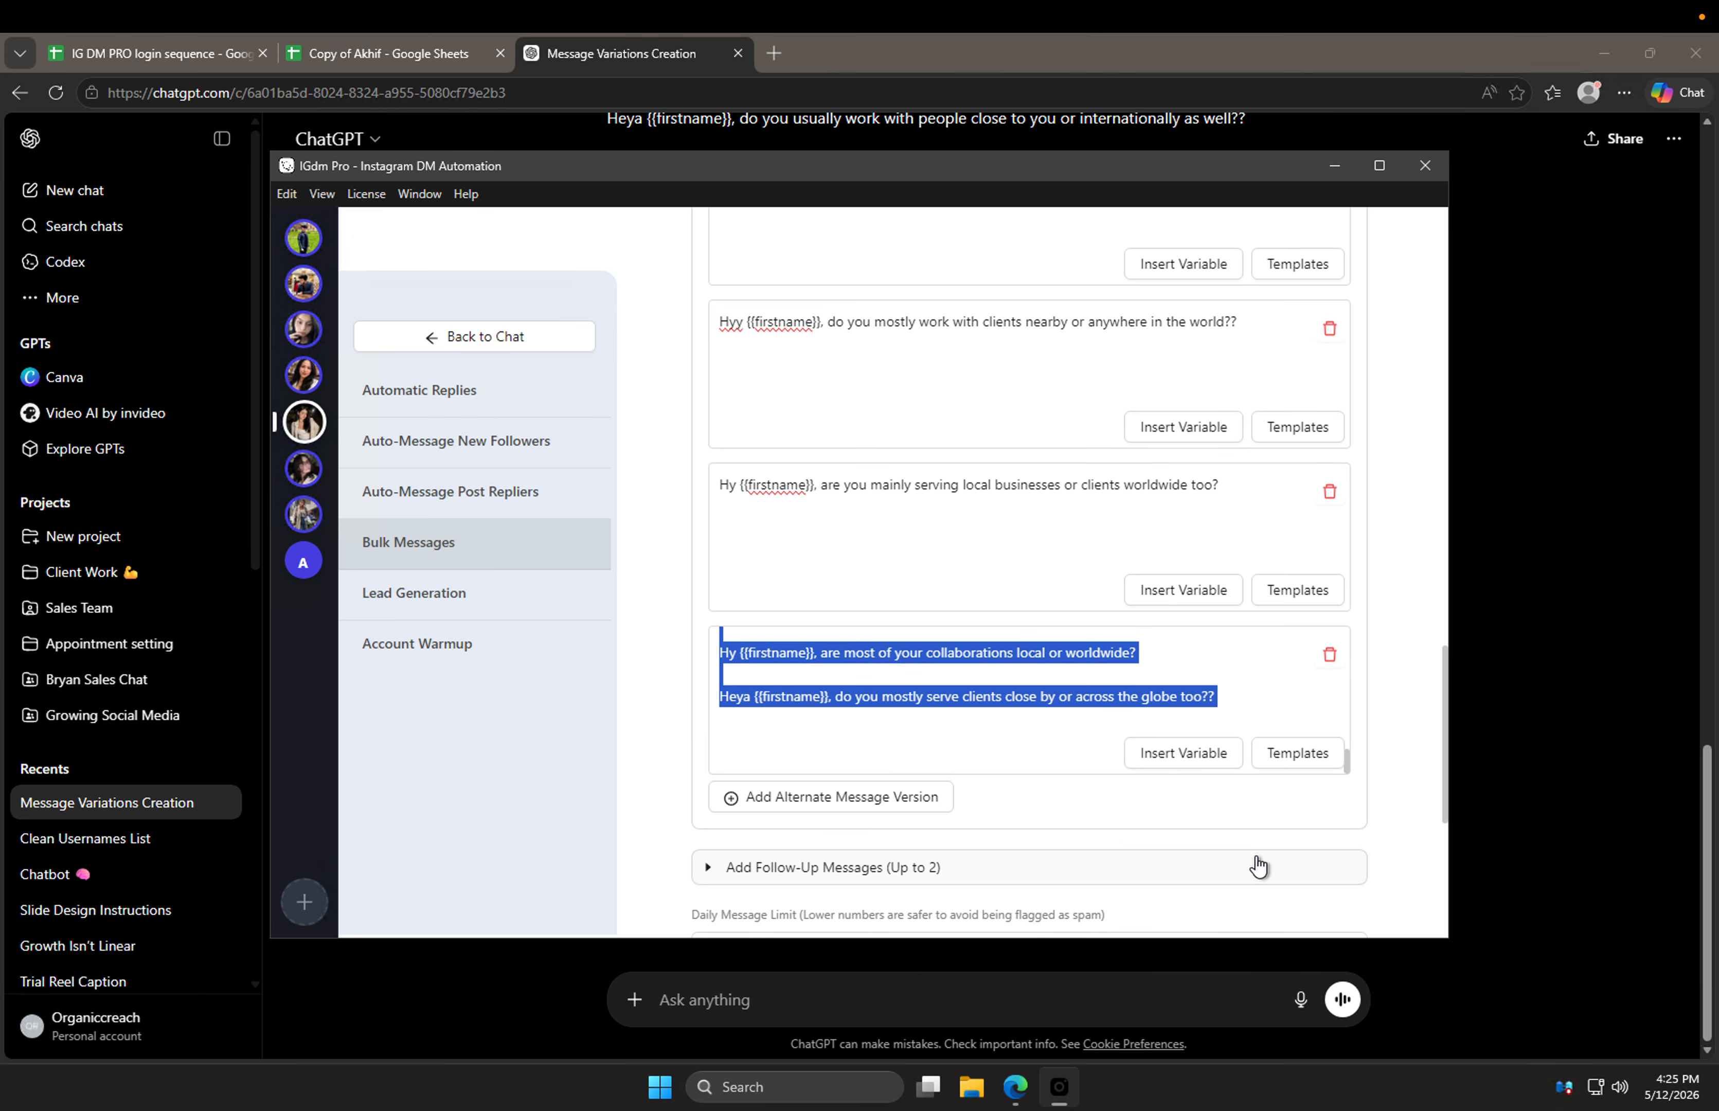
key(ctrl+v)
Step: Add an alternate message version containing only "Hey {{firstname}}, are your projects mostly with local clients or global ones too?", cutting the remaining variations
click(830, 797)
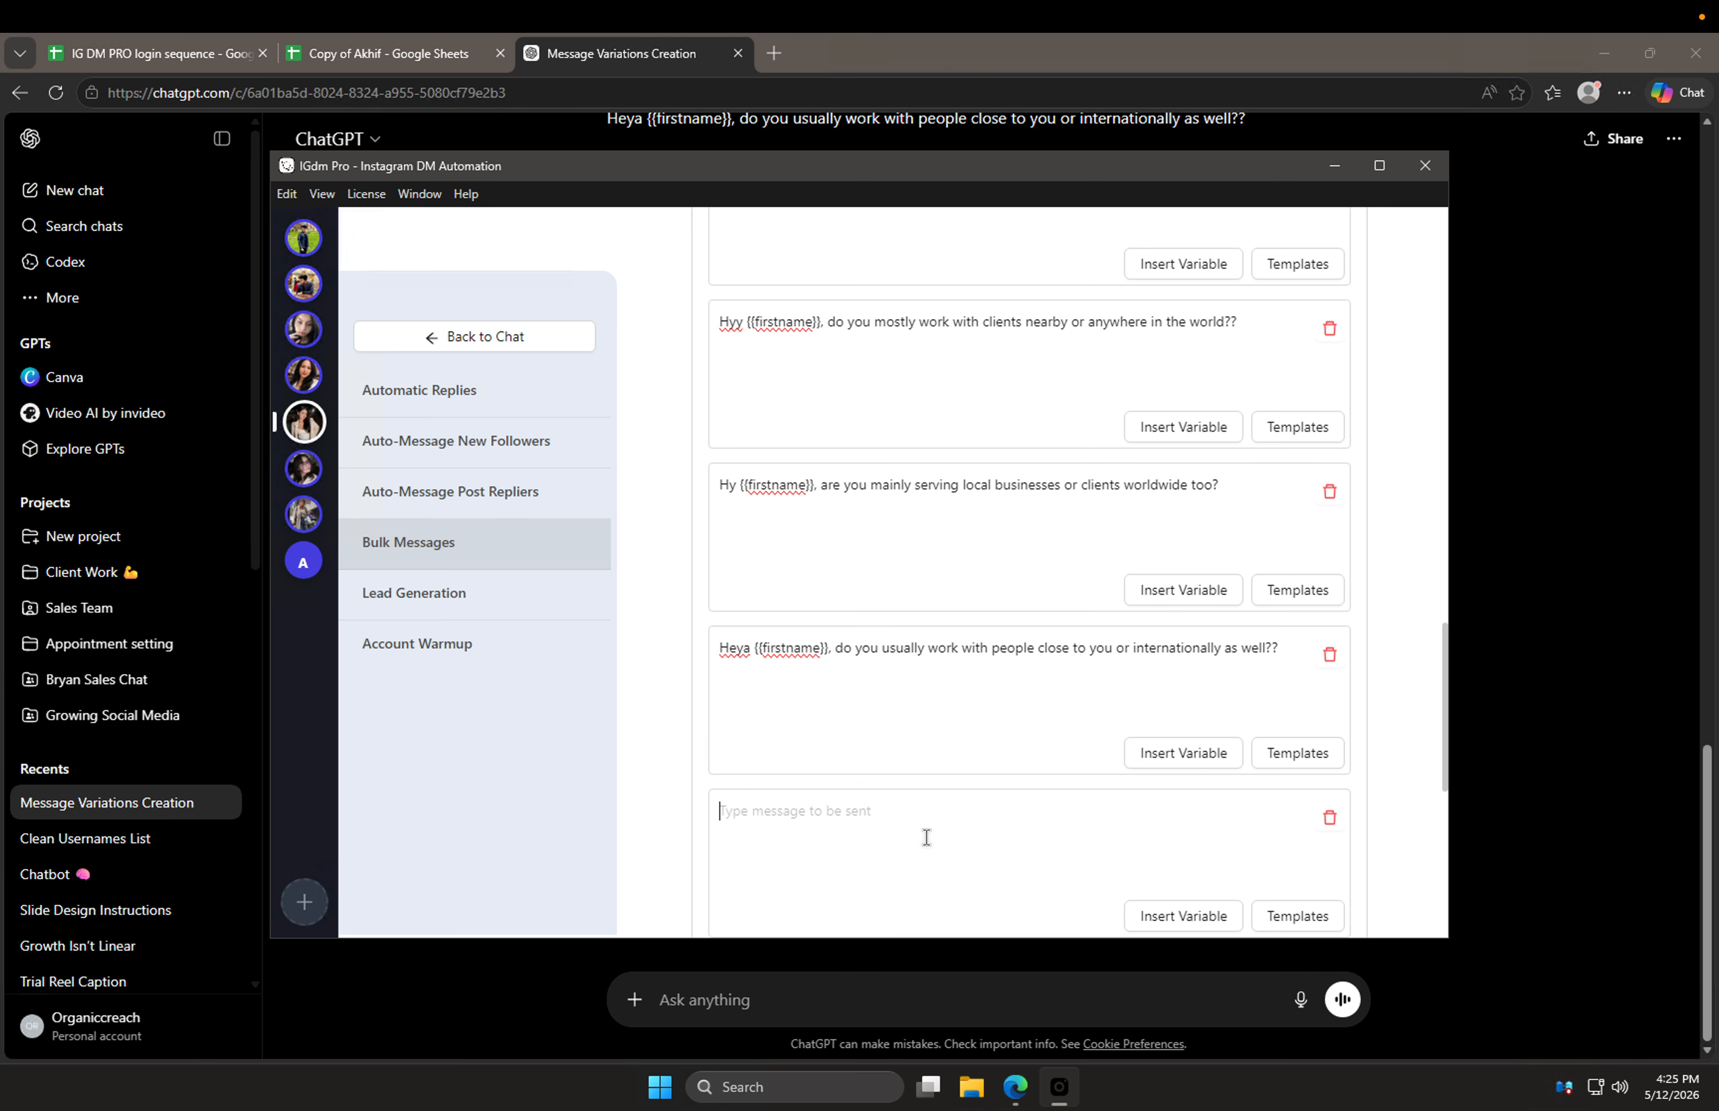
key(ctrl+v)
scroll(726, 793, down, 1)
scroll(675, 831, down, 2)
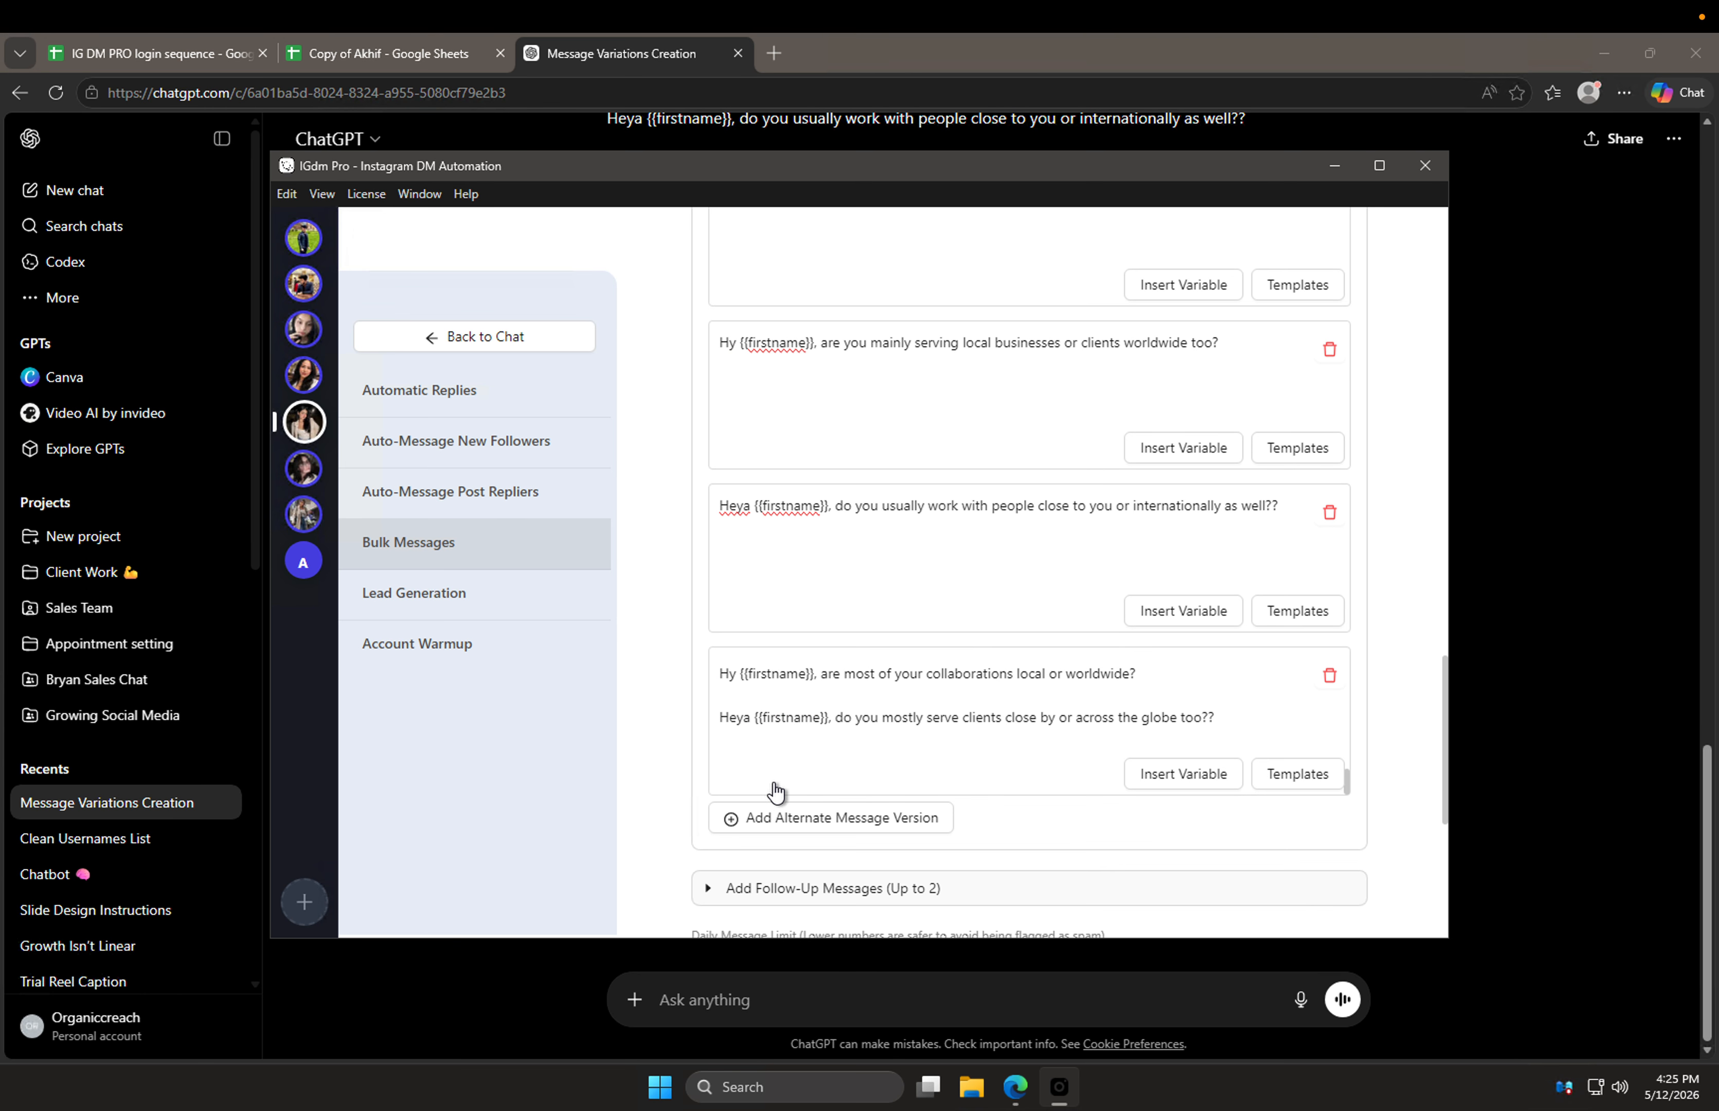
scroll(795, 759, up, 5)
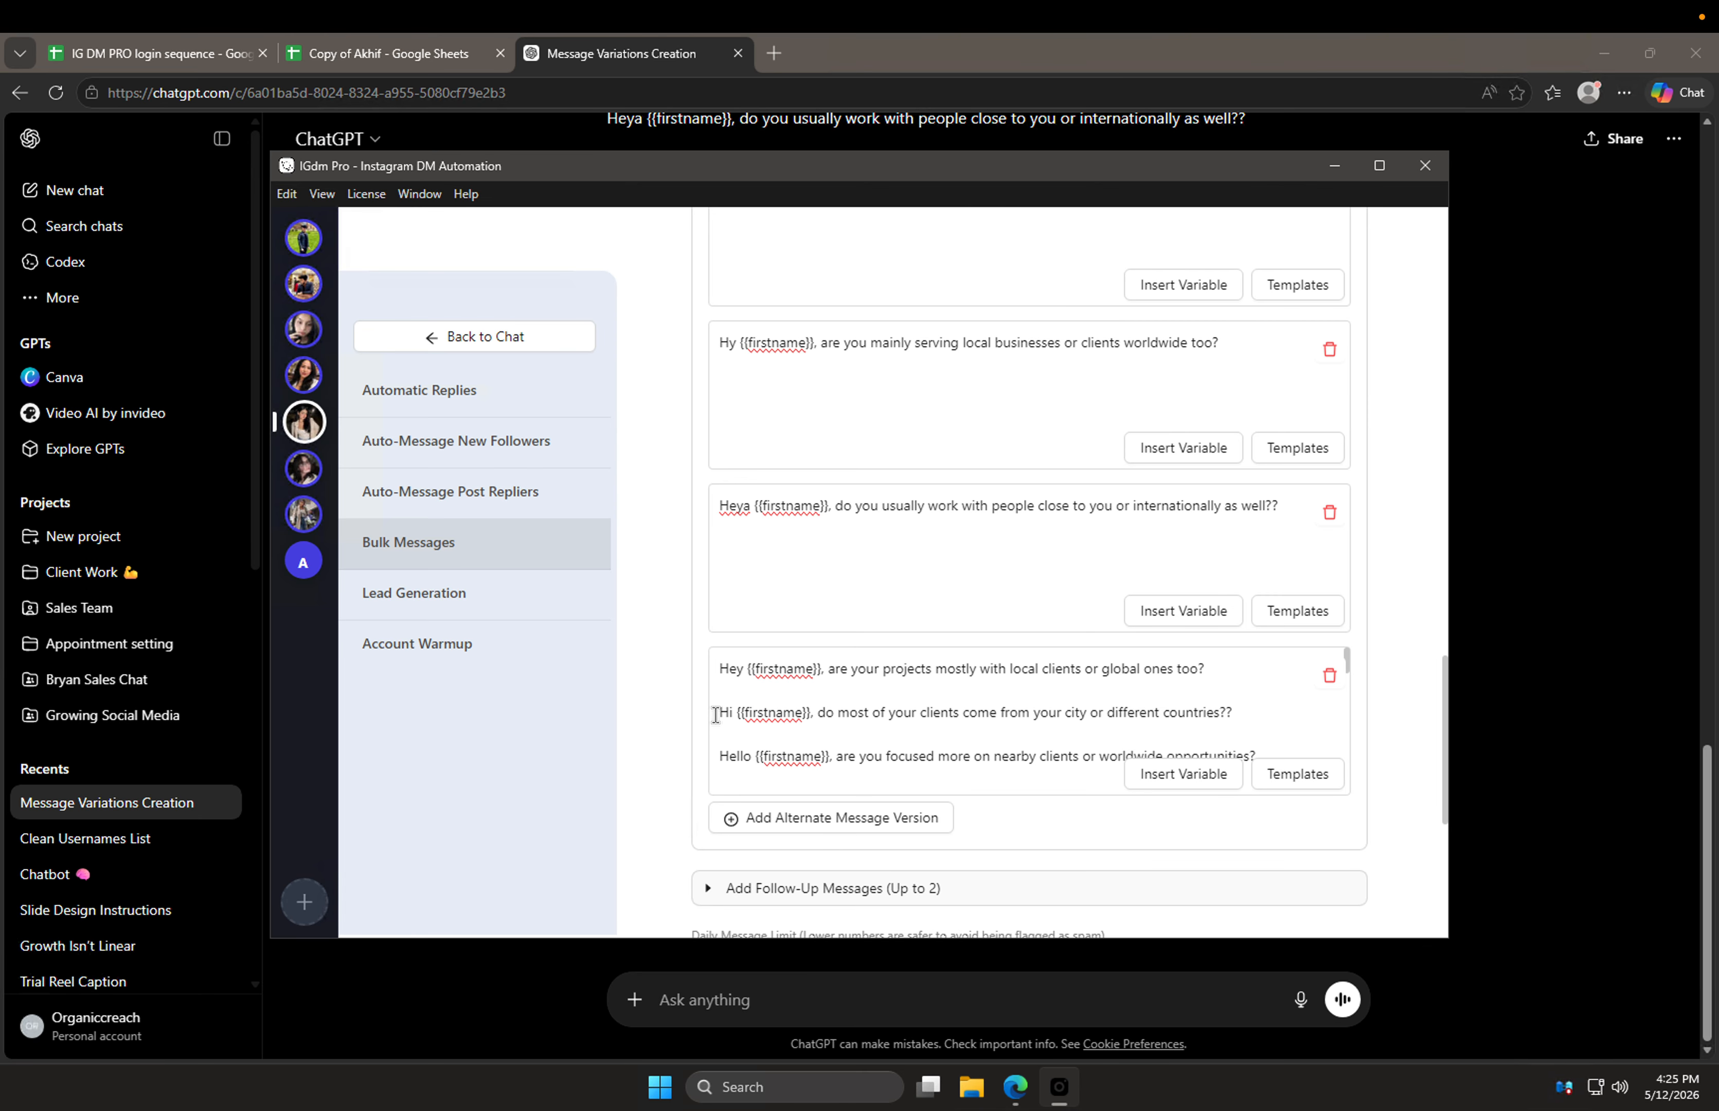
drag(715, 715, 1213, 913)
key(BackSpace)
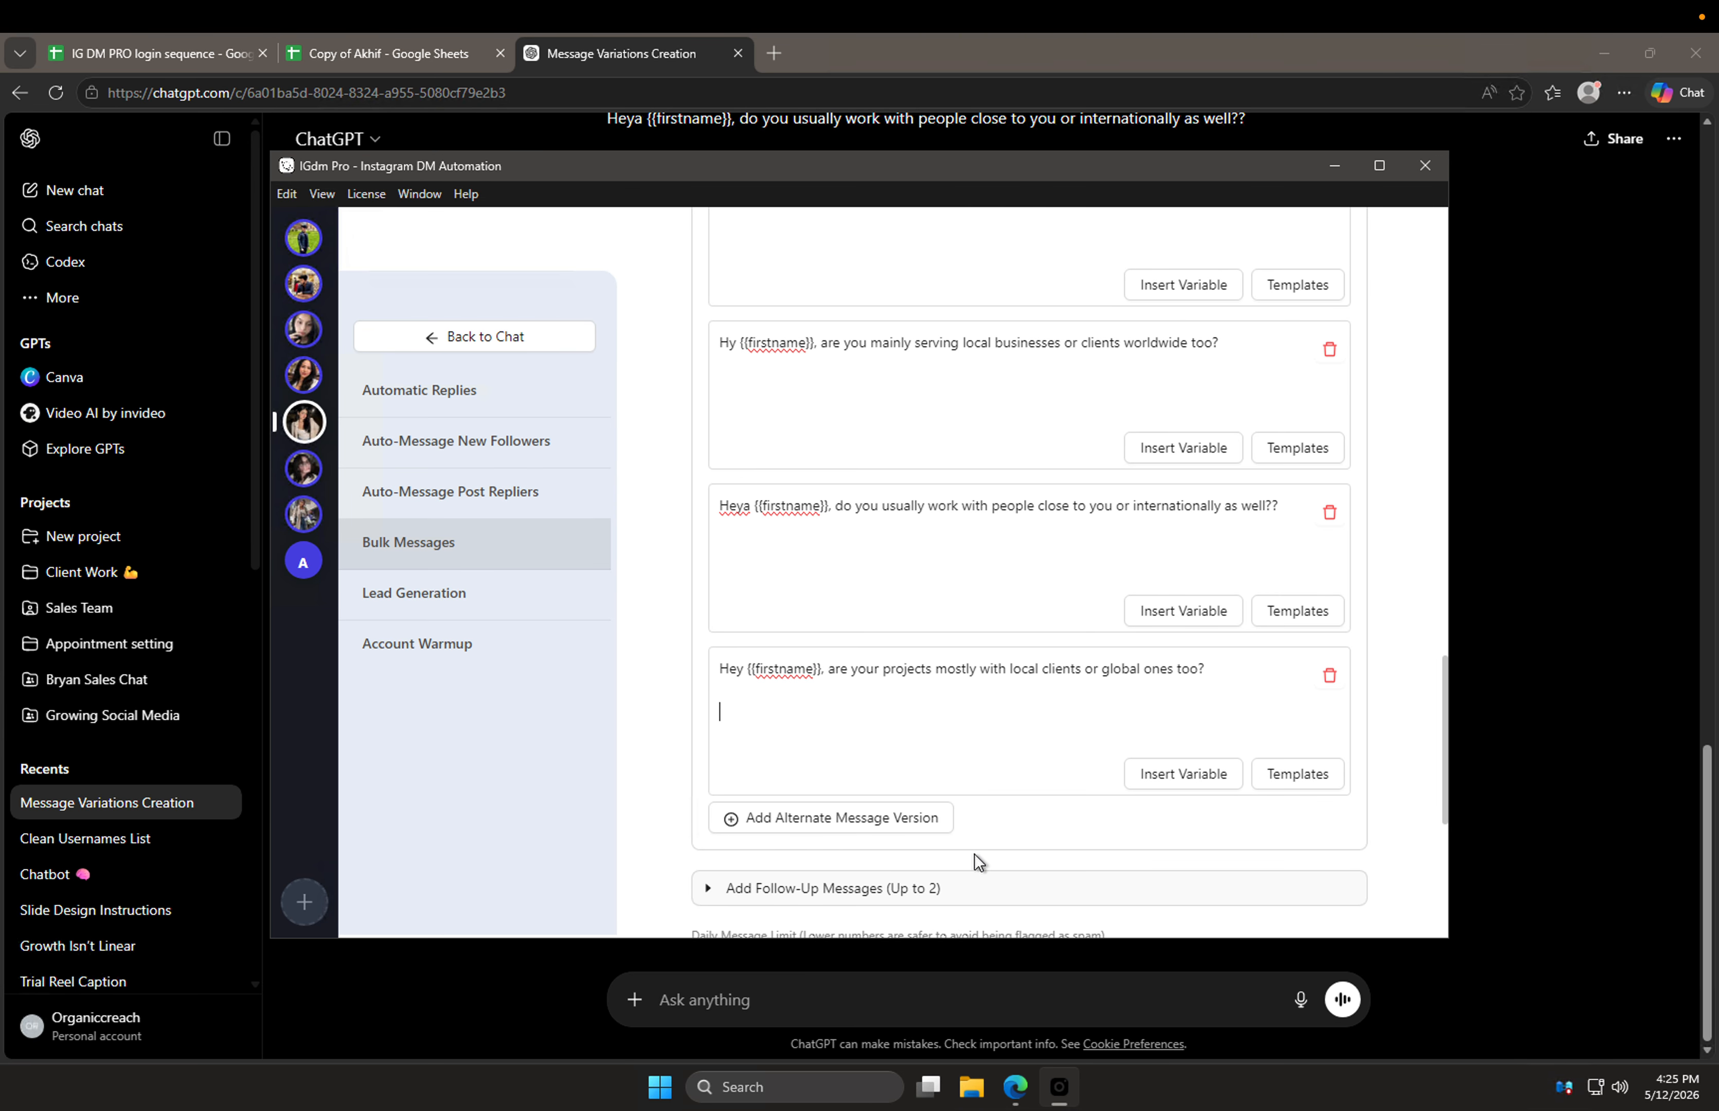
Step: Add an alternate message version containing only "Hi {{firstname}}, do most of your clients come from your city or different countries??", cutting the remaining variations
click(871, 813)
key(ctrl+v)
scroll(674, 821, down, 2)
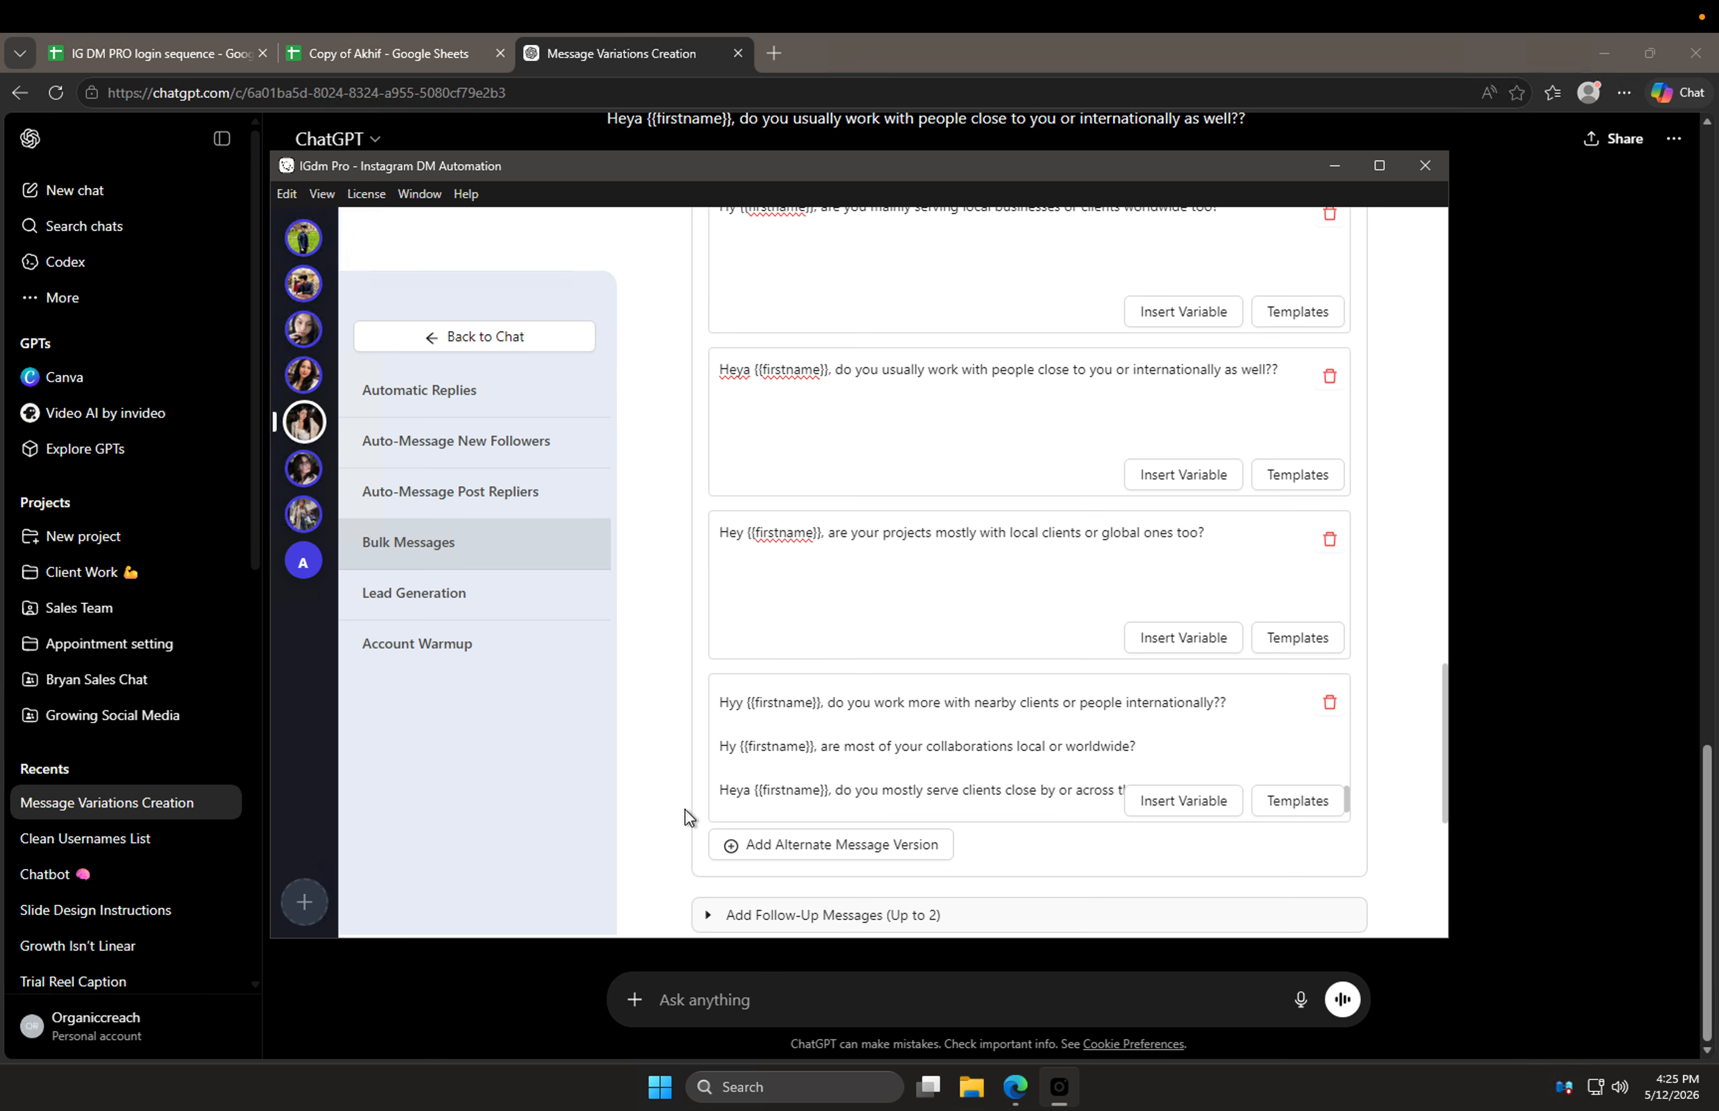
scroll(723, 738, up, 10)
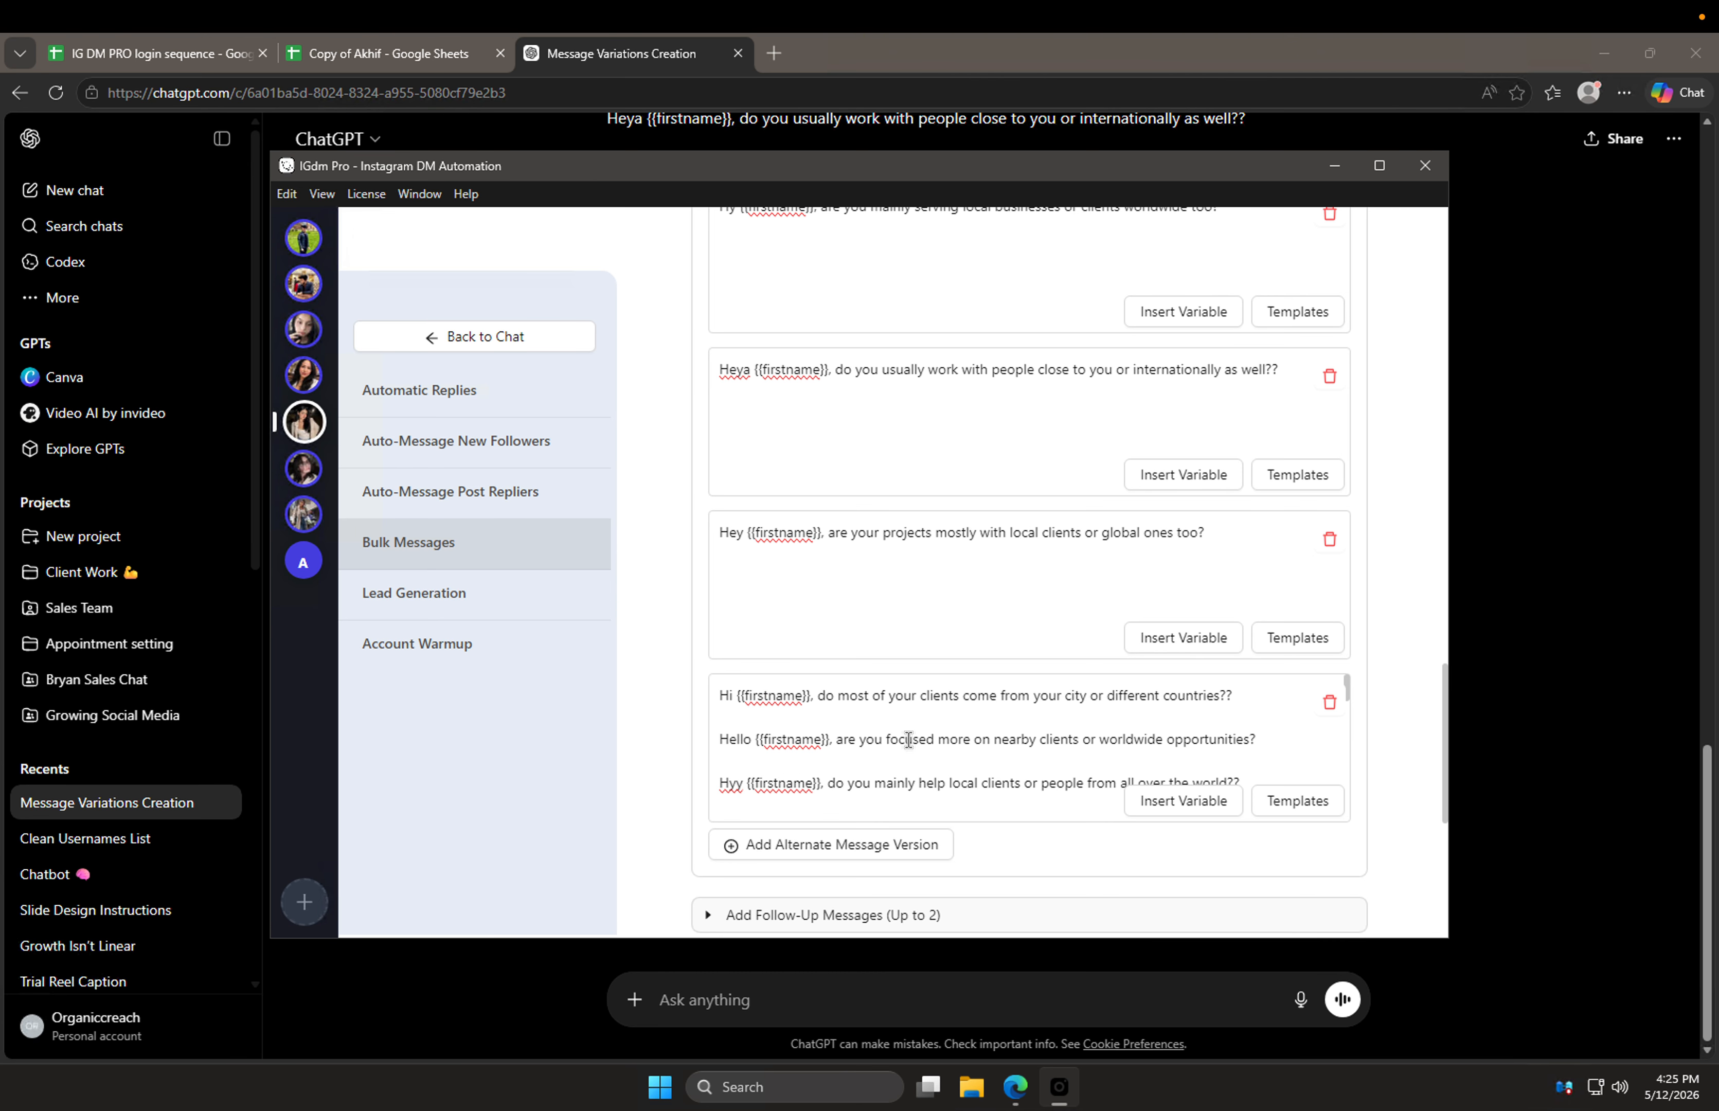
drag(1234, 697, 1314, 886)
key(BackSpace)
Step: Add an alternate message version containing only "Hello {{firstname}}, are you focused more on nearby clients or worldwide opportunities?", cutting the remaining variations
click(883, 844)
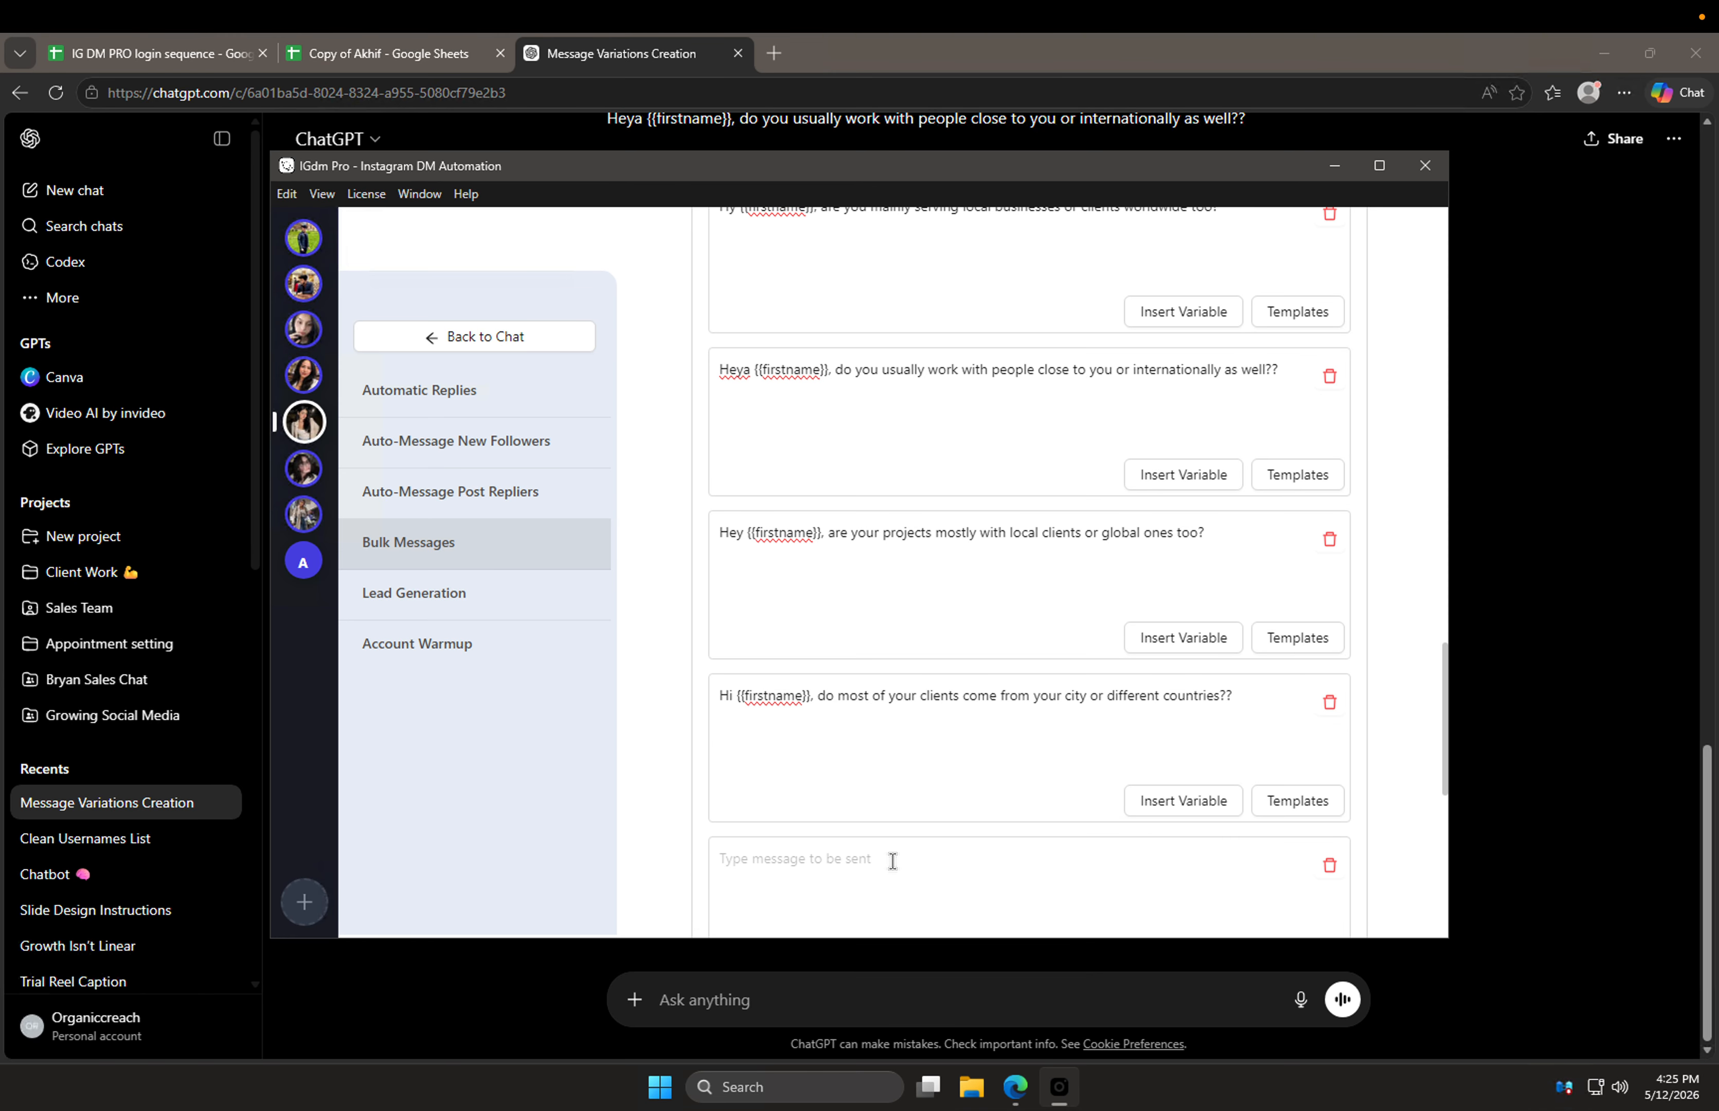
key(ctrl+v)
scroll(702, 804, down, 5)
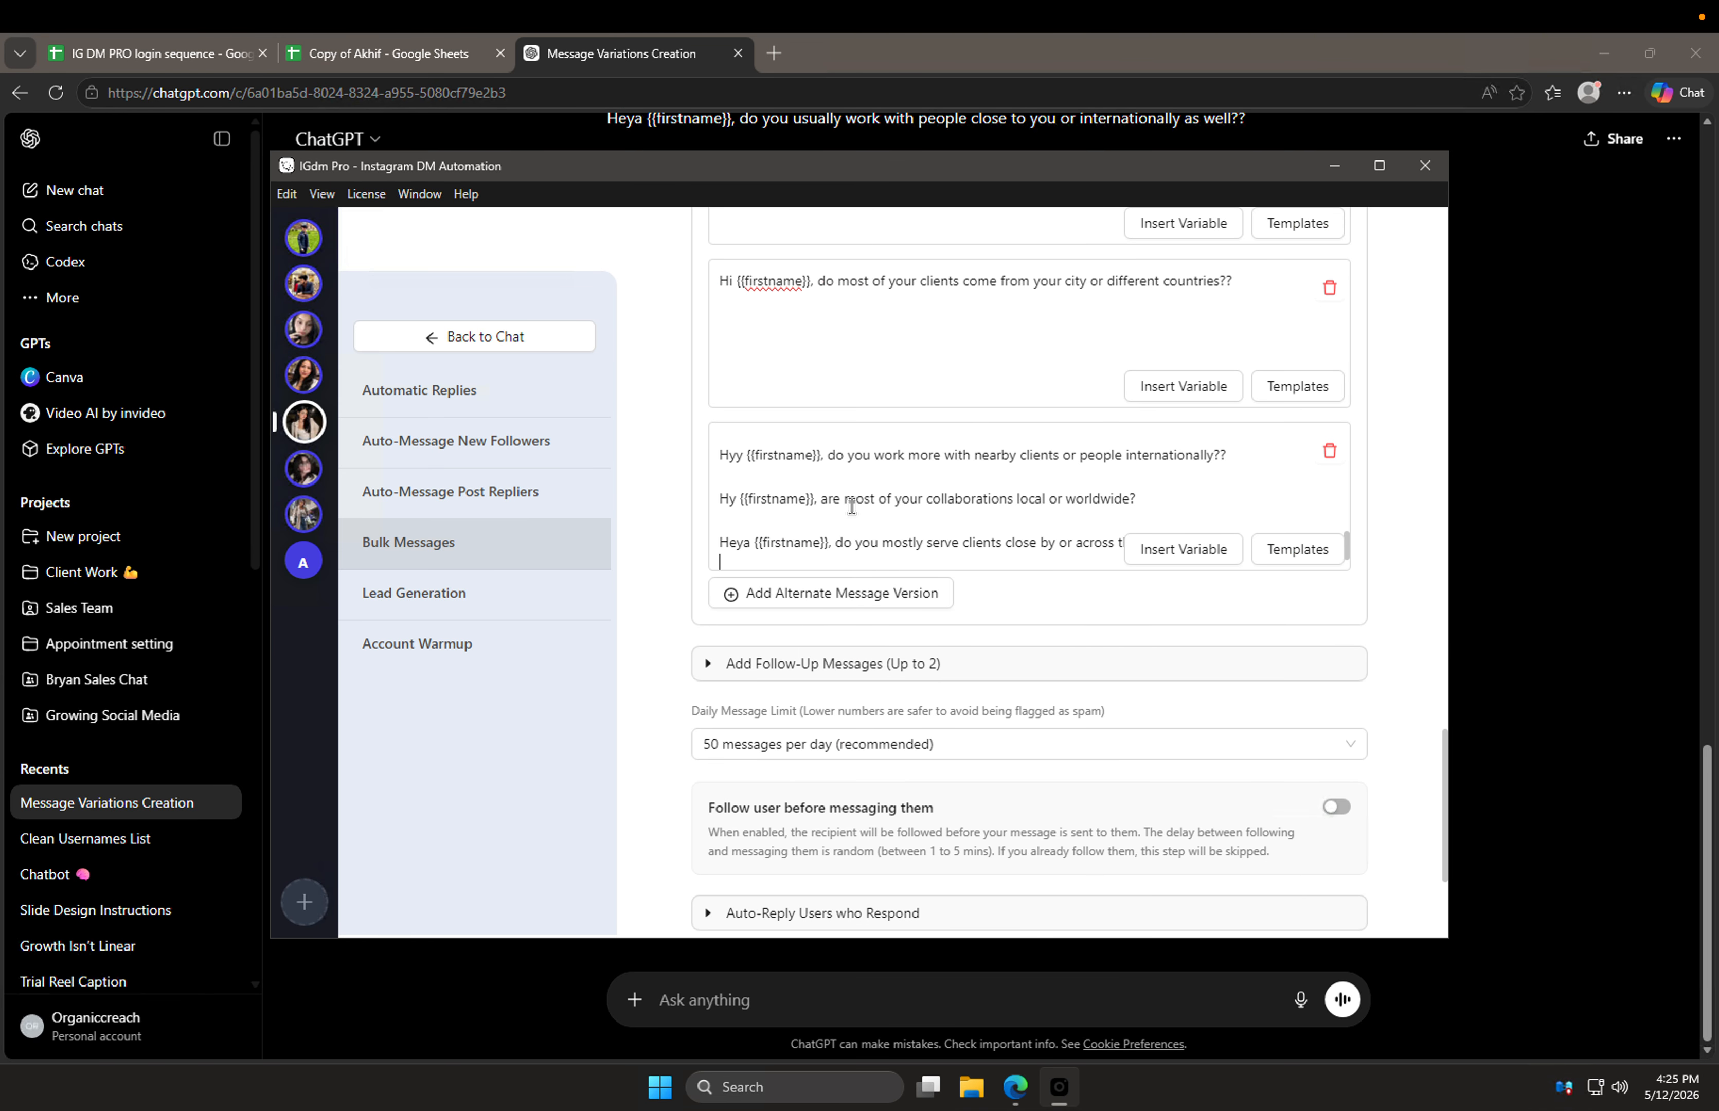
scroll(852, 506, up, 10)
drag(725, 481, 1128, 578)
key(BackSpace)
Step: Add an alternate message version containing only "Hyy {{firstname}}, do you mainly help local clients or people from all over the world??", cutting the remaining variations
click(912, 601)
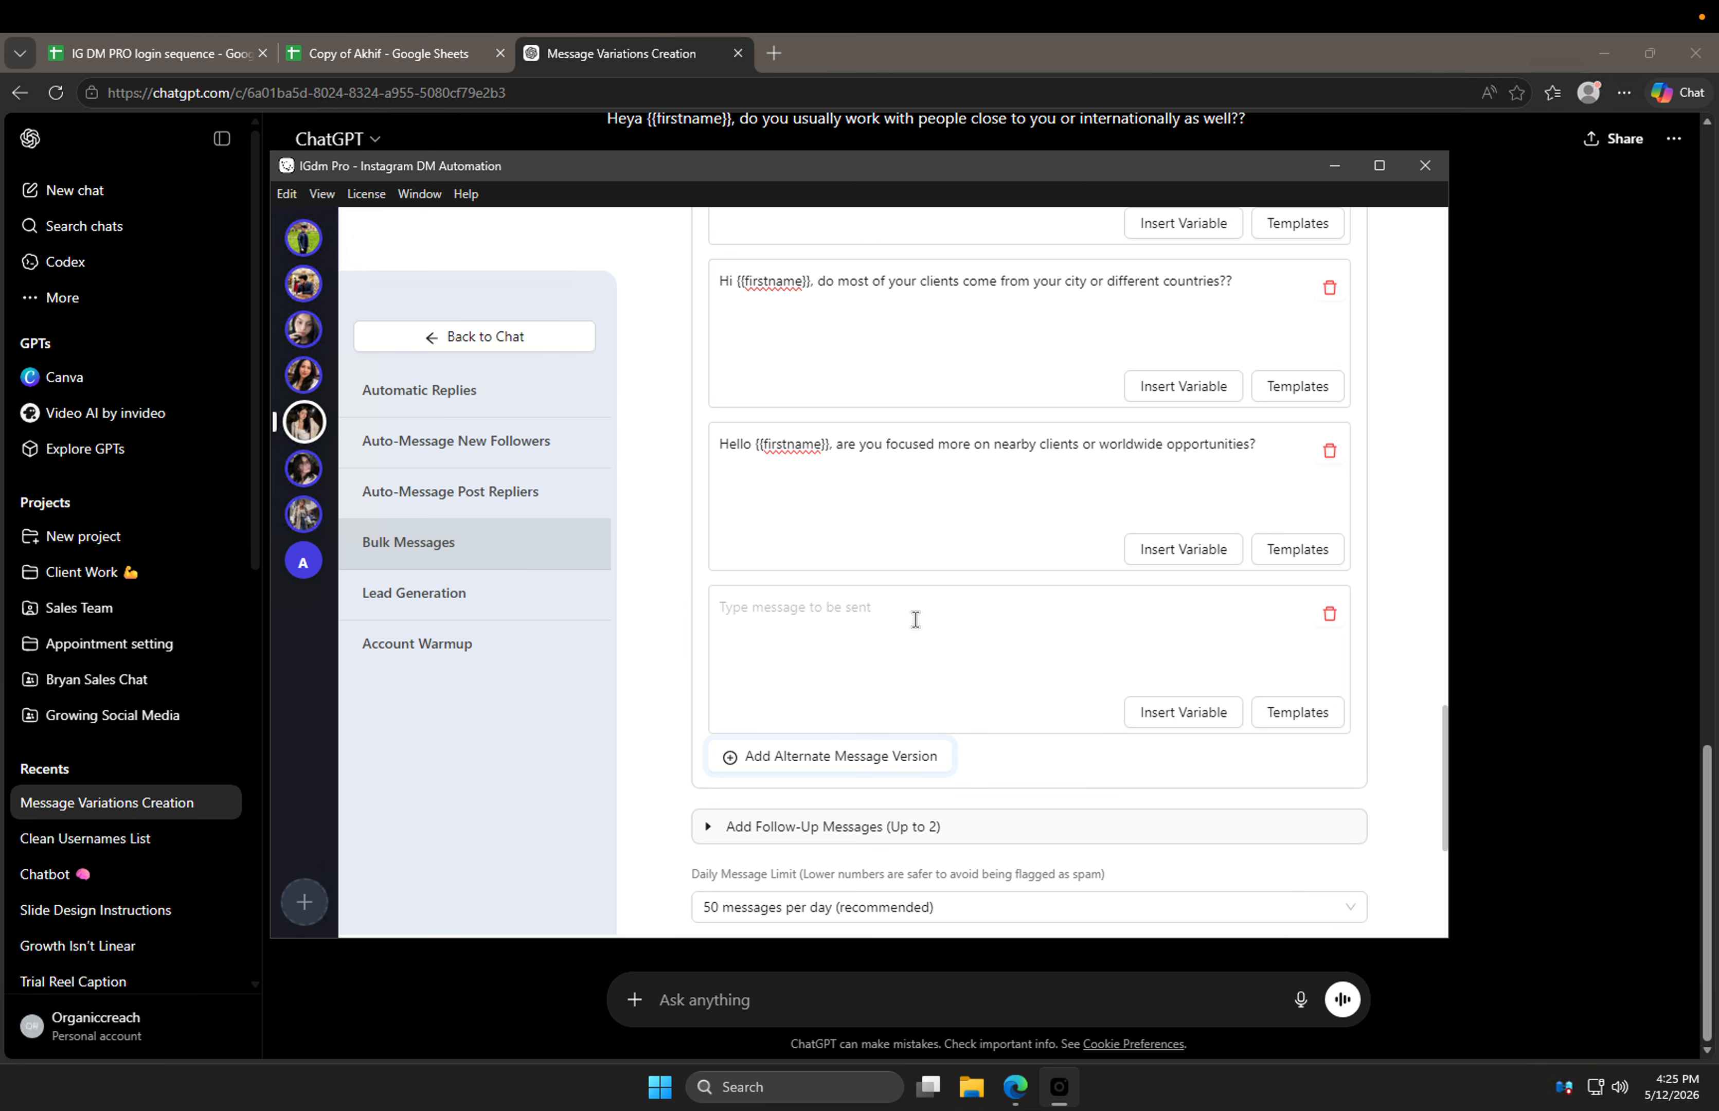
key(ctrl+v)
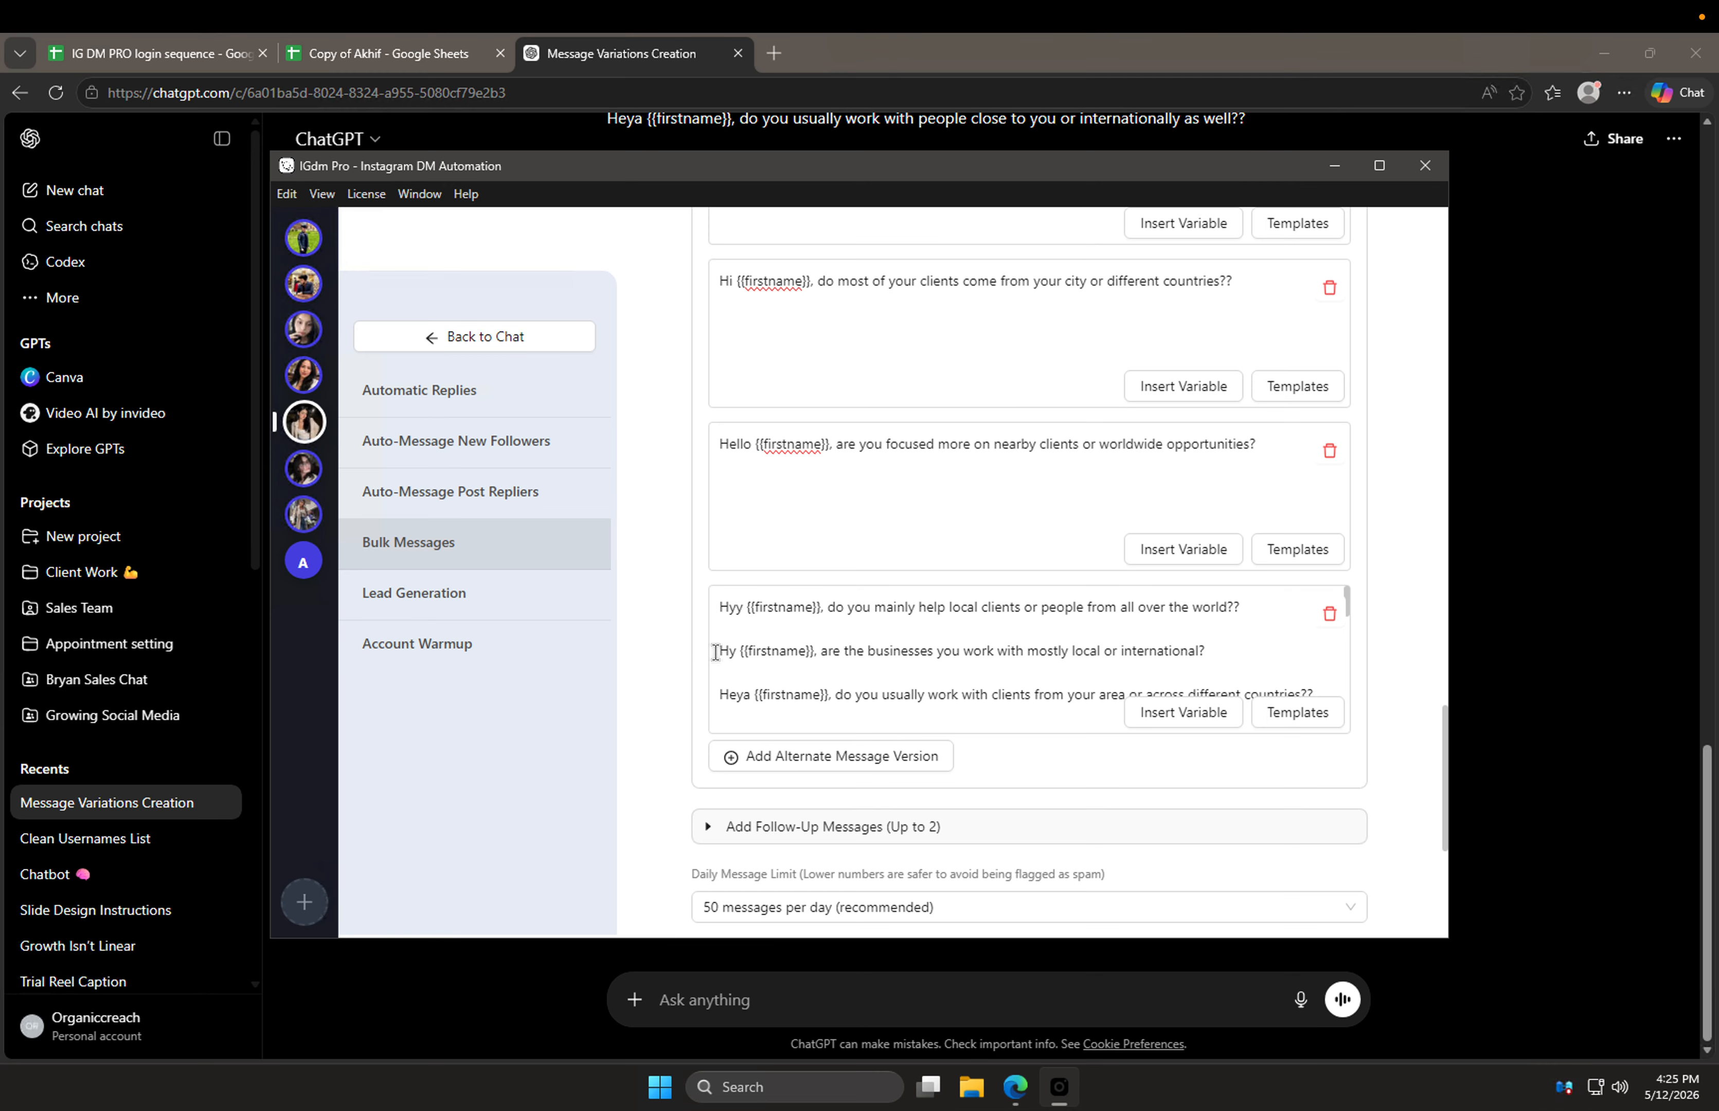
drag(714, 652, 1208, 936)
key(BackSpace)
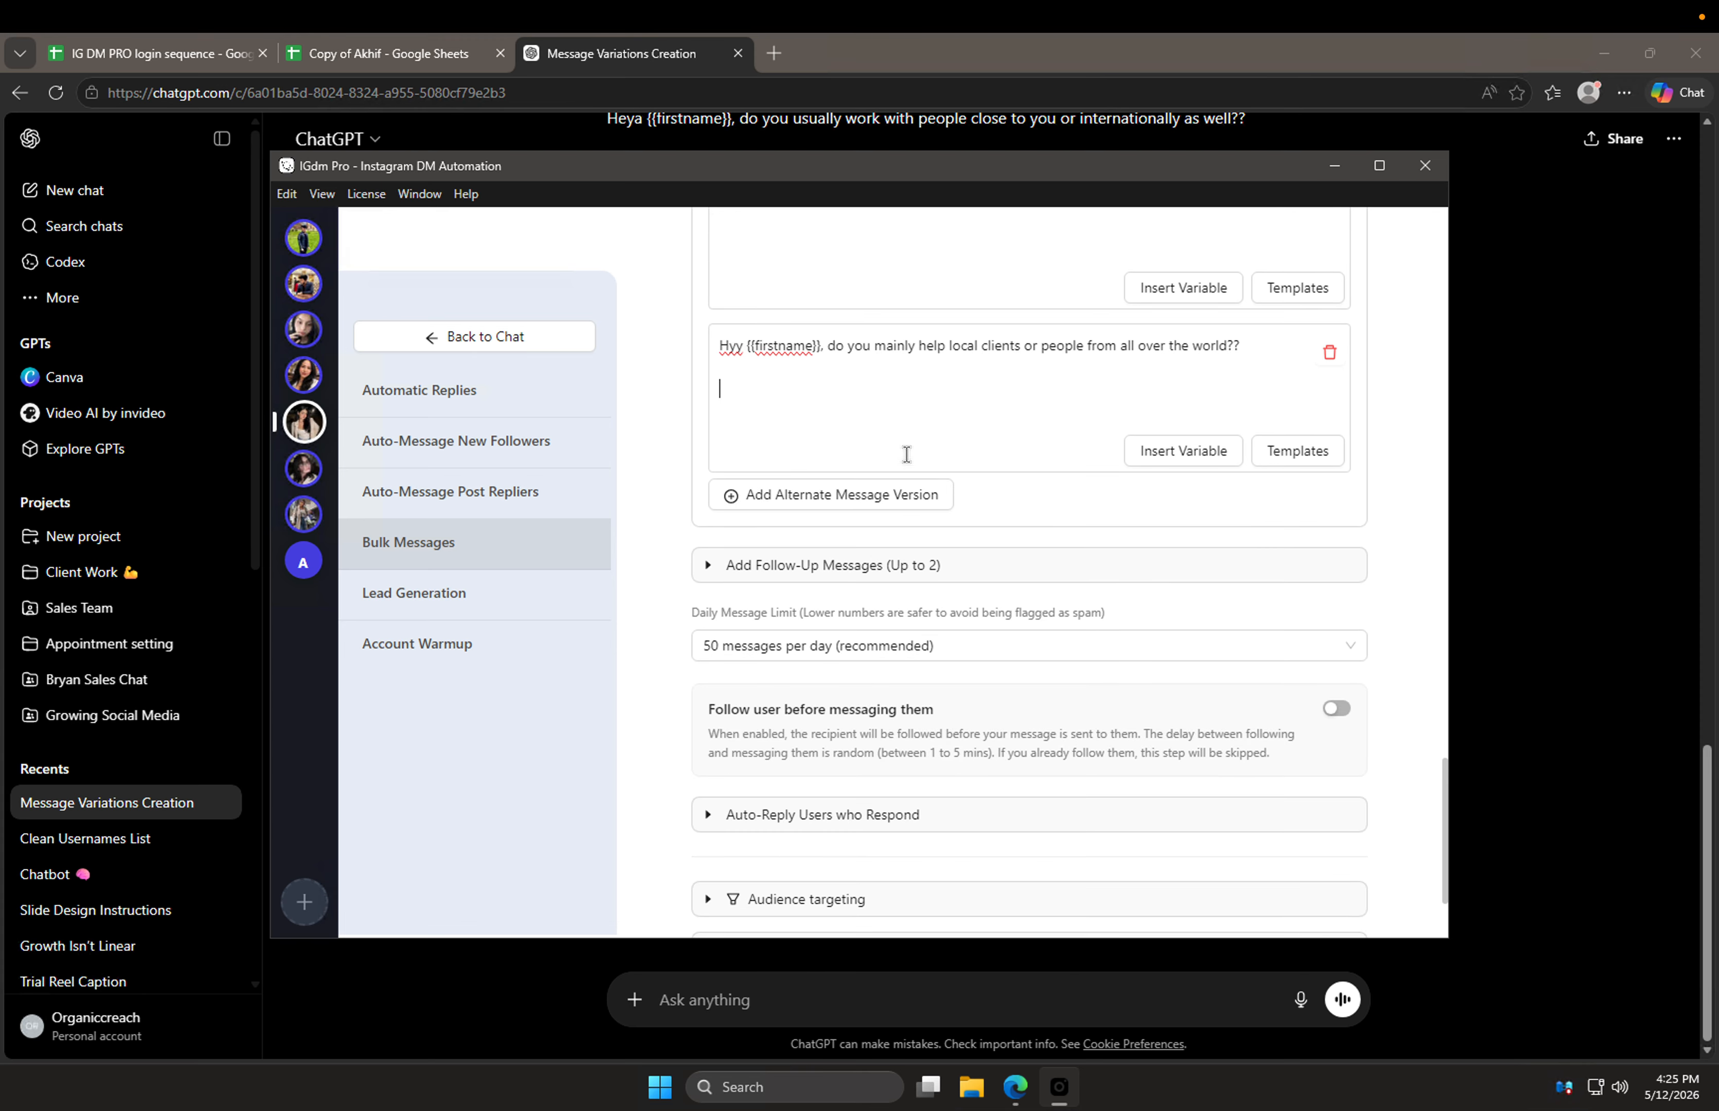
Step: Add another alternate message version and paste the remaining cut variations into it
click(858, 509)
key(ctrl+v)
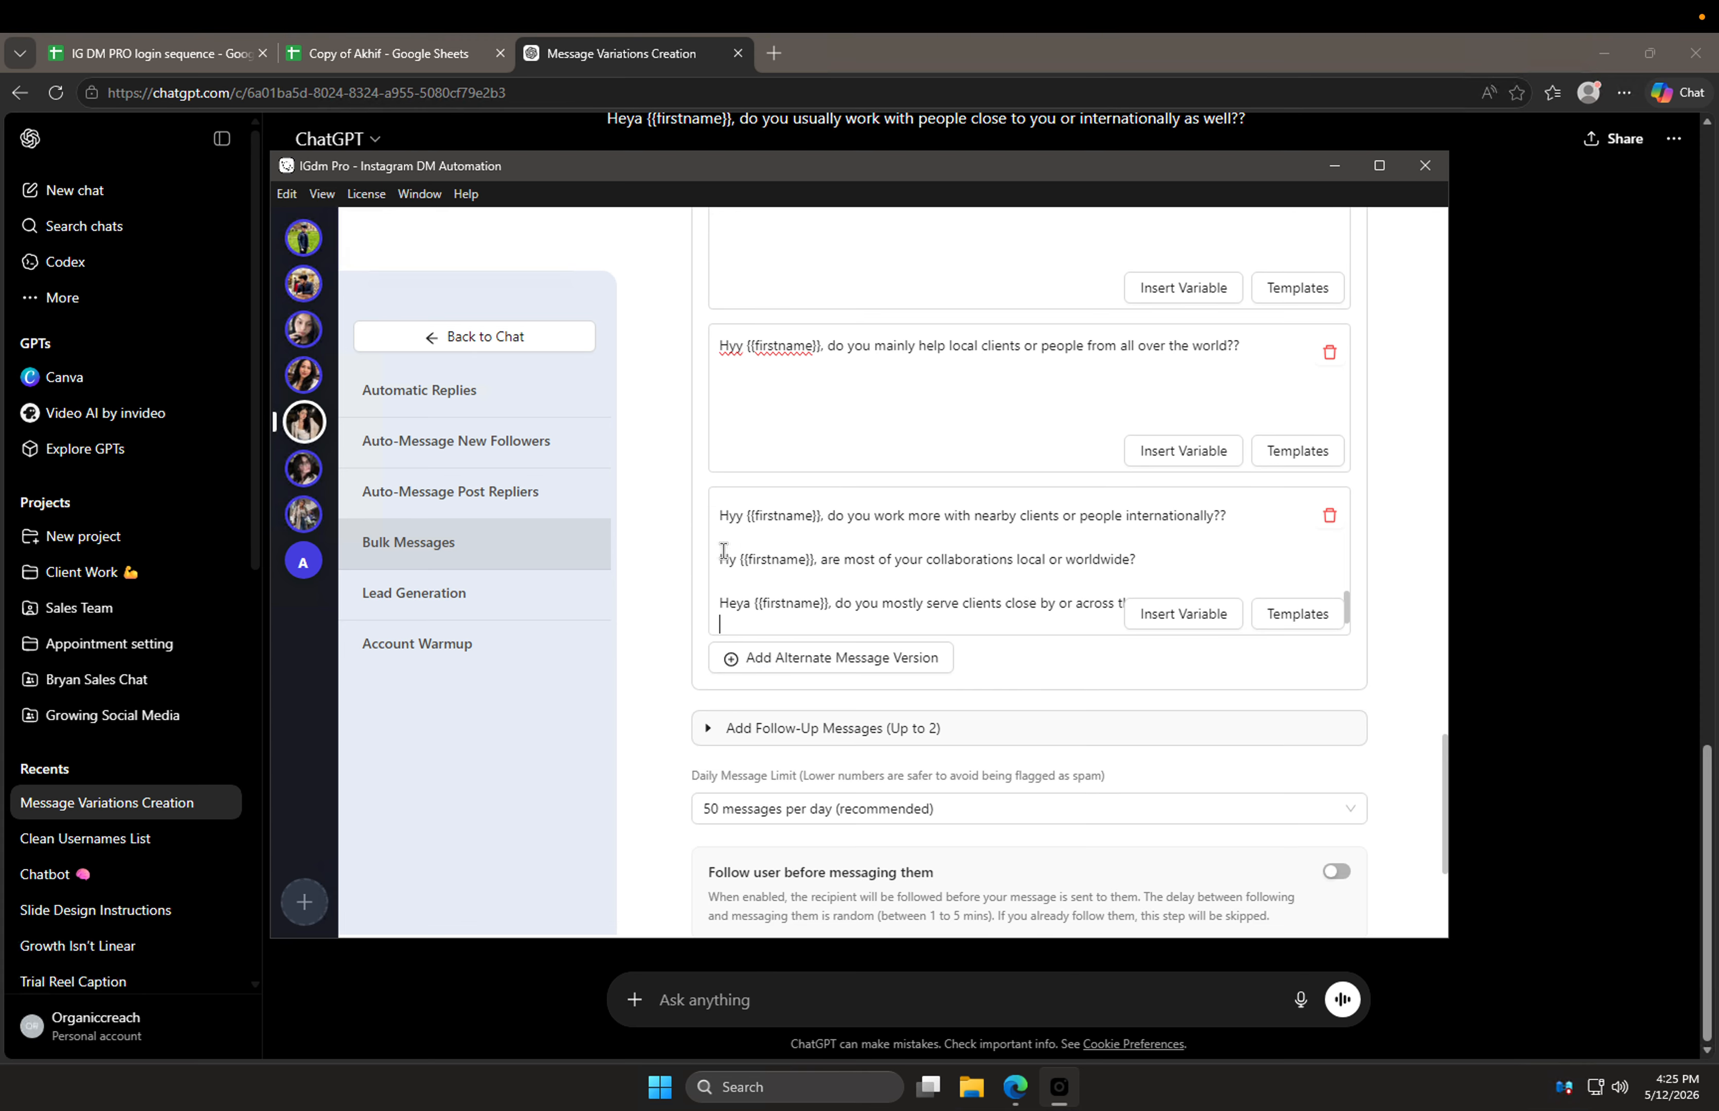
drag(721, 562, 1049, 681)
key(BackSpace)
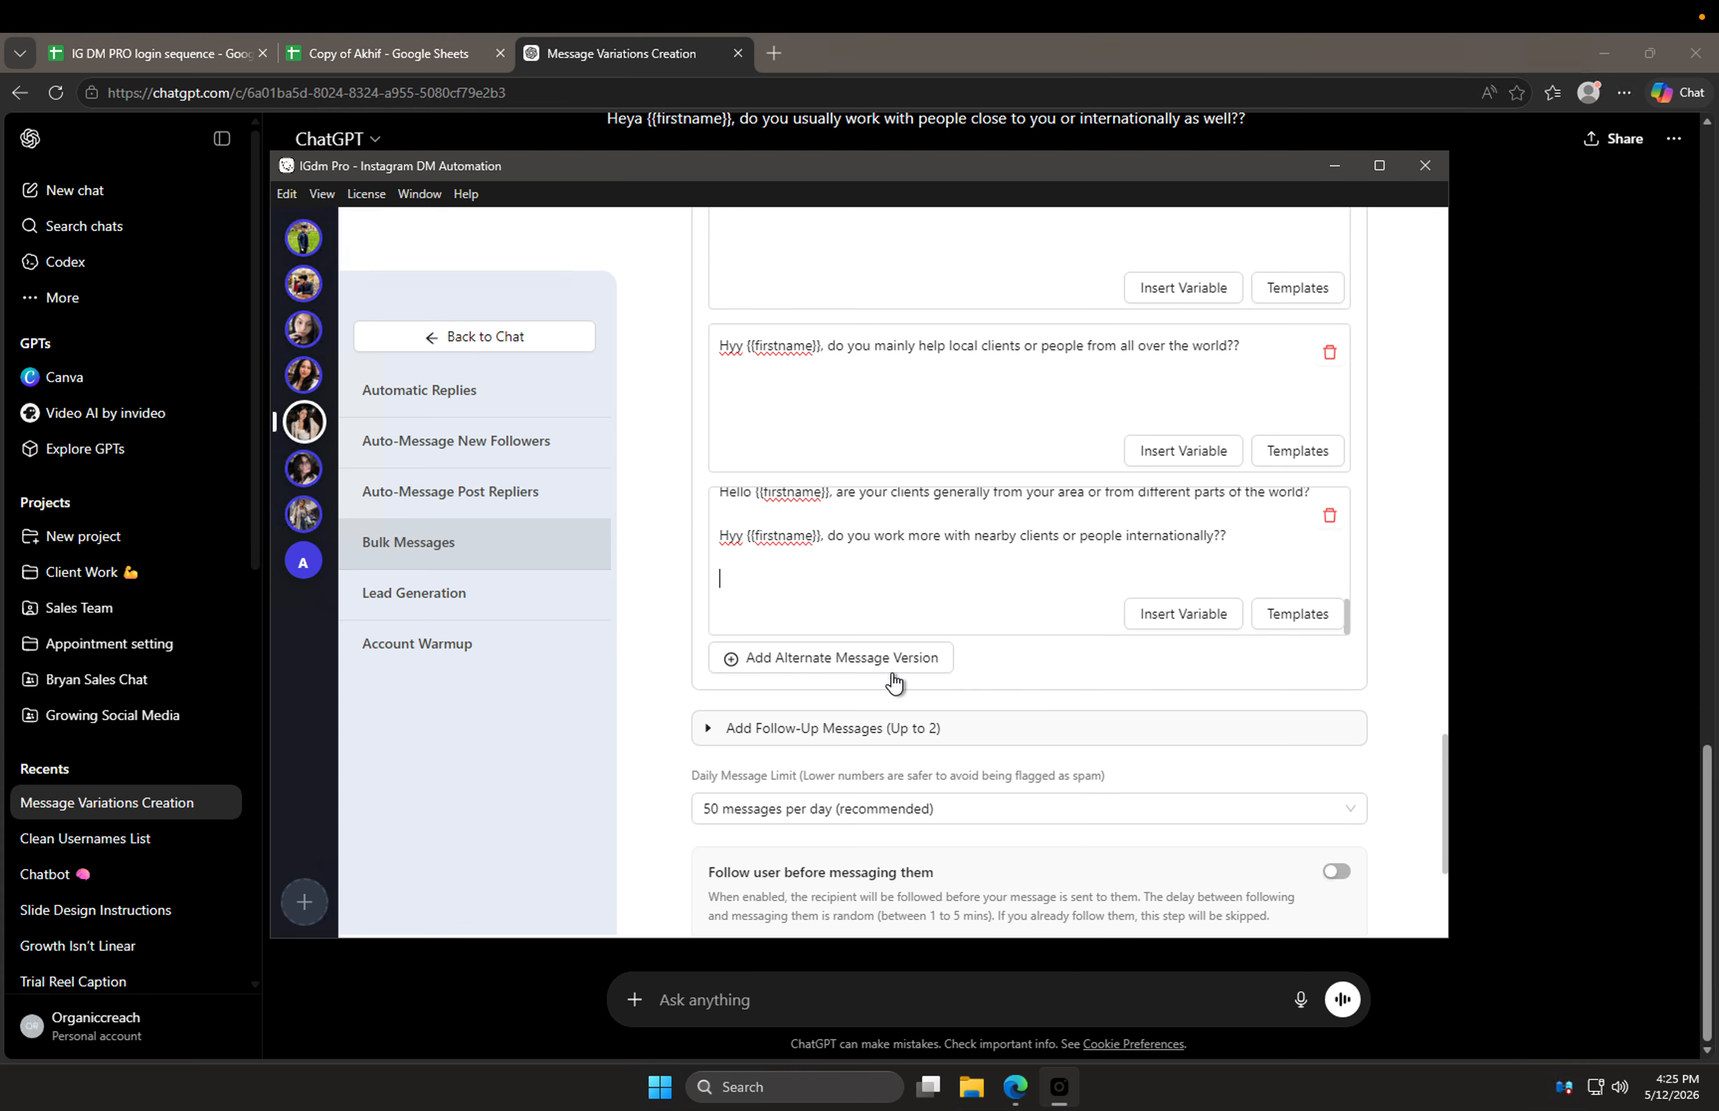
key(ctrl+z)
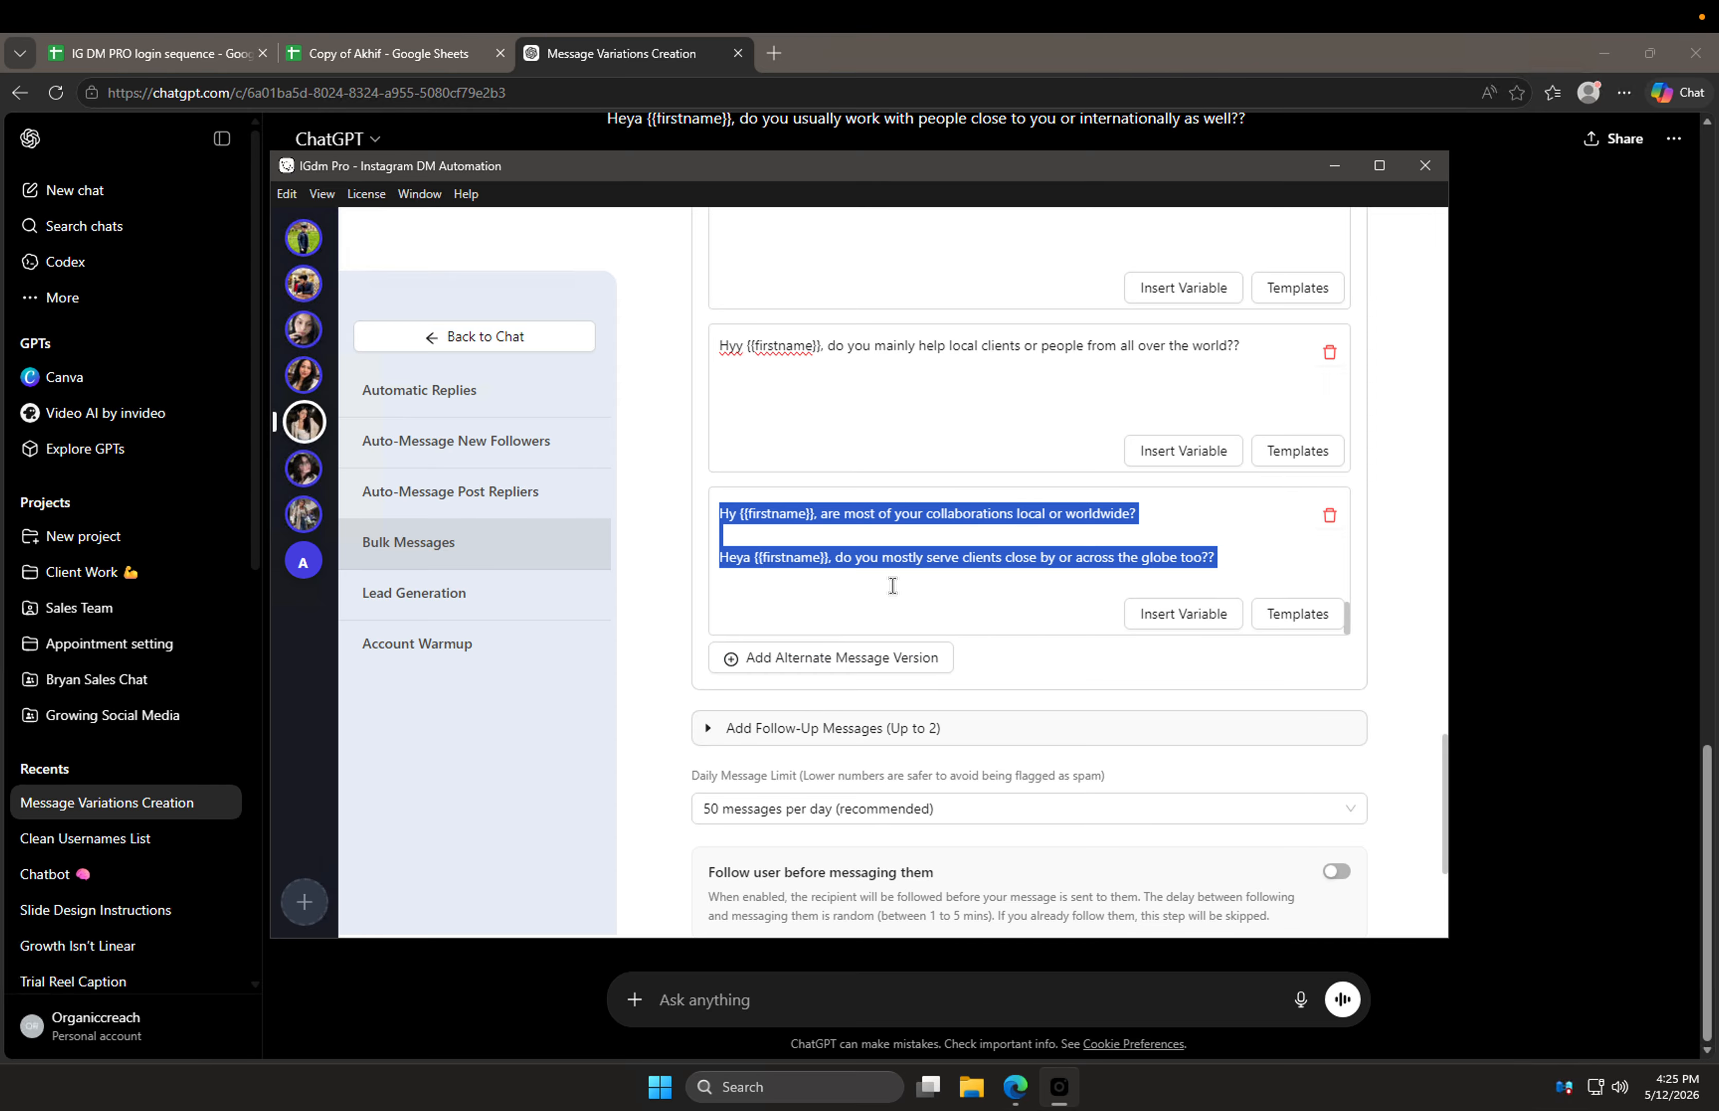
Step: Trim the newest version to only "Hy {{firstname}}, are the businesses you work with mostly local or international?", cutting the variations below it
click(893, 585)
scroll(893, 586, up, 1)
scroll(893, 585, up, 8)
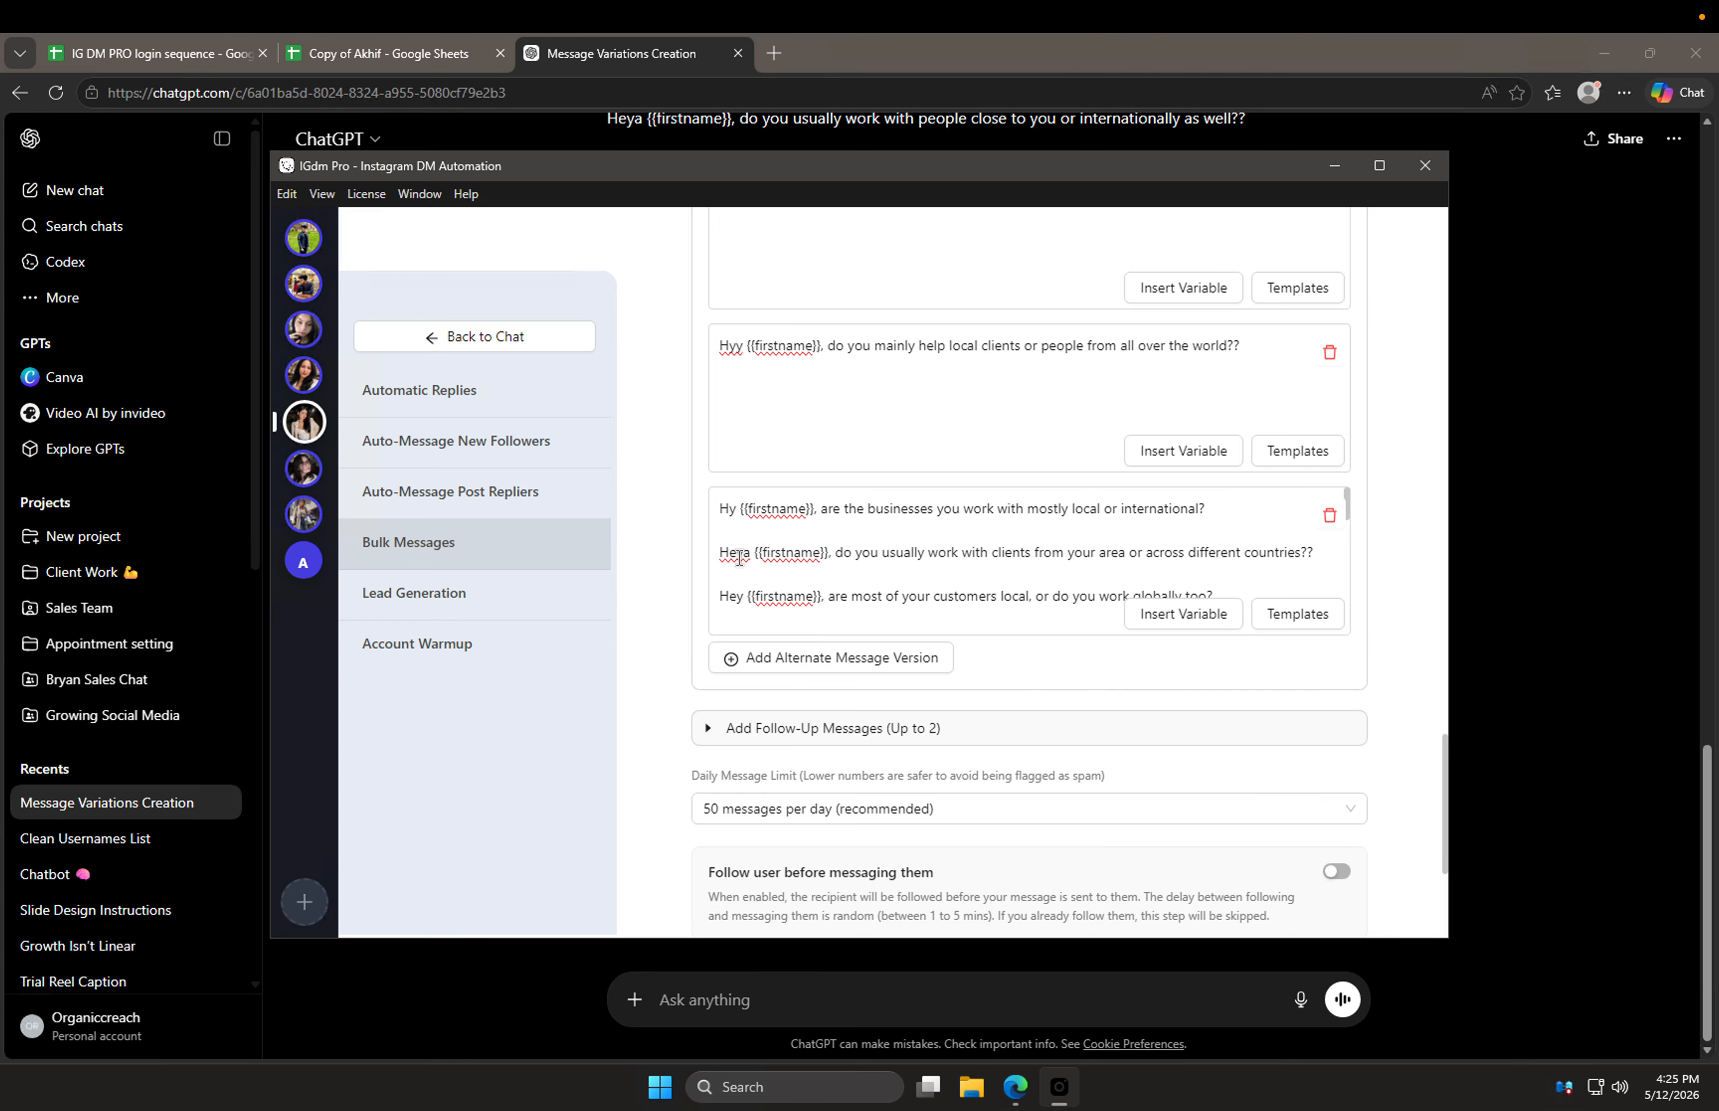
drag(720, 552, 1312, 789)
key(ctrl+c)
key(BackSpace)
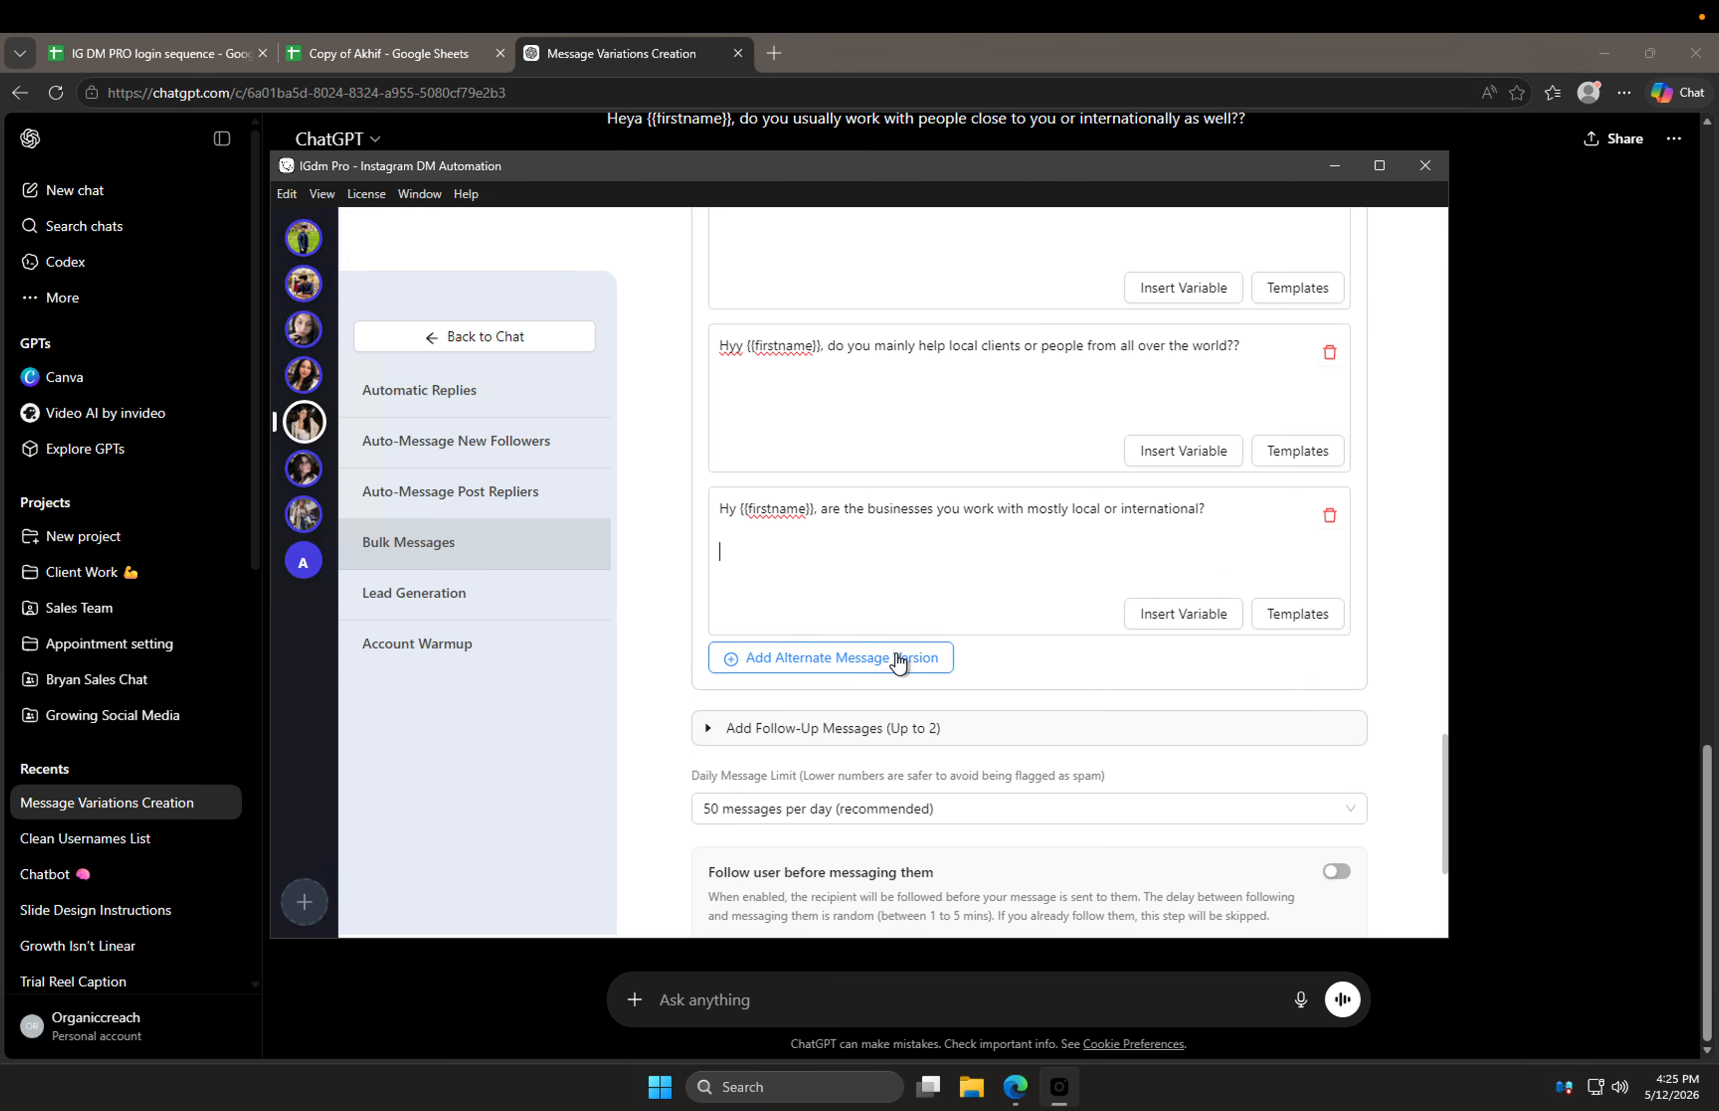
Step: Add an alternate message version containing only "Heya {{firstname}}, do you usually work with clients from your area or across different countries??", cutting the remaining variations
click(903, 659)
key(ctrl+v)
scroll(877, 746, up, 3)
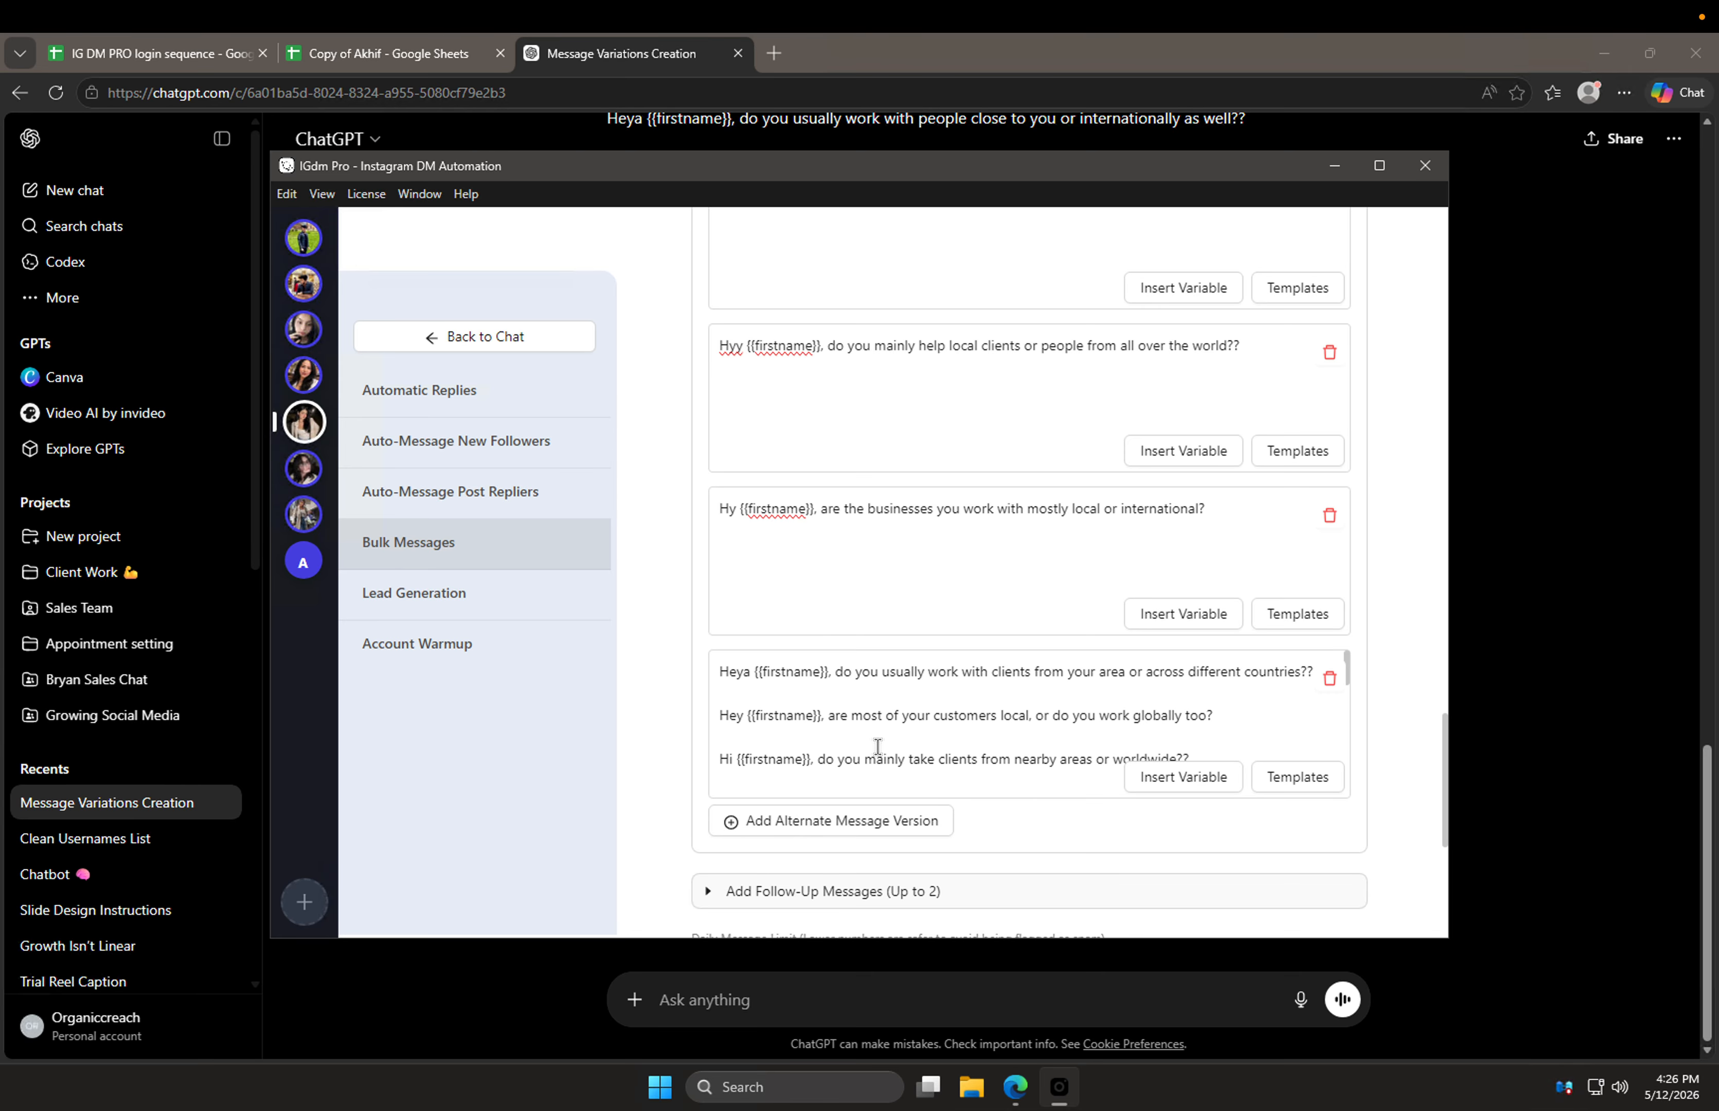
drag(721, 715, 1081, 512)
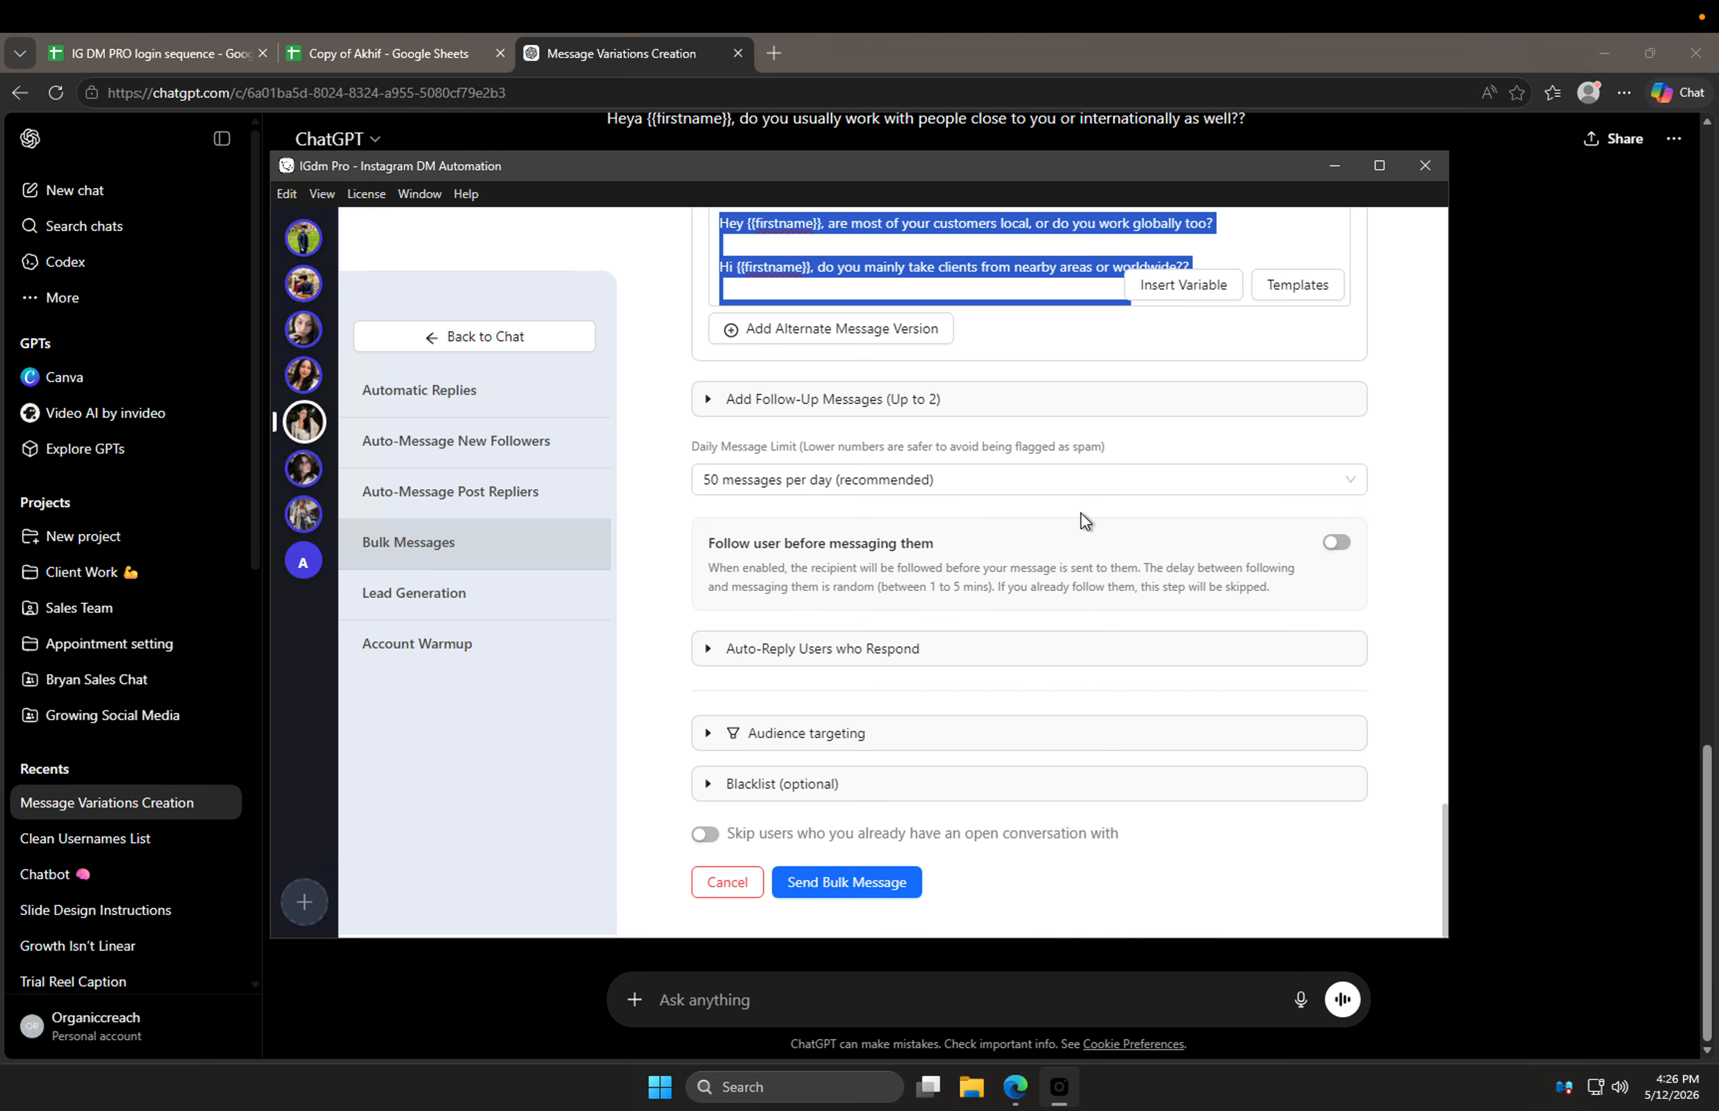
scroll(1019, 397, up, 4)
click(849, 504)
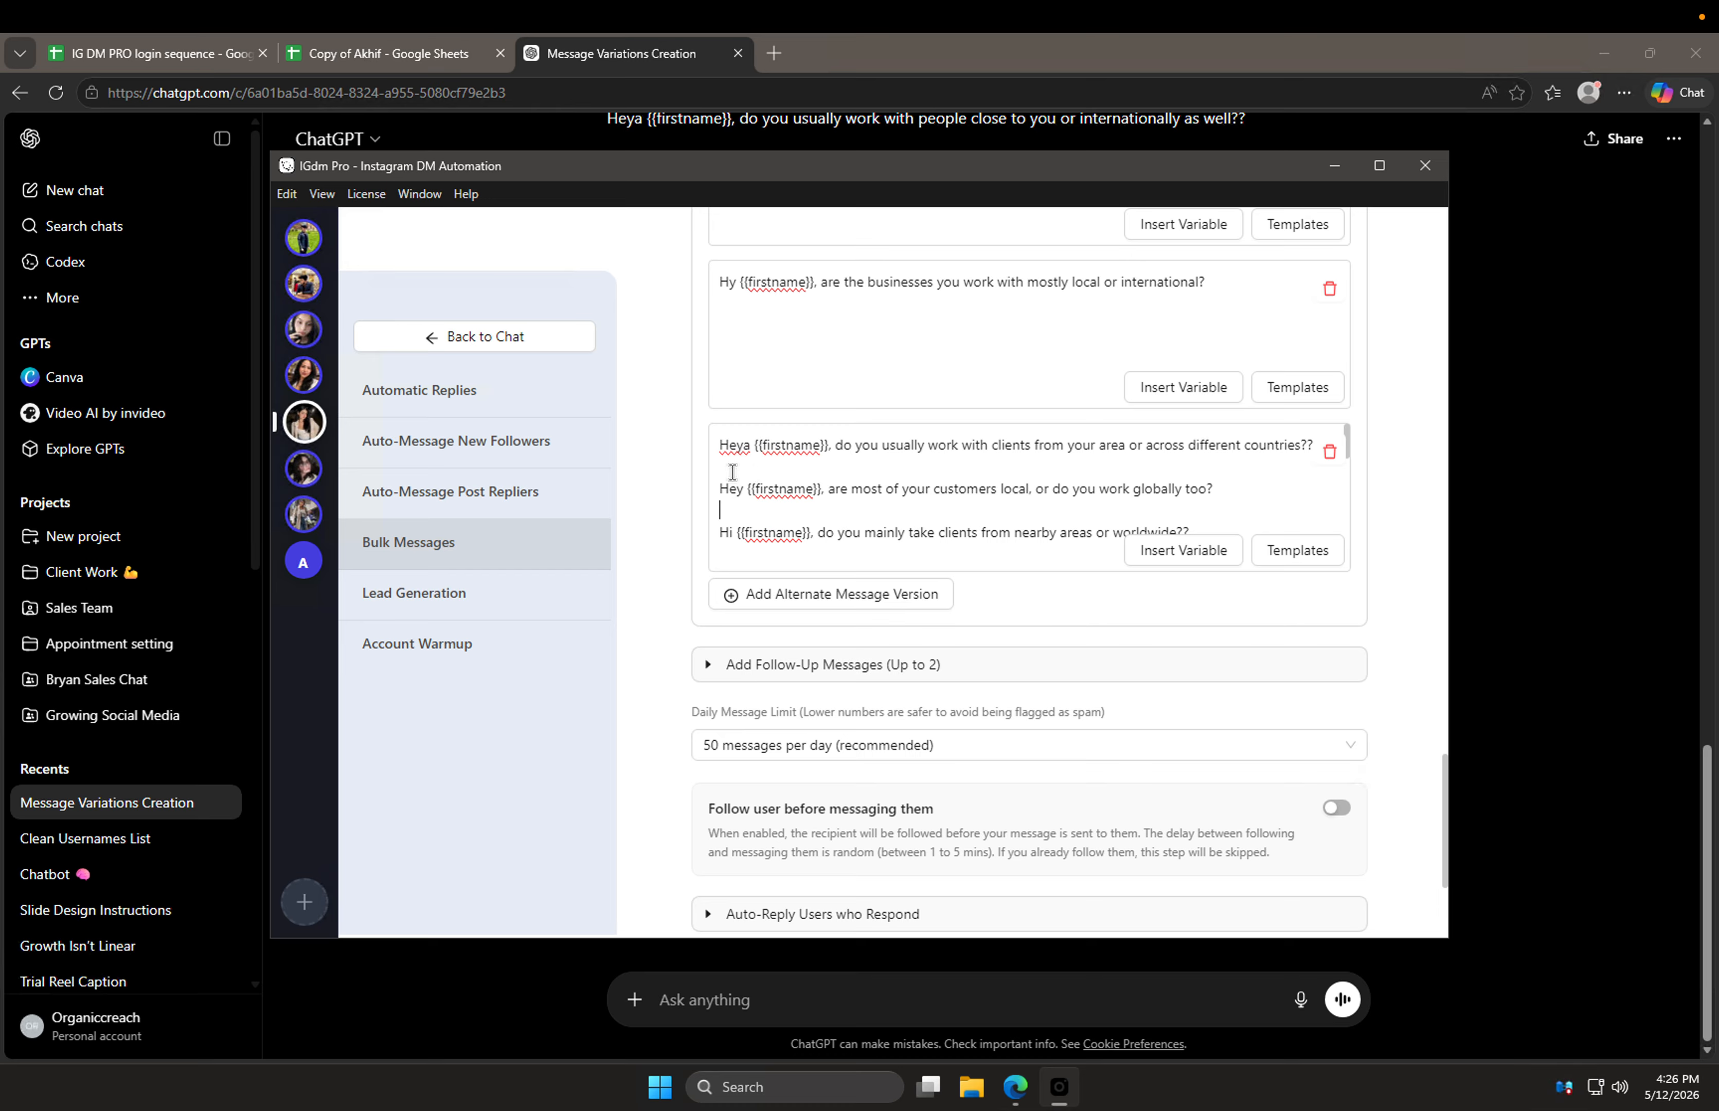
scroll(725, 466, down, 1)
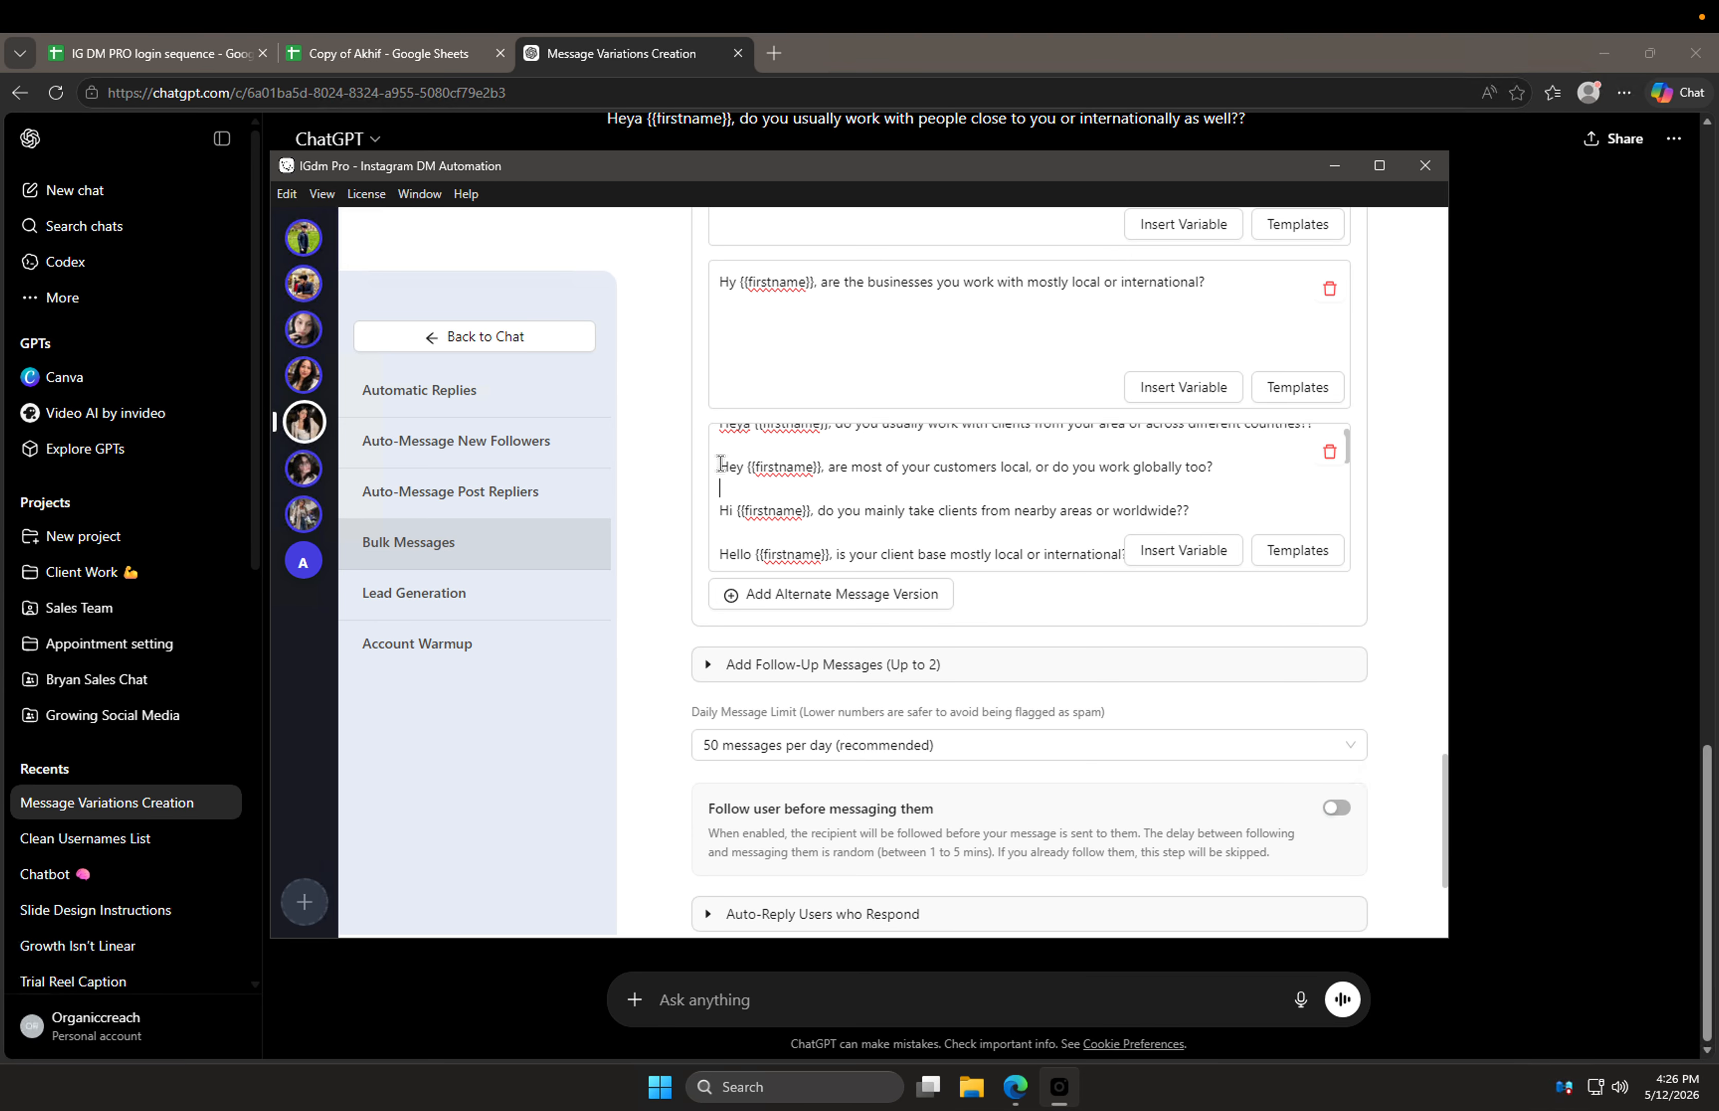
drag(720, 466, 1133, 708)
key(ctrl+c)
key(BackSpace)
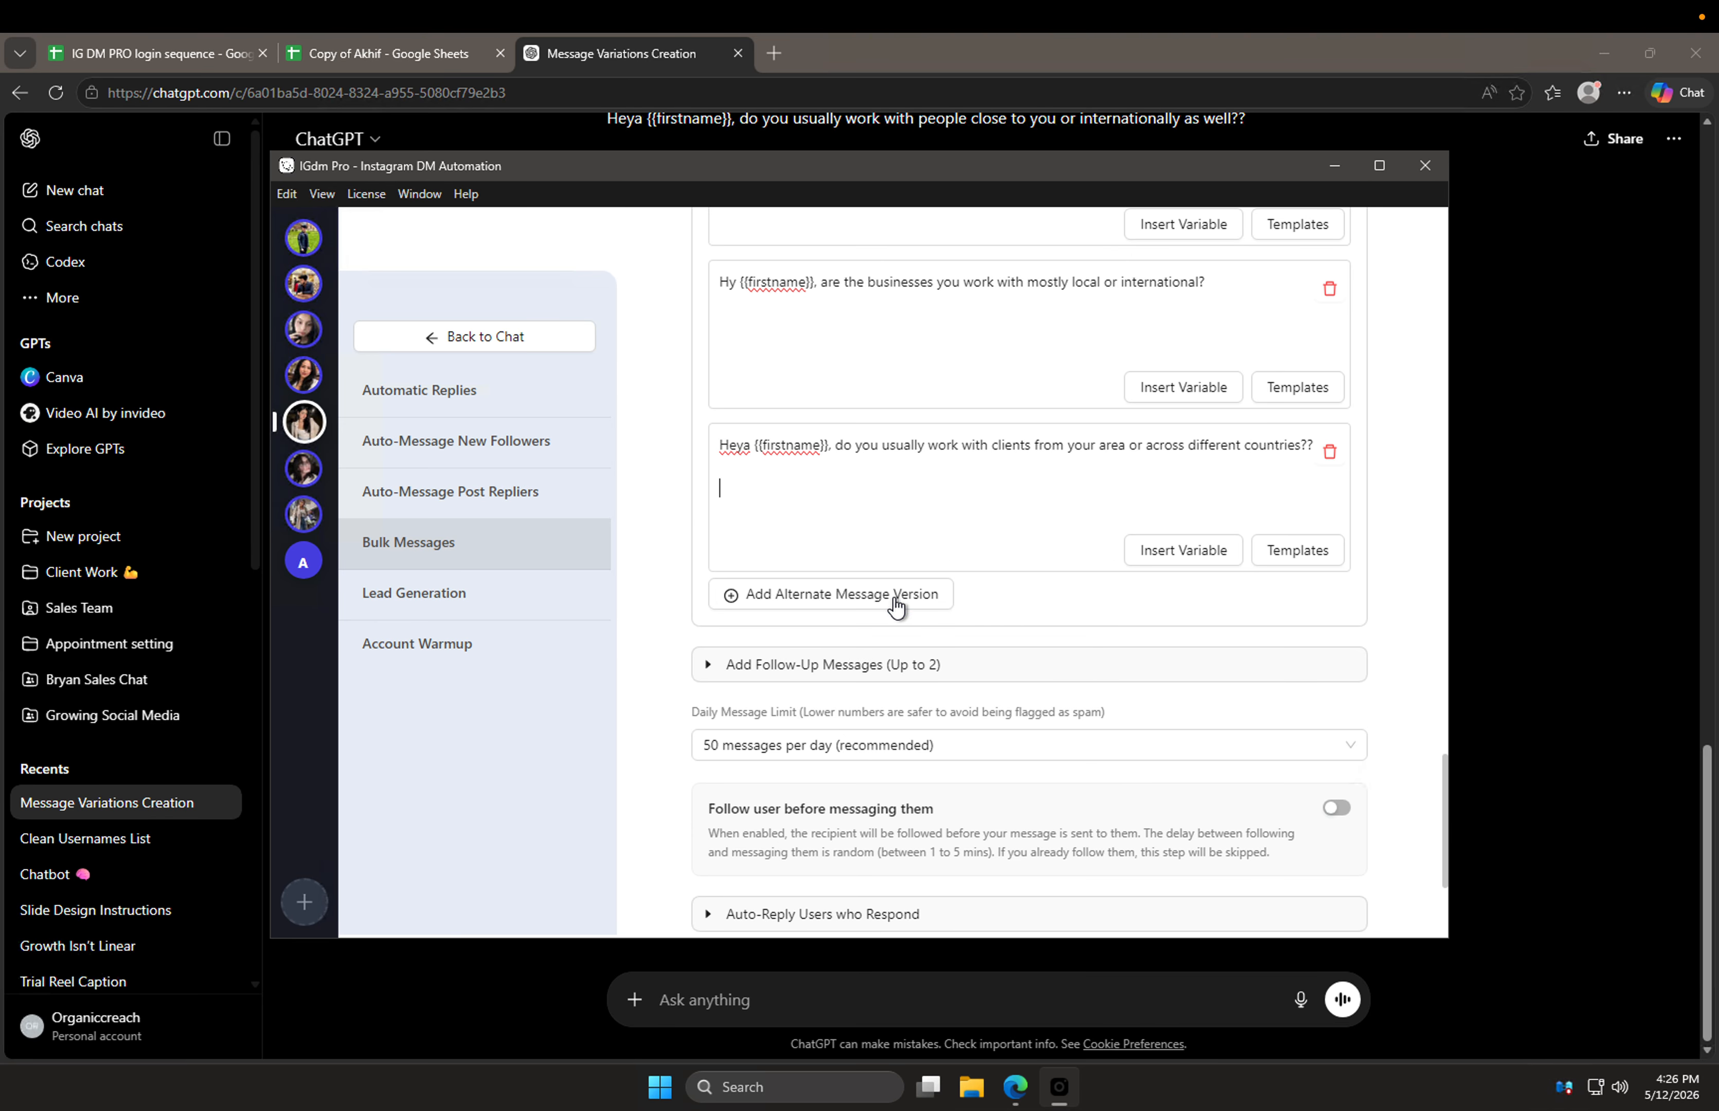
Step: Add an alternate message version containing only "Hey {{firstname}}, are most of your customers local, or do you work globally too?", cutting the remaining variations
click(895, 593)
key(ctrl+v)
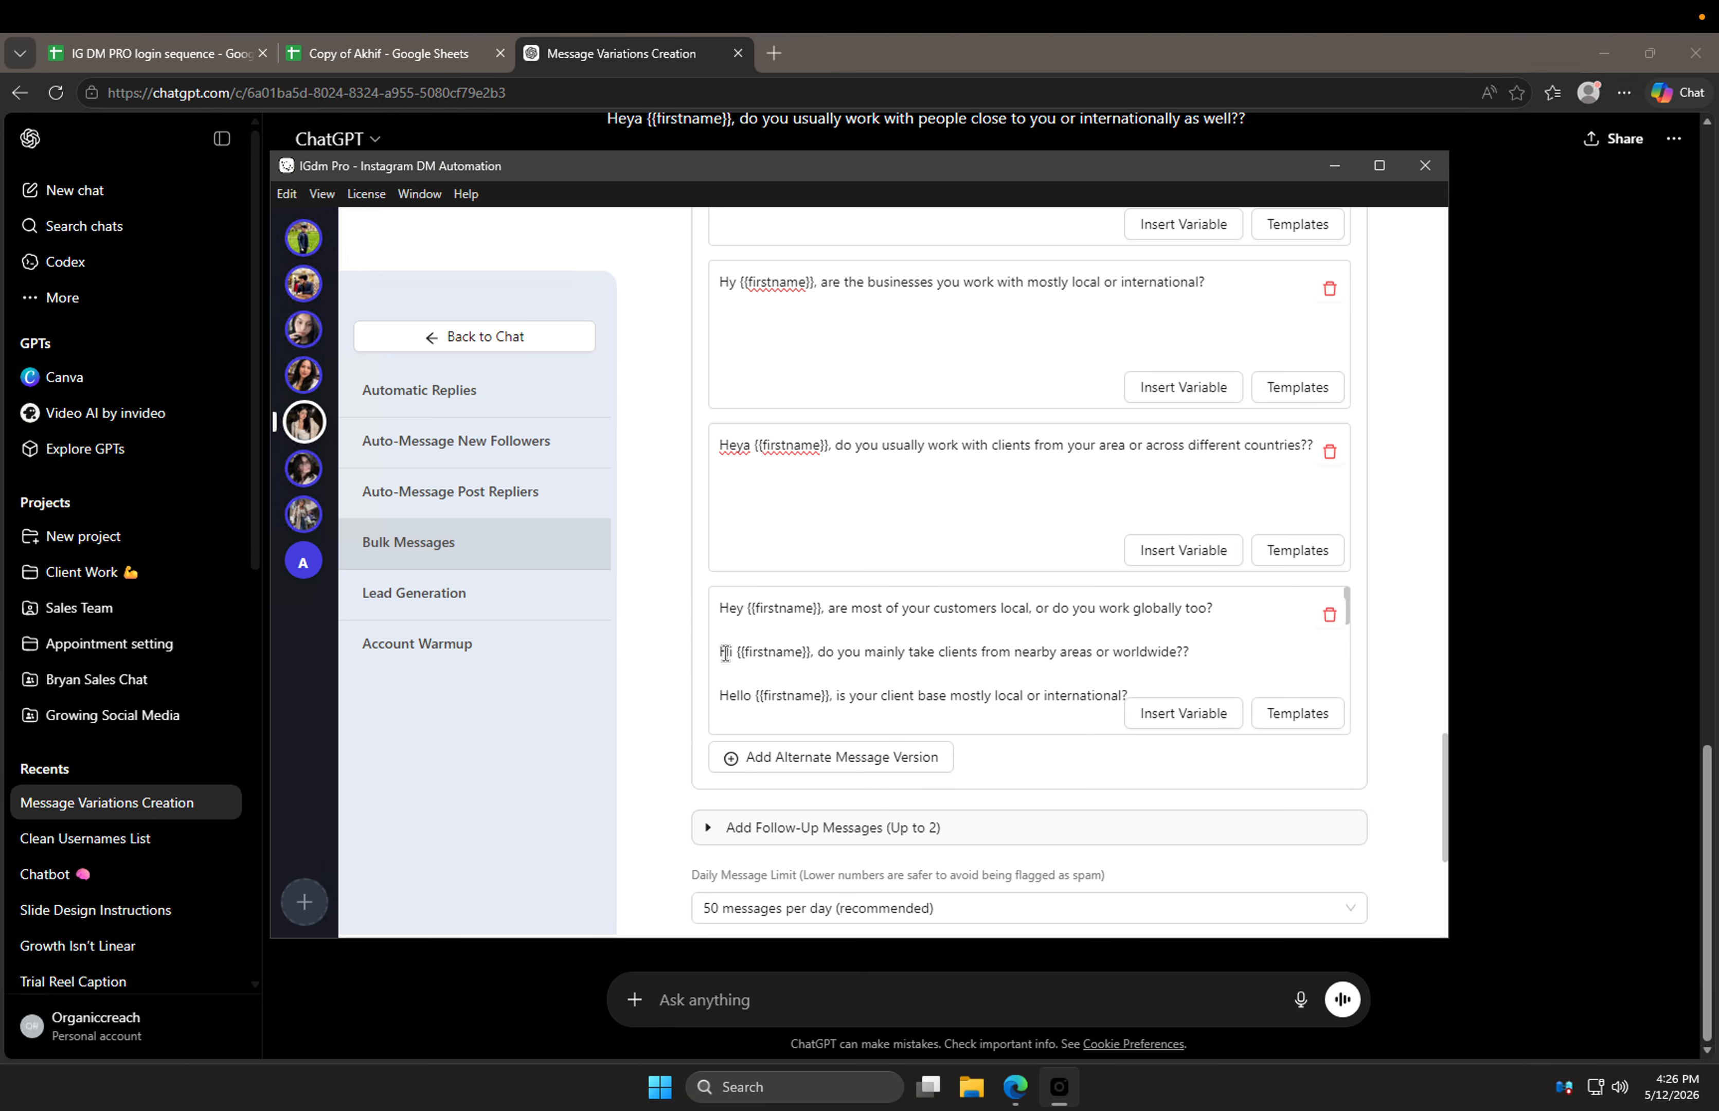
drag(718, 650, 1081, 772)
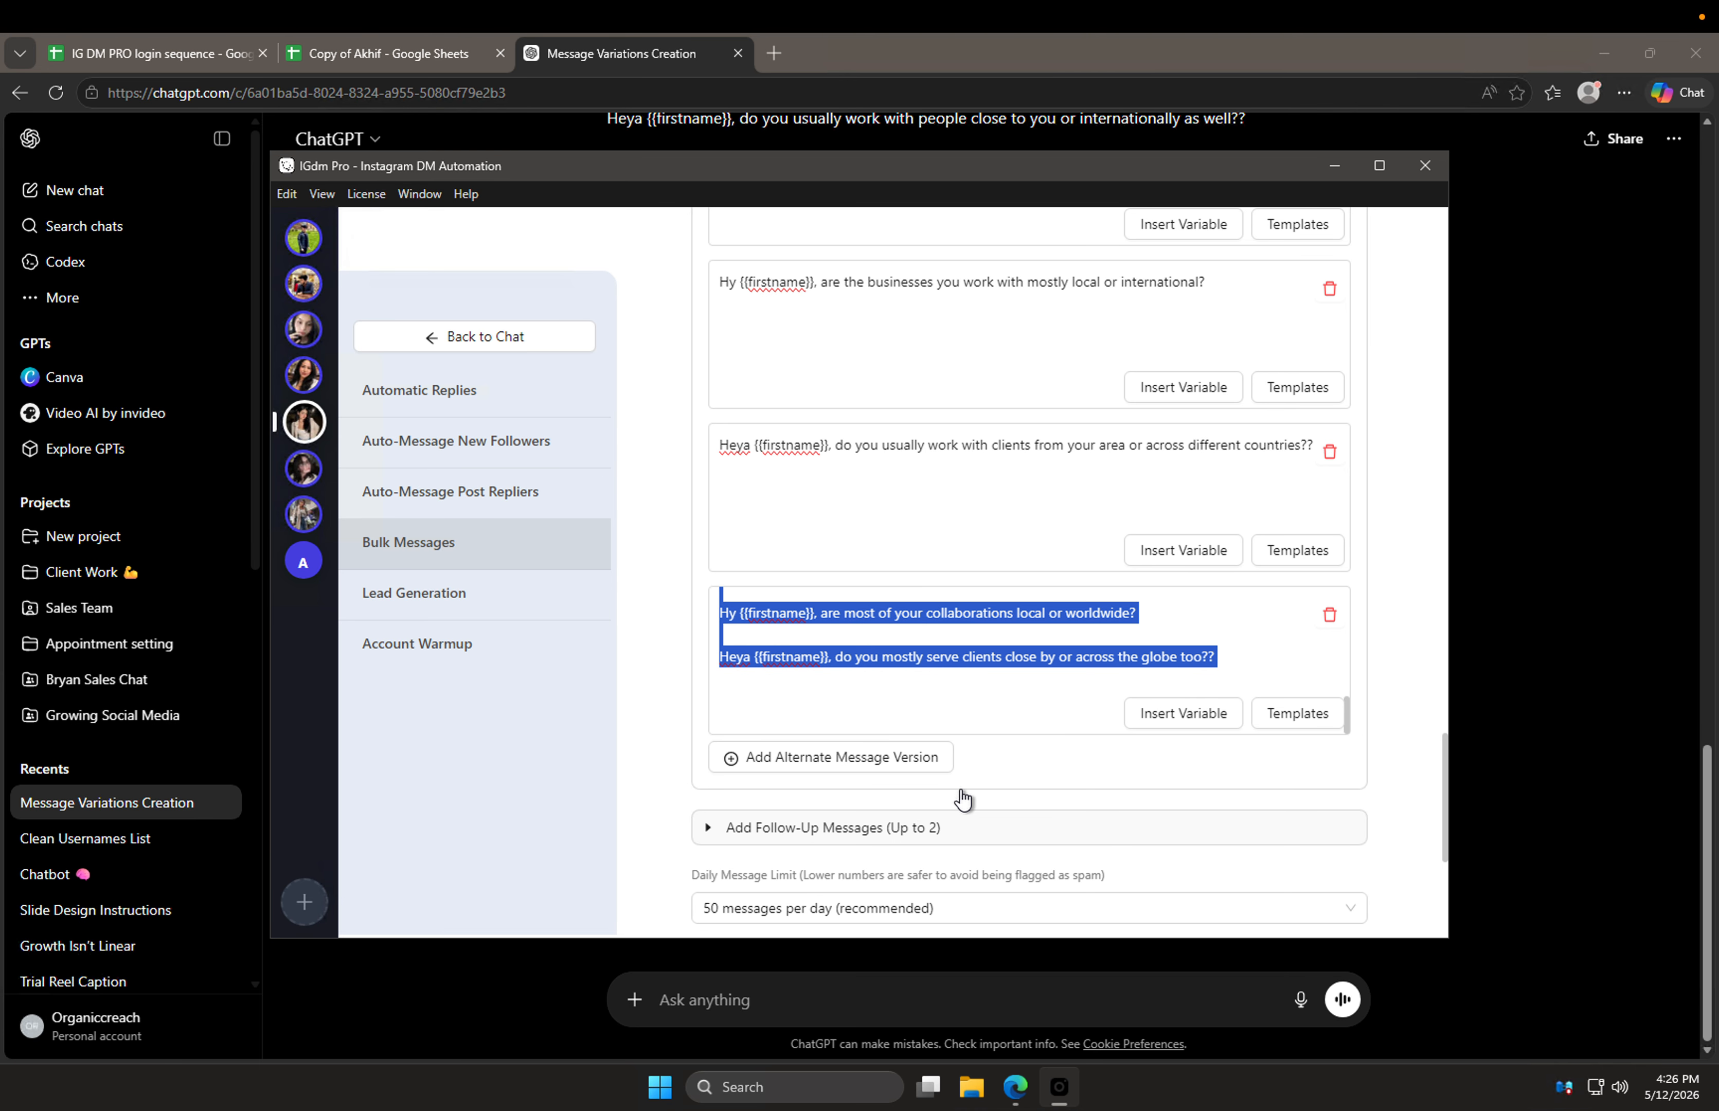
key(ctrl+x)
Step: Add an alternate message version below "are most of your customers local" and paste the cut variations into it
click(902, 766)
click(905, 775)
key(ctrl+v)
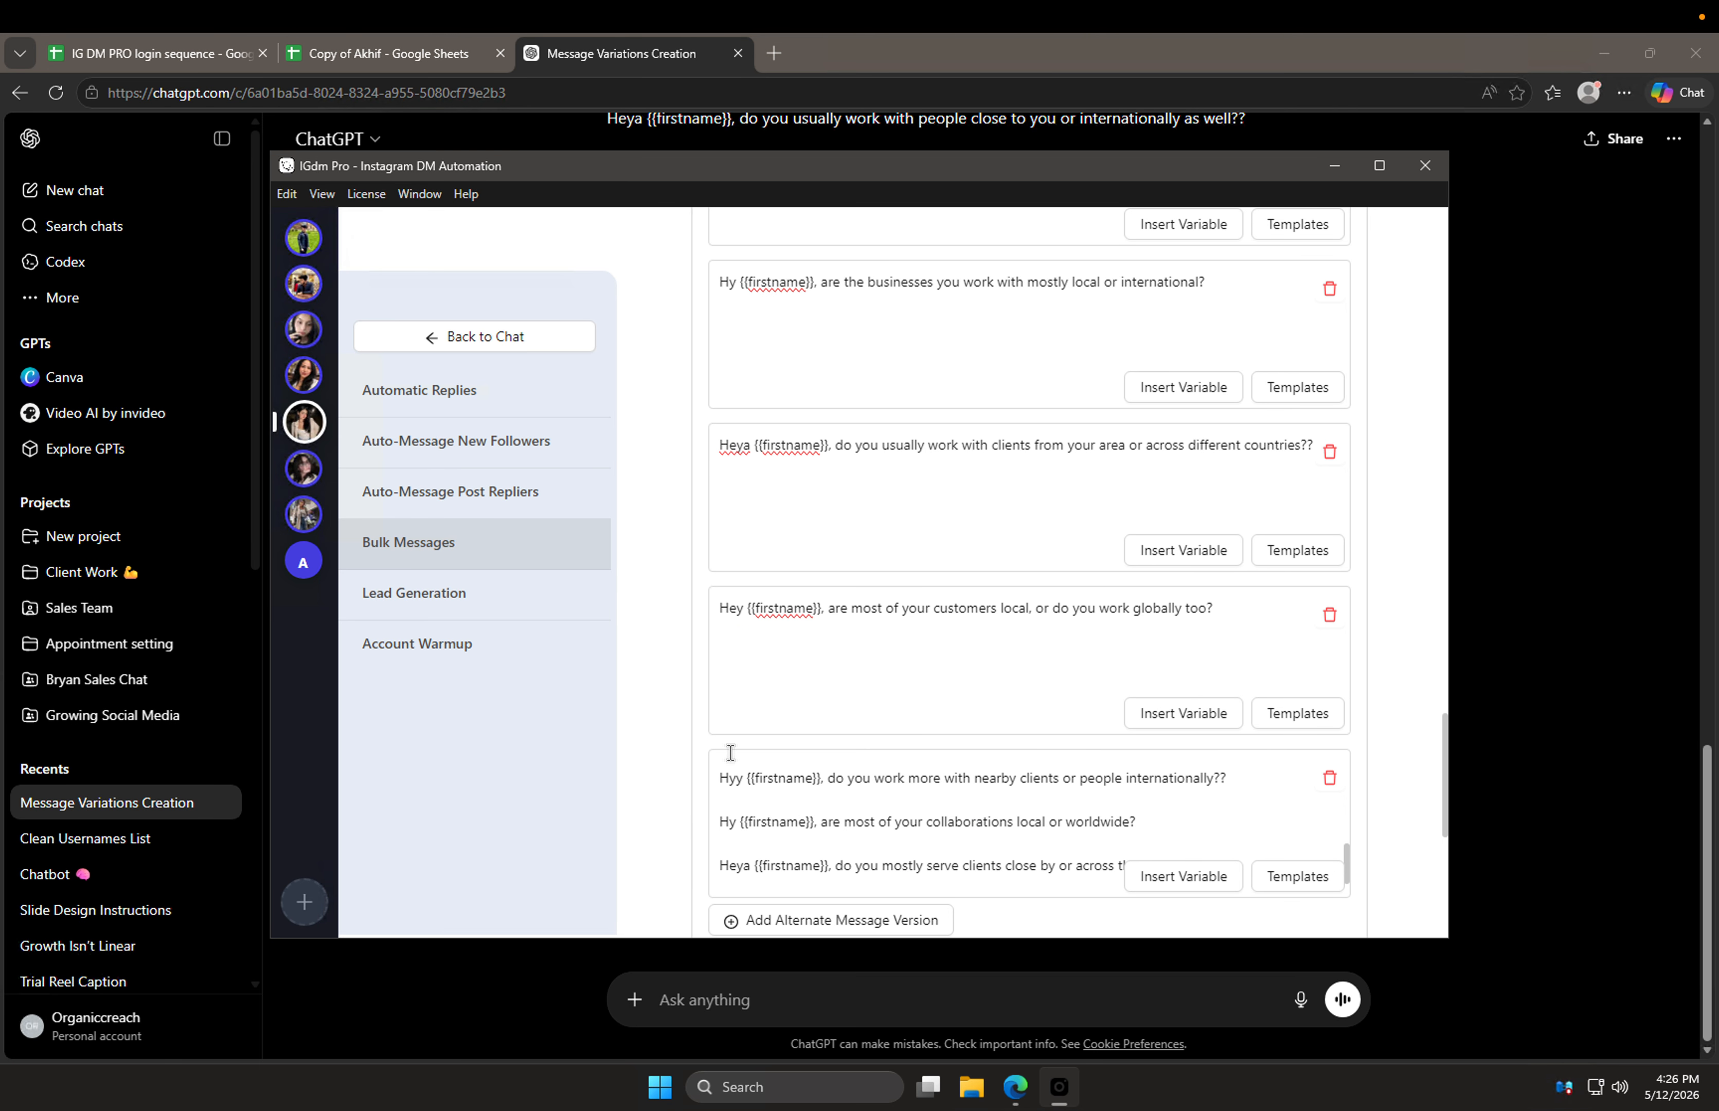
scroll(679, 758, down, 3)
drag(720, 632, 1214, 852)
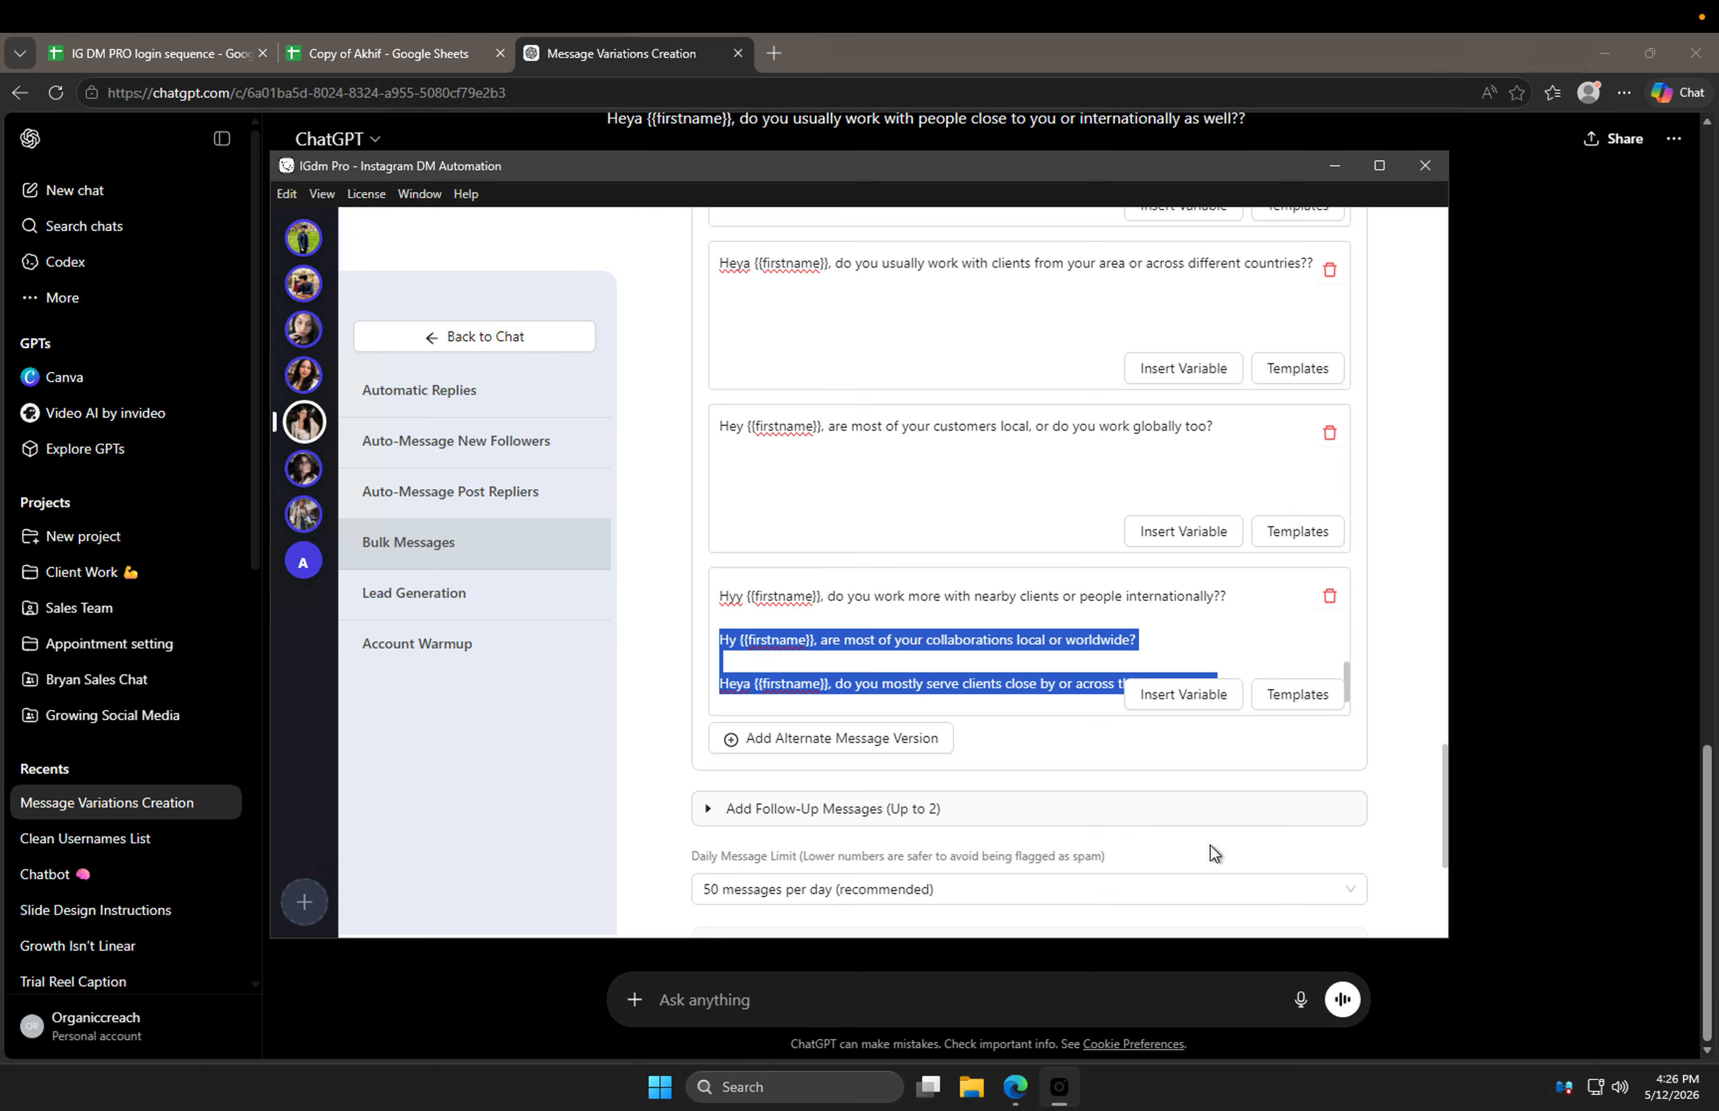
drag(1110, 697, 1094, 665)
scroll(943, 645, down, 1)
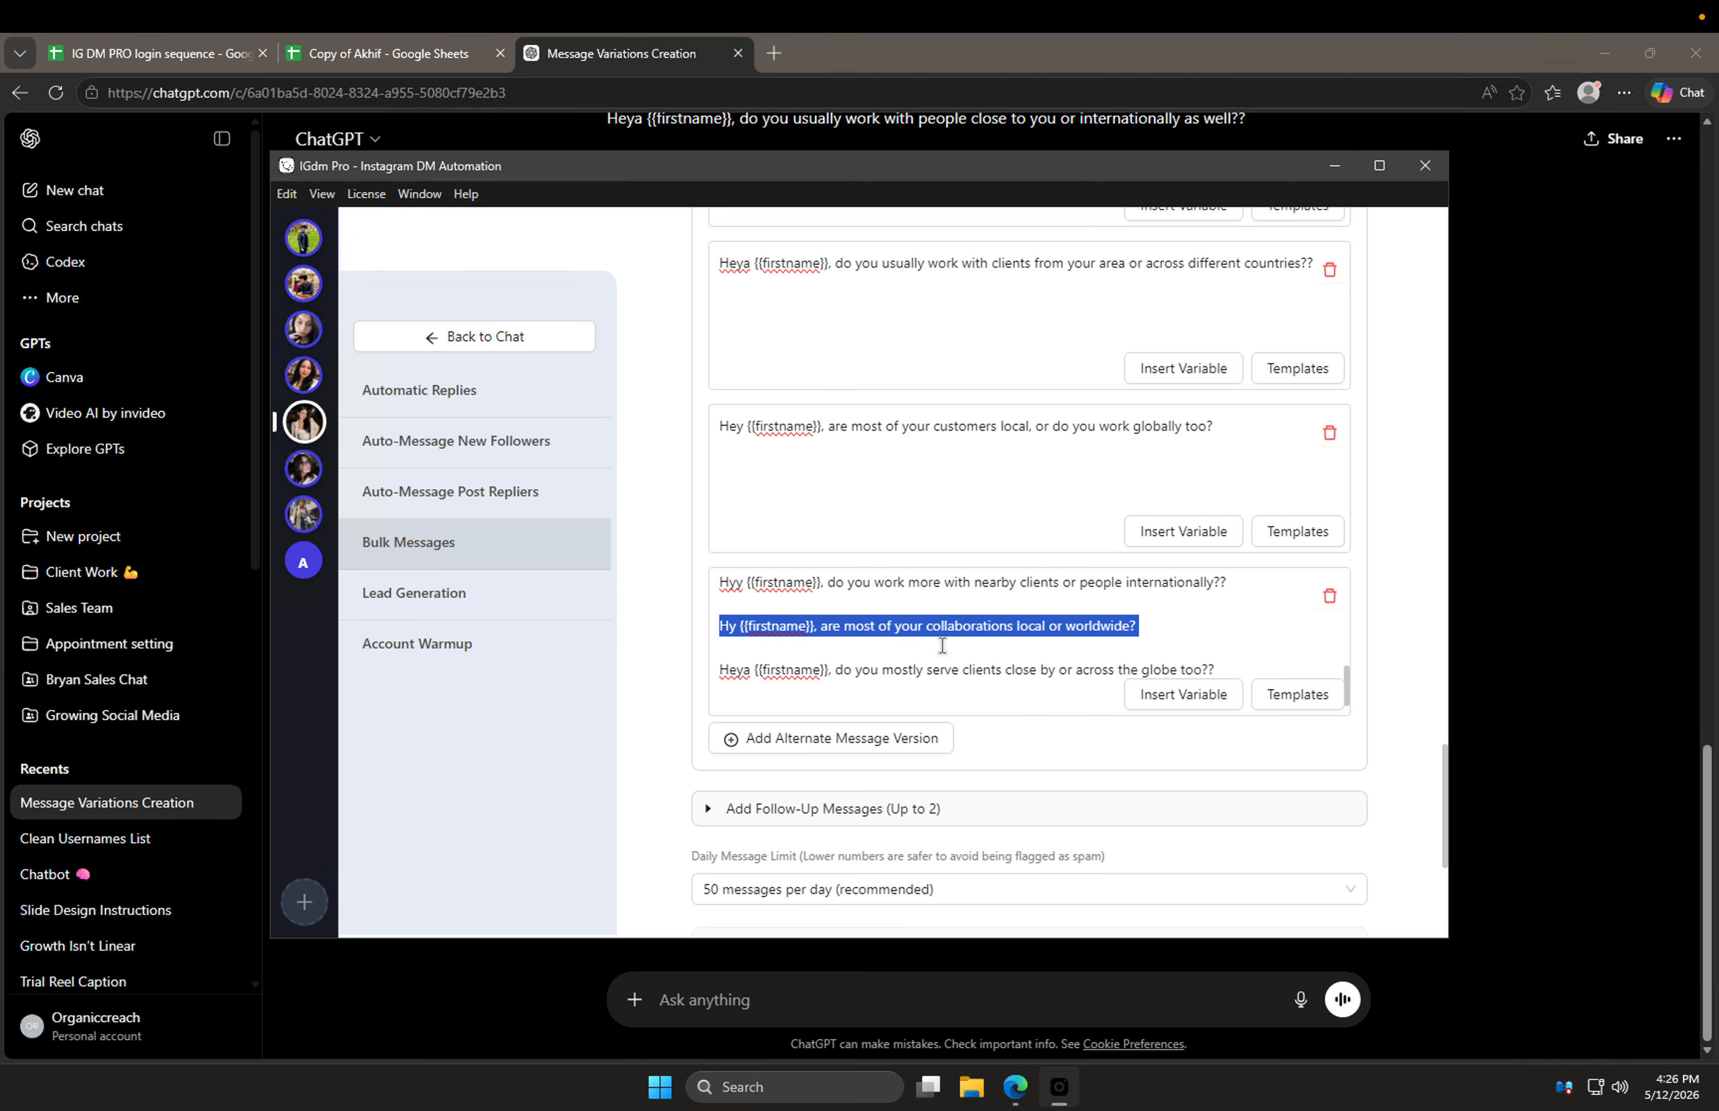
click(727, 612)
drag(718, 612, 1078, 674)
click(806, 625)
scroll(798, 623, down, 2)
drag(717, 593, 1265, 673)
key(BackSpace)
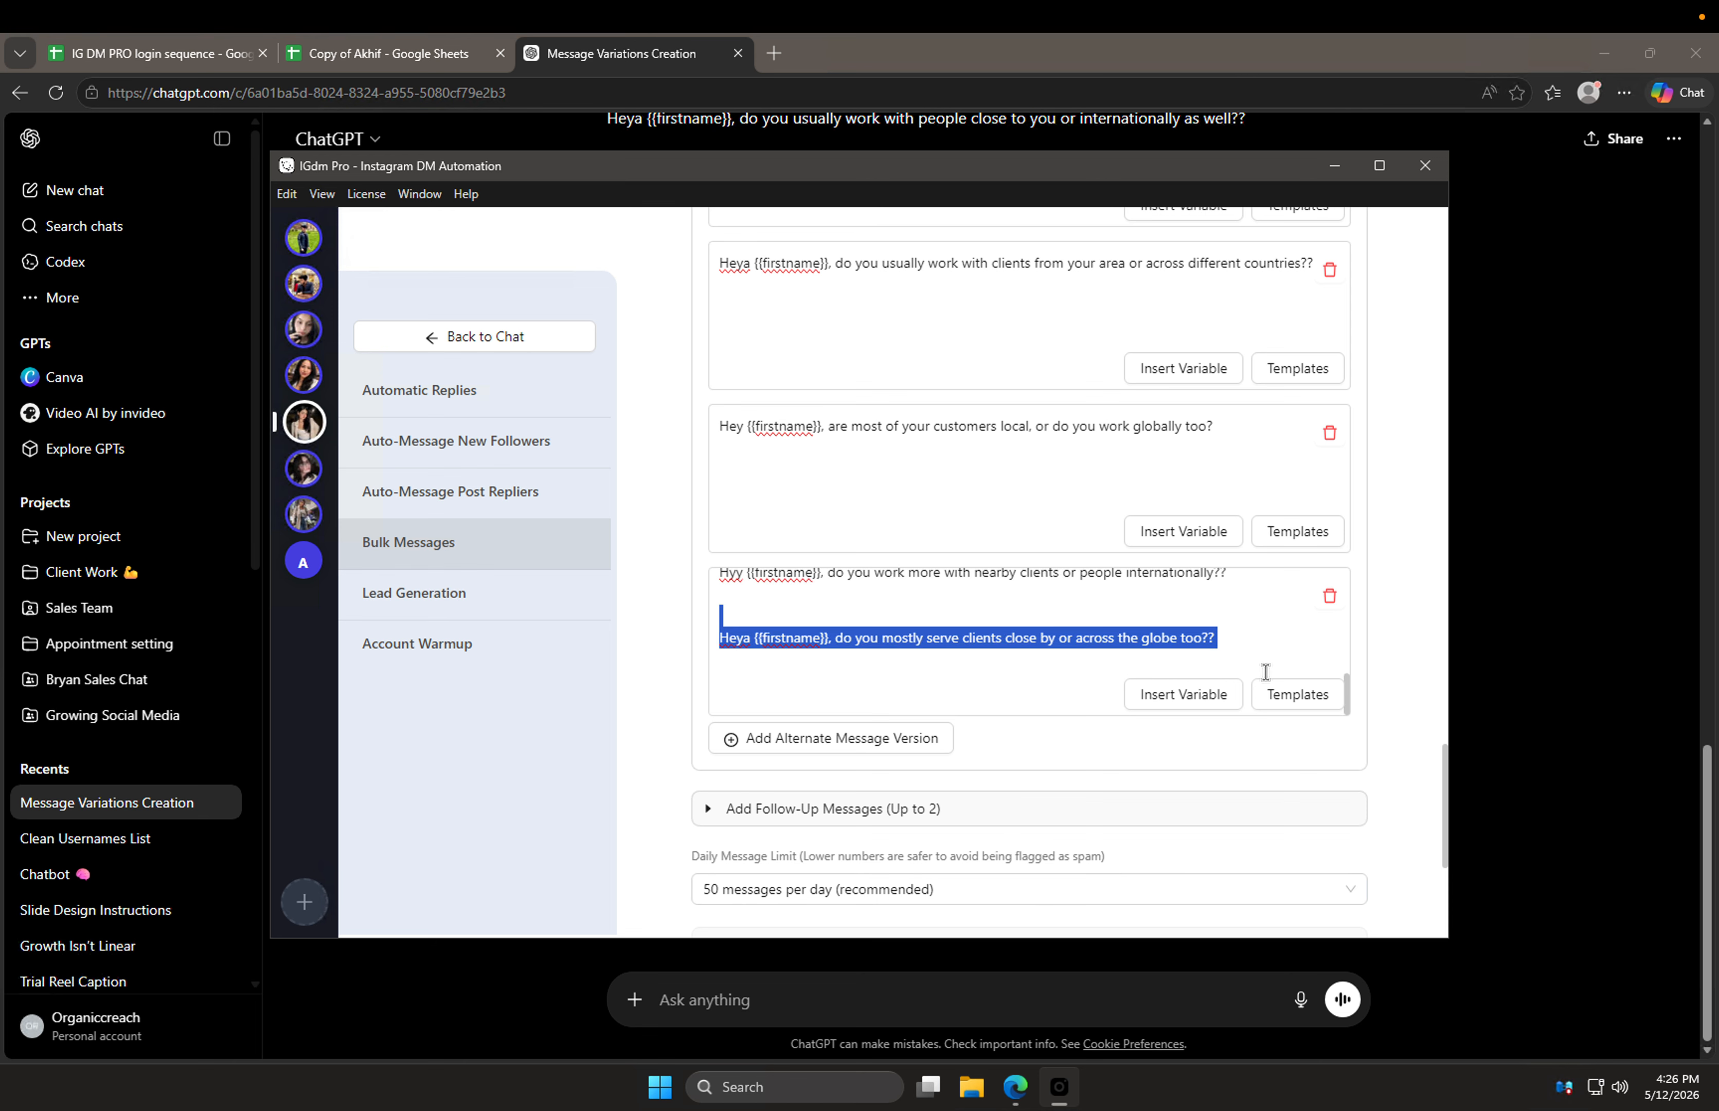
key(ctrl+z)
key(Right)
Step: Trim the newest version to only "Hi {{firstname}}, do you mainly take clients from nearby areas or worldwide??", cutting the variations below it
scroll(1131, 626, down, 3)
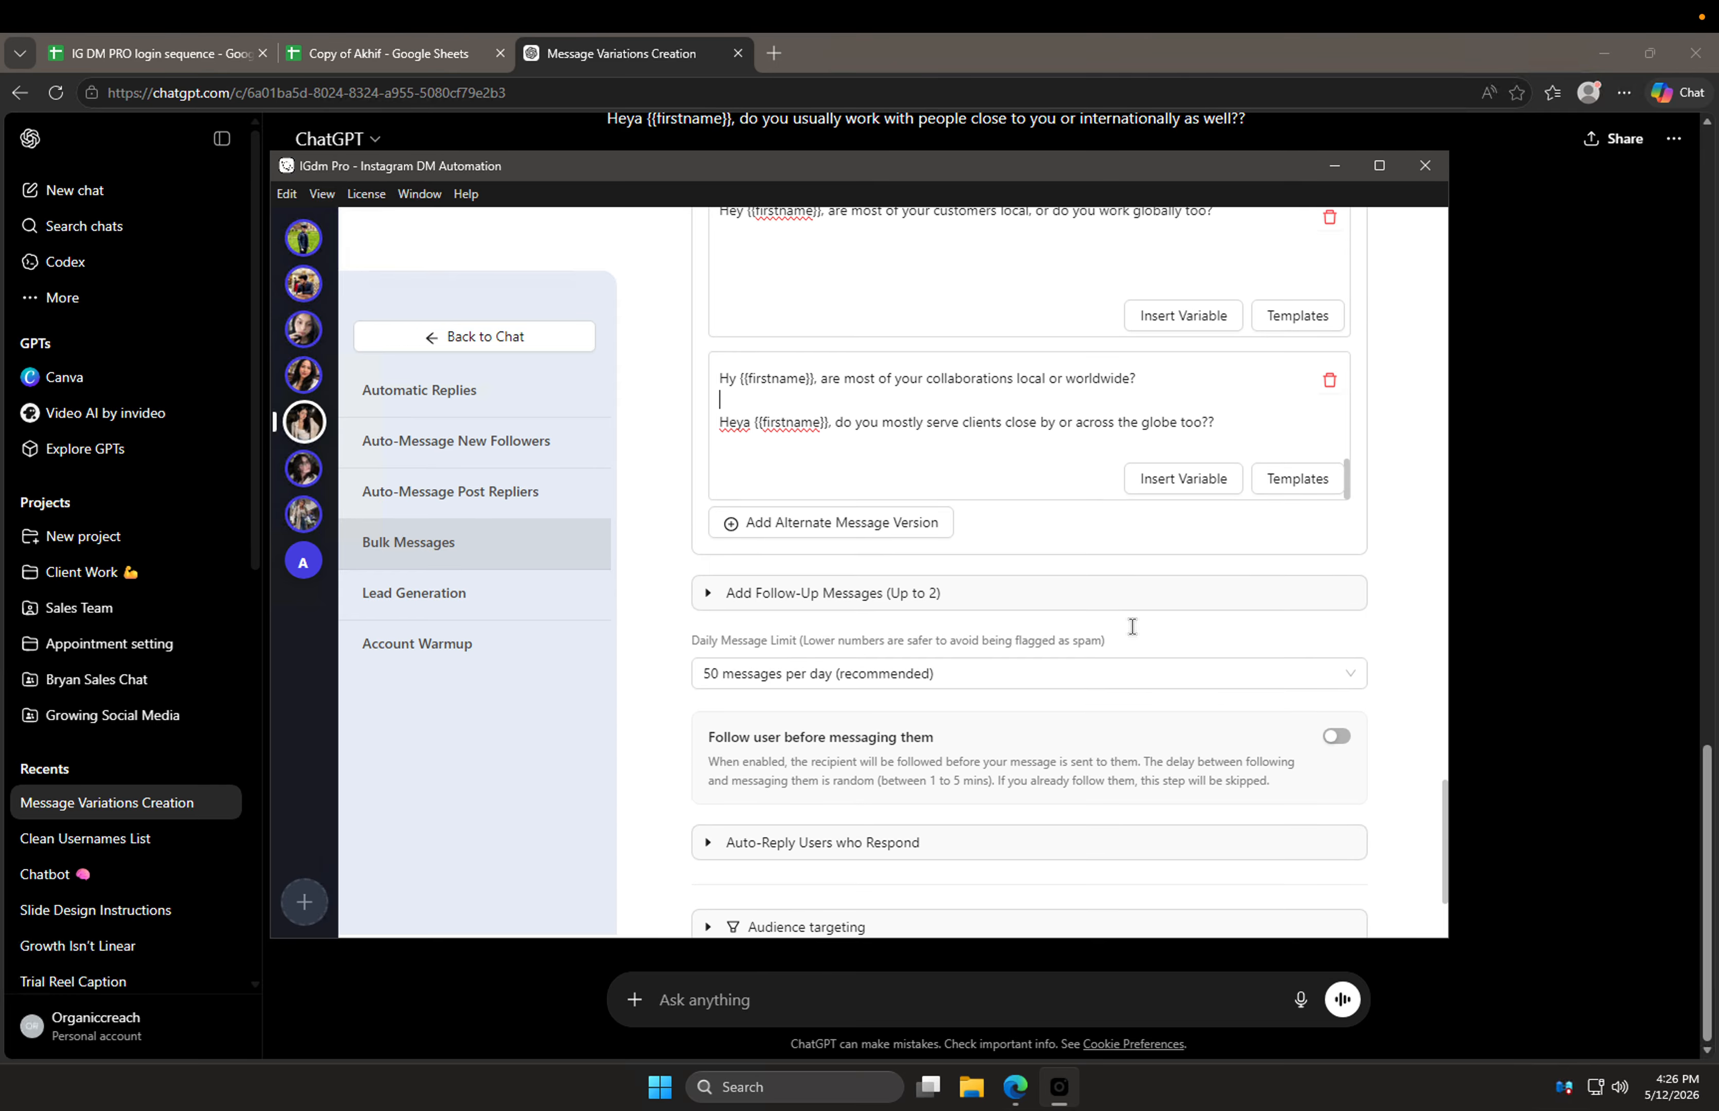
scroll(1132, 627, up, 1)
scroll(959, 466, up, 2)
scroll(959, 466, up, 2)
drag(721, 446, 1275, 608)
key(BackSpace)
Step: Add an alternate message version containing only "Hello {{firstname}}, is your client base mostly local or international?", cutting the remaining variations
click(899, 575)
click(896, 584)
key(ctrl+v)
scroll(892, 589, up, 3)
drag(719, 614, 1173, 759)
key(BackSpace)
Step: Add an alternate message version containing only "Hyy {{firstname}}, do you mostly work with nearby businesses or clients globally too??", cutting the remaining variations
click(912, 725)
click(932, 782)
key(ctrl+v)
scroll(730, 768, up, 3)
drag(717, 777, 1102, 750)
key(BackSpace)
scroll(928, 354, up, 3)
scroll(924, 361, down, 1)
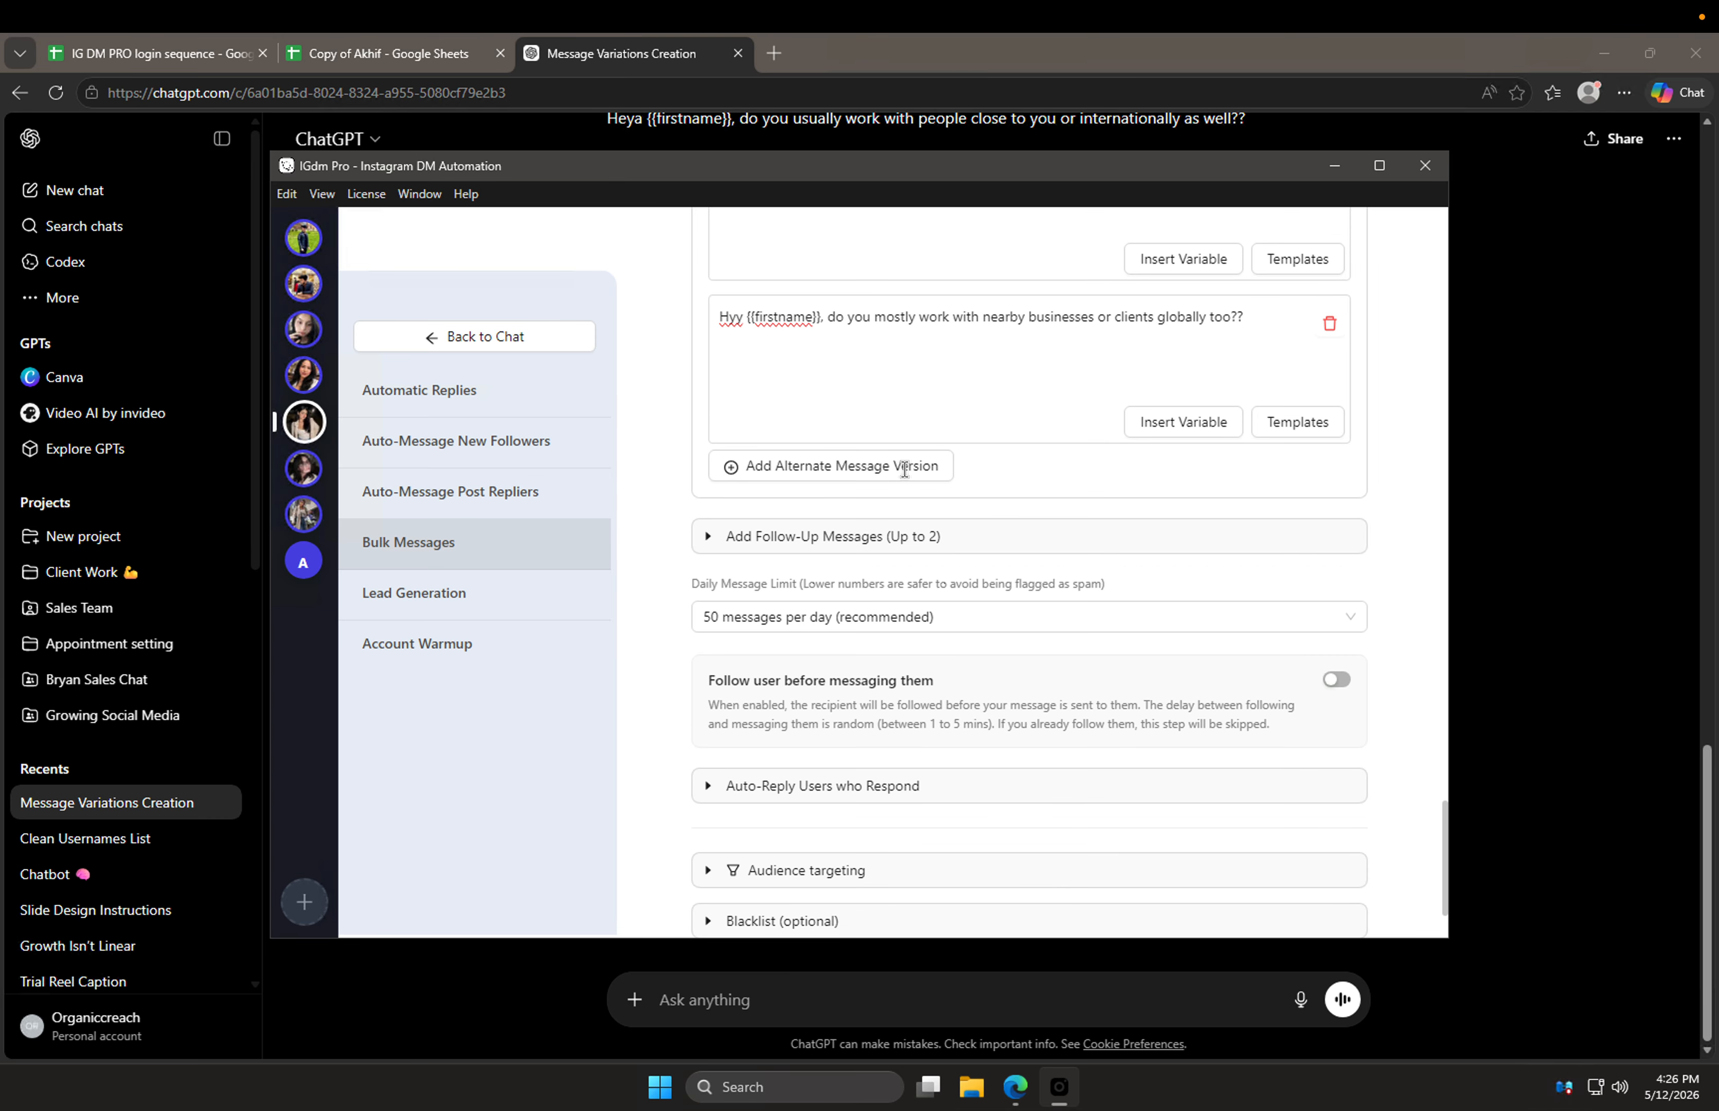
Step: Add an alternate message version containing only "Hy {{firstname}}, are your services mainly for local clients or people worldwide?", cutting the remaining variations
click(827, 464)
key(ctrl+v)
scroll(881, 517, down, 1)
drag(724, 528, 1219, 653)
key(BackSpace)
Step: Add an alternate message version containing only "Heya {{firstname}}, do most of your clients come from nearby or overseas too??", cutting the remaining variations
click(866, 629)
key(ctrl+v)
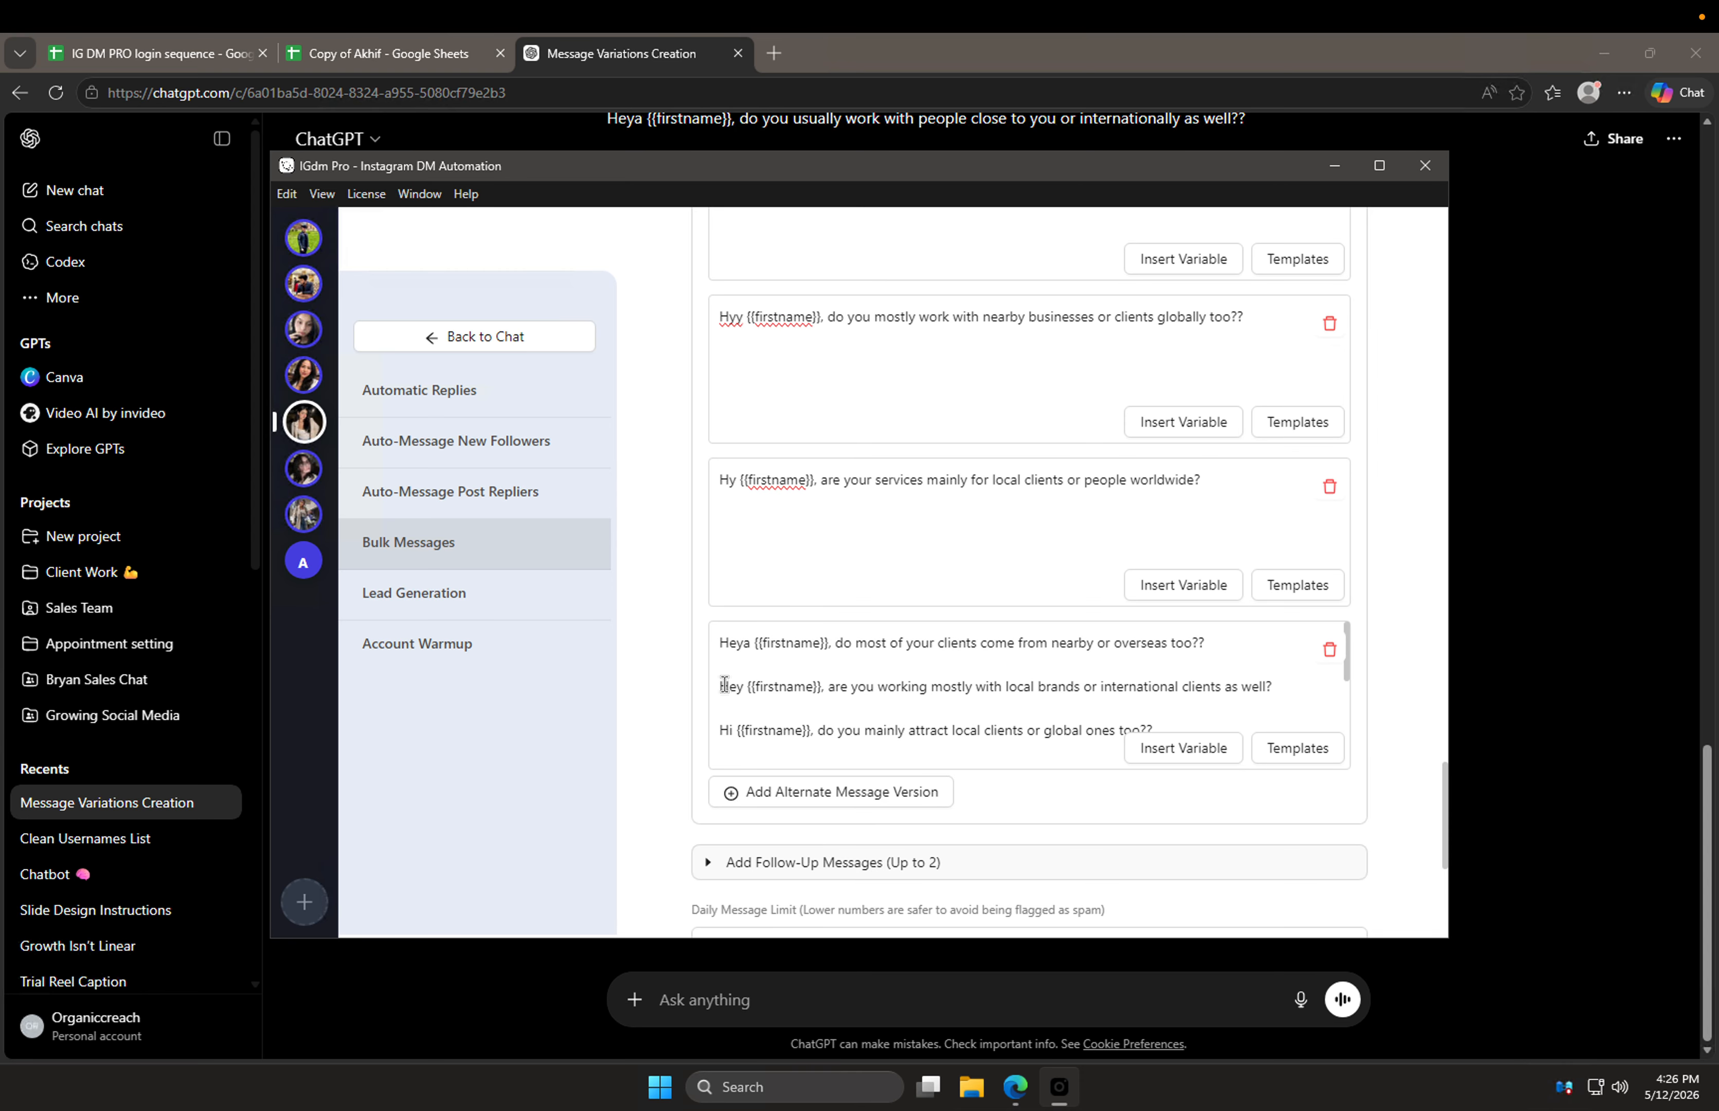
drag(722, 684, 1436, 856)
key(BackSpace)
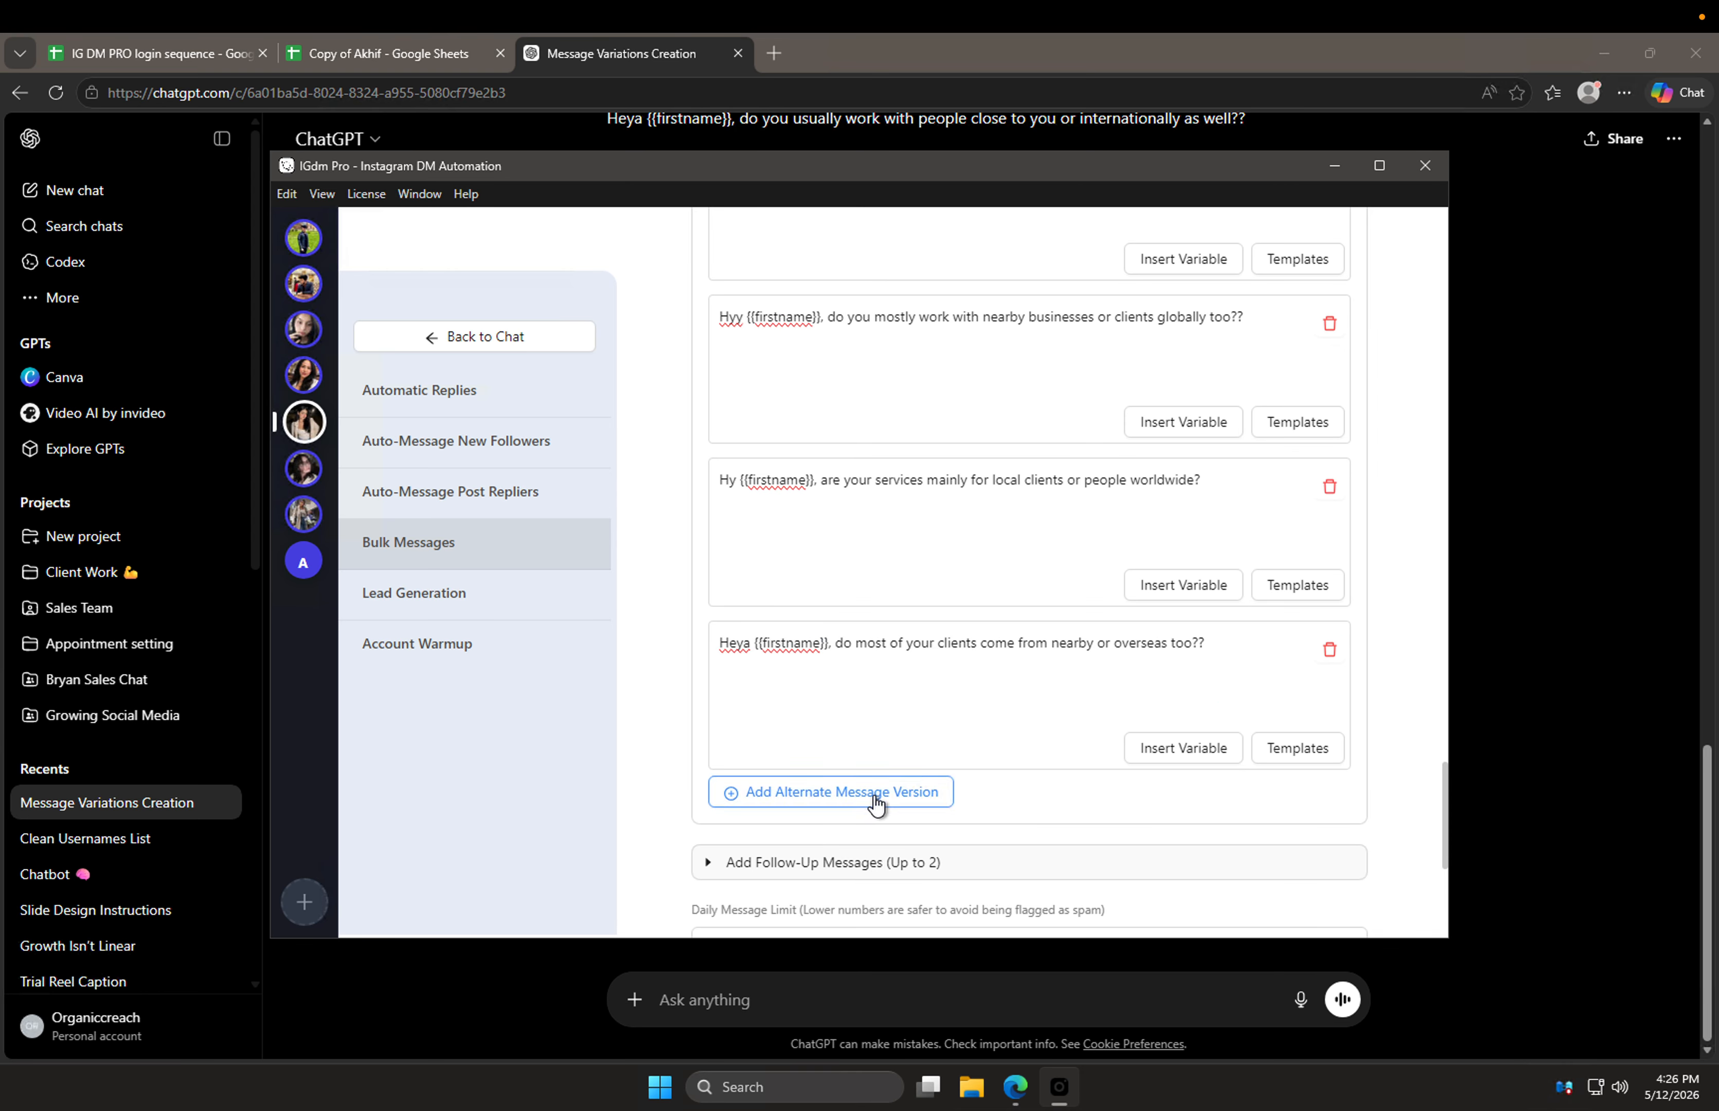
Step: Add an alternate message version containing only "Hey {{firstname}}, are you working mostly with local brands or international clients as well?", cutting the remaining variations
click(825, 791)
key(ctrl+v)
scroll(633, 796, down, 1)
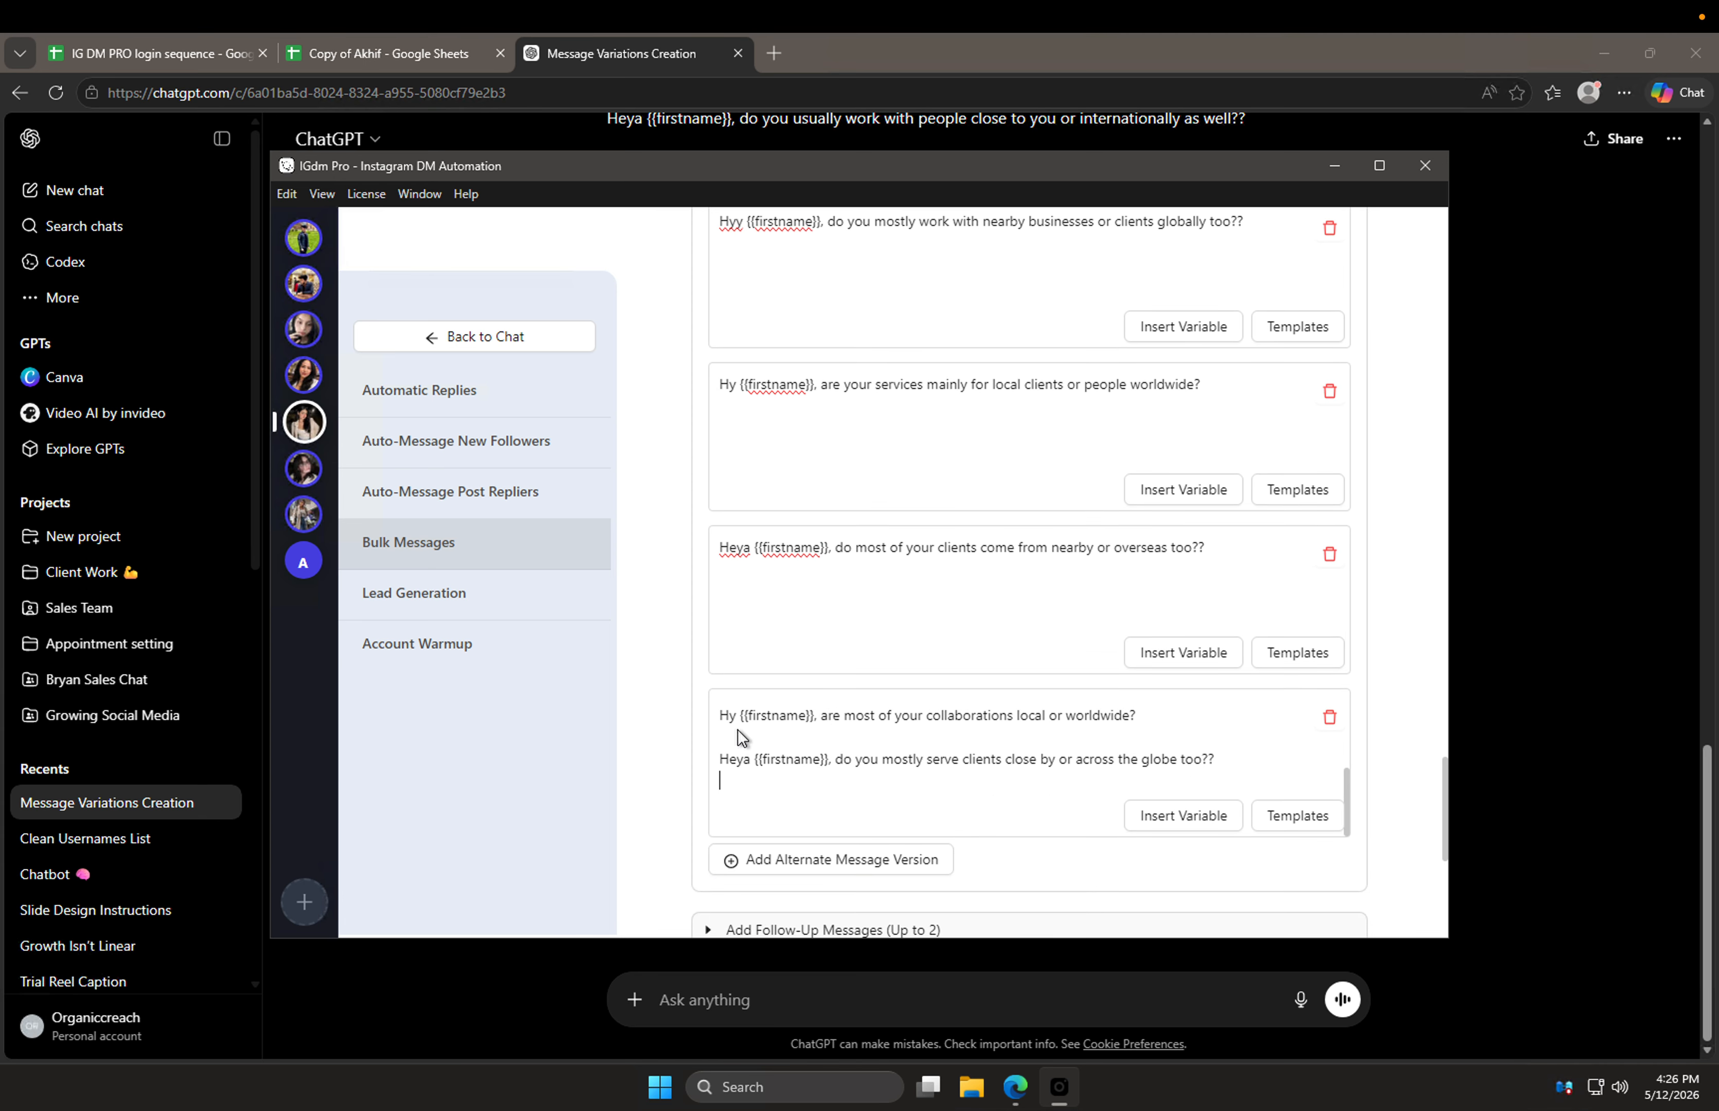
scroll(745, 726, up, 3)
drag(717, 748, 1131, 903)
key(BackSpace)
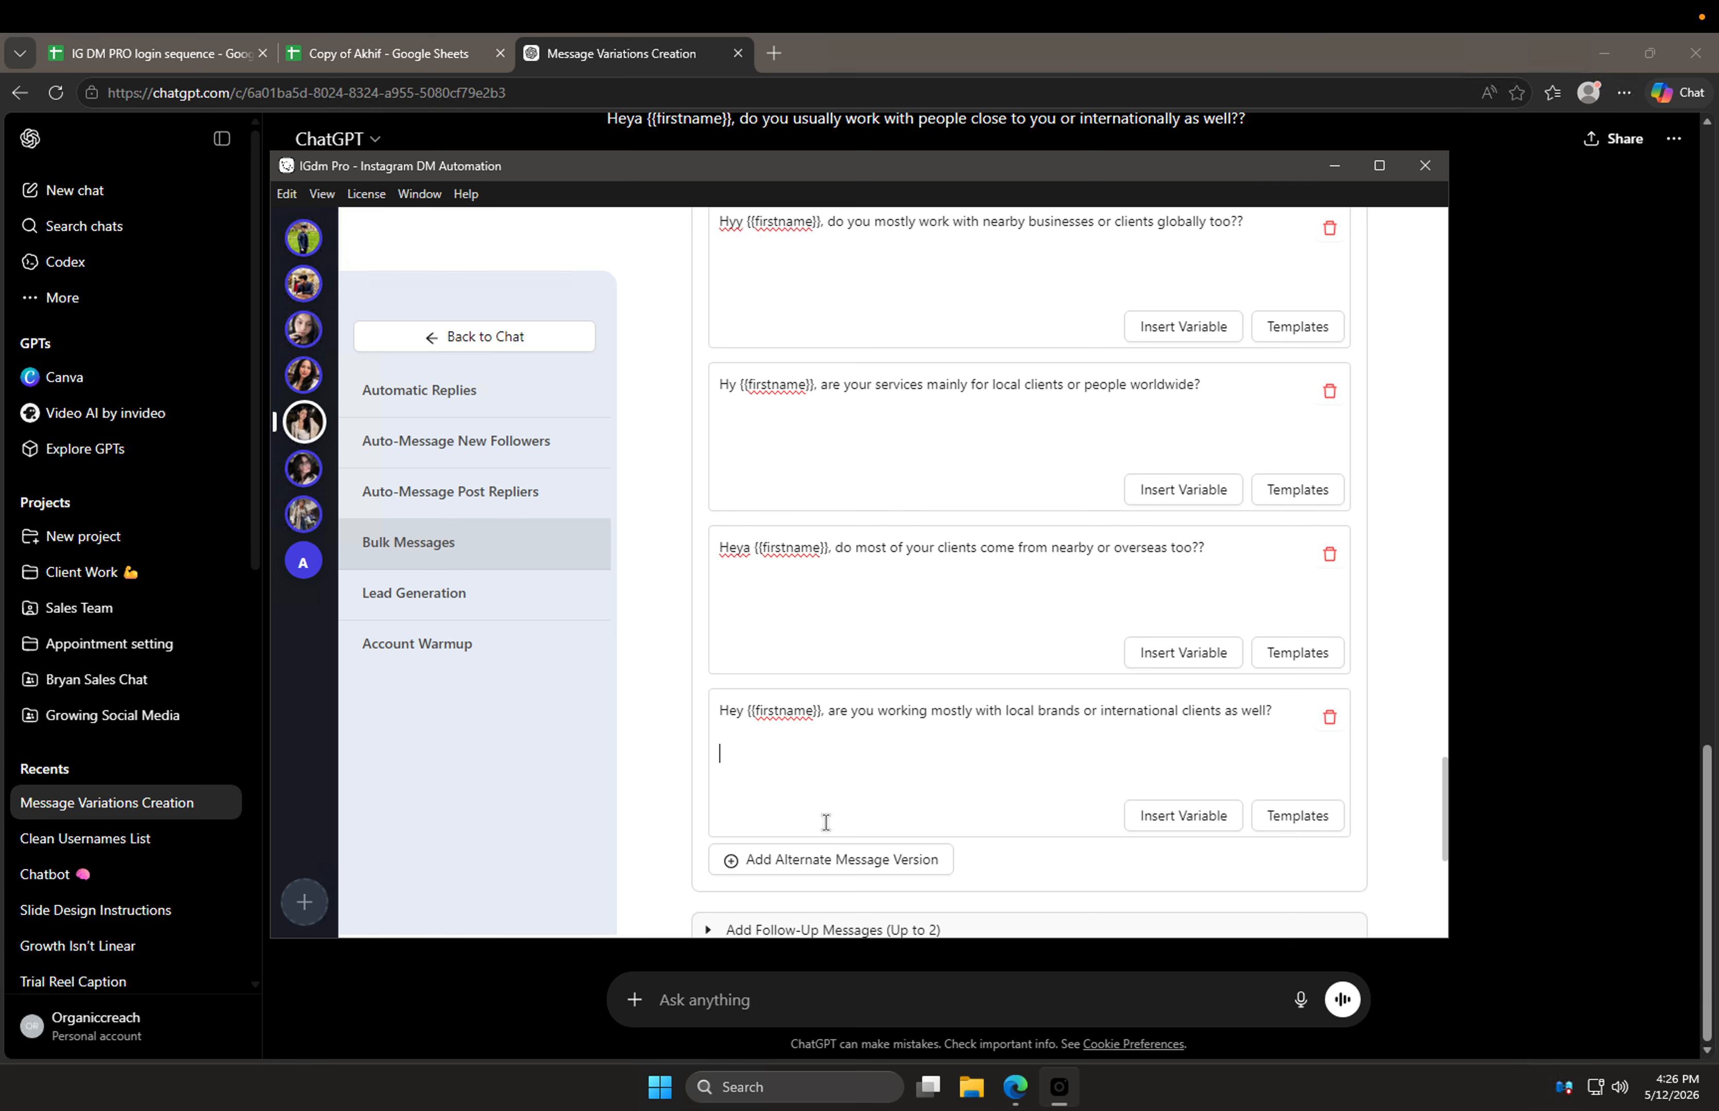
Step: Add two more alternate message versions and paste the remaining variations into the first of them
click(820, 859)
scroll(817, 851, down, 3)
click(825, 659)
click(875, 582)
key(ctrl+v)
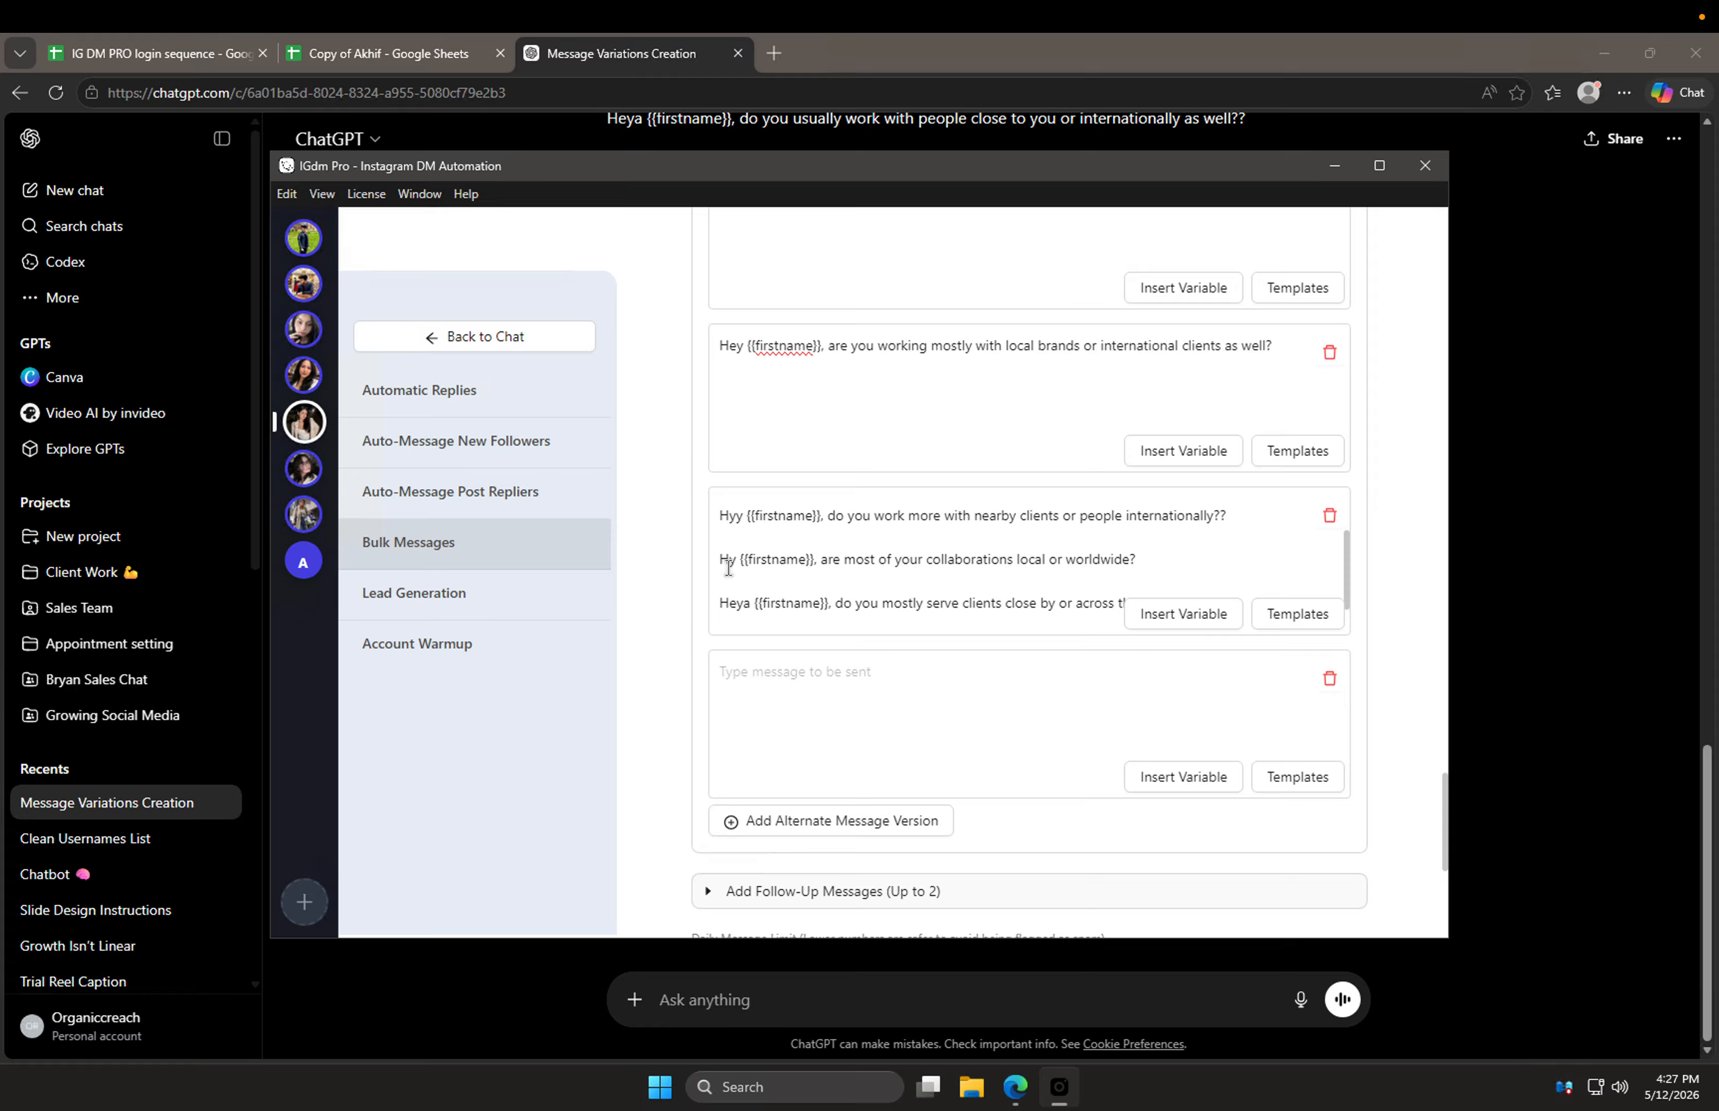
Step: Move the last two variations, from "Hy {{firstname}}, are most of your collaborations local or worldwide?" onward, into the second new version
key(ctrl+shift+End)
key(ctrl+x)
click(889, 712)
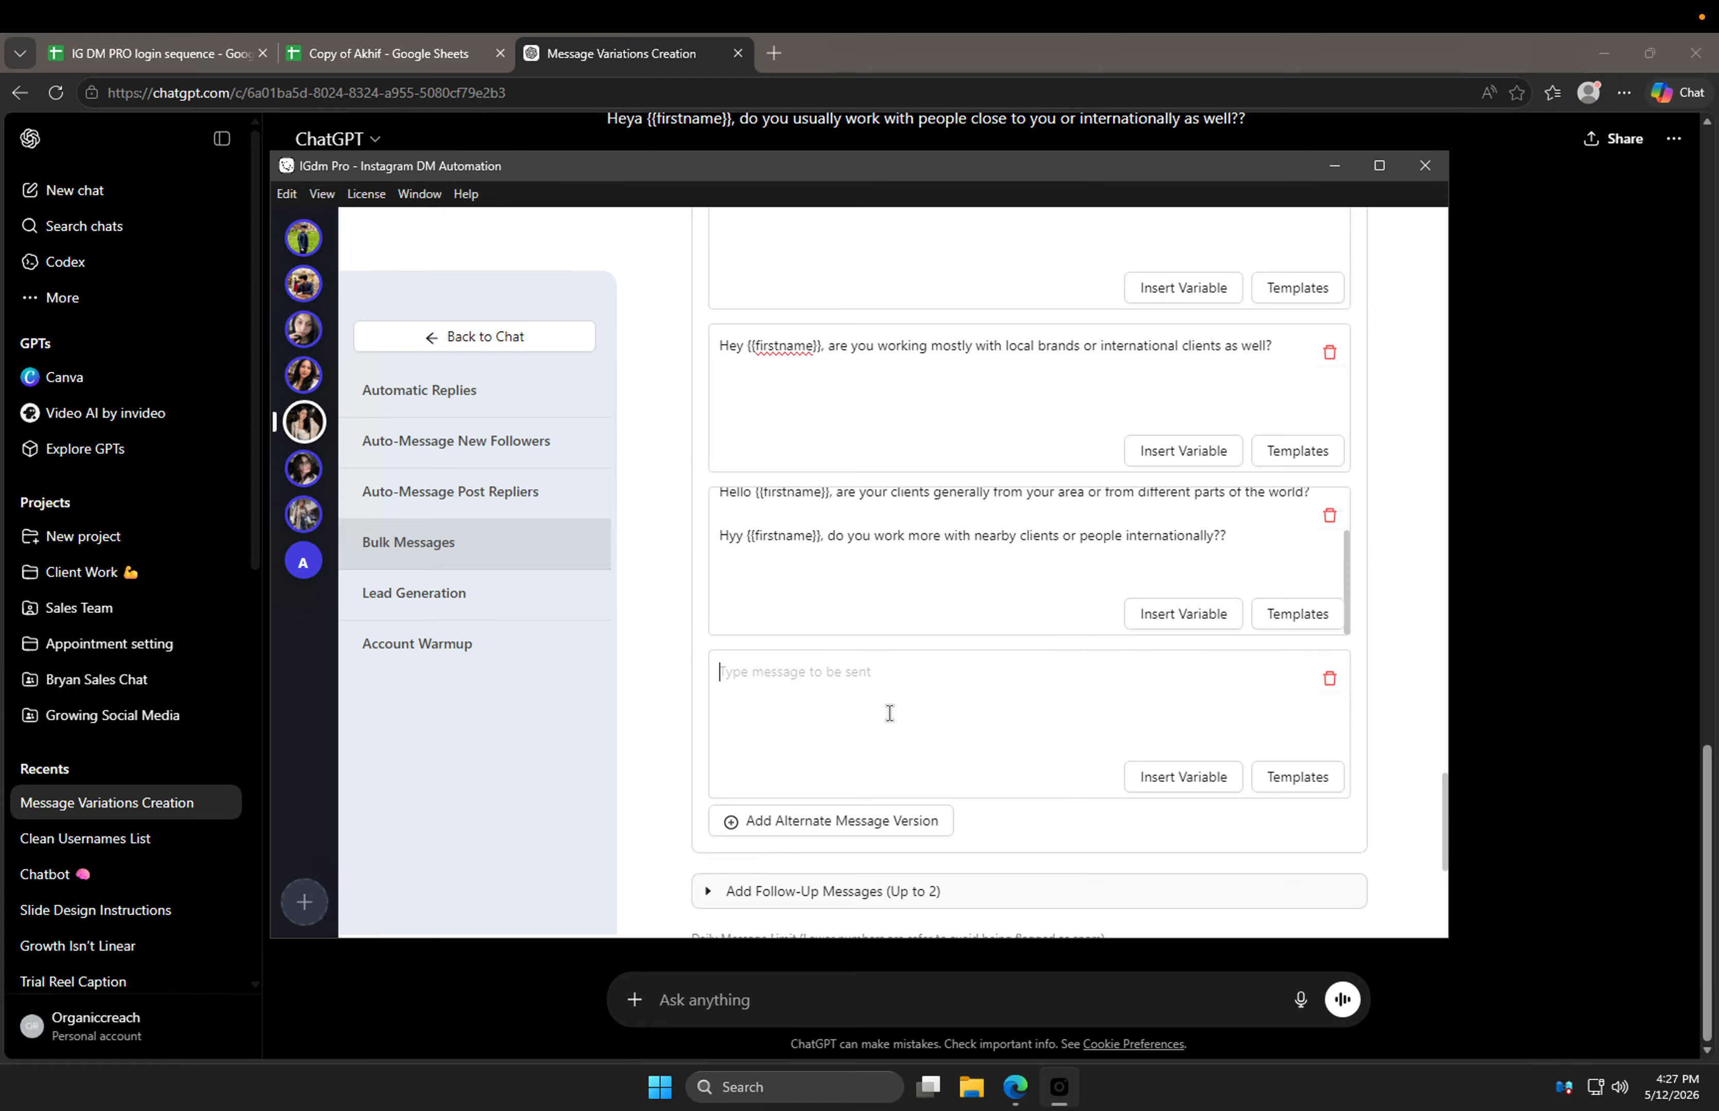
key(ctrl+v)
Step: Trim the first new version to only "Hi {{firstname}}, do you mainly attract local clients or global ones too??", cutting the variations below it
scroll(822, 595, up, 1)
drag(720, 551, 1130, 665)
key(ctrl+x)
scroll(917, 445, up, 2)
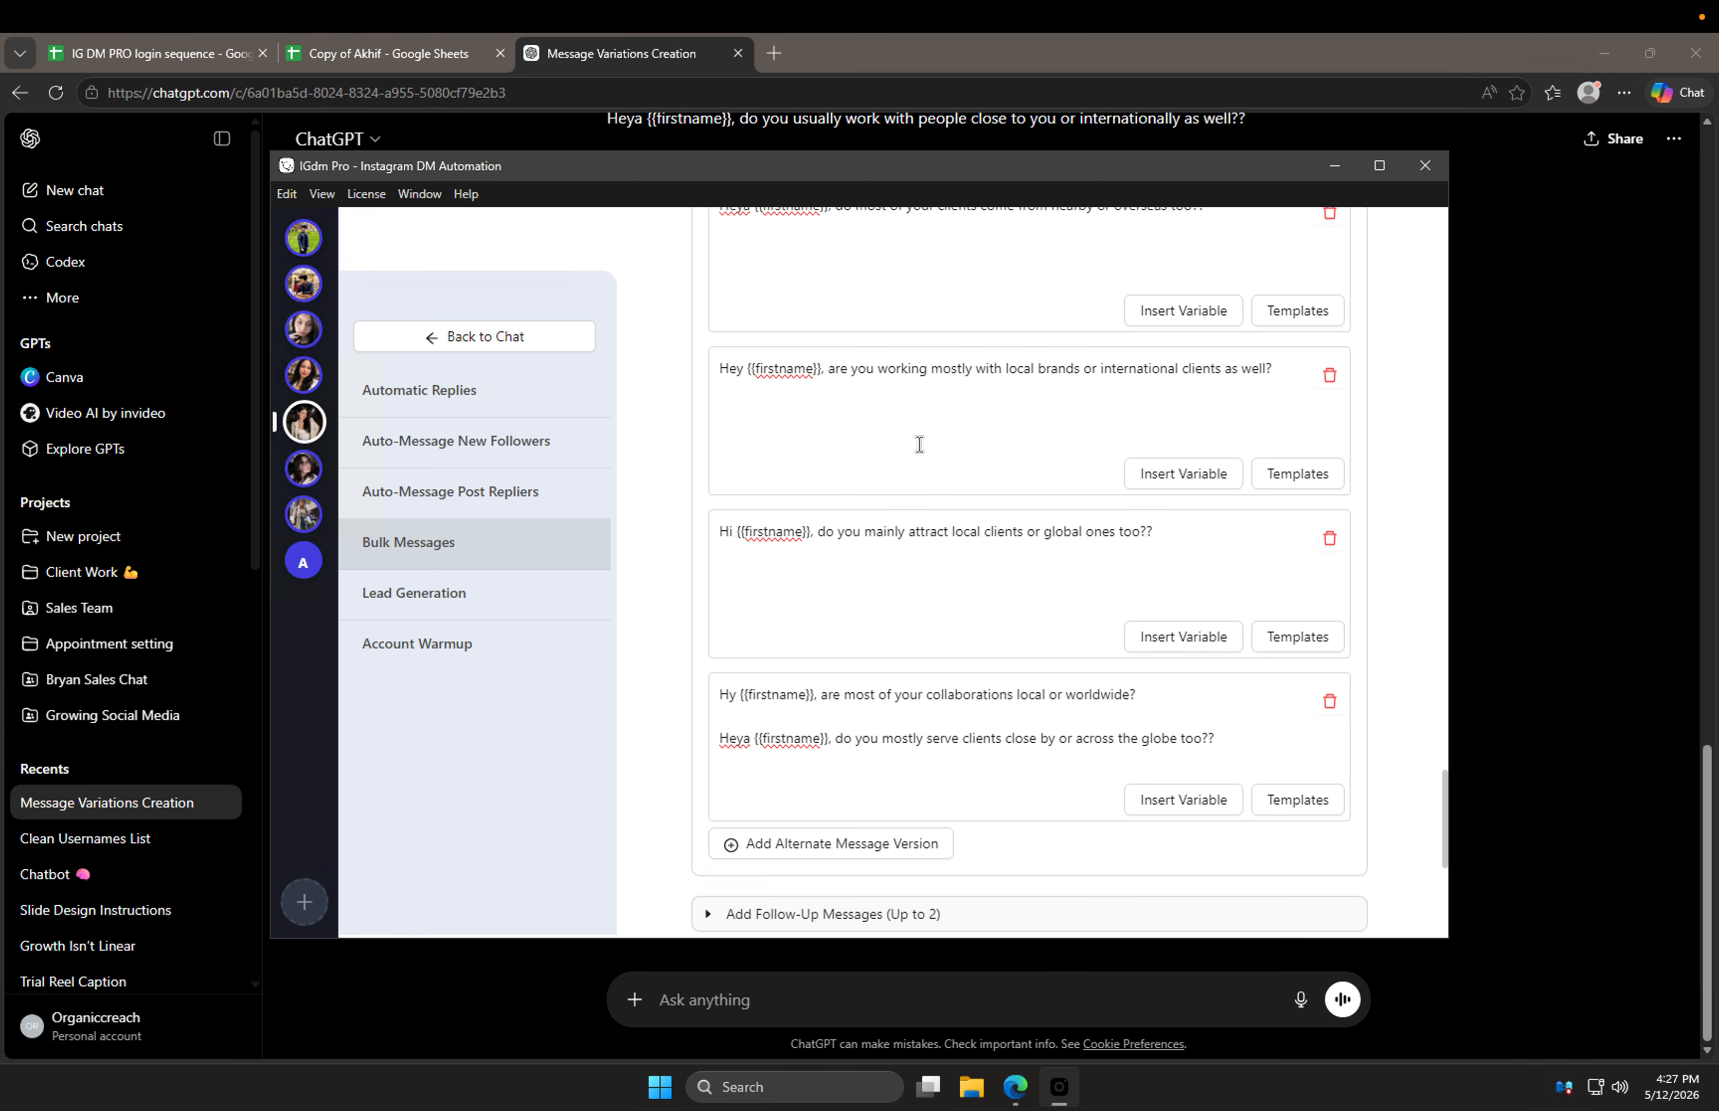
scroll(855, 291, up, 1)
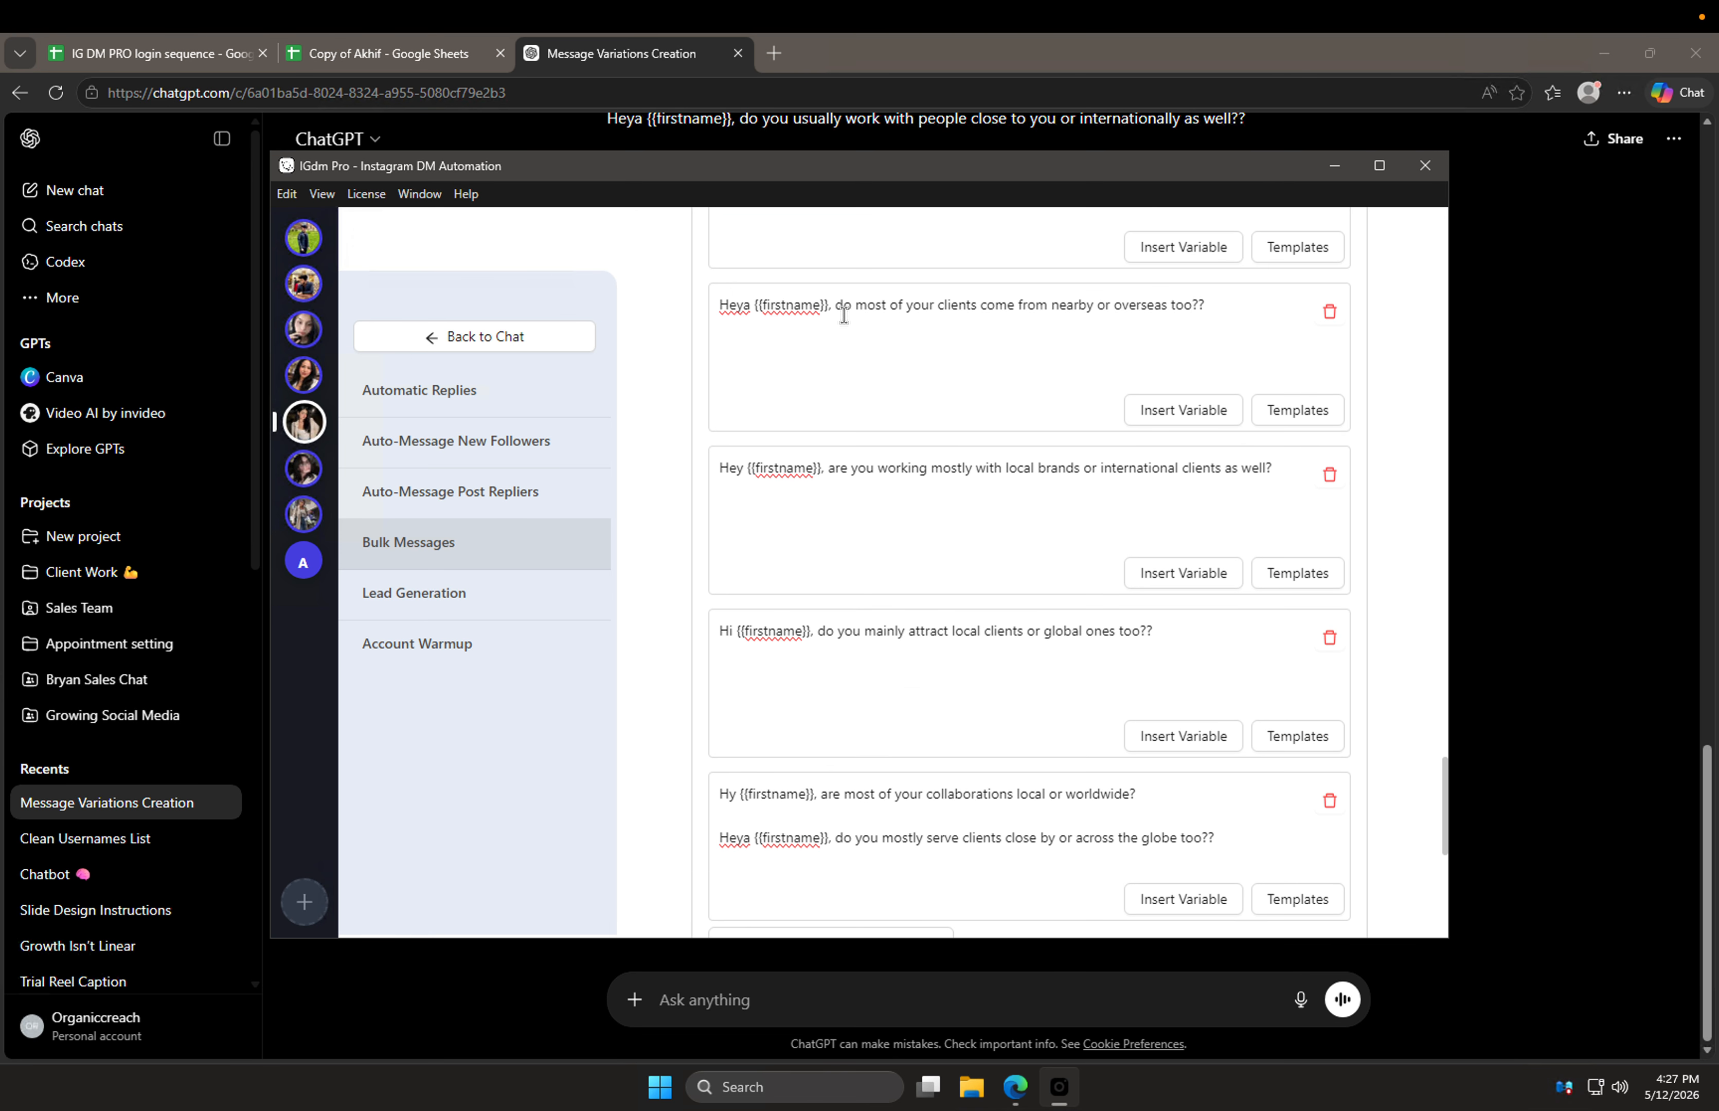
scroll(867, 390, down, 2)
scroll(874, 661, down, 2)
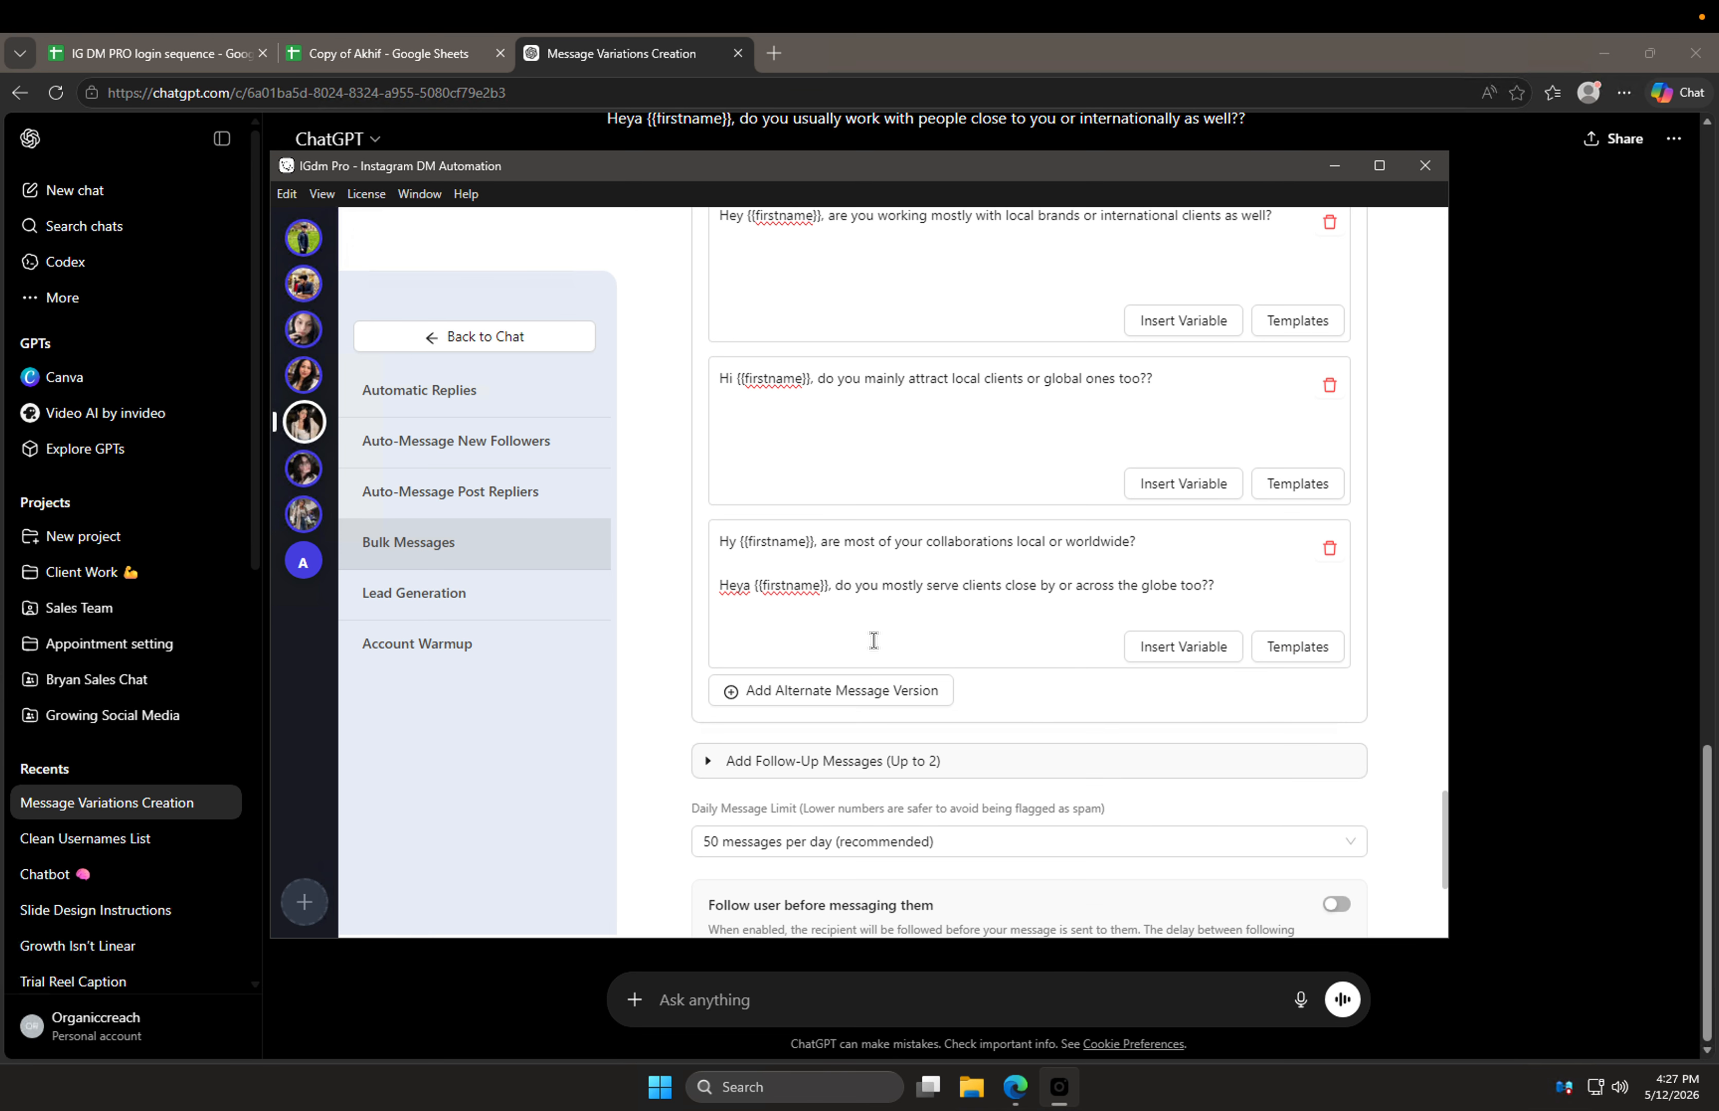
key(super)
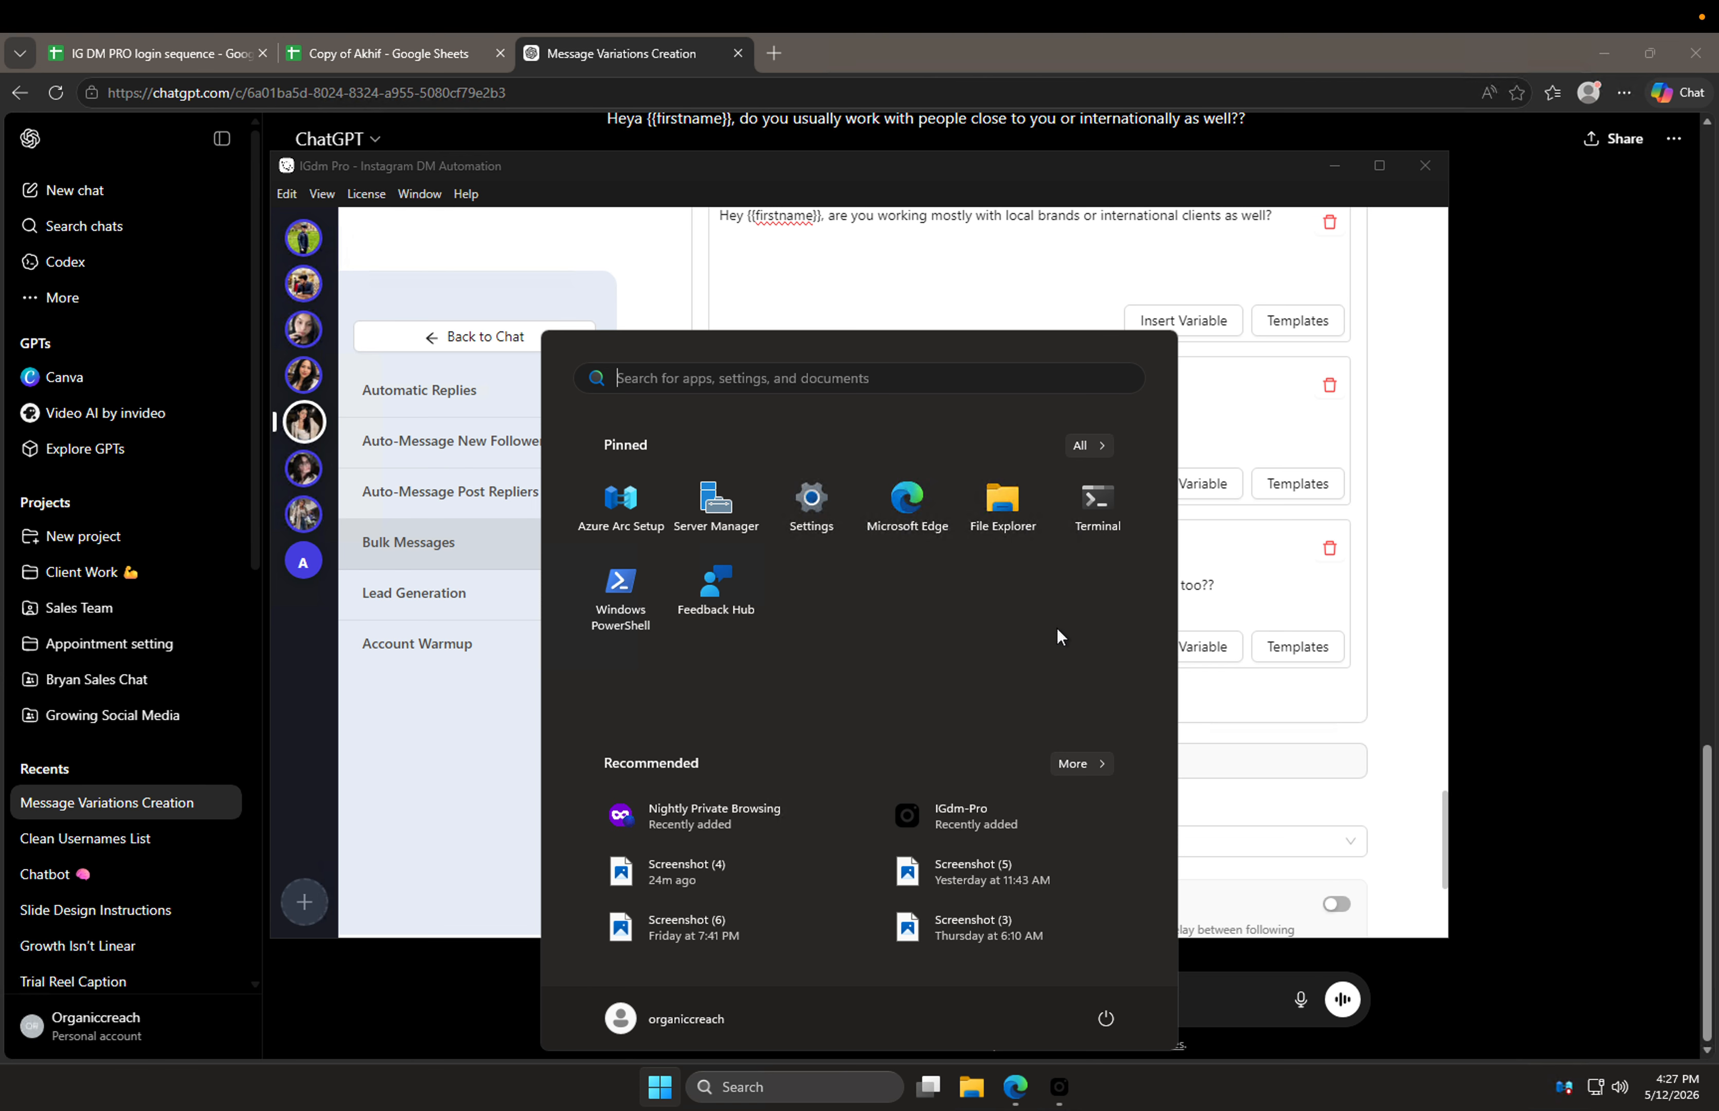
Step: Paste the cut variations, from "Hello {{firstname}}, are your clients generally from your area" onward, at the end of the last alternate version
click(1298, 572)
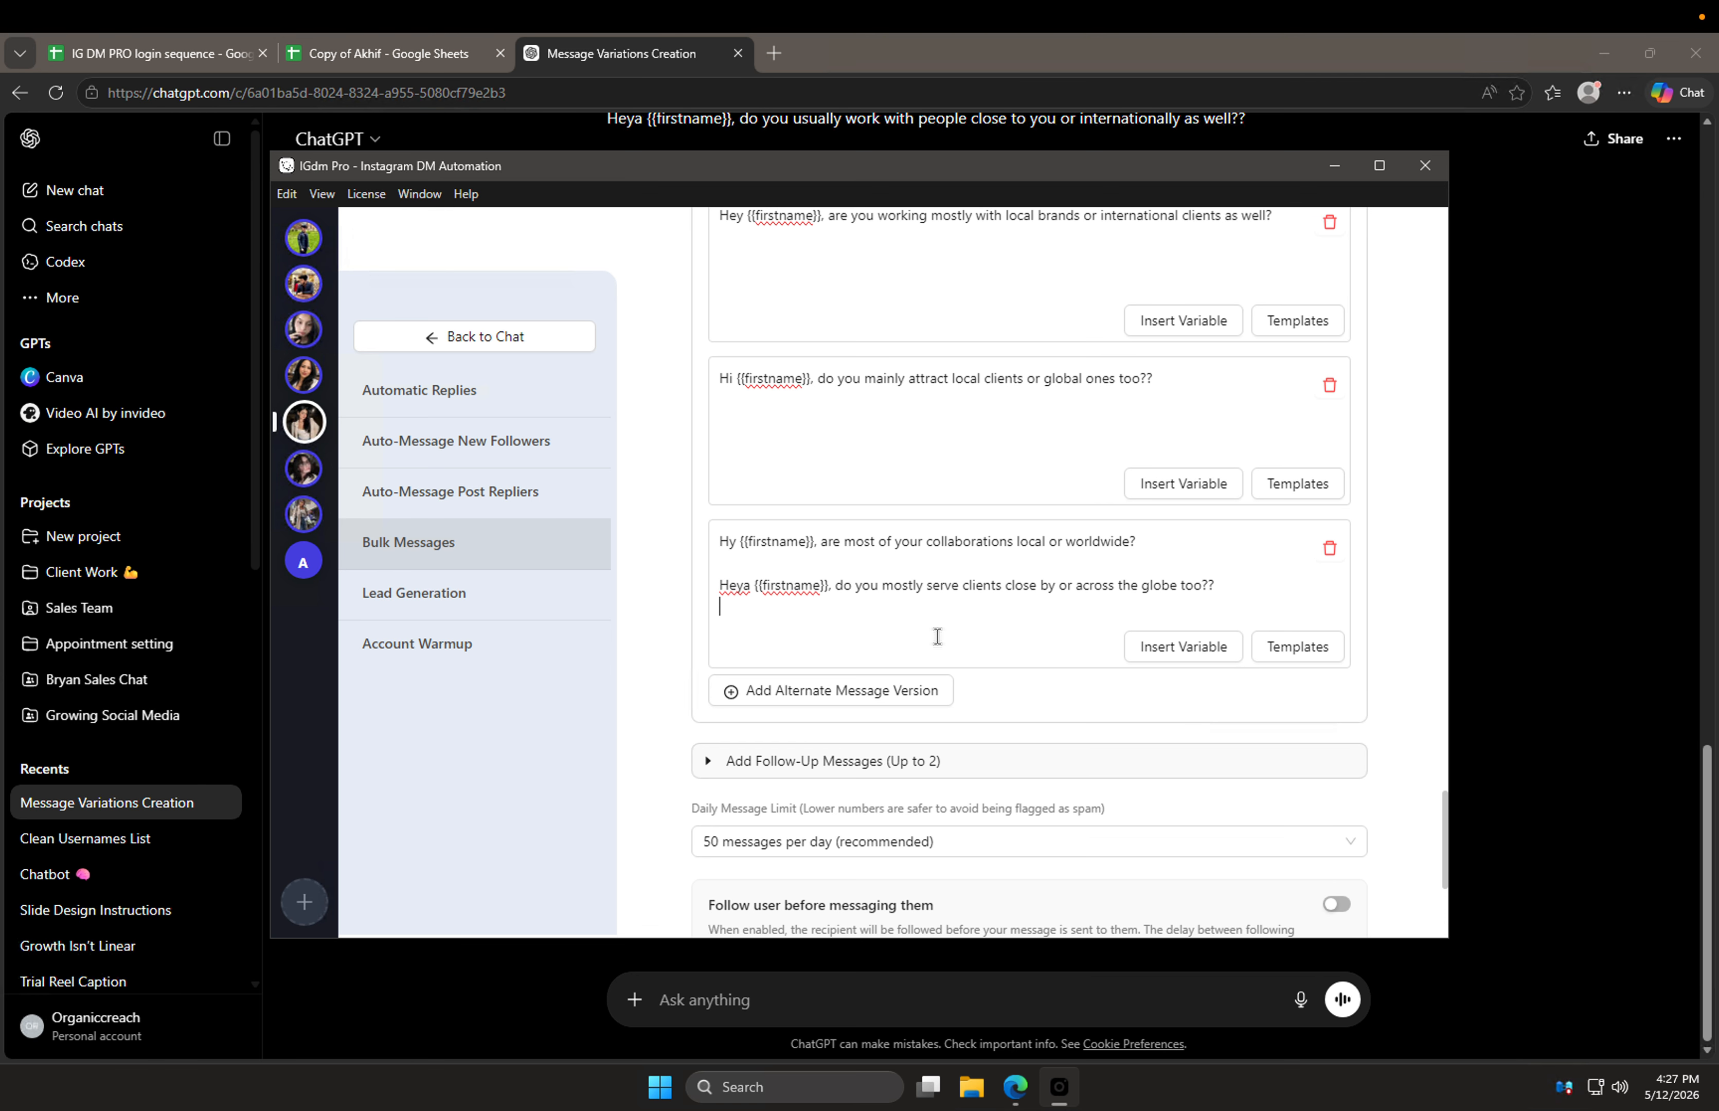
key(ctrl+v)
scroll(811, 589, up, 5)
scroll(810, 590, down, 3)
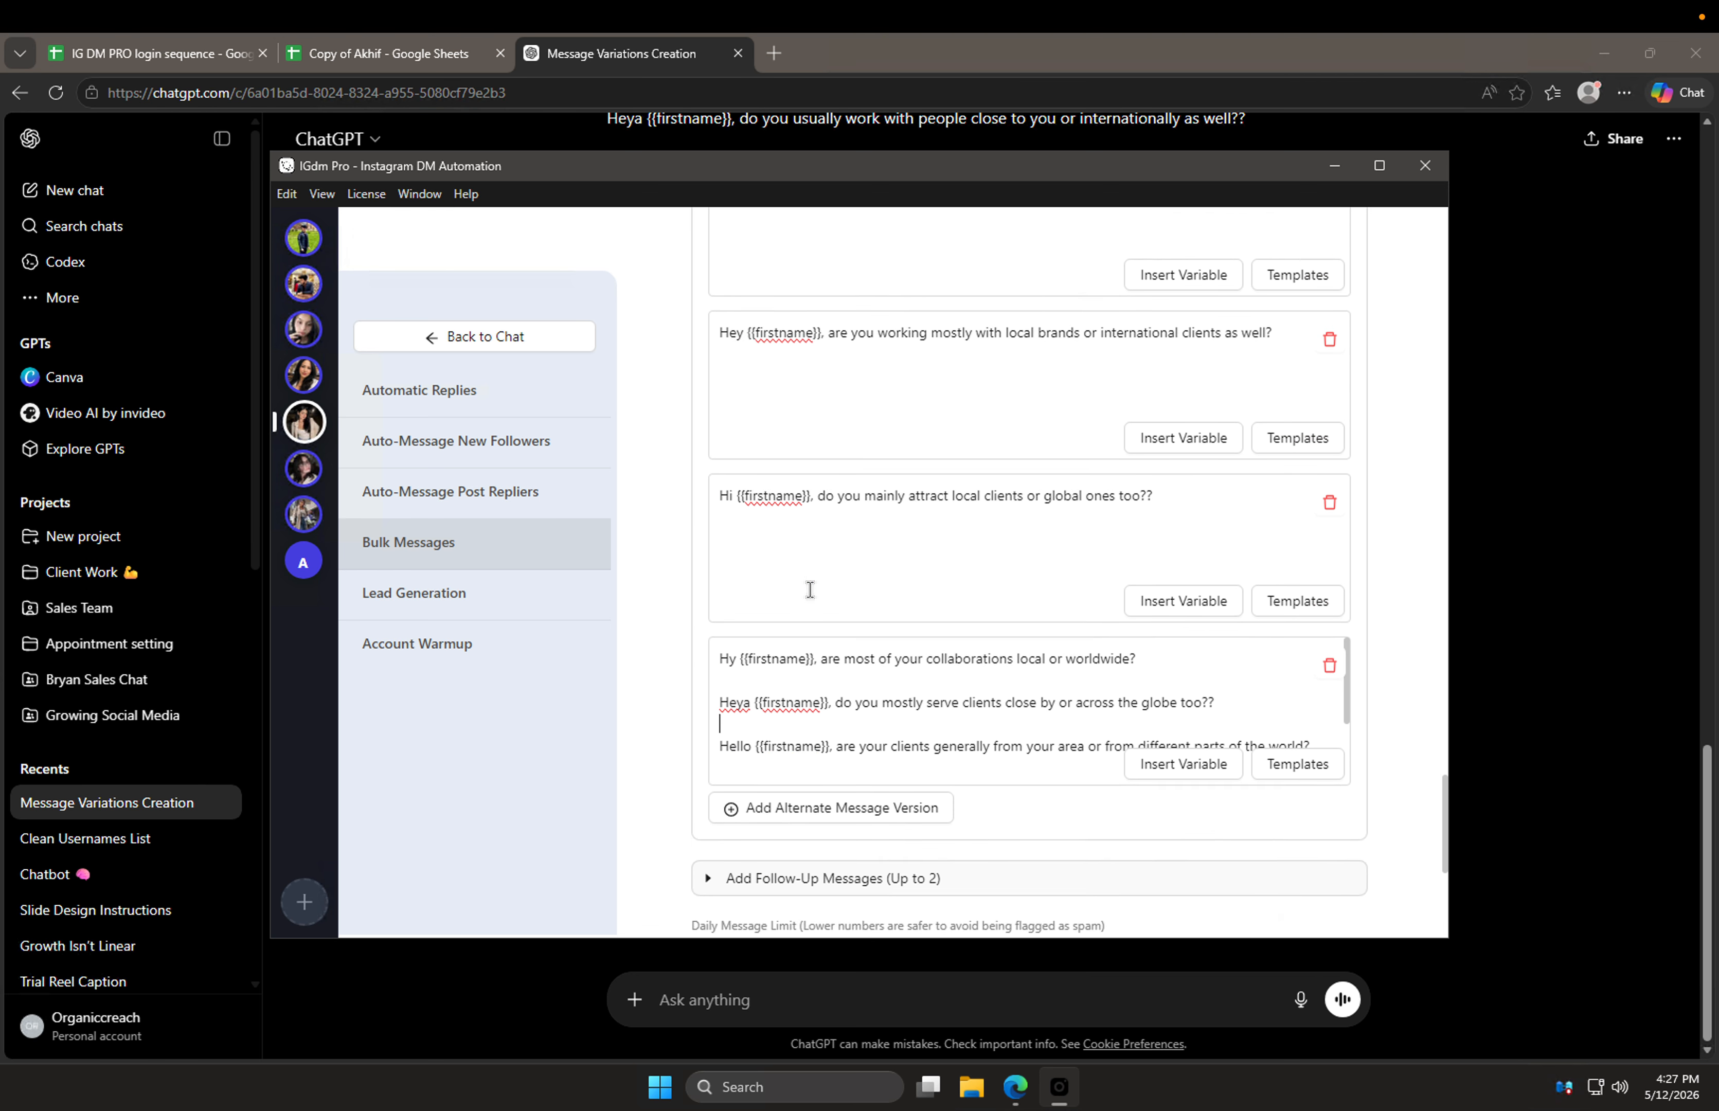
scroll(810, 590, down, 4)
scroll(783, 496, down, 1)
scroll(783, 497, up, 1)
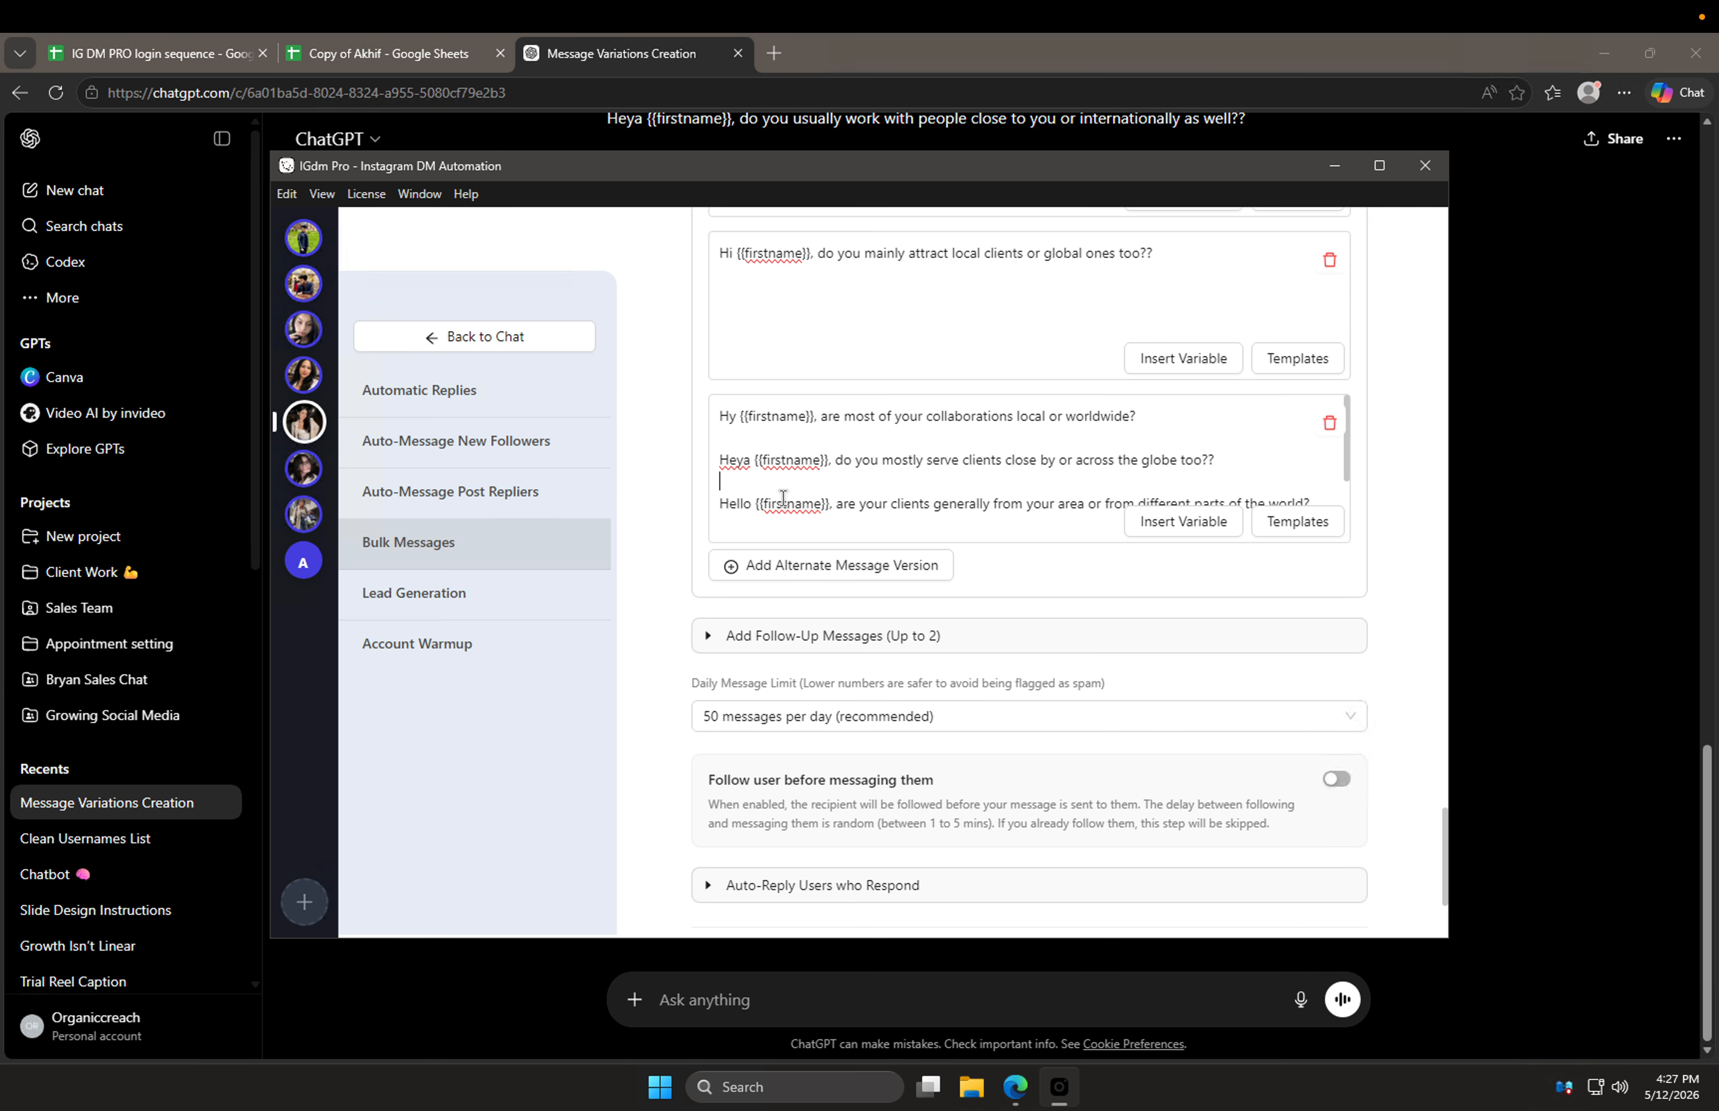
Step: Move the variations from "Heya {{firstname}}, do you mostly serve clients close by or across the globe too??" onward into a new alternate message version
drag(720, 459, 1094, 683)
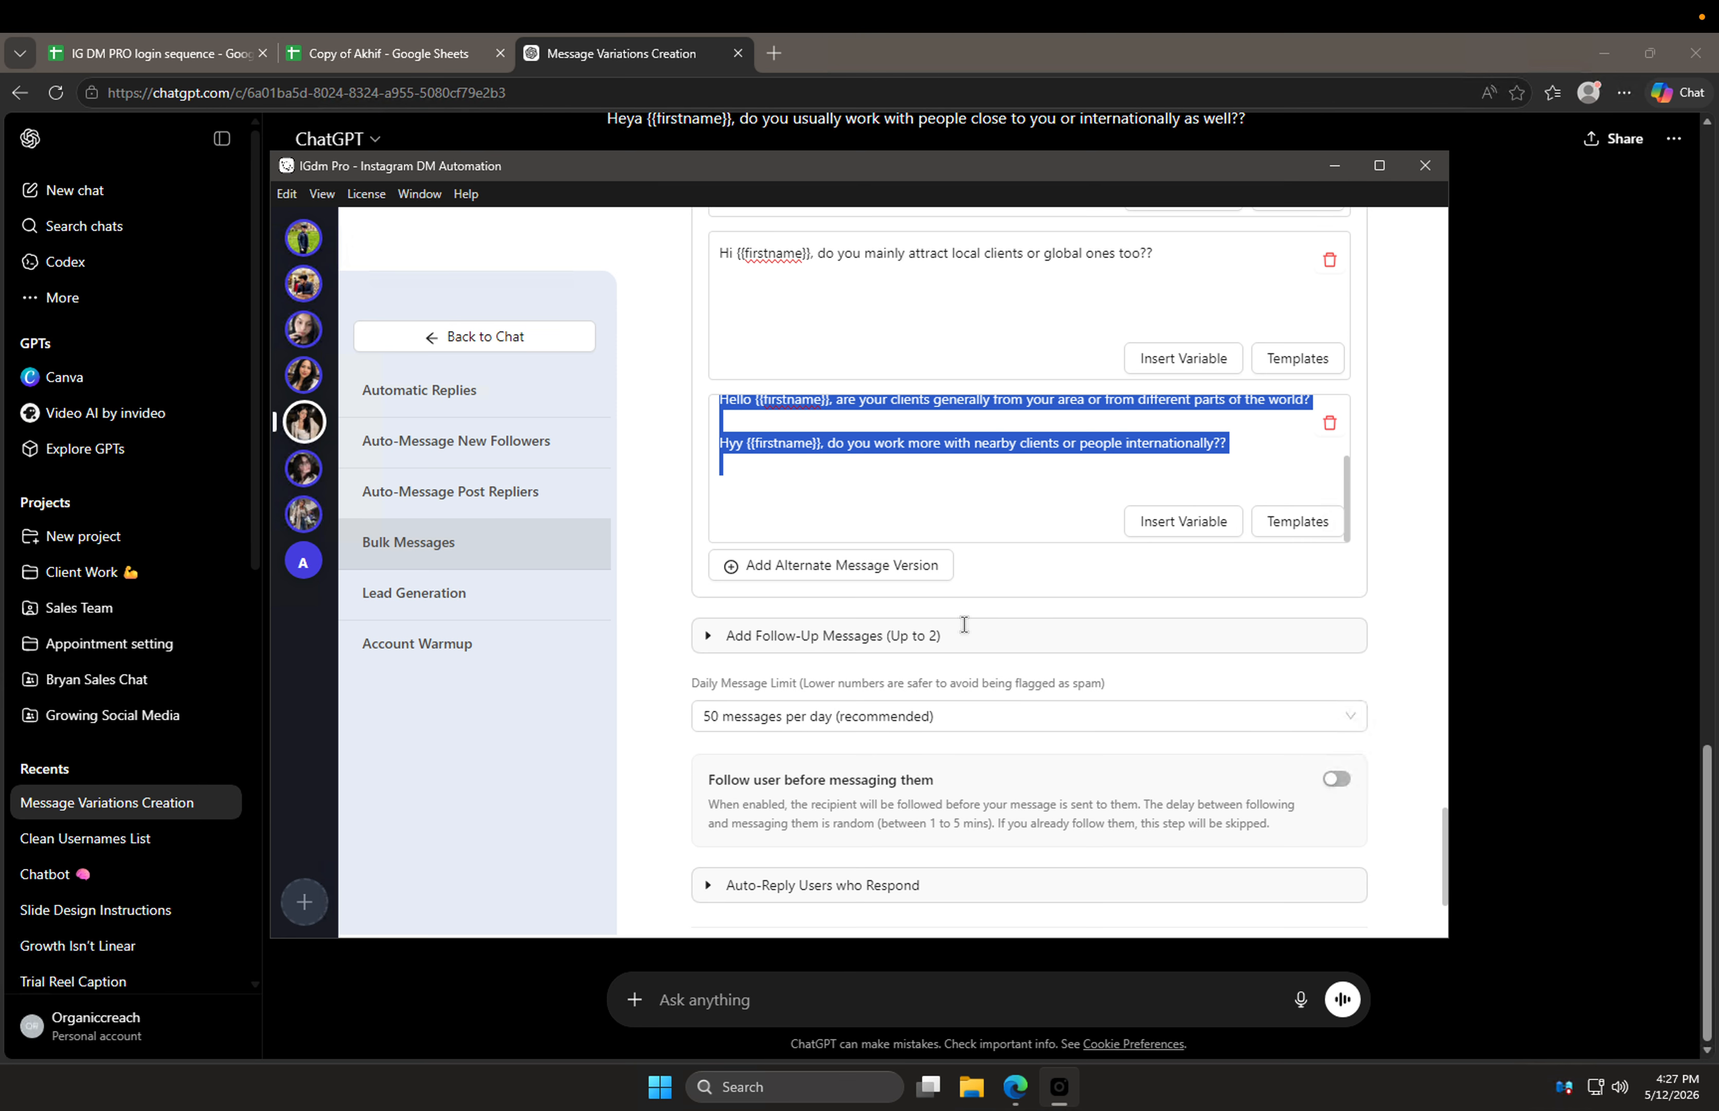
key(ctrl+x)
click(889, 567)
click(887, 636)
key(ctrl+v)
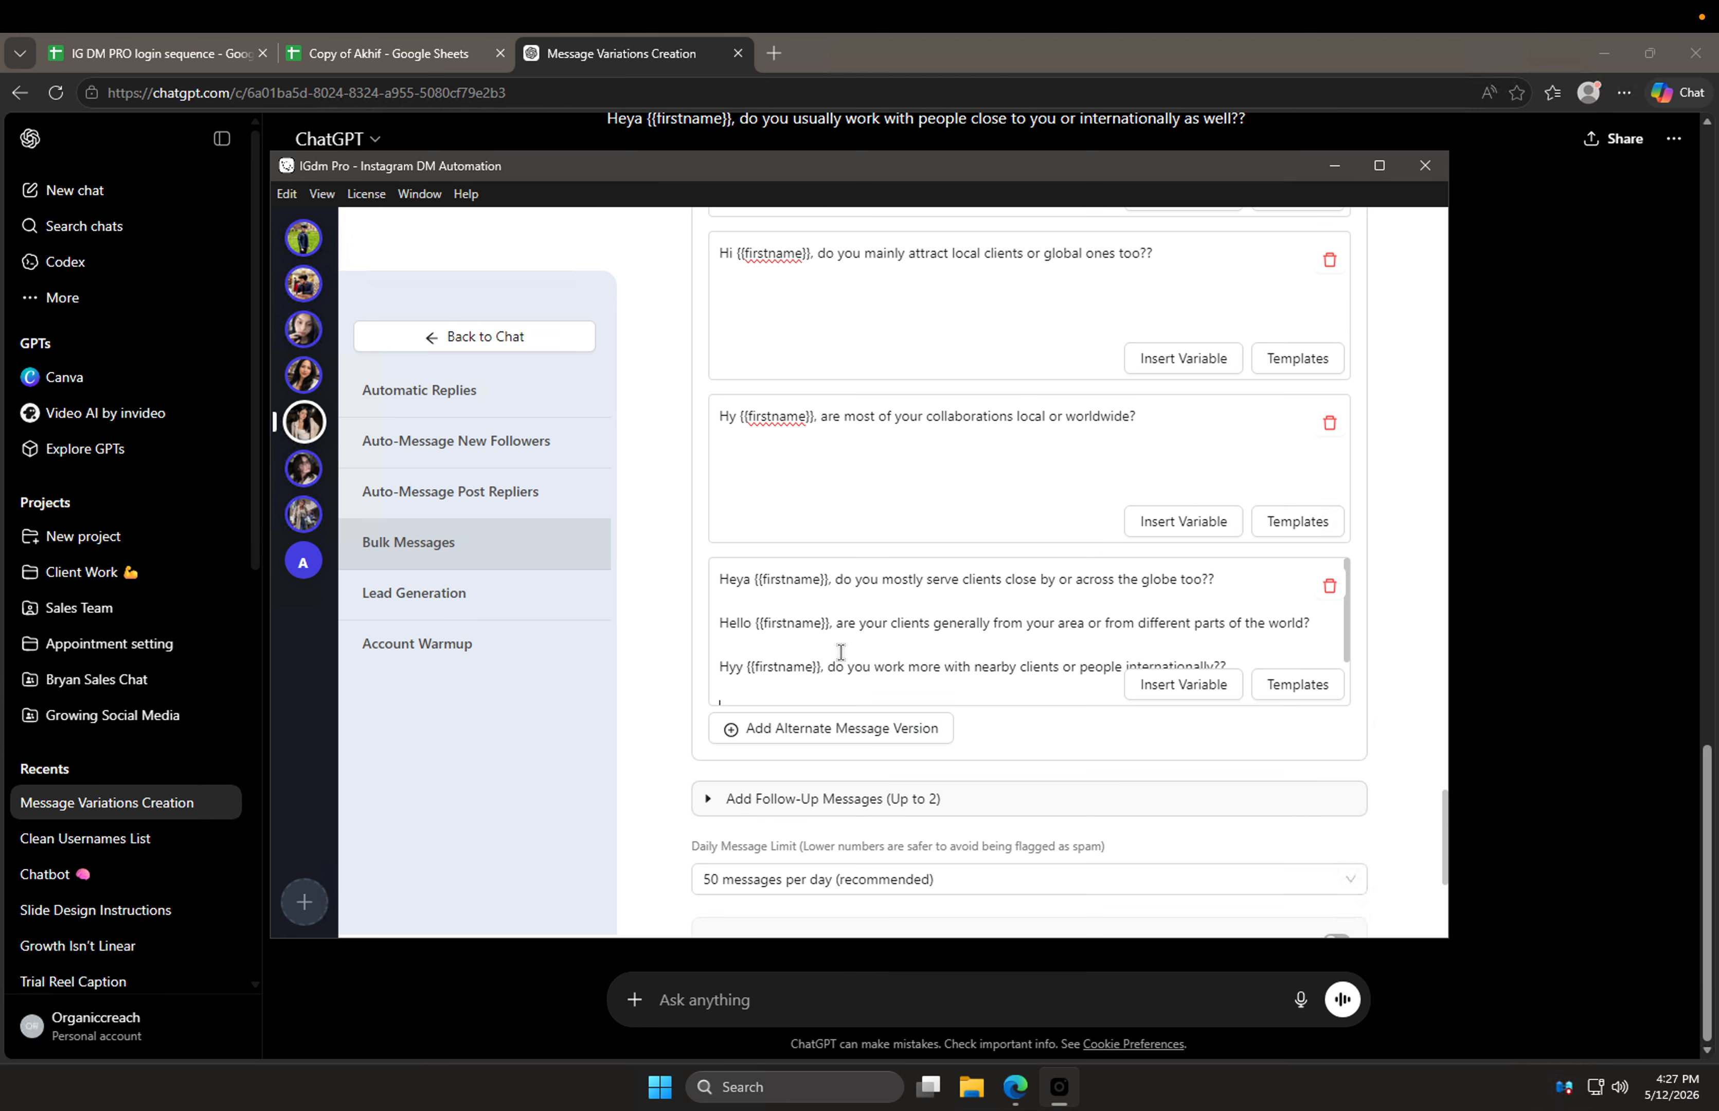
Step: Move the variations from "Hello {{firstname}}, are your clients generally from your area" onward into another new alternate message version
drag(722, 620, 1289, 820)
key(ctrl+x)
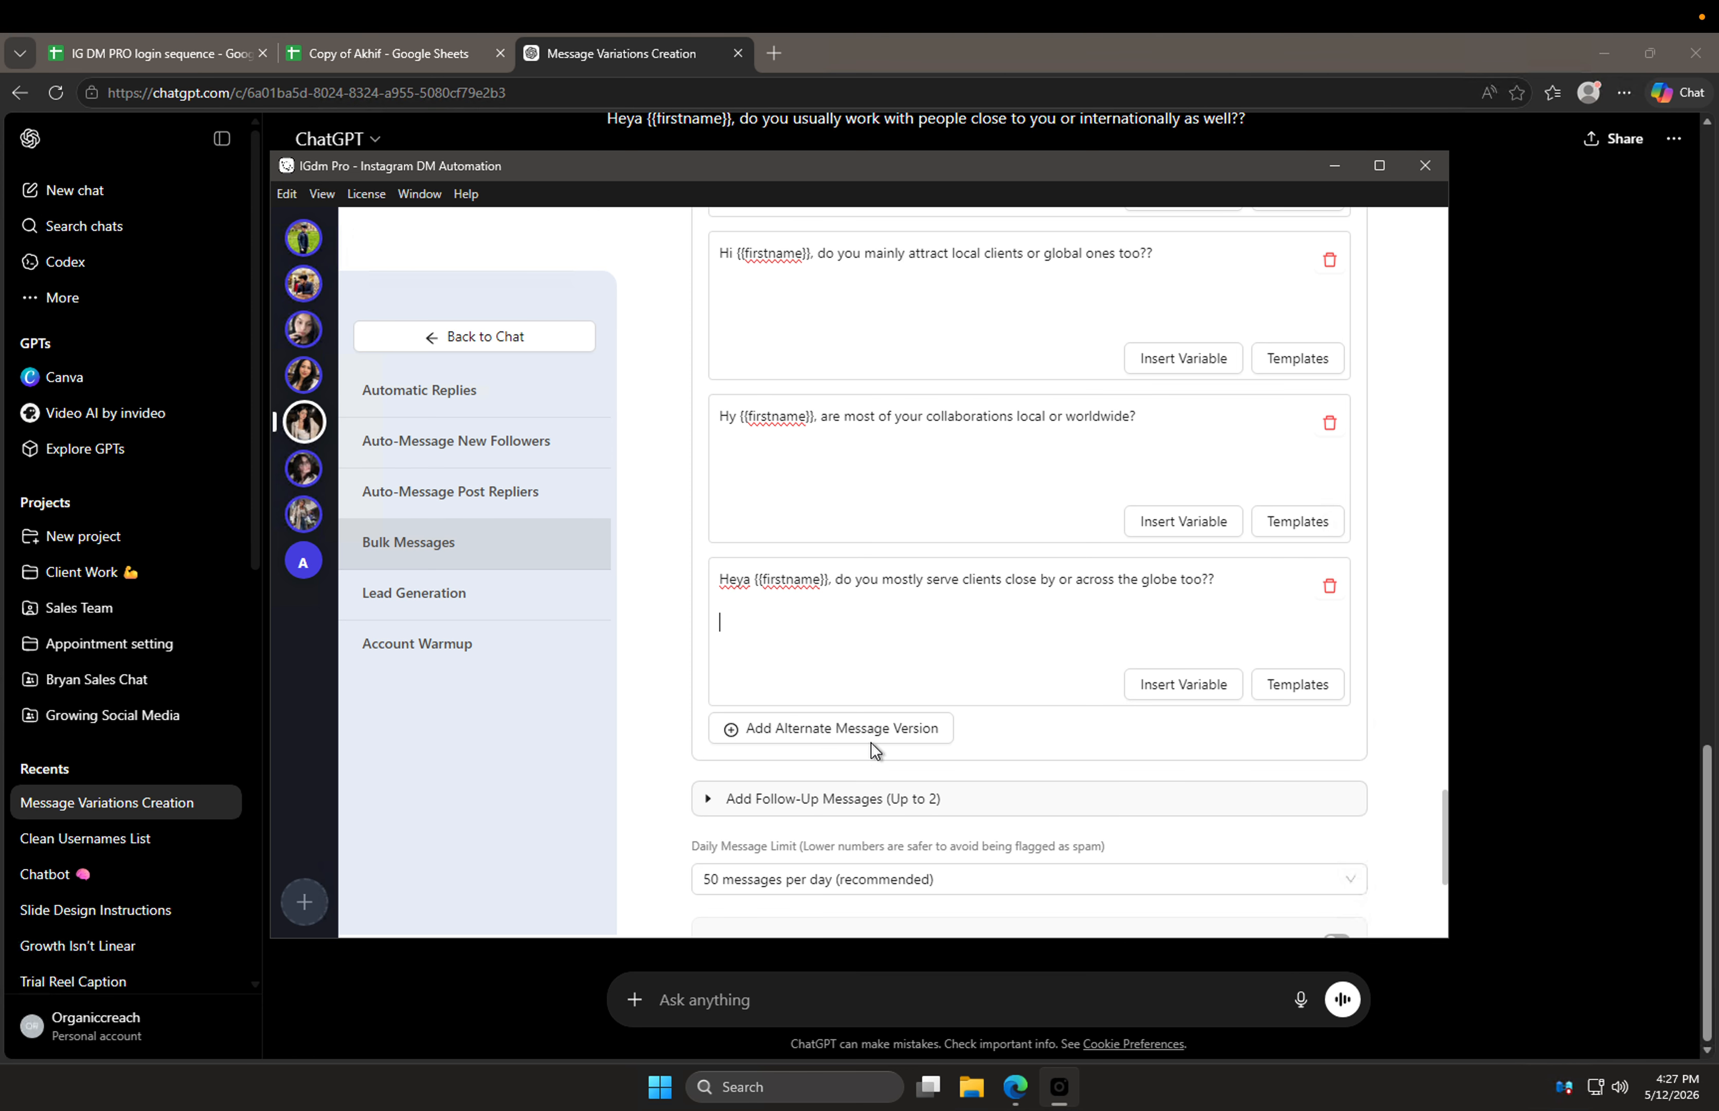
click(877, 729)
click(883, 787)
key(ctrl+v)
scroll(705, 722, down, 2)
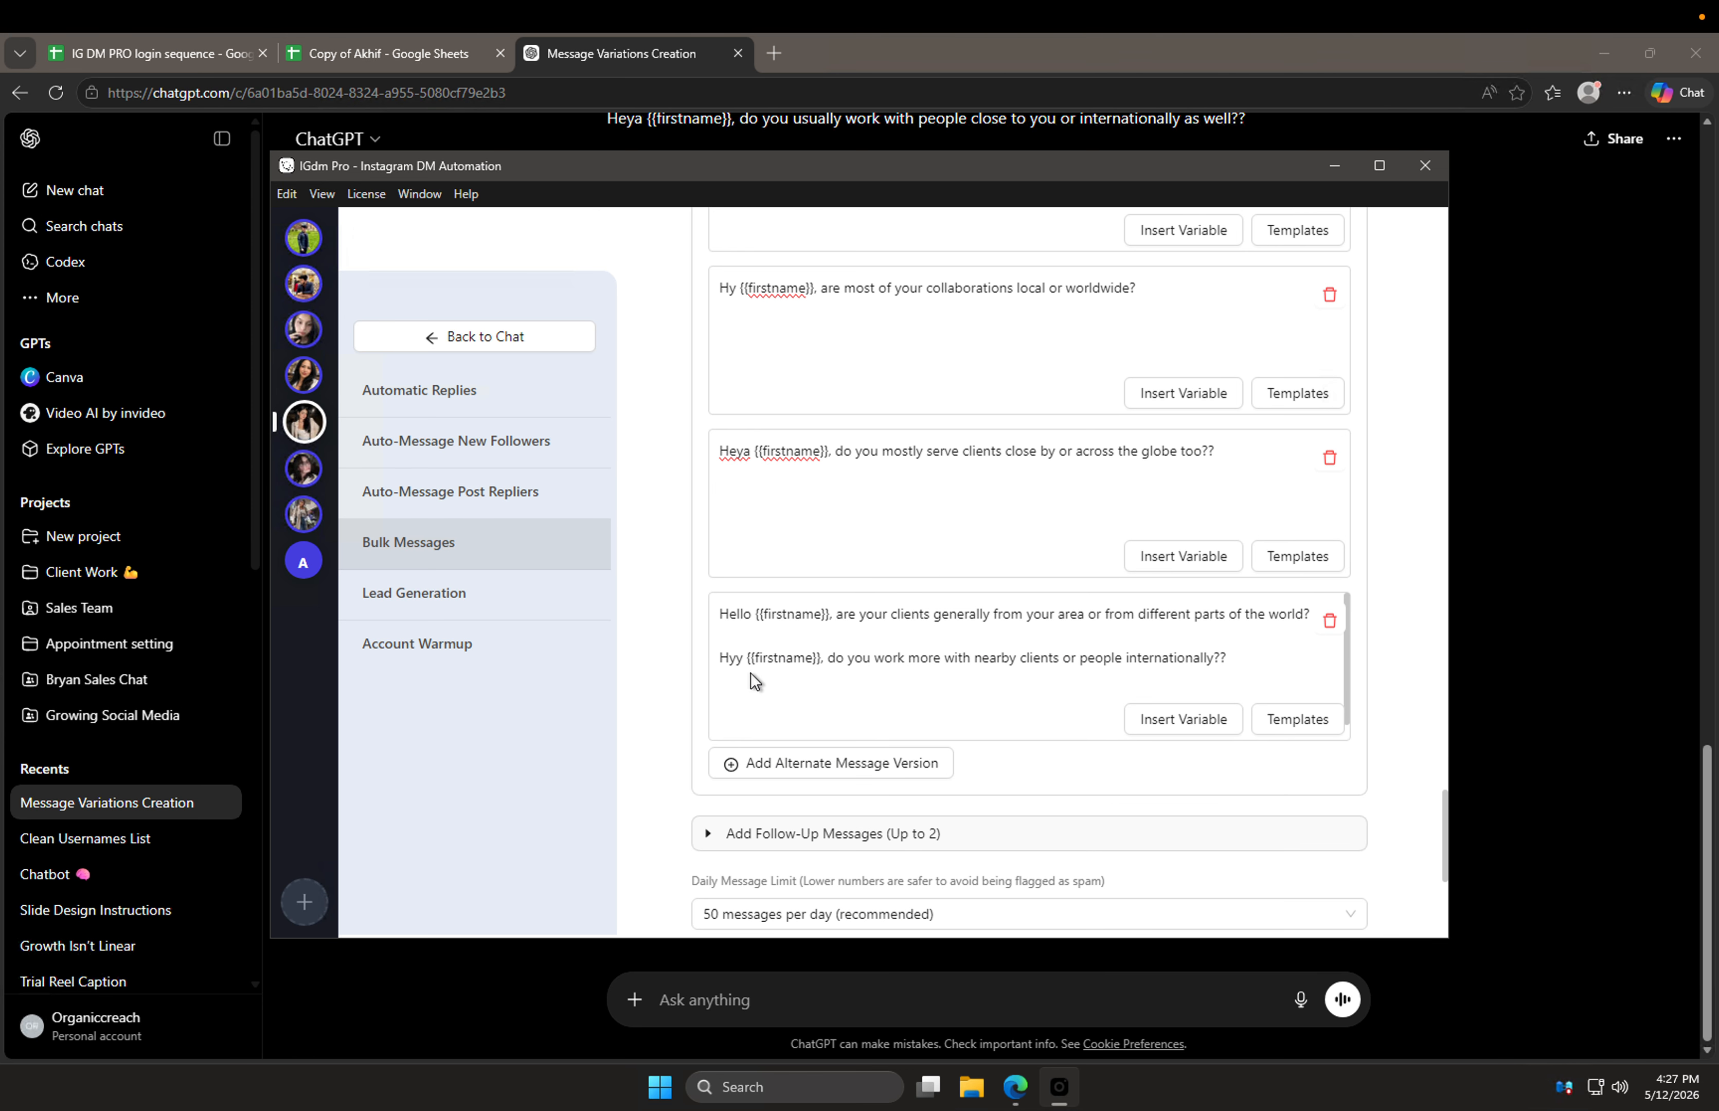
Step: Move "Hyy {{firstname}}, do you work more with nearby clients or people internationally??" into its own new alternate message version
triple_click(833, 652)
key(ctrl+x)
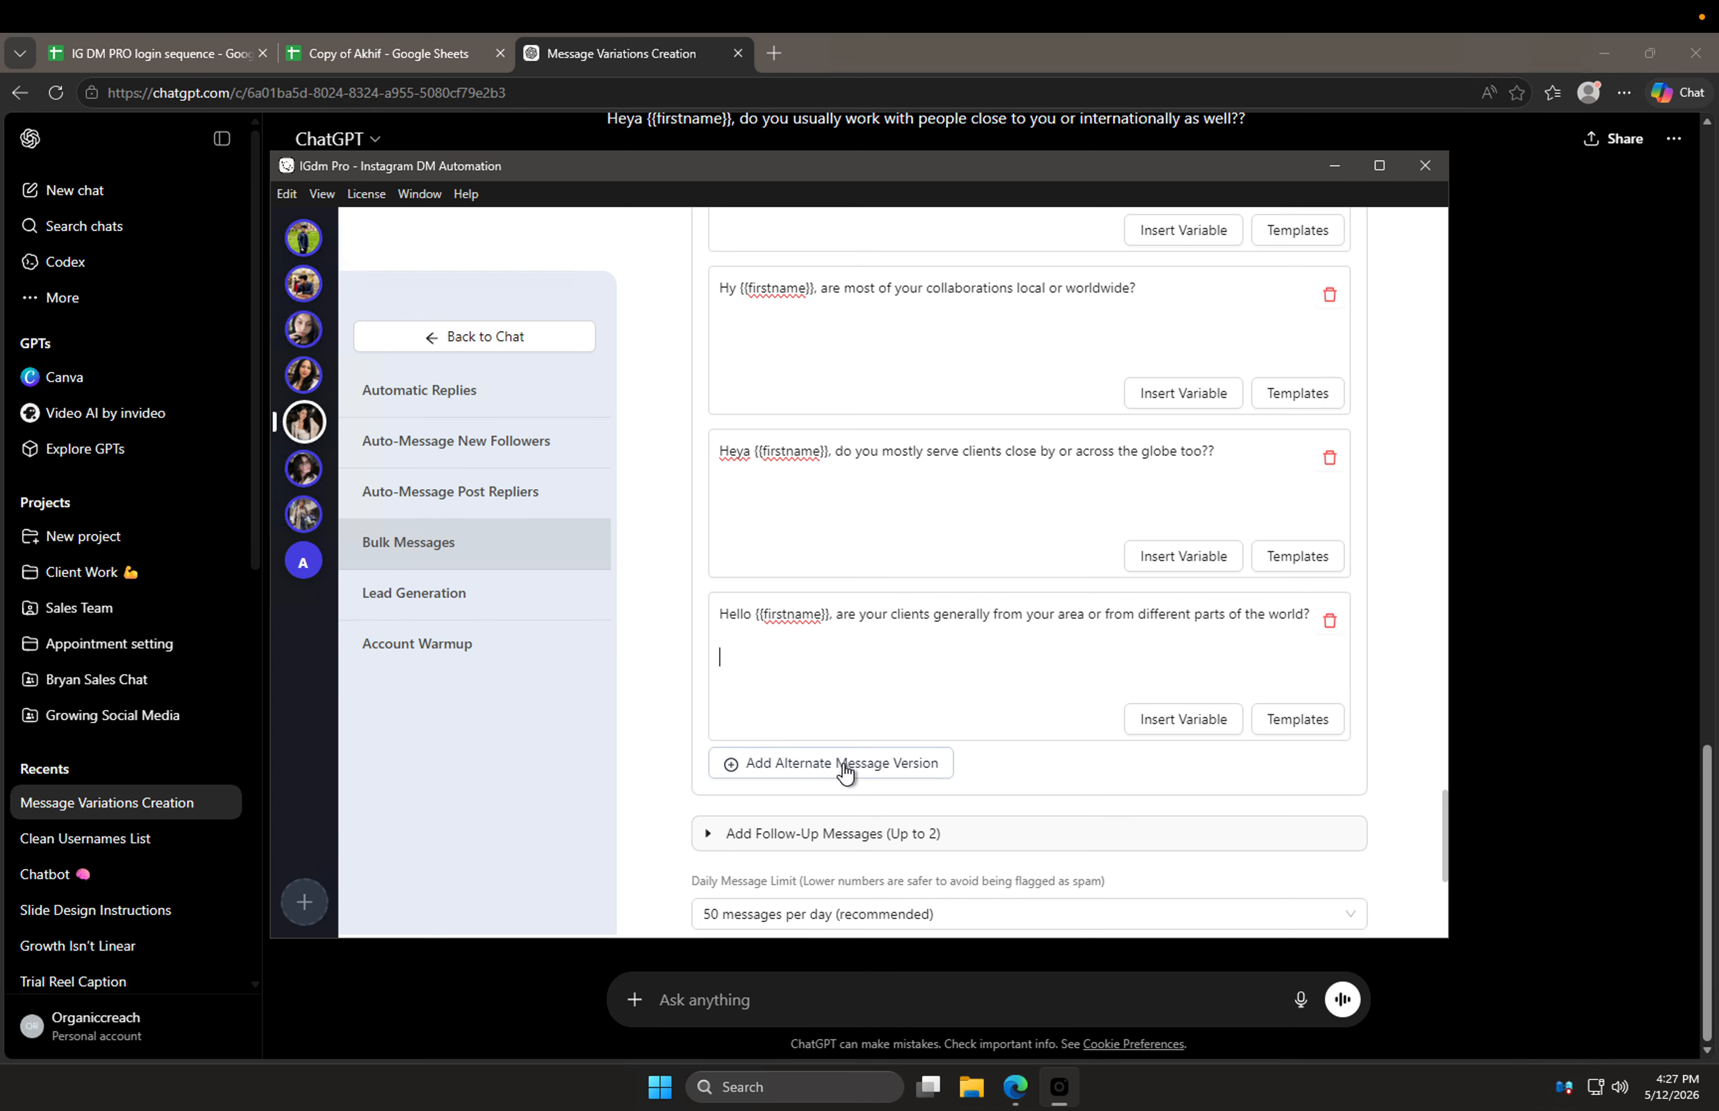
click(845, 763)
click(855, 775)
key(ctrl+v)
scroll(678, 772, down, 2)
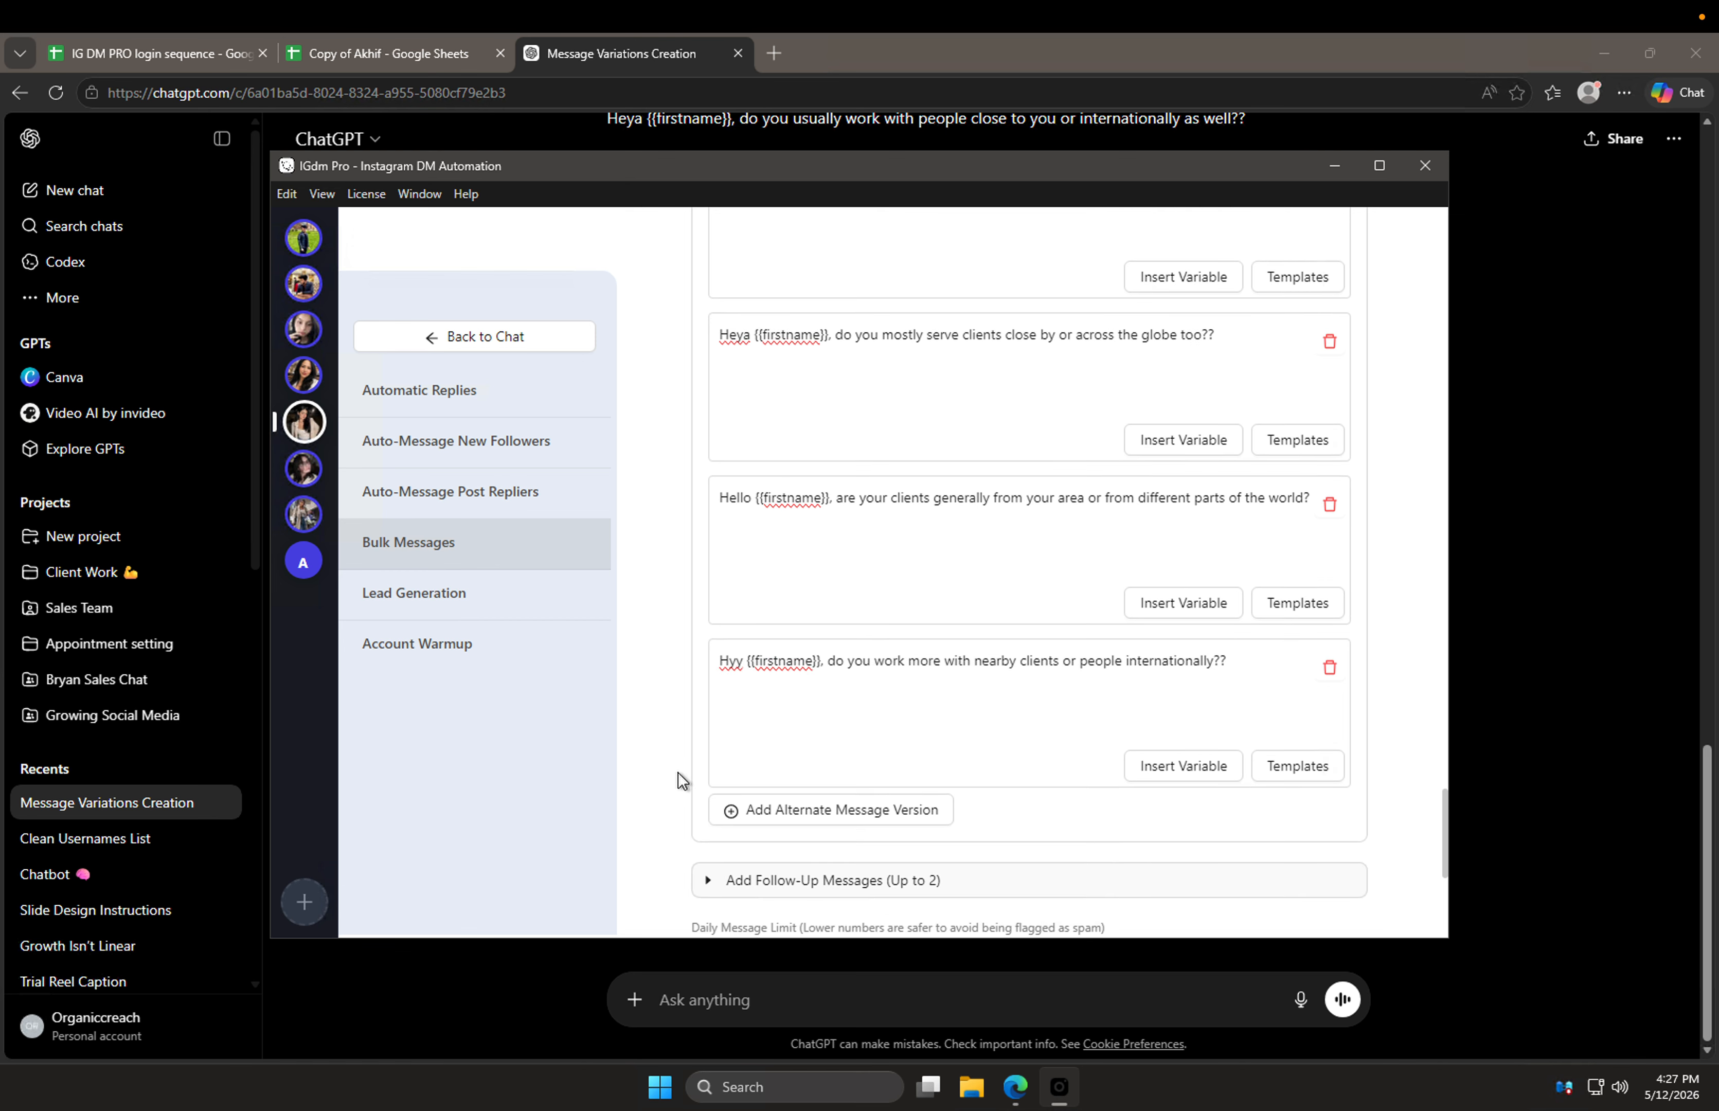
Step: Add a first follow-up message reading "Let me know if that's the case..", sent 1 Day After First Message
scroll(643, 809, down, 2)
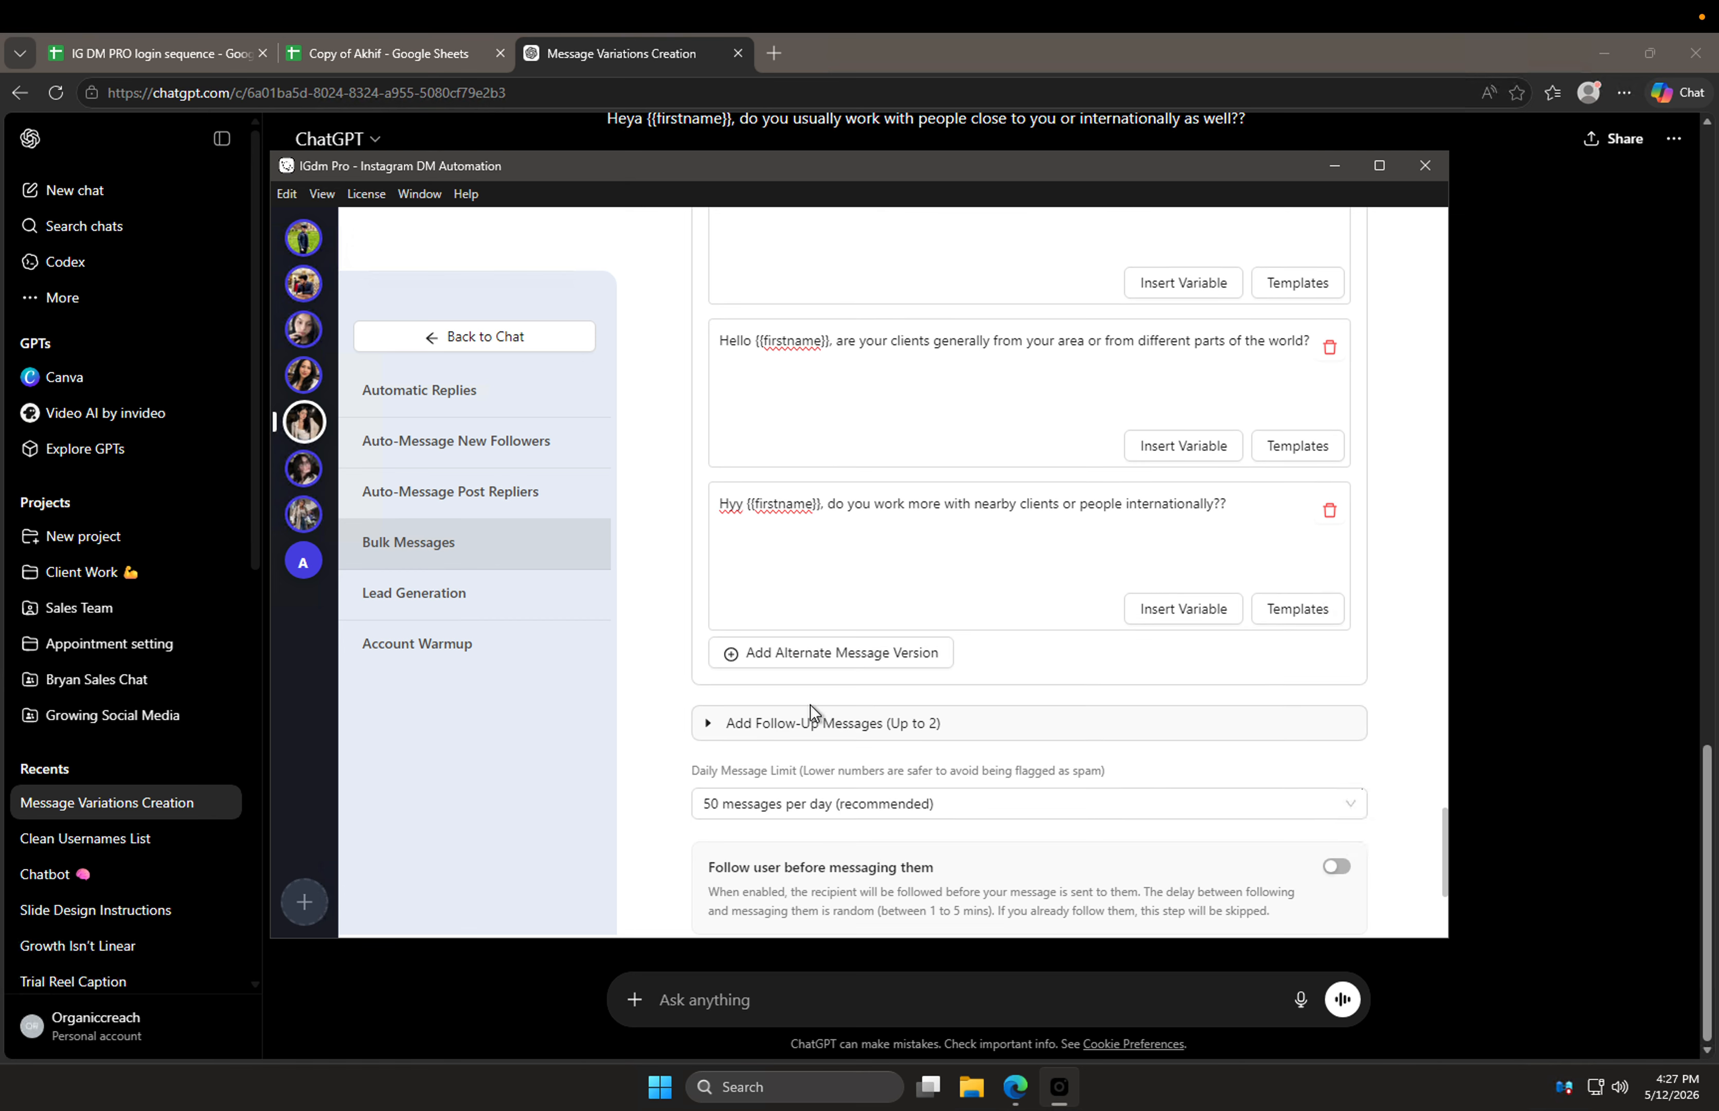
click(826, 725)
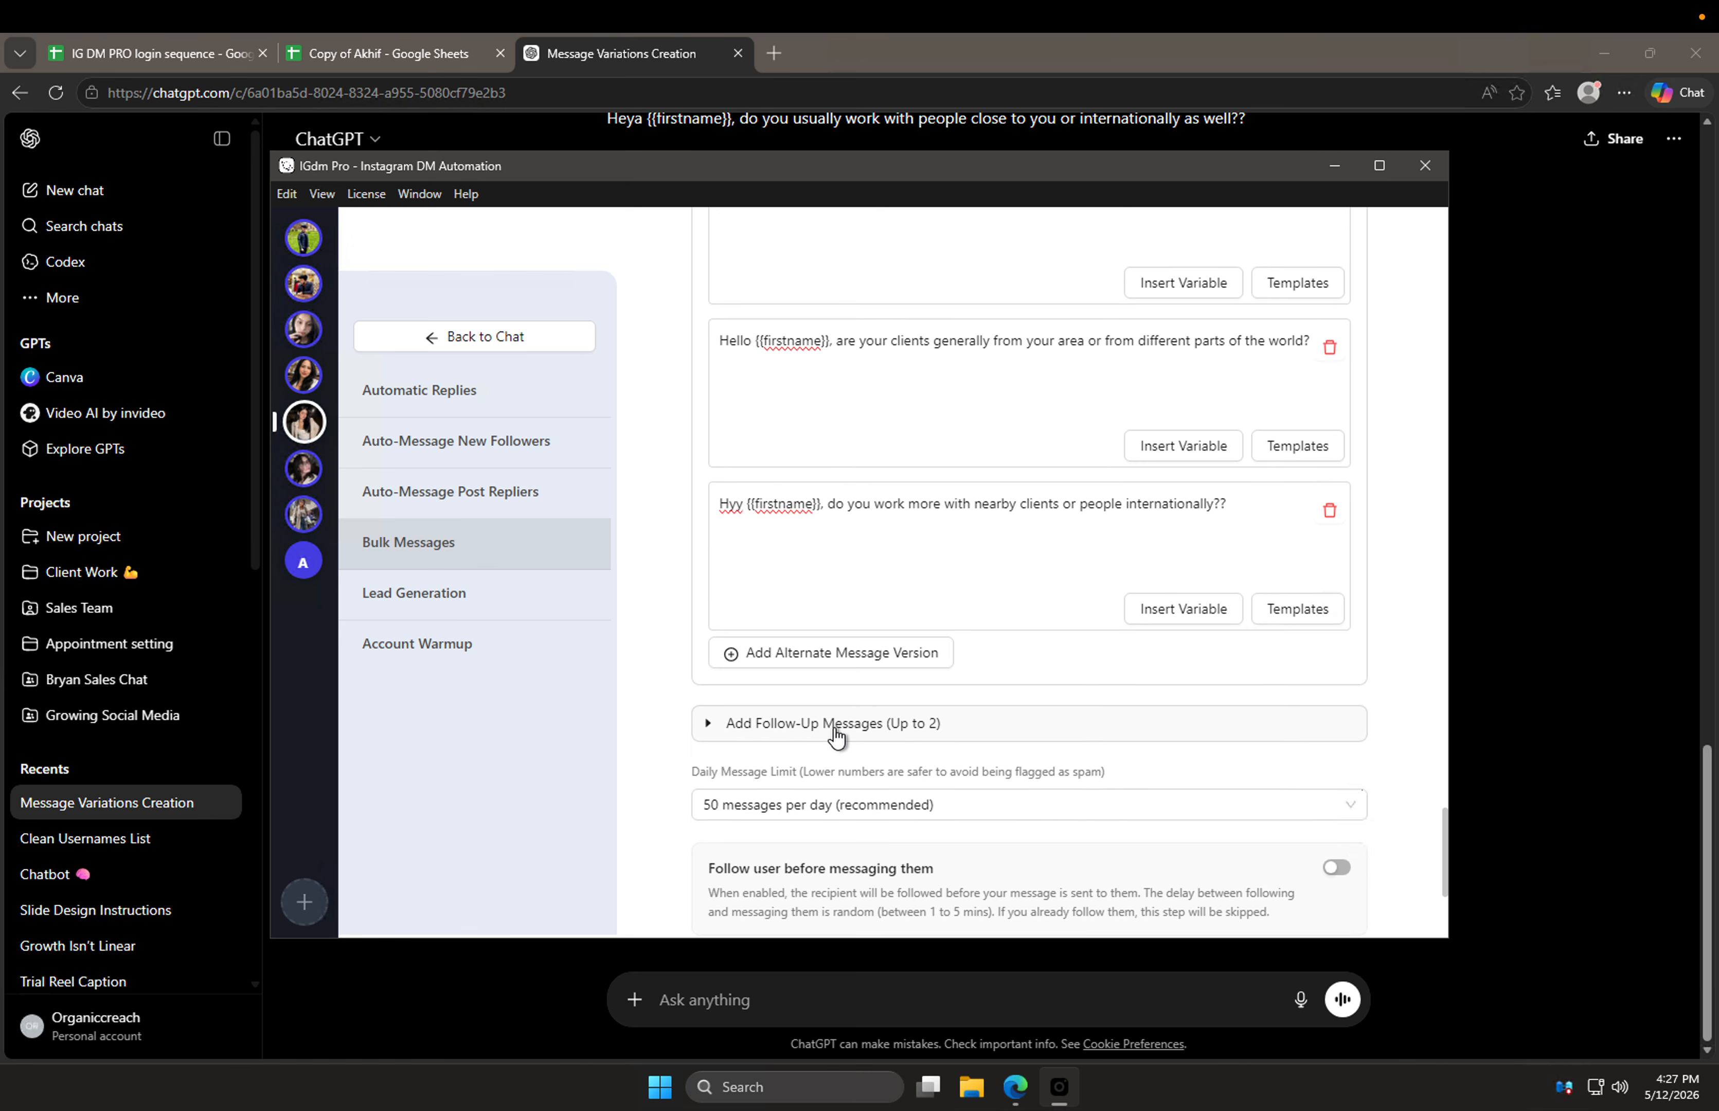
click(840, 818)
scroll(840, 811, down, 2)
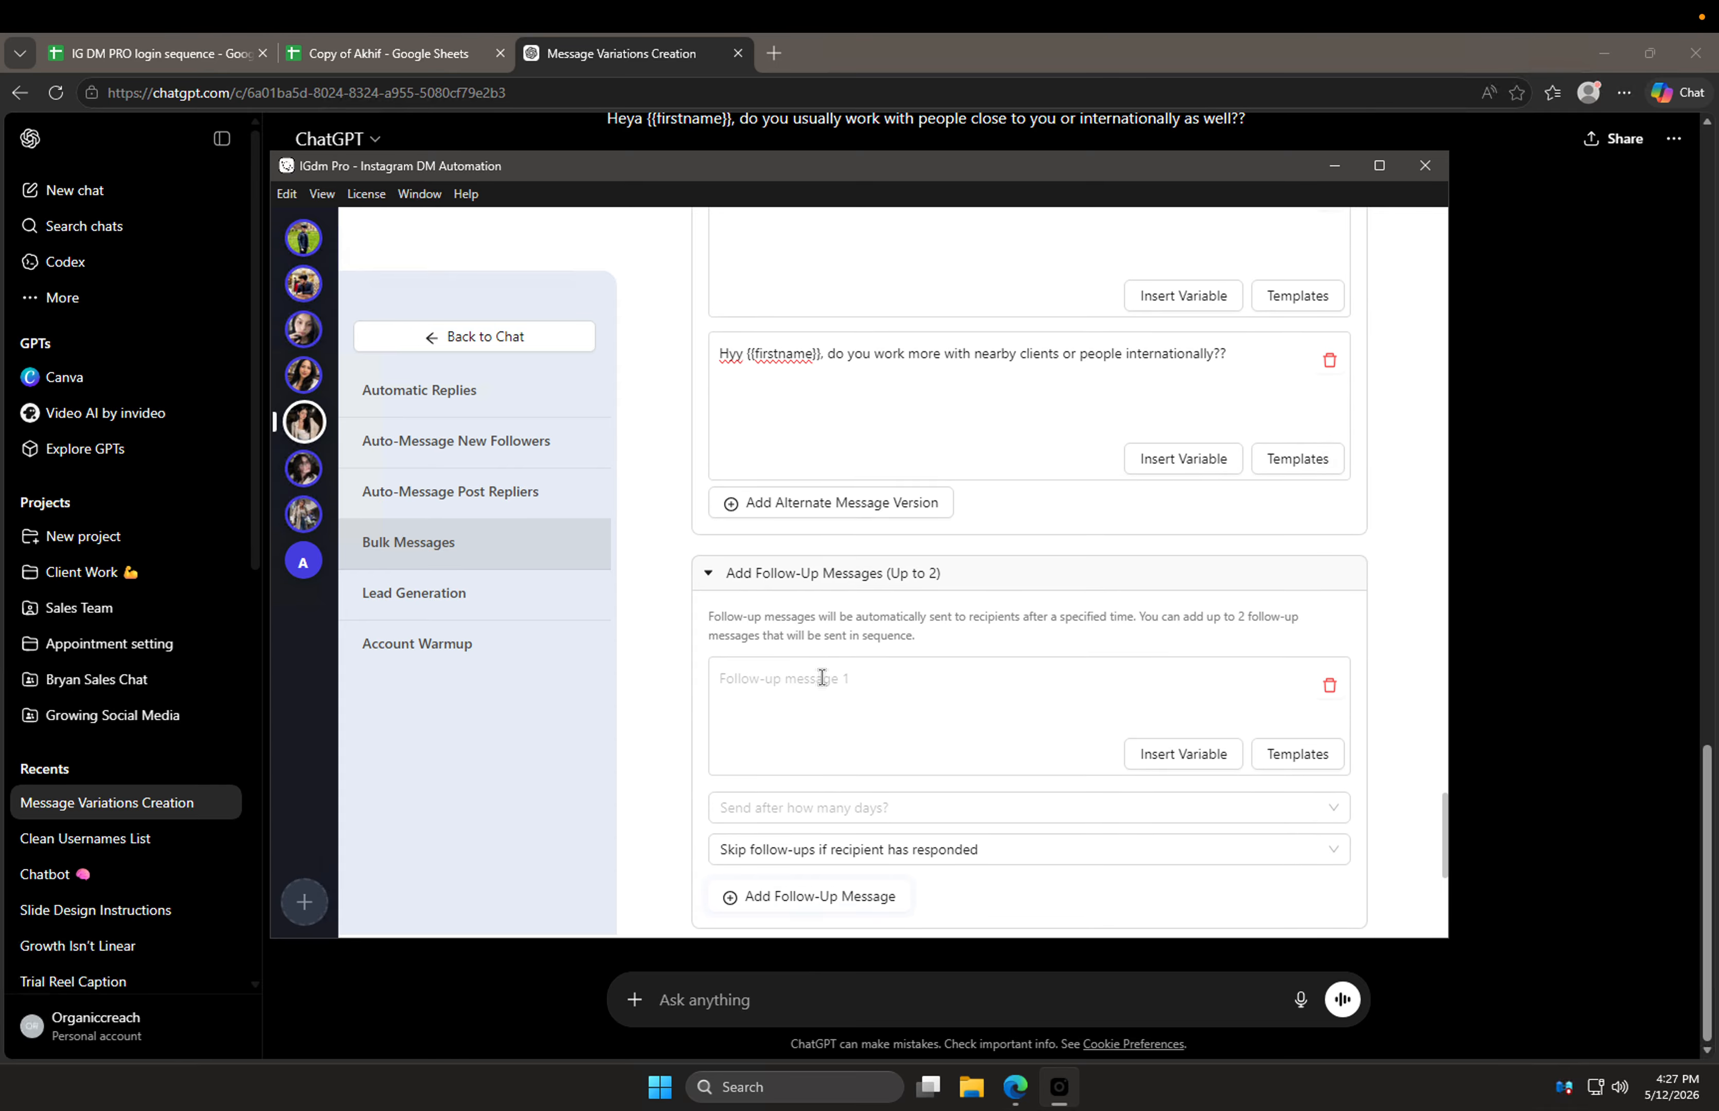
click(822, 672)
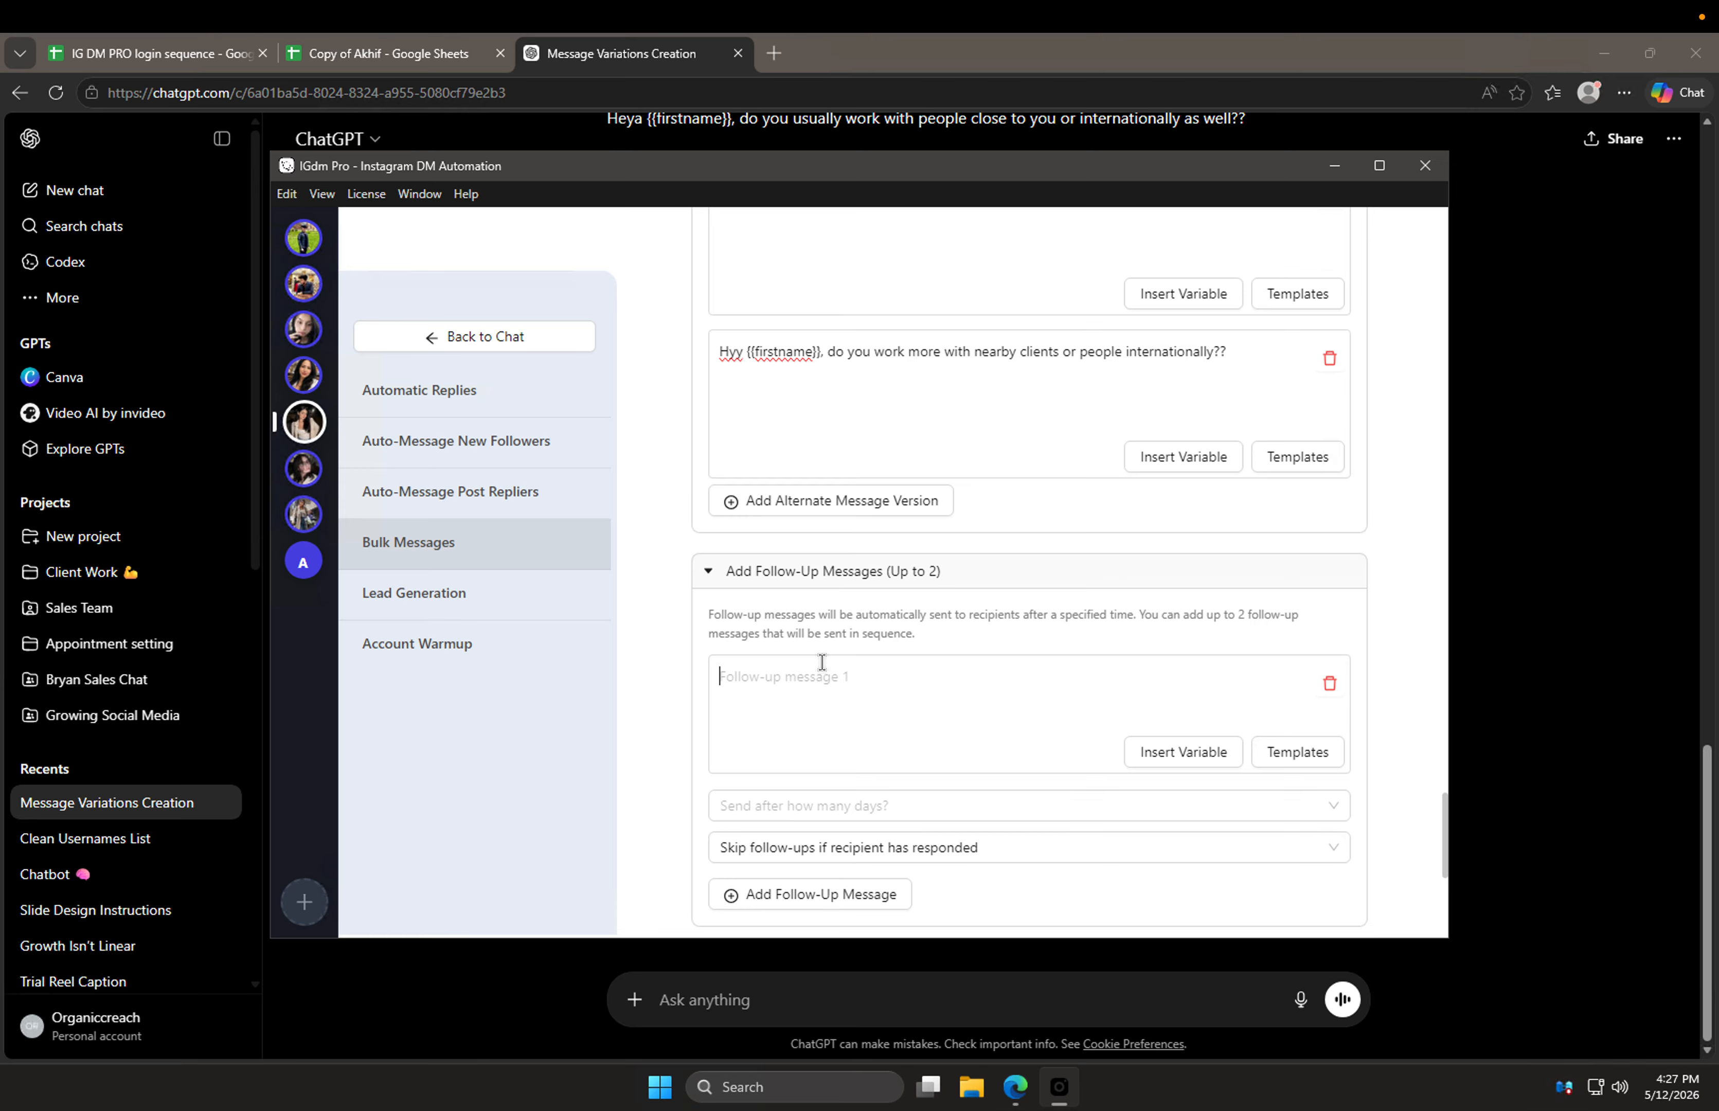
text(Let me know if that's the case..)
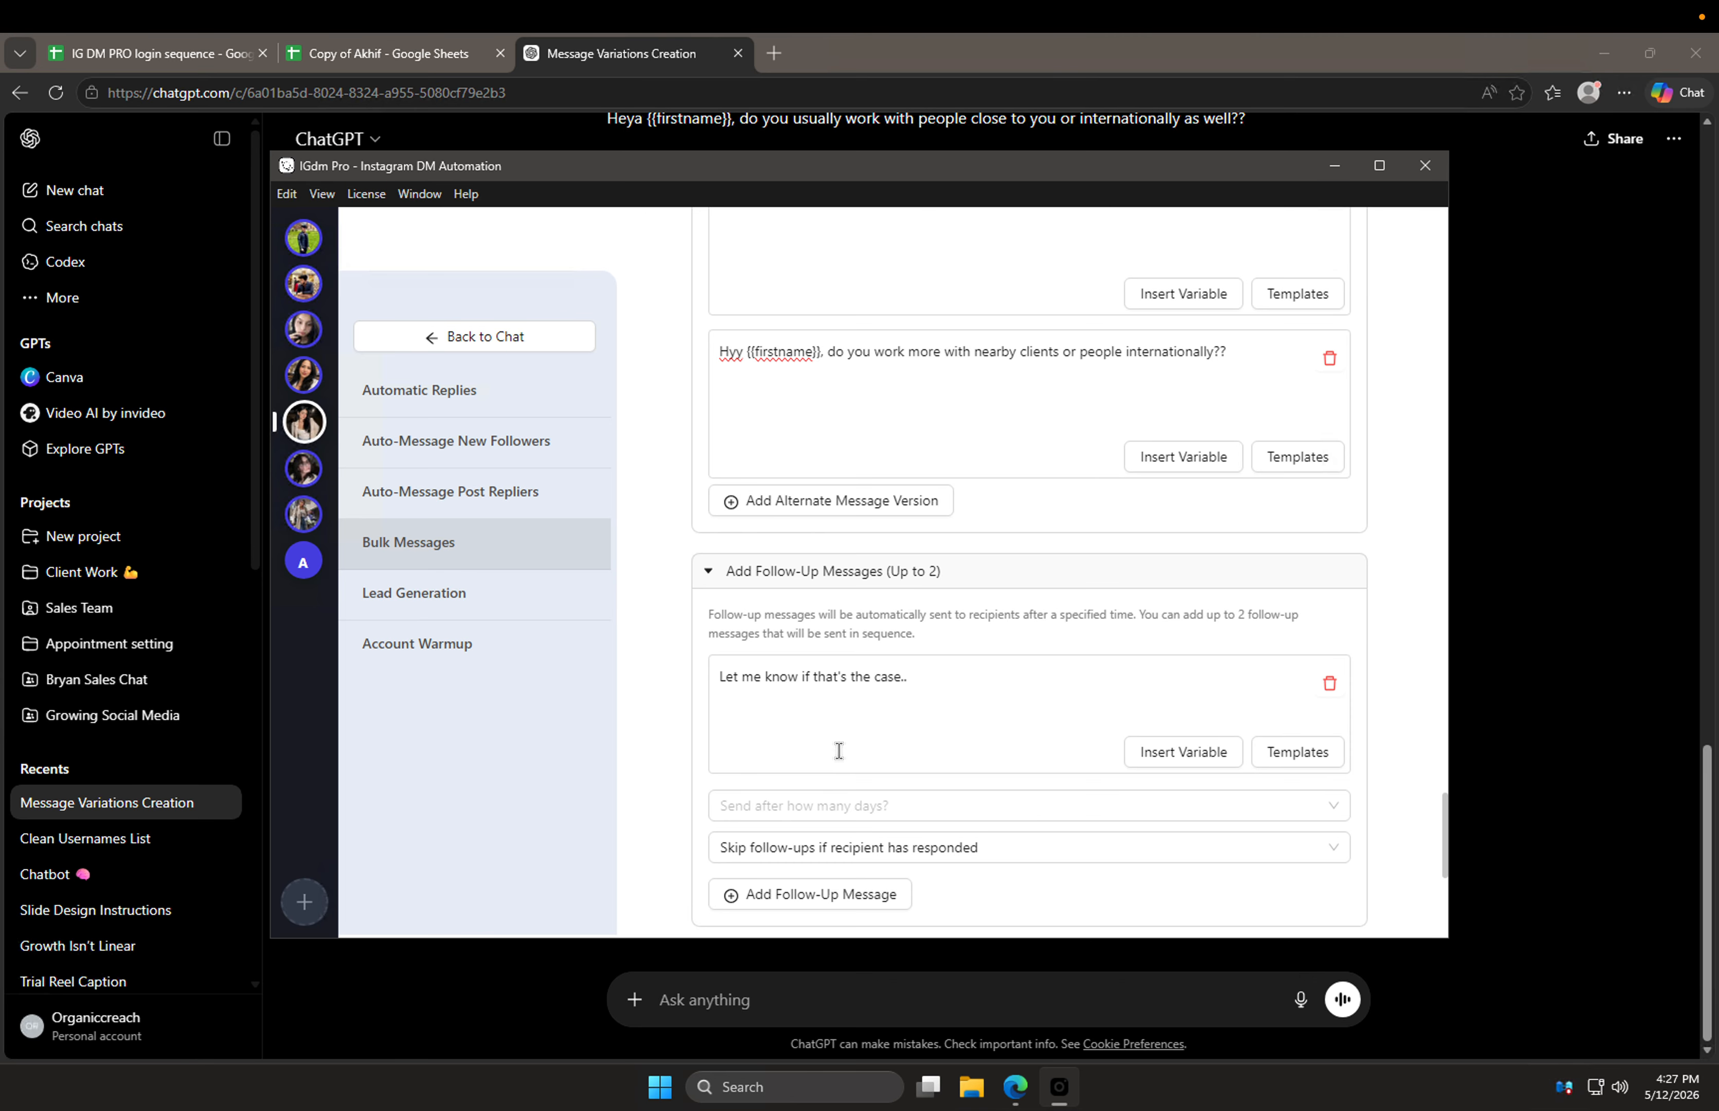
click(836, 807)
click(854, 668)
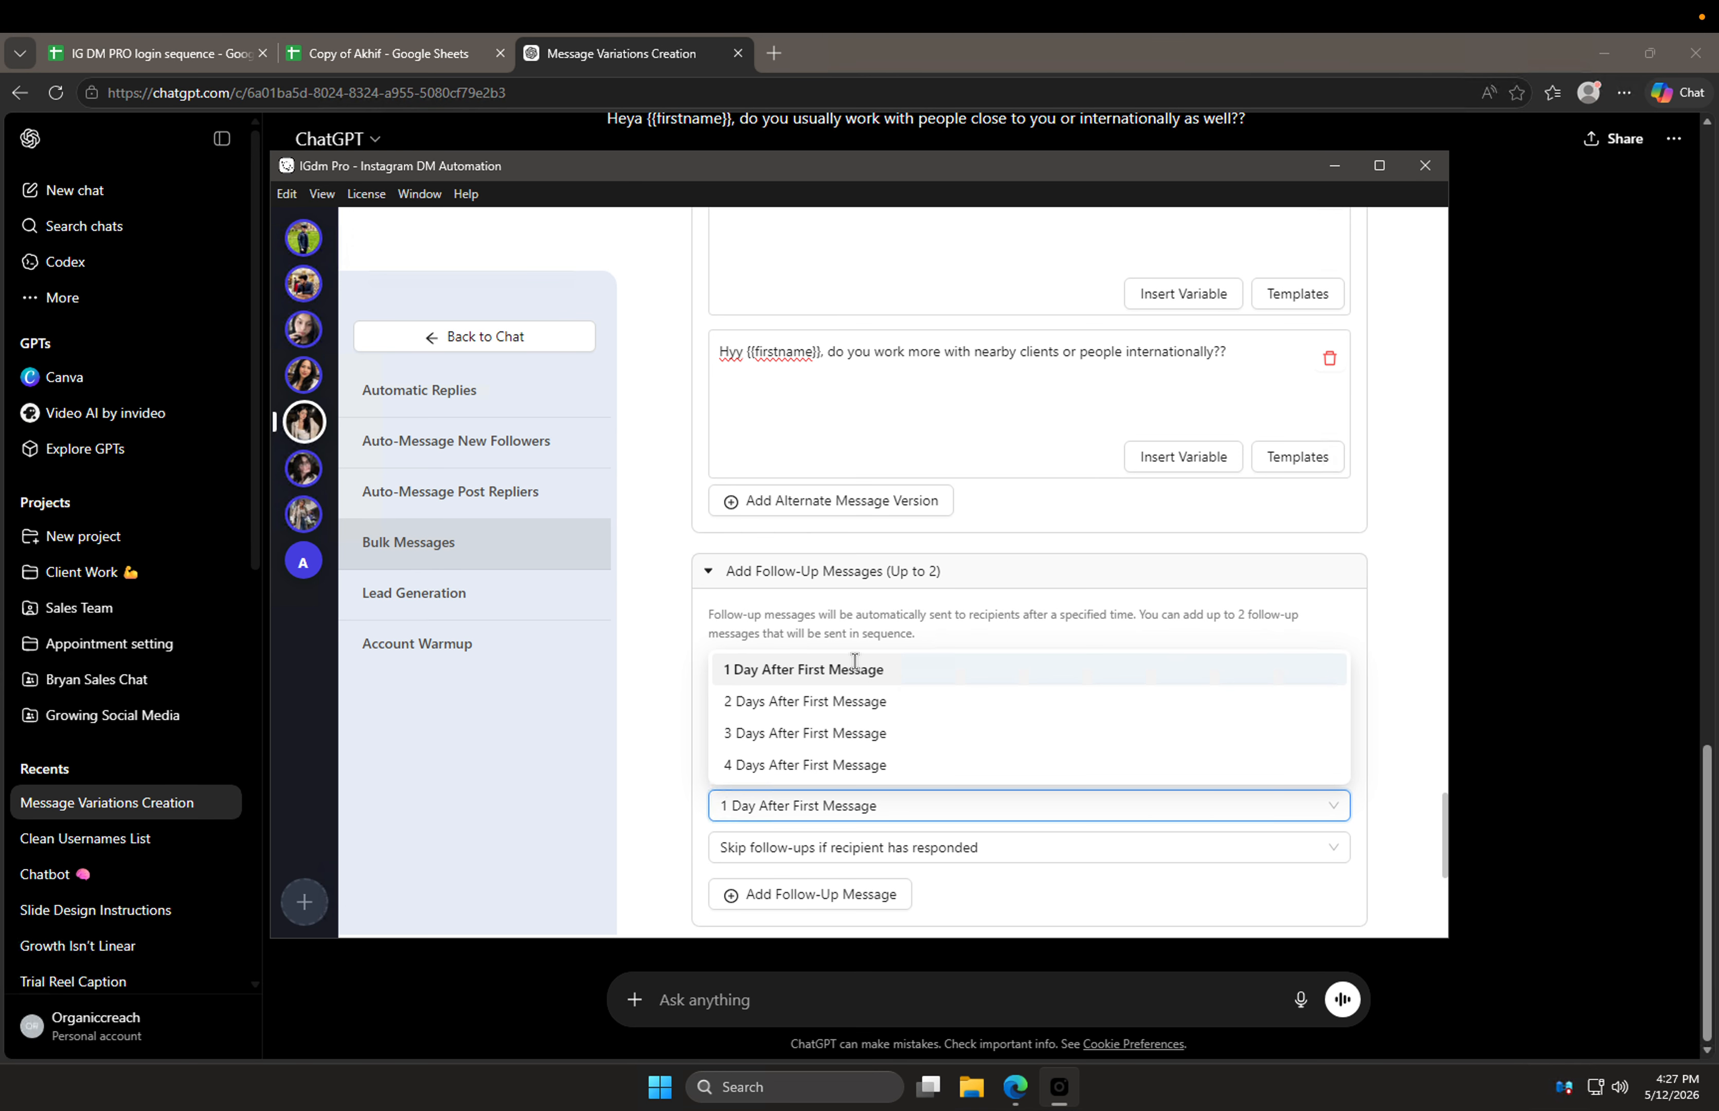
Step: Add a second follow-up message reading "Let me know...", sent 2 Days After Previous Message
scroll(881, 849, down, 2)
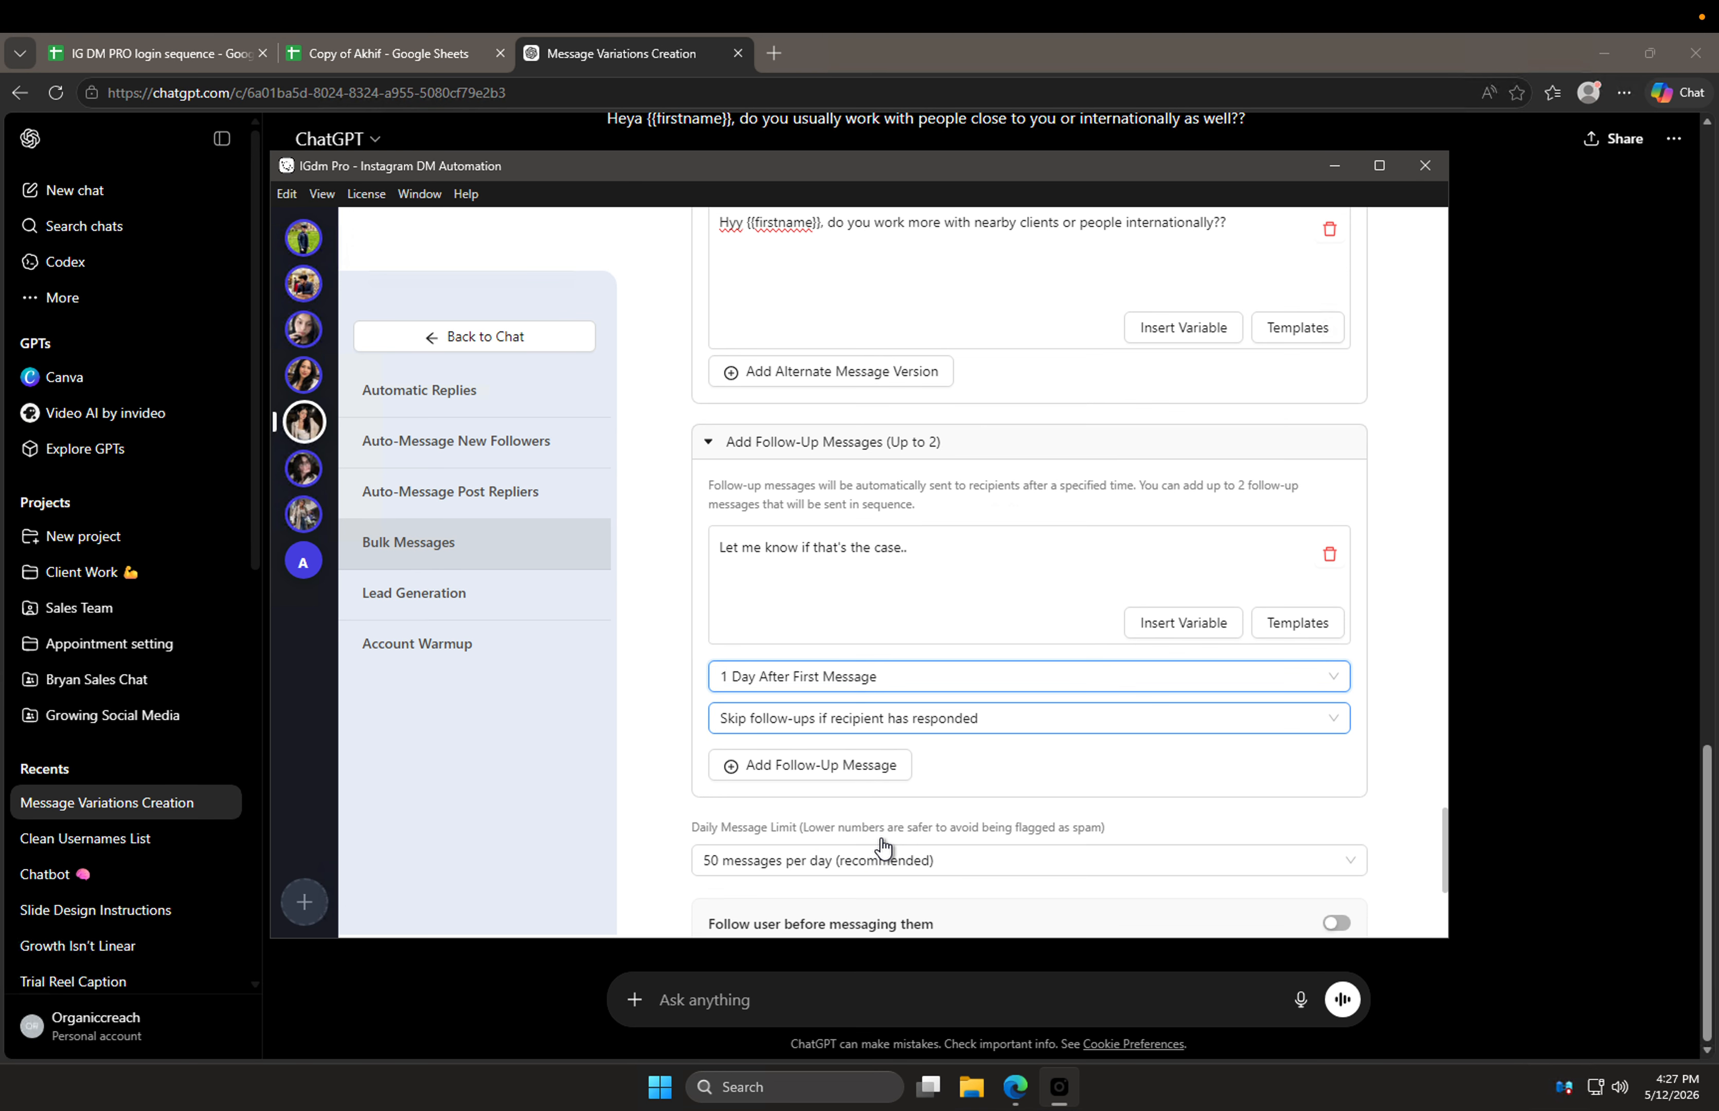
click(827, 746)
scroll(828, 749, down, 3)
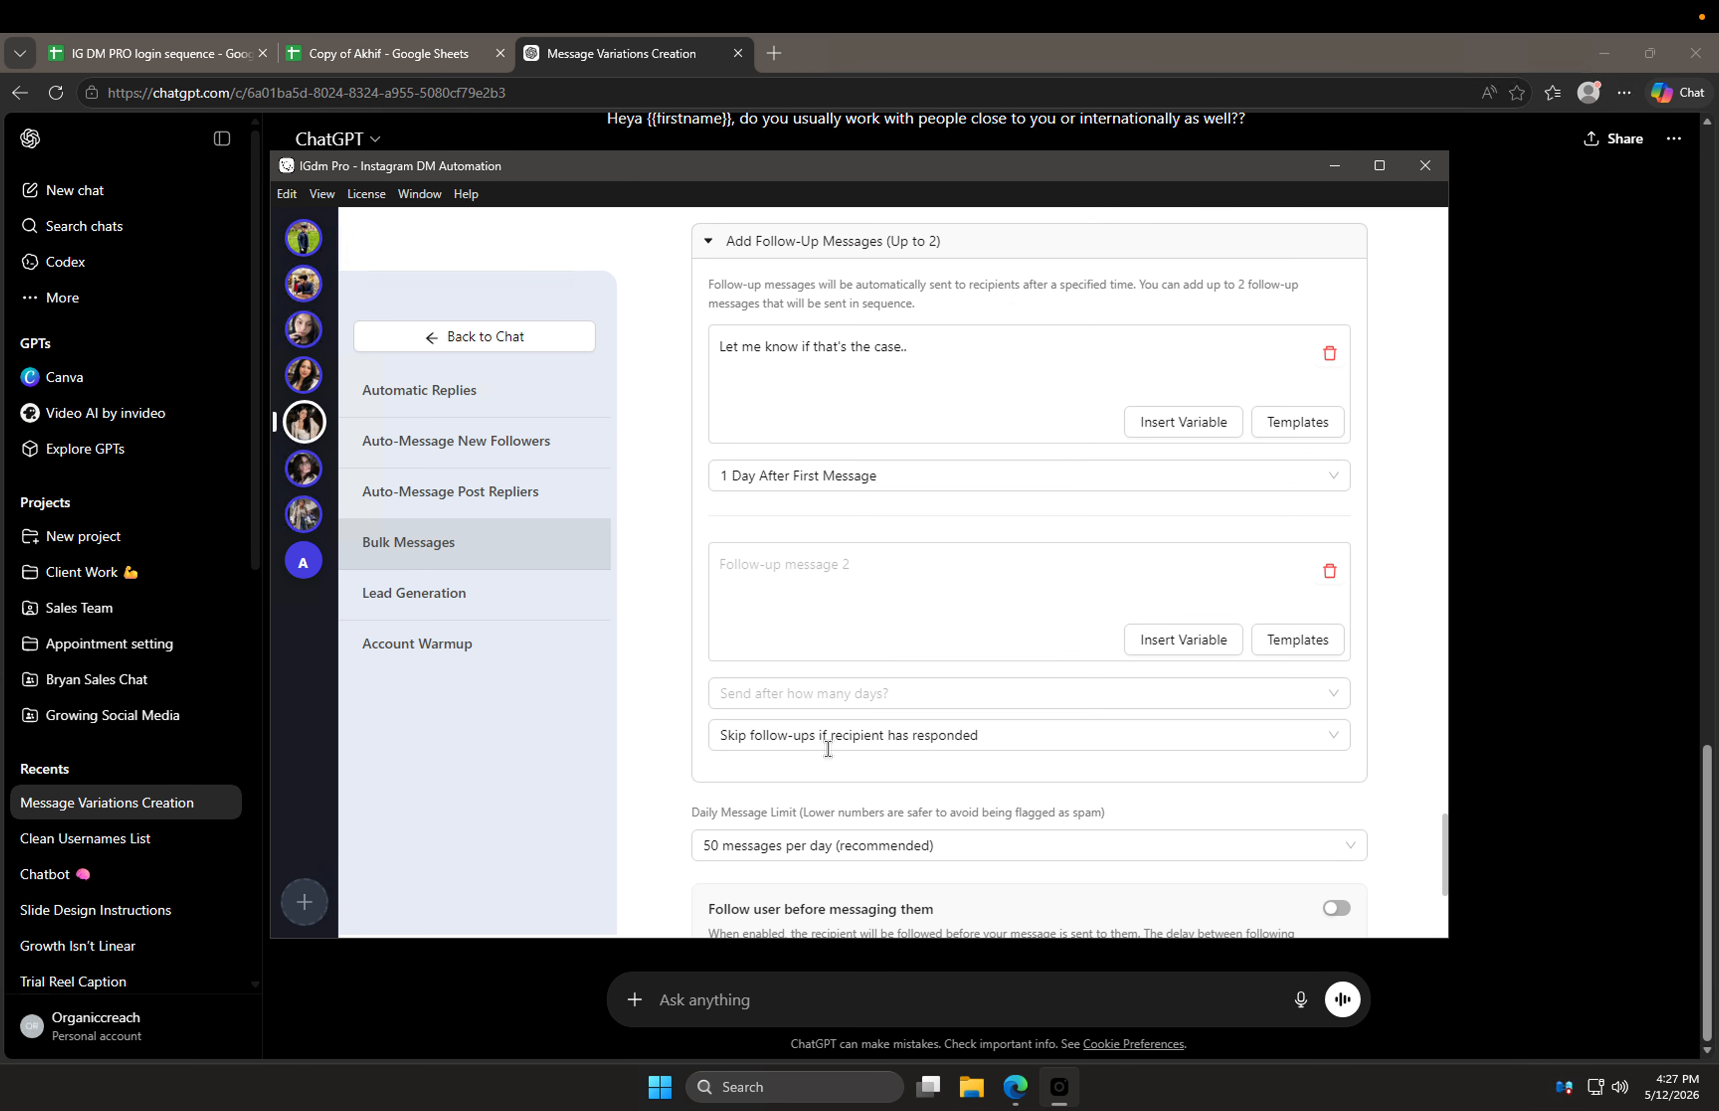
click(849, 566)
text(Let me know...)
click(813, 698)
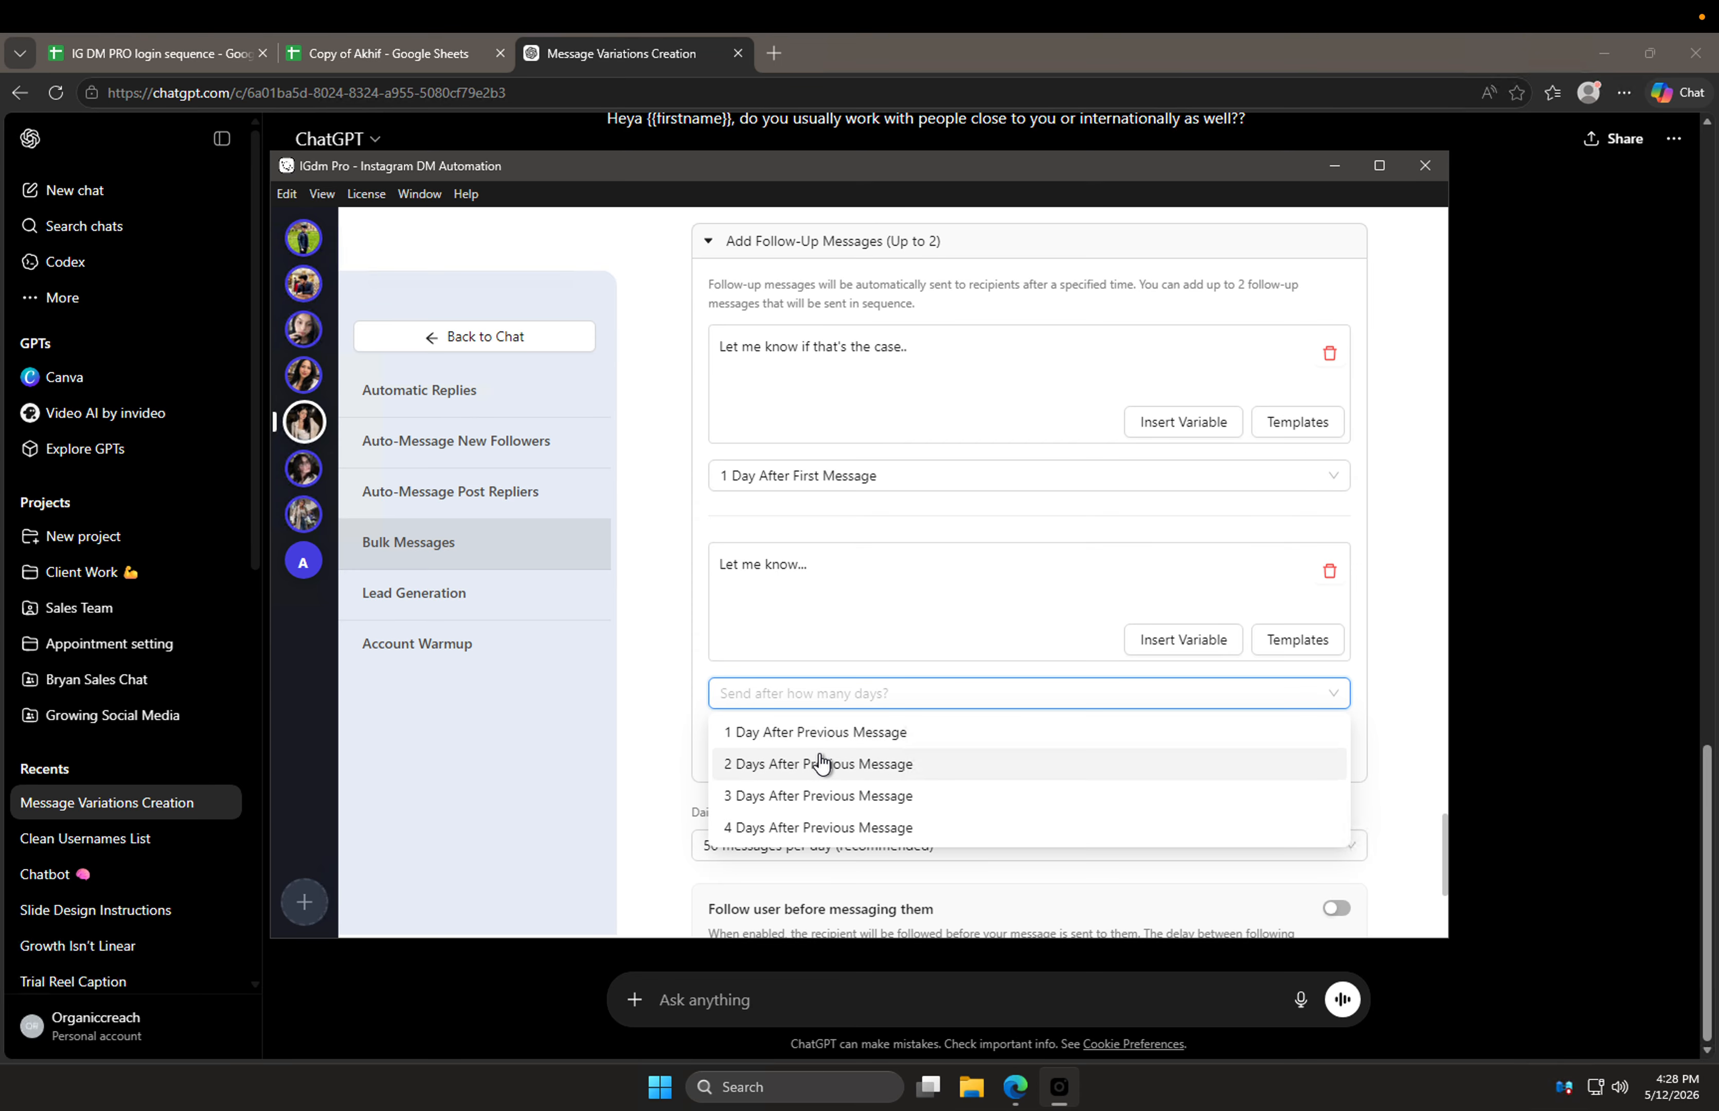
click(821, 763)
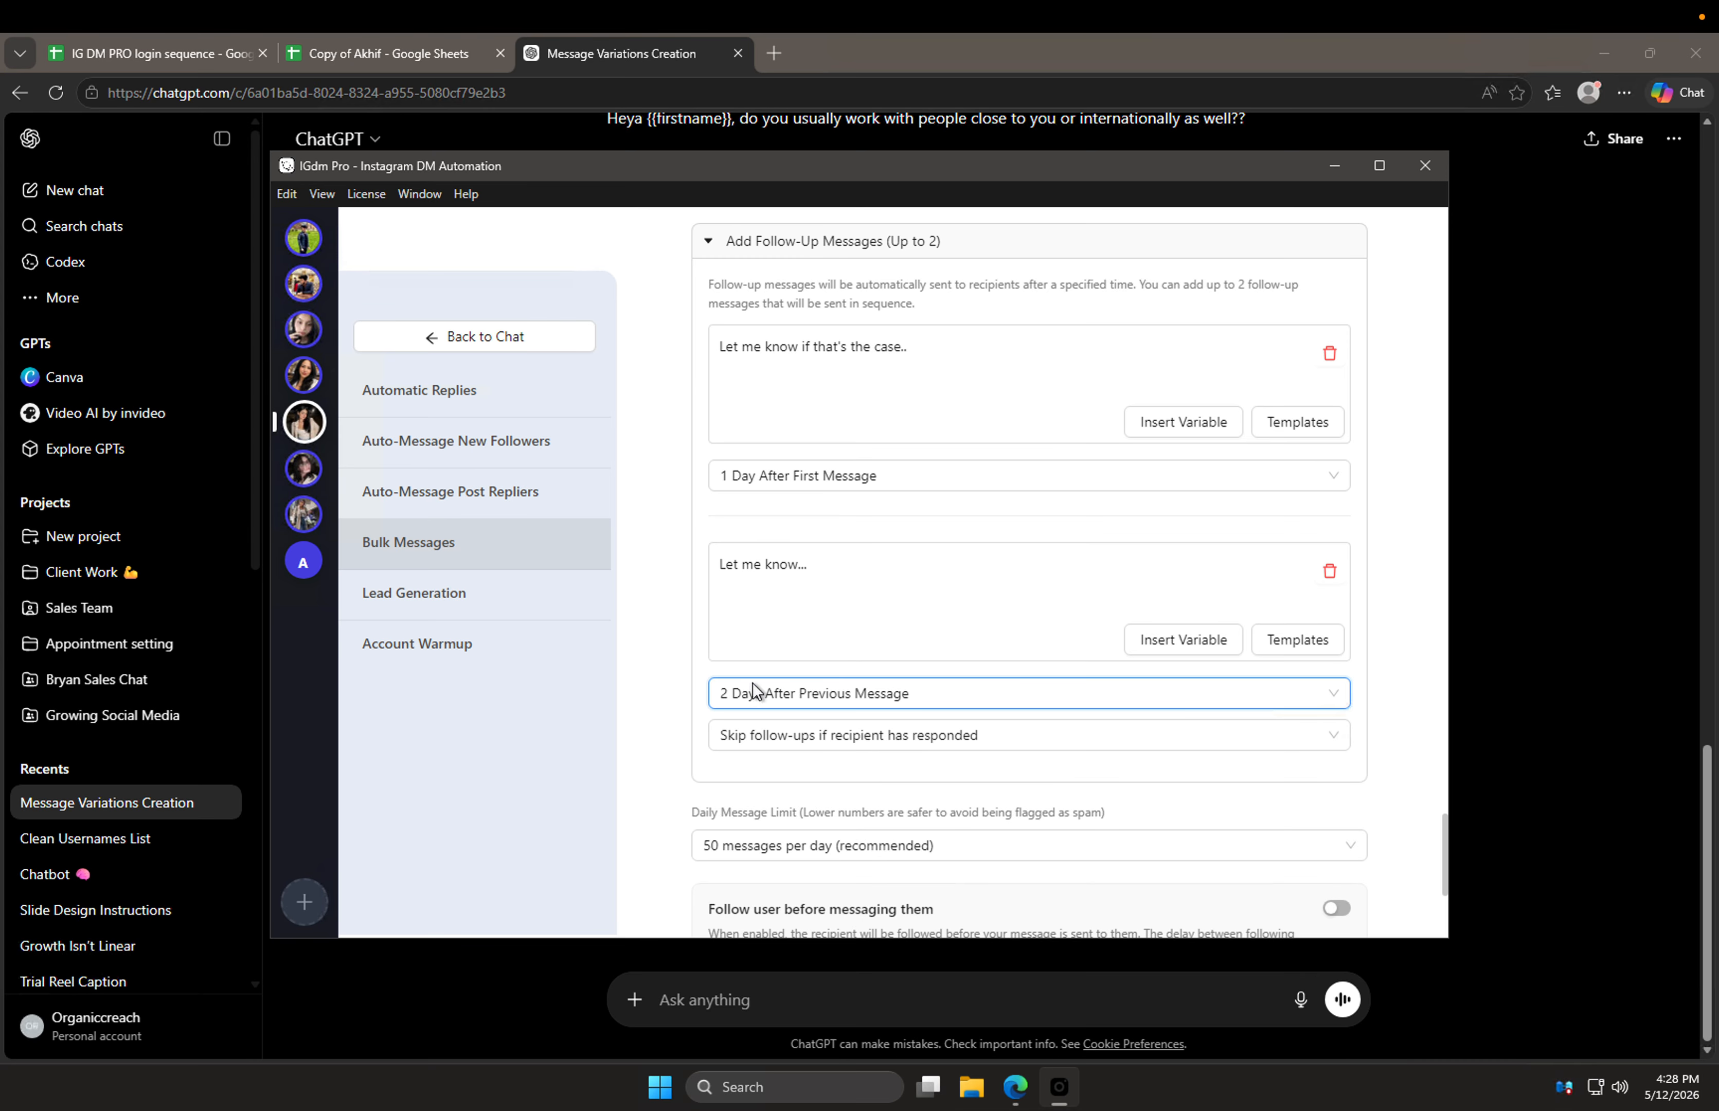
Step: Set the campaign's daily message limit to 40 messages per day
scroll(836, 784, down, 3)
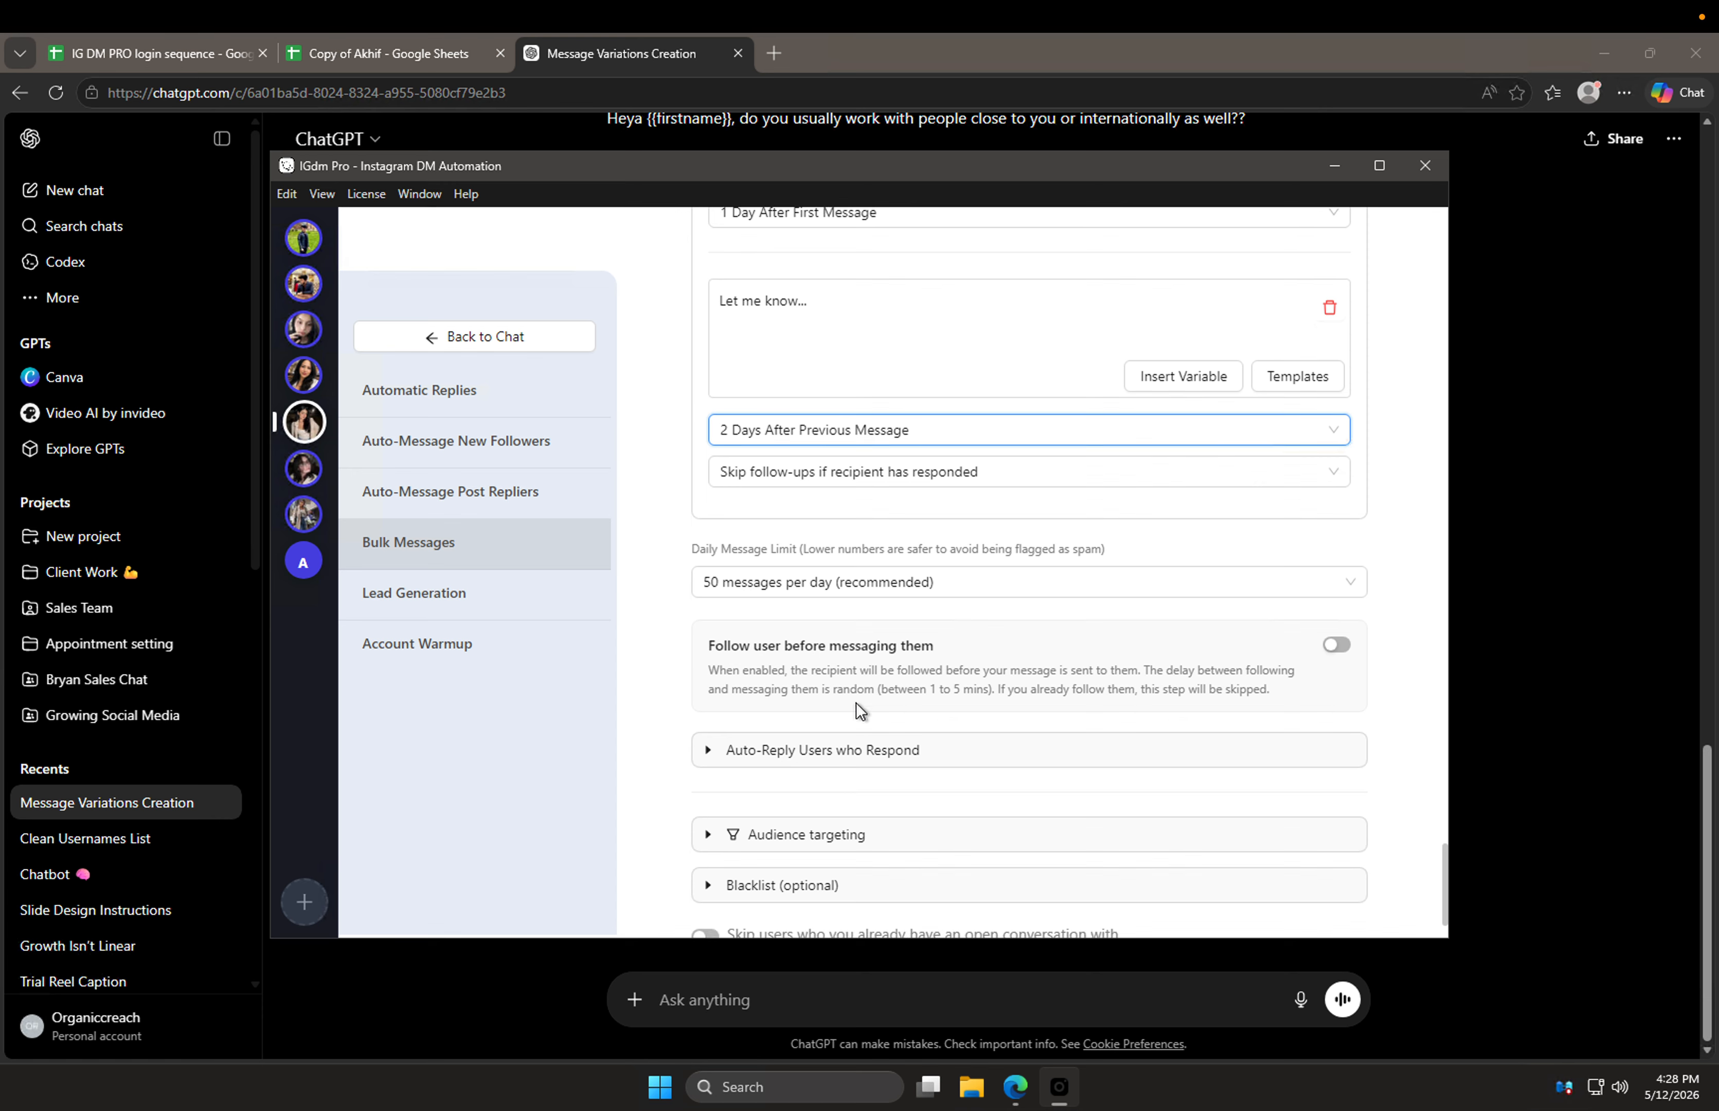
click(895, 586)
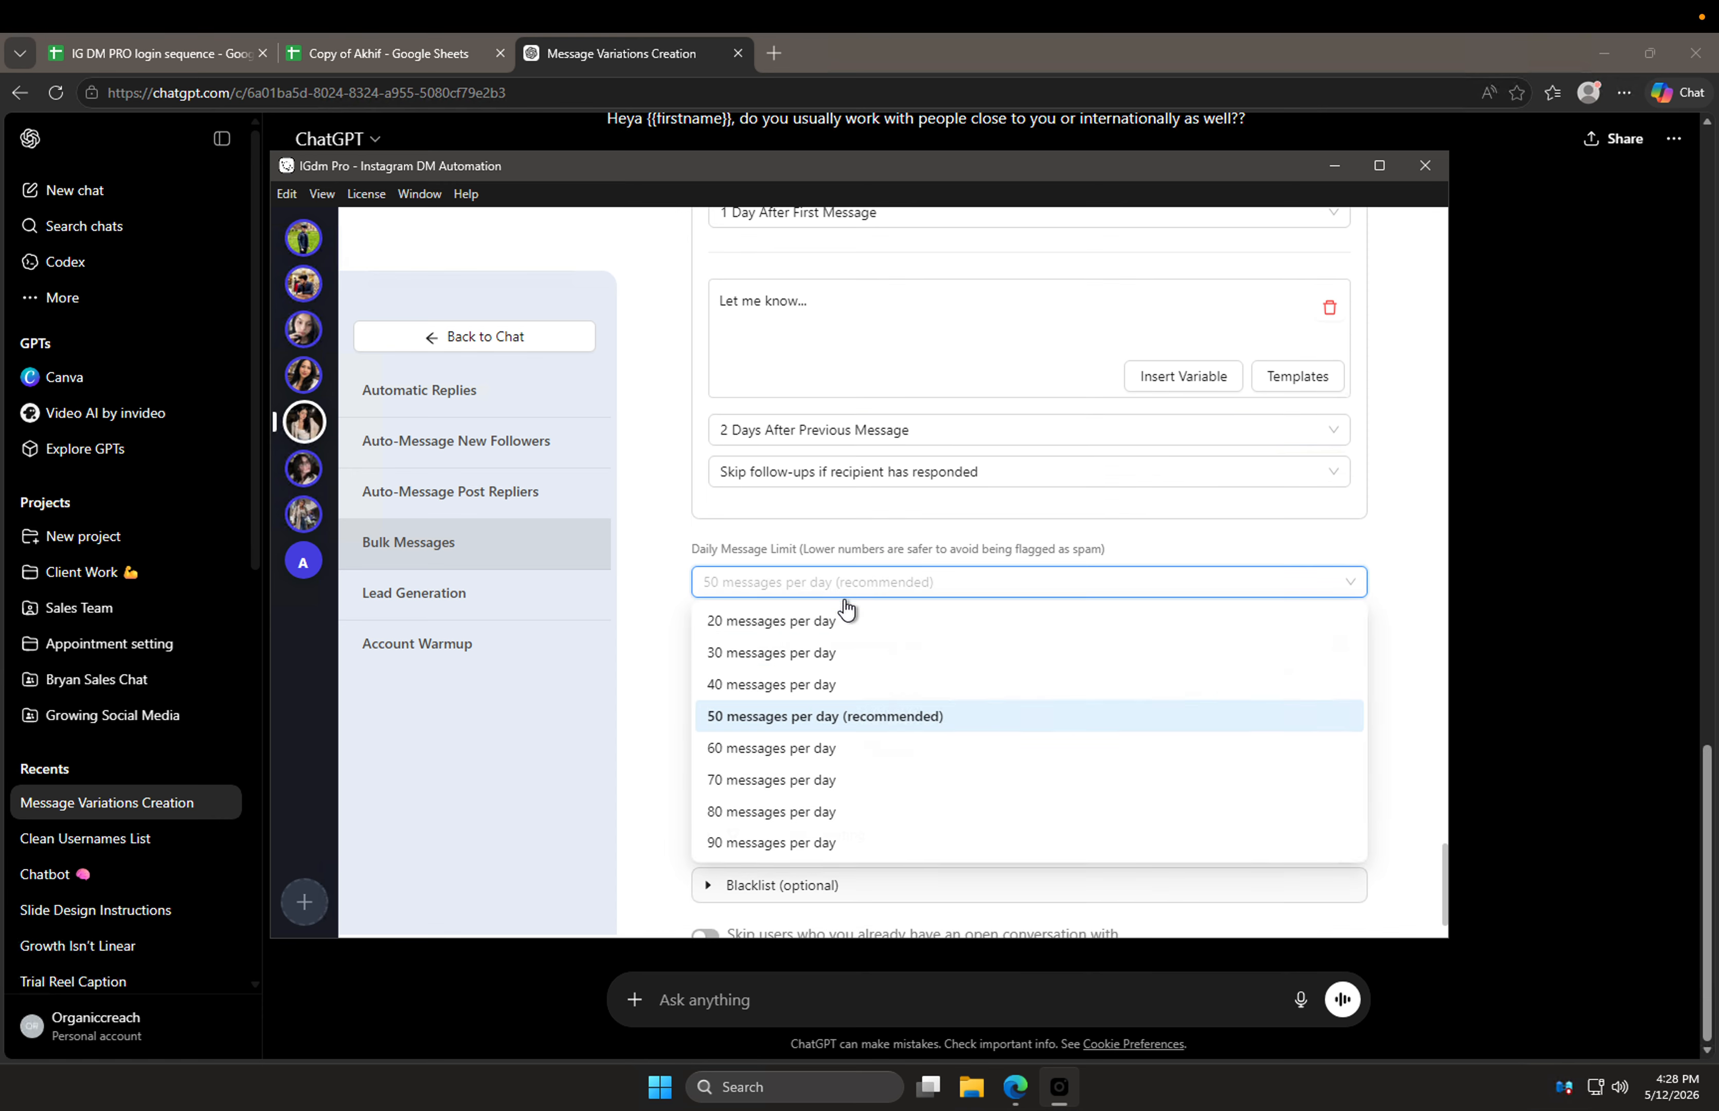
click(774, 684)
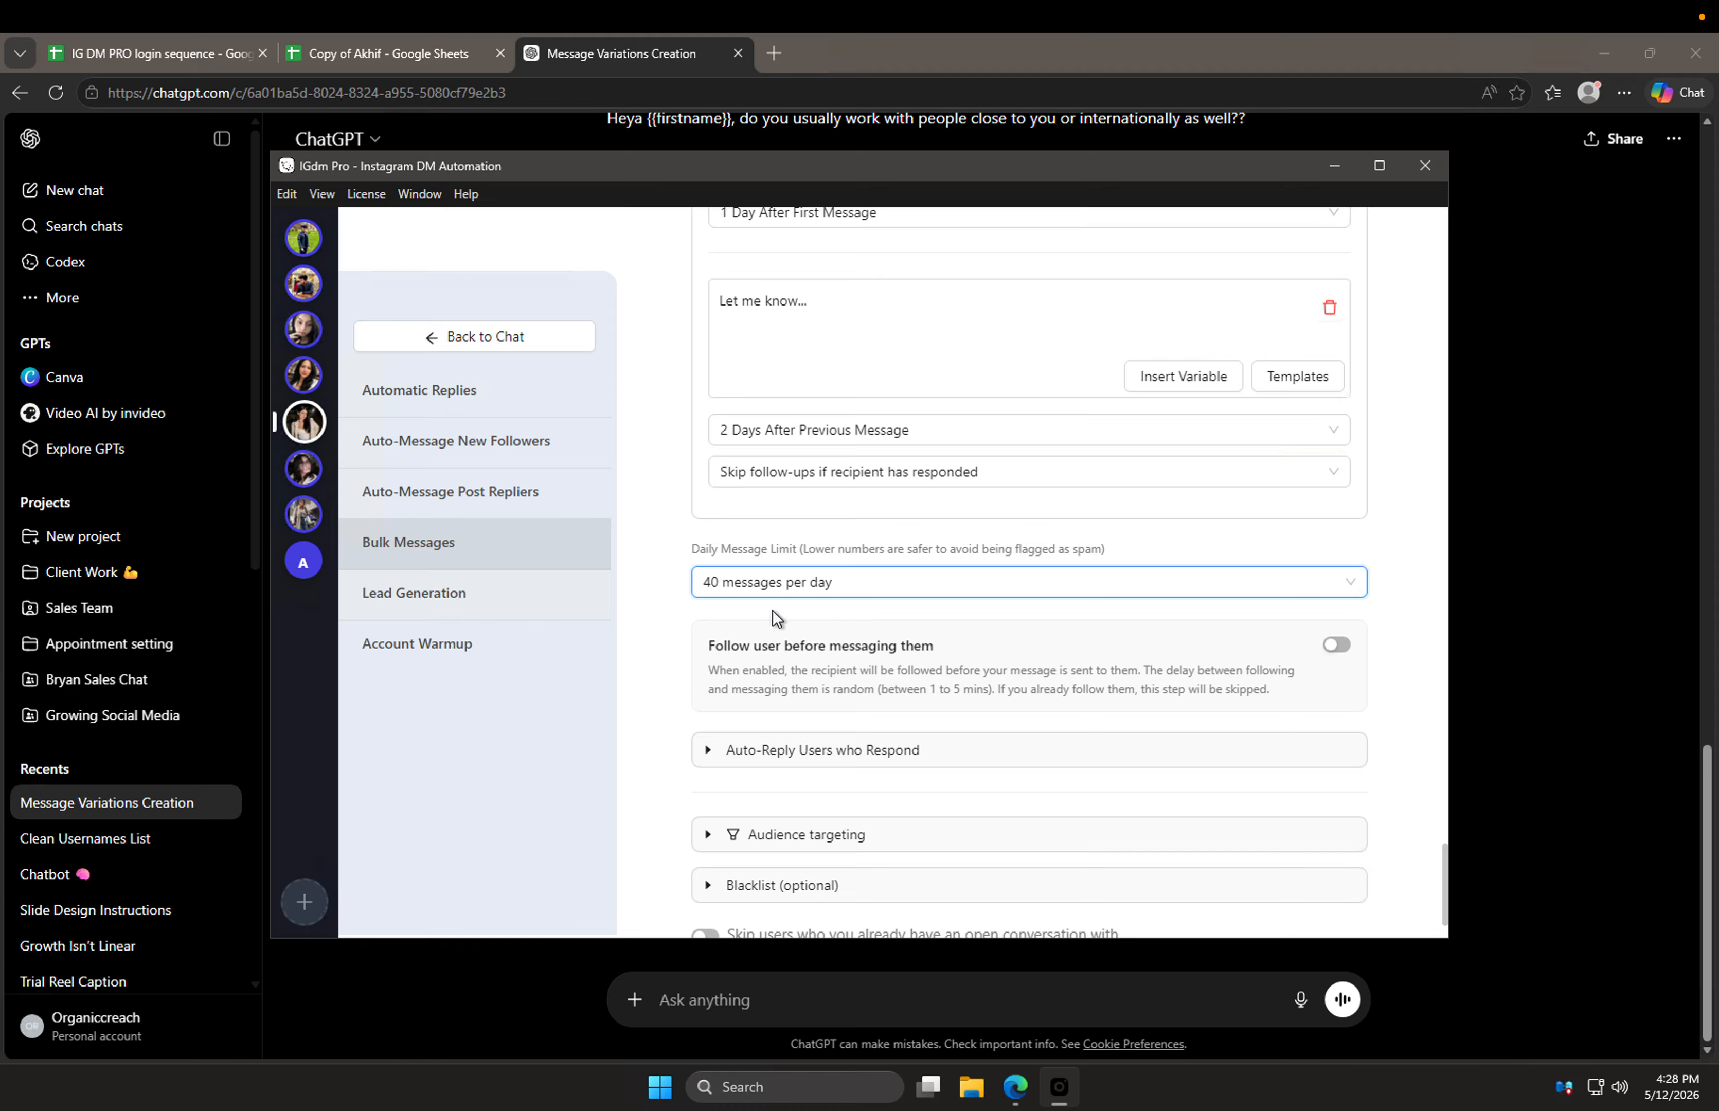
Step: Add an auto-reply for users who respond, with the condition "Reply Regardless of their Message Content"
scroll(824, 711, down, 1)
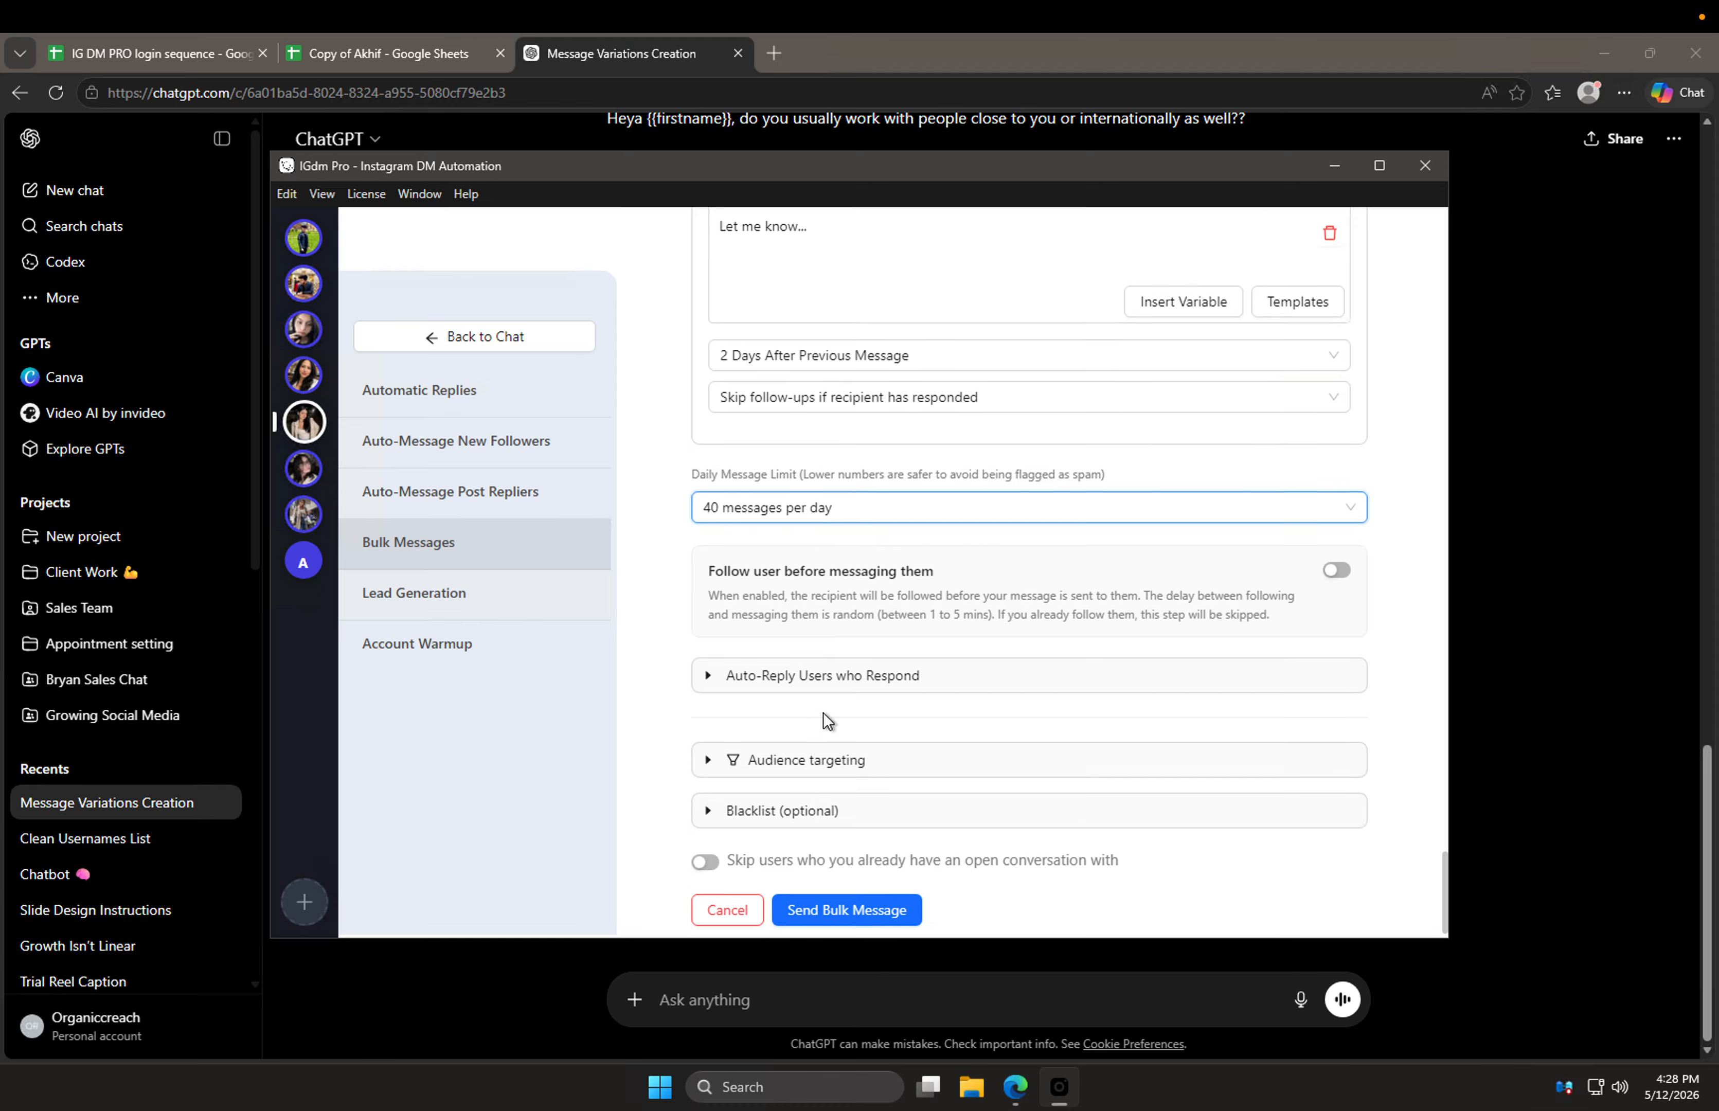
click(808, 673)
scroll(802, 701, down, 2)
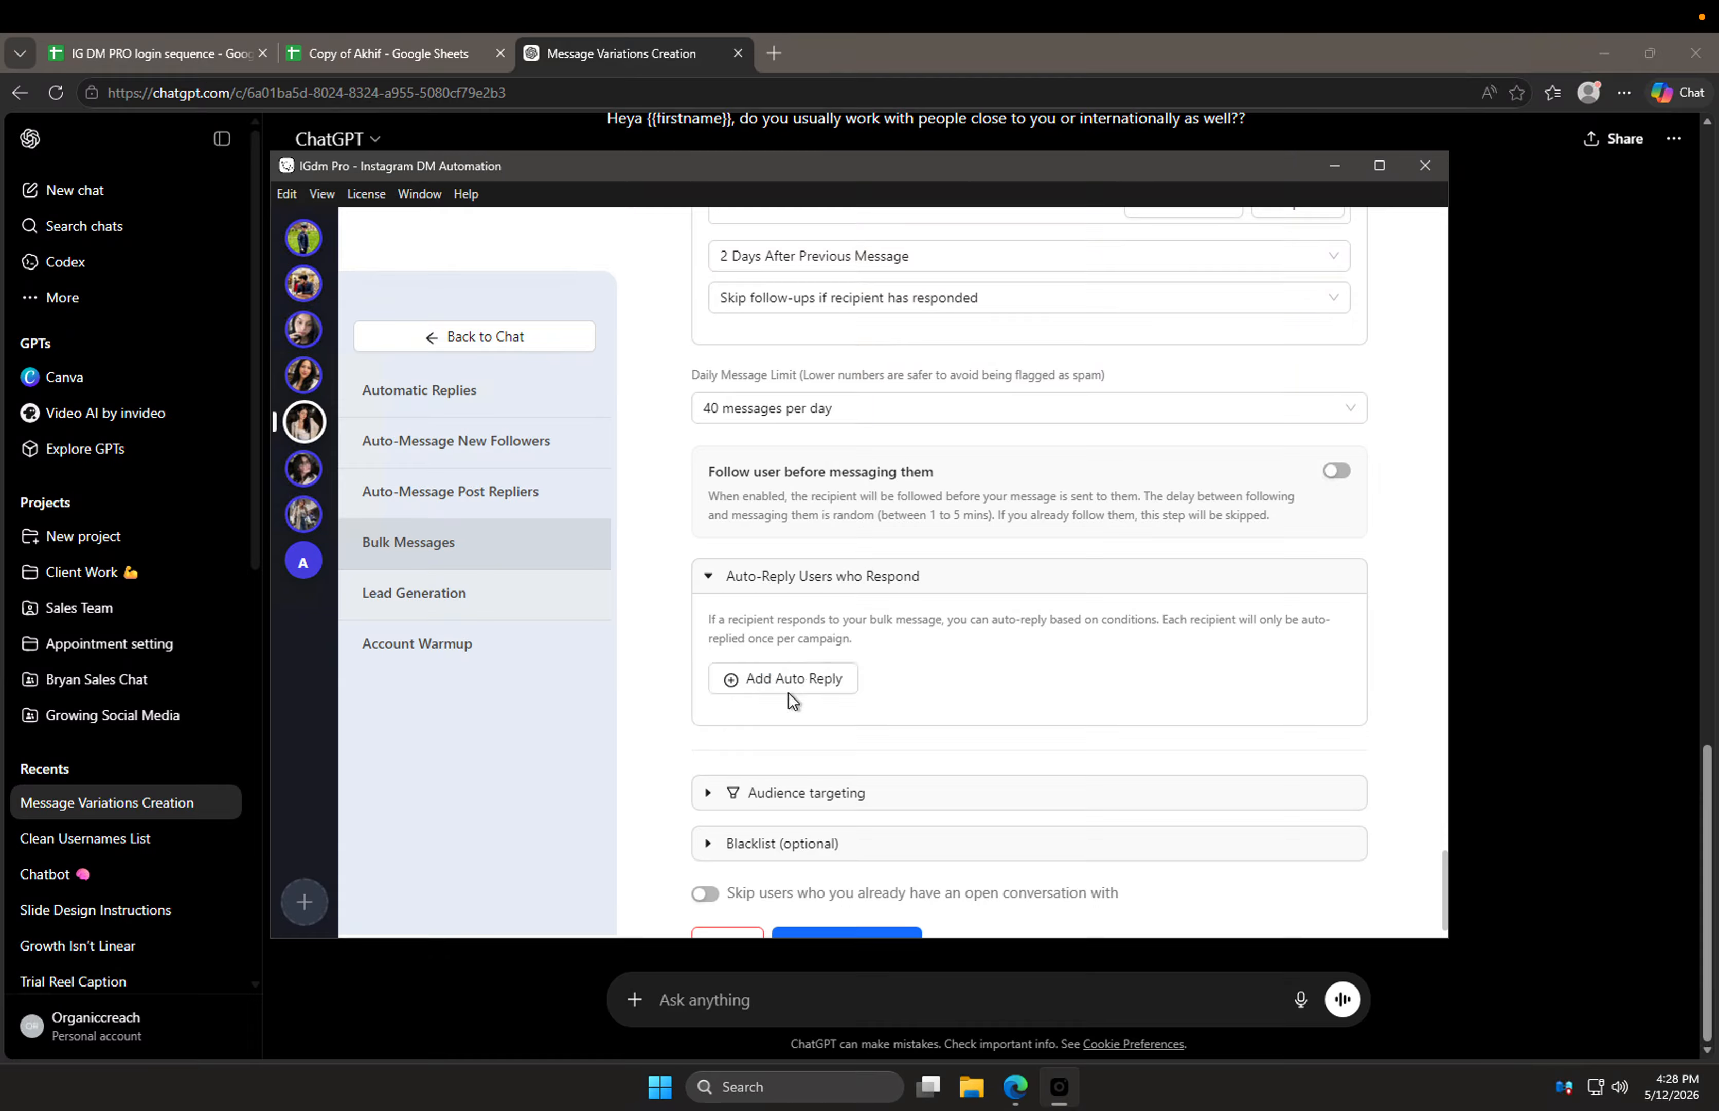
click(789, 695)
scroll(790, 695, down, 1)
scroll(790, 695, down, 5)
scroll(881, 396, up, 2)
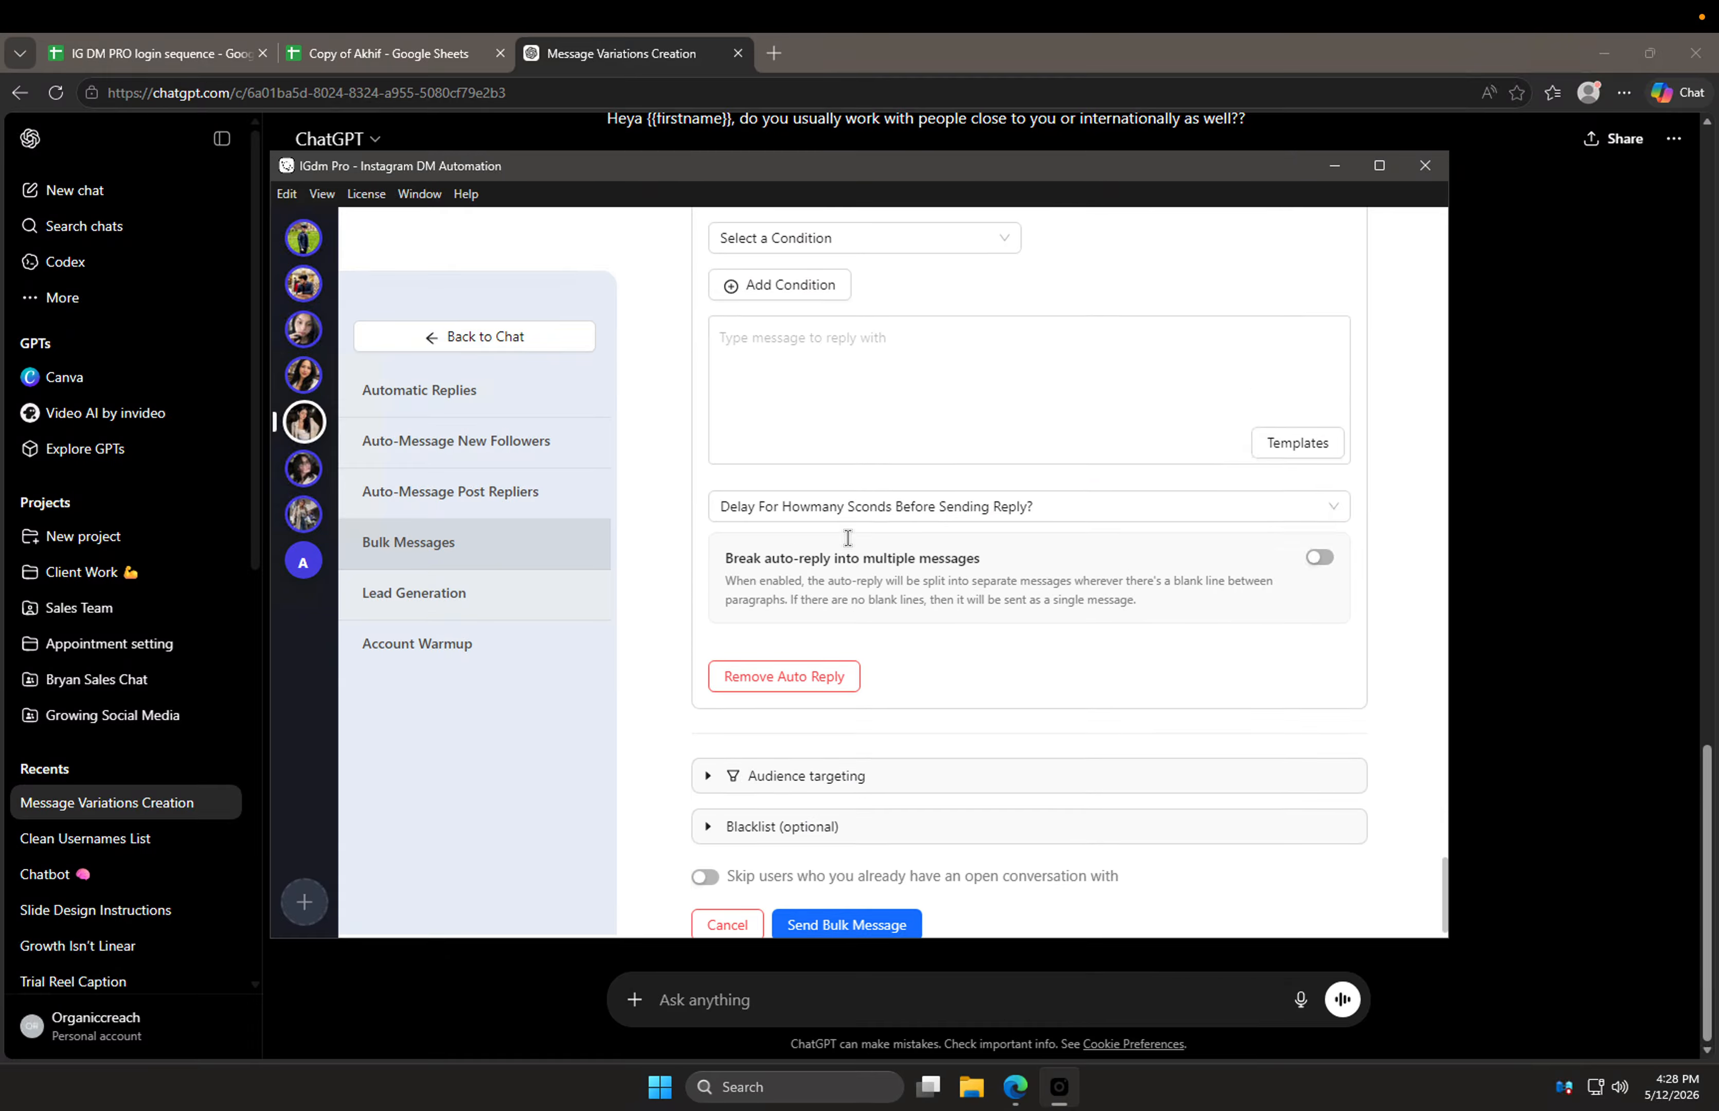
click(926, 330)
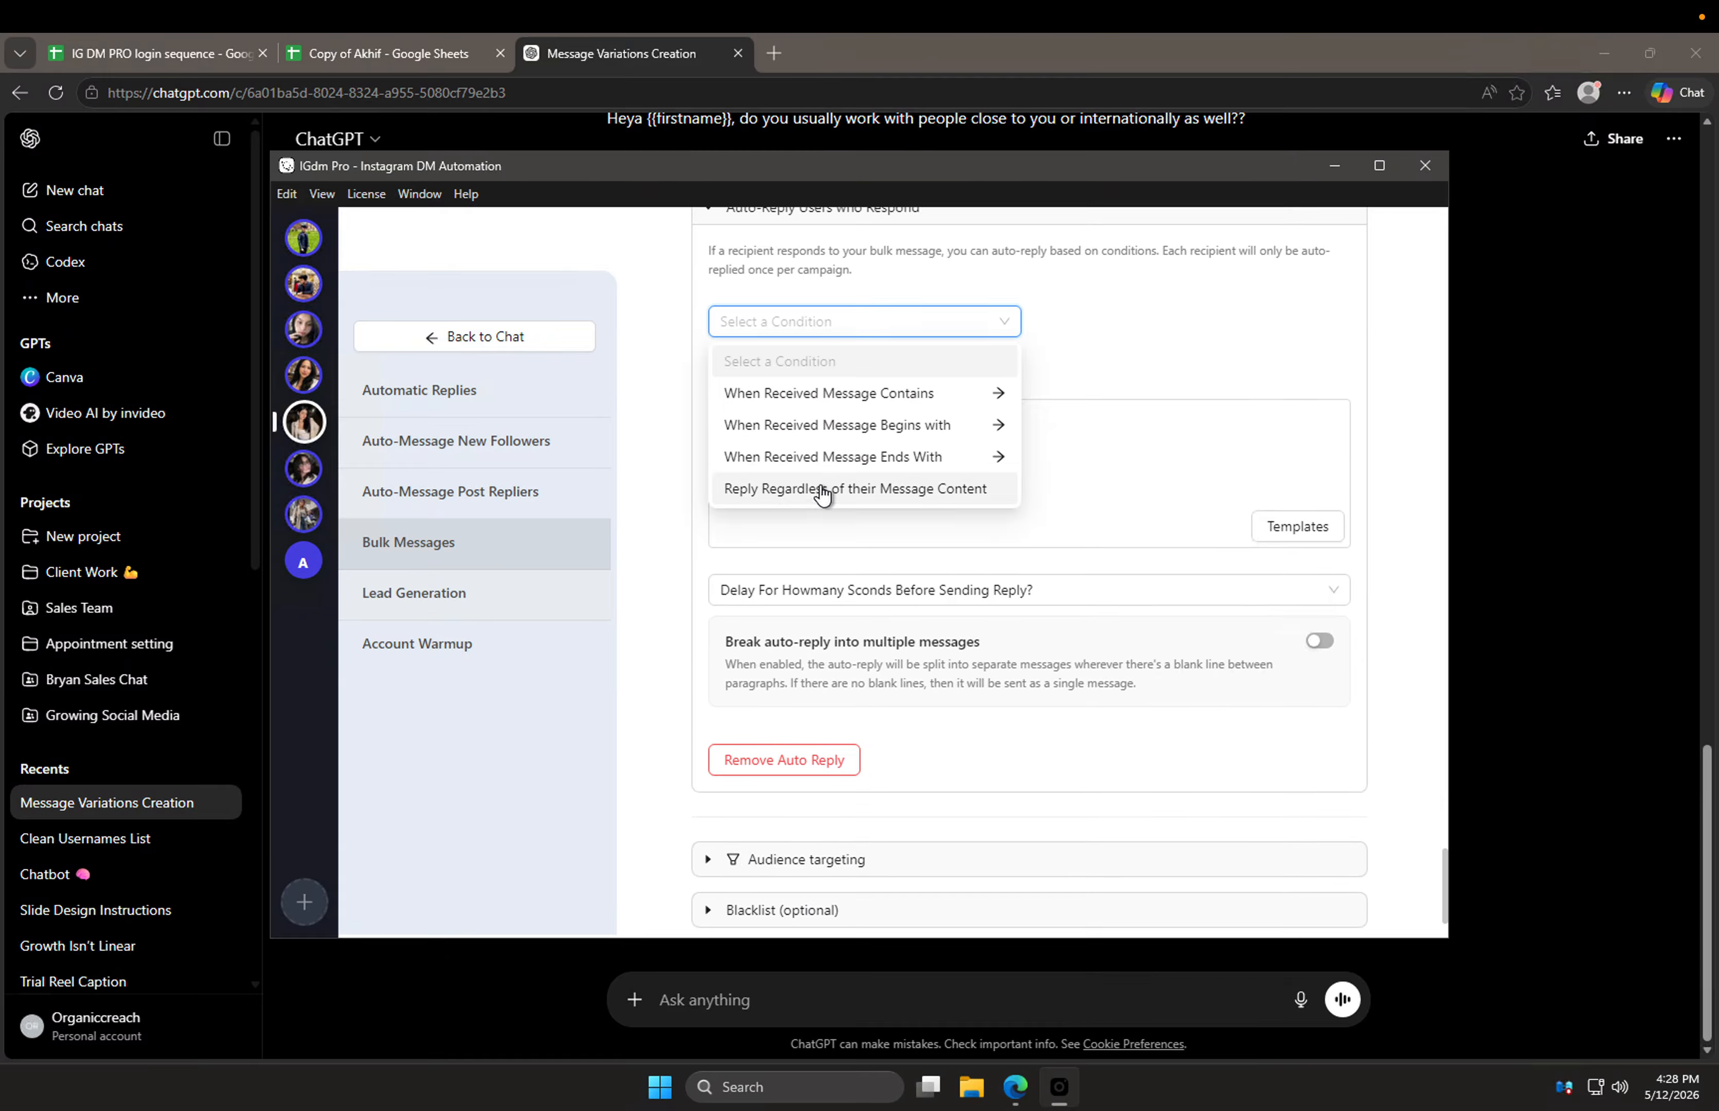
click(761, 323)
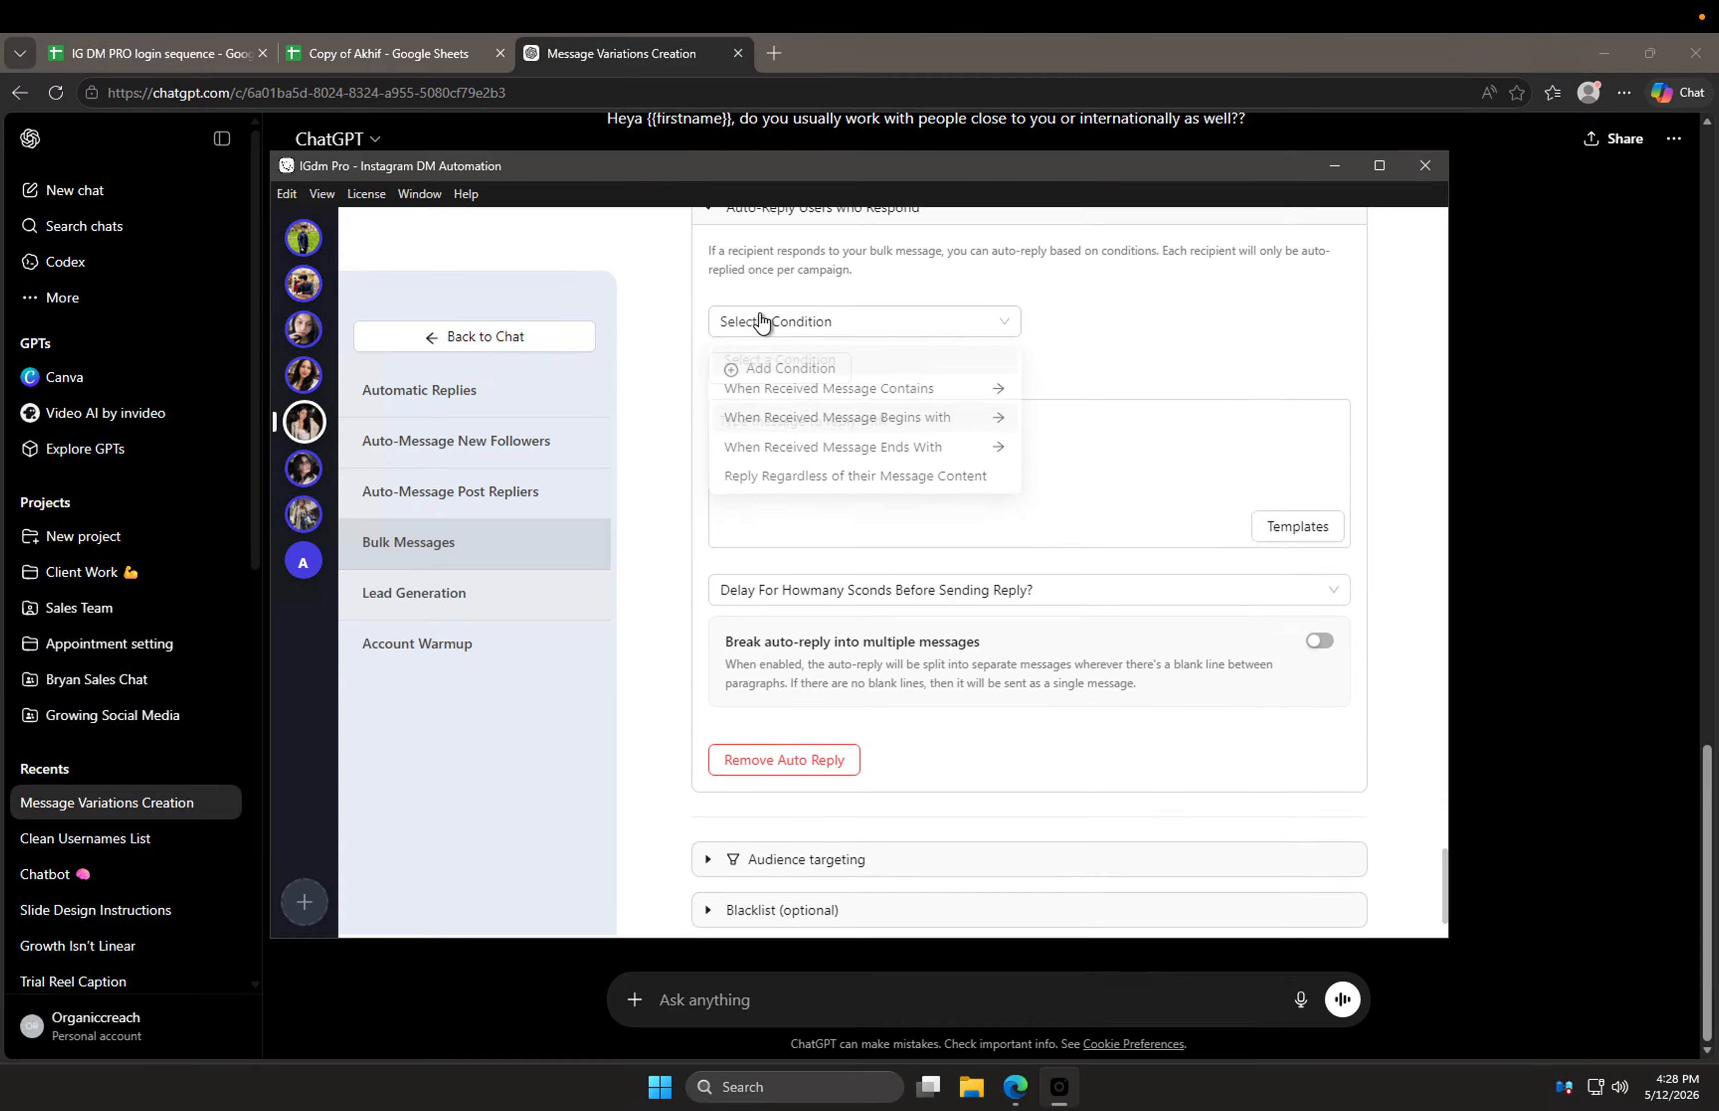
click(819, 325)
click(820, 504)
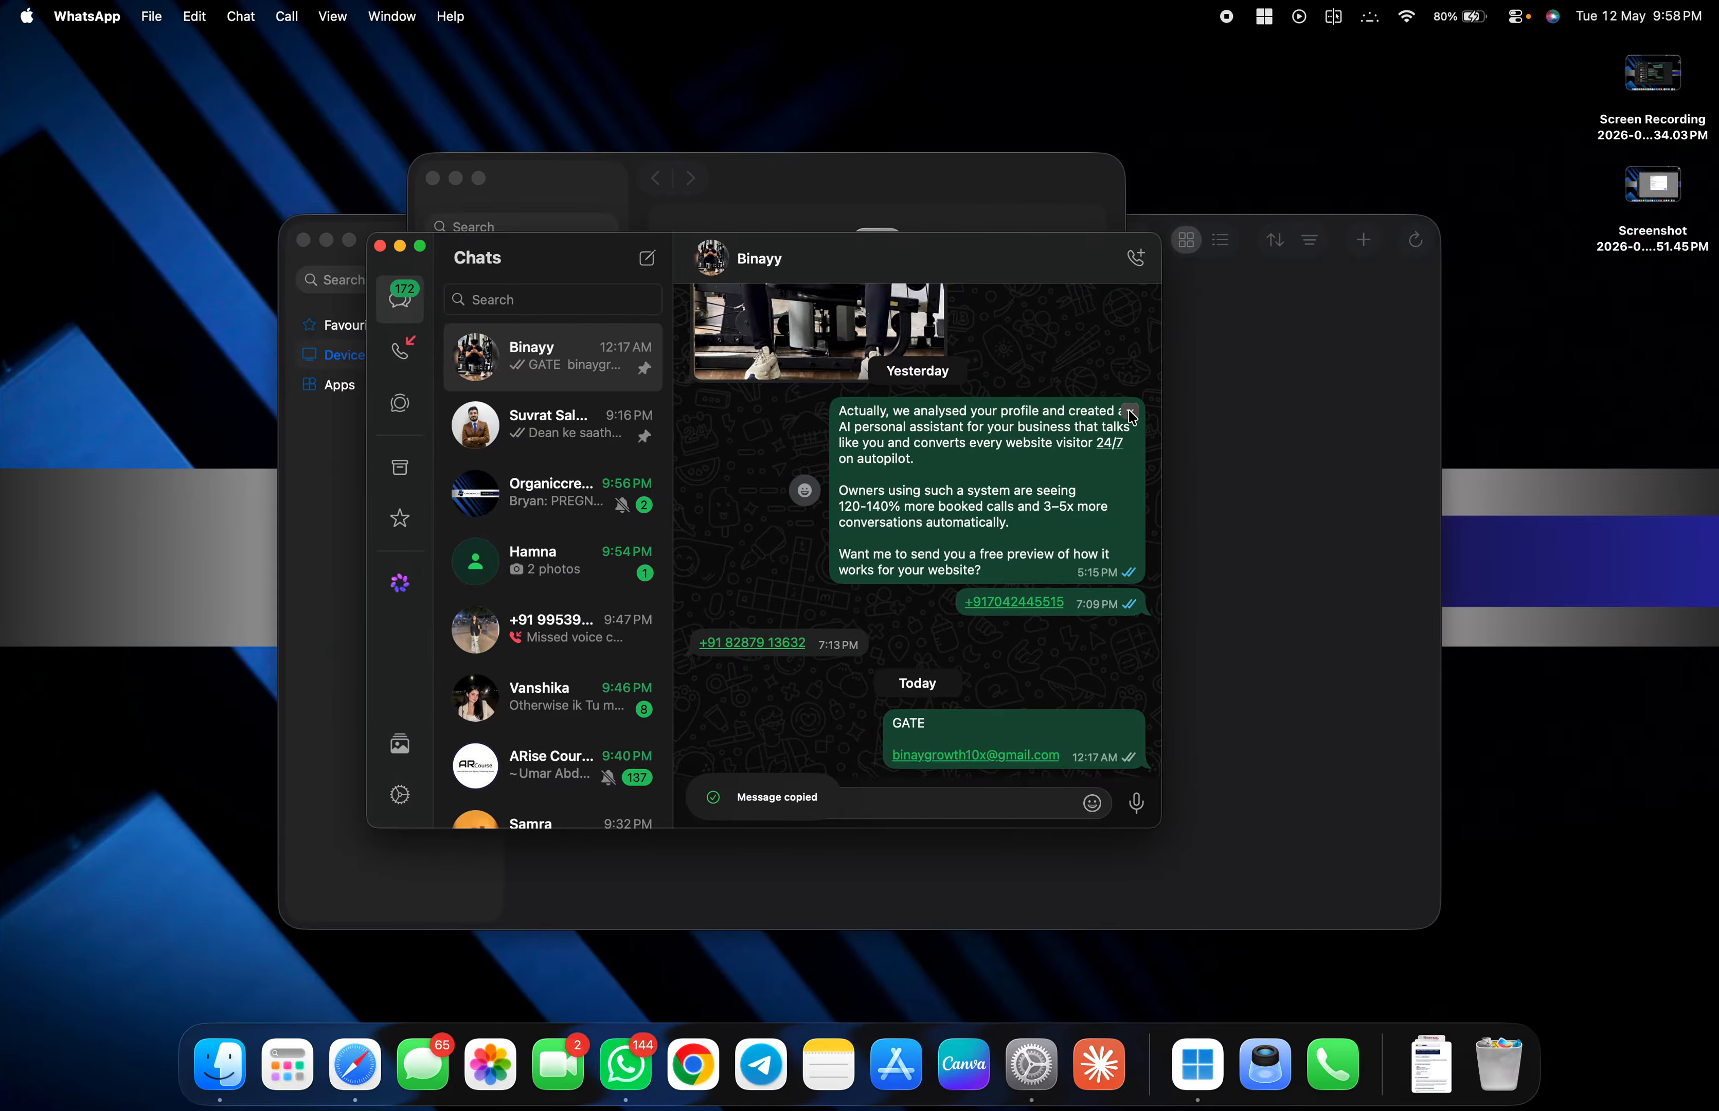
Step: Copy the message starting "Actually, we analysed your profile" from the WhatsApp chat and paste it as the auto-reply text in IGdm Pro
click(1129, 414)
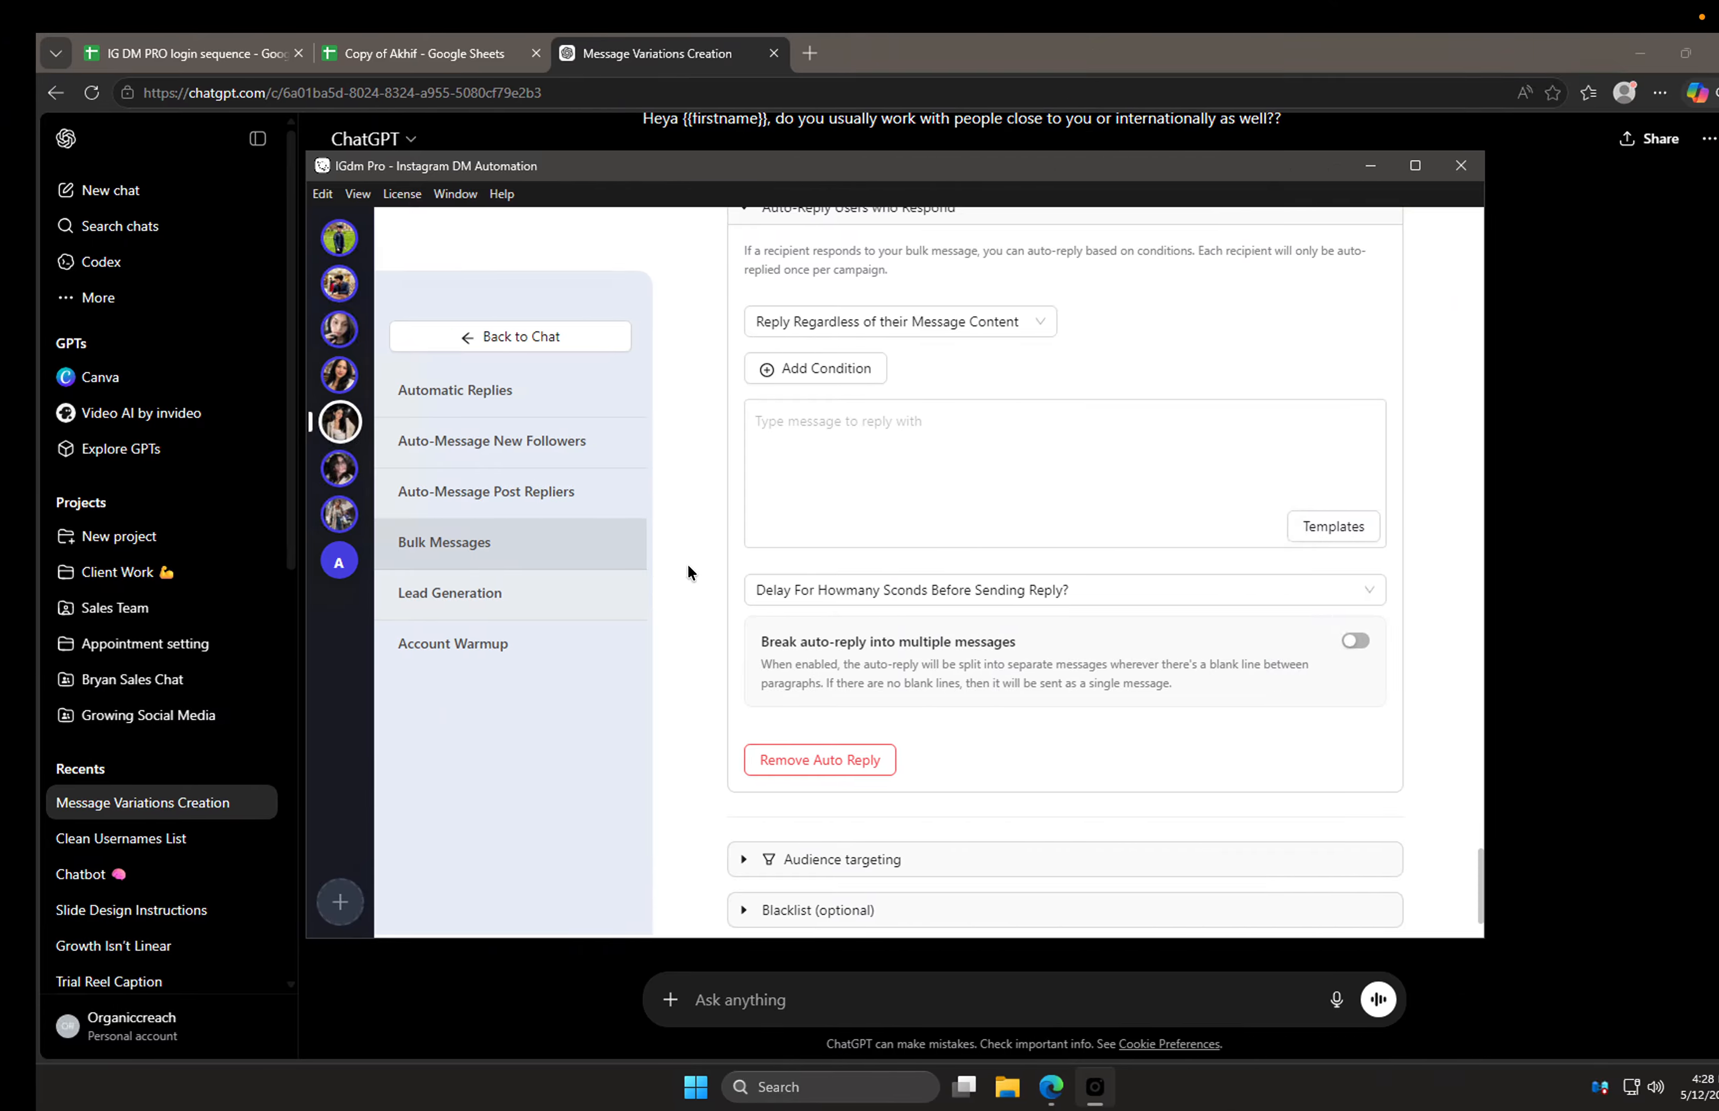
click(907, 445)
key(ctrl+v)
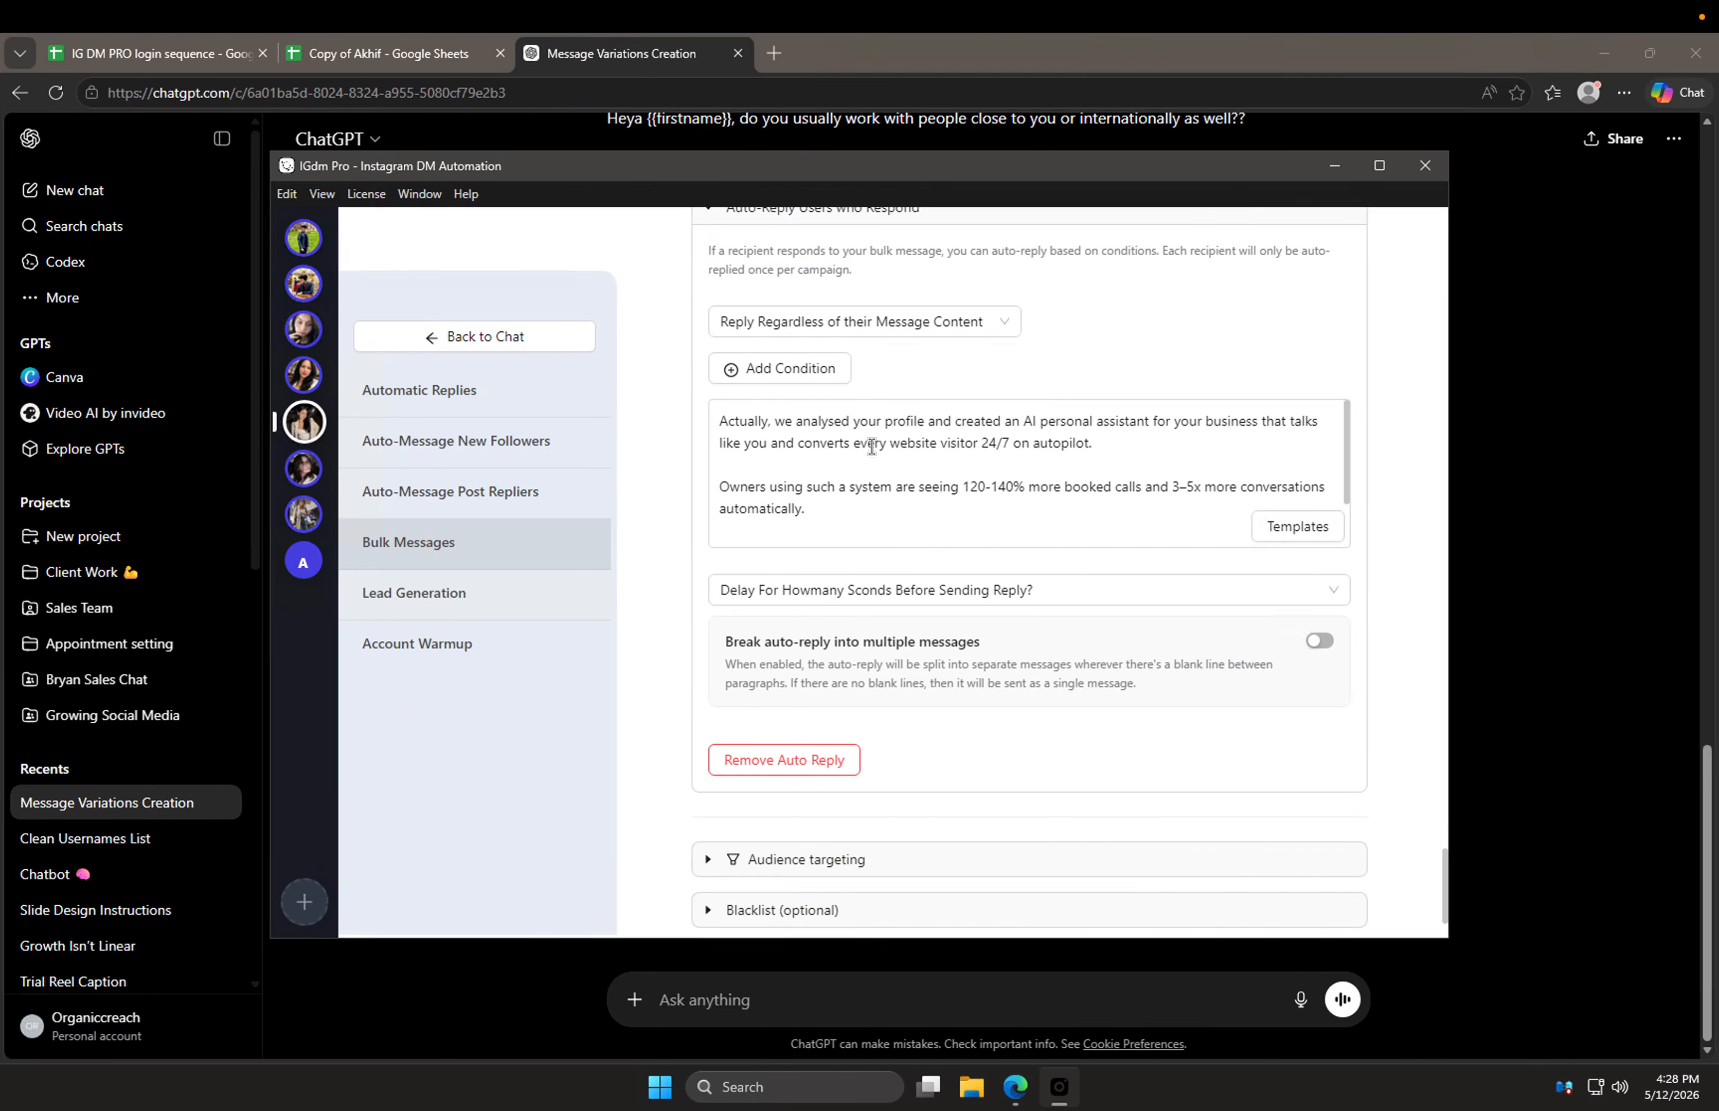
Step: Set the auto-reply delay to 30 Seconds and enable breaking the auto-reply into multiple messages
click(890, 591)
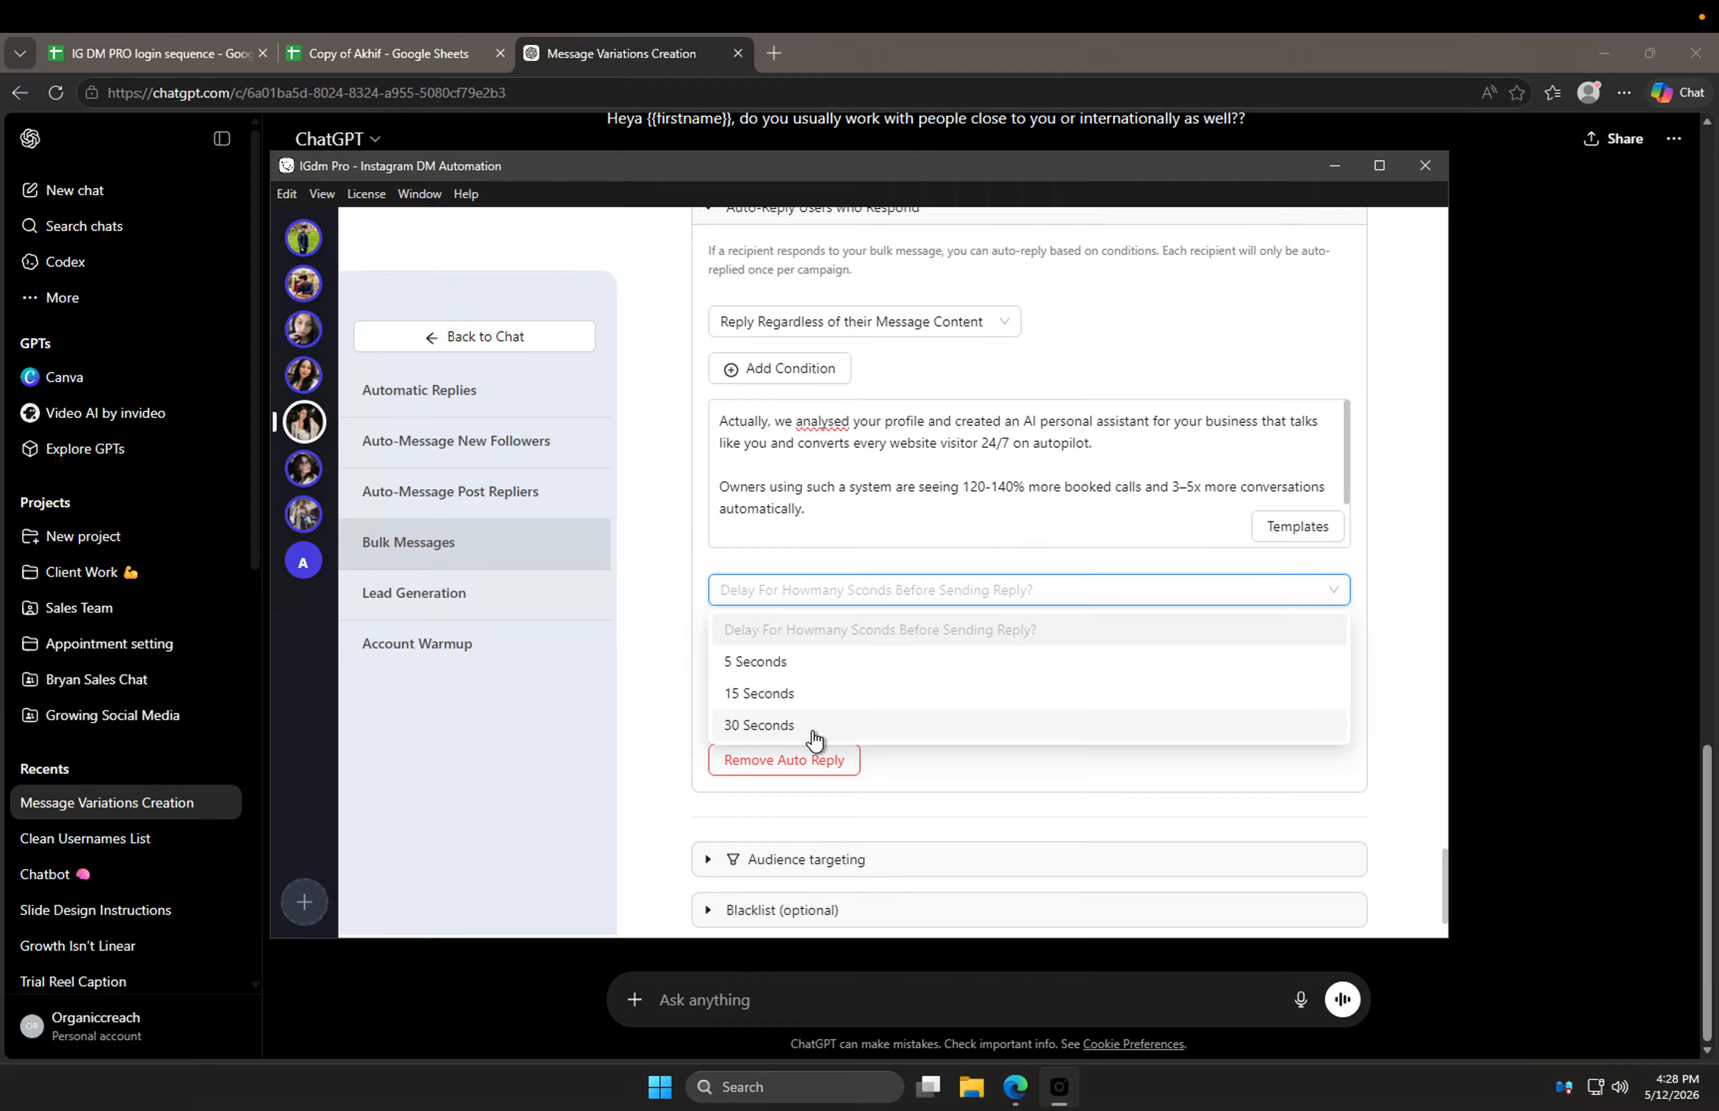
click(865, 716)
click(1318, 641)
Step: Review the campaign form and send the bulk message to start the campaign
scroll(1331, 472, up, 15)
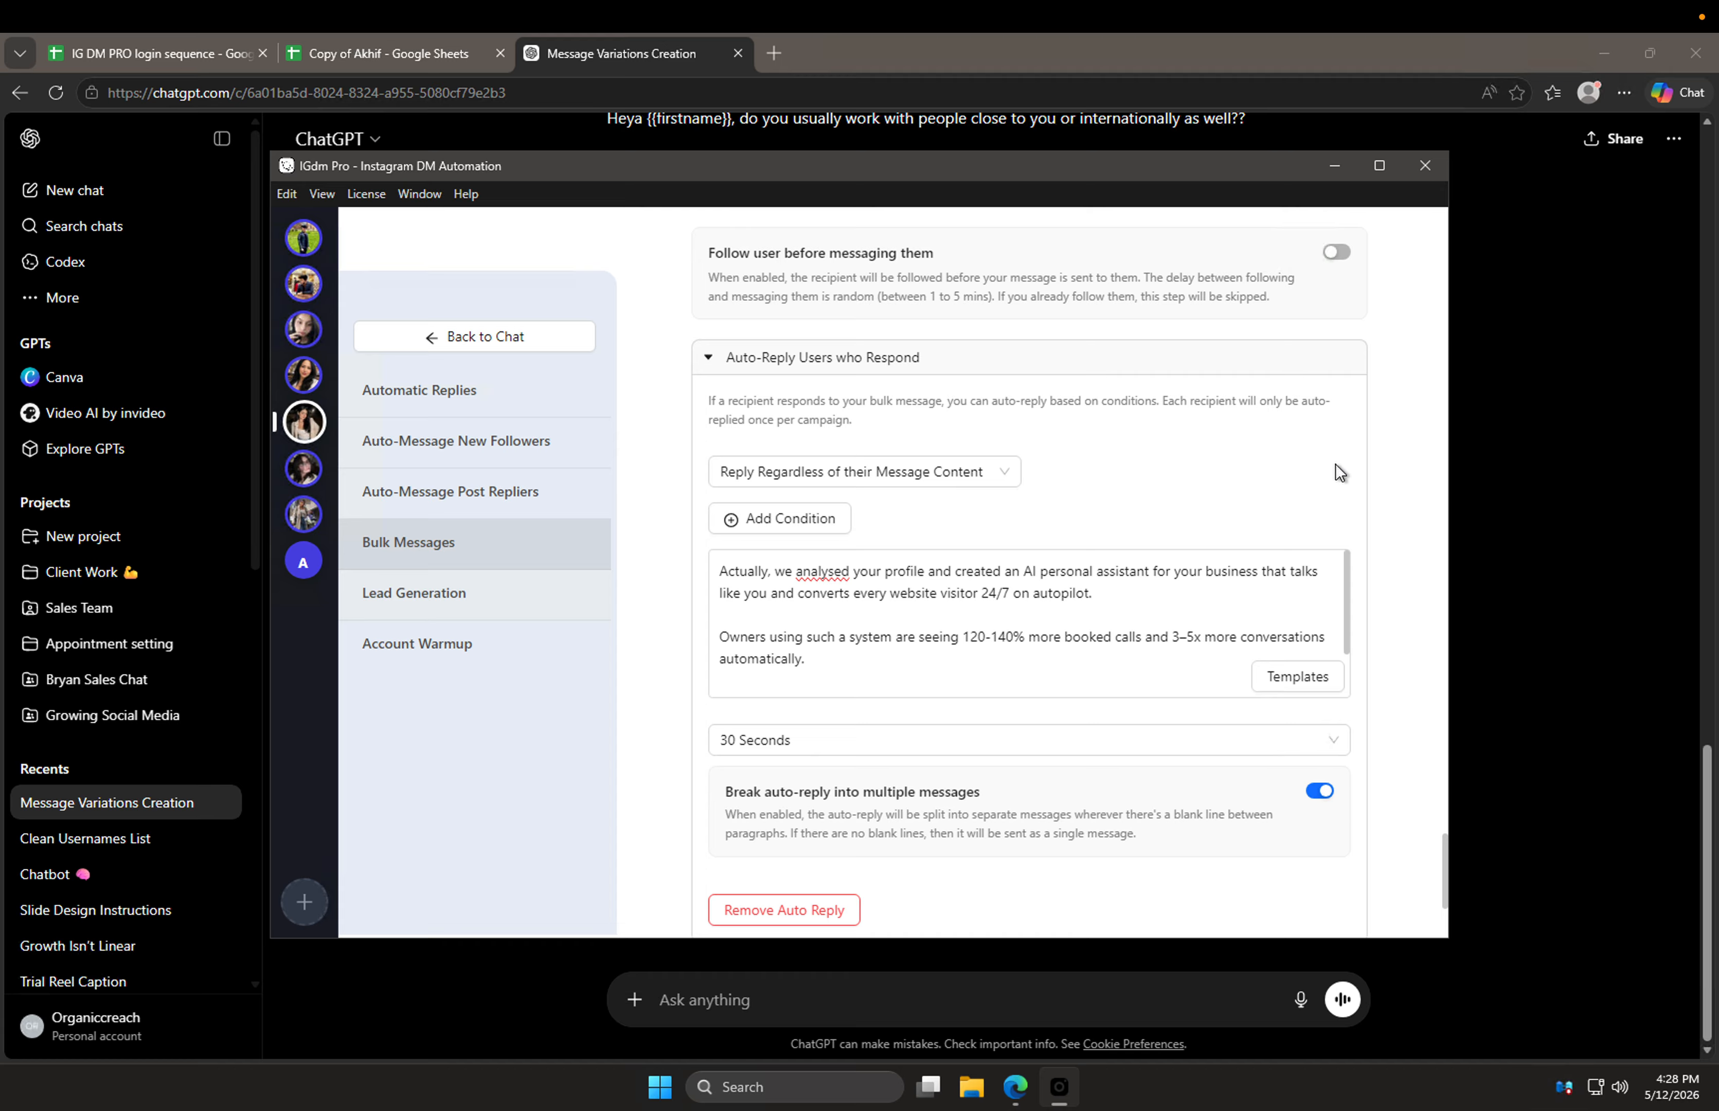
scroll(1334, 455, down, 15)
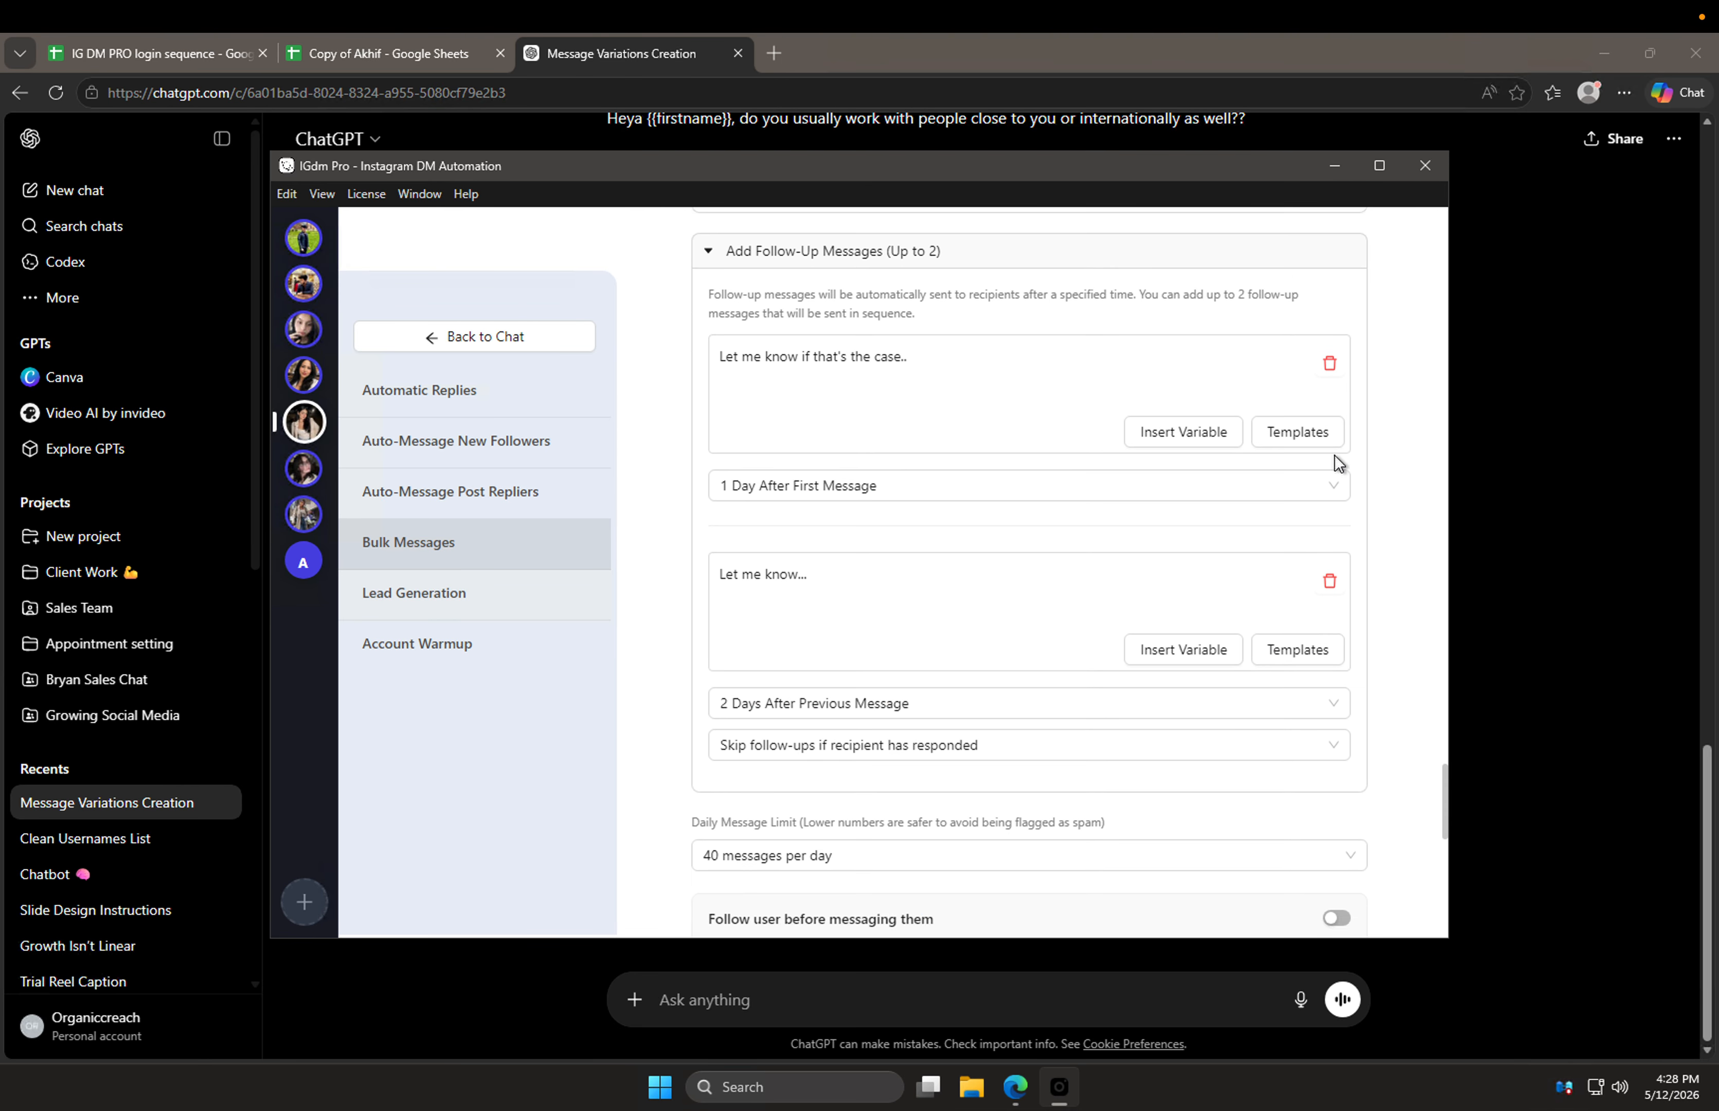
click(858, 881)
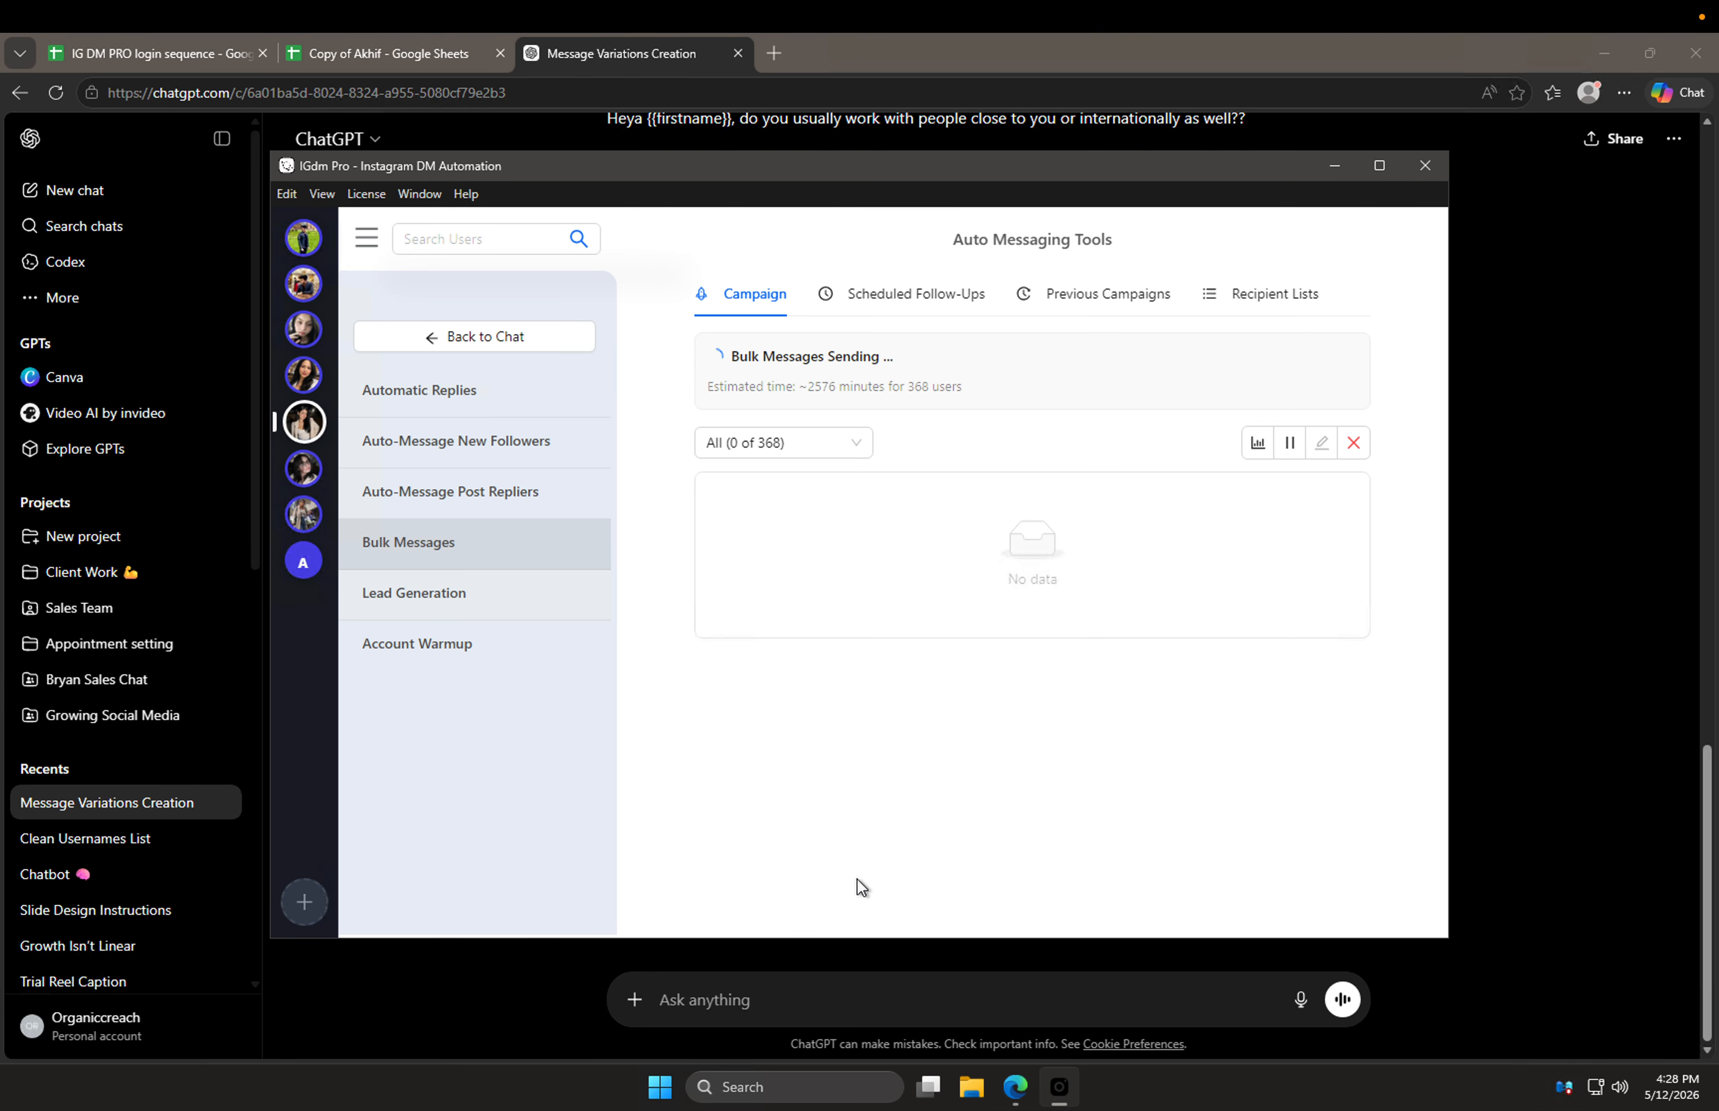
Step: Pause the campaign and update its bulk message with a delay of 15 minutes between each message
click(1289, 442)
click(1318, 445)
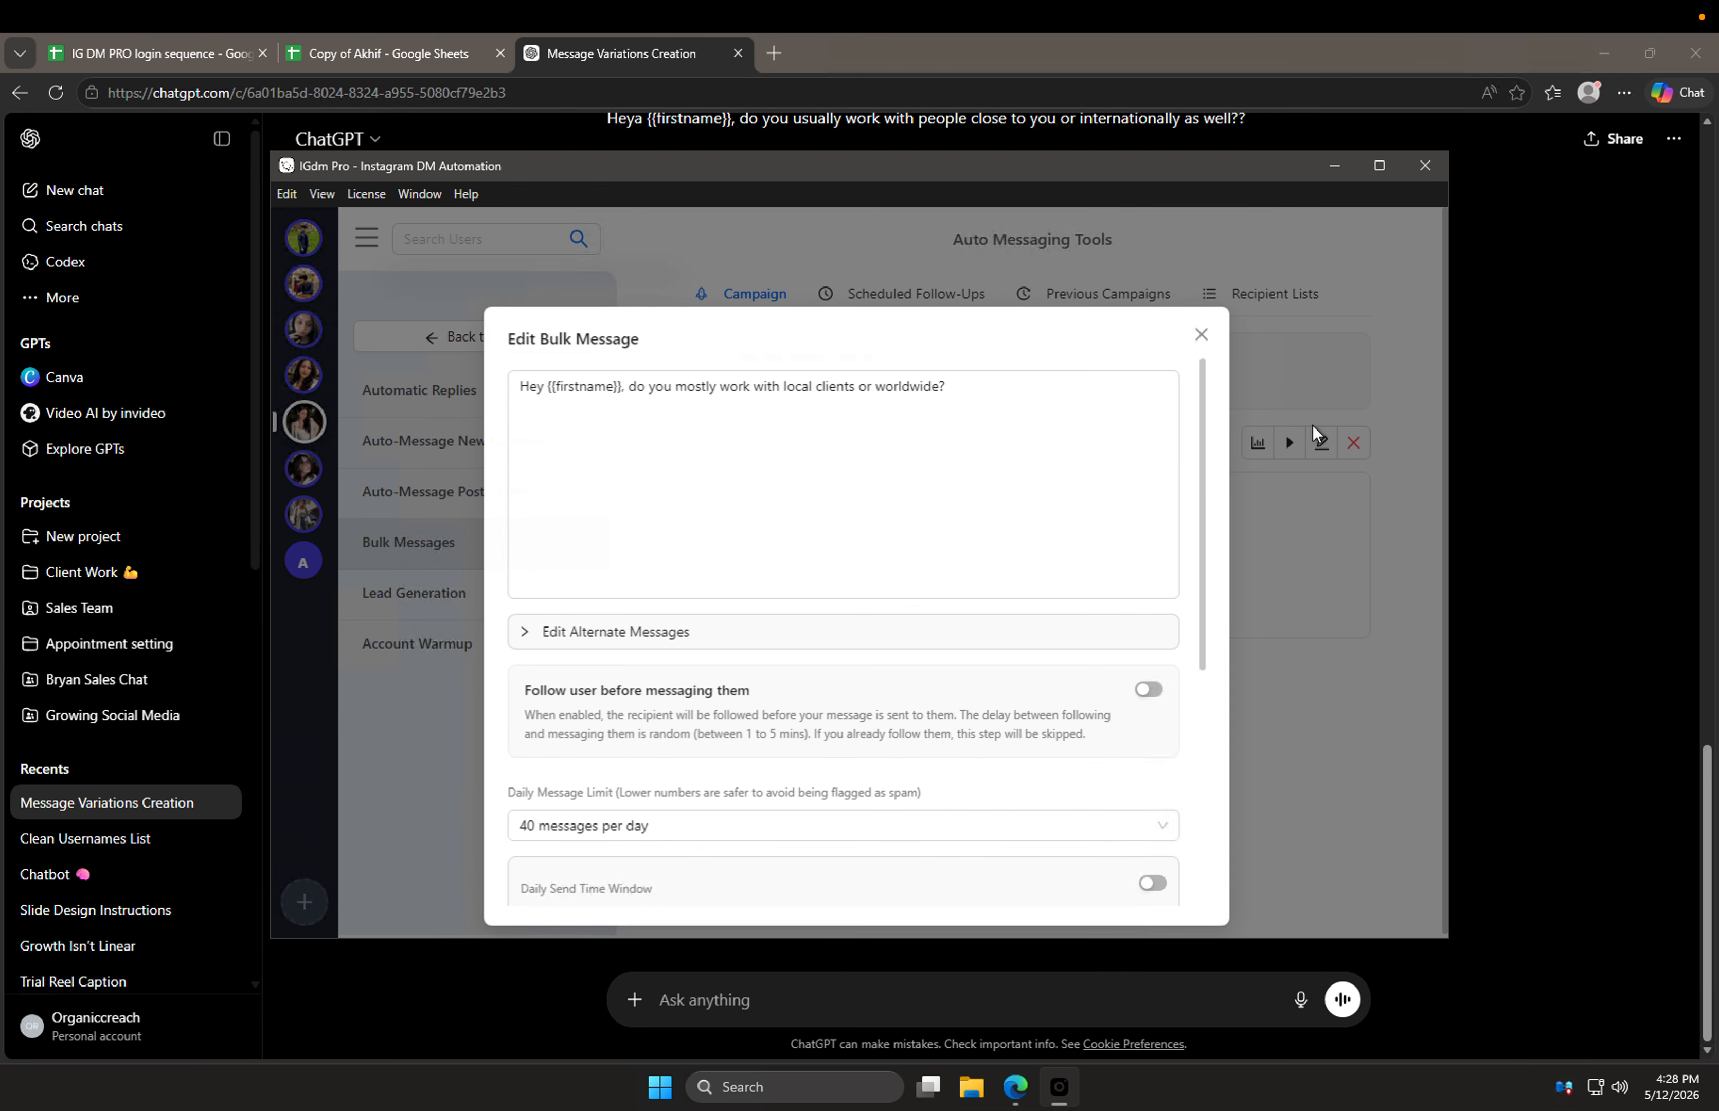
scroll(670, 752, down, 5)
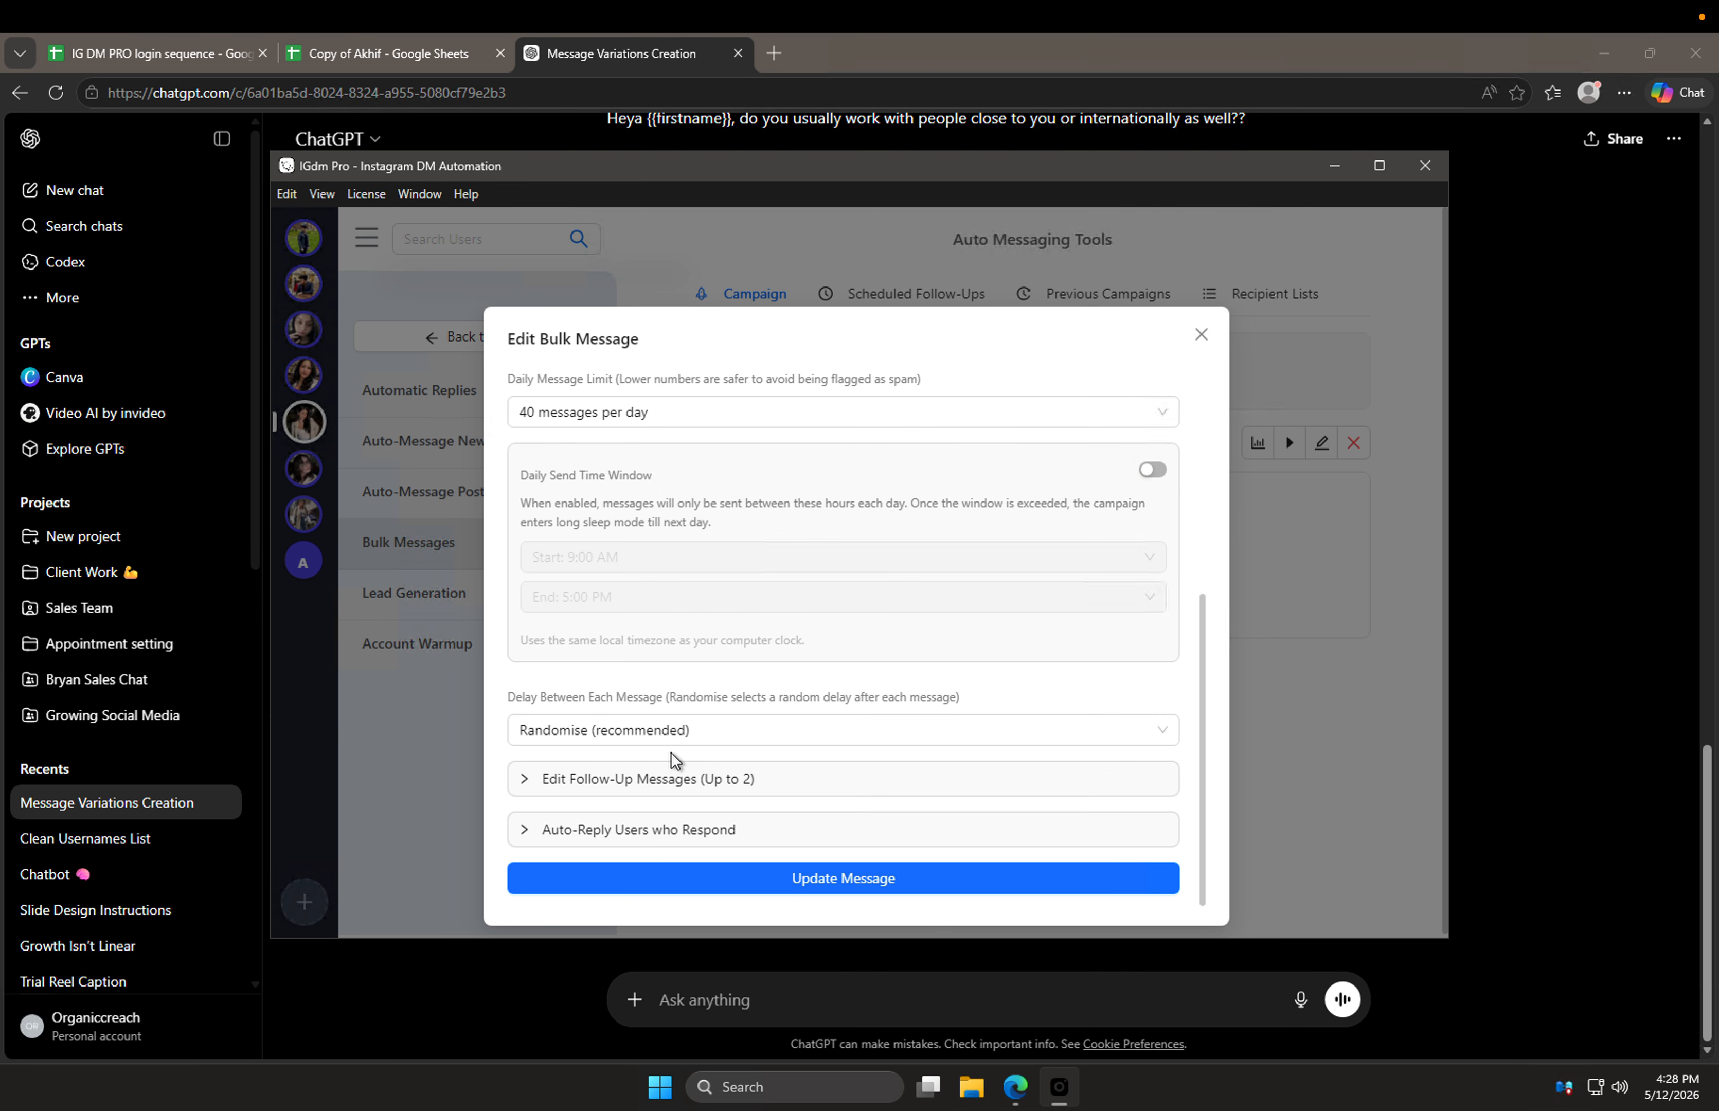
click(588, 731)
click(650, 694)
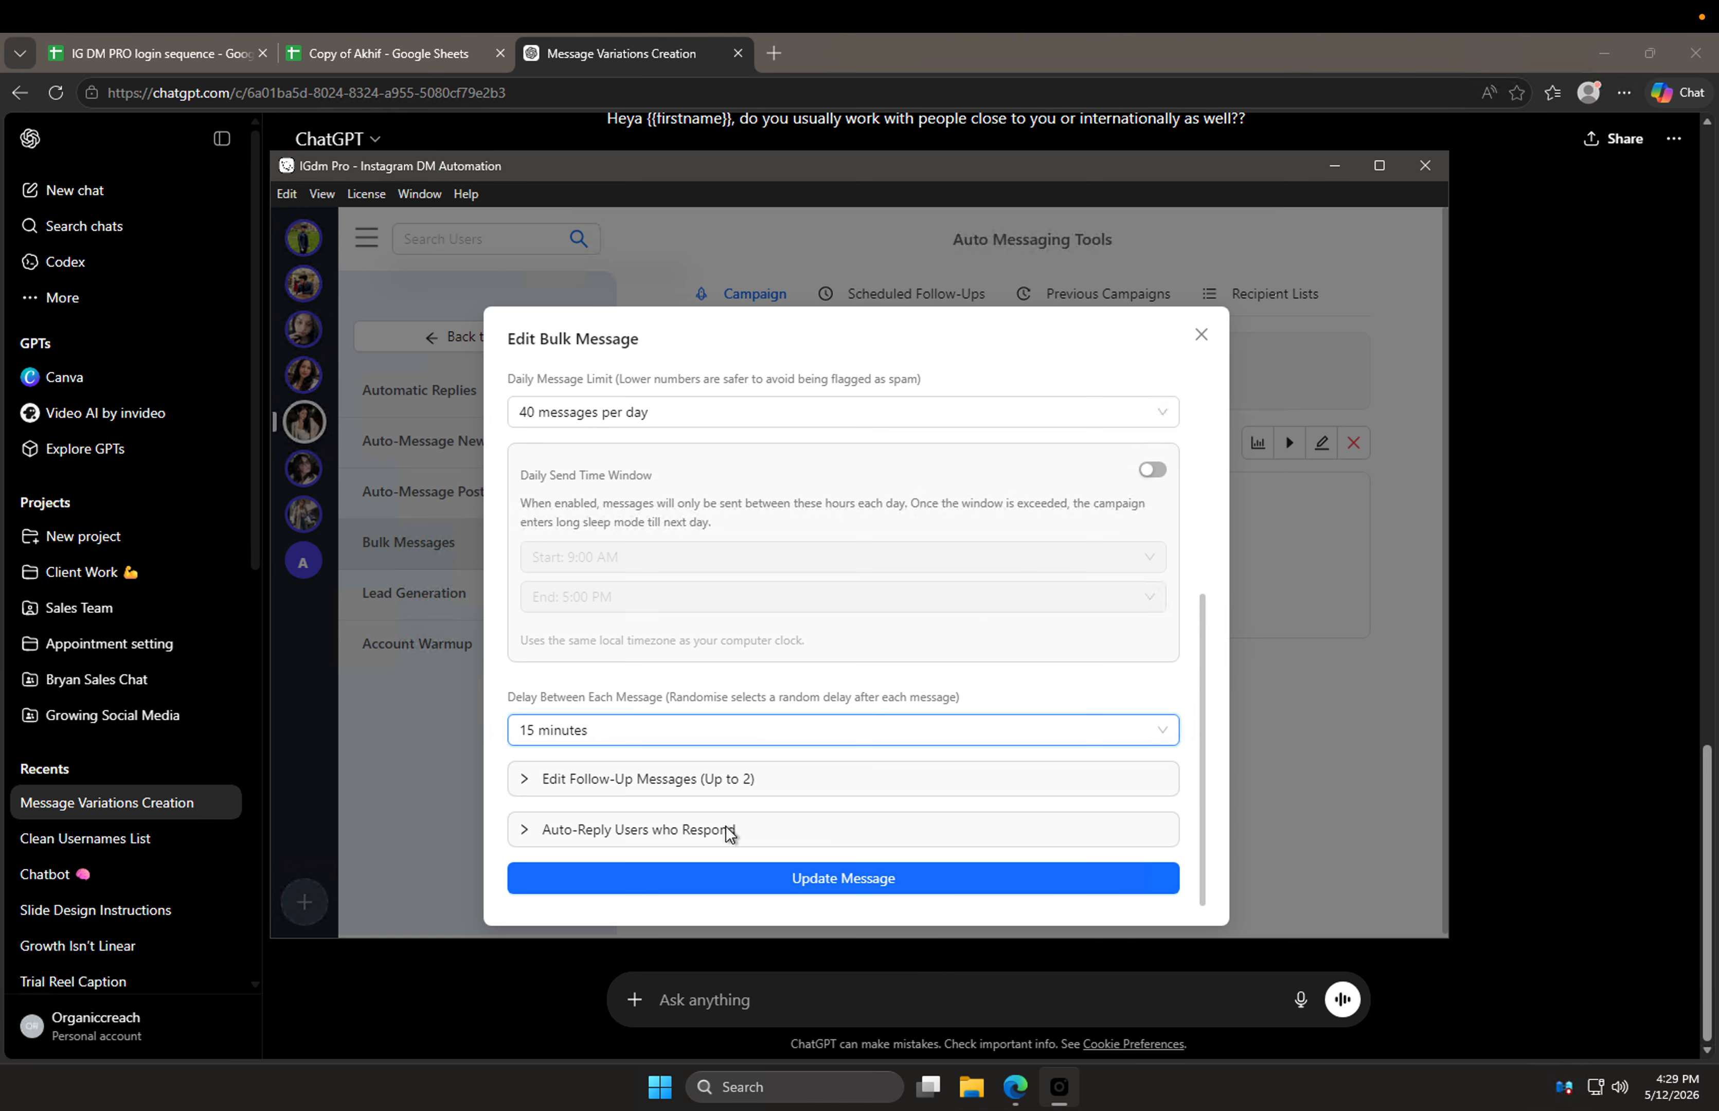
click(733, 875)
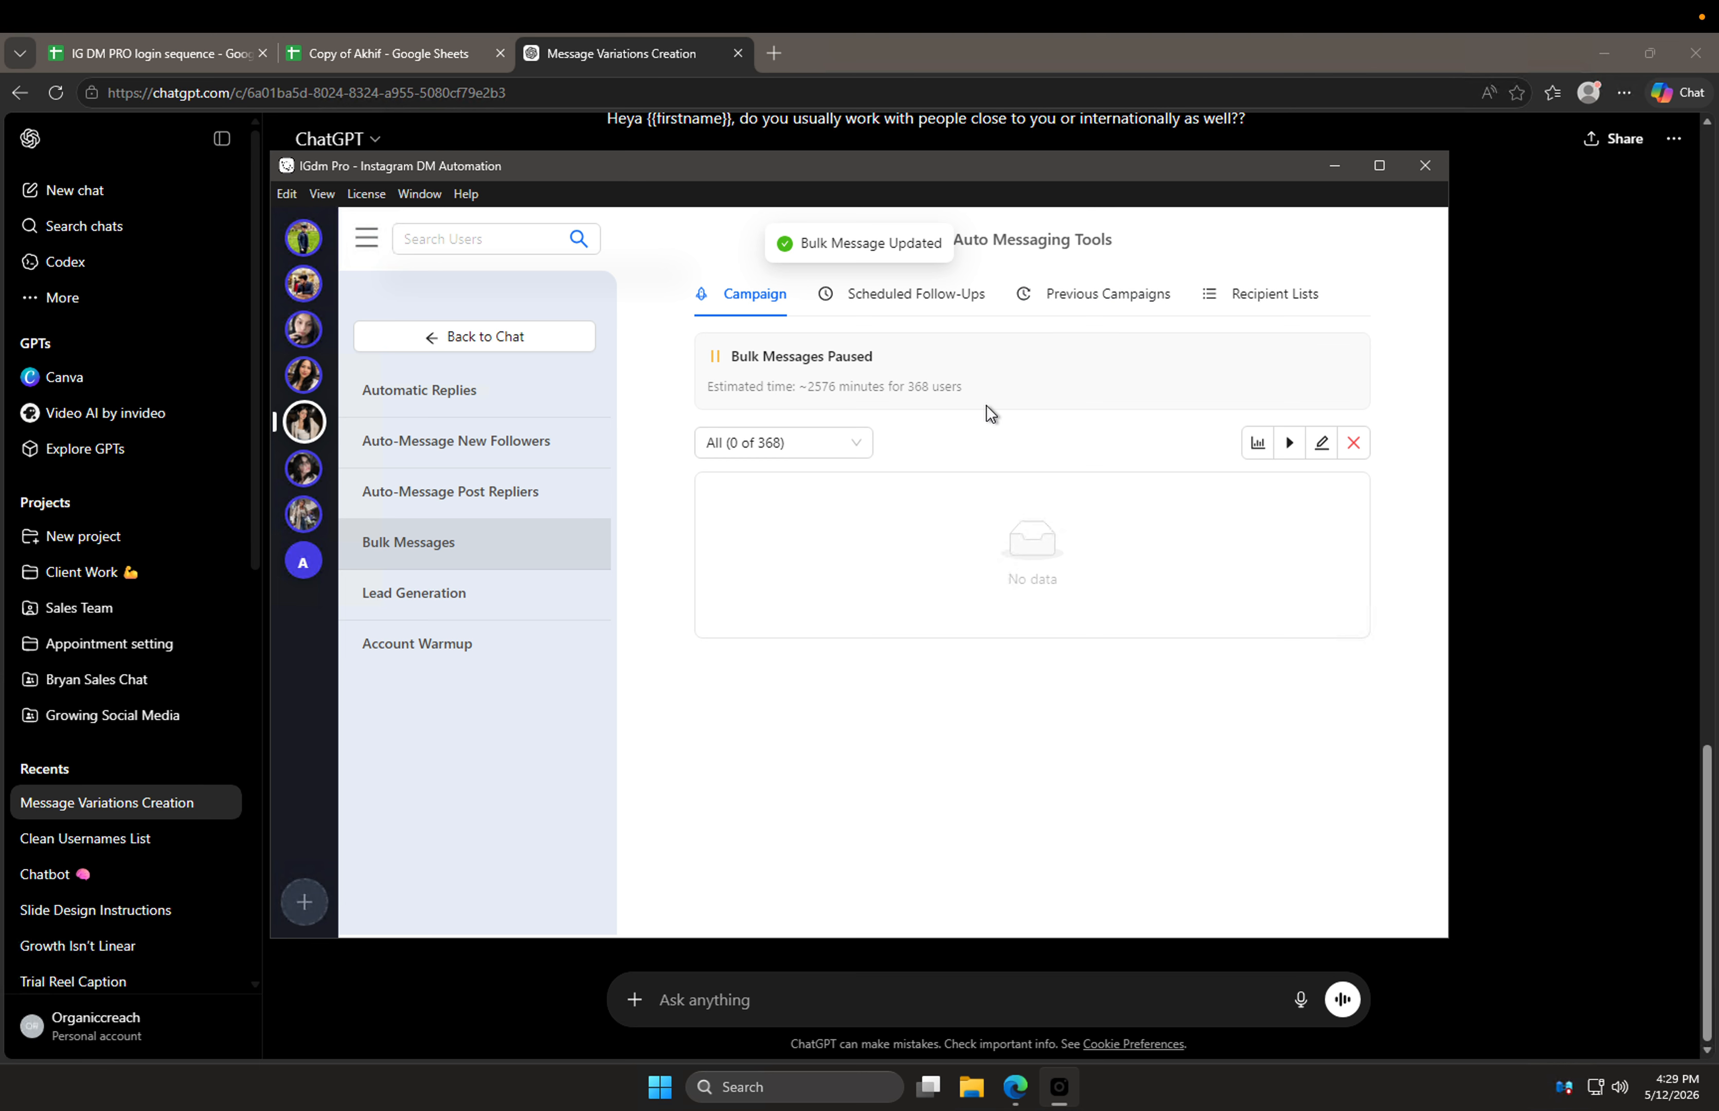
mouse_move(1473, 3)
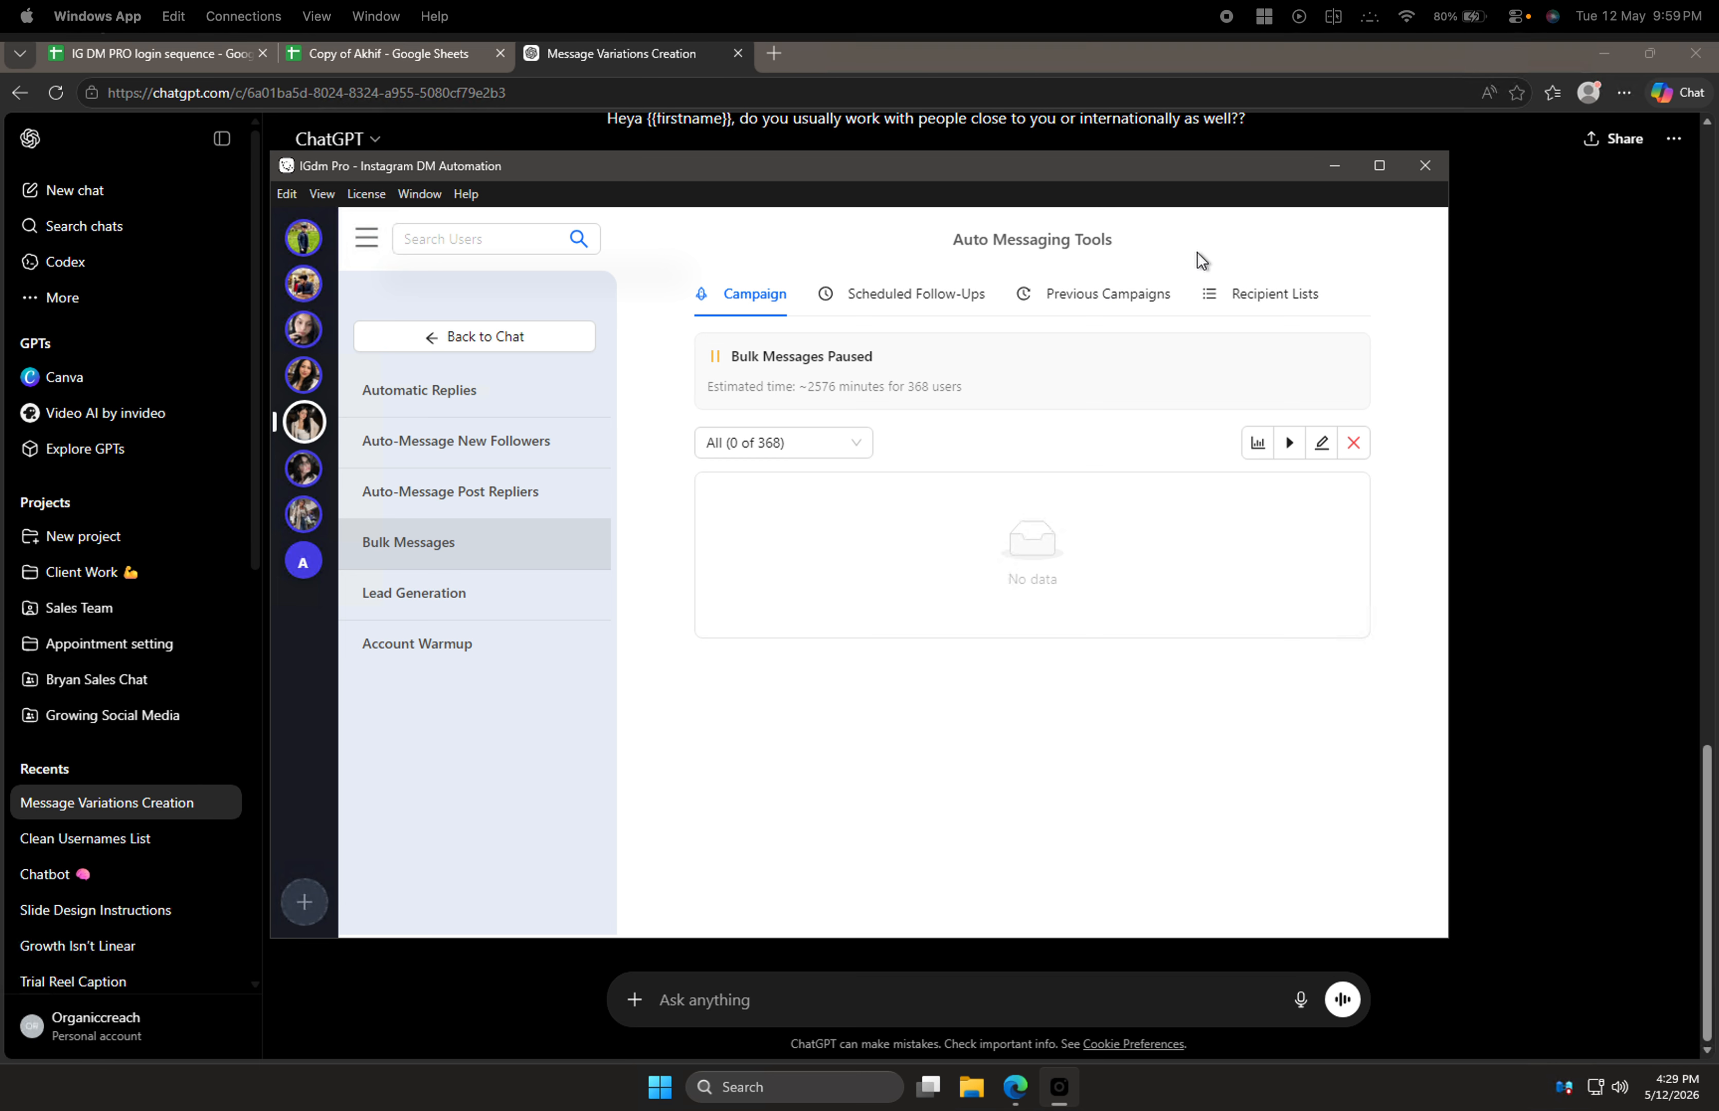